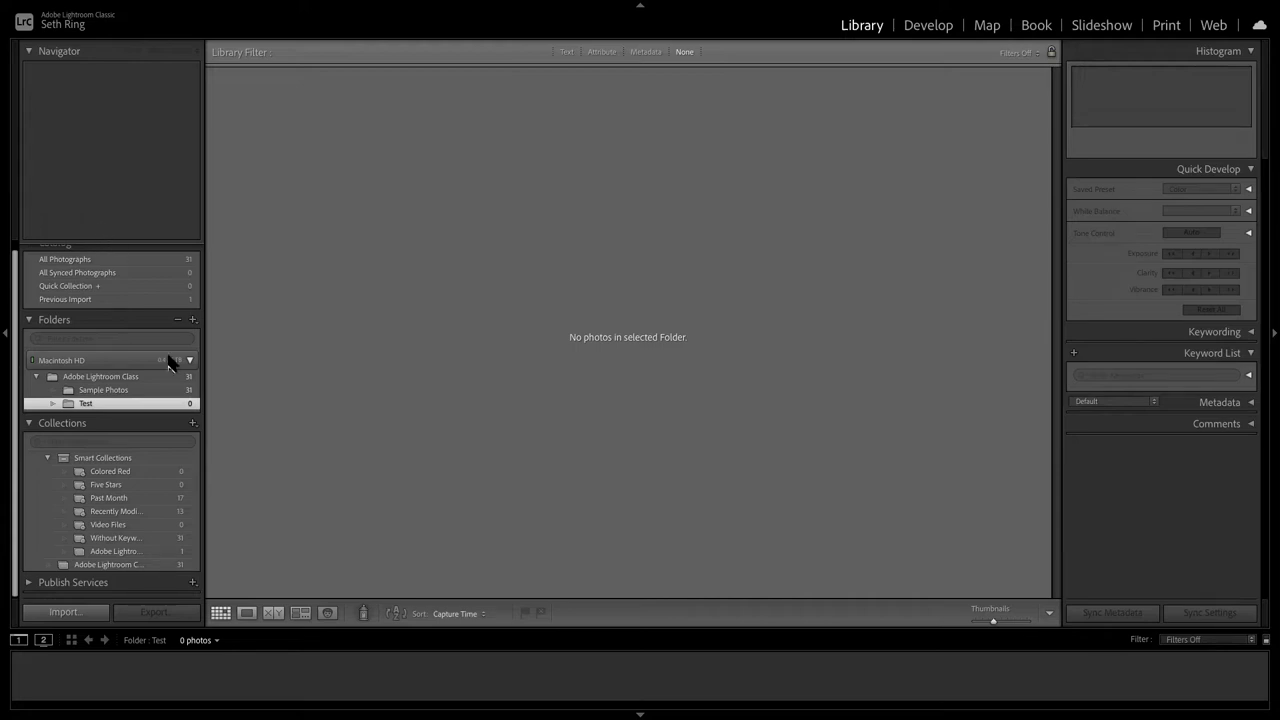
mouse_move(88, 8)
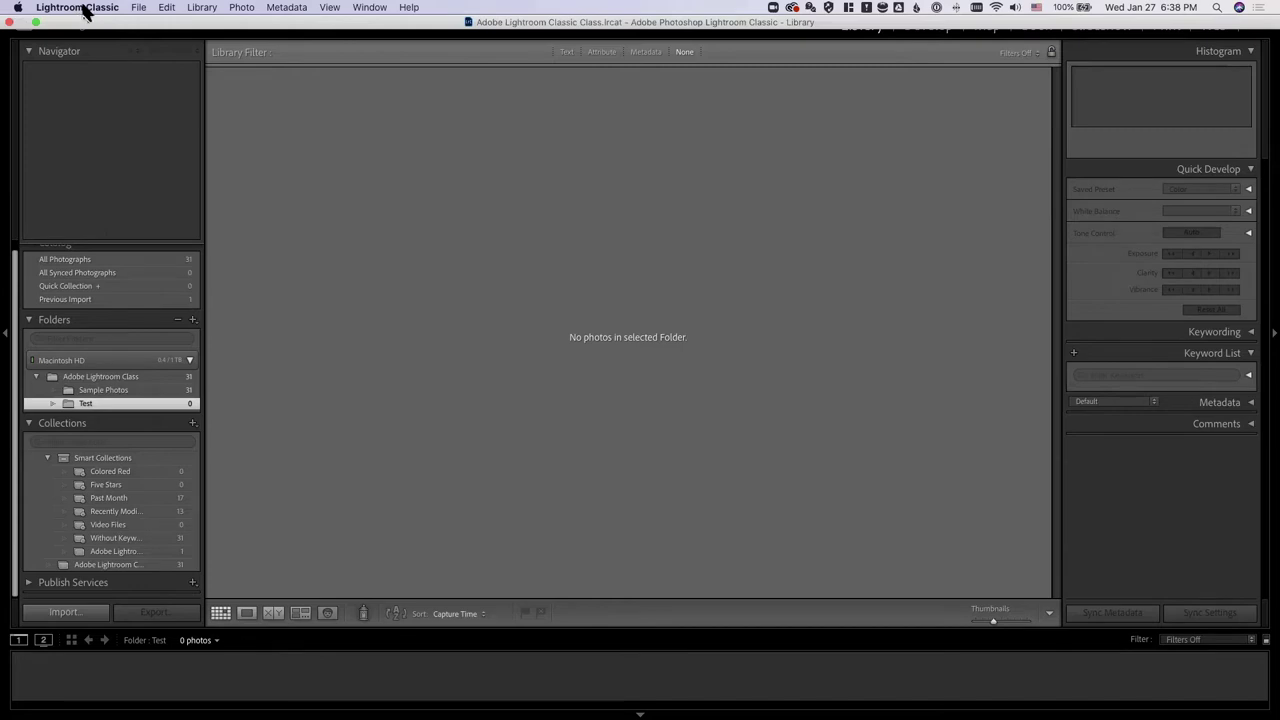
left_click(86, 9)
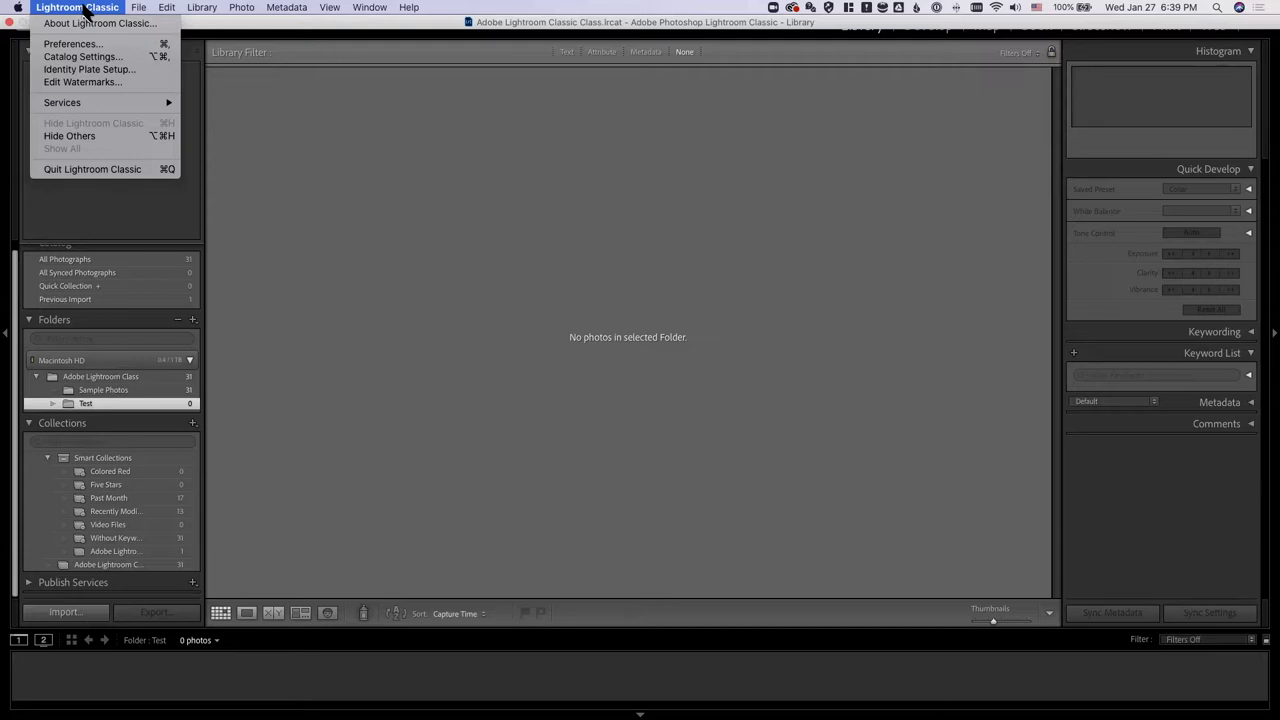
mouse_move(139, 9)
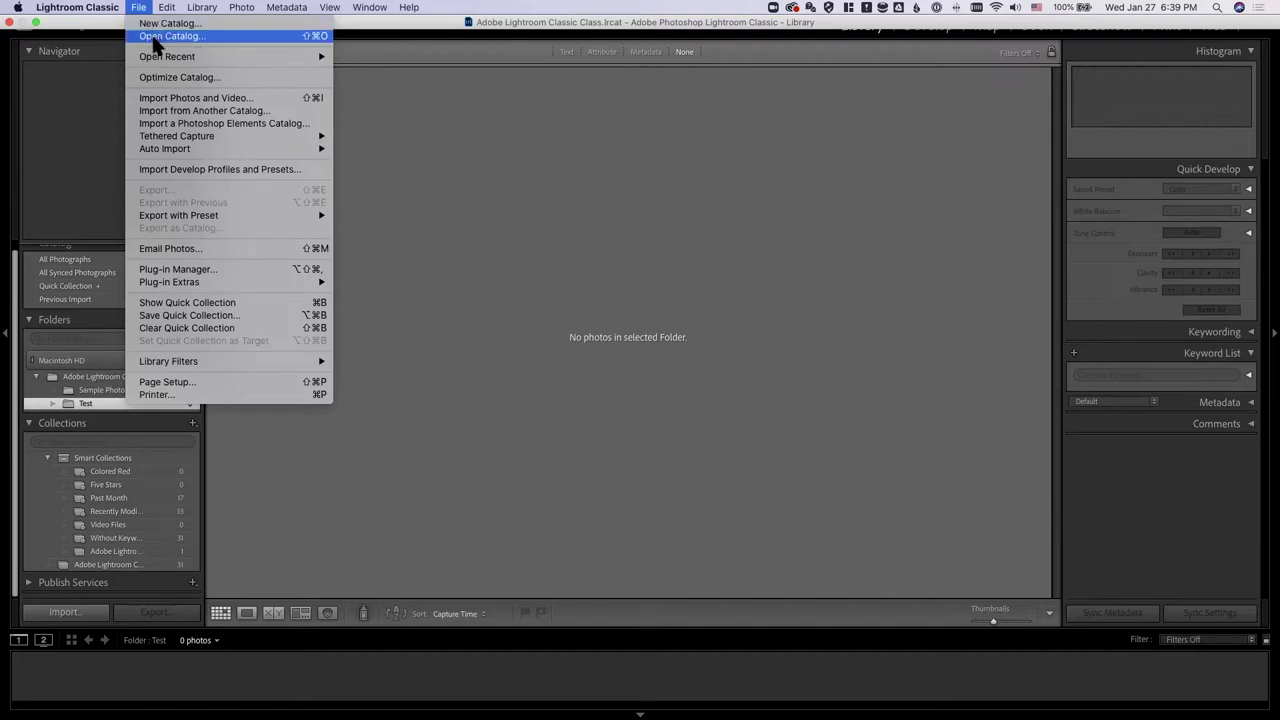
mouse_move(170, 57)
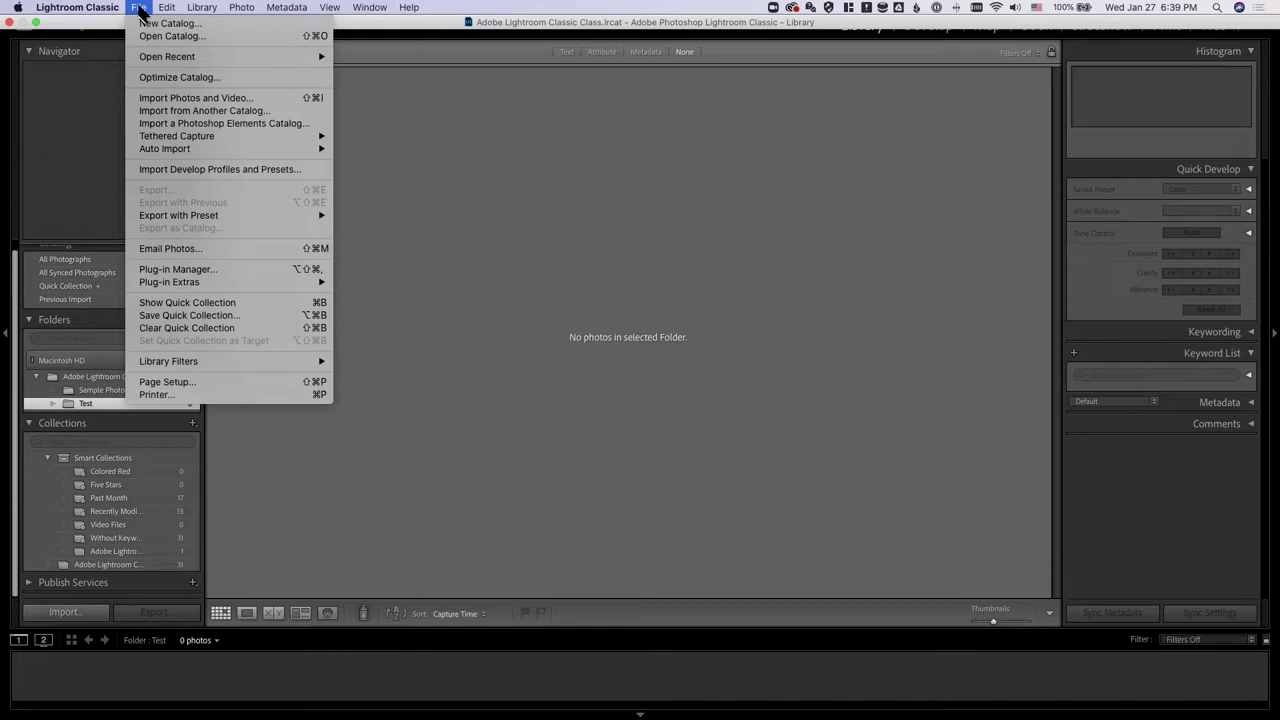
left_click(615, 222)
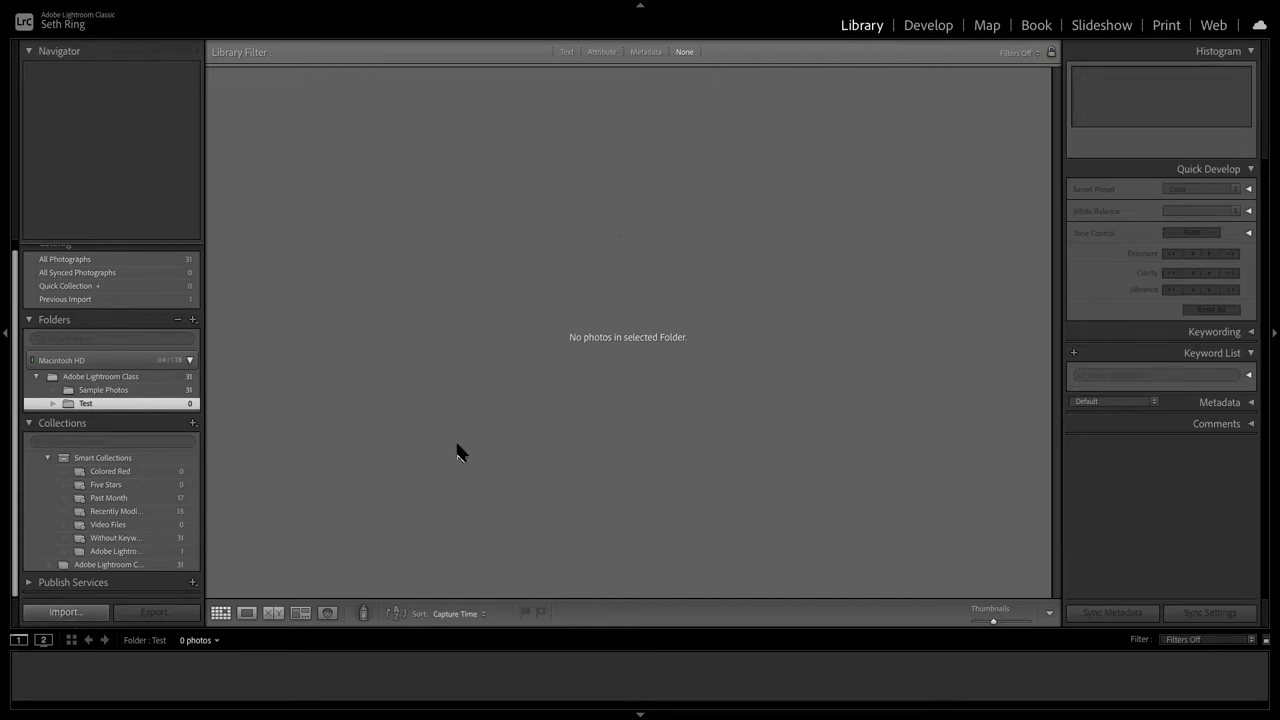
left_click(924, 29)
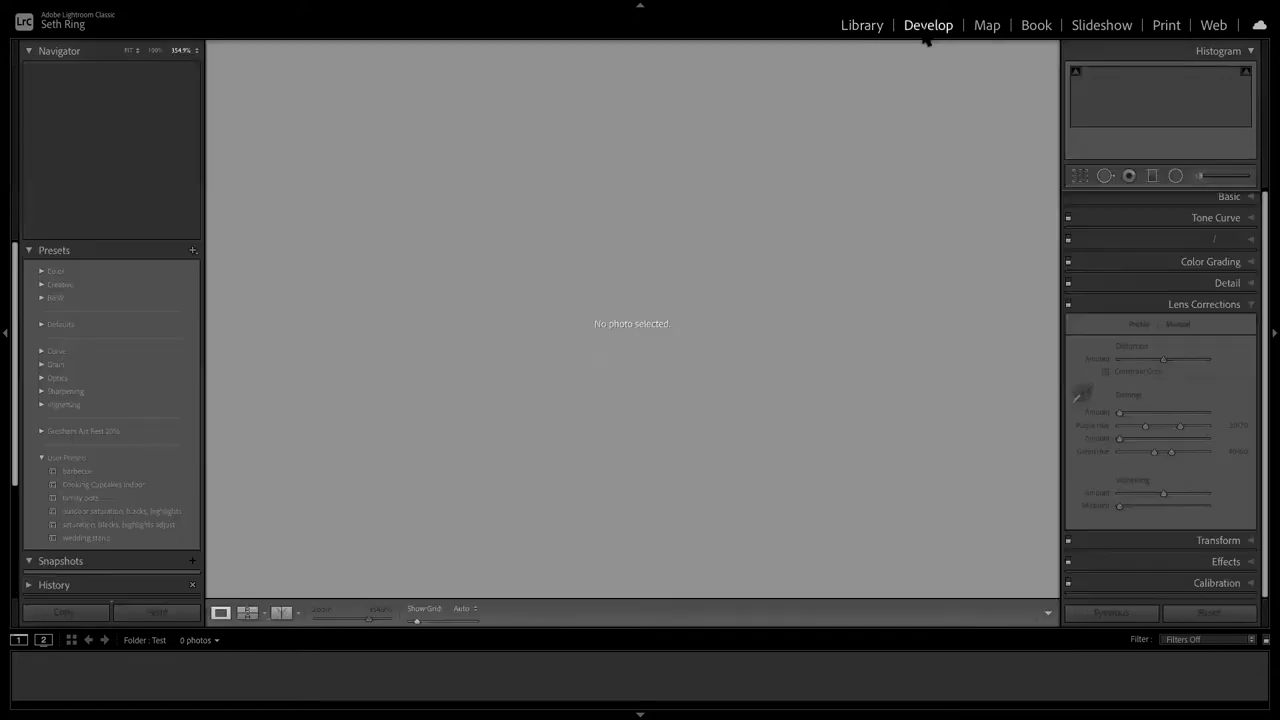
left_click(856, 27)
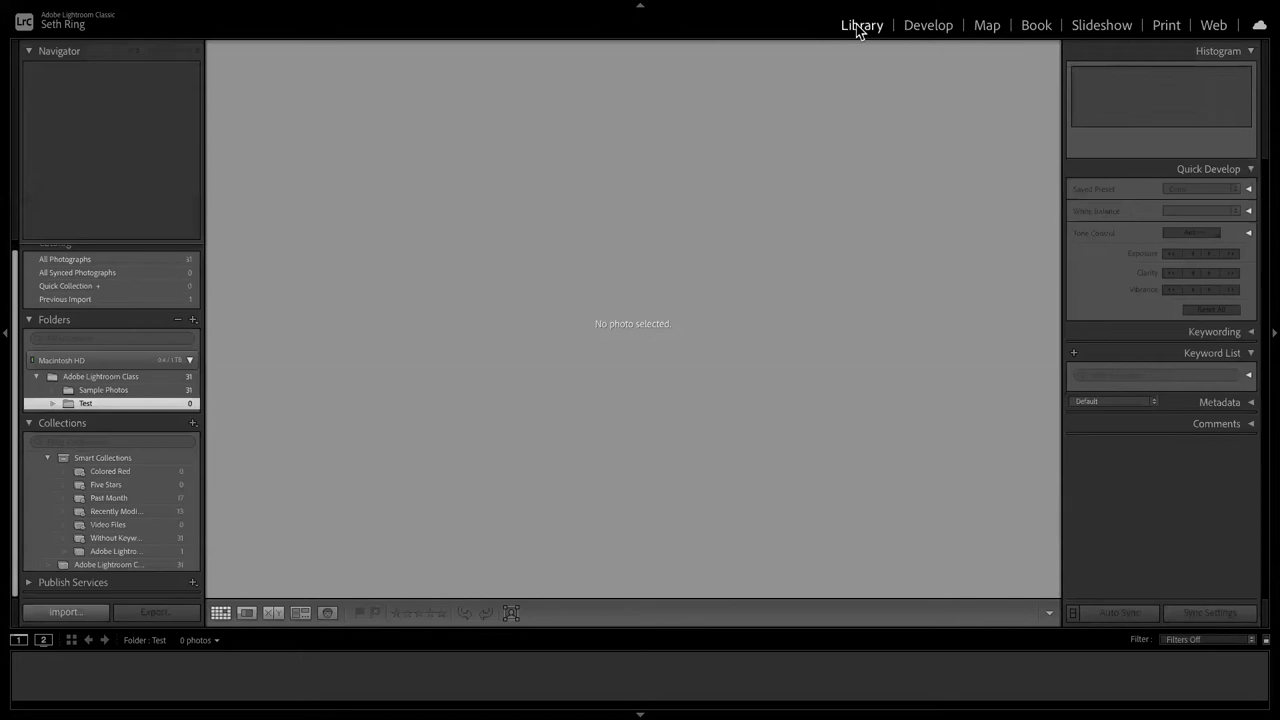
left_click(113, 8)
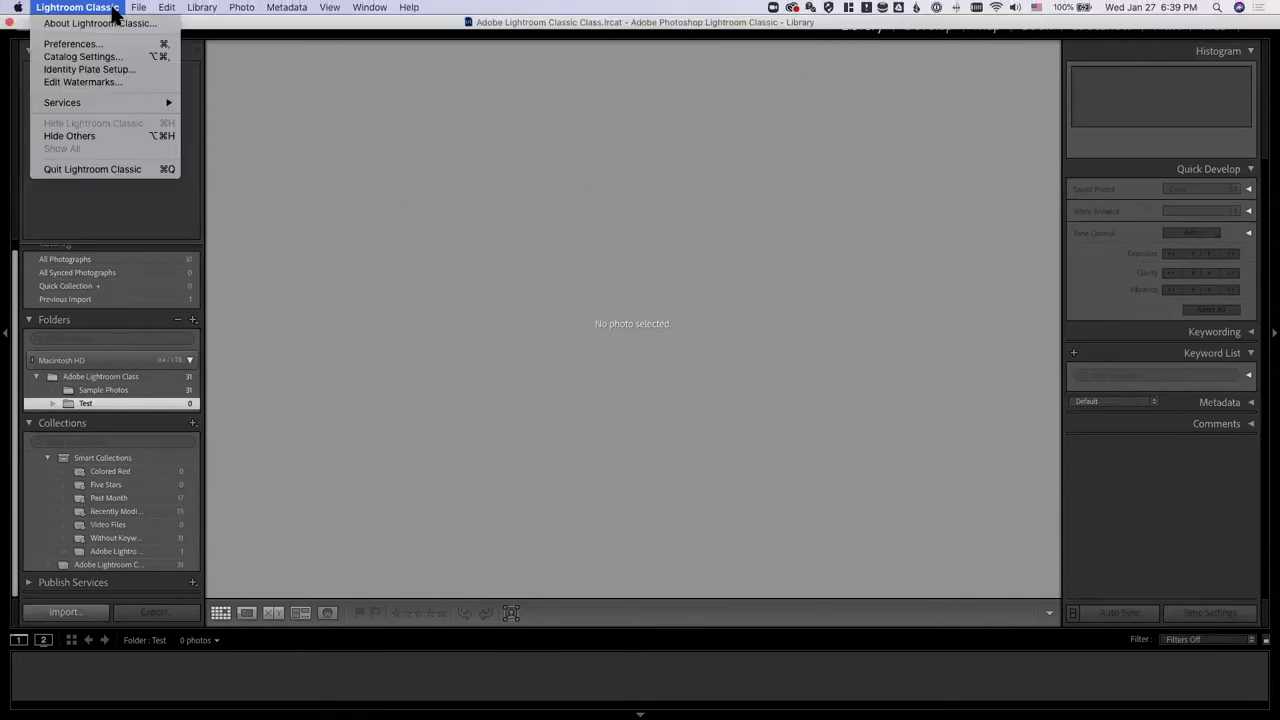
mouse_move(144, 11)
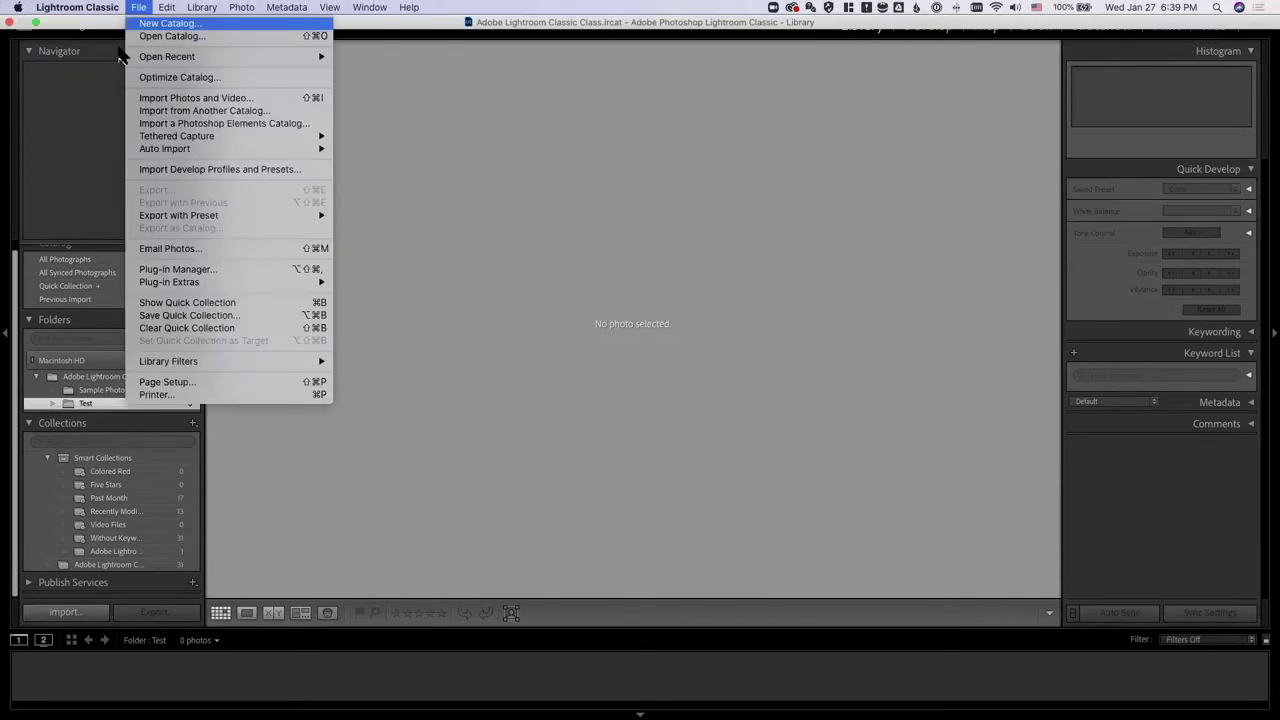
left_click(80, 108)
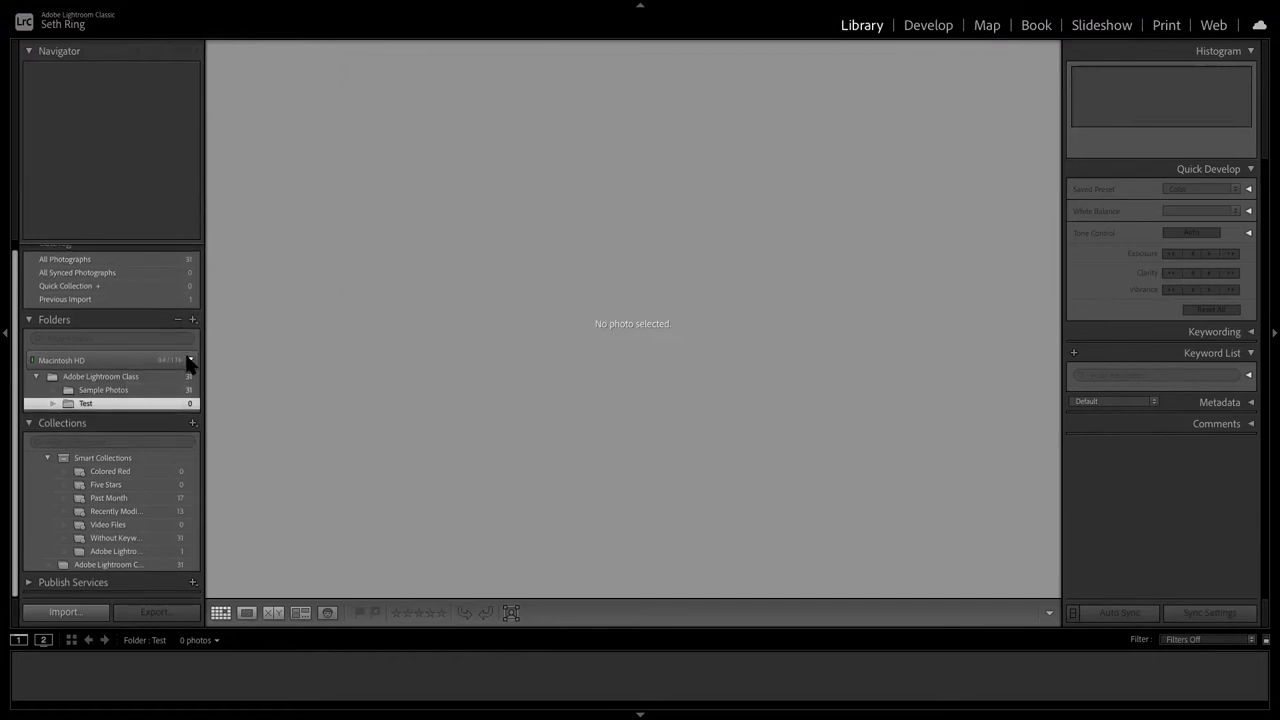
Show all photographs in the catalog.
scroll(60, 350, "up", 1)
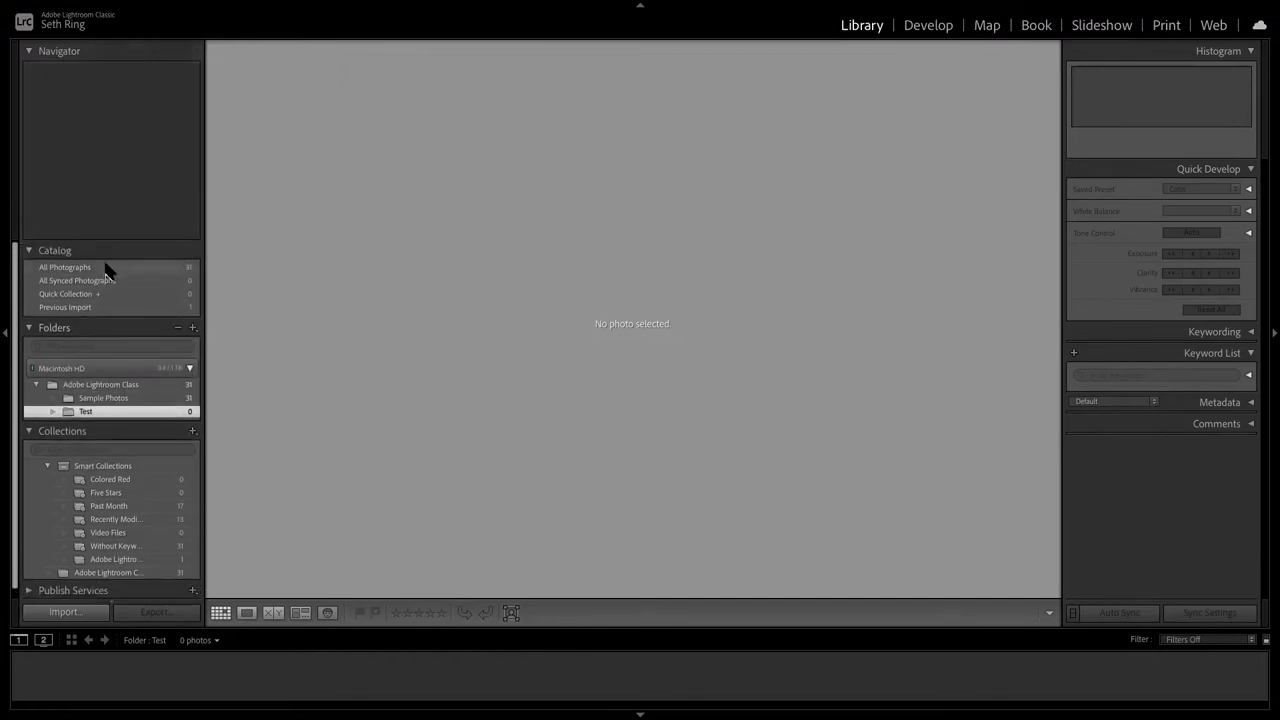
left_click(100, 269)
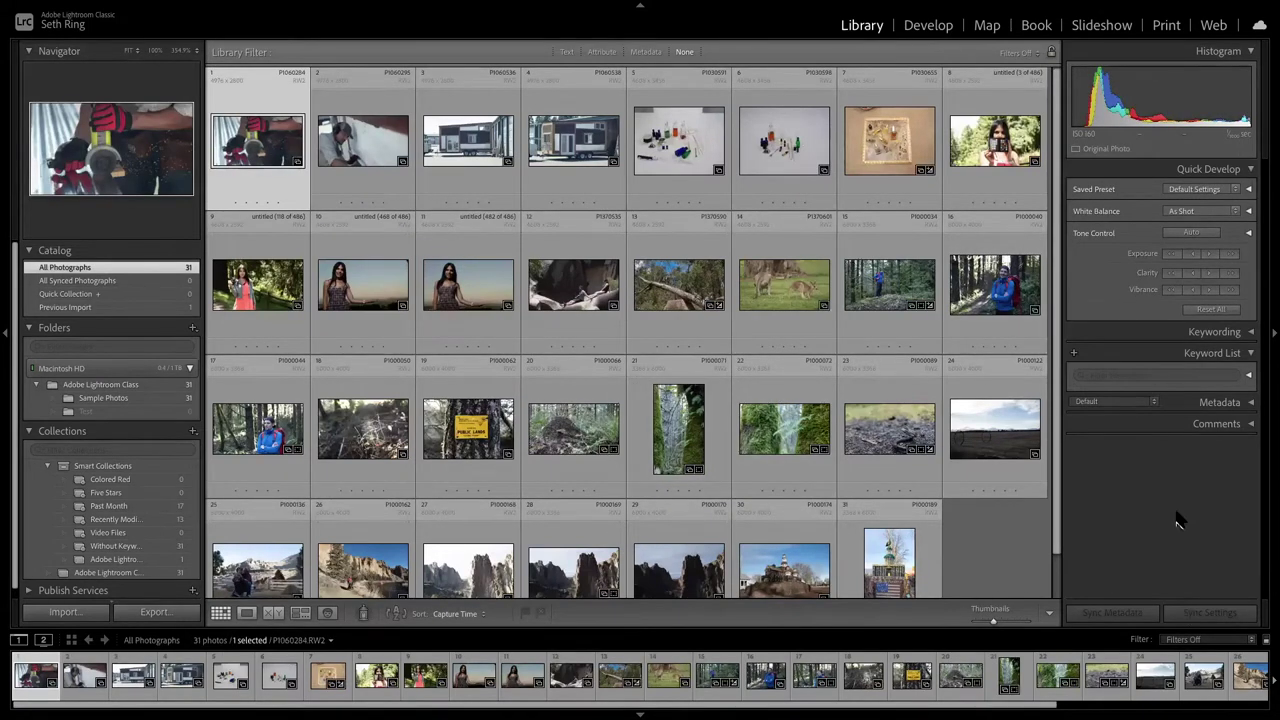
left_click(70, 614)
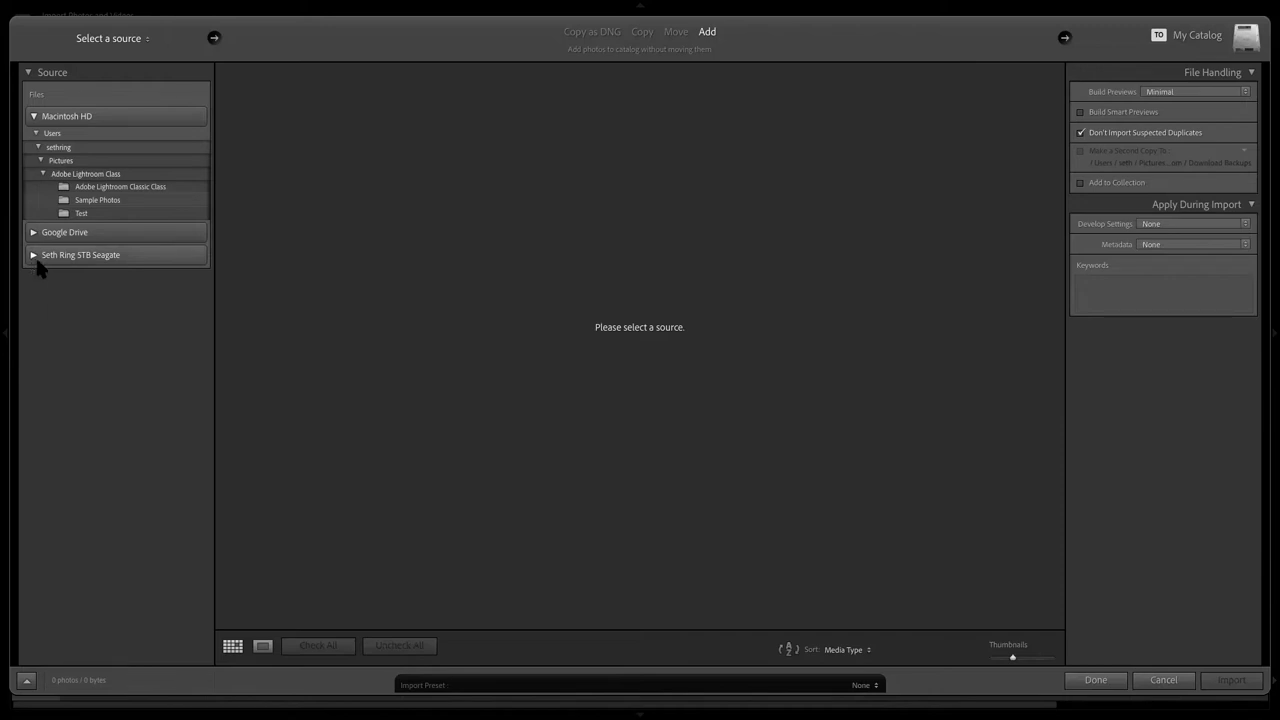
left_click(105, 201)
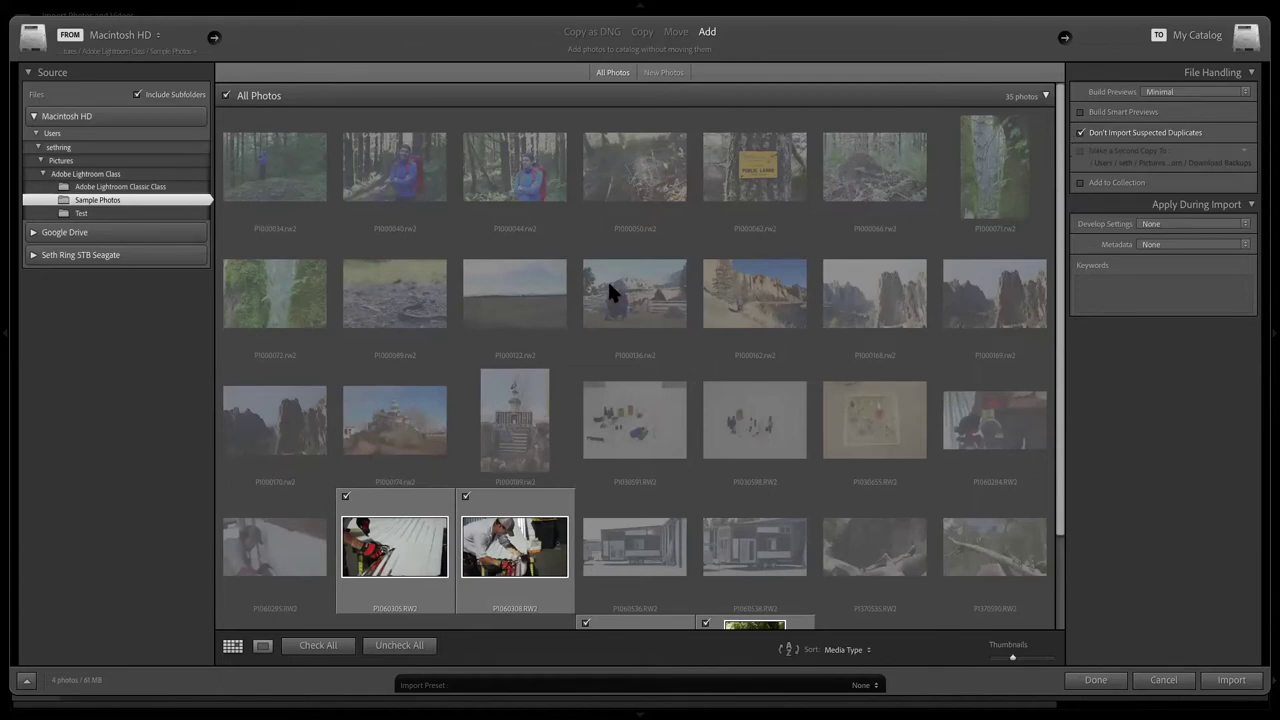
scroll(607, 279, "down", 3)
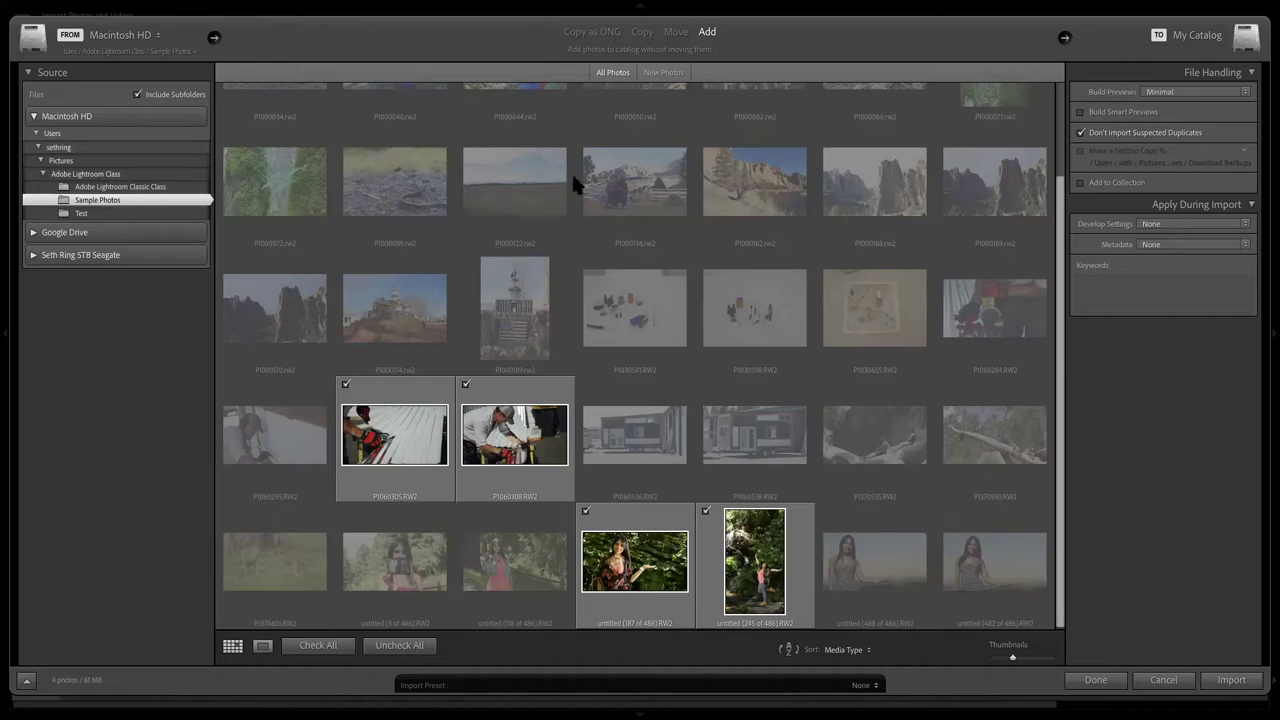
left_click(1170, 680)
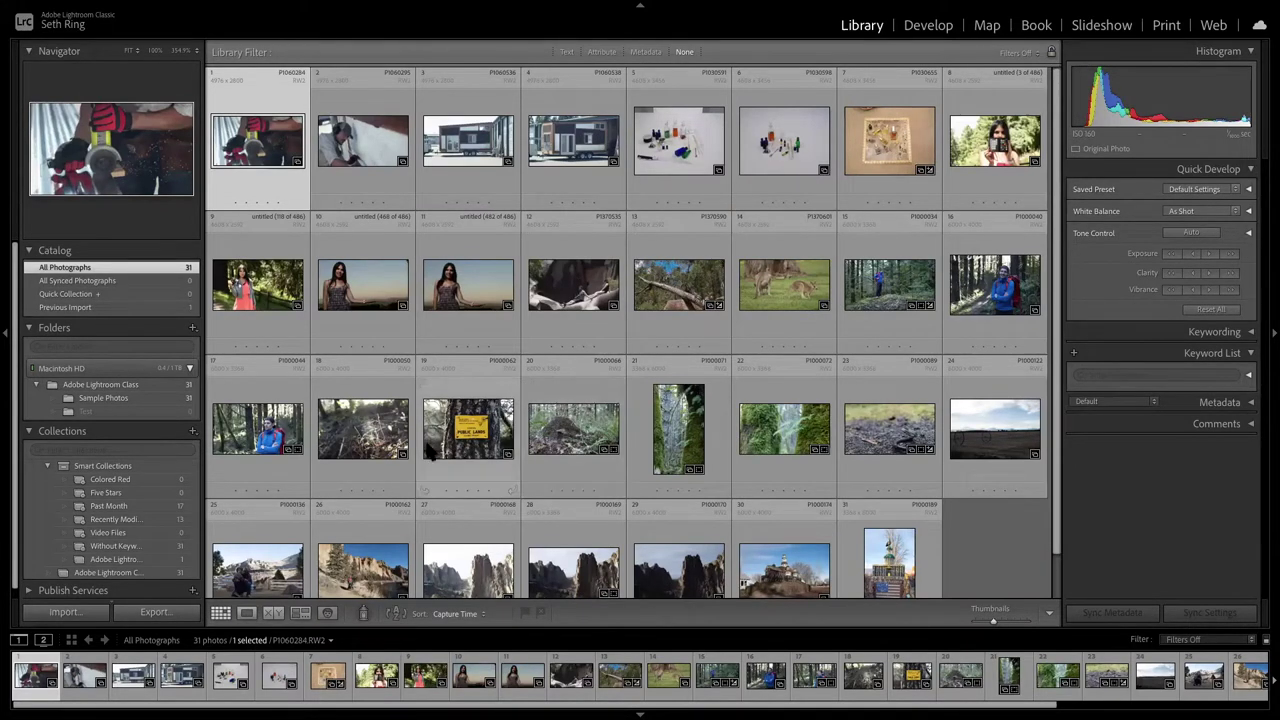
Start a photo import with the Sample Photos folder as the source and look over its photos.
left_click(82, 618)
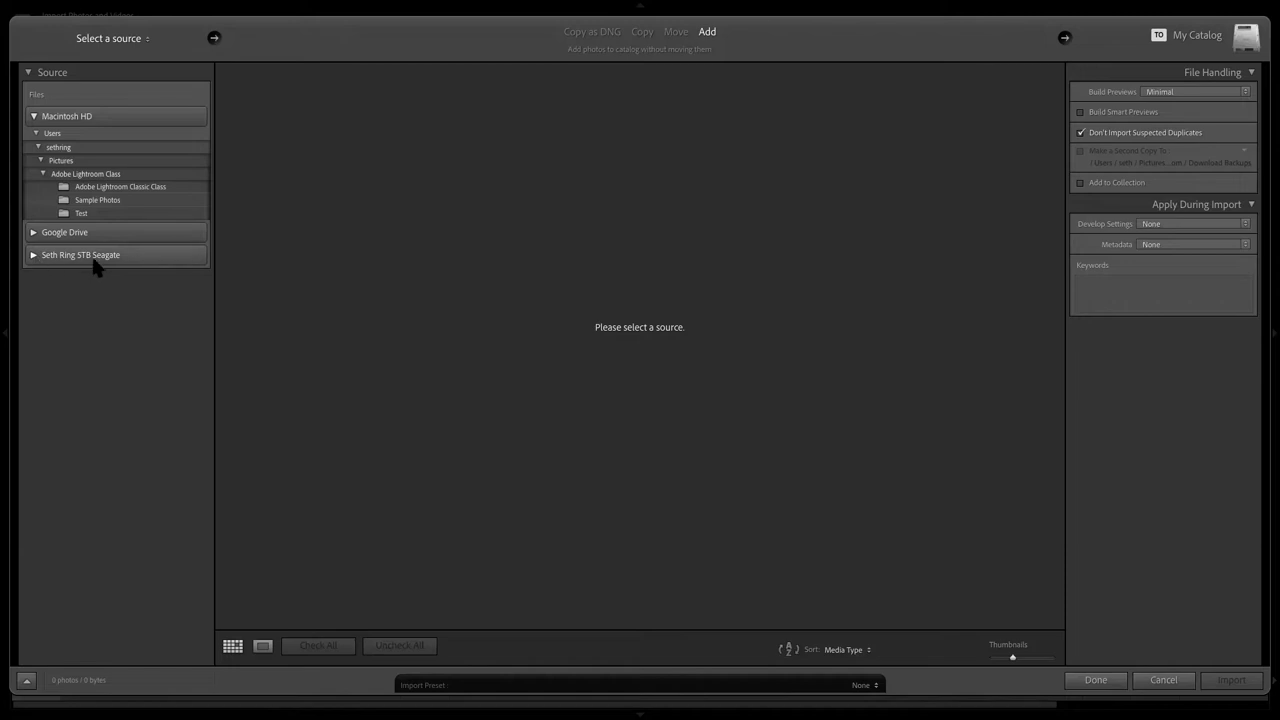
left_click(116, 201)
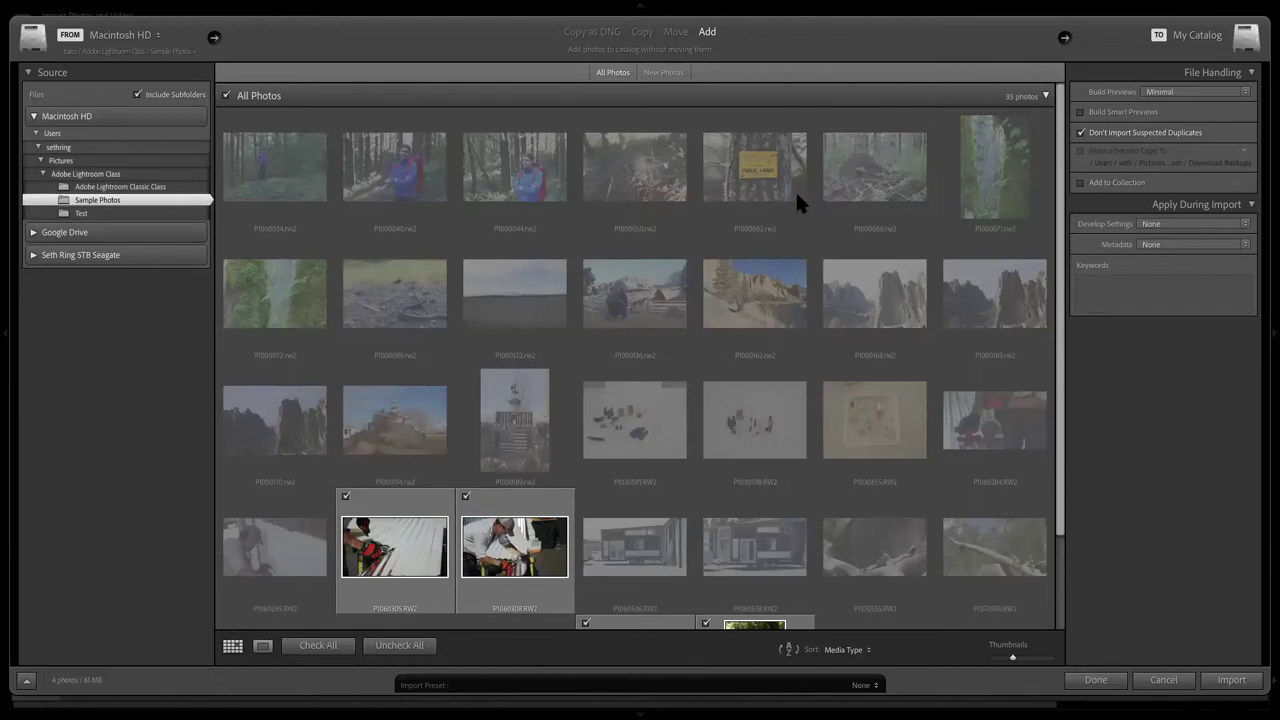
scroll(795, 190, "down", 3)
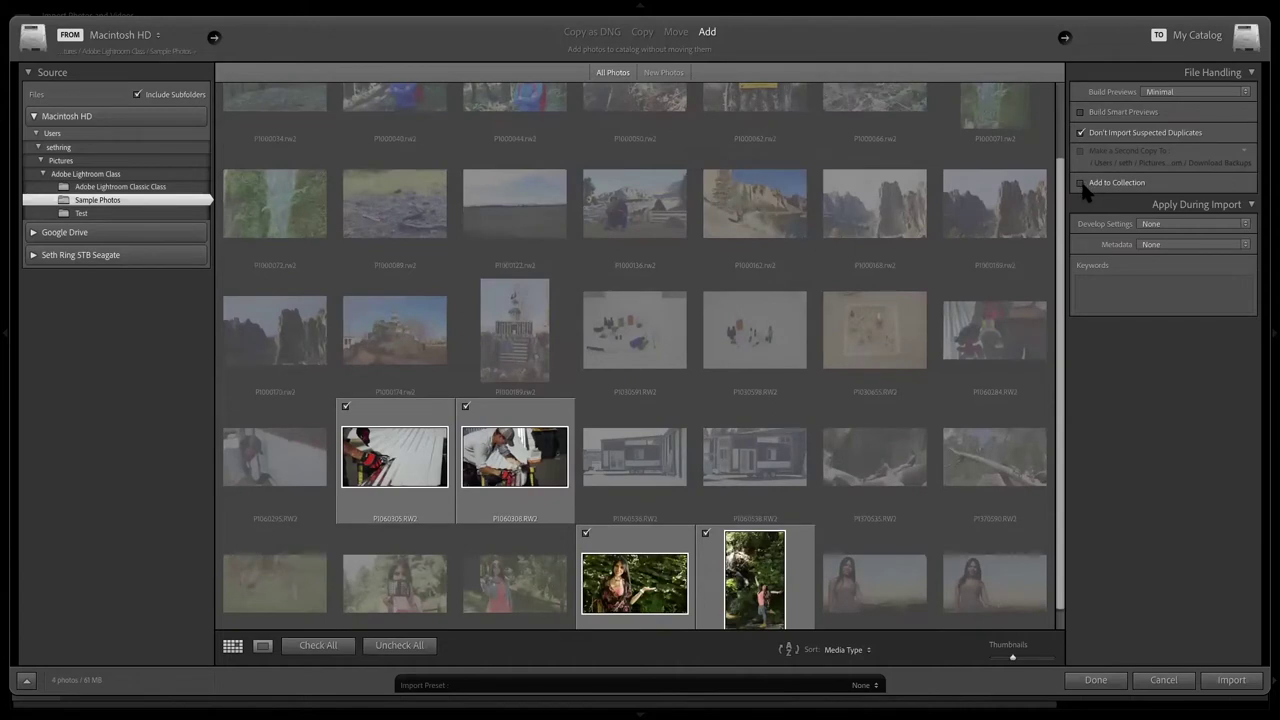
left_click(1184, 225)
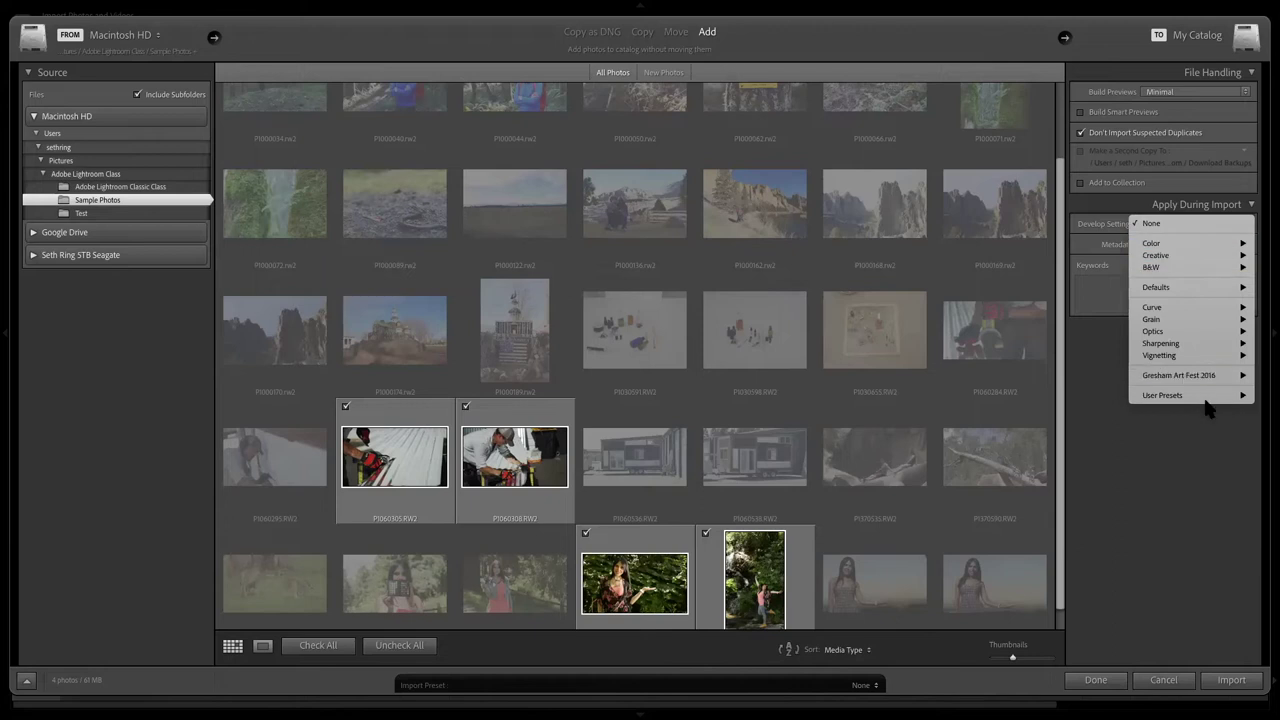
mouse_move(1210, 397)
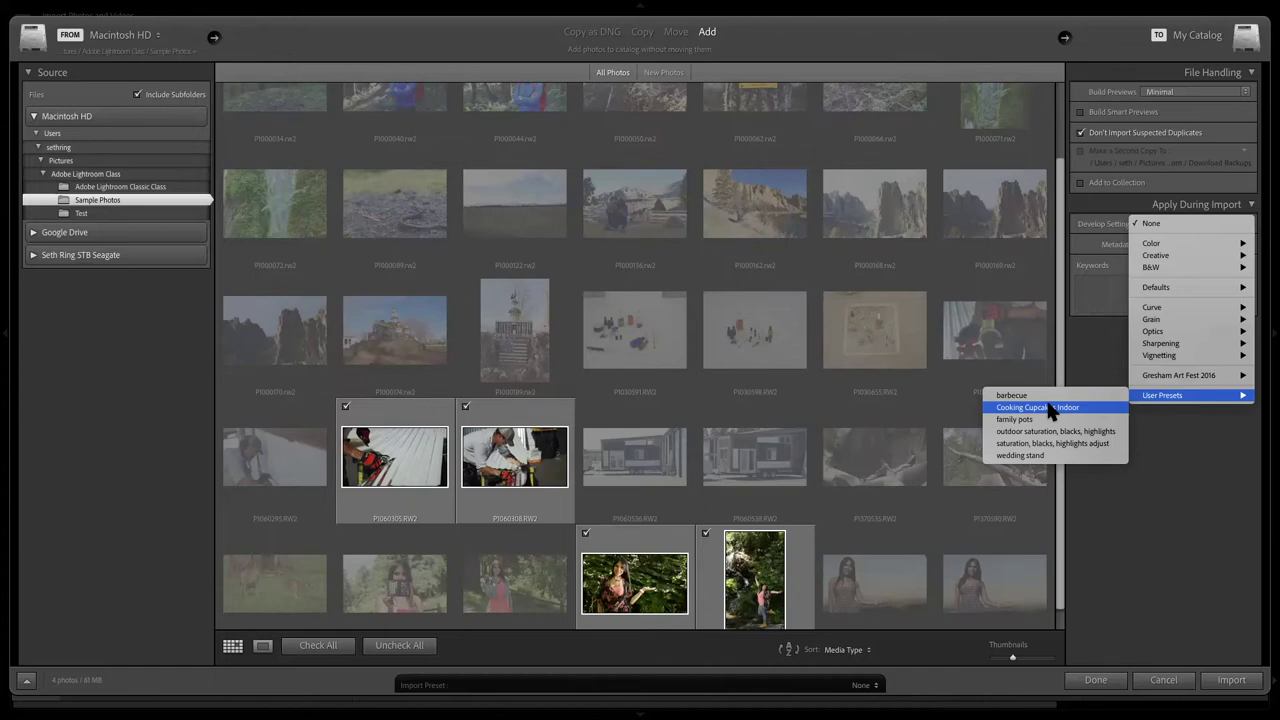
left_click(1187, 432)
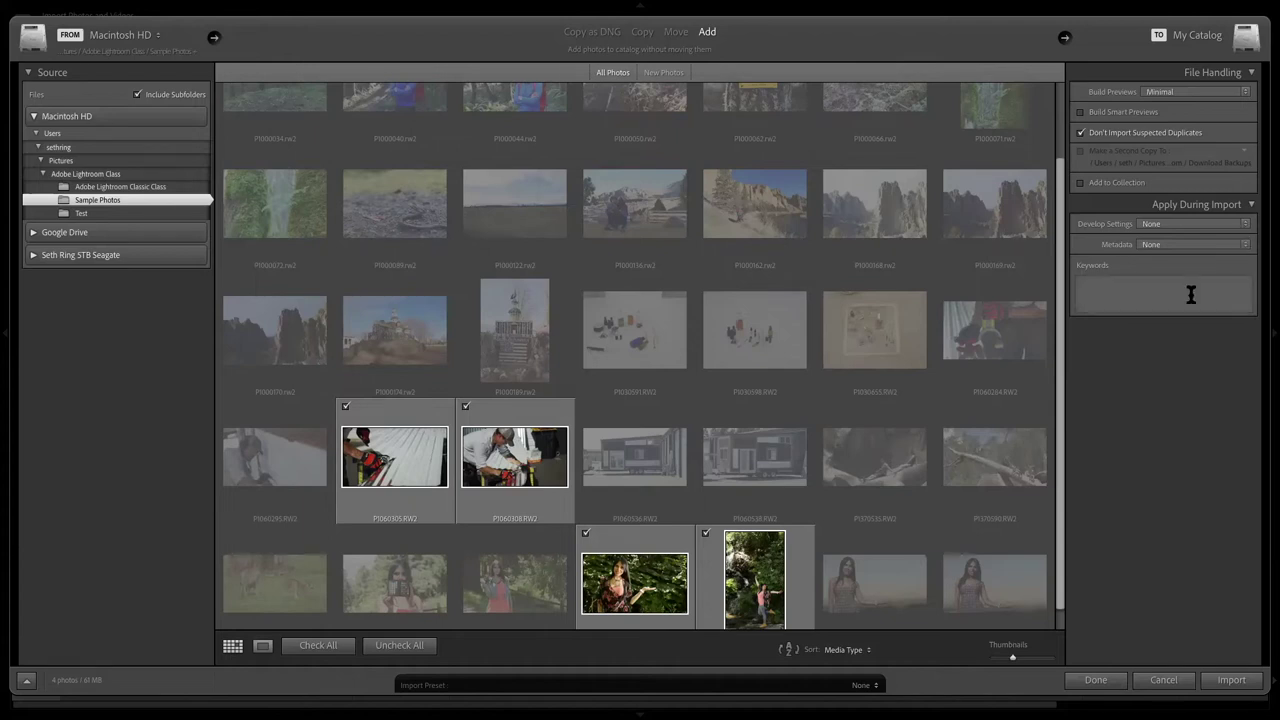
Try the 2015 MetroEast Copyright metadata preset for the import and reset the metadata to None.
left_click(1231, 250)
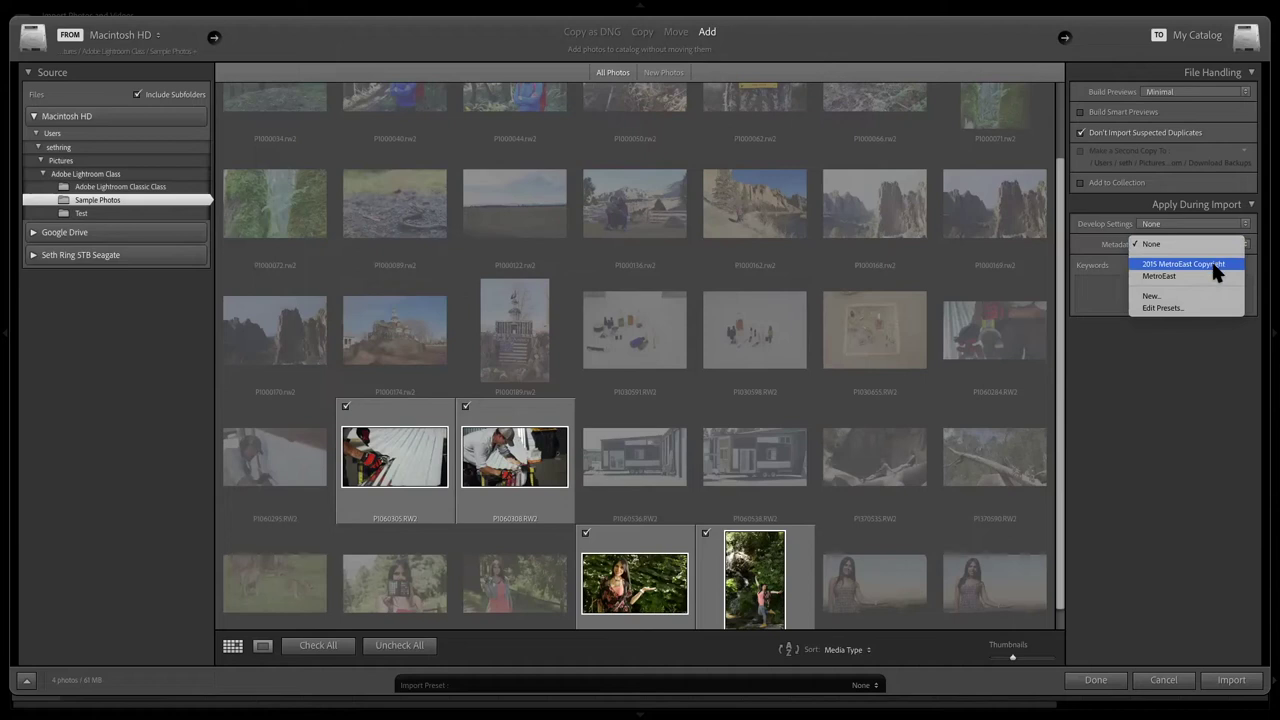
left_click(1211, 259)
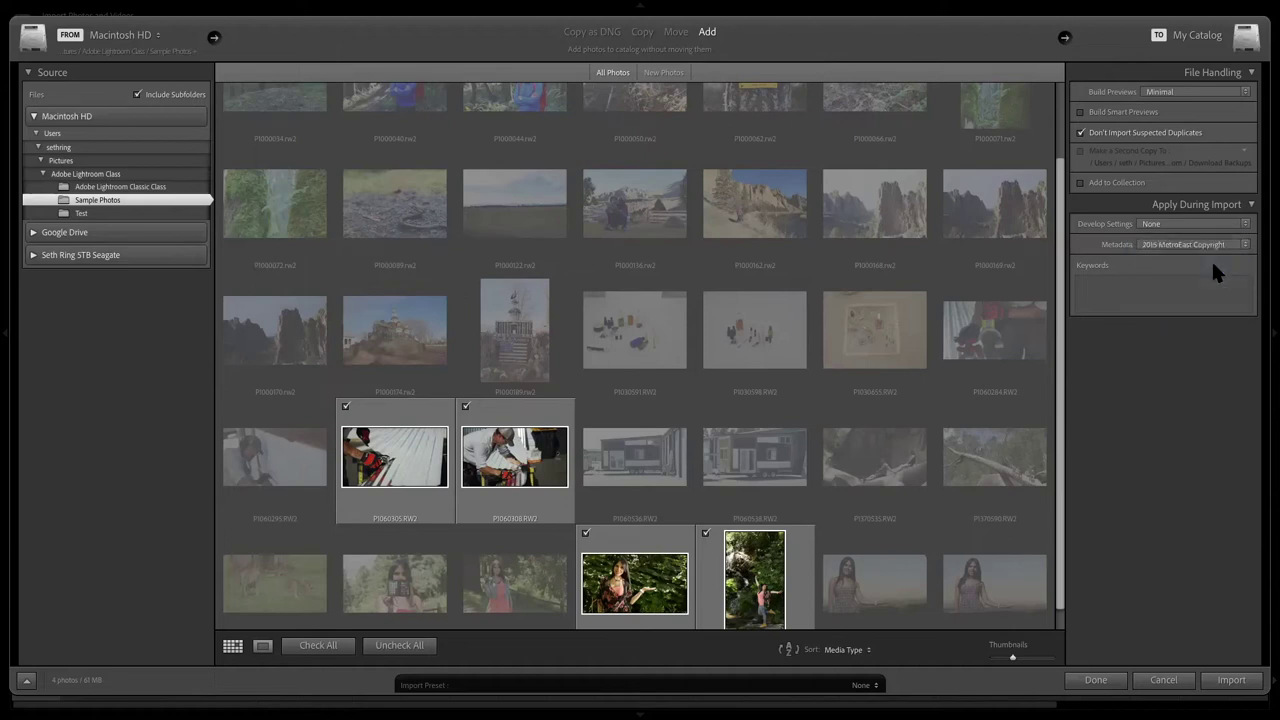
left_click(1177, 245)
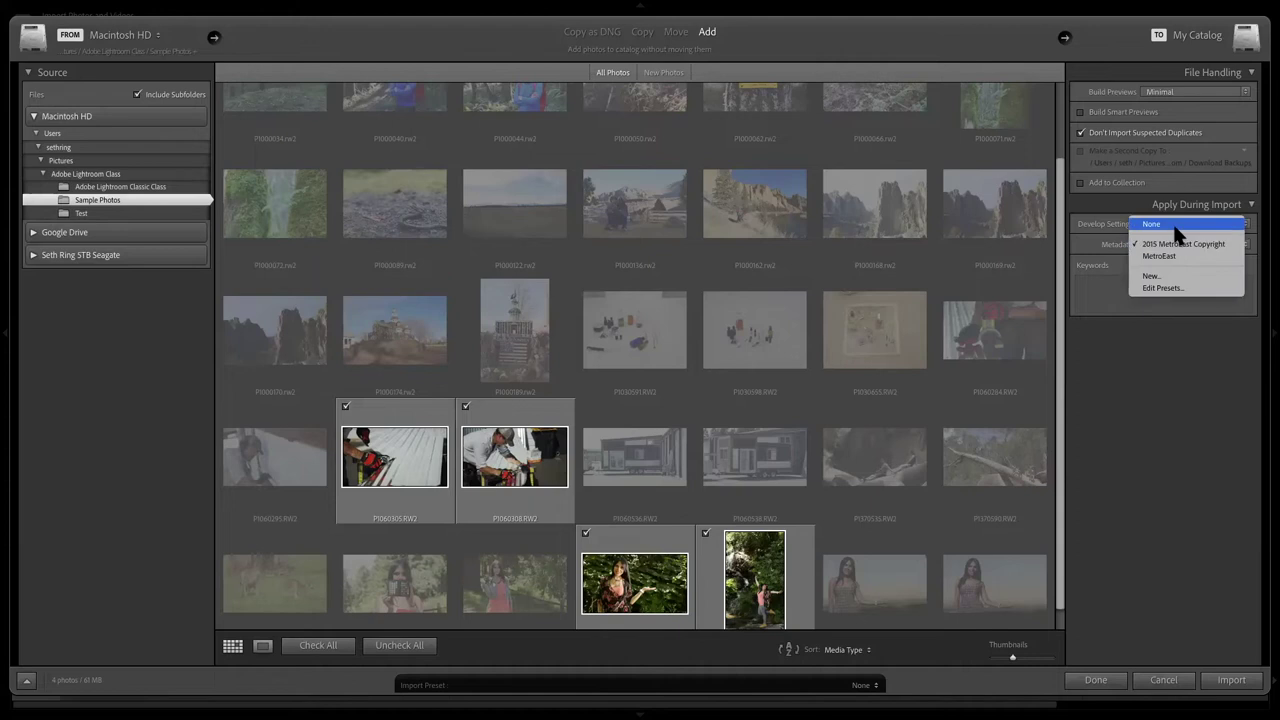
left_click(1177, 233)
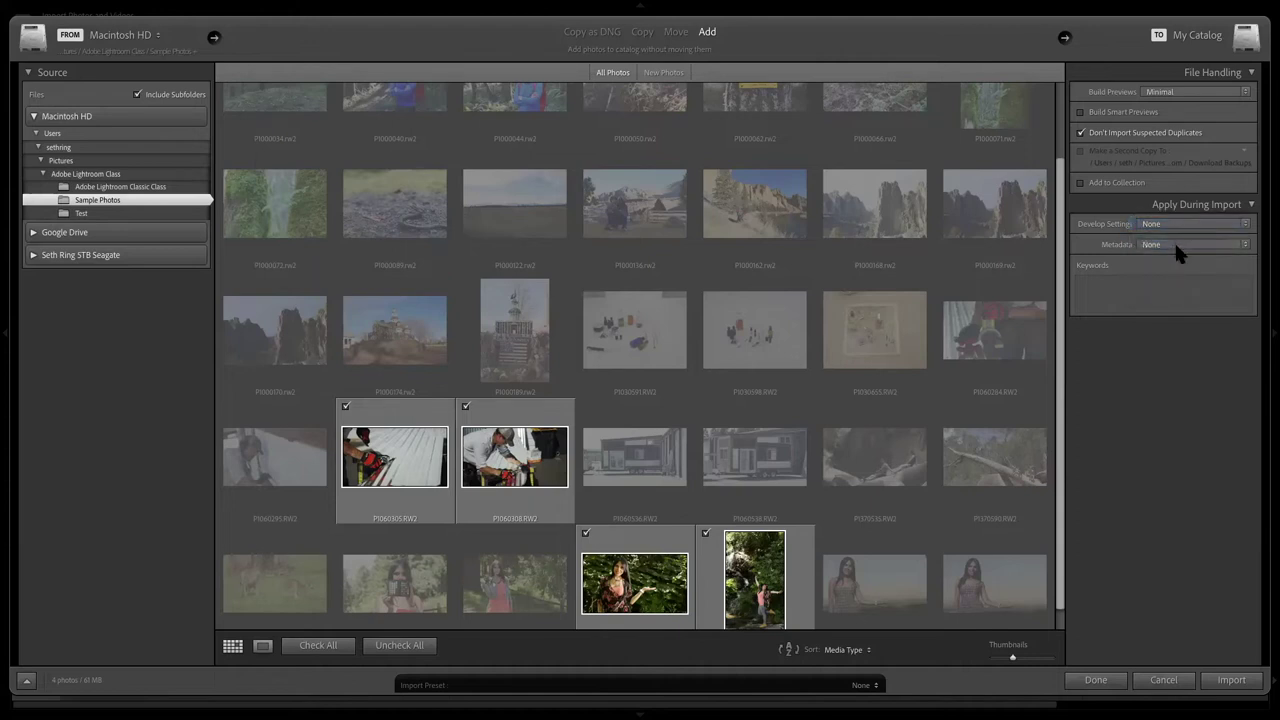
Enter trial import keywords such as "smith rock" and "family", and clear the keywords again.
left_click(1118, 290)
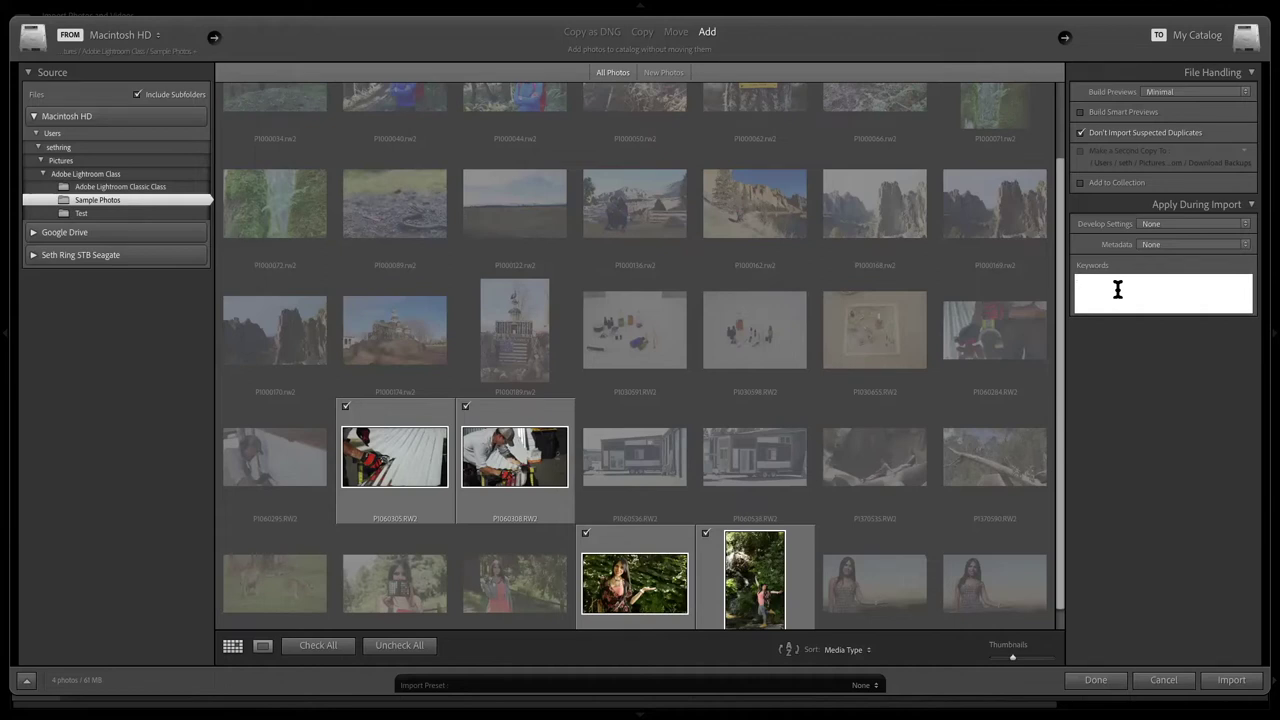
type("smith rock")
key("BackSpace")
type(", family fa")
key("BackSpace")
key("BackSpace")
type("vacti")
key("BackSpace")
key("BackSpace")
type("a")
key("BackSpace")
key("BackSpace")
key("BackSpace")
key("BackSpace")
key("BackSpace")
key("BackSpace")
key("BackSpace")
key("BackSpace")
key("BackSpace")
key("BackSpace")
key("BackSpace")
key("BackSpace")
key("BackSpace")
key("BackSpace")
key("BackSpace")
key("BackSpace")
key("BackSpace")
key("BackSpace")
key("BackSpace")
key("BackSpace")
key("BackSpace")
key("BackSpace")
Import the checked photos from Sample Photos, adding them to the catalog without moving the files.
left_click(1232, 680)
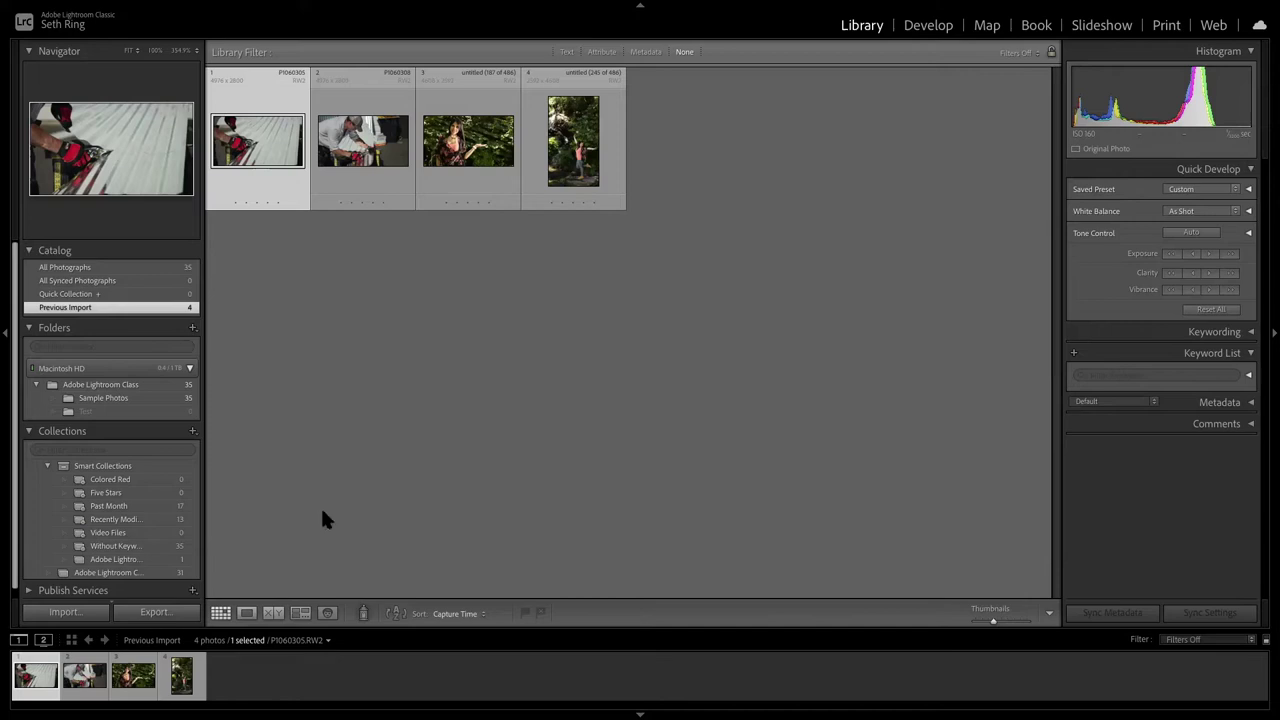
mouse_move(241, 690)
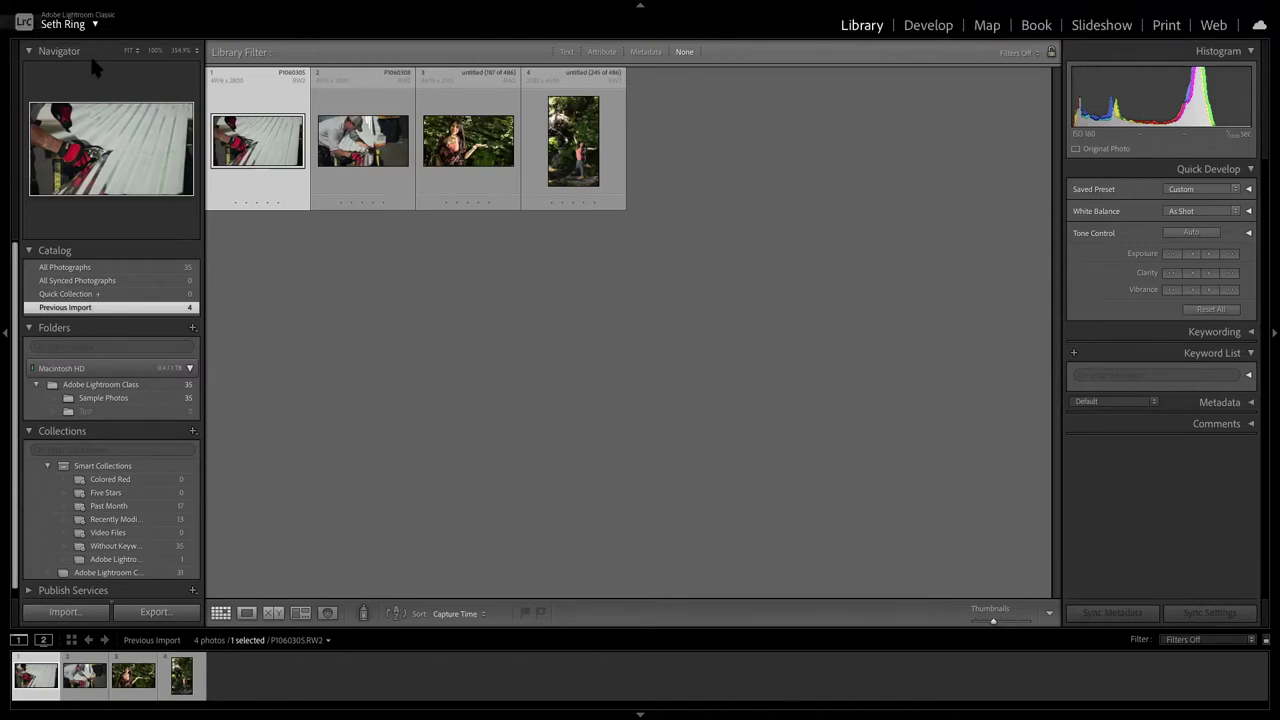
Leave full-screen mode, switch to Finder and open Sample Photos inside the Adobe Lightroom Class folder in Pictures.
key("shift+f")
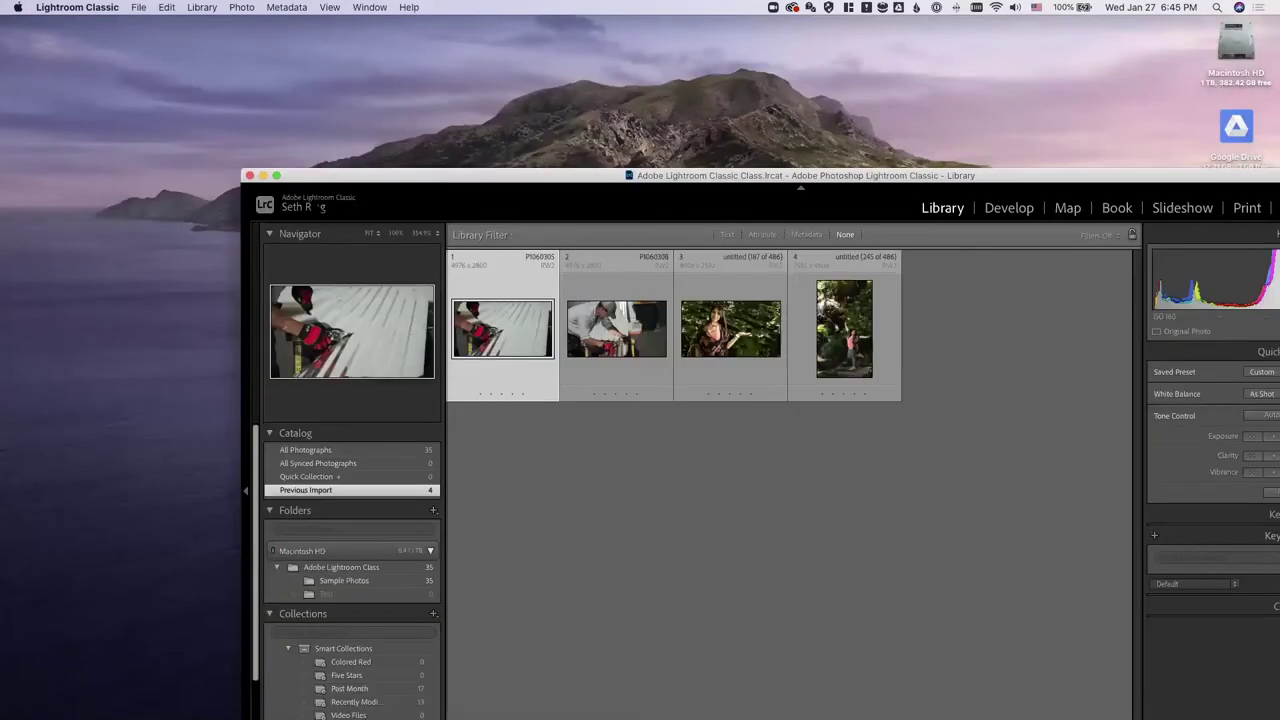
left_click(63, 692)
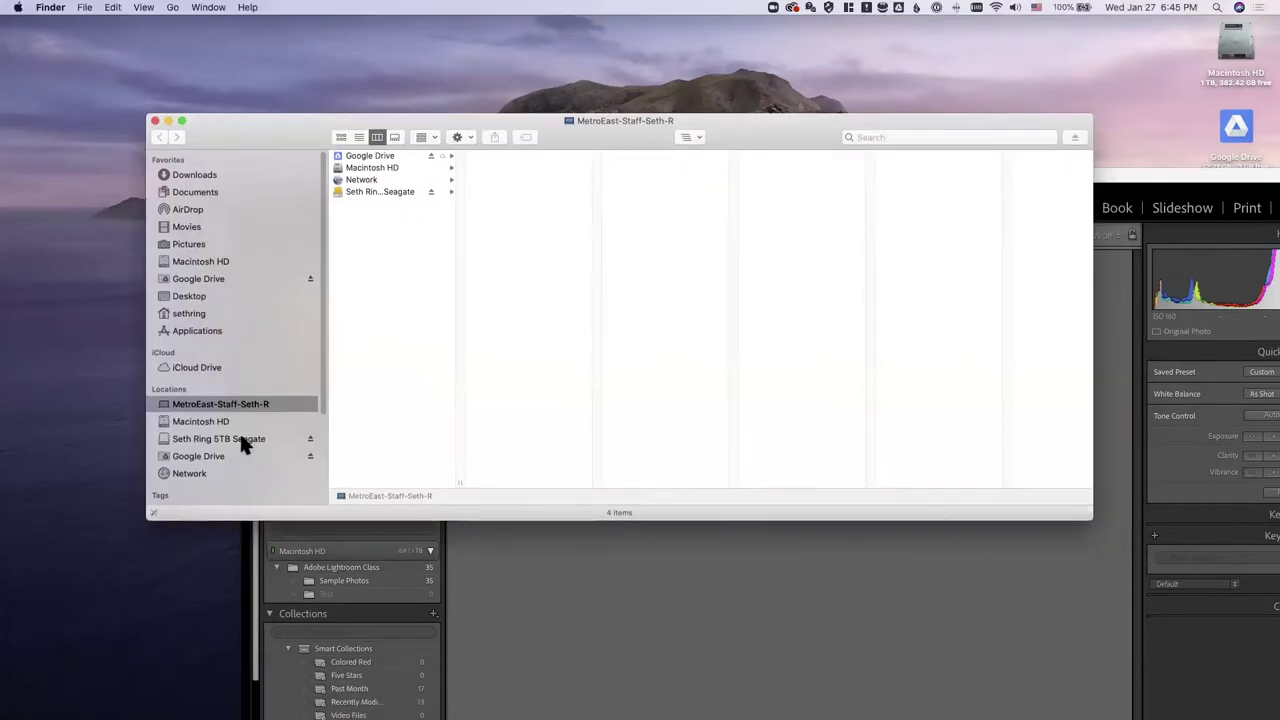
left_click(201, 246)
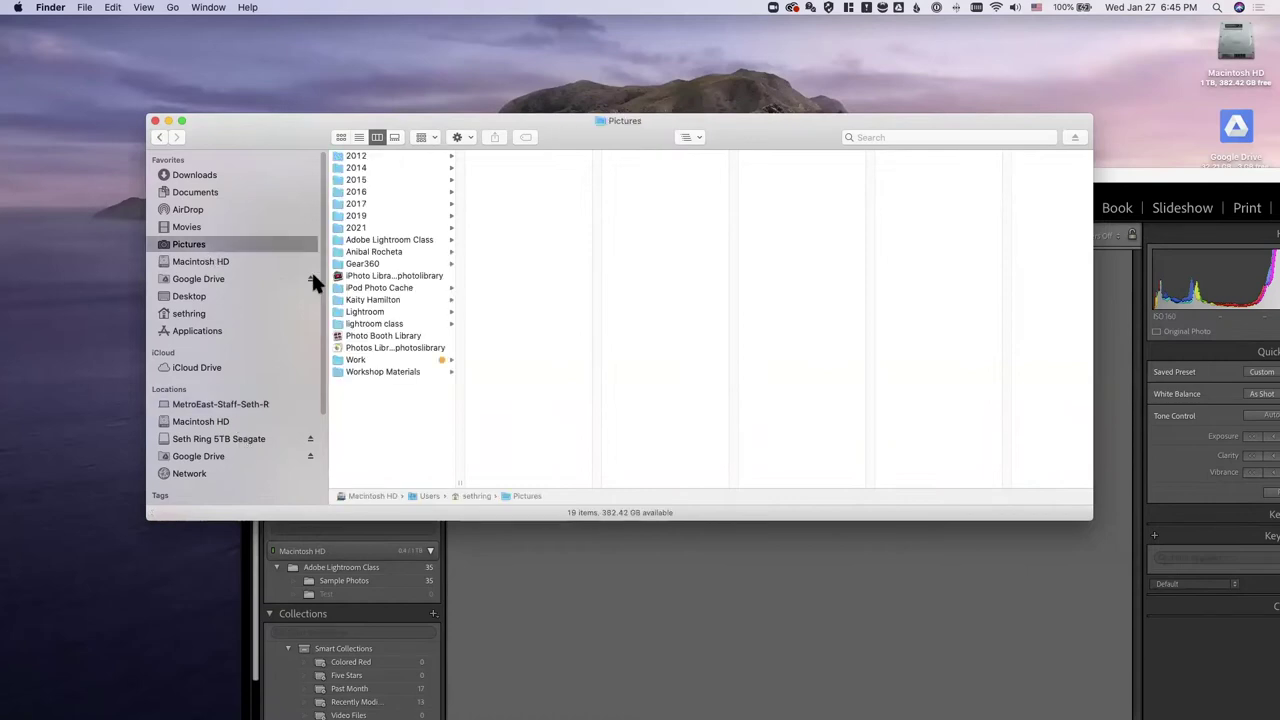
left_click(398, 241)
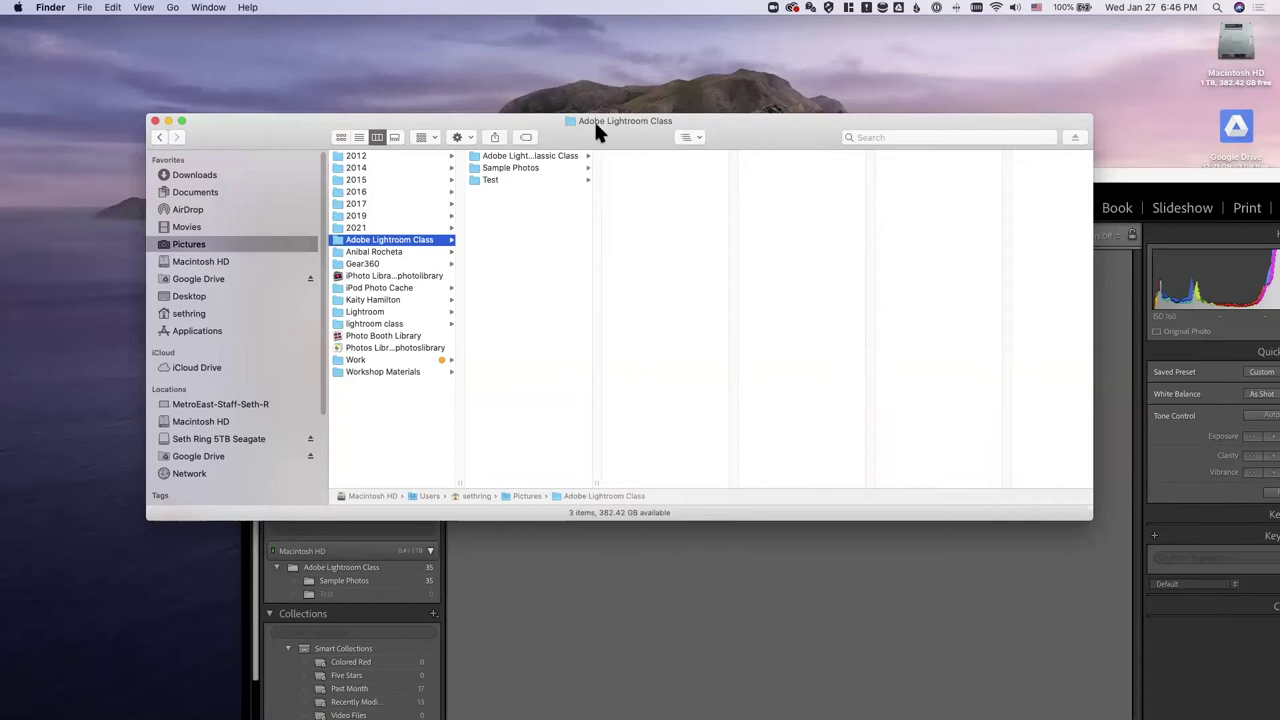
left_click(545, 167)
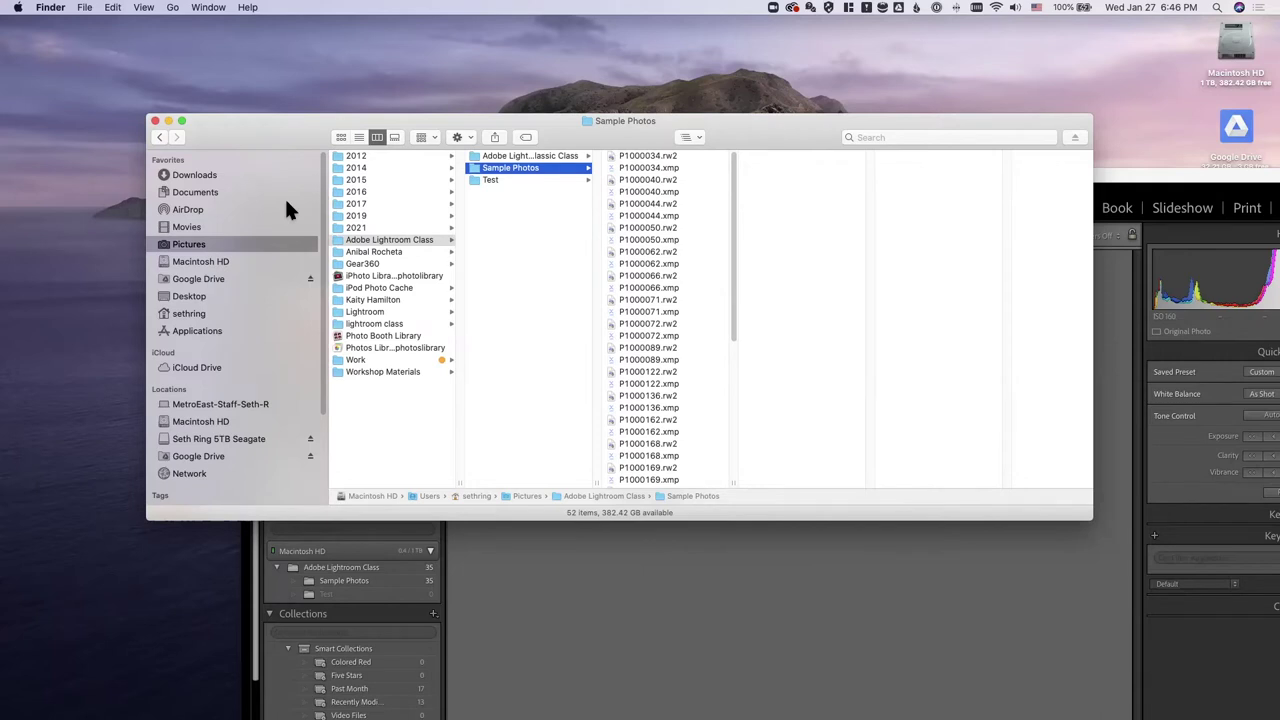
scroll(284, 196, "down", 3)
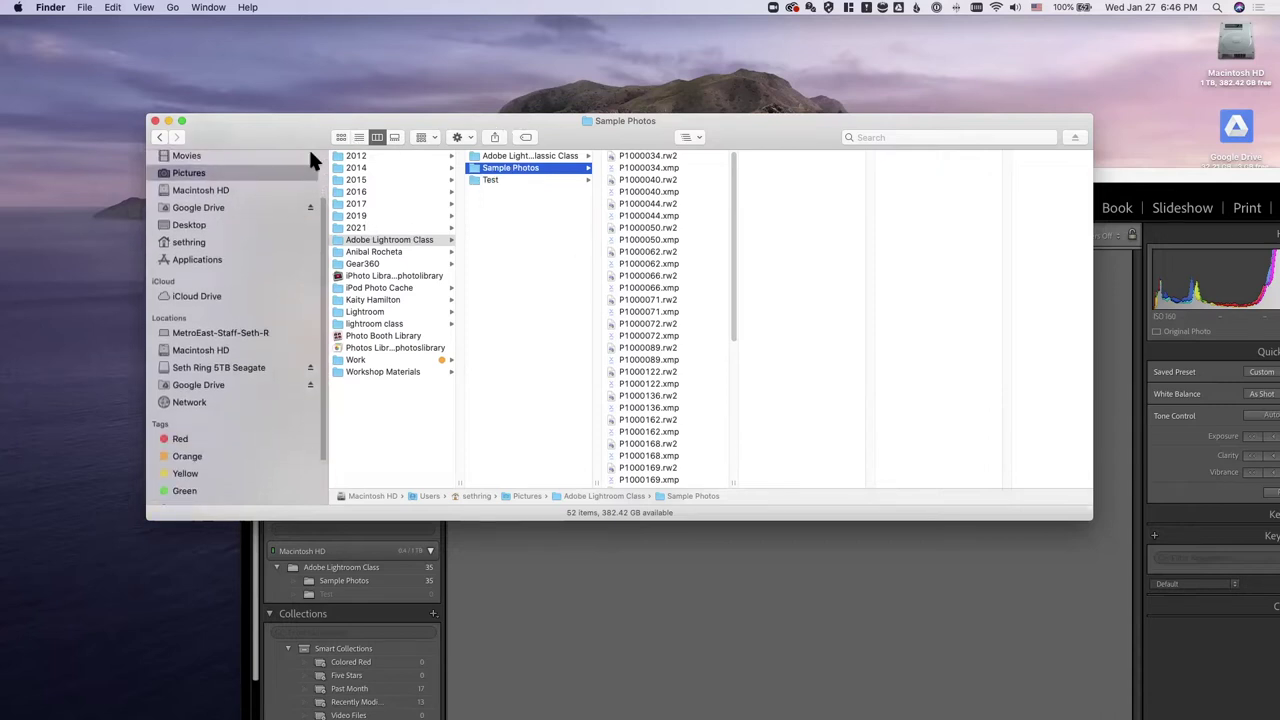
Switch back to Lightroom Classic and return its window to full screen.
left_click(652, 621)
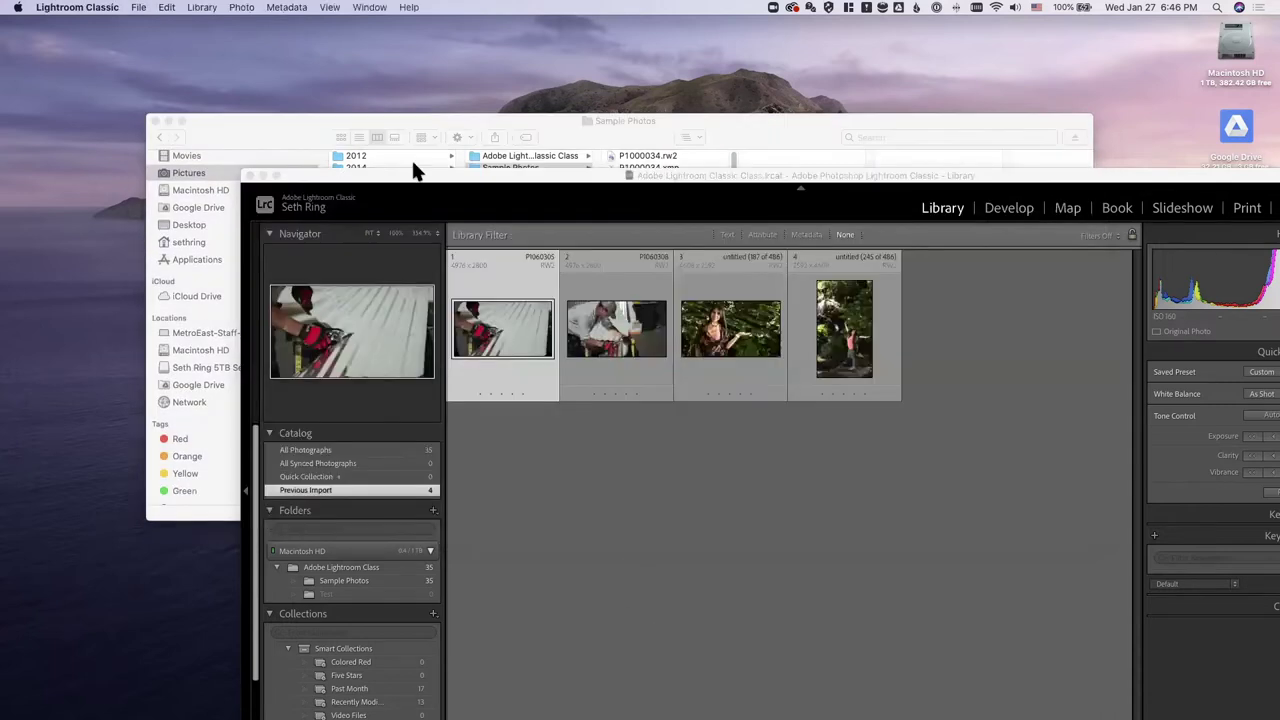
left_click(275, 175)
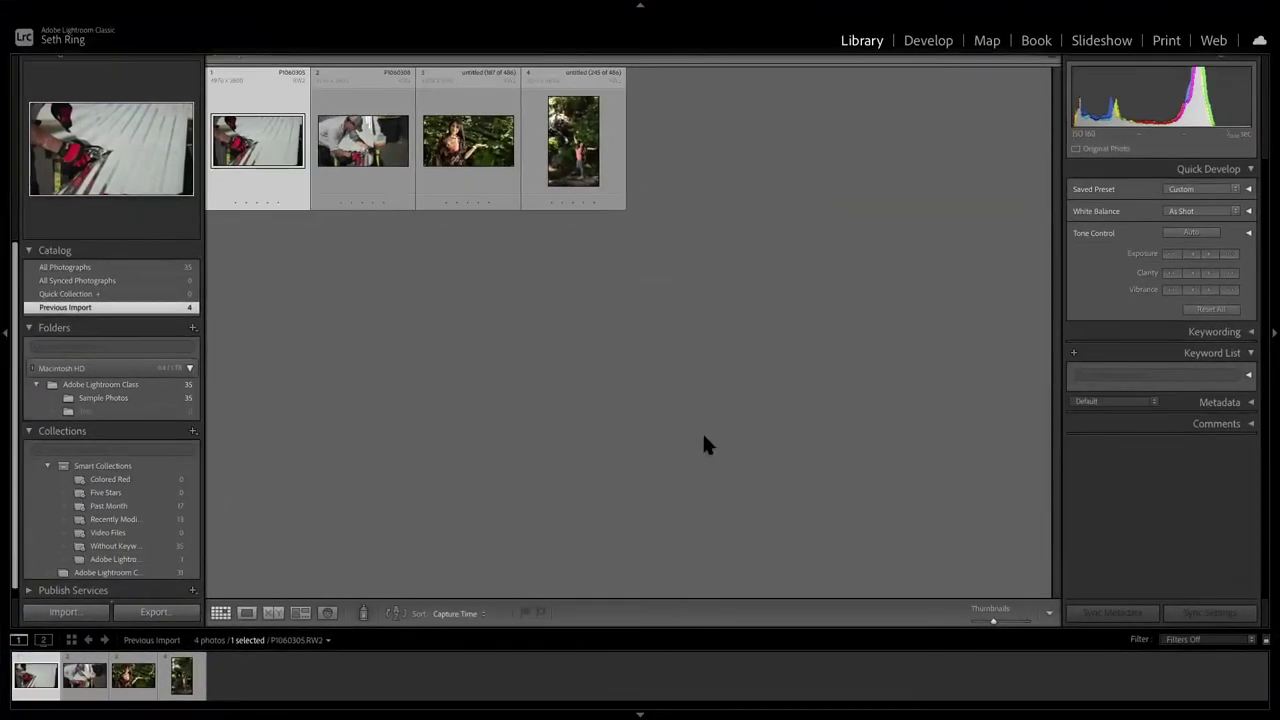
key("backslash")
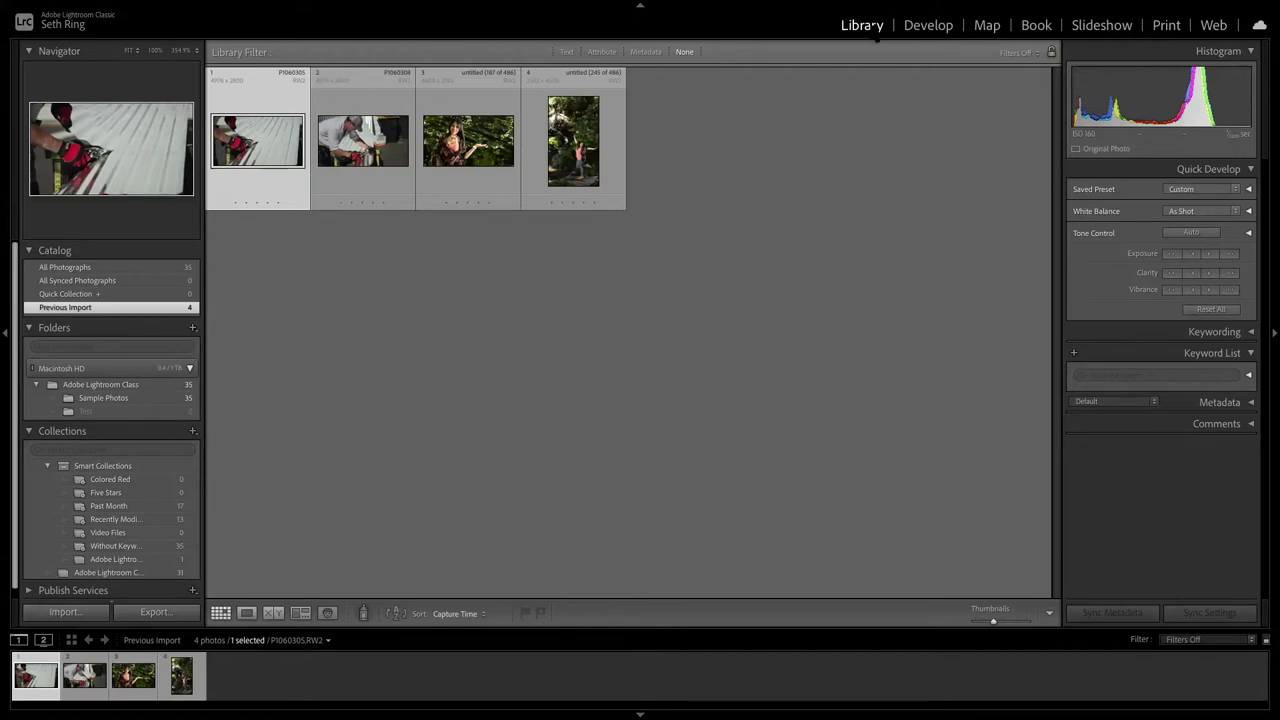
Check the options for adding folders and for displaying root folders.
left_click(193, 328)
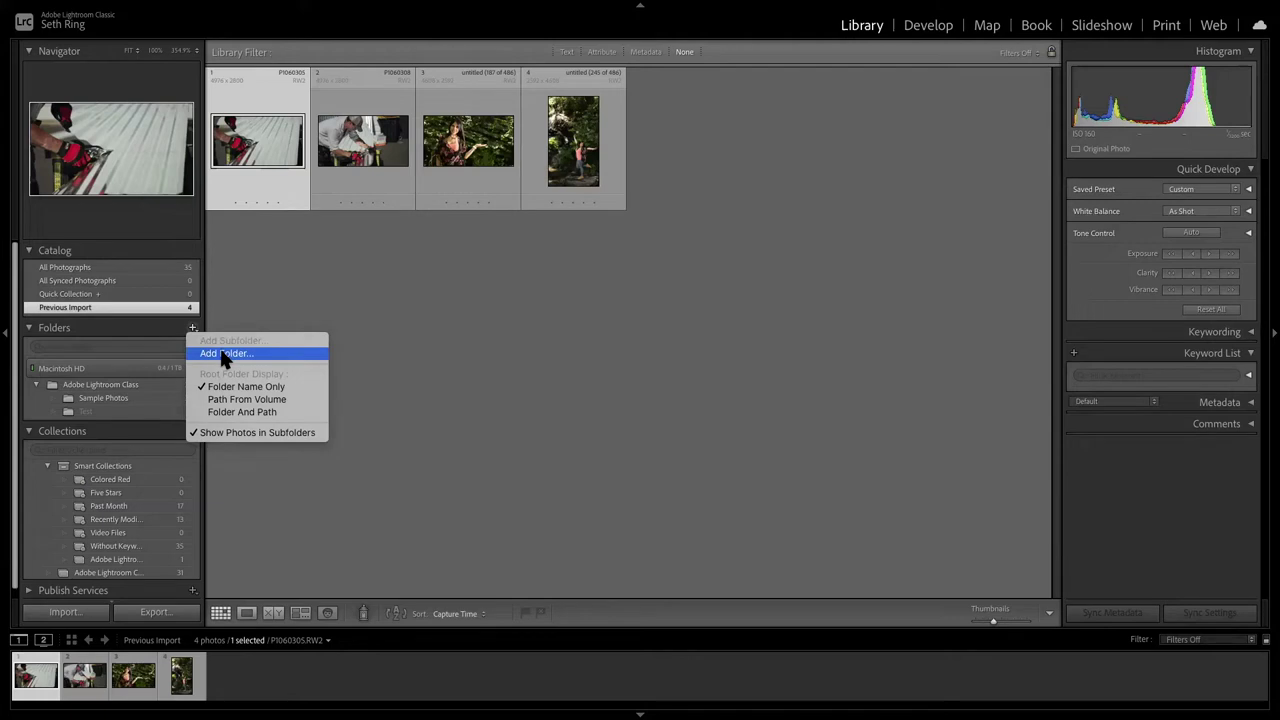
left_click(106, 398)
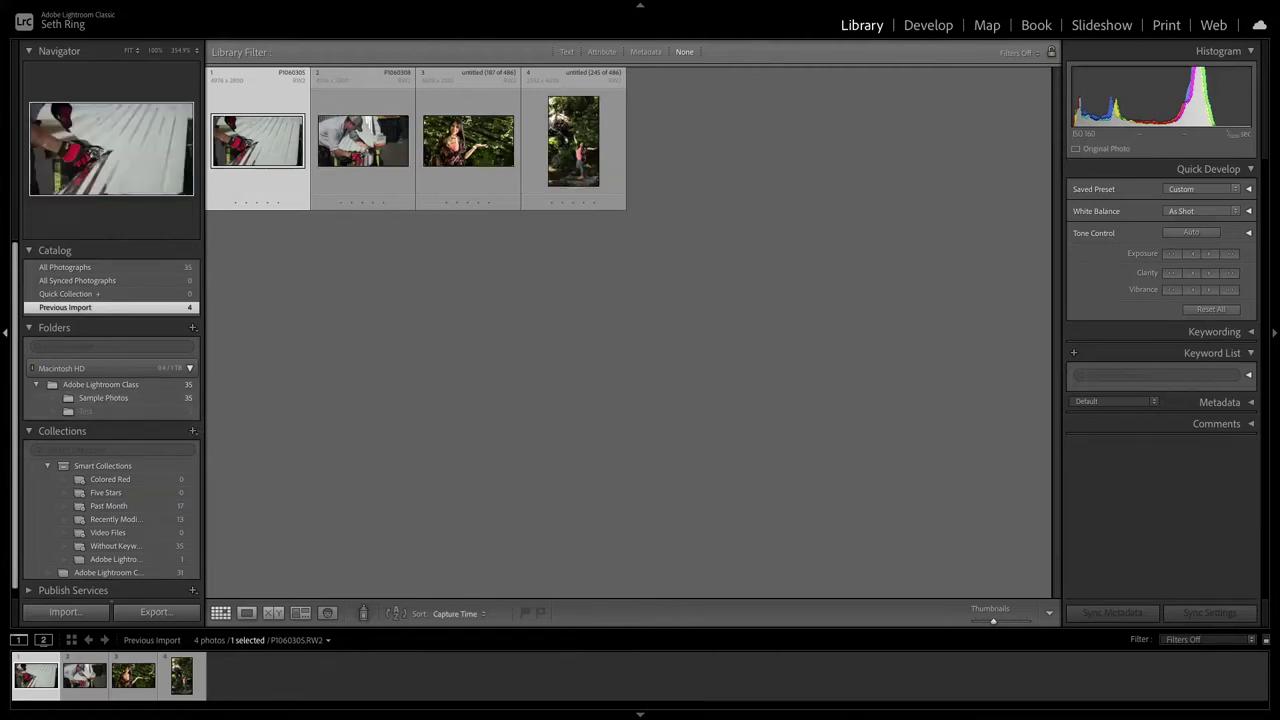
Collapse the Smart Collections set and view the contents of the Test folder and the Sample Photos folder.
left_click(46, 465)
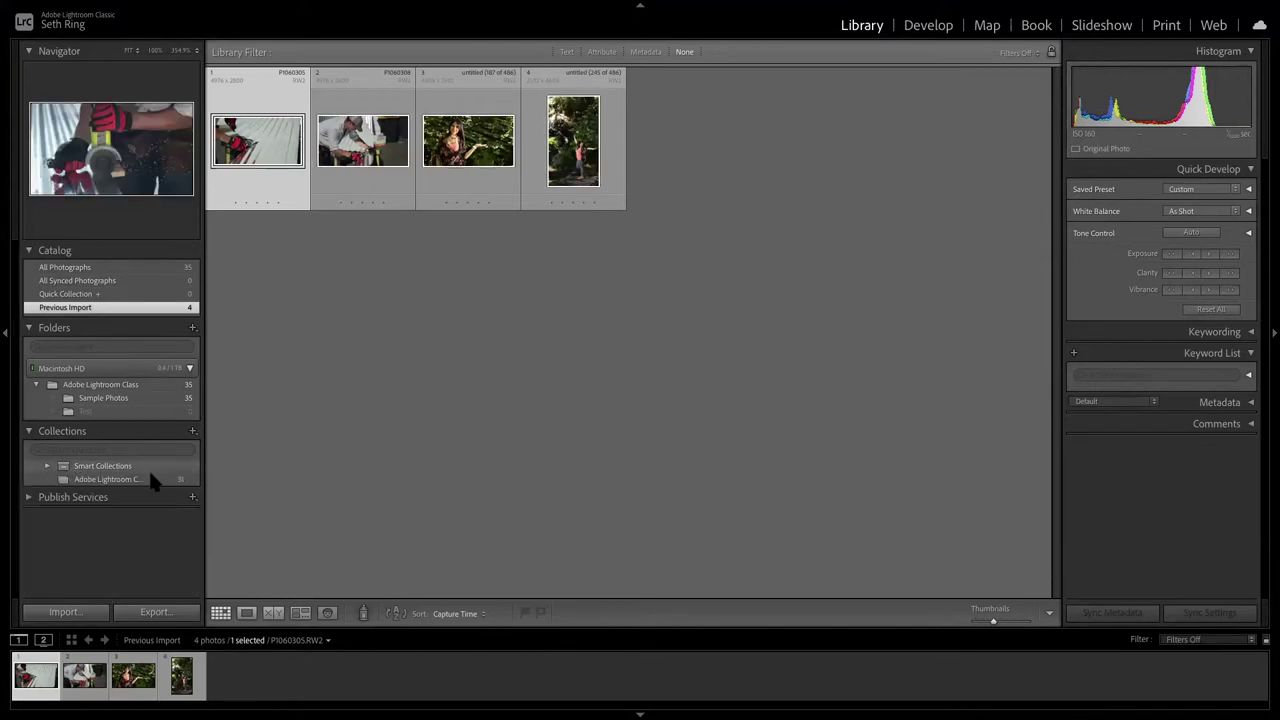
left_click(110, 411)
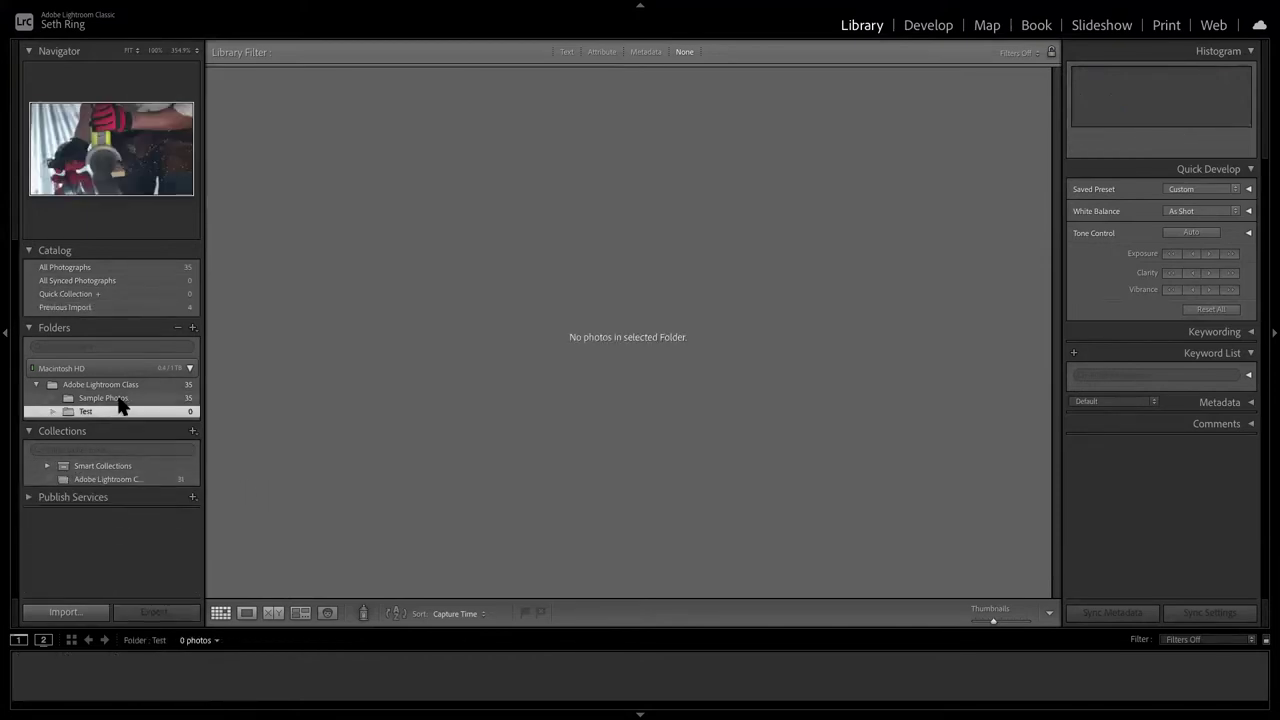
left_click(116, 399)
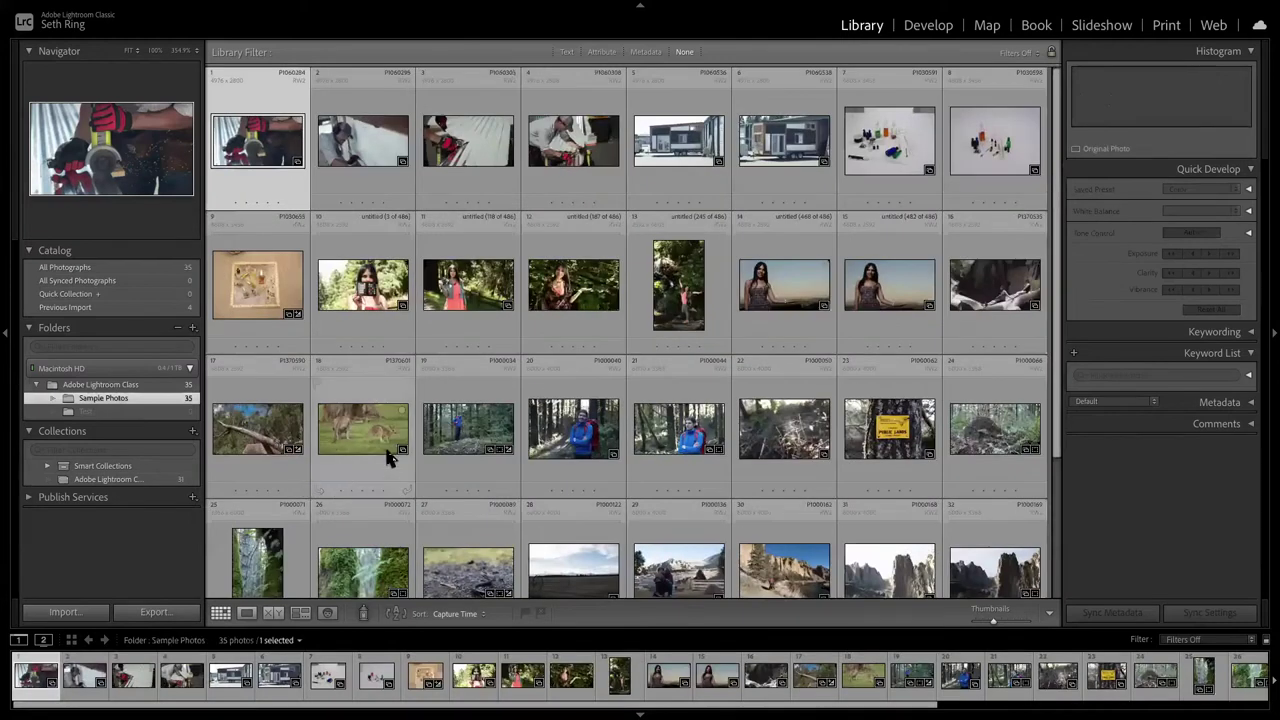
Try to move the kangaroo photo from Sample Photos into the Test folder, and cancel the move on disk.
left_click(376, 432)
left_click_drag(376, 432, 118, 418)
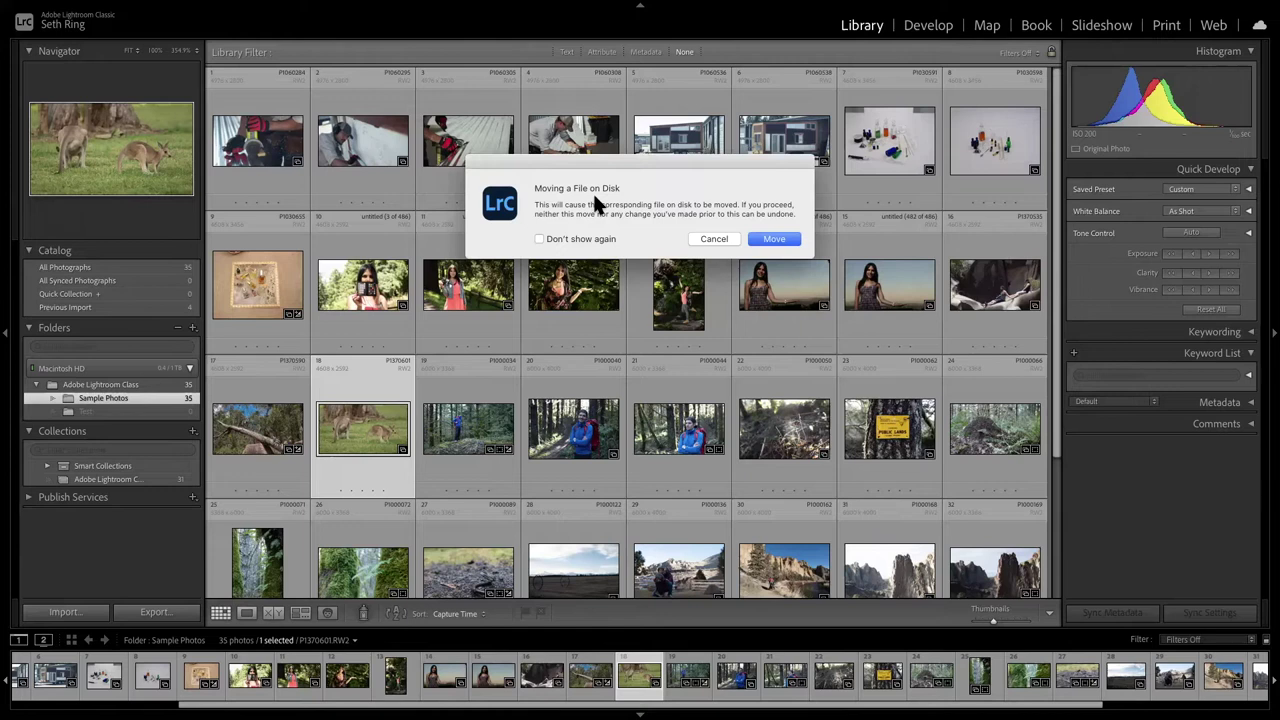
left_click(714, 240)
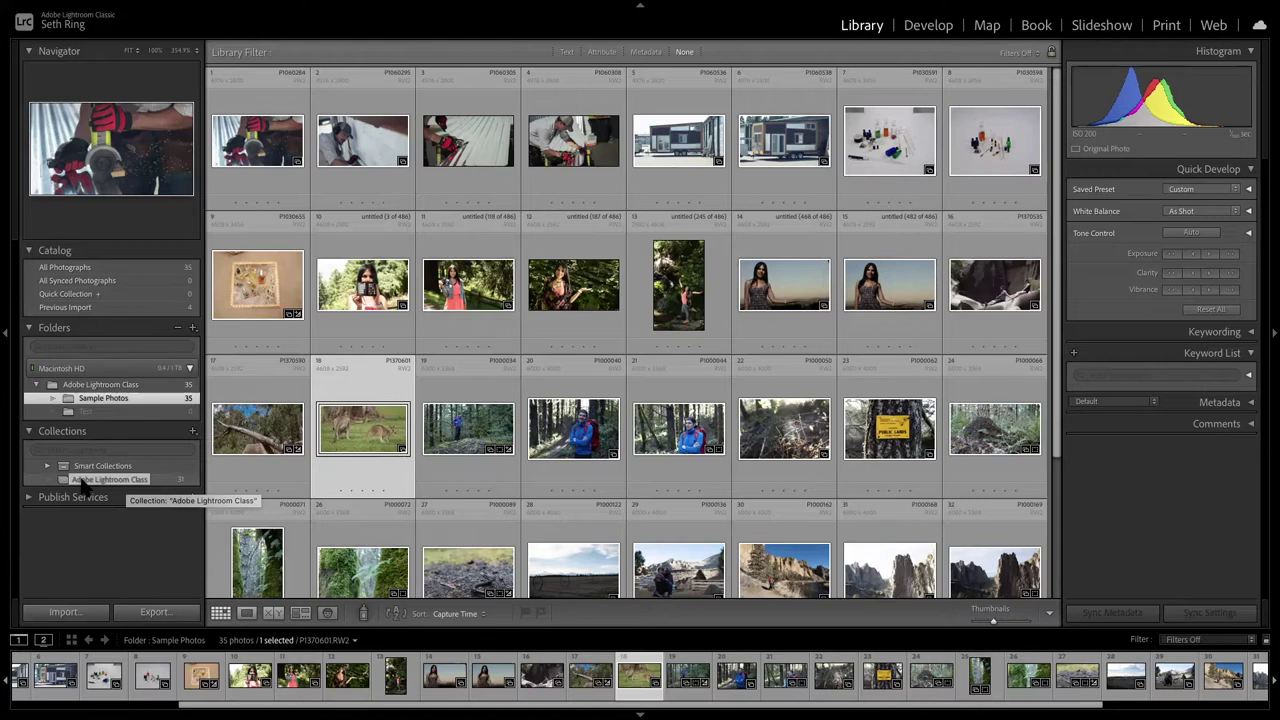
Display all photographs in the catalog and look through the grid.
scroll(278, 462, "down", 3)
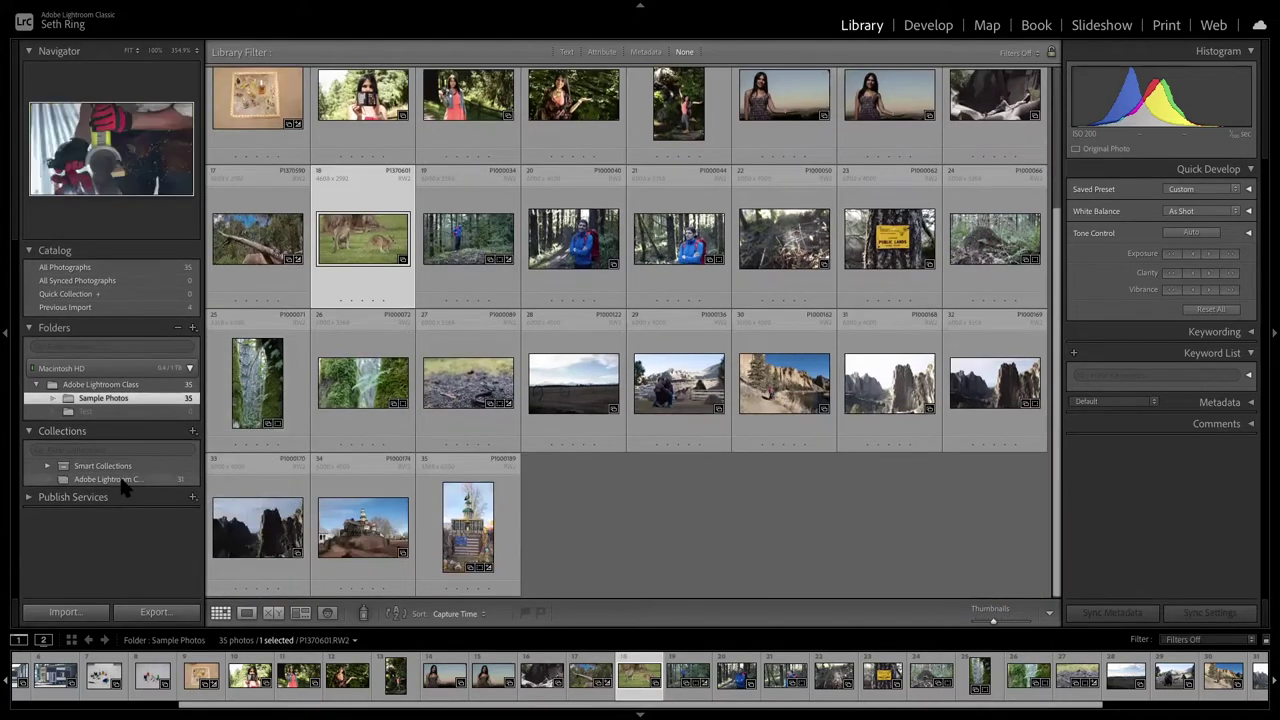
left_click(114, 266)
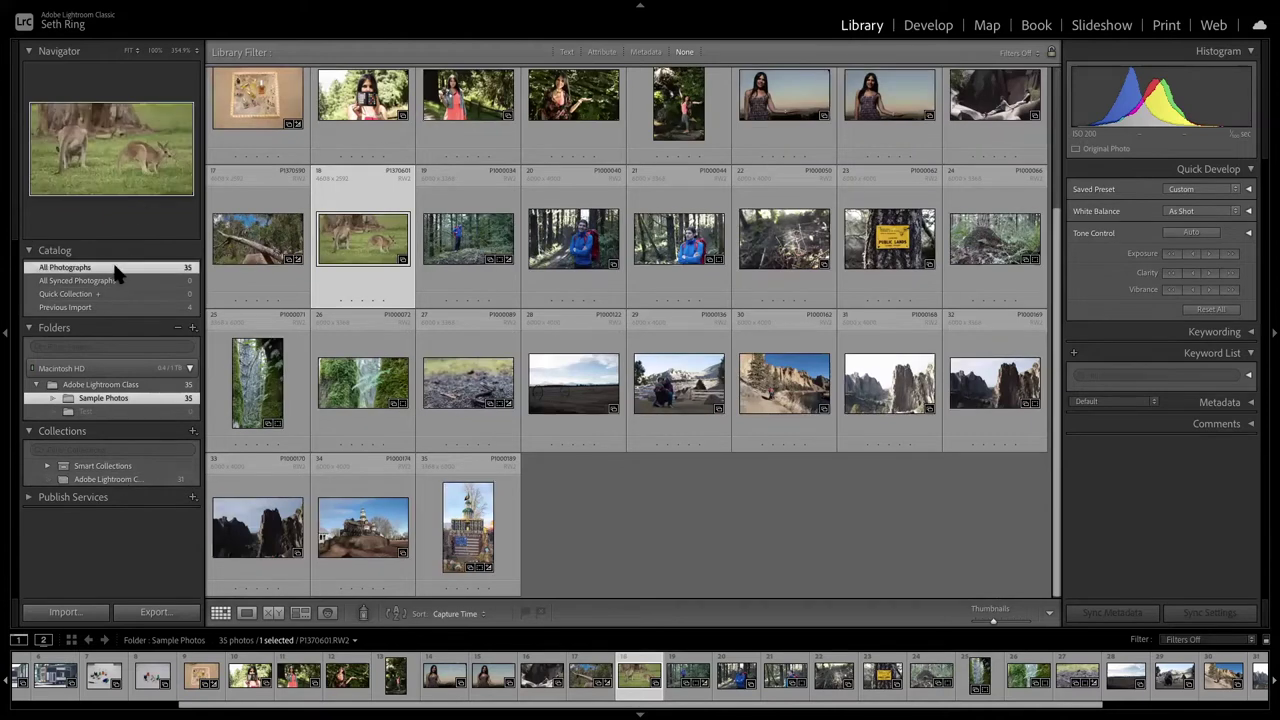
scroll(445, 378, "up", 2)
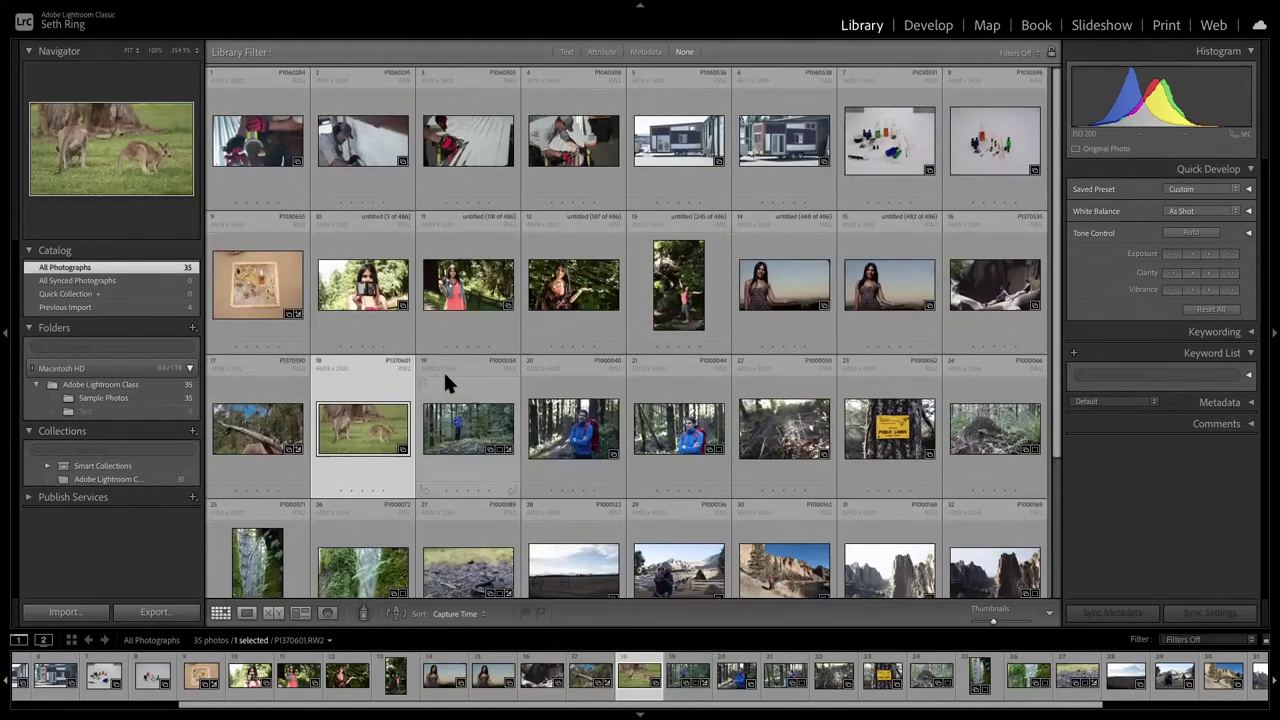
scroll(445, 378, "down", 2)
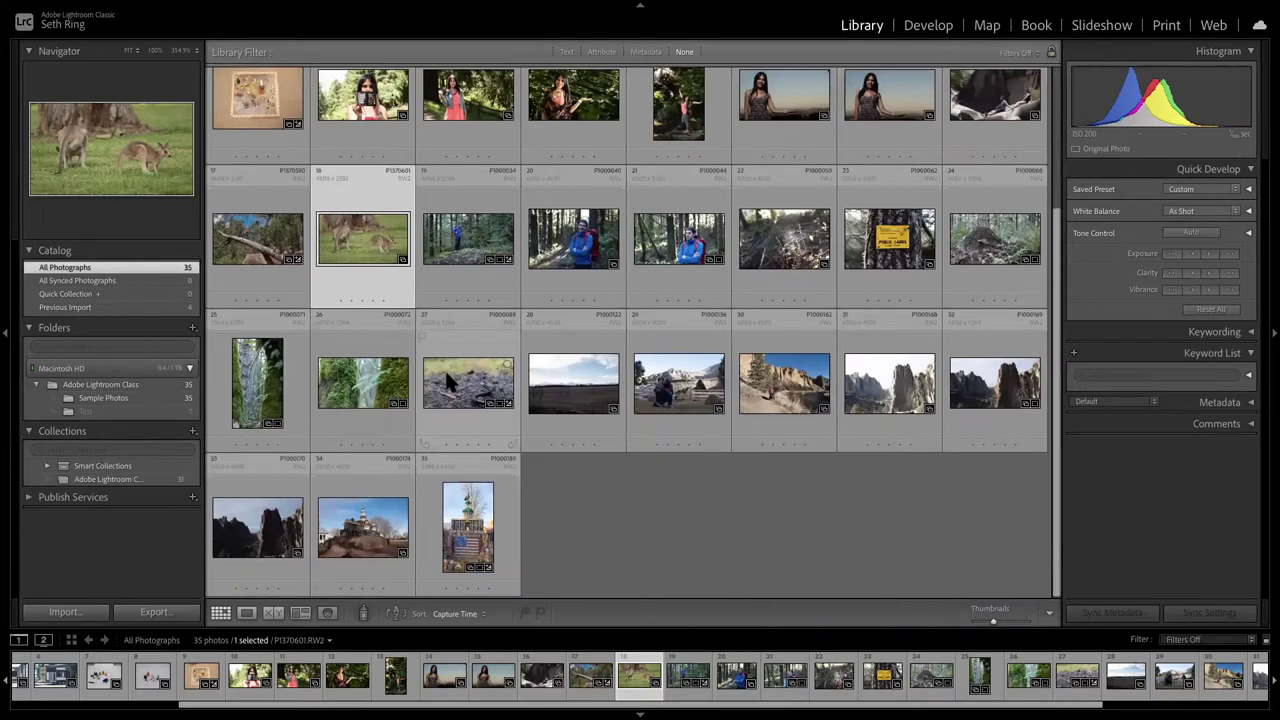
scroll(444, 368, "up", 2)
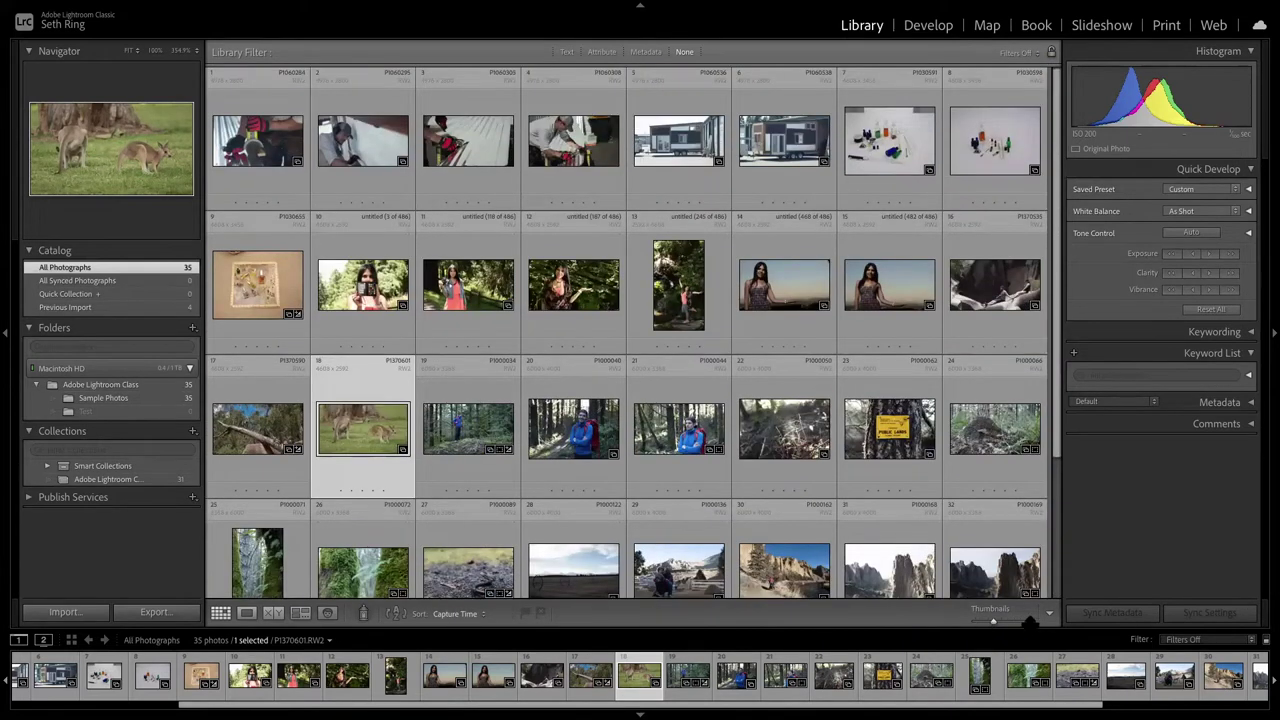
Sort the catalog's photos by Added Order.
left_click(470, 614)
left_click(472, 617)
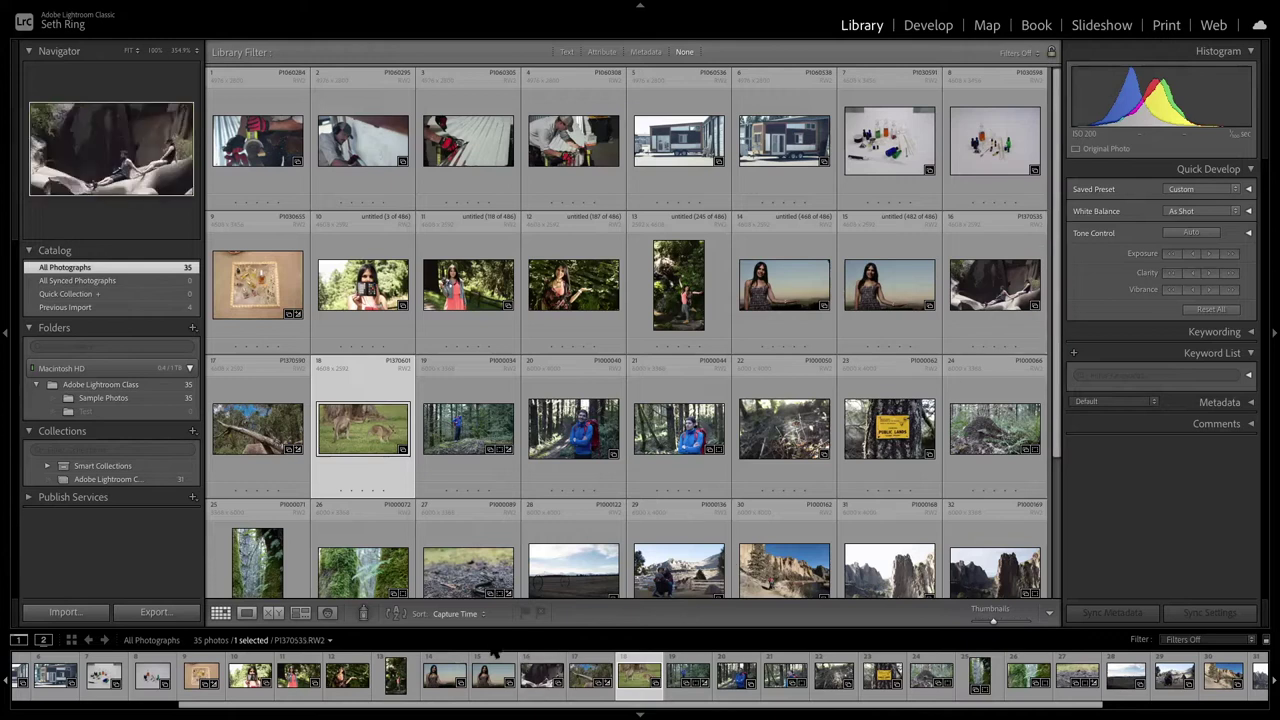
left_click(458, 614)
mouse_move(464, 707)
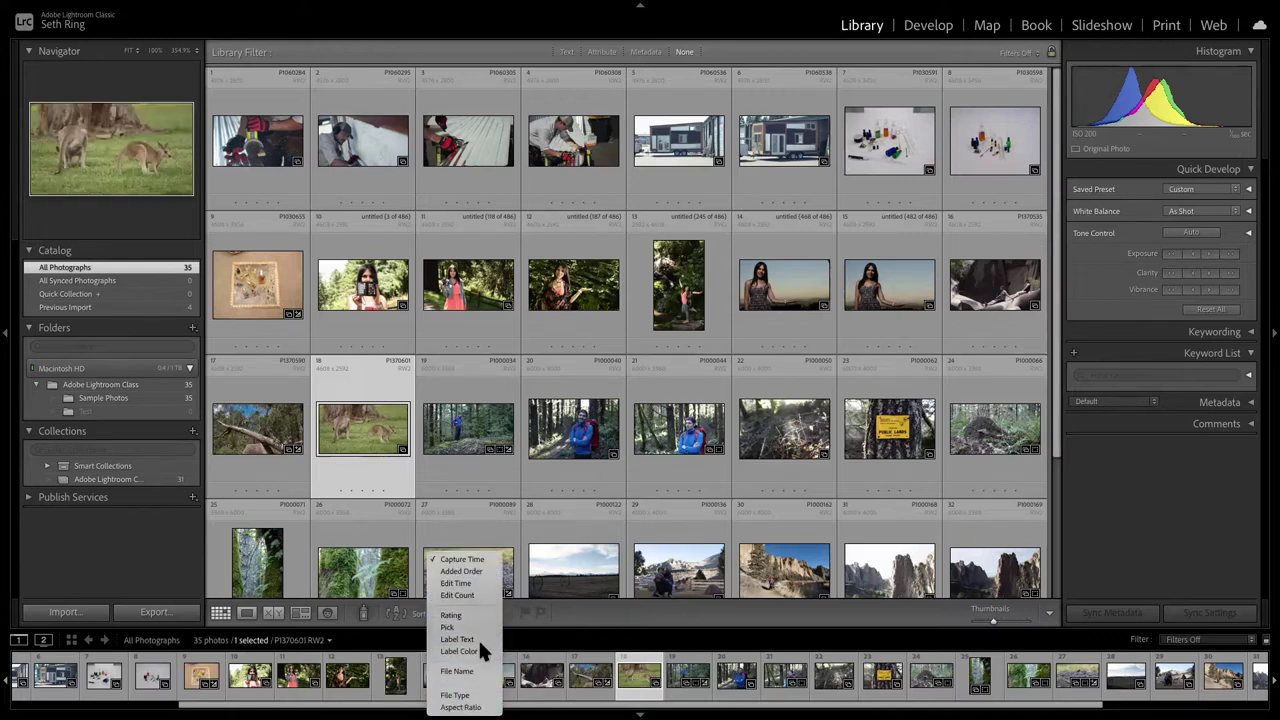
left_click(468, 571)
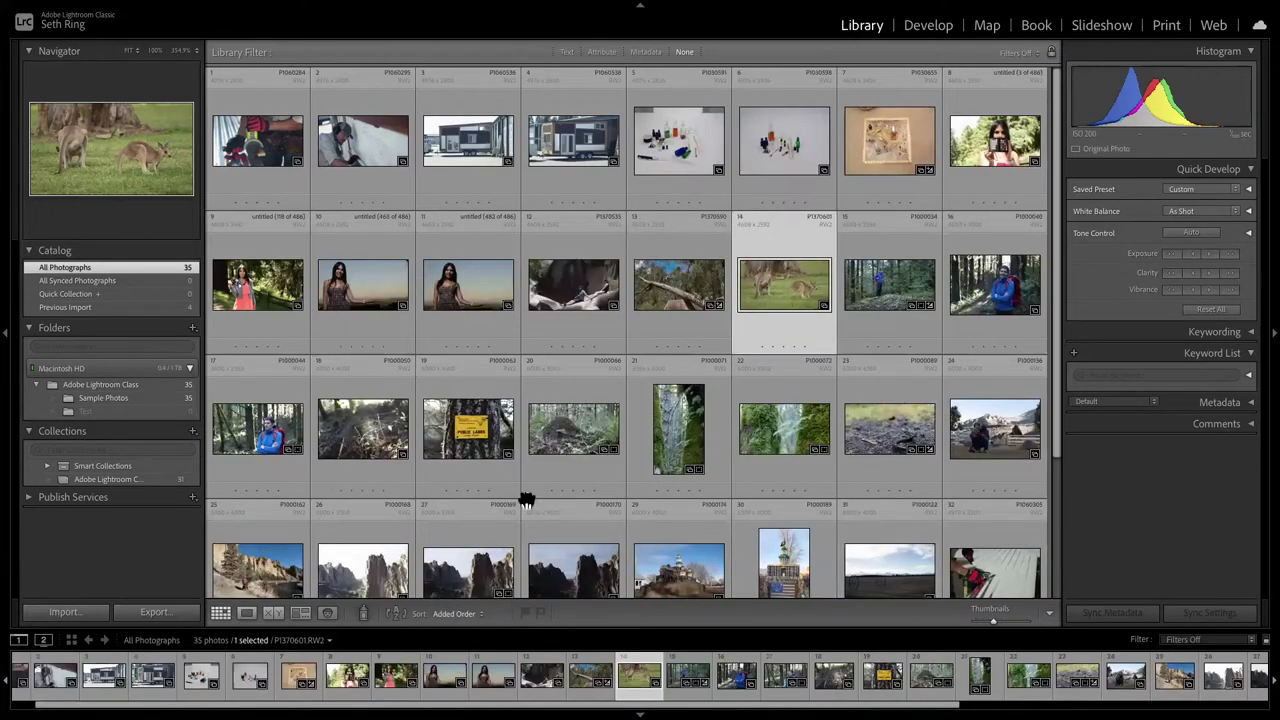
Add the last four imported photos to the Adobe Lightroom Class collection and open that collection.
scroll(530, 503, "down", 2)
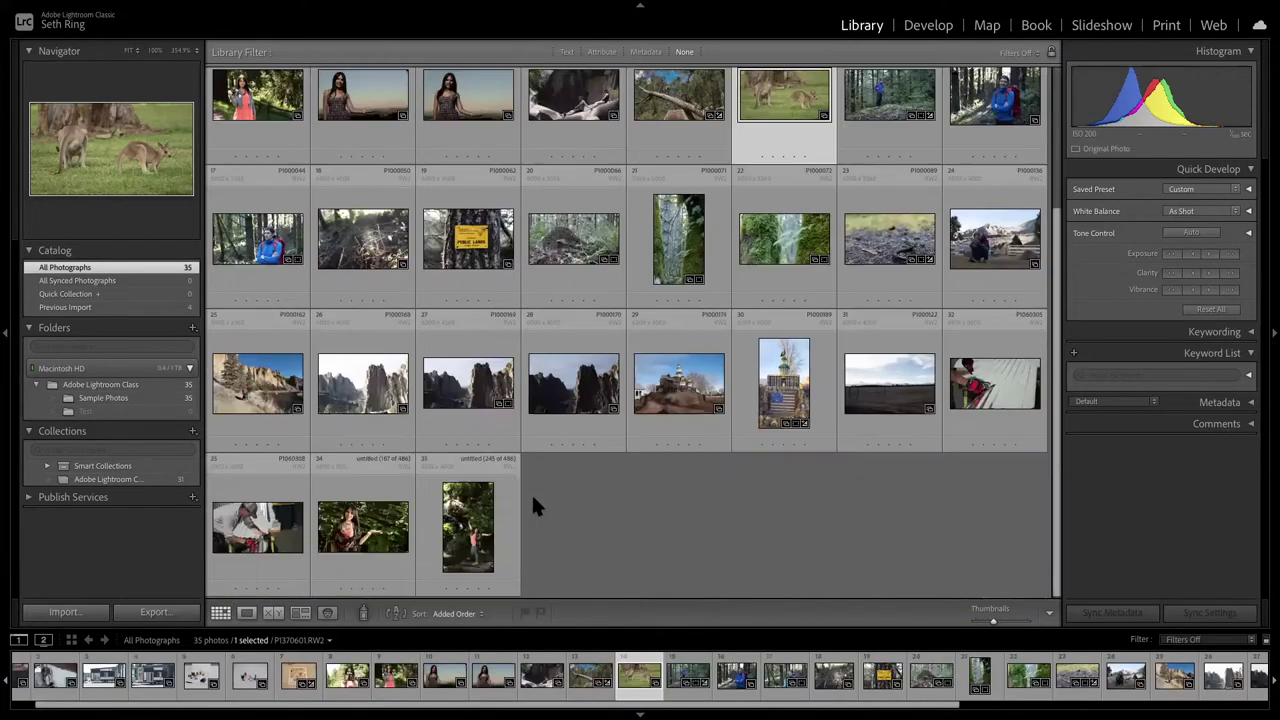
left_click(967, 418)
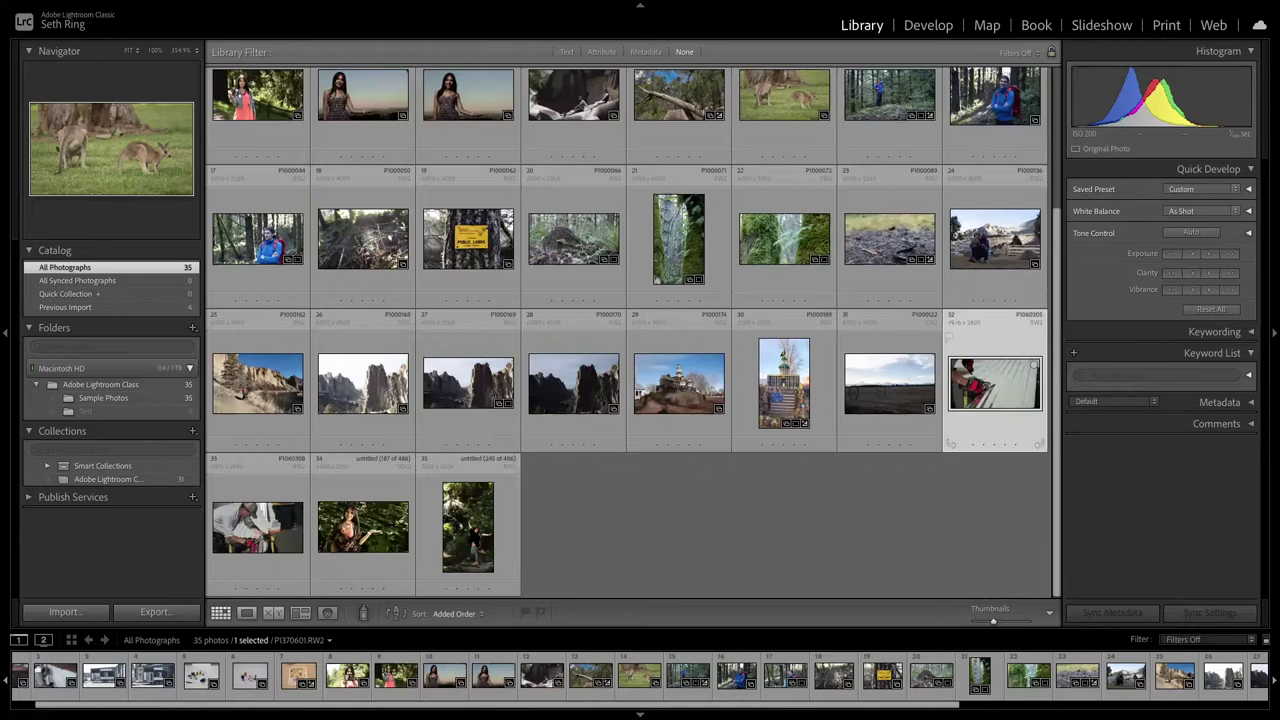
left_click(496, 558, "shift")
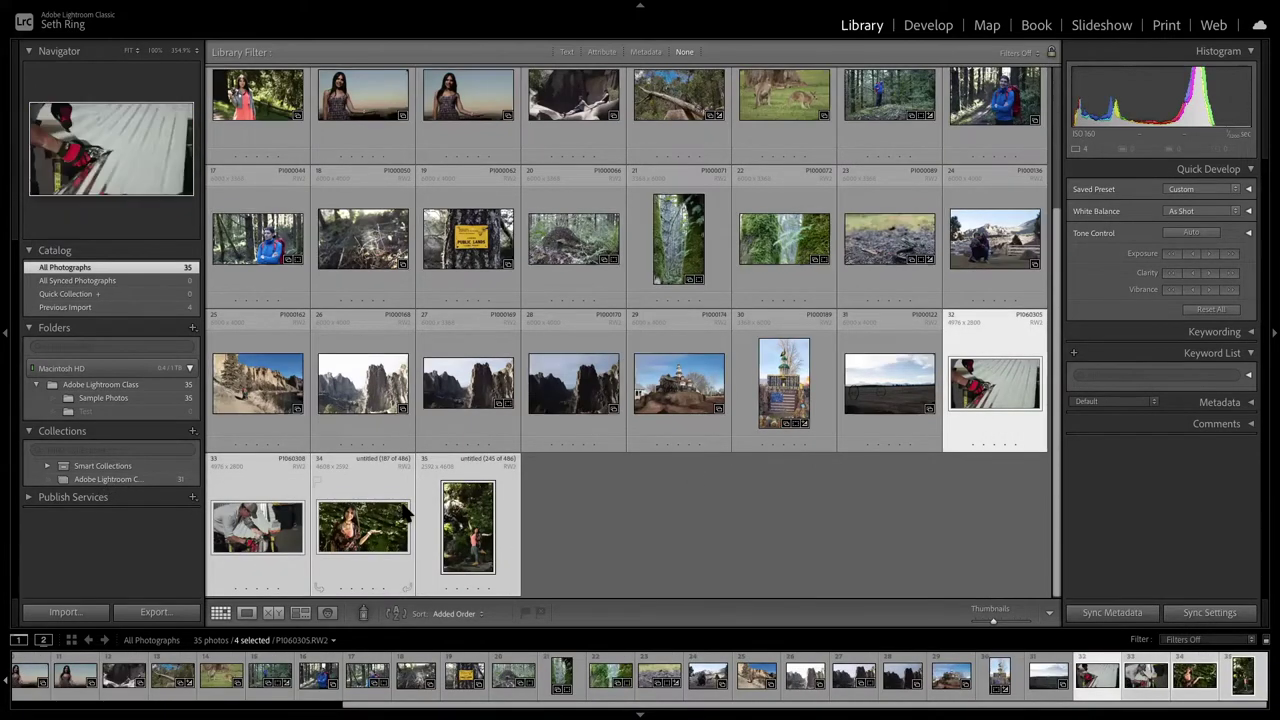
left_click_drag(238, 497, 243, 495)
left_click_drag(112, 470, 125, 481)
left_click(157, 482)
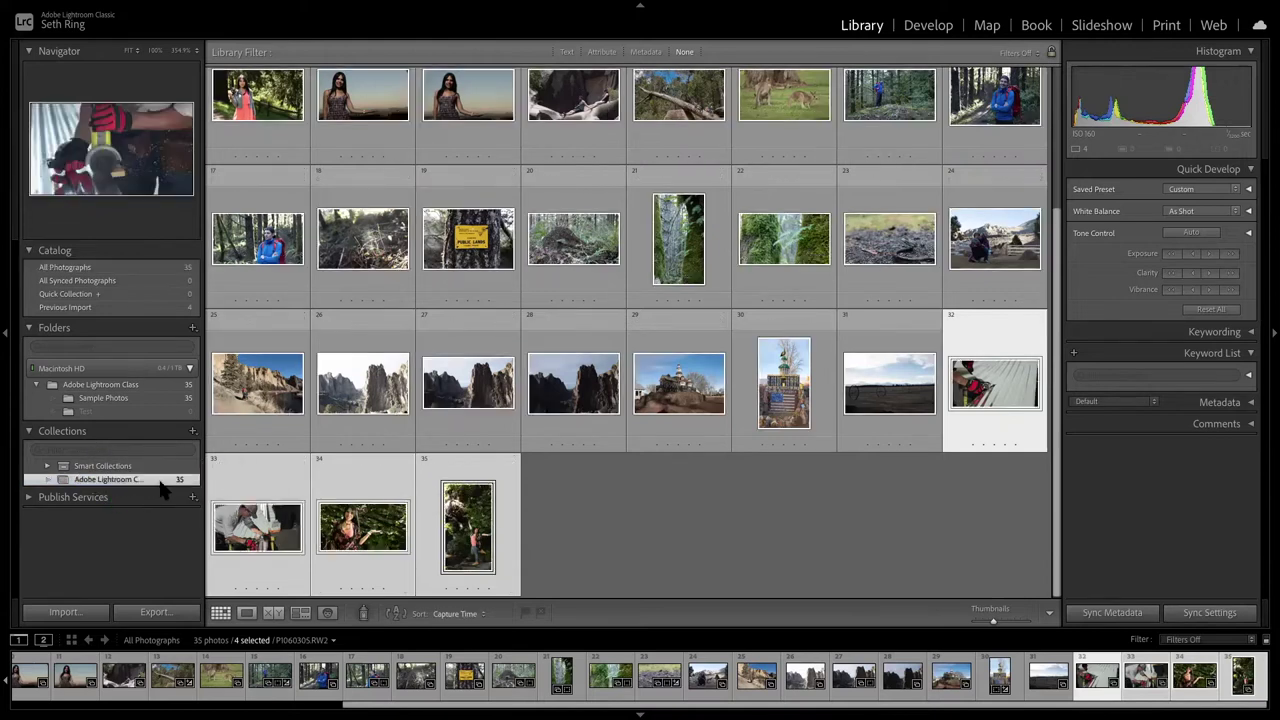
View the Past Month smart collection, collapse Smart Collections and return to the Adobe Lightroom Class collection.
left_click(77, 468)
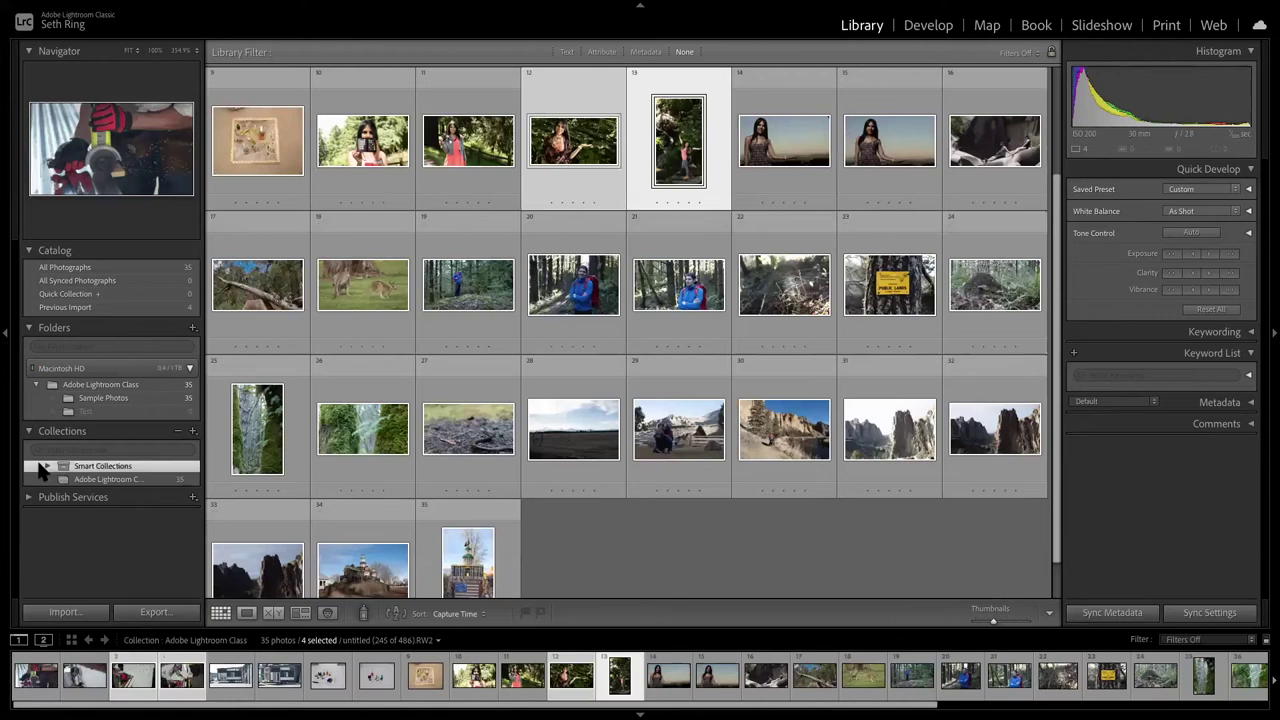
left_click(47, 466)
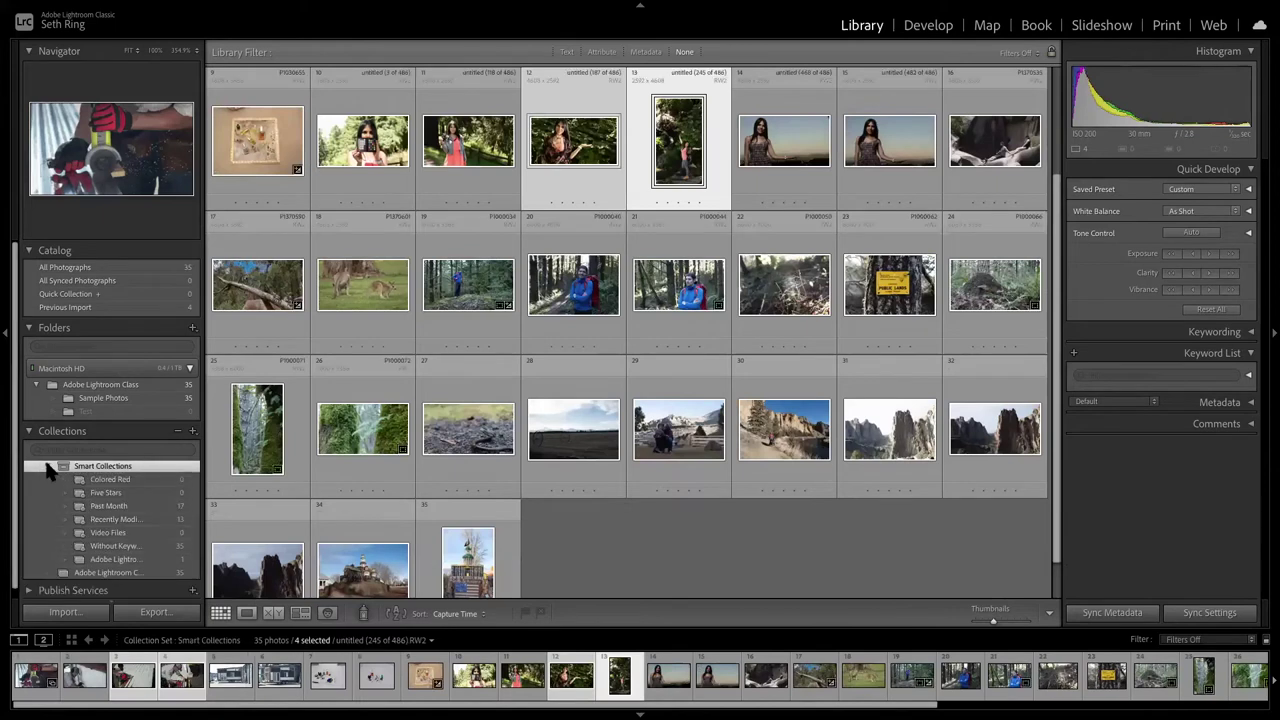
left_click(151, 503)
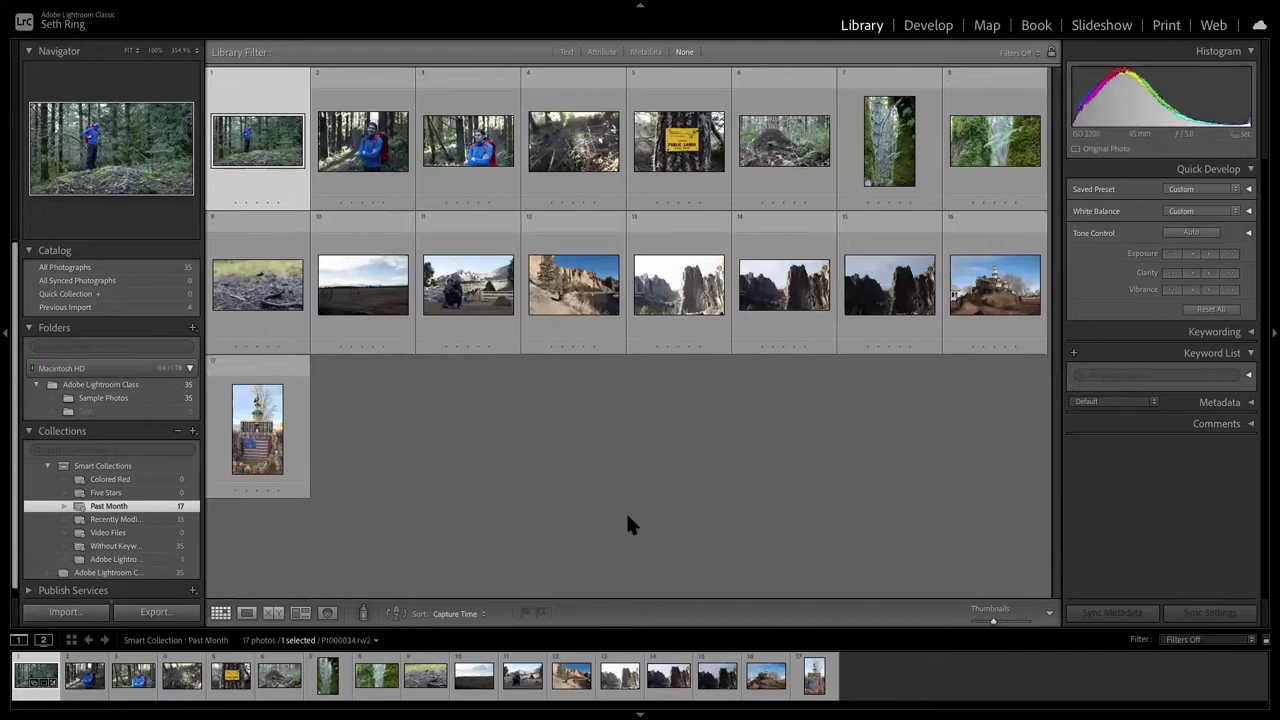
left_click(46, 466)
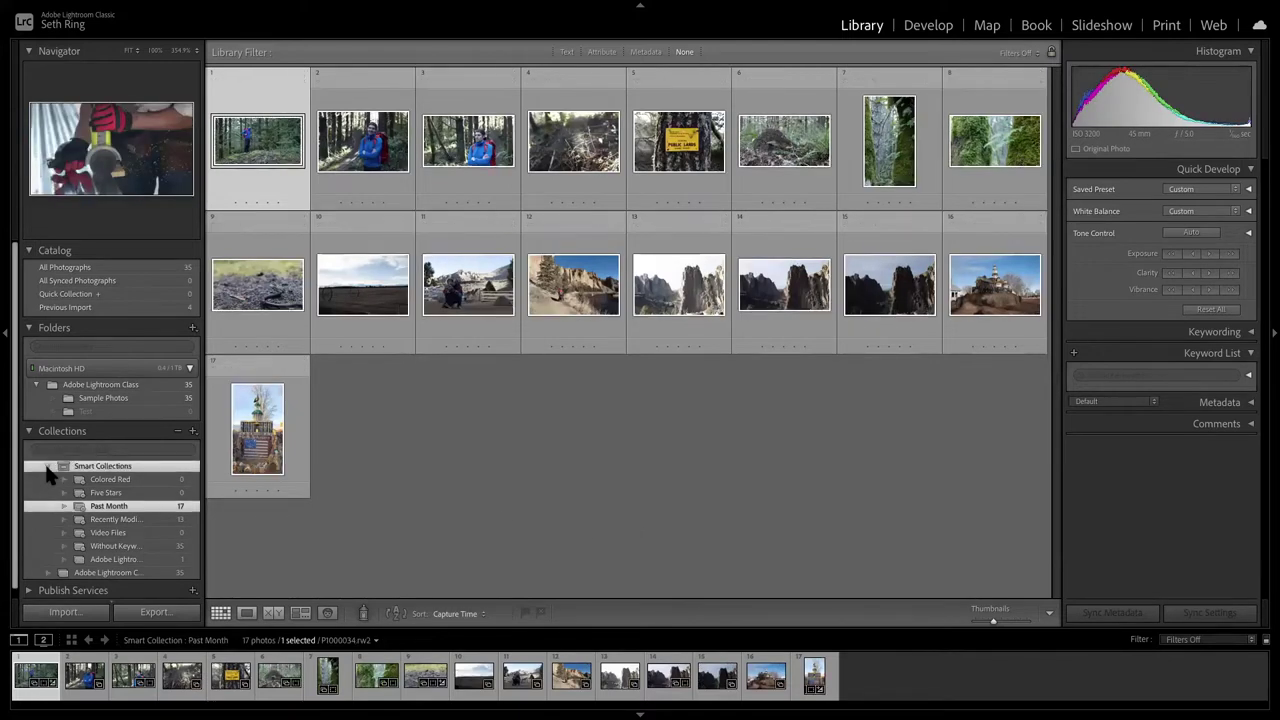
left_click(86, 481)
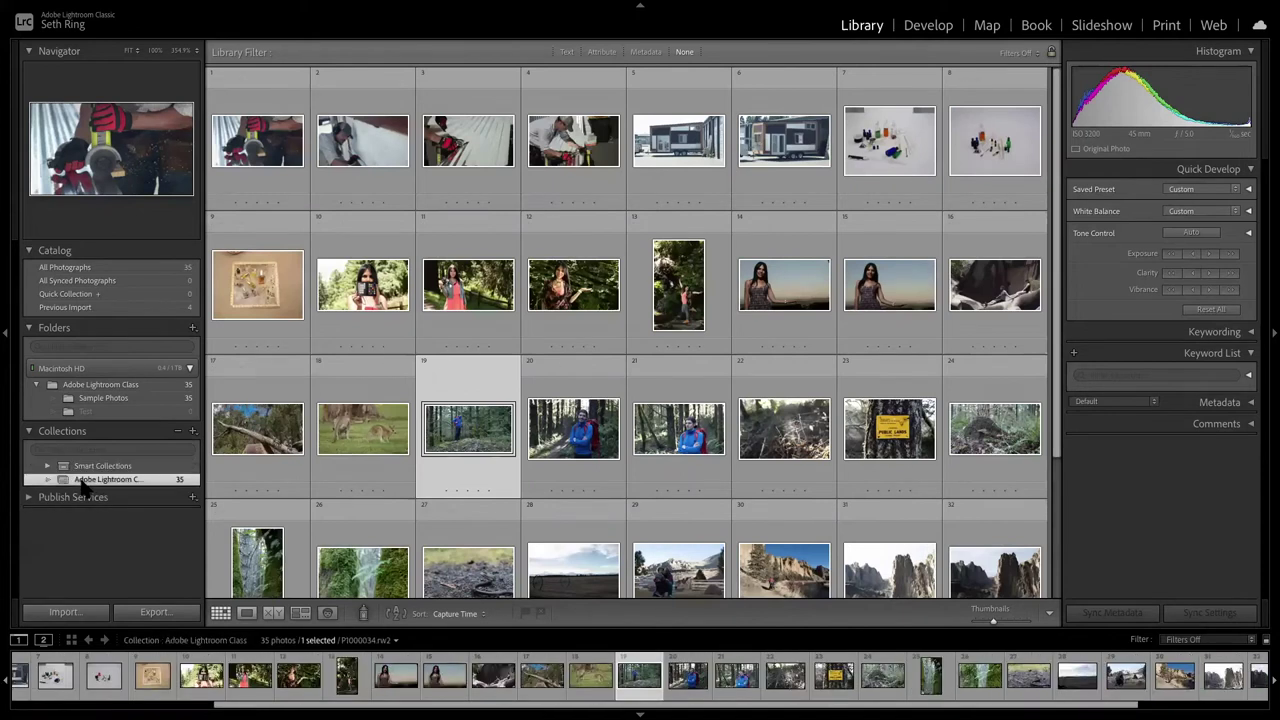
Check the options for creating and sorting collections.
left_click(192, 433)
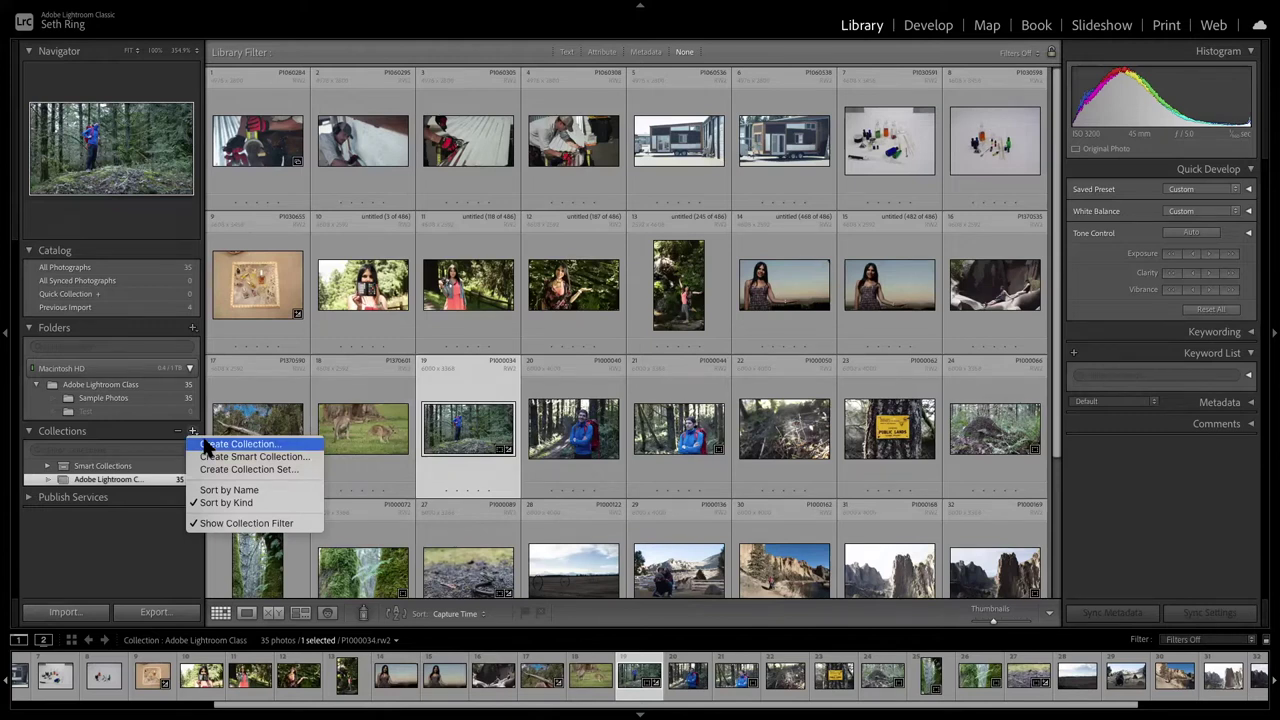
left_click(114, 534)
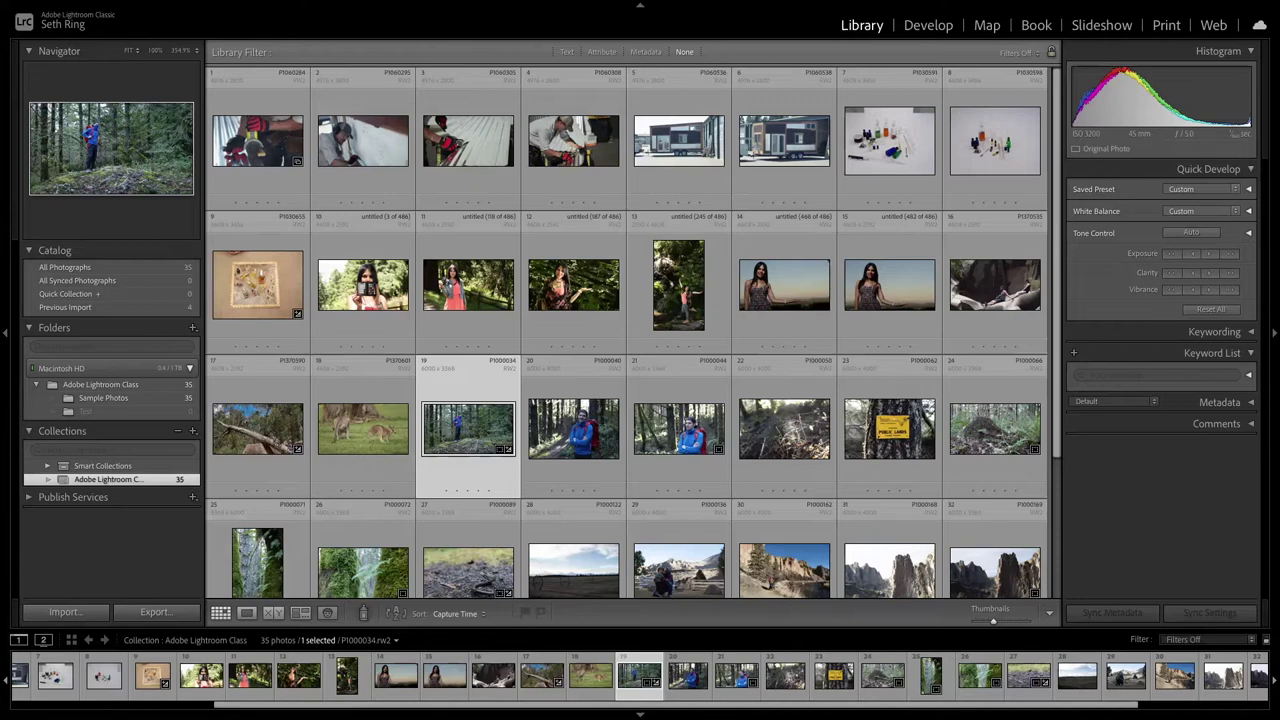
View the photo P1000034 in Loupe view, fit it to the window and return to the grid.
scroll(425, 463, "down", 1)
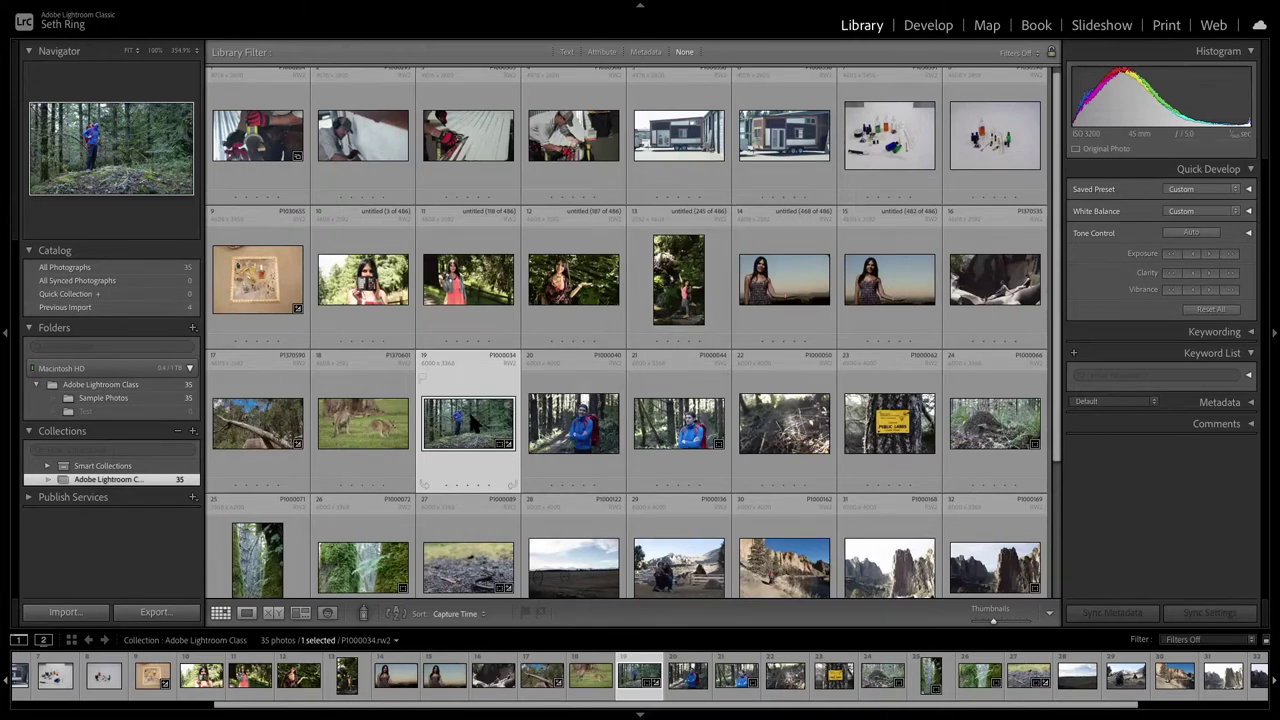
double_click(474, 419)
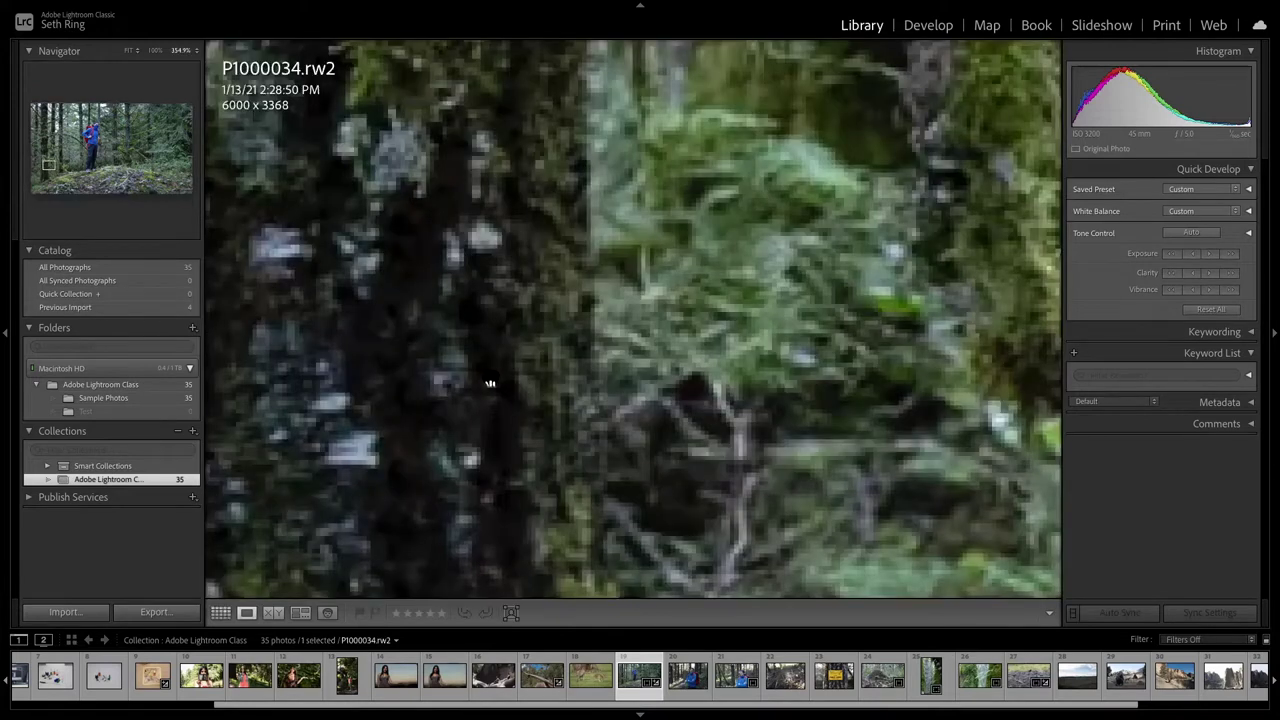
left_click(490, 384)
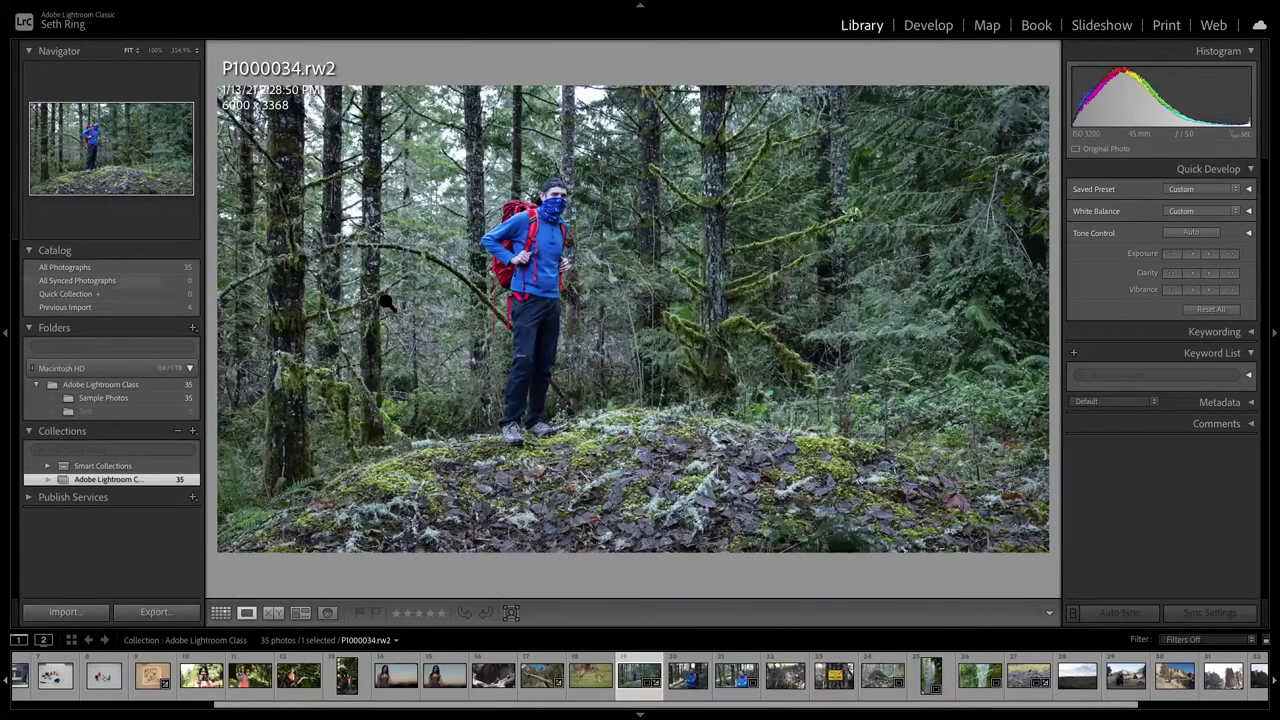
key("g")
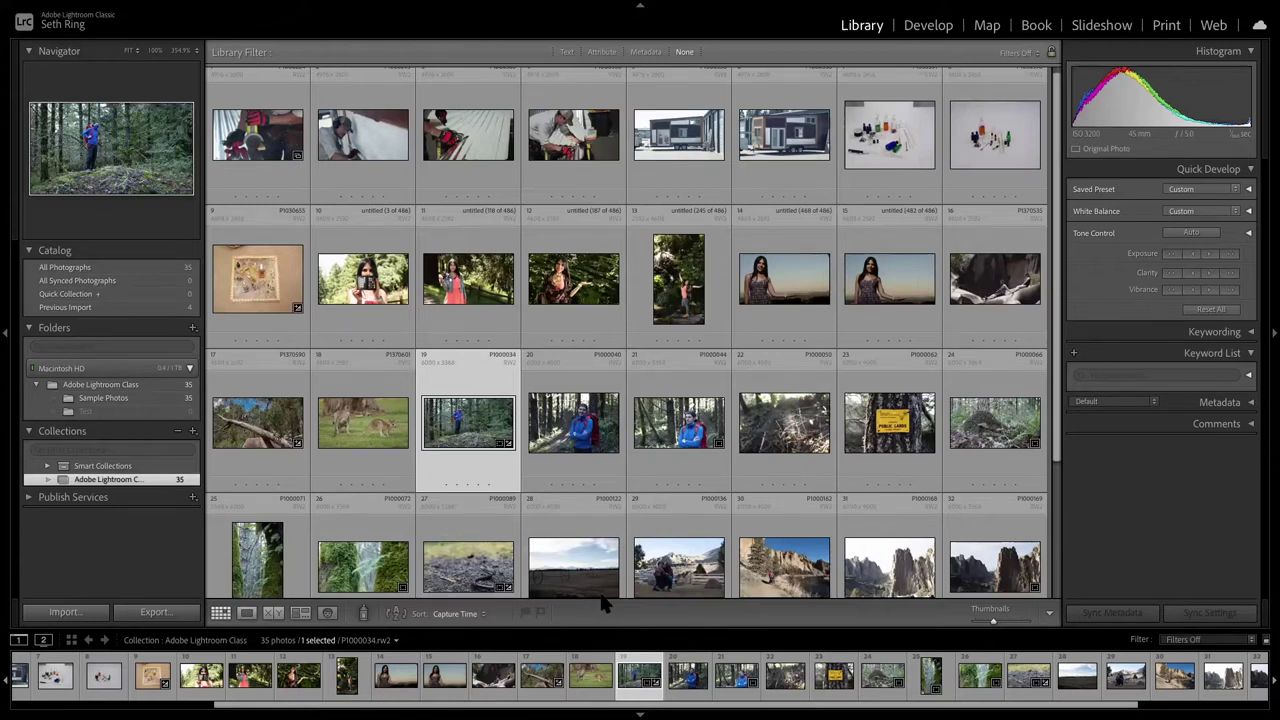
Try a five-star rating on the photo P1000034 and clear the rating again.
left_click(488, 487)
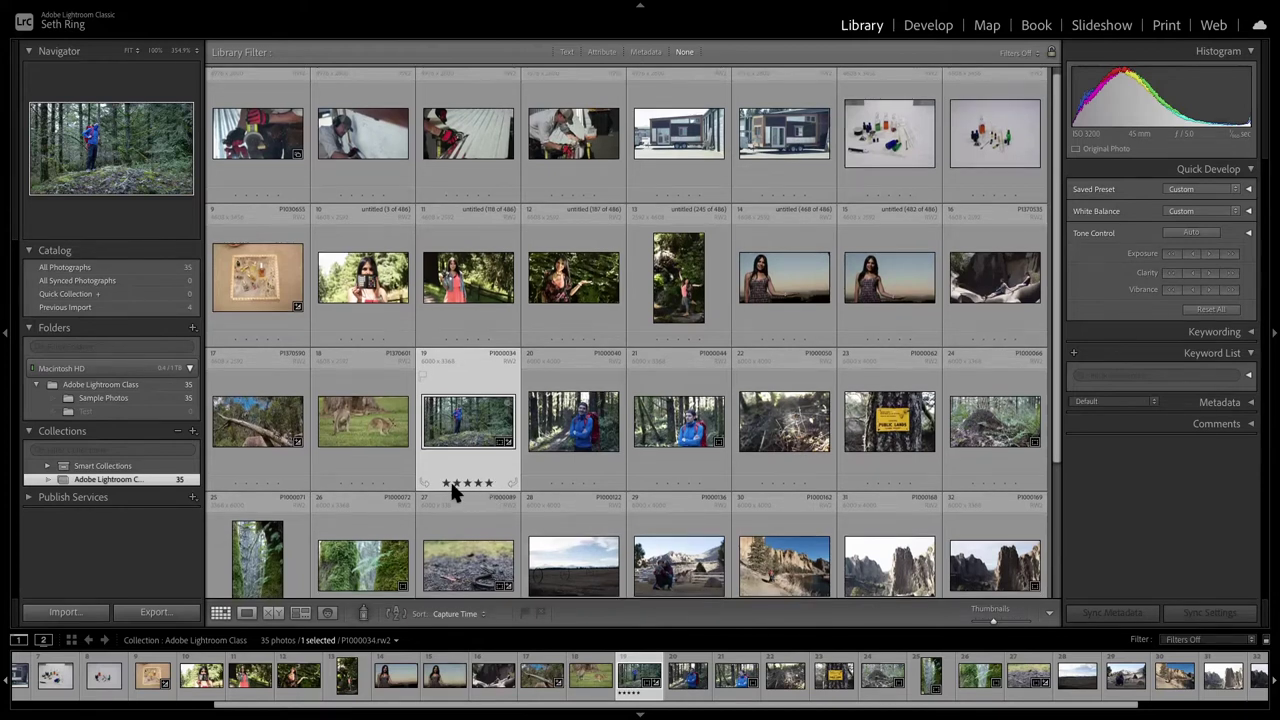
left_click(444, 477)
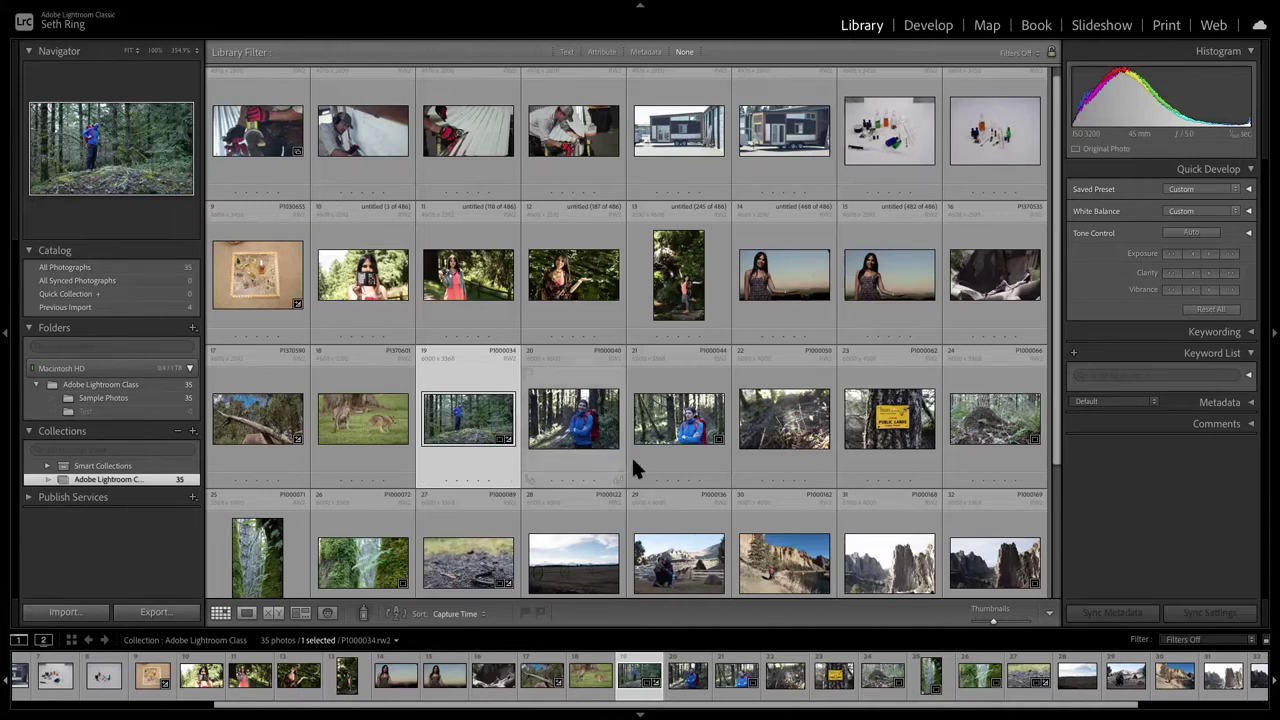
Flag the photo P1000122 as a pick, try the rejected flag on it and set the pick flag again.
scroll(632, 456, "down", 3)
scroll(634, 462, "down", 2)
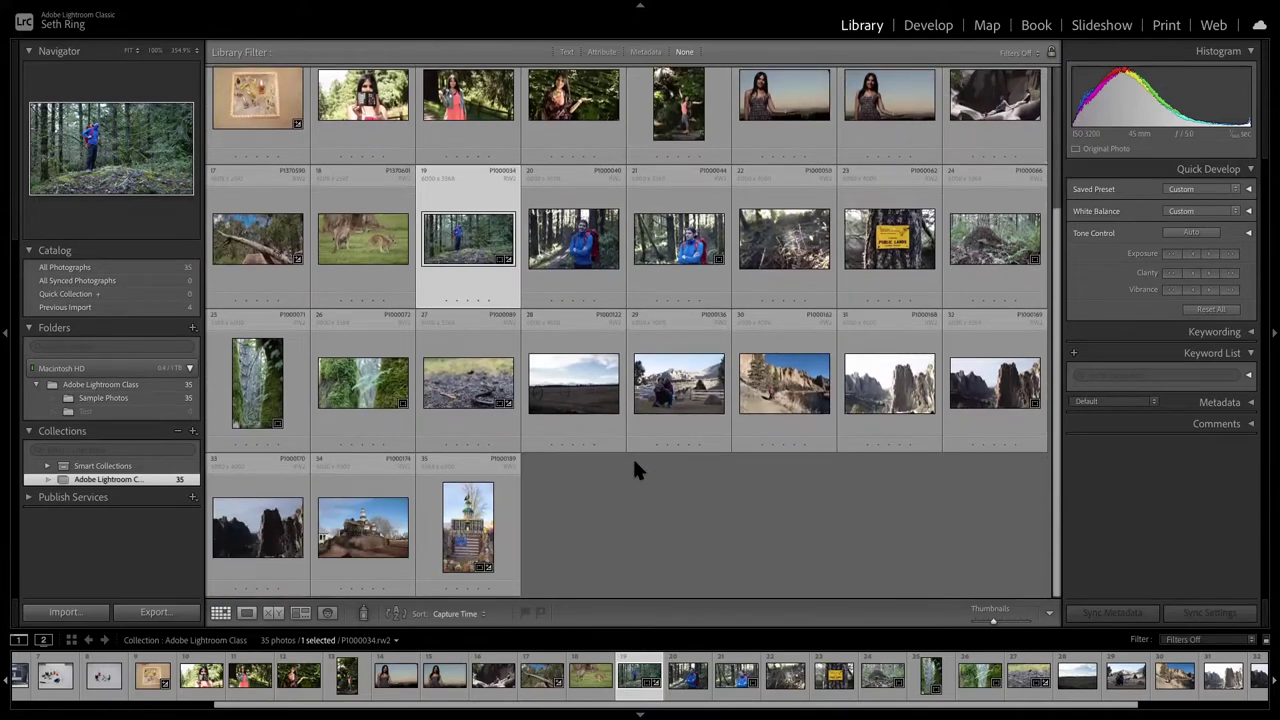
left_click(592, 420)
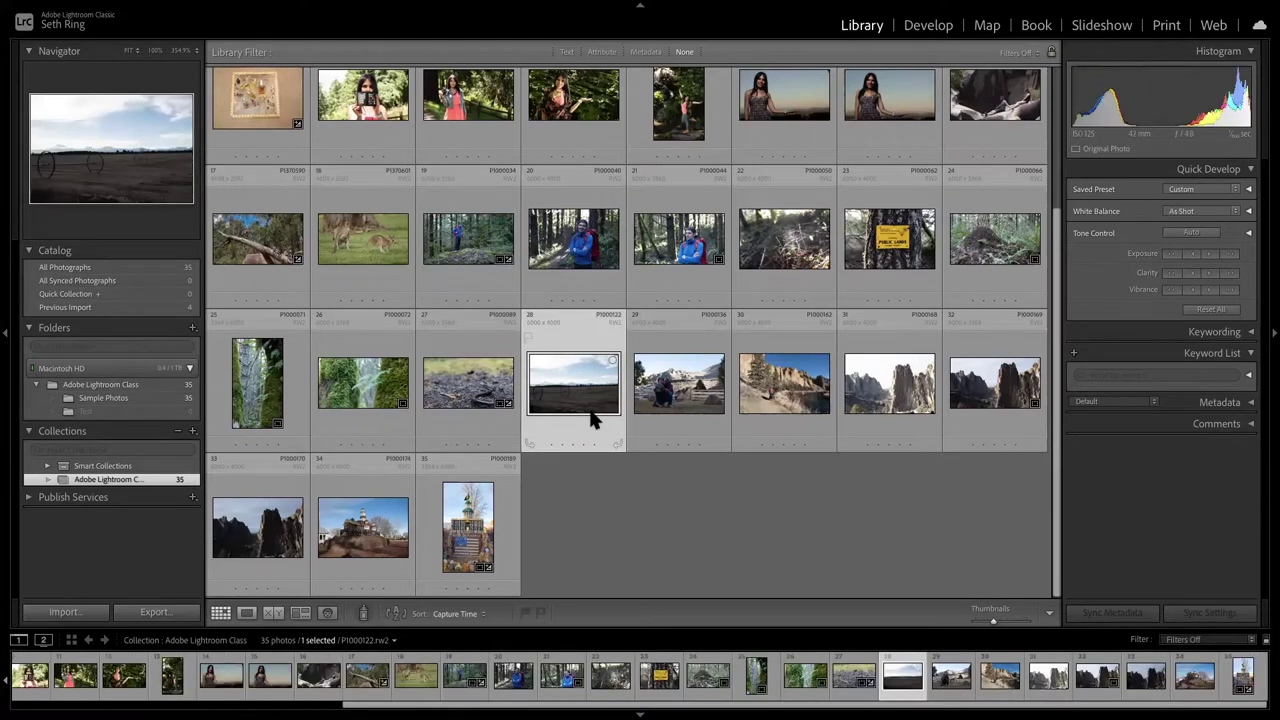
key("p")
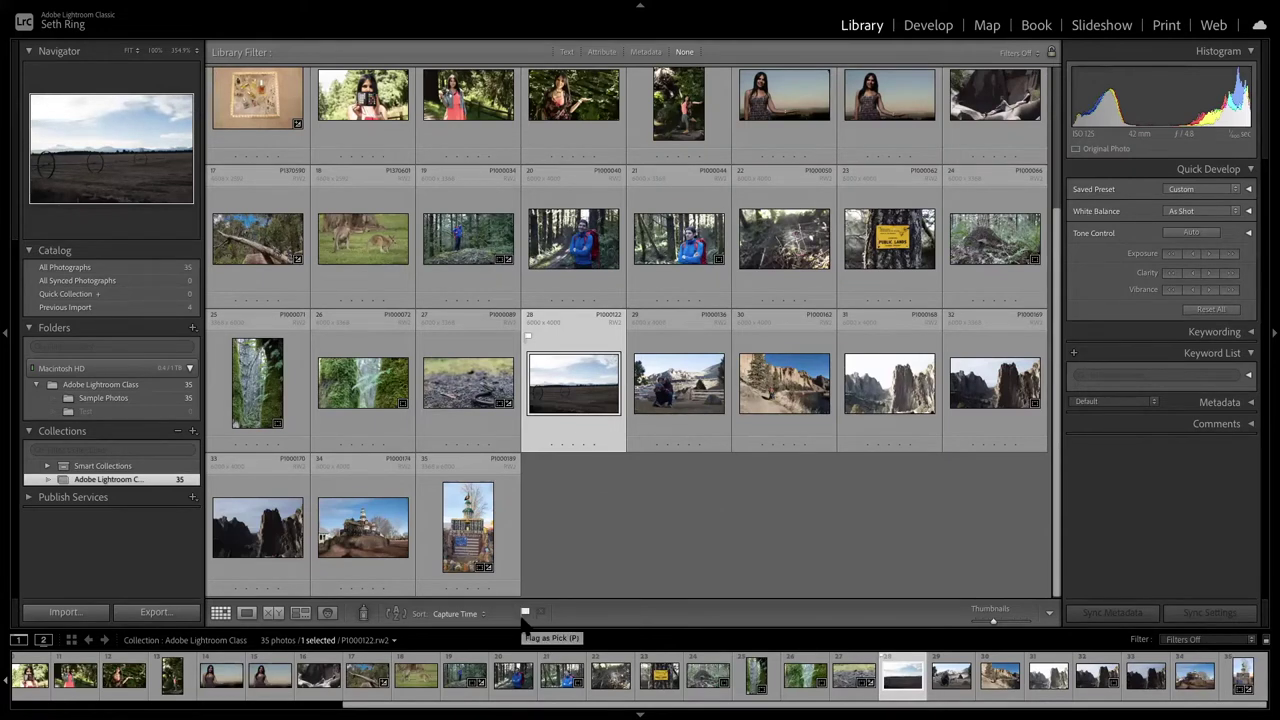
key("x")
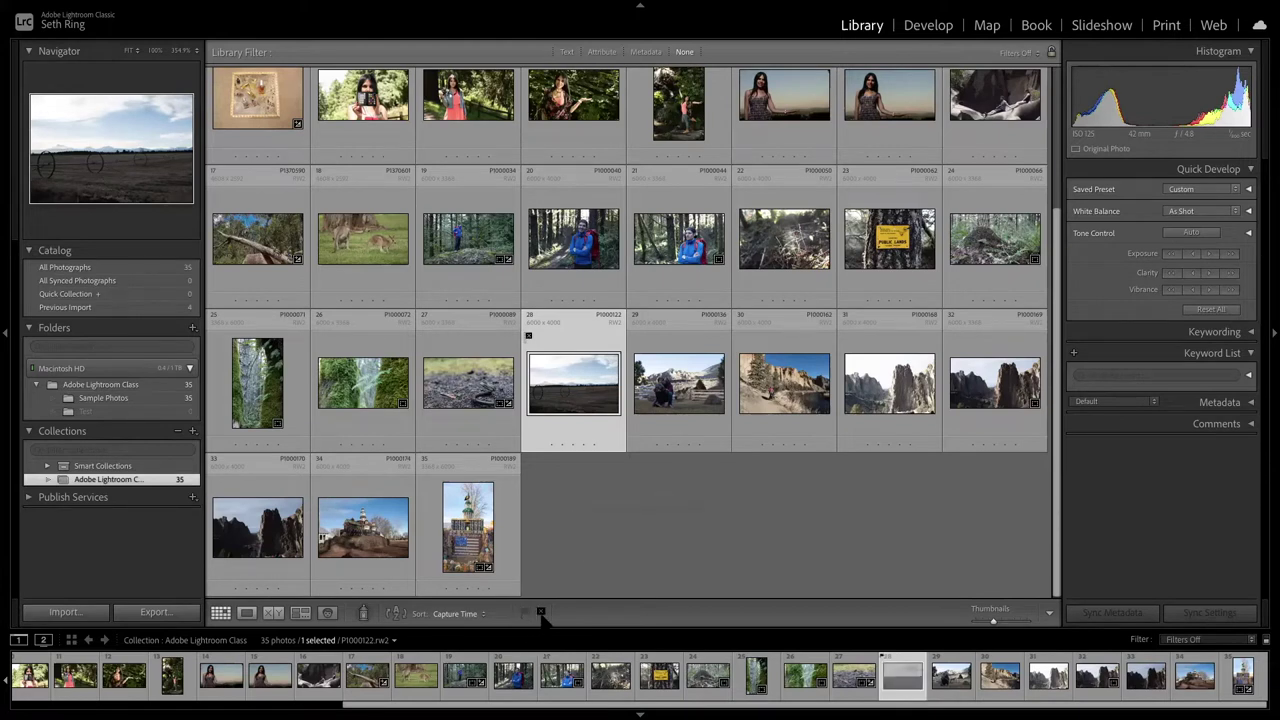
key("p")
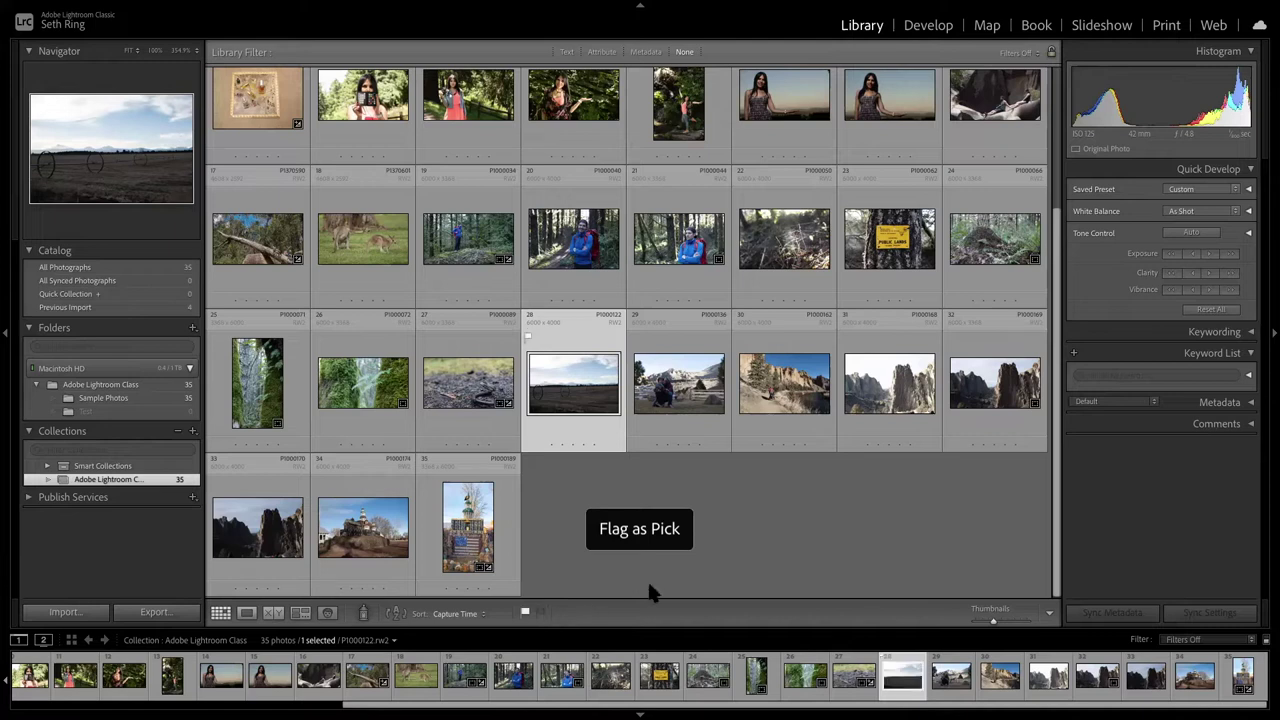
left_click(775, 524)
Sort the photos in the collection by Added Order and look through the new arrangement.
scroll(778, 539, "up", 1)
scroll(778, 539, "down", 1)
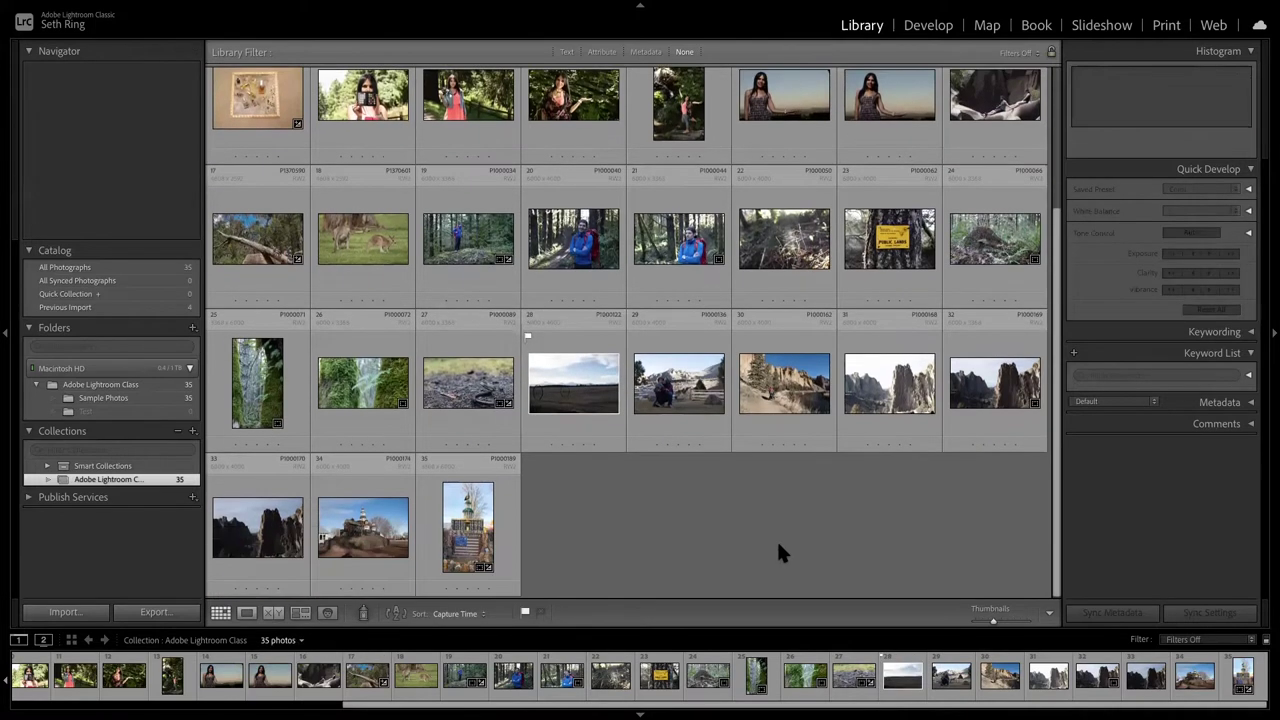
scroll(776, 538, "up", 3)
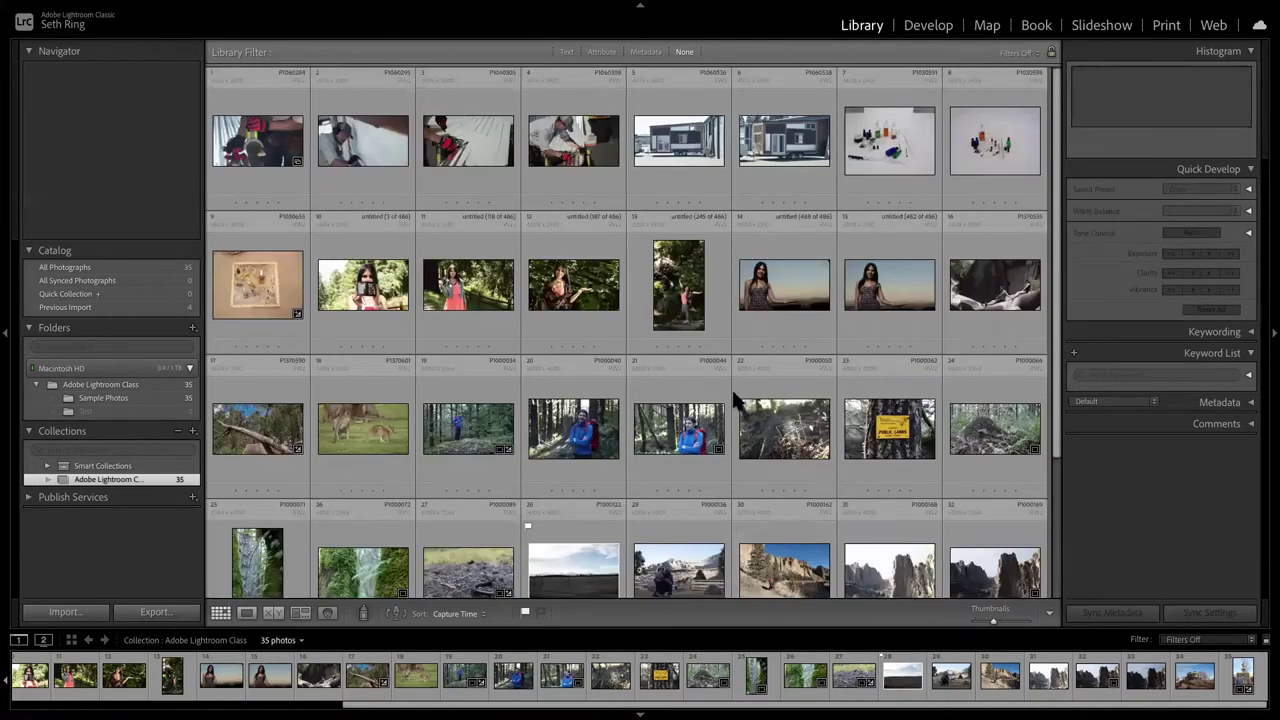
scroll(737, 580, "down", 1)
left_click(476, 614)
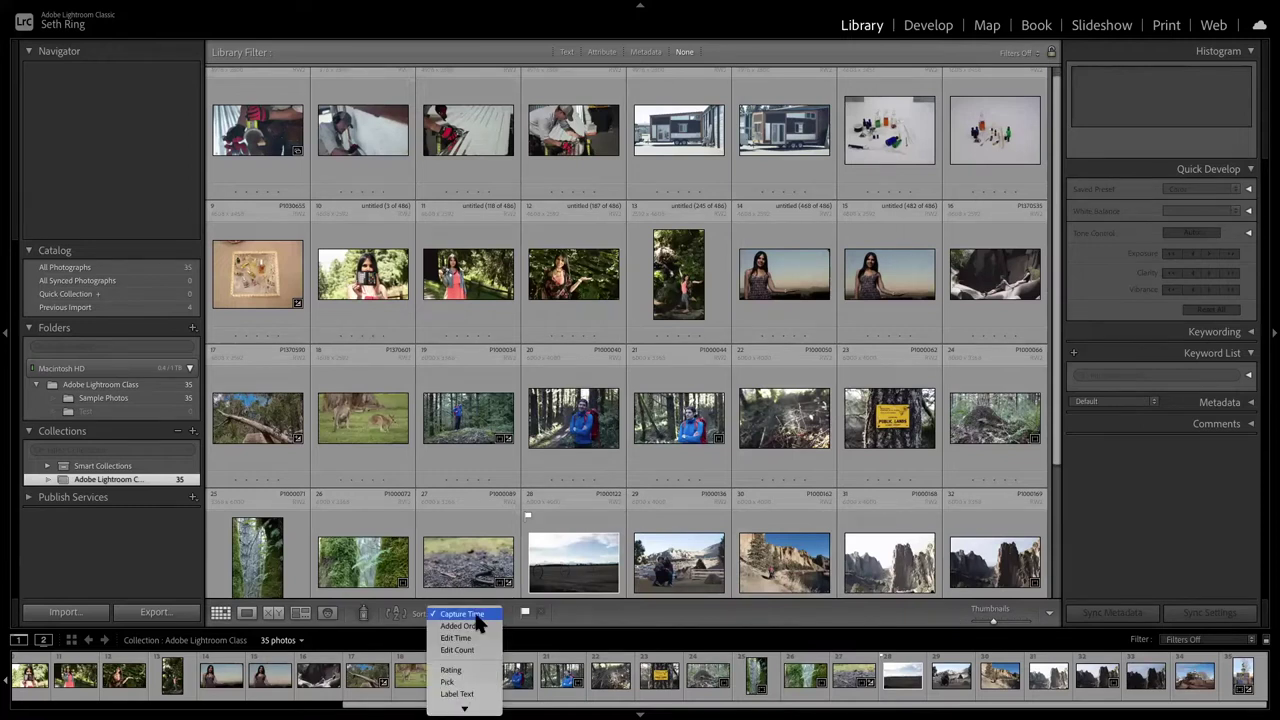
left_click(461, 626)
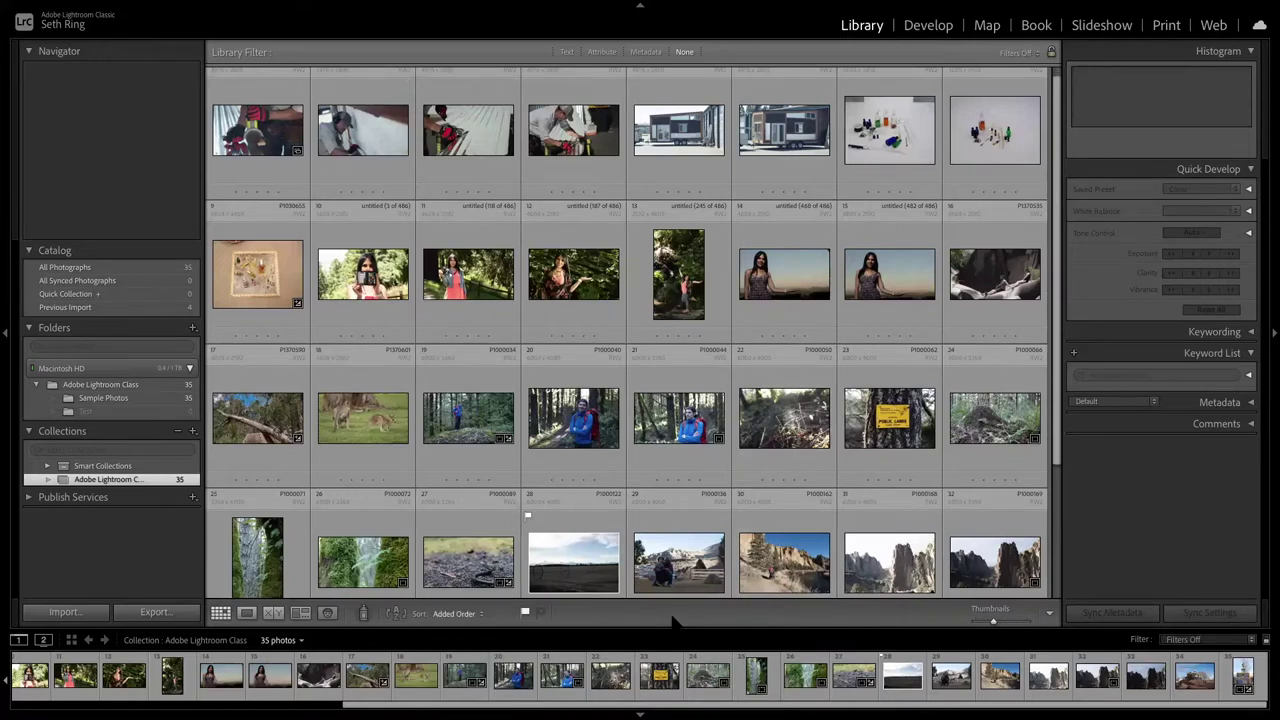
scroll(658, 505, "down", 3)
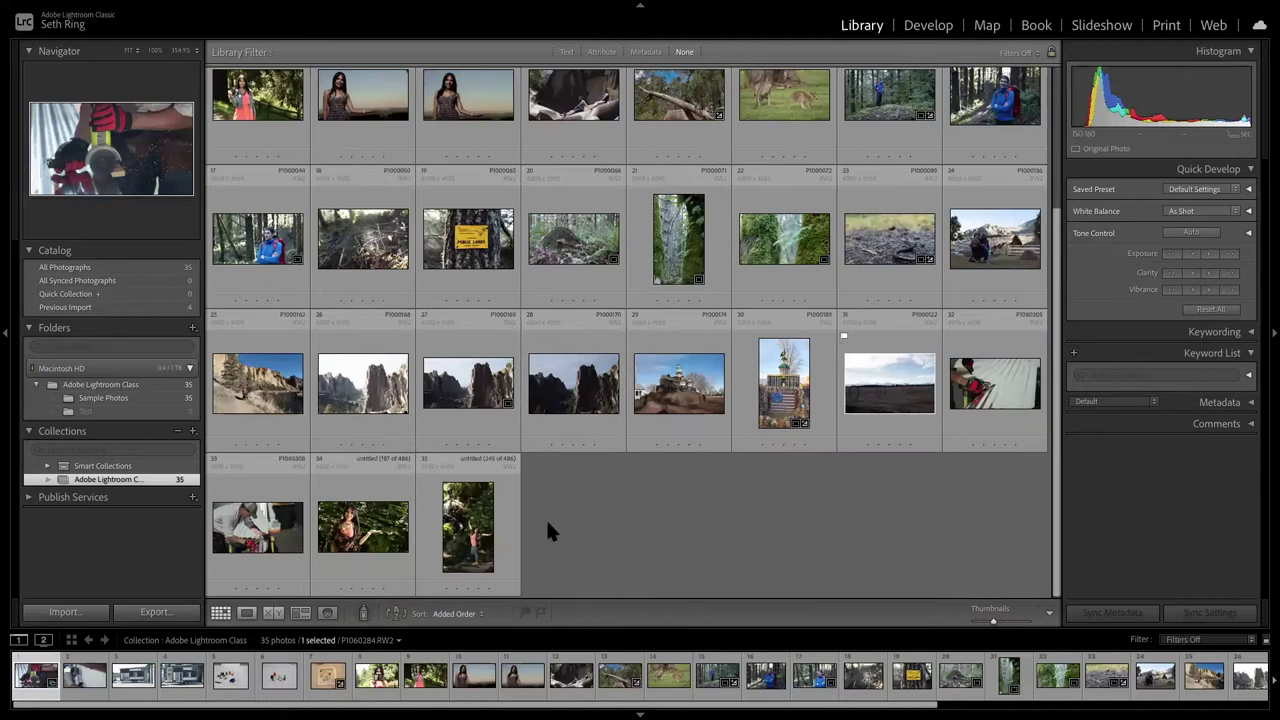
scroll(658, 480, "up", 1)
scroll(735, 467, "down", 1)
Filter the collection to flagged photos, include the unflagged ones, clear the filter and show only unflagged photos.
left_click(1198, 639)
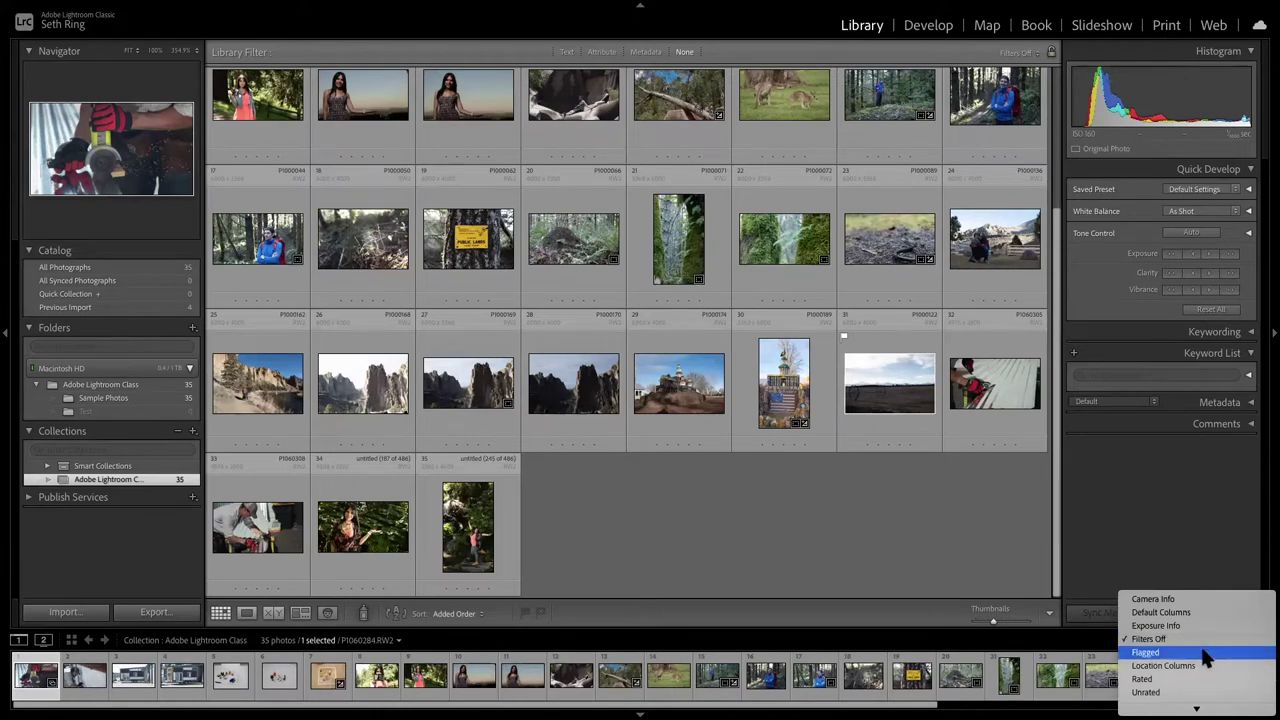
left_click(1205, 655)
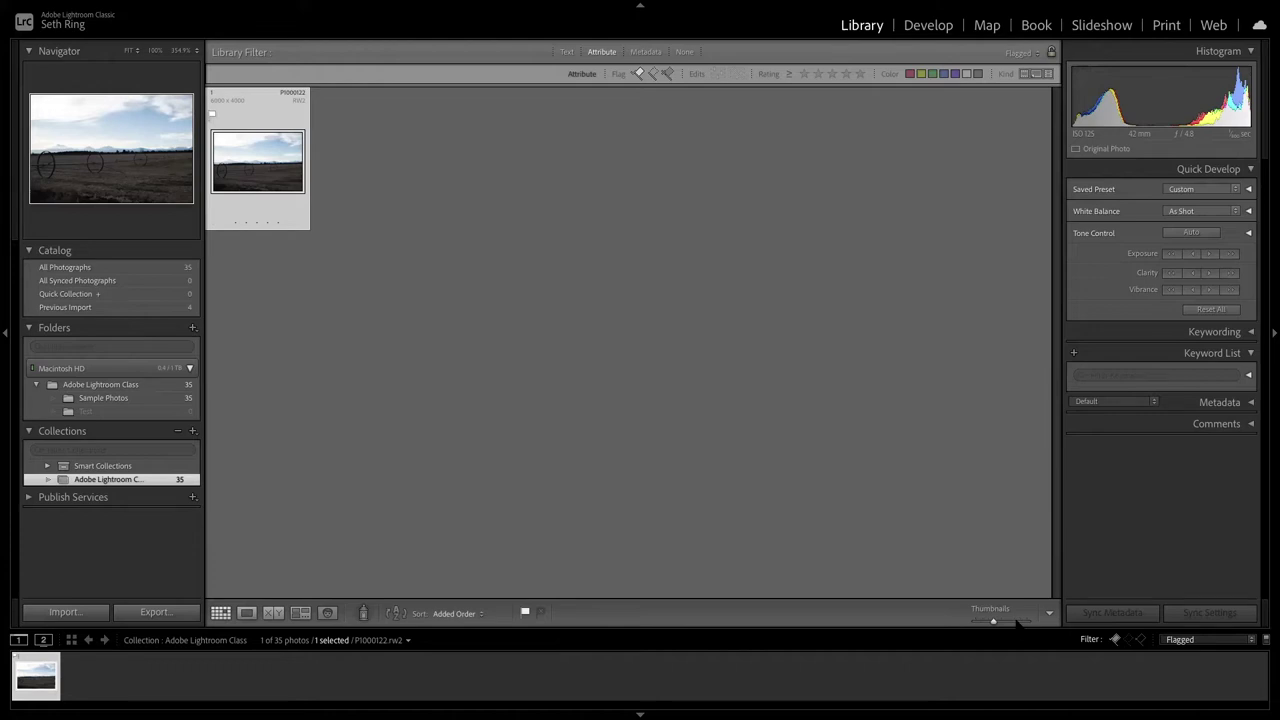
left_click(1128, 640)
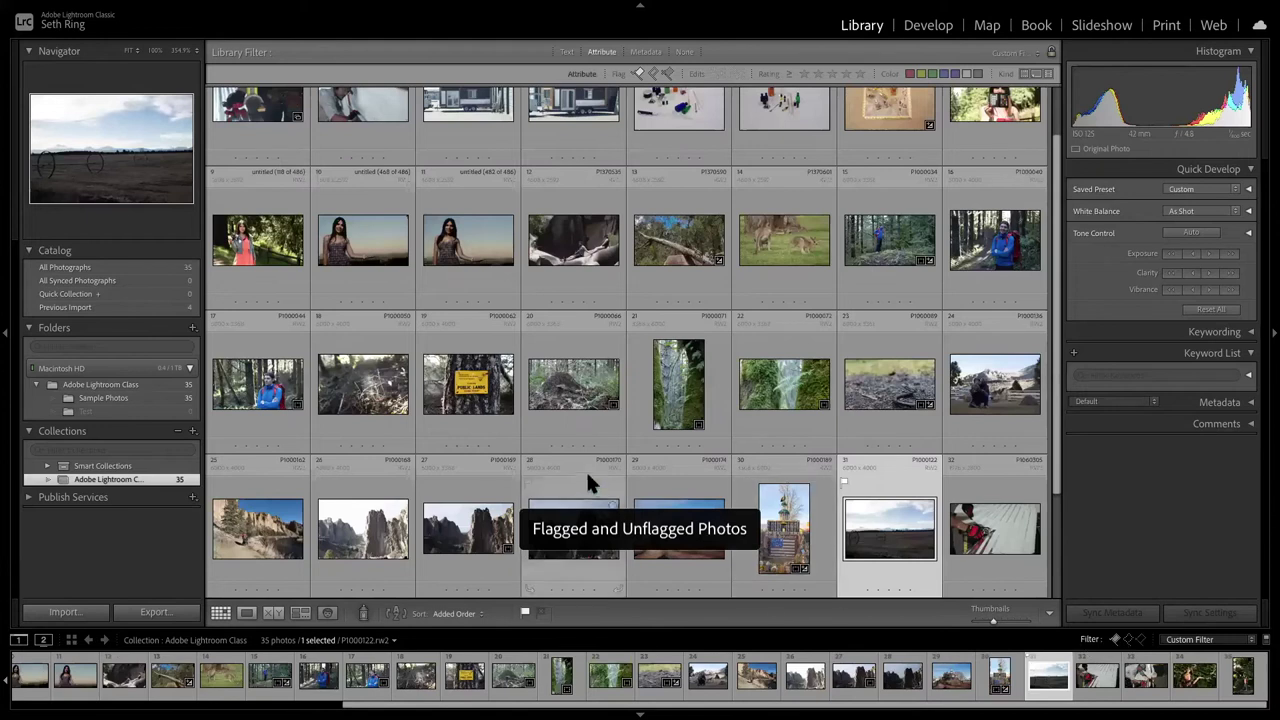
left_click(1116, 639)
left_click(1128, 639)
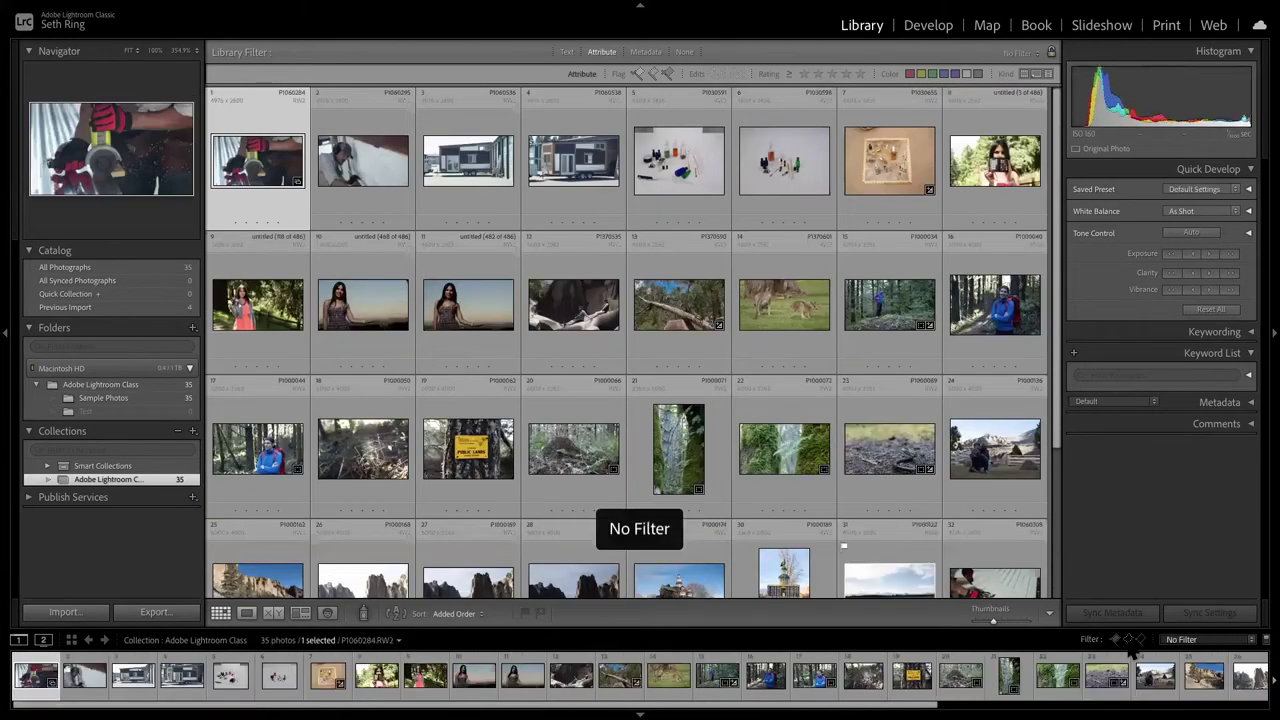
left_click(1128, 639)
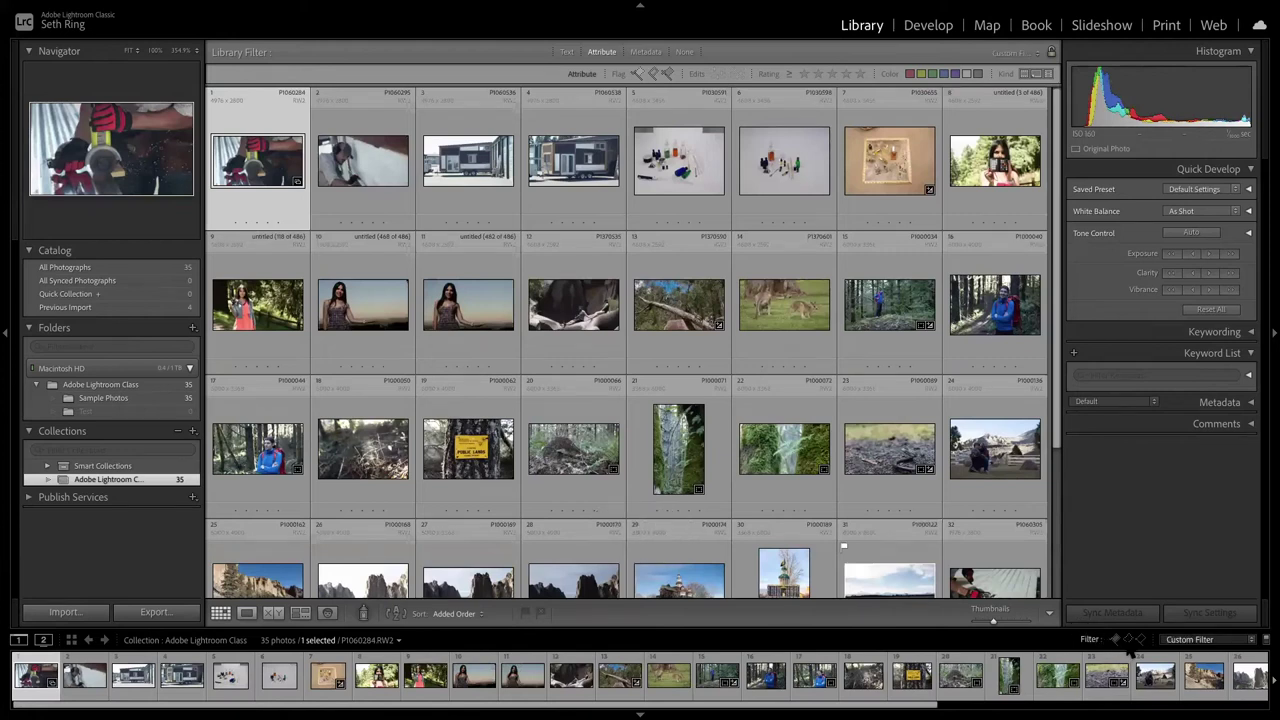
scroll(665, 420, "down", 5)
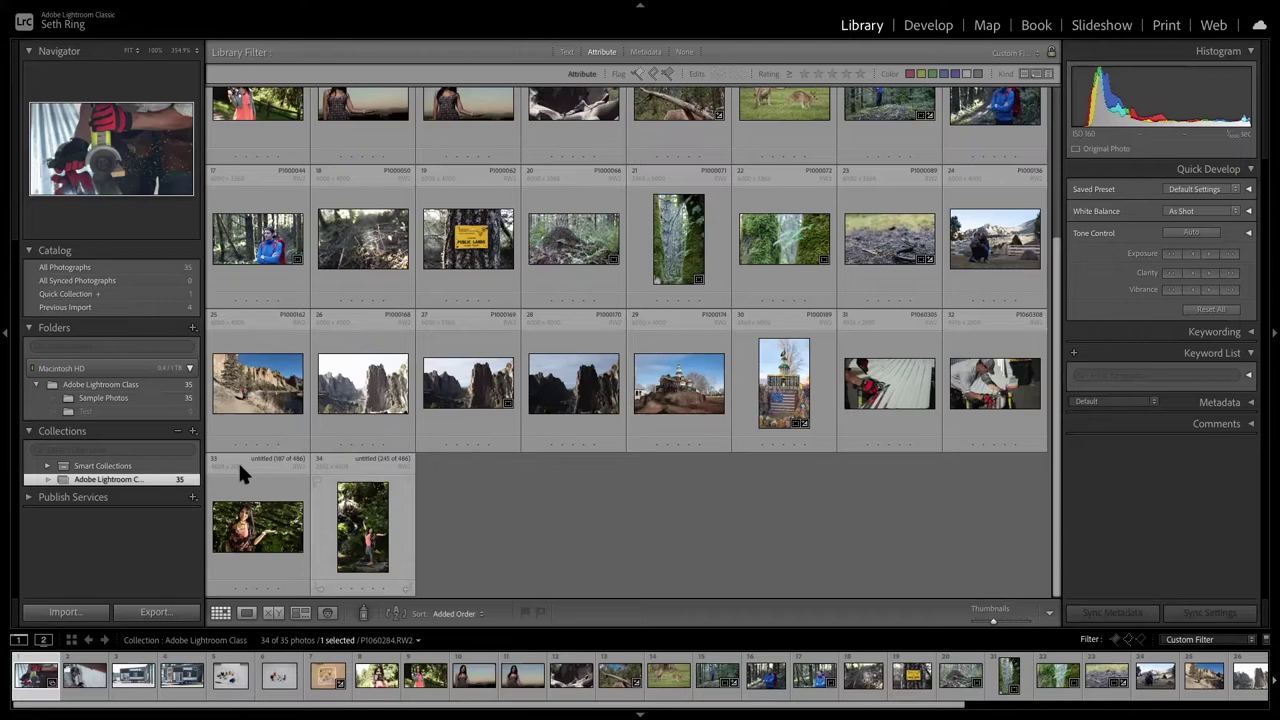
Switch to All Photographs and check the removal options for the photo P1000062, cancelling without removing it.
left_click(102, 262)
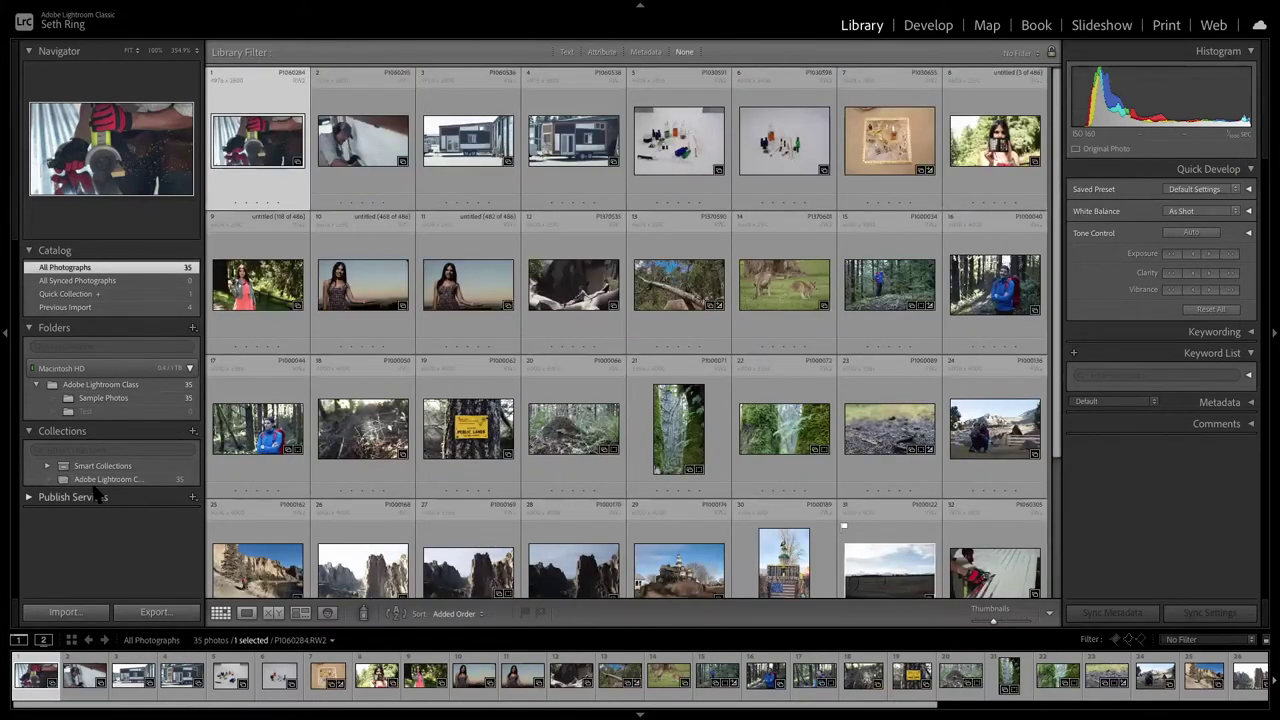
left_click(461, 480)
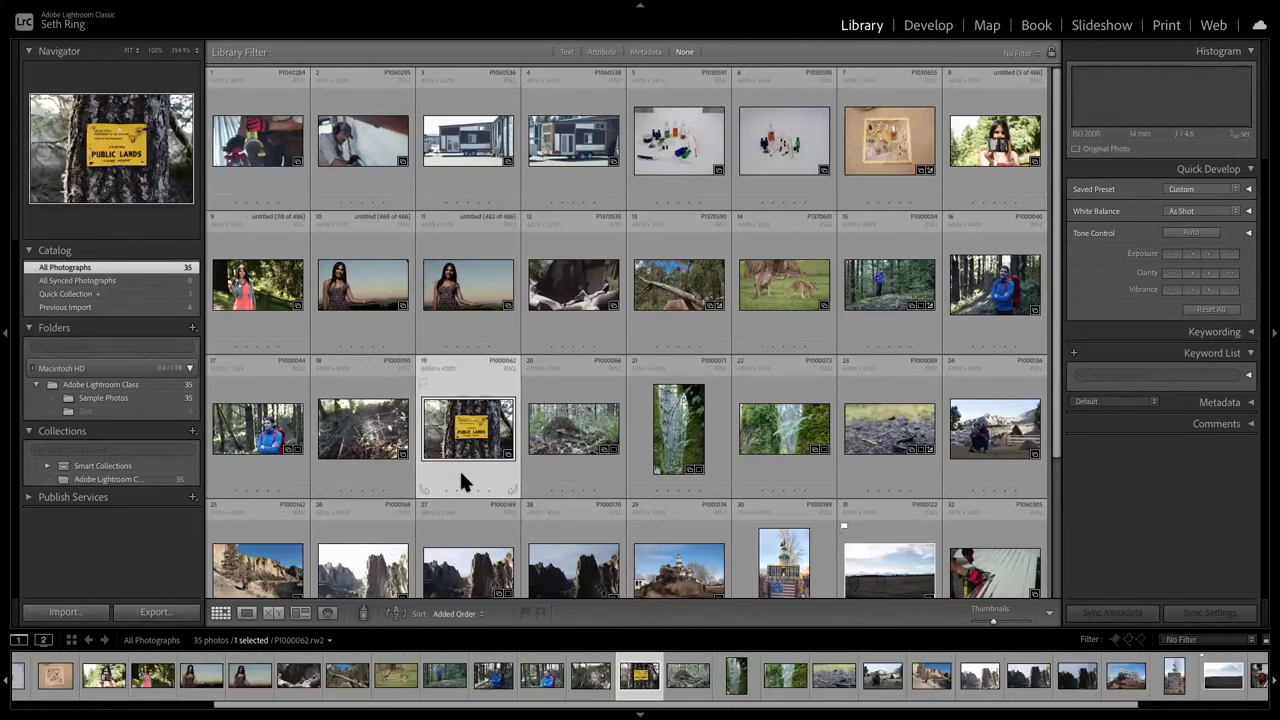
key("Delete")
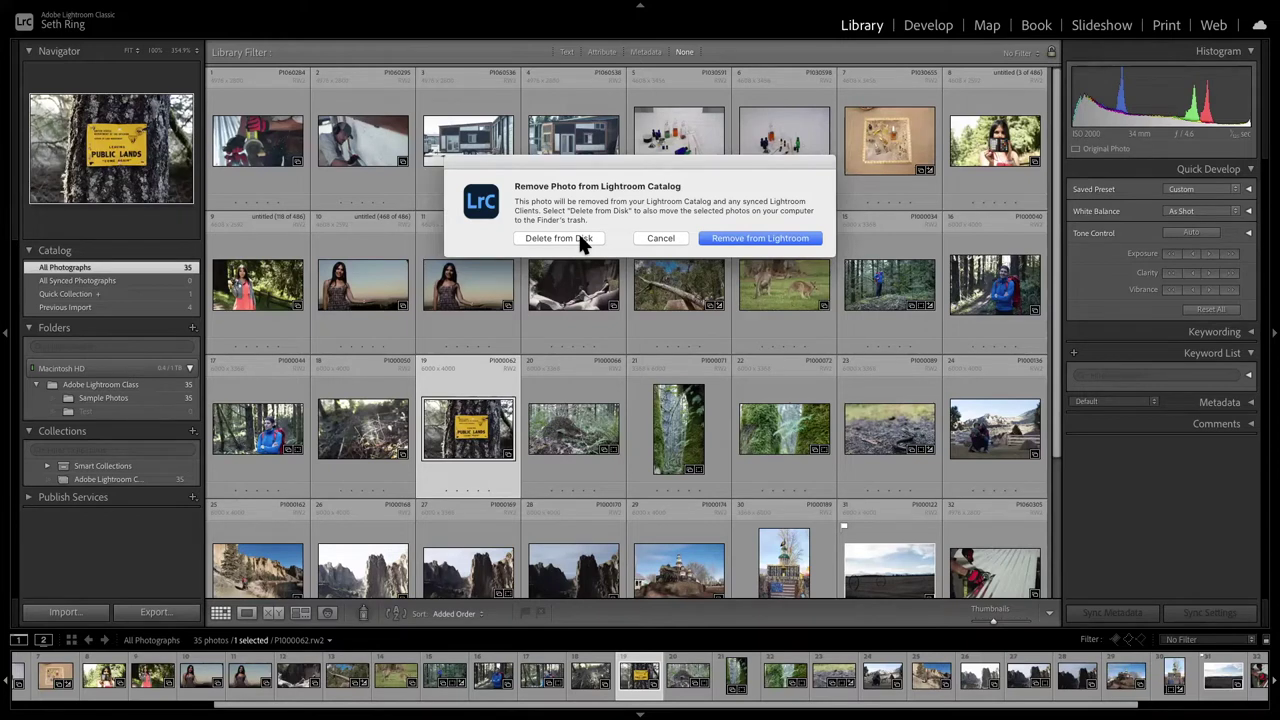
left_click(661, 239)
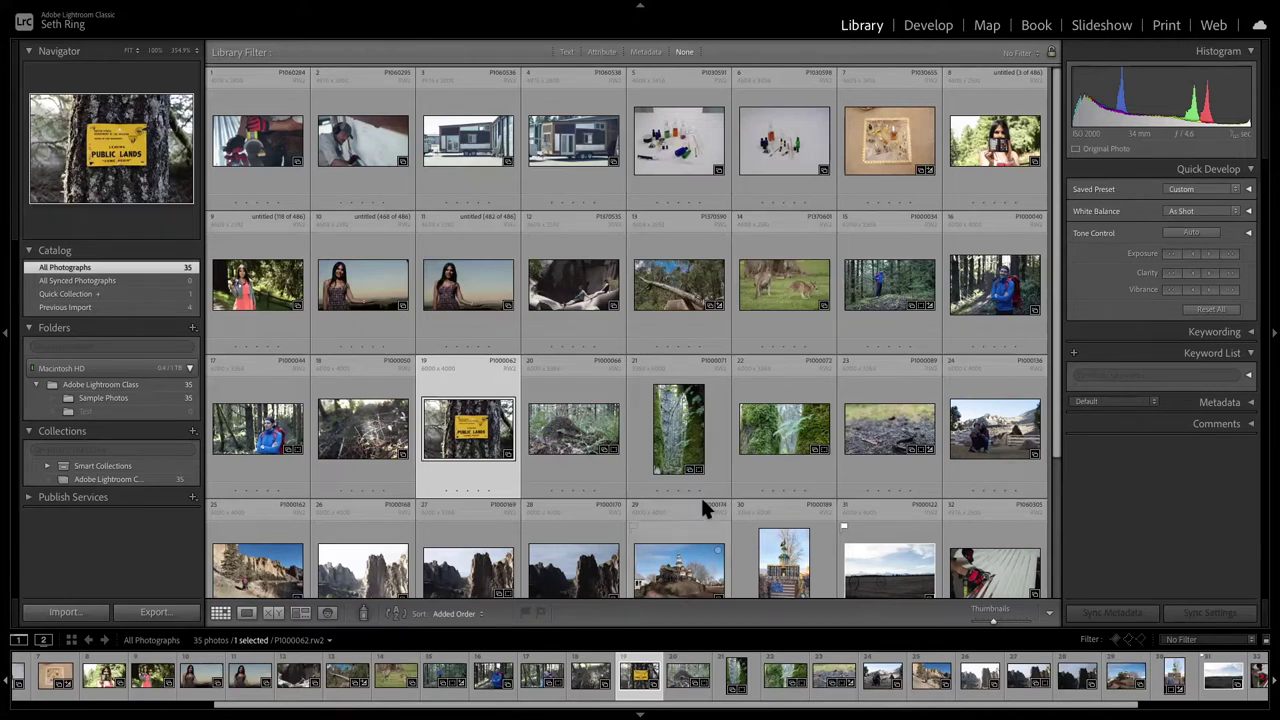
Check the removal options for all photos at once, cancel the removal and select only the photo P1000066.
left_click(305, 480)
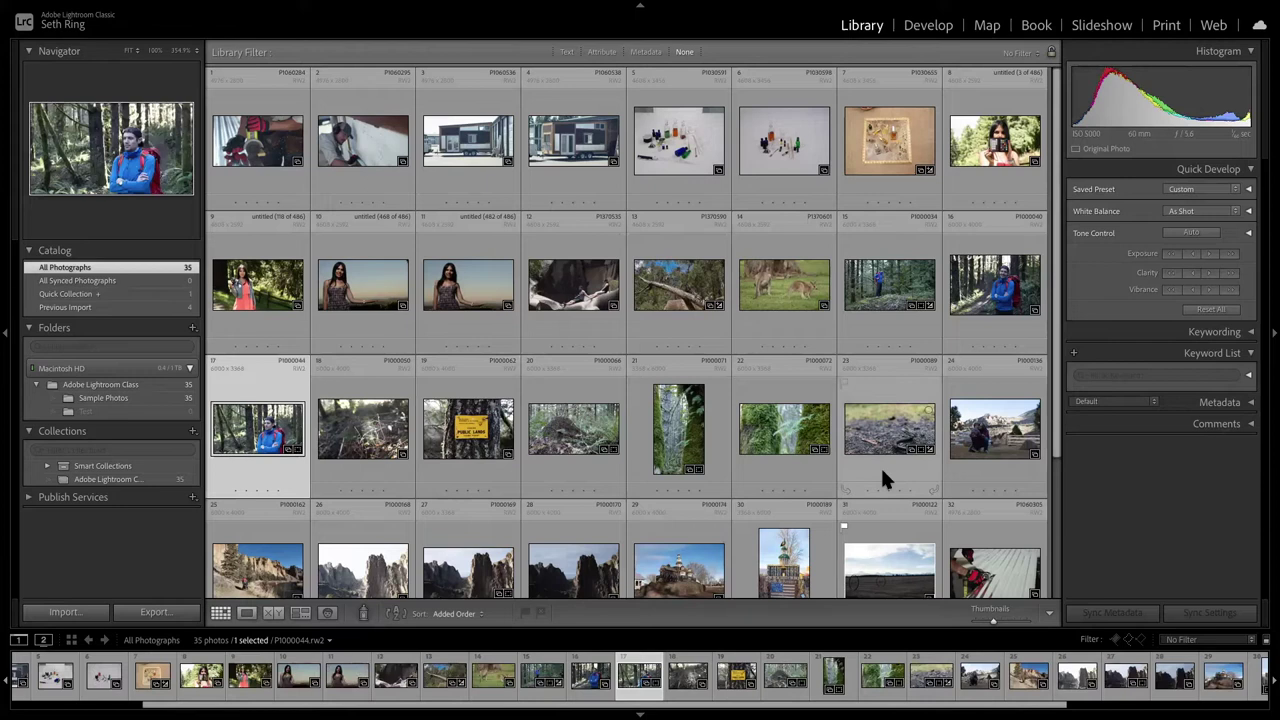
key("super+a")
key("Delete")
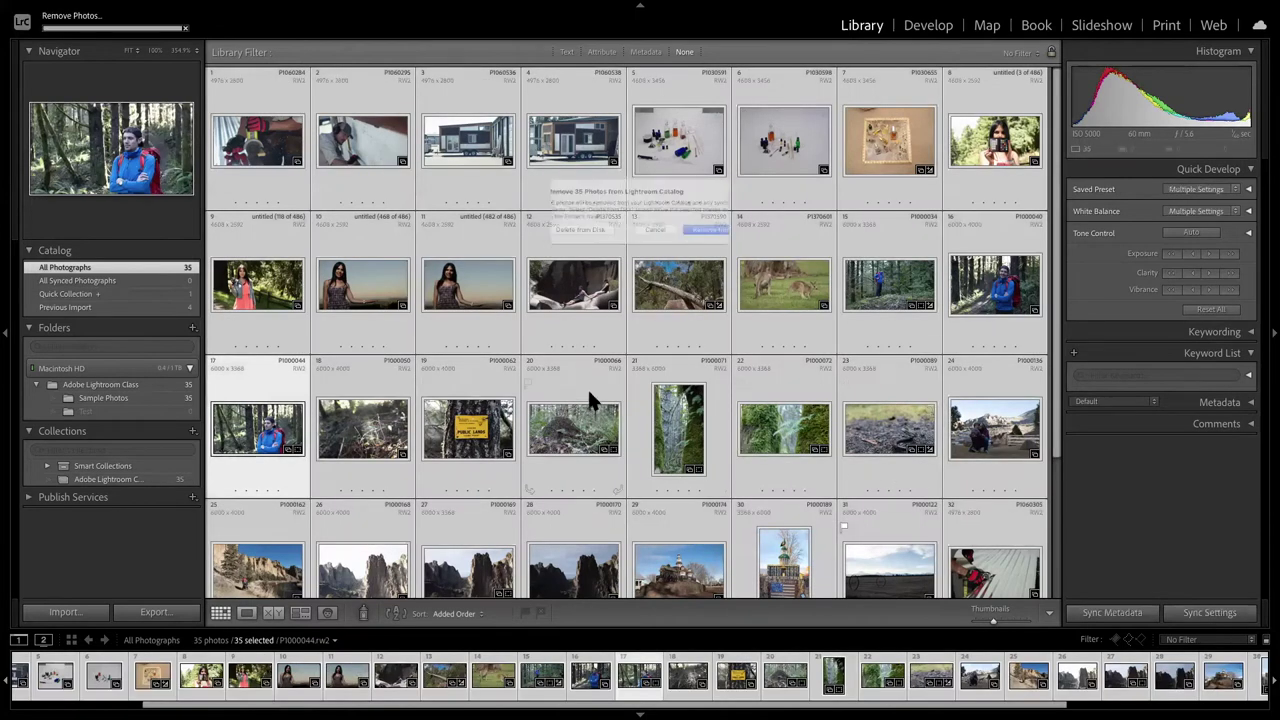
left_click(661, 240)
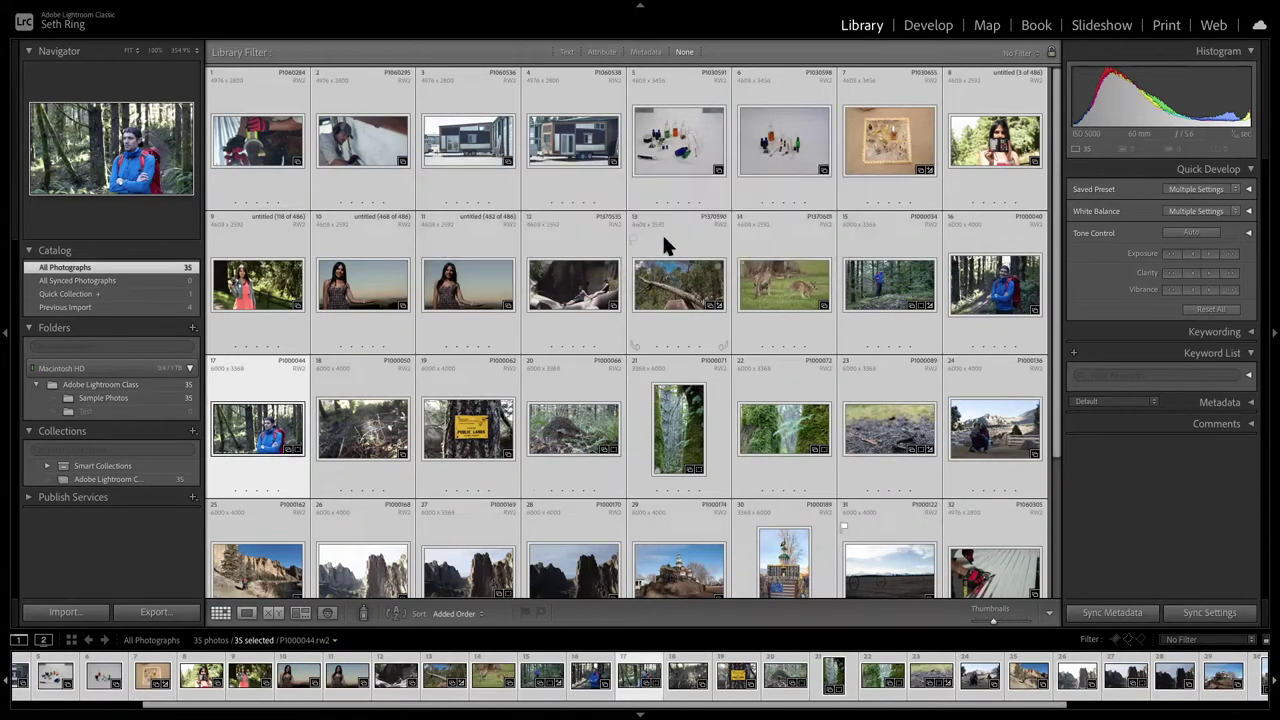
left_click(574, 367)
left_click(539, 373)
left_click(559, 369)
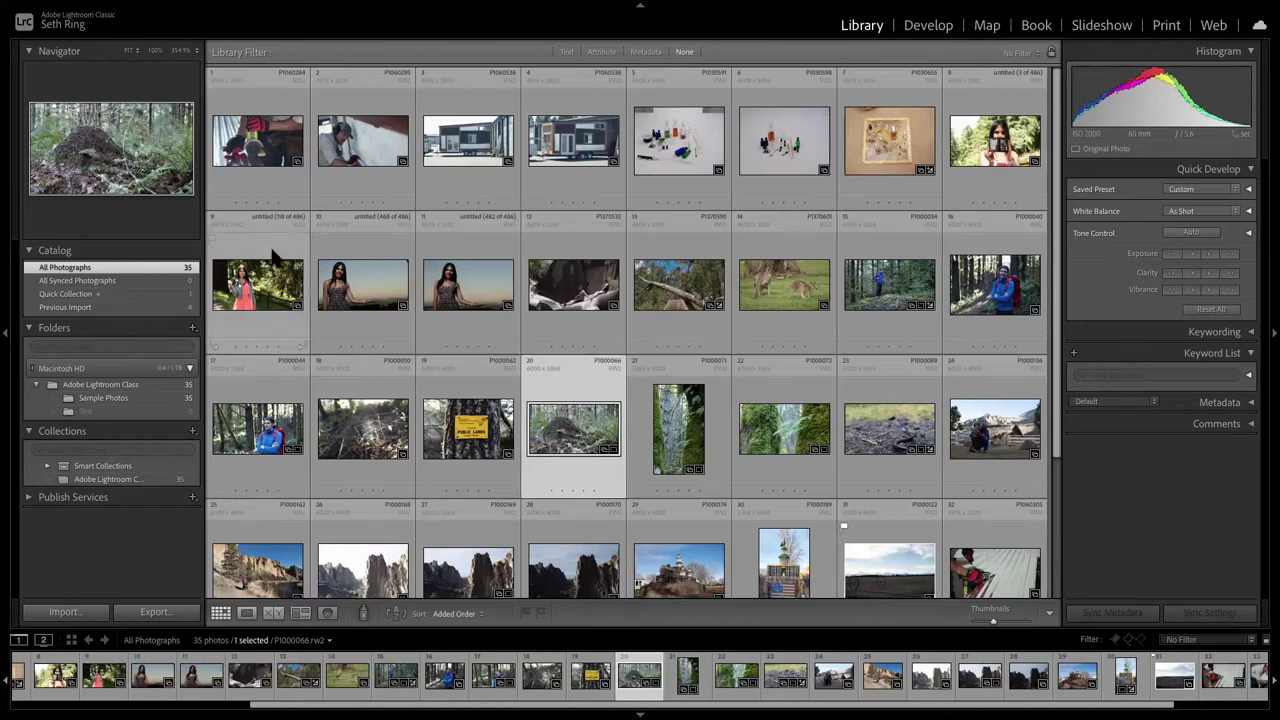
left_click(258, 254)
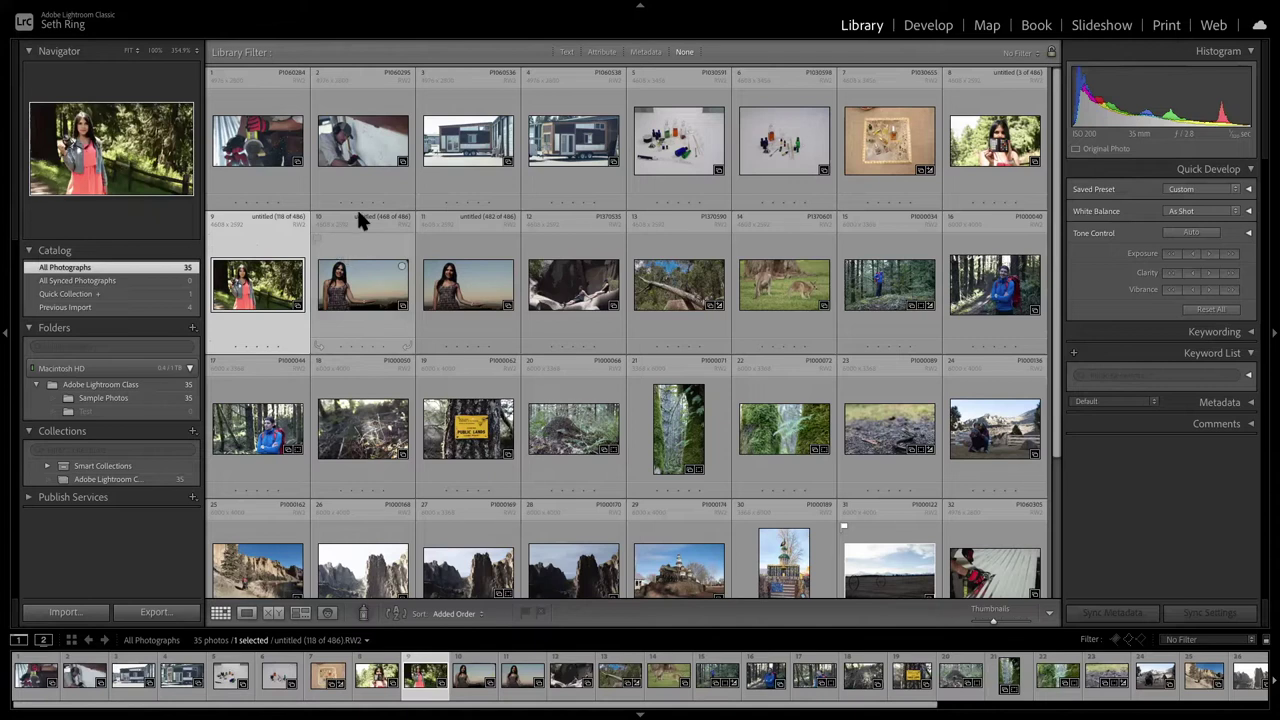
right_click(358, 216)
key("Escape")
right_click(324, 219)
left_click(275, 284)
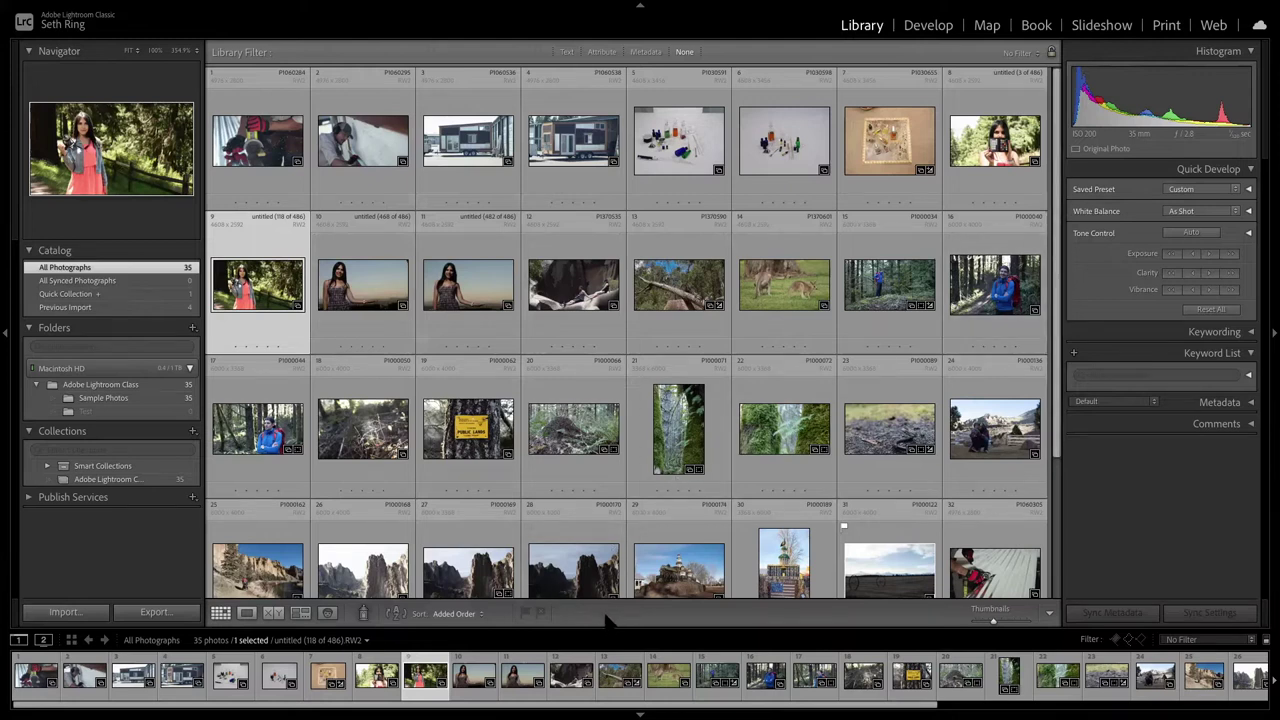
Try the red, yellow, green and blue color labels on the photo P1000066 and clear its label again.
left_click(574, 438)
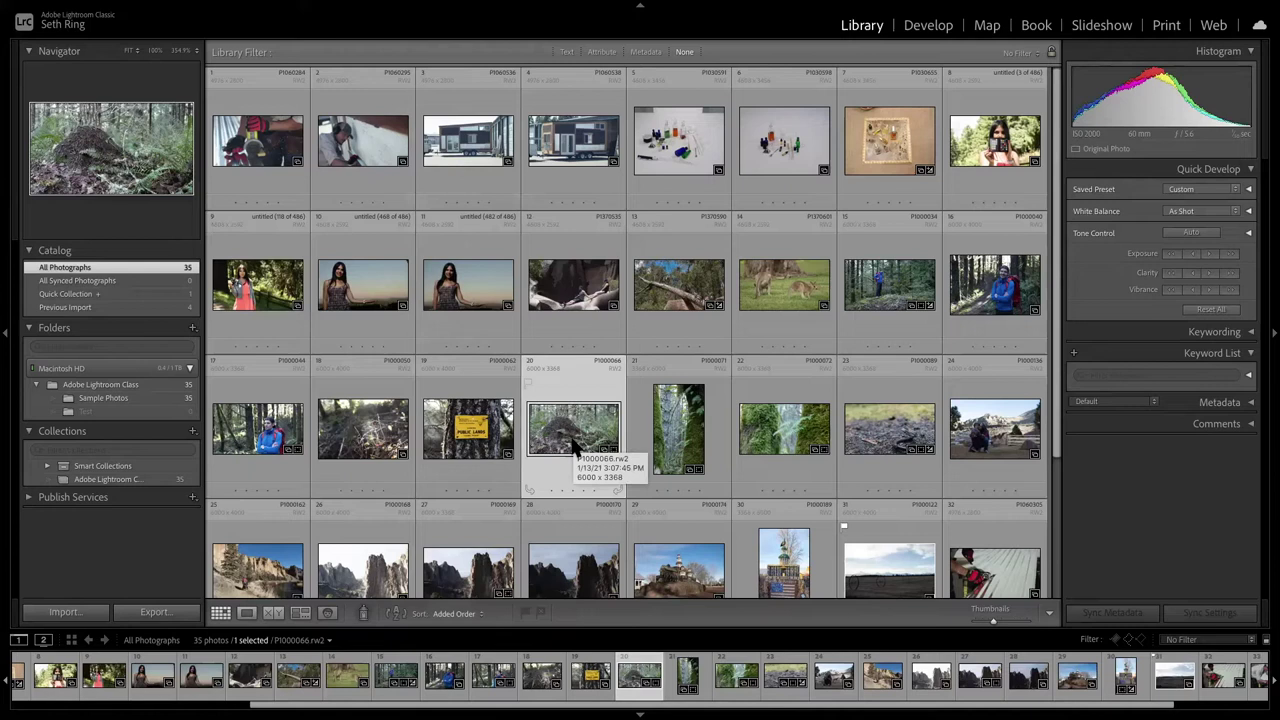
key("6")
key("7")
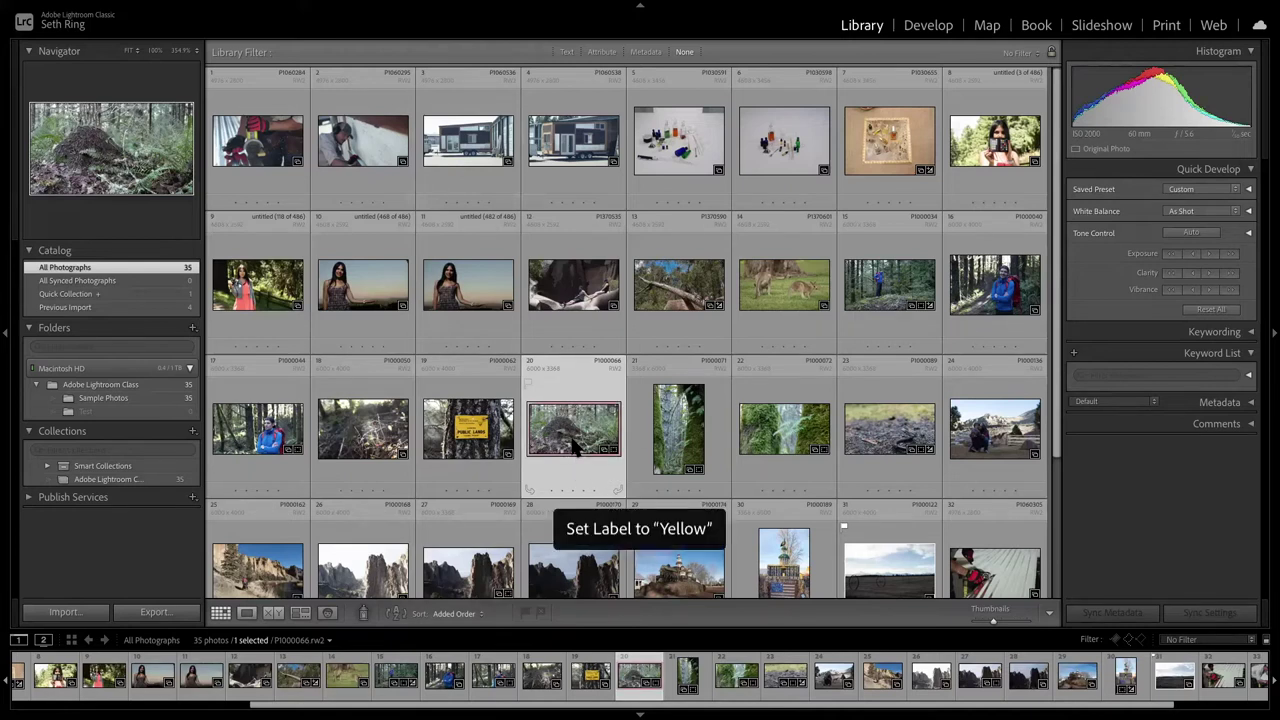
key("8")
key("9")
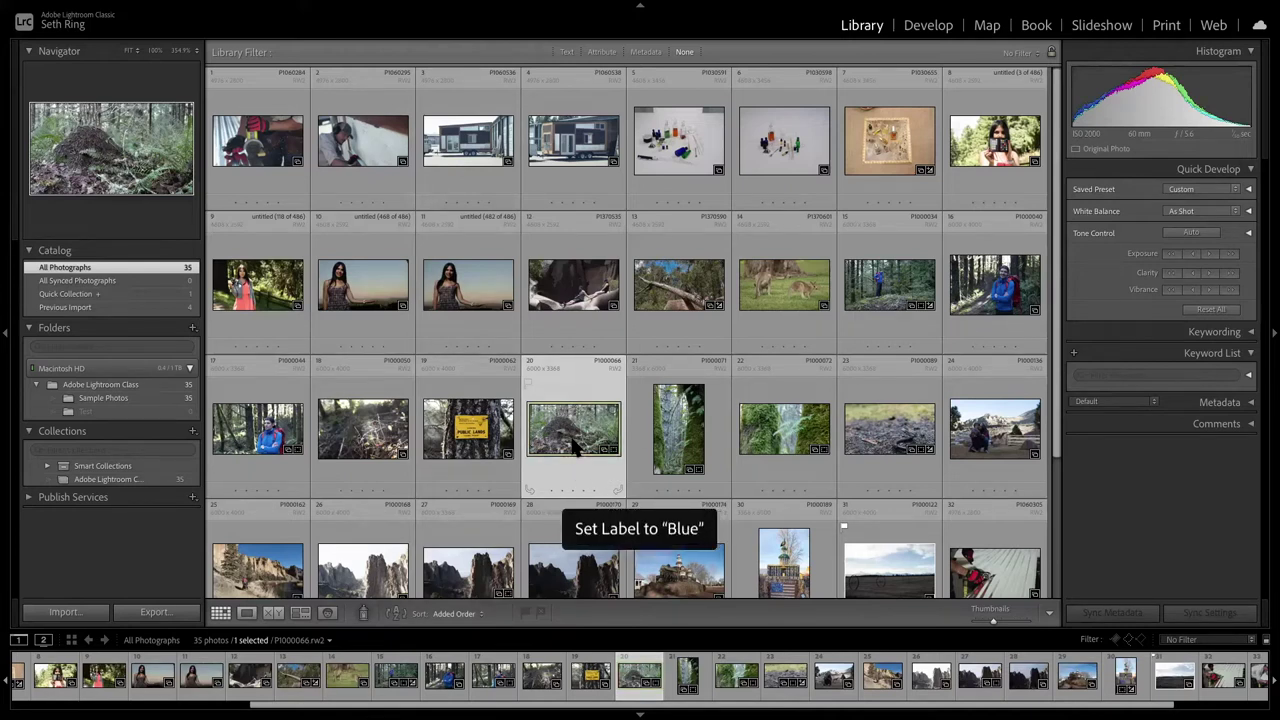
key("0")
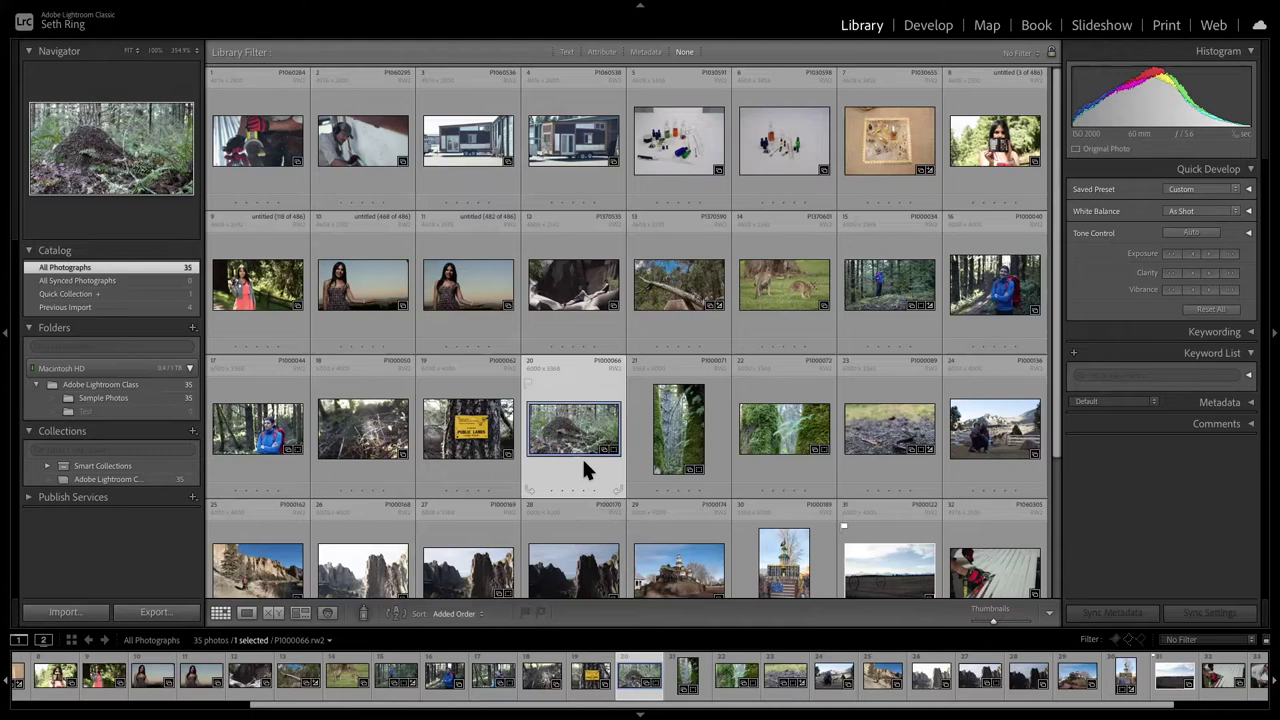
key("6")
key("6")
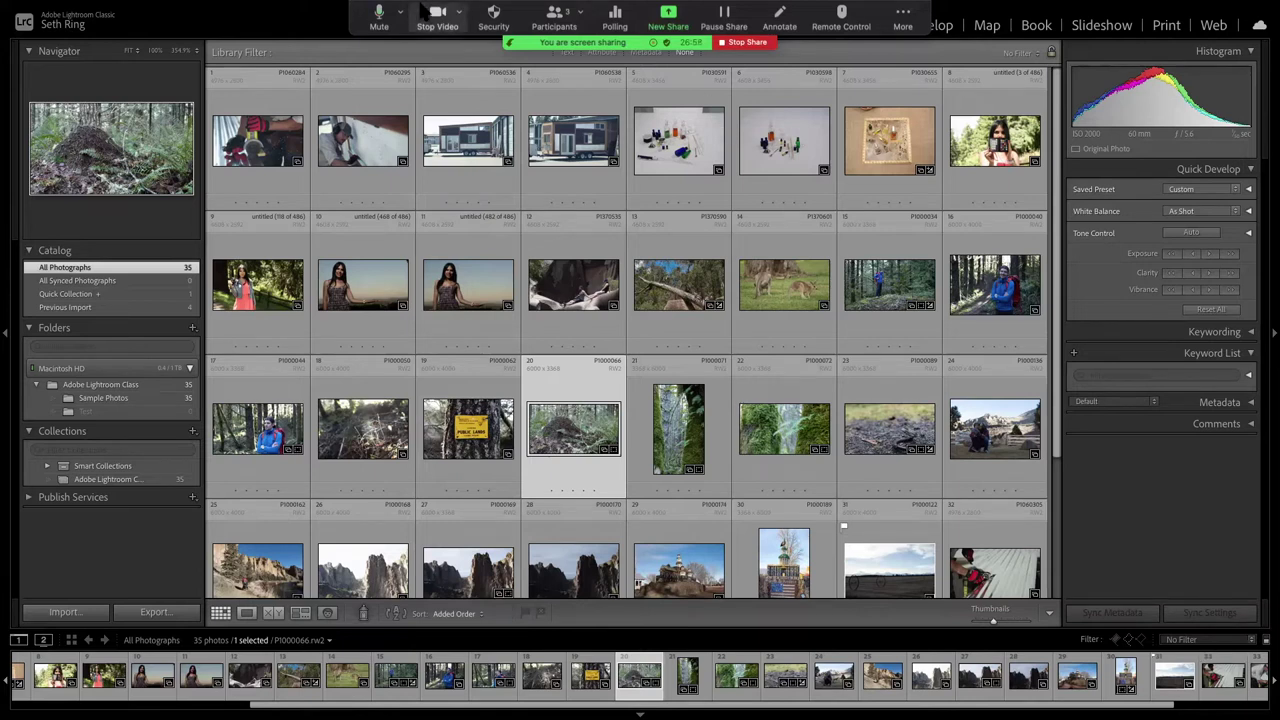
Turn off the secondary display window.
mouse_move(418, 6)
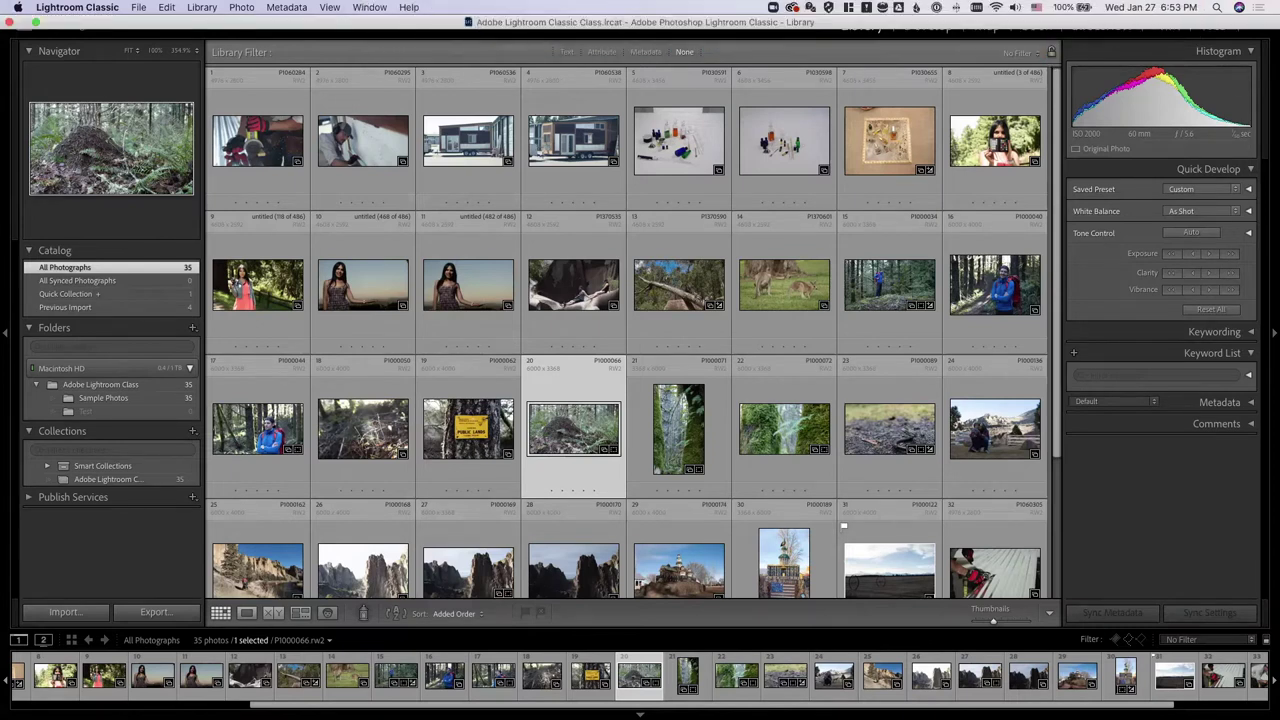
left_click(367, 8)
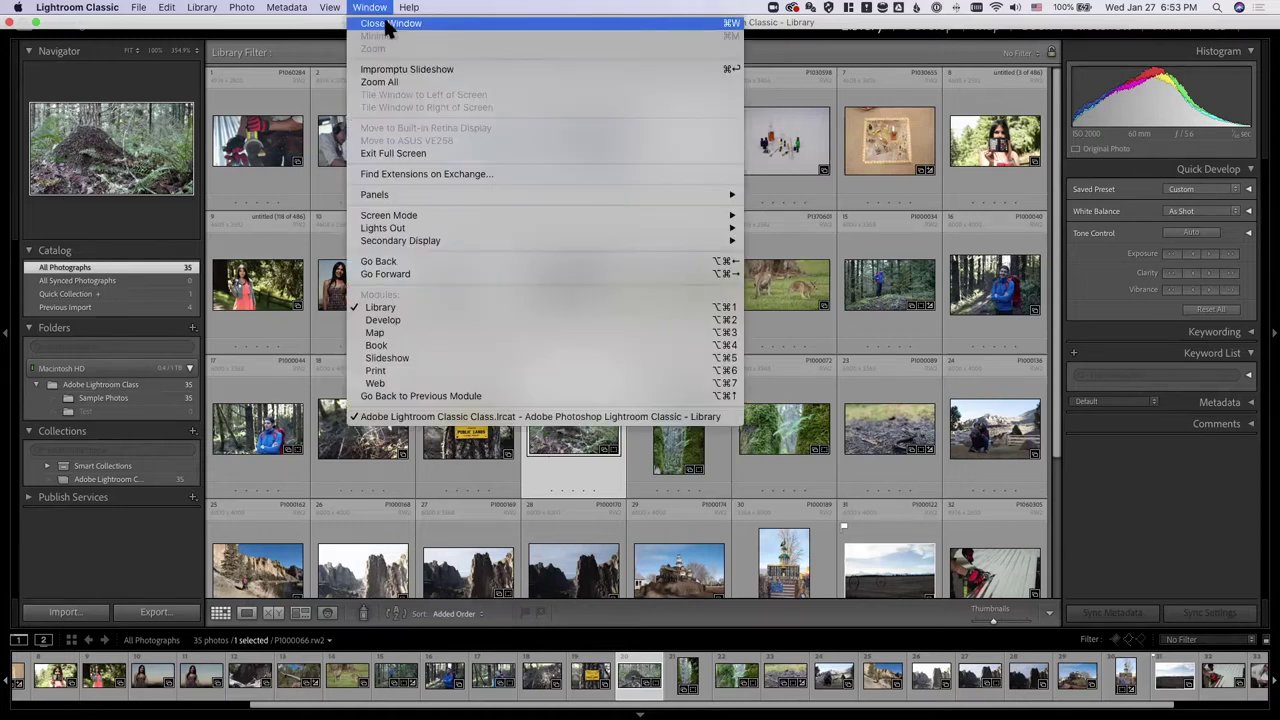
mouse_move(473, 218)
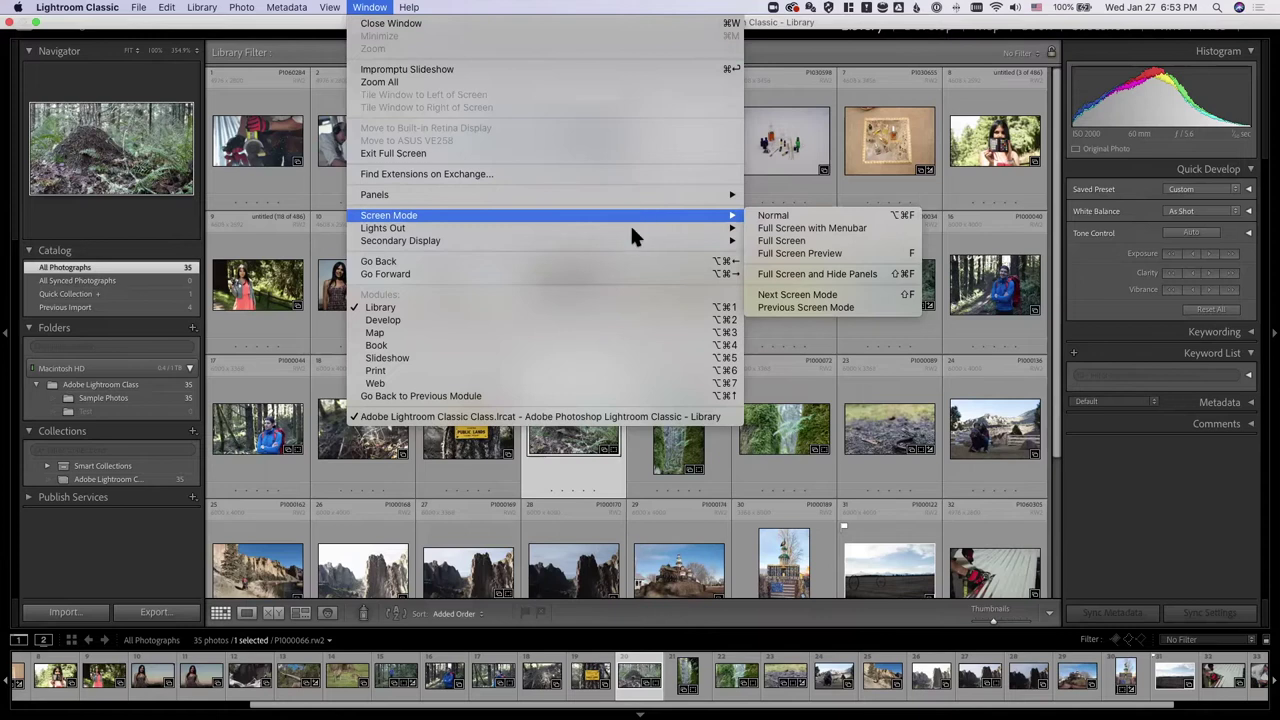
mouse_move(632, 246)
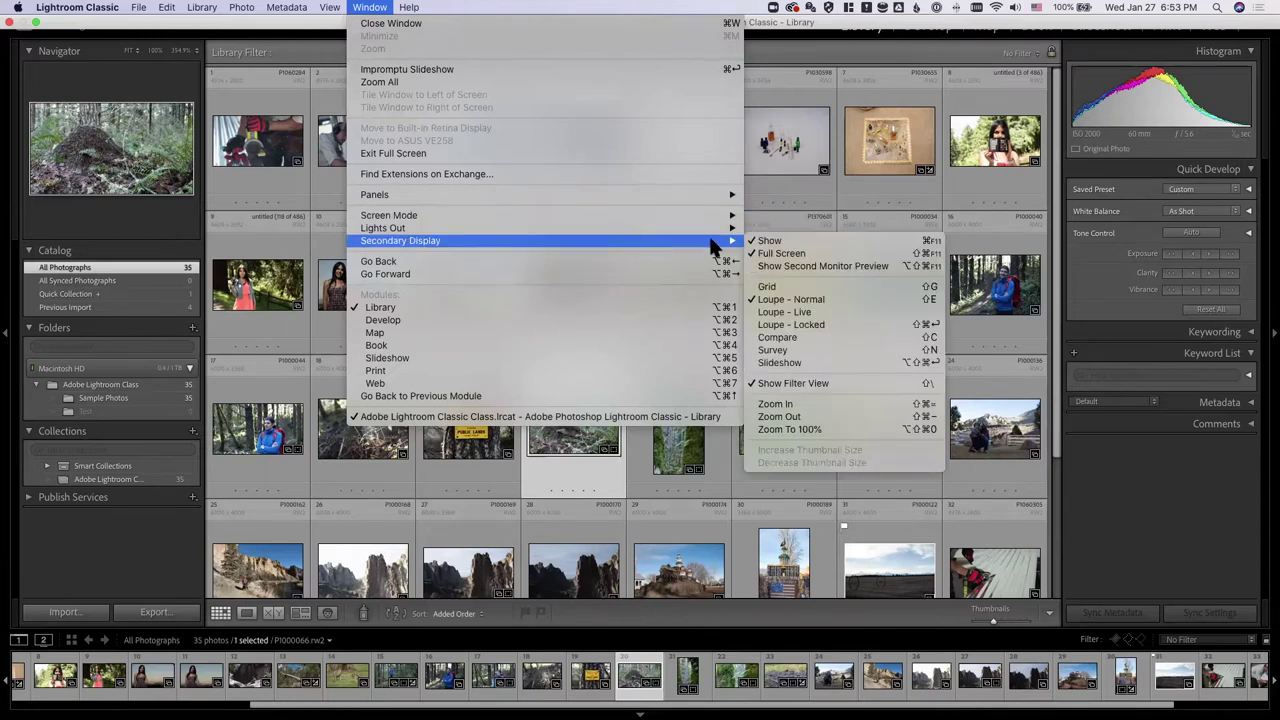
left_click(818, 244)
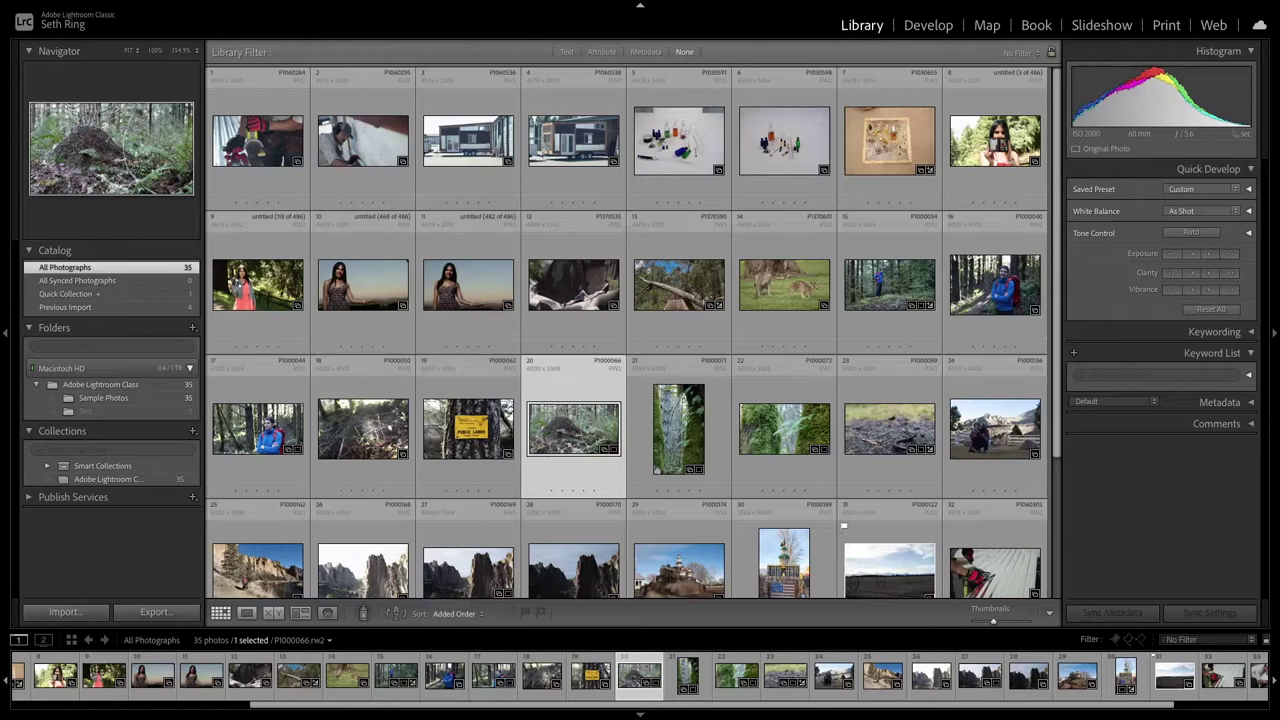
Check the secondary display options again and close them without choosing one.
left_click(369, 8)
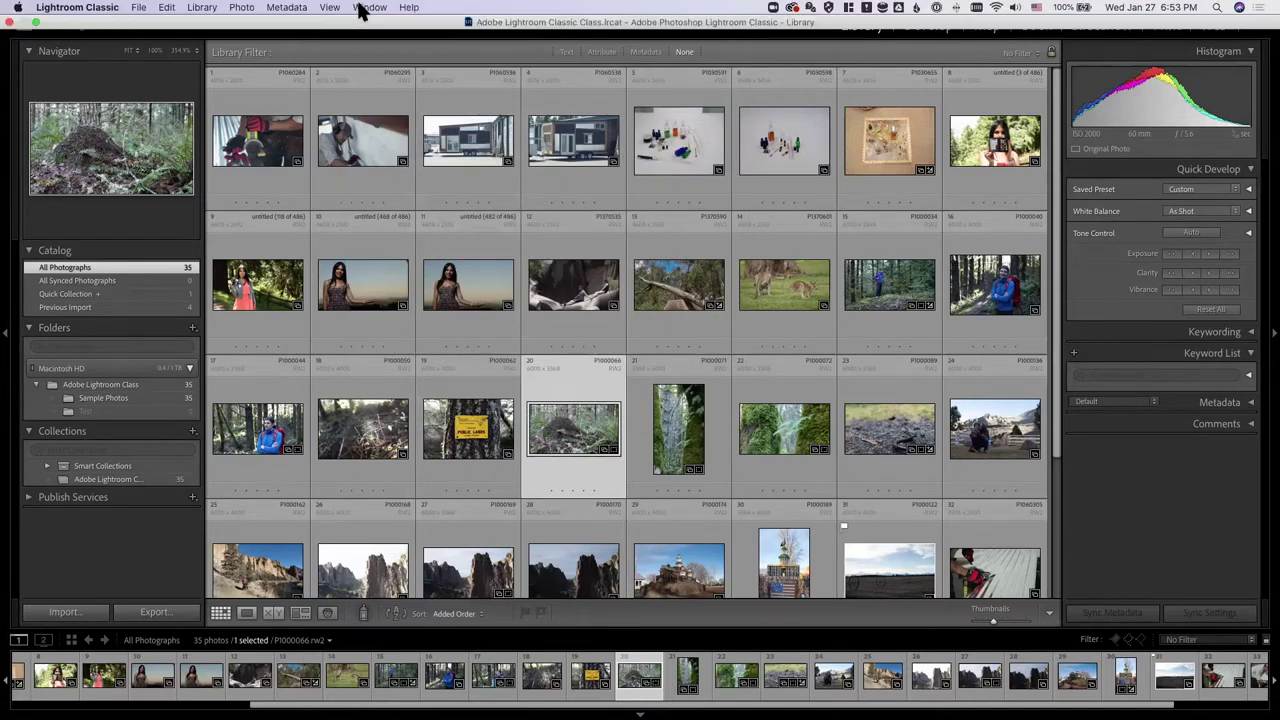
left_click(366, 8)
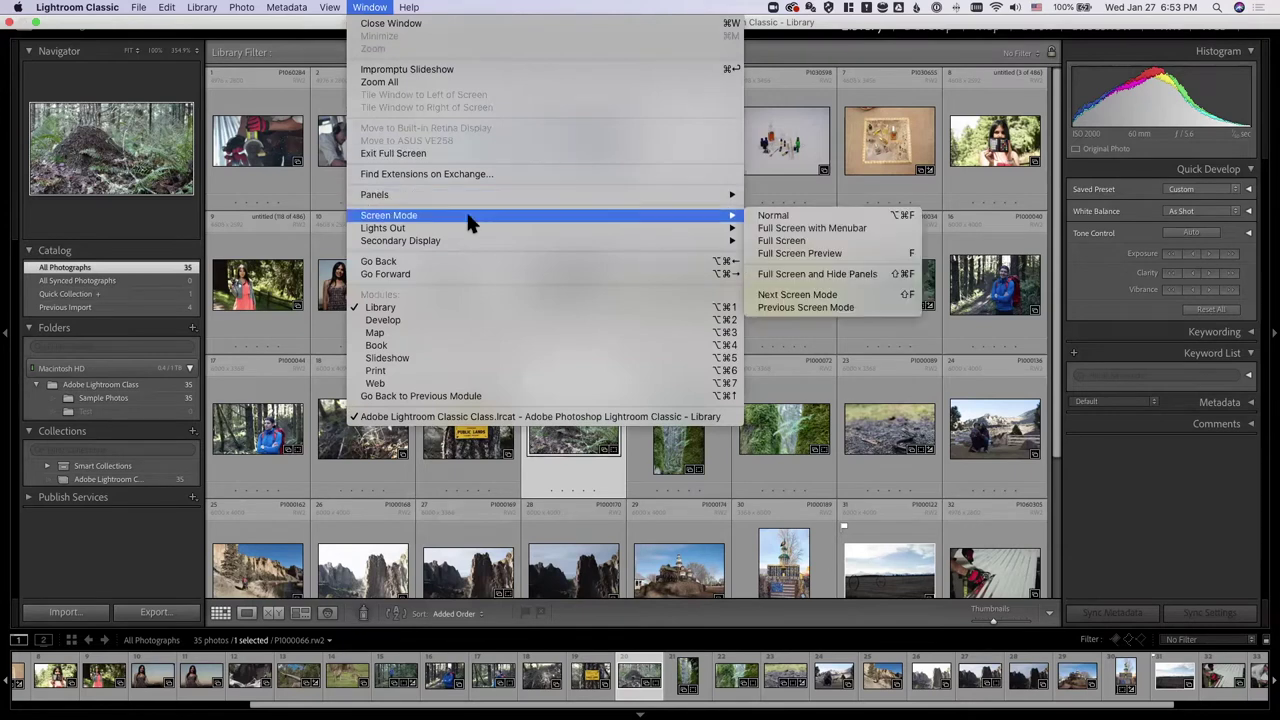
mouse_move(655, 243)
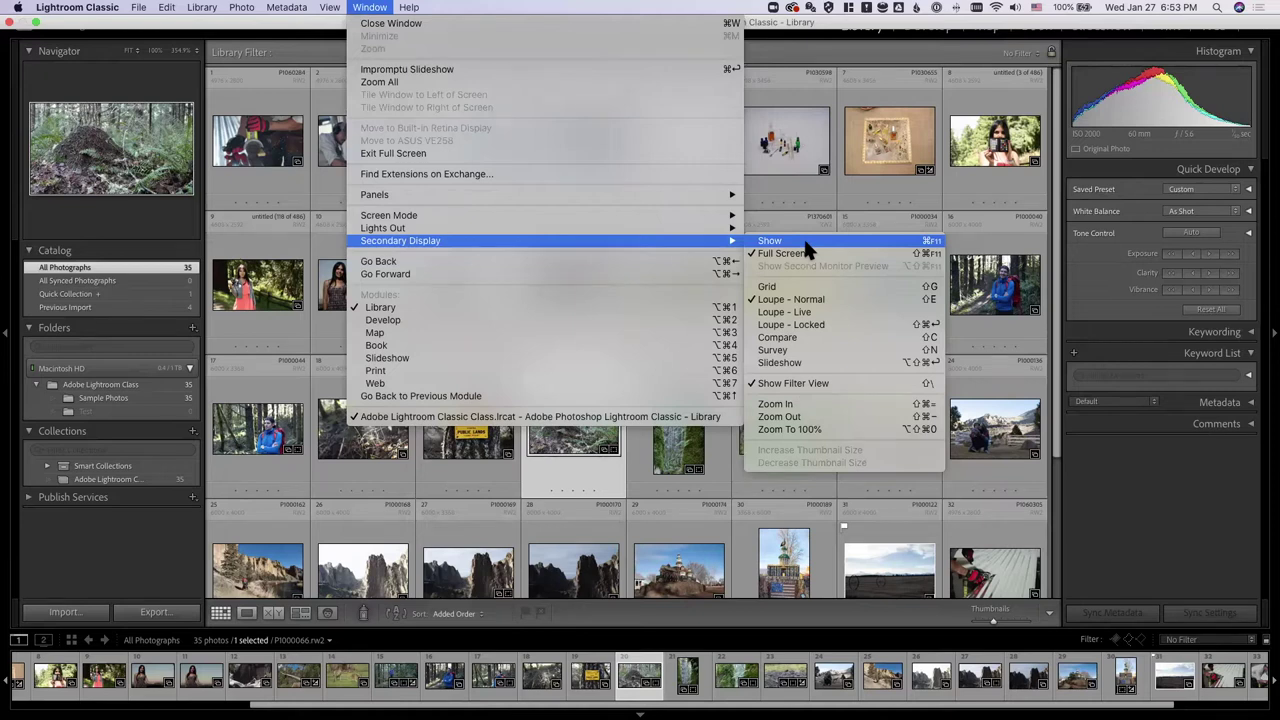
left_click(1073, 504)
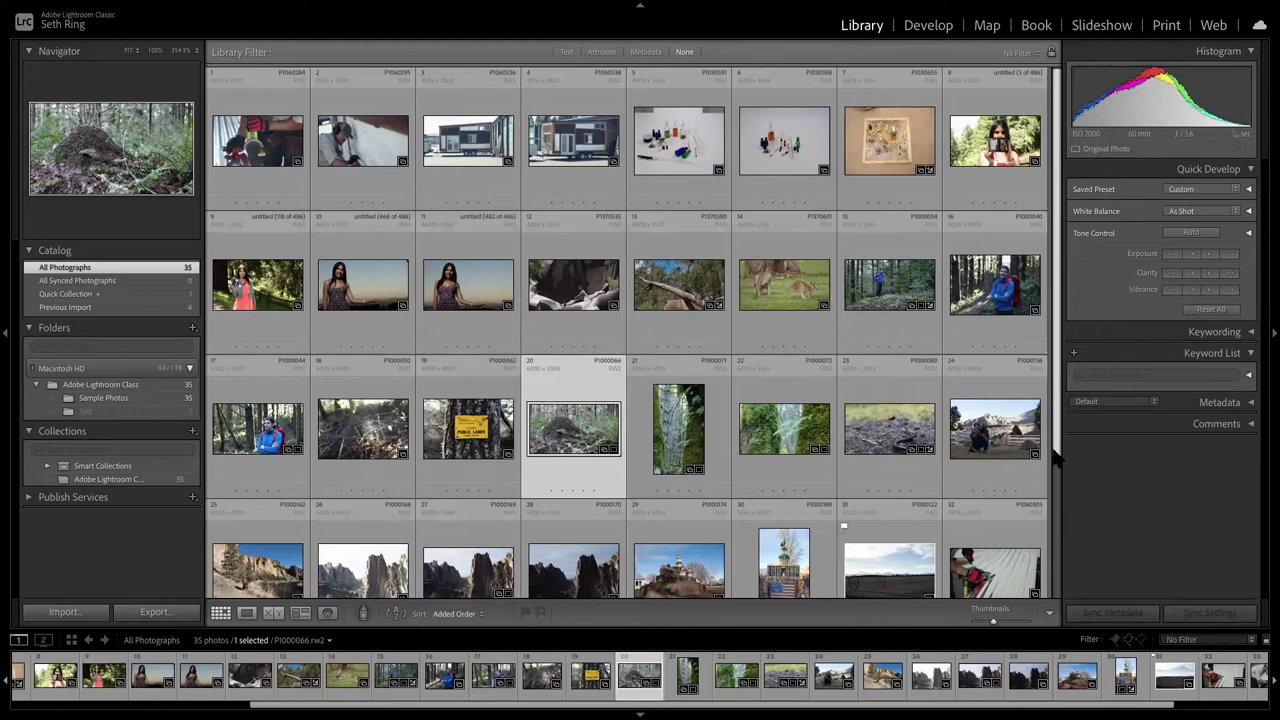
Switch the photo P1000066 back and forth between the Library and Develop modules.
left_click_drag(1055, 455, 1055, 462)
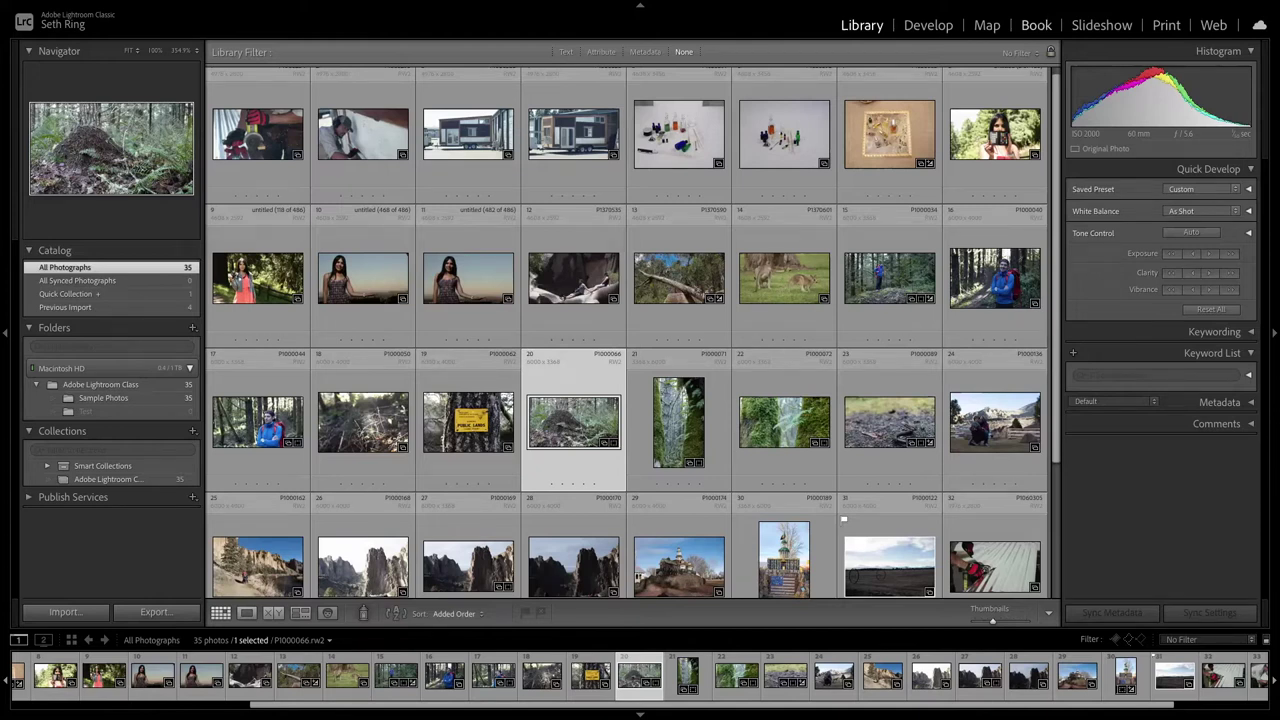
scroll(769, 354, "down", 1)
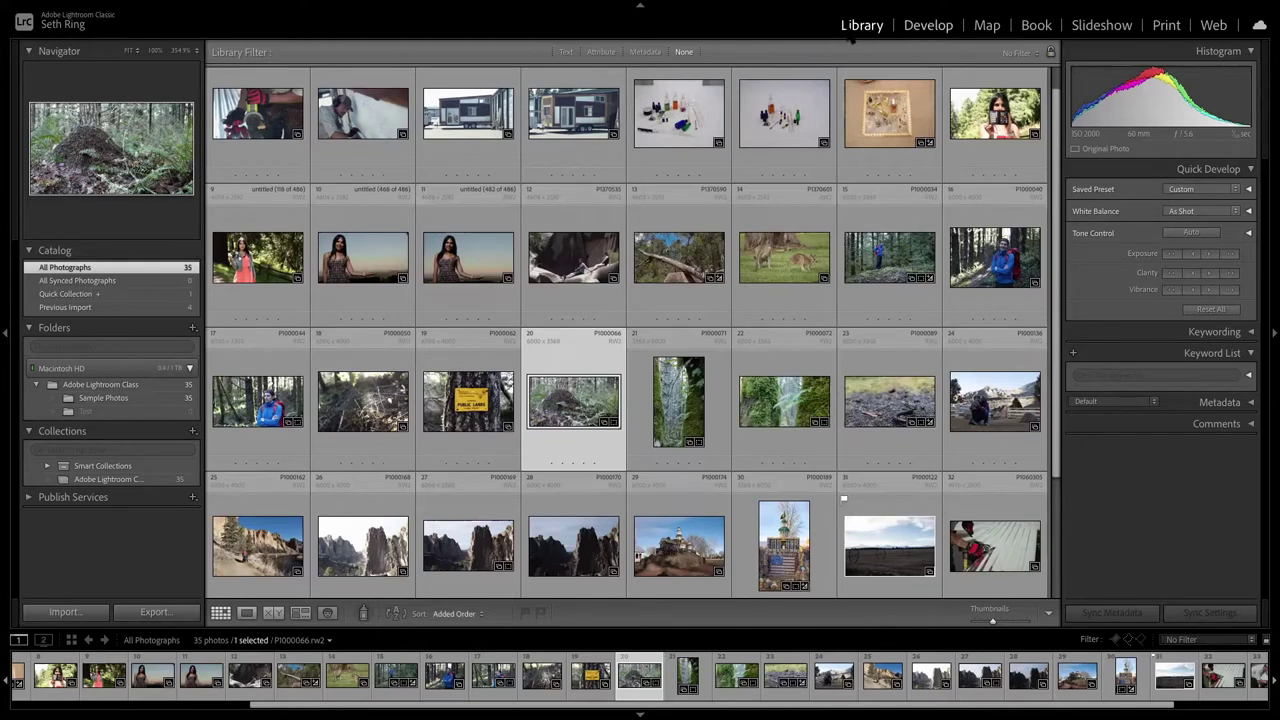
left_click(950, 33)
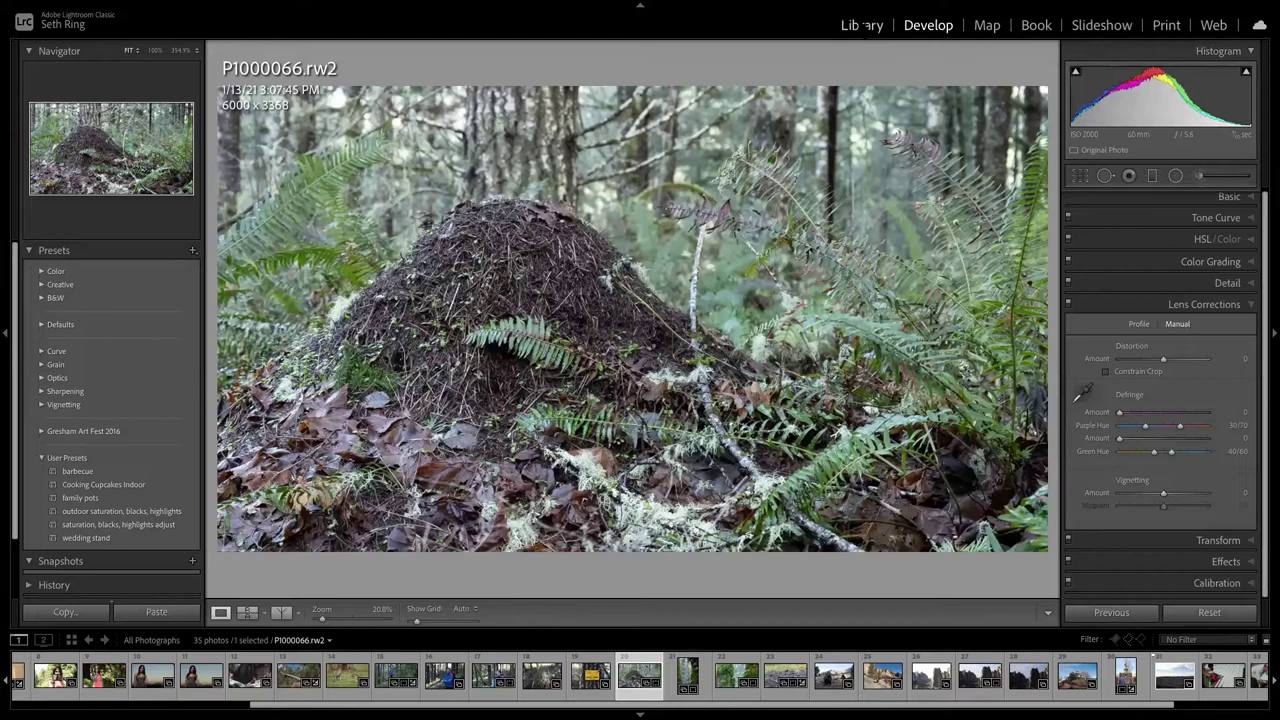
left_click(863, 27)
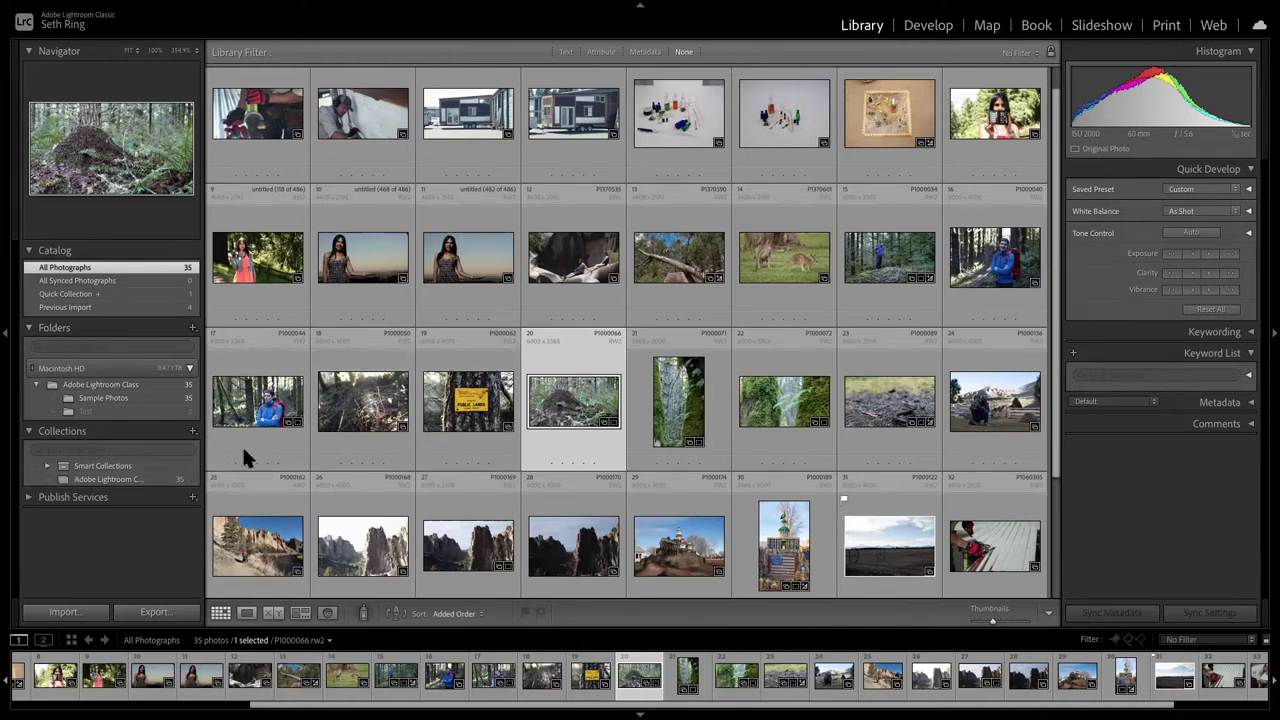
left_click(930, 27)
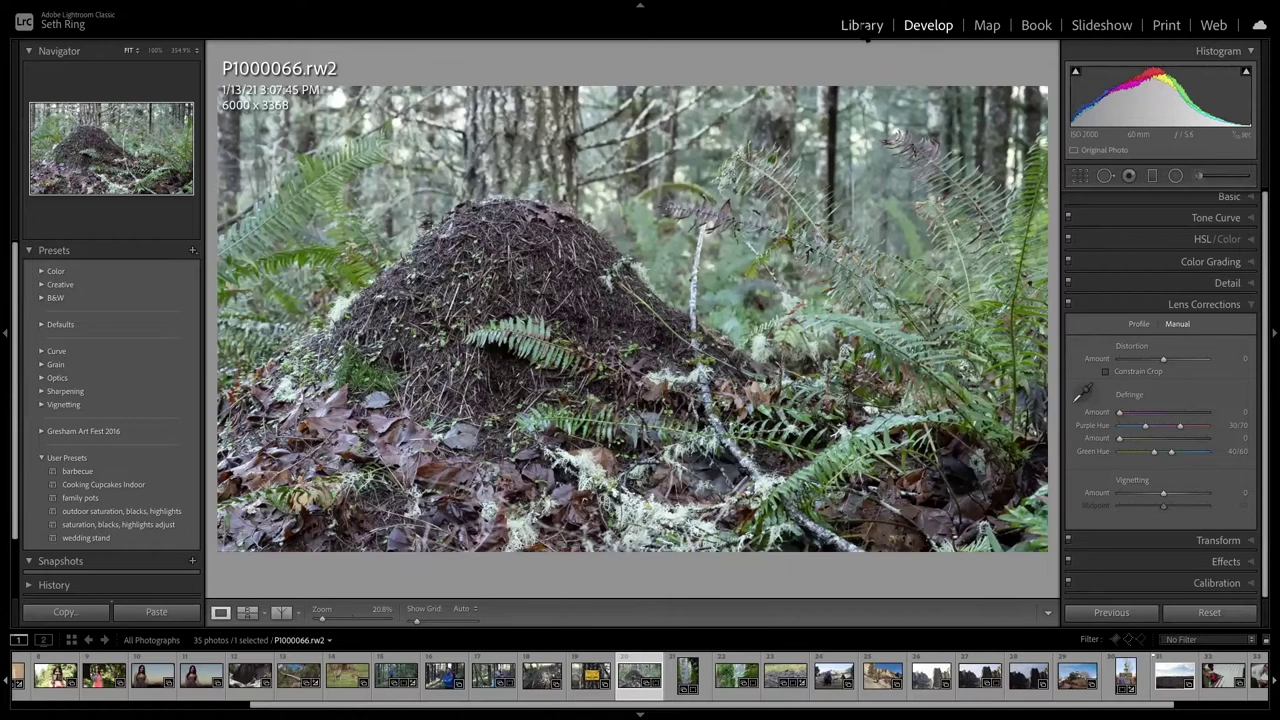
Return to the Library, advance to the next photo, P1000071, and open it in the Develop module.
left_click(861, 25)
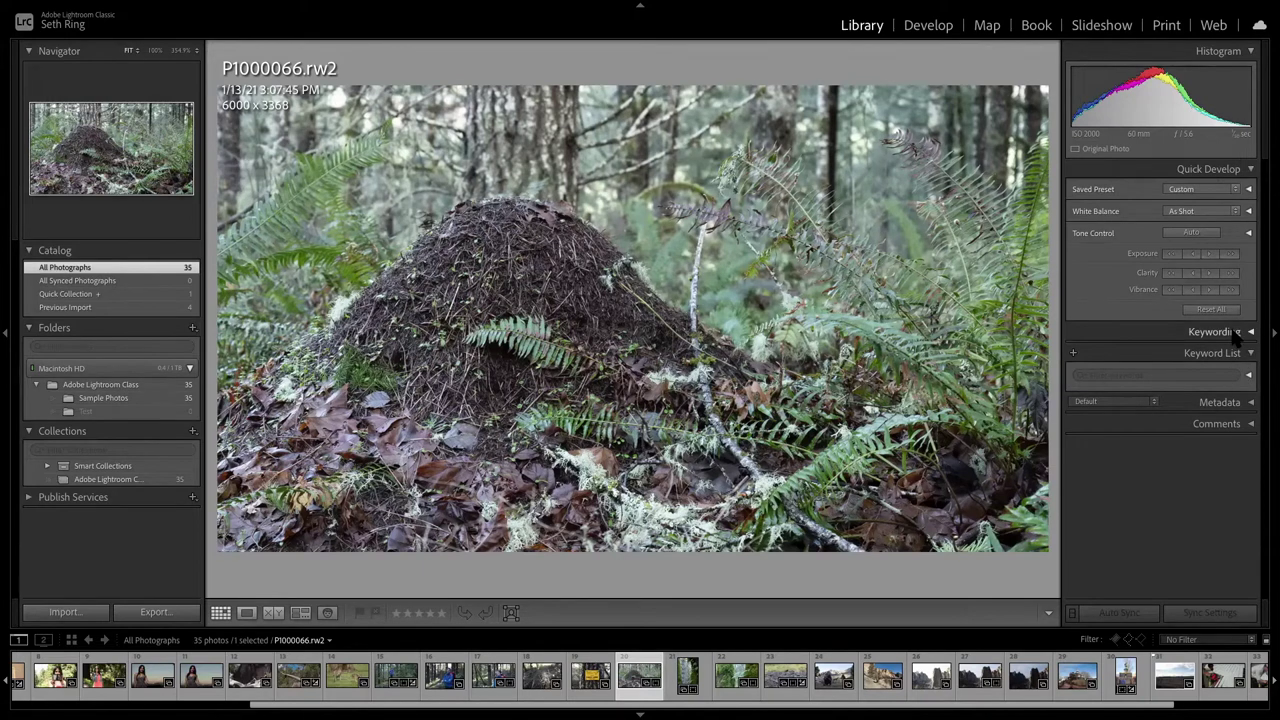
key("Right")
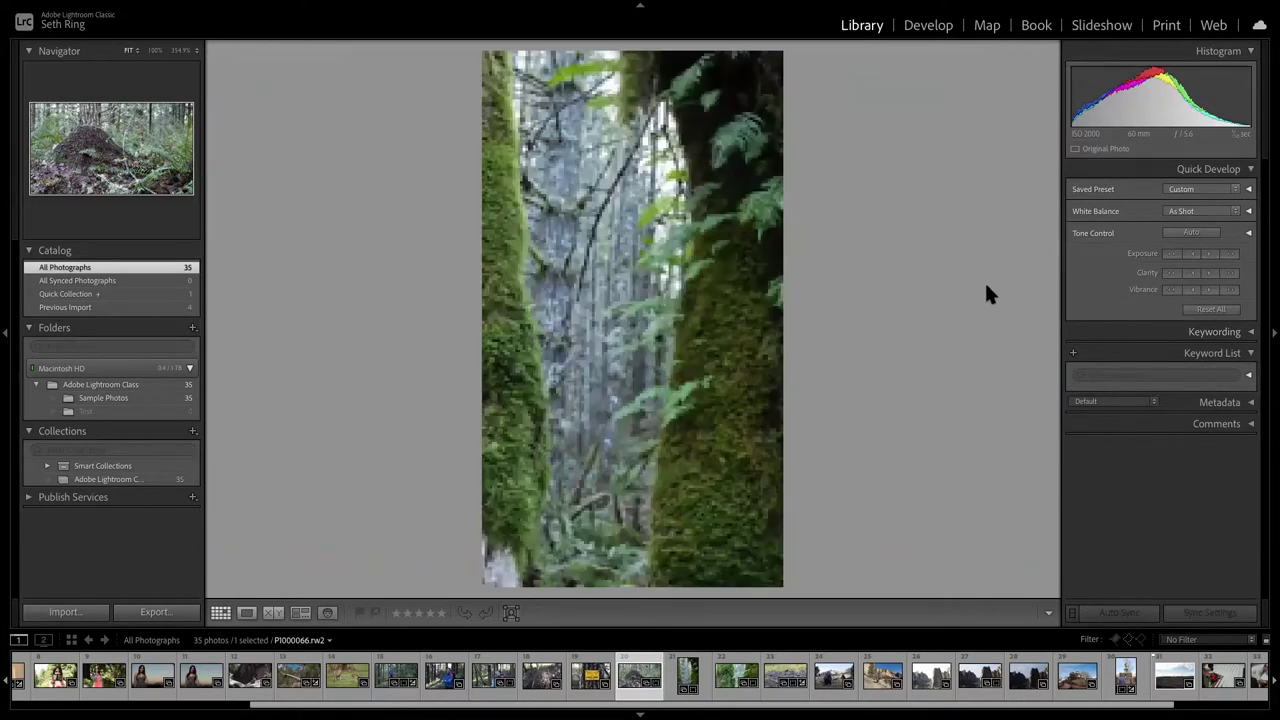
left_click(928, 28)
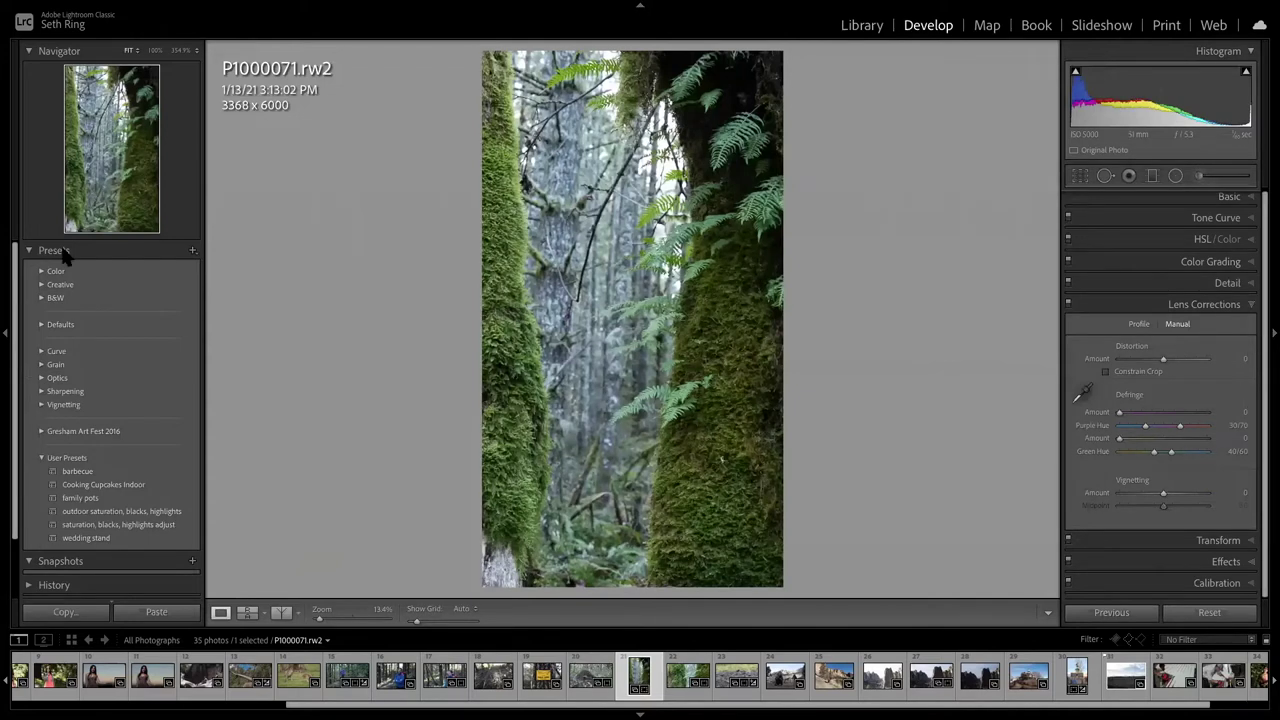
Hide the panels around the photo P1000071 in Develop and bring them back.
left_click(8, 336)
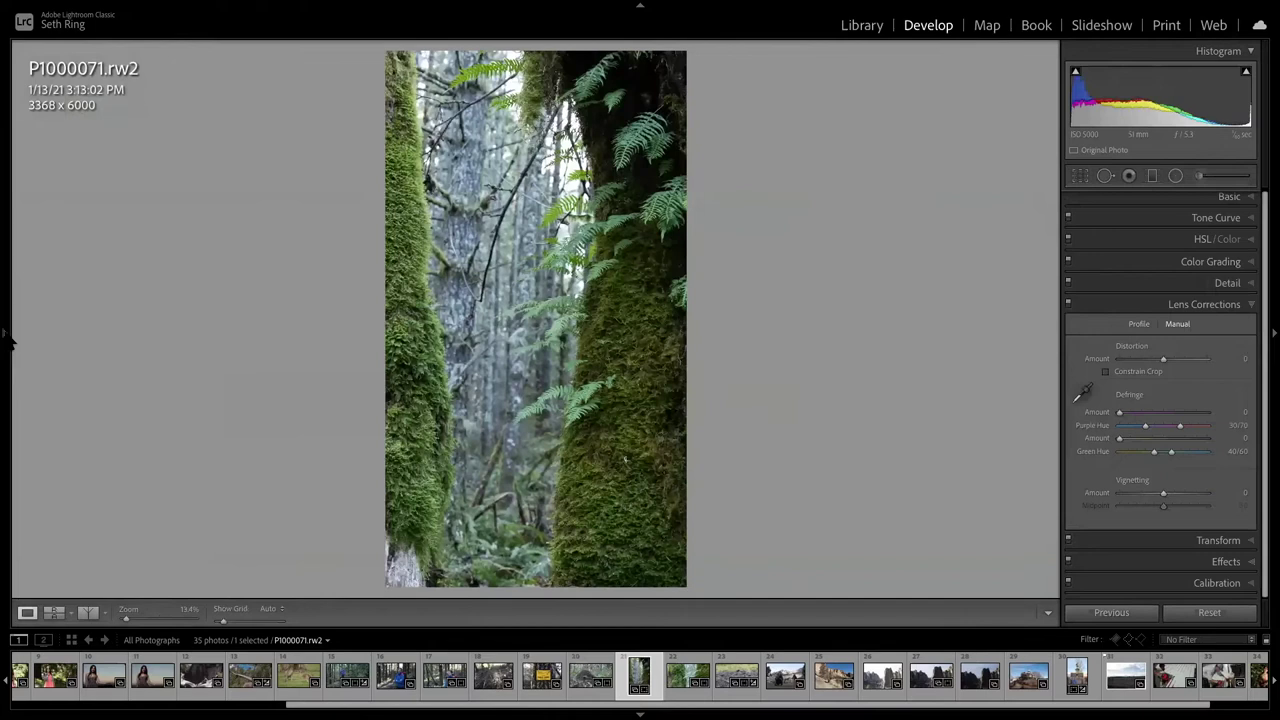
left_click(1272, 336)
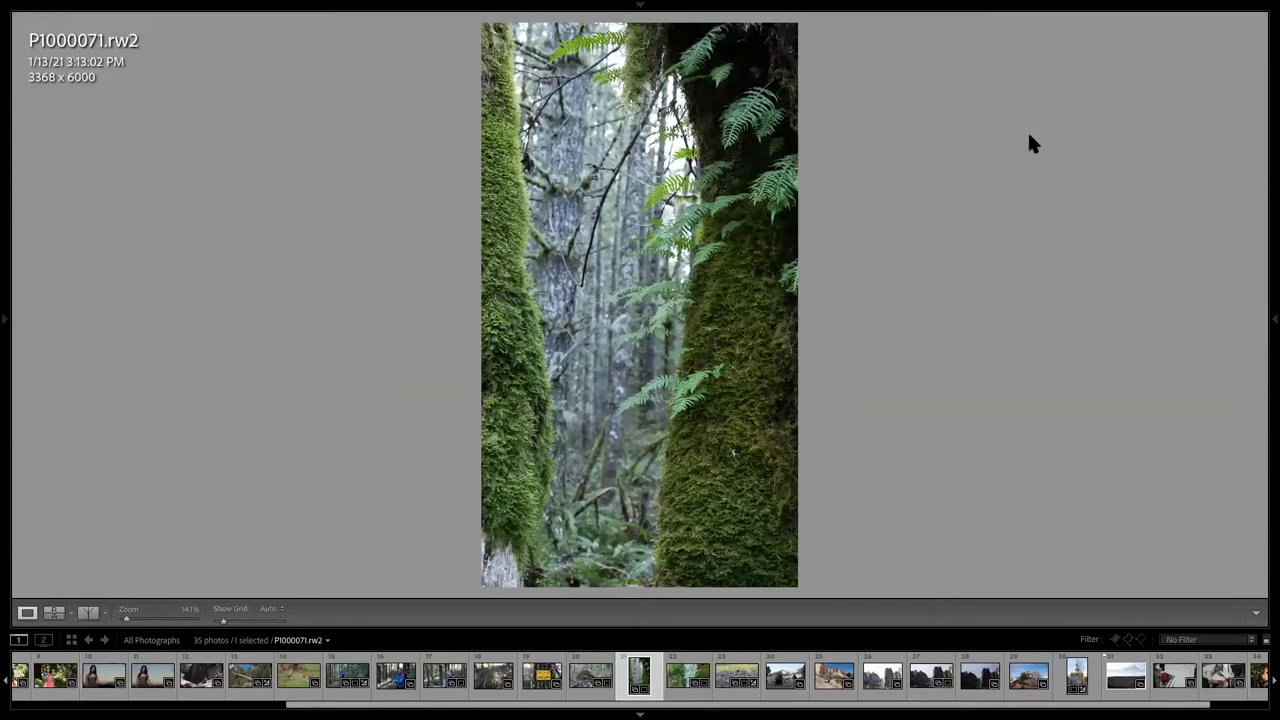
mouse_move(640, 3)
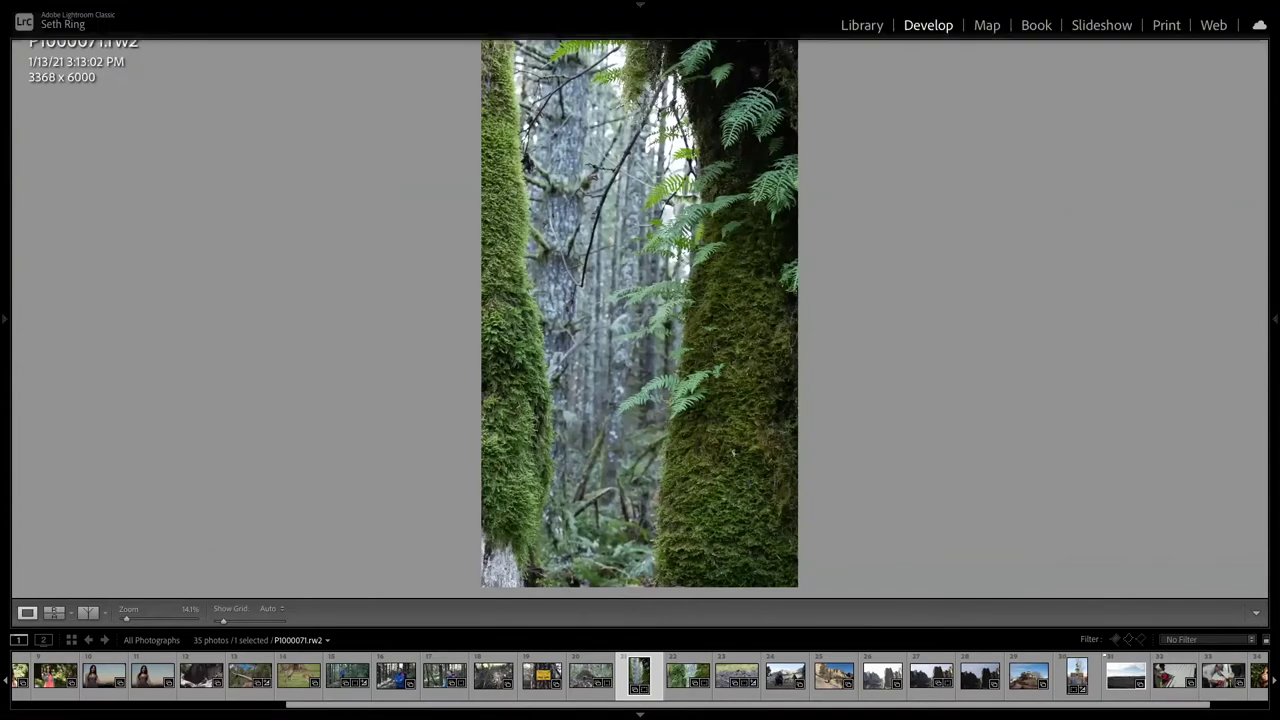
mouse_move(1268, 340)
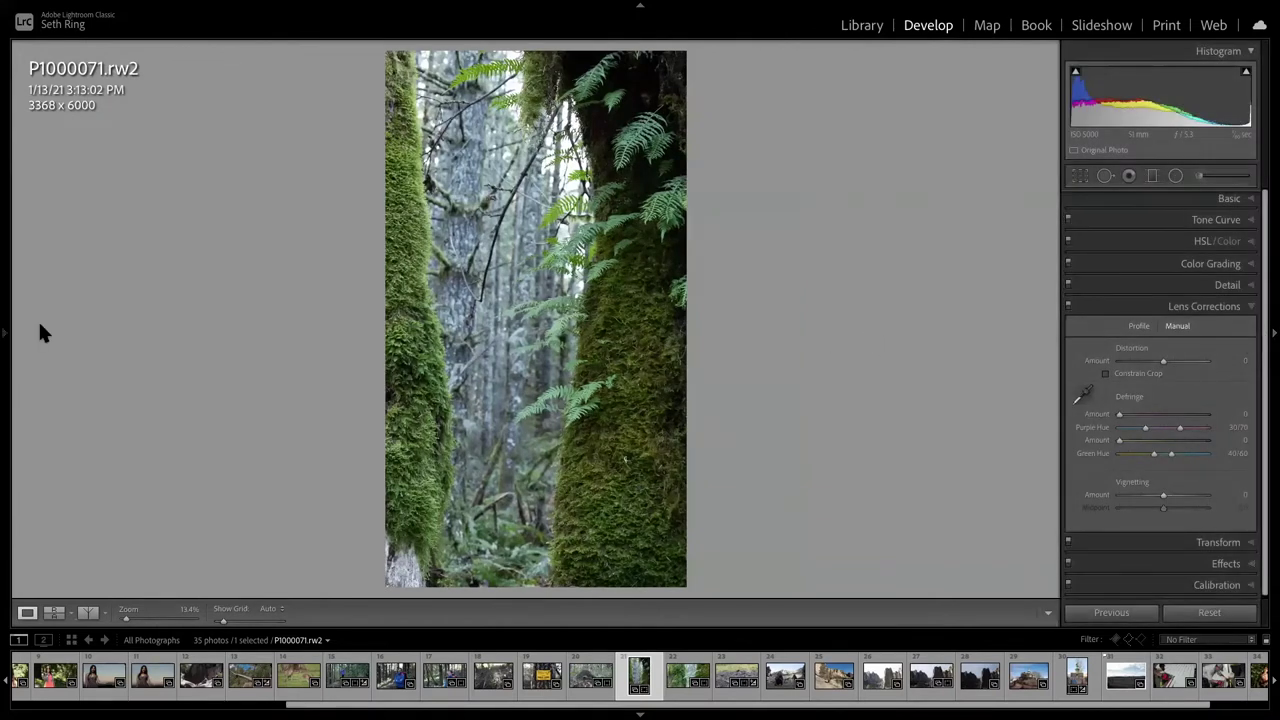
mouse_move(6, 332)
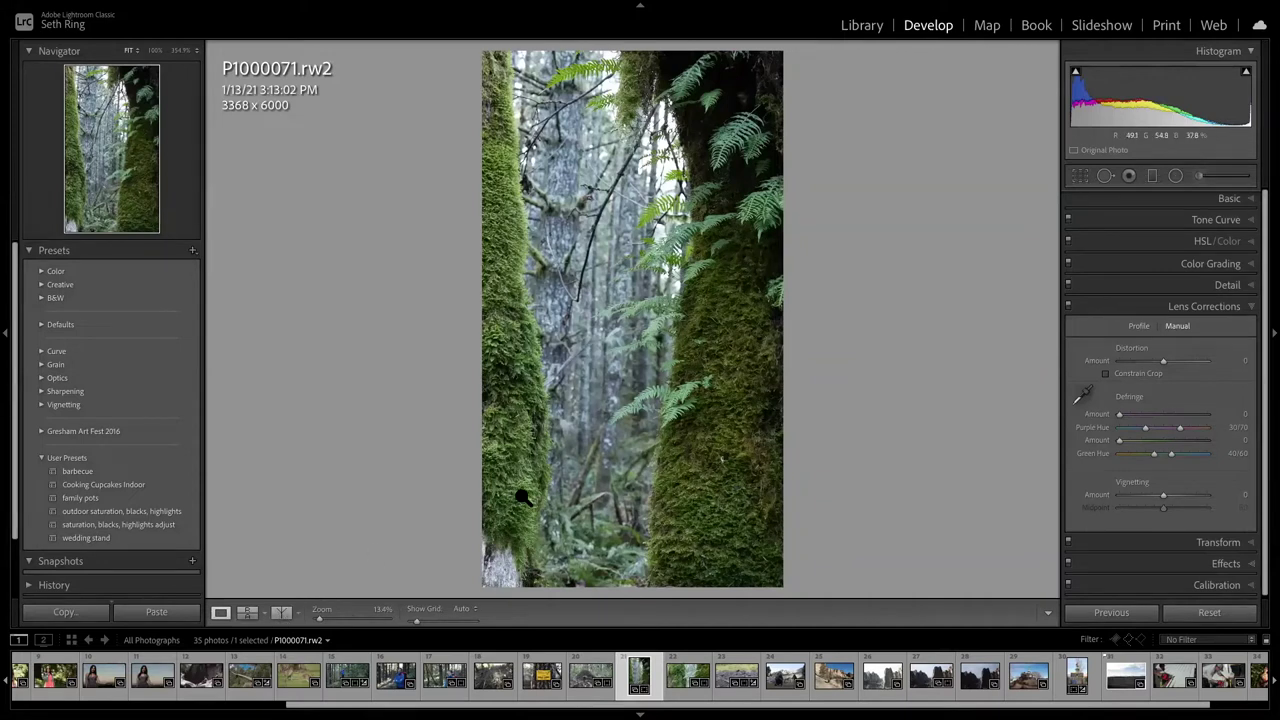
Select the photo P1000034 and compare it in the Before/After Left/Right Split and Left/Right views.
left_click(348, 678)
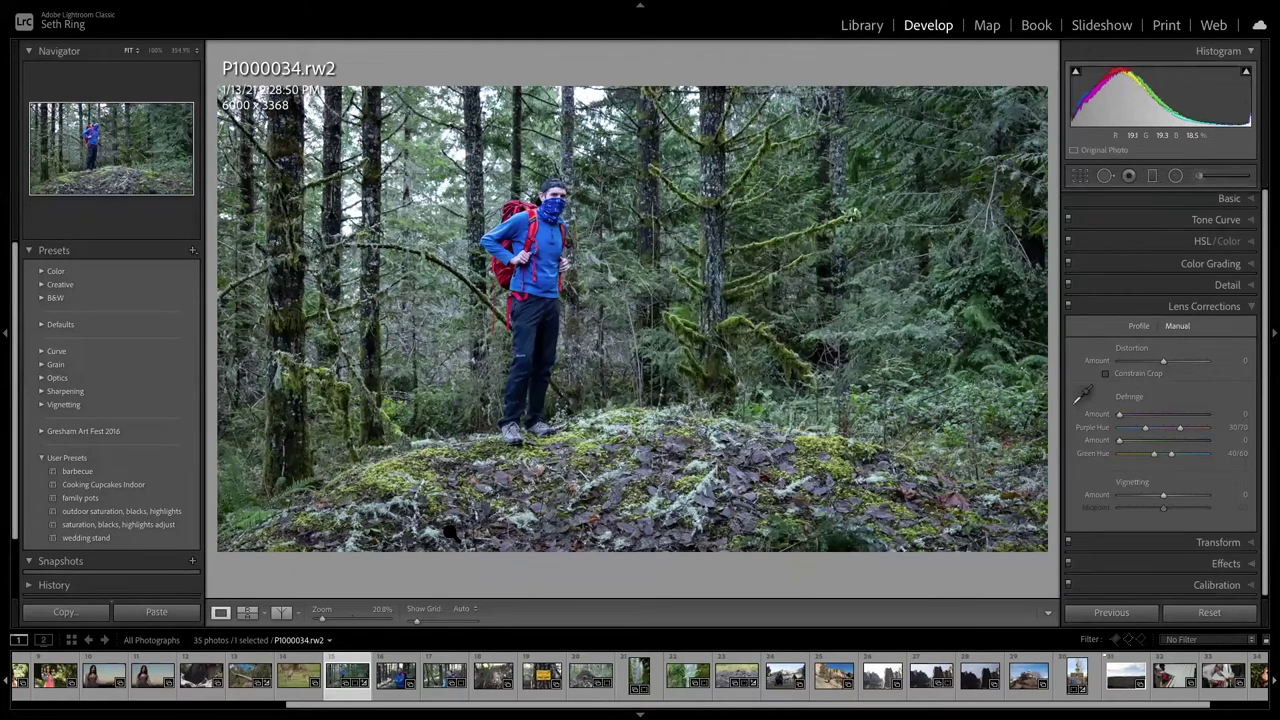
key("shift+y")
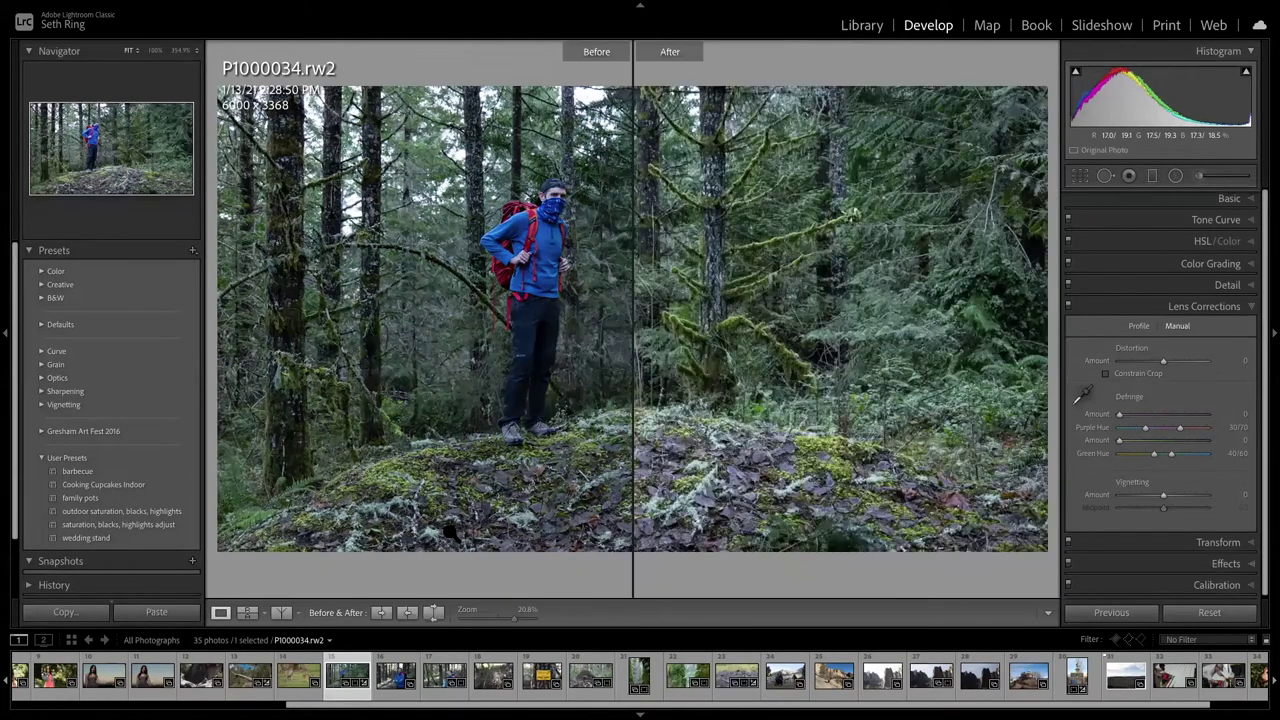
left_click(295, 613)
left_click(318, 627)
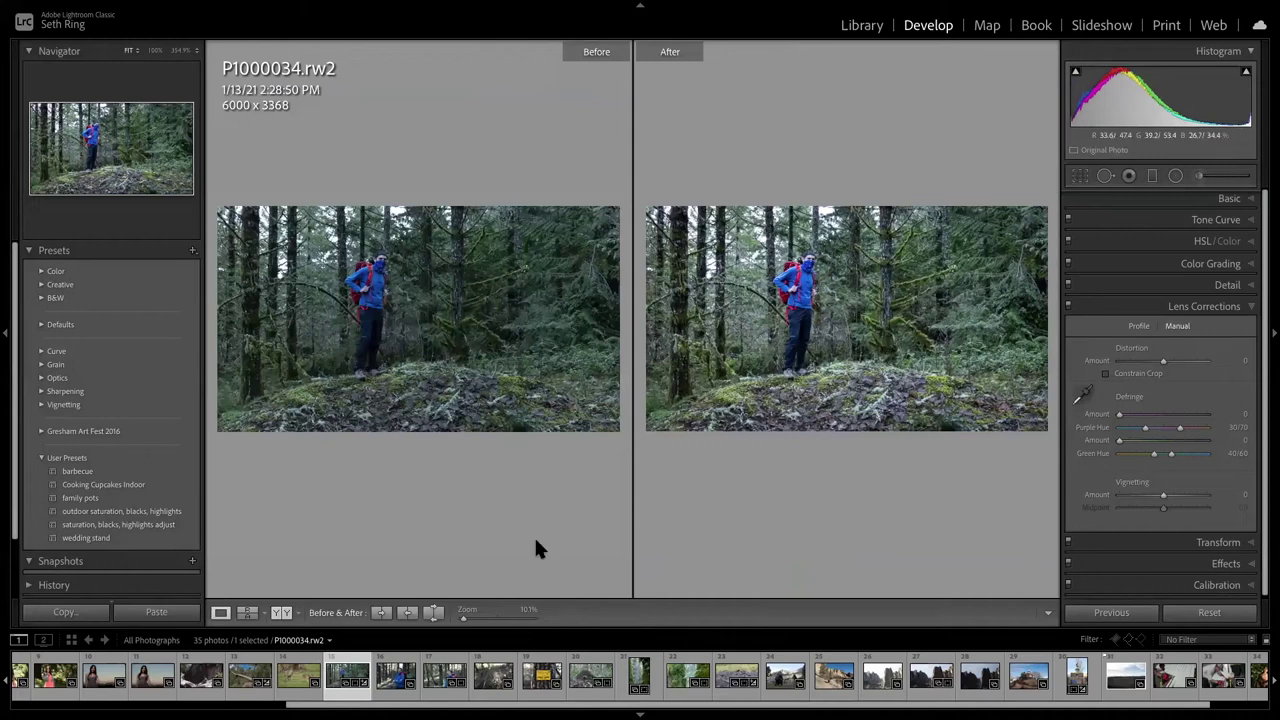
Compare P1000034 in the Before/After Top/Bottom and Top/Bottom Split views, cycle through the left/right layouts and leave the comparison.
left_click(298, 614)
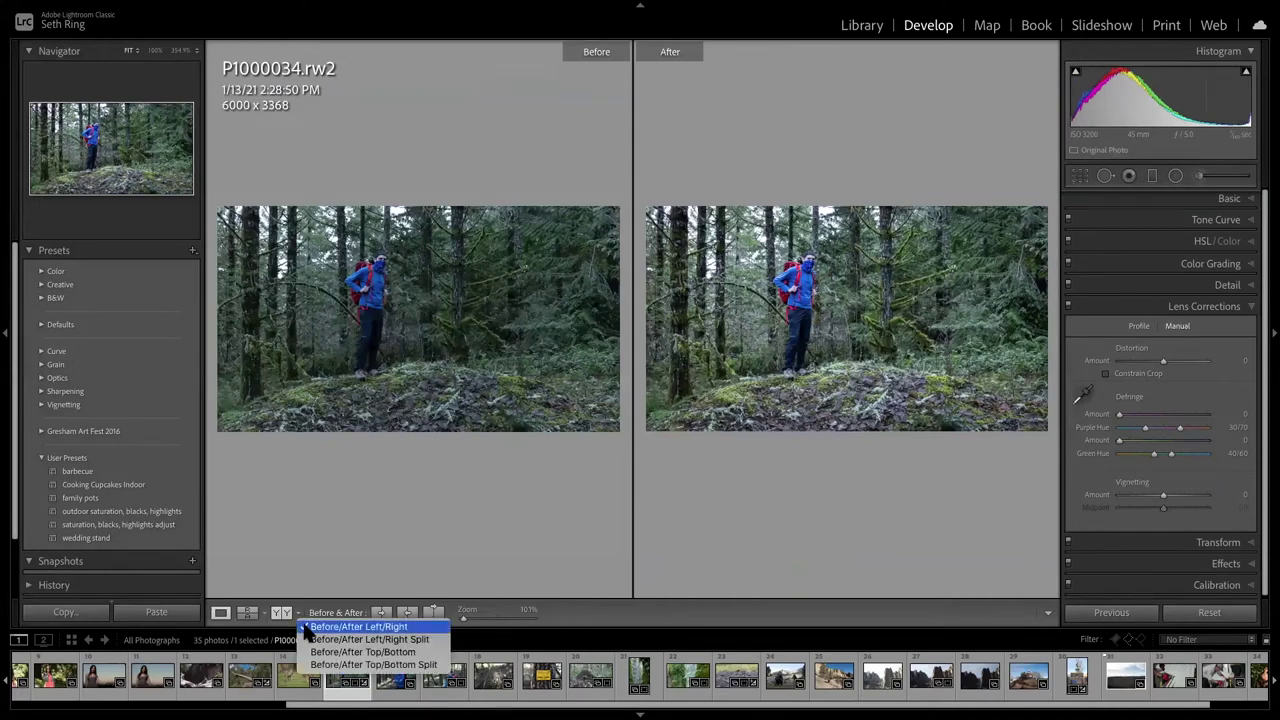
left_click(325, 652)
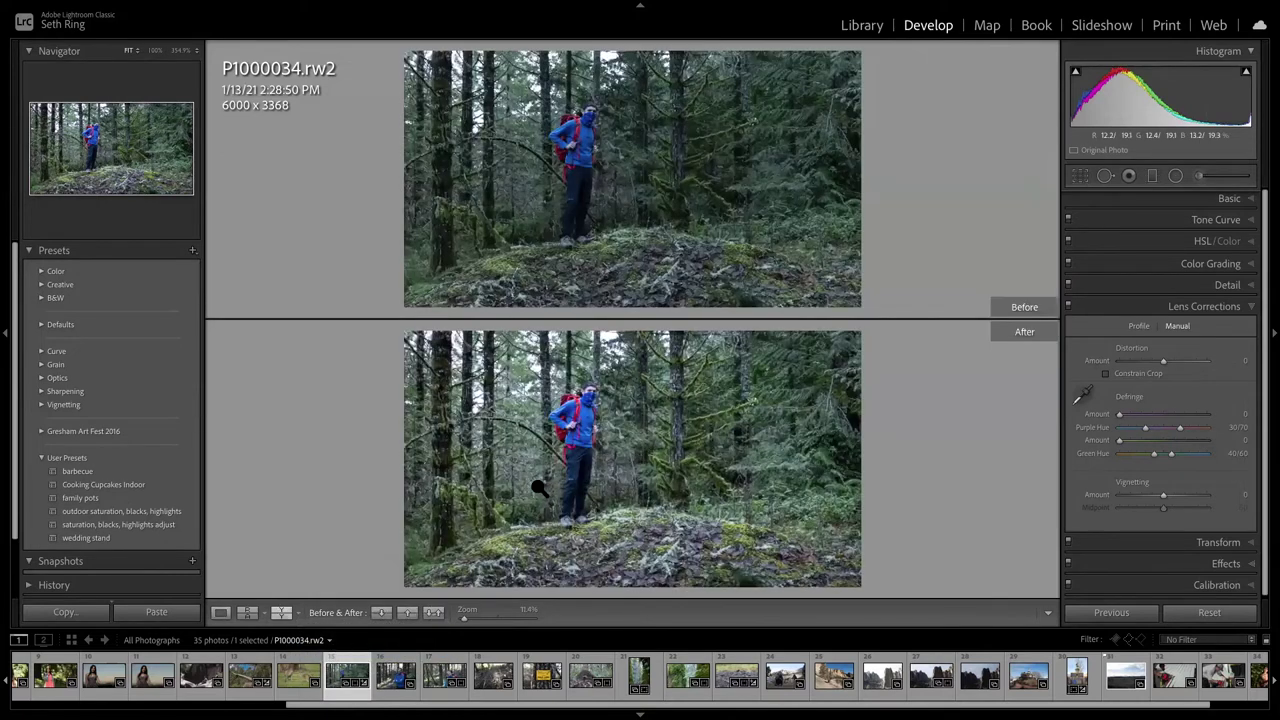
left_click(281, 613)
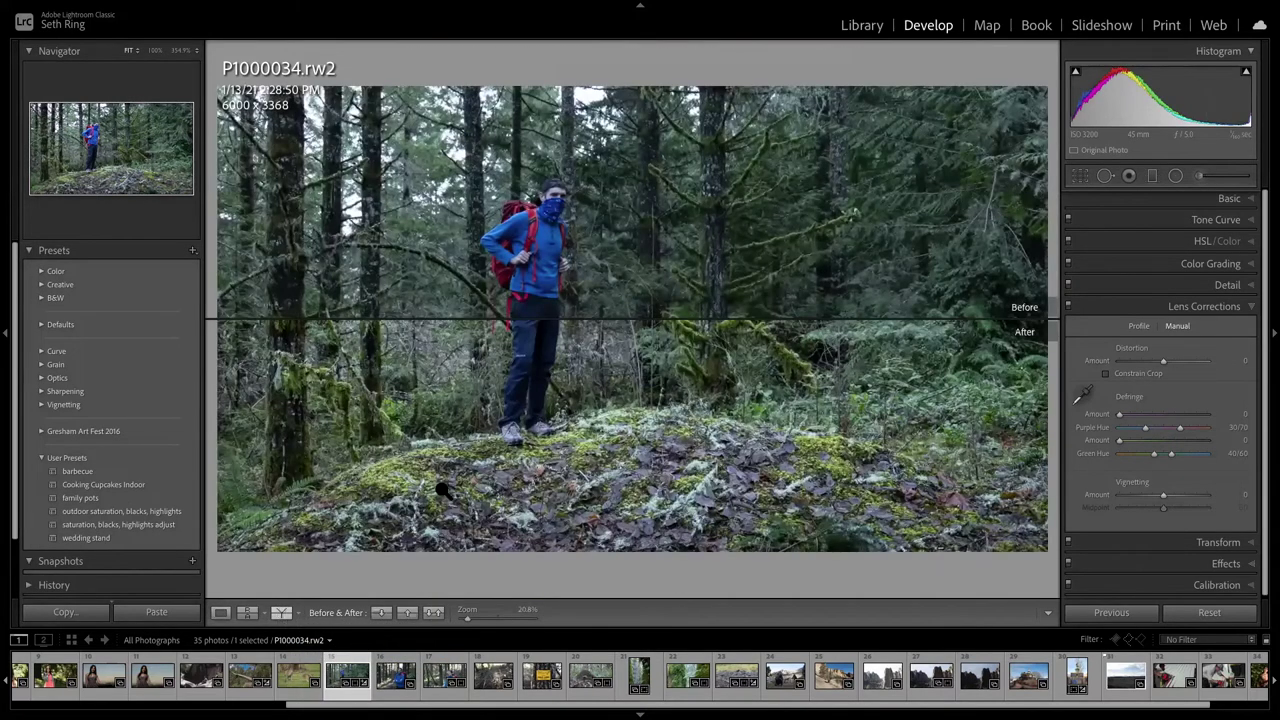
left_click(281, 613)
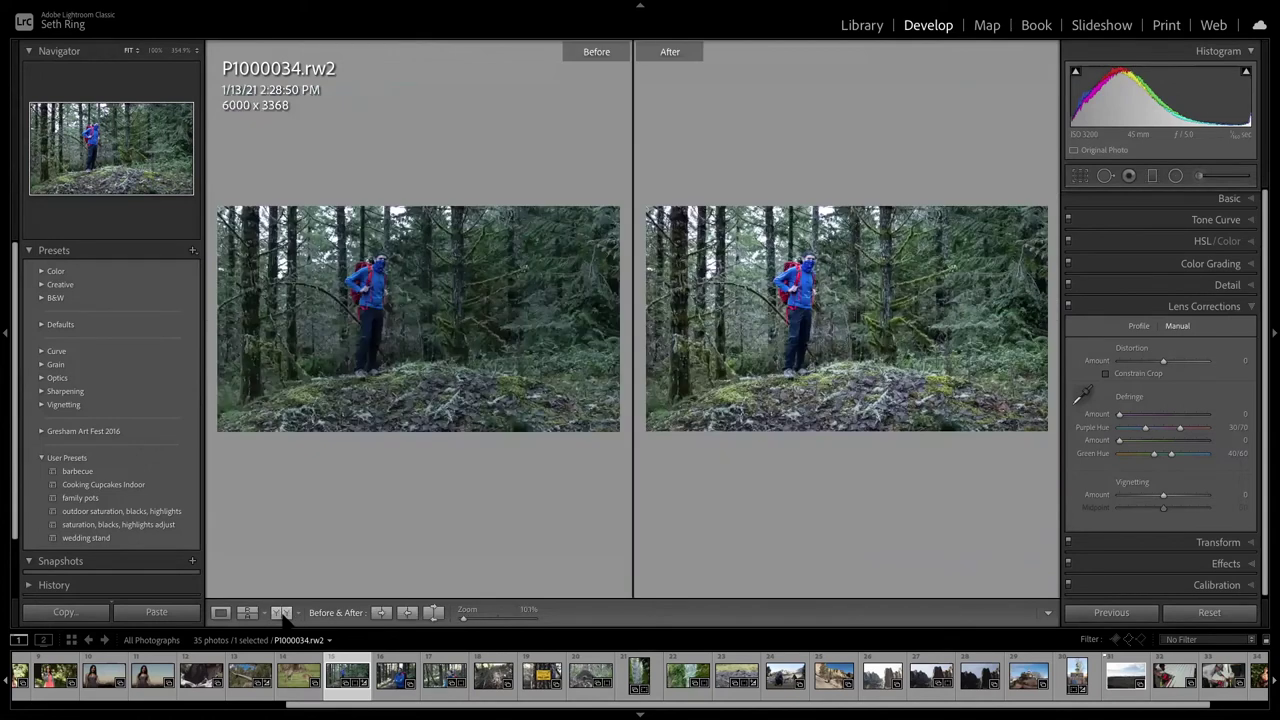
left_click(281, 613)
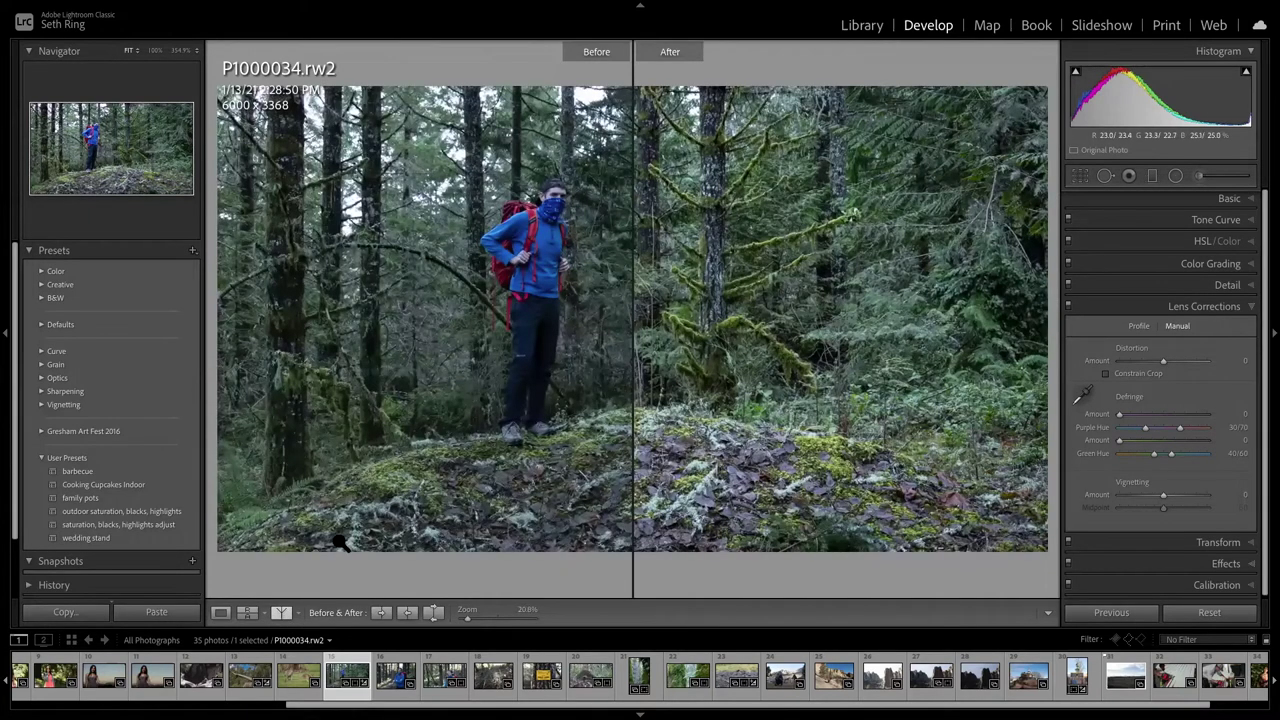
key("shift+y")
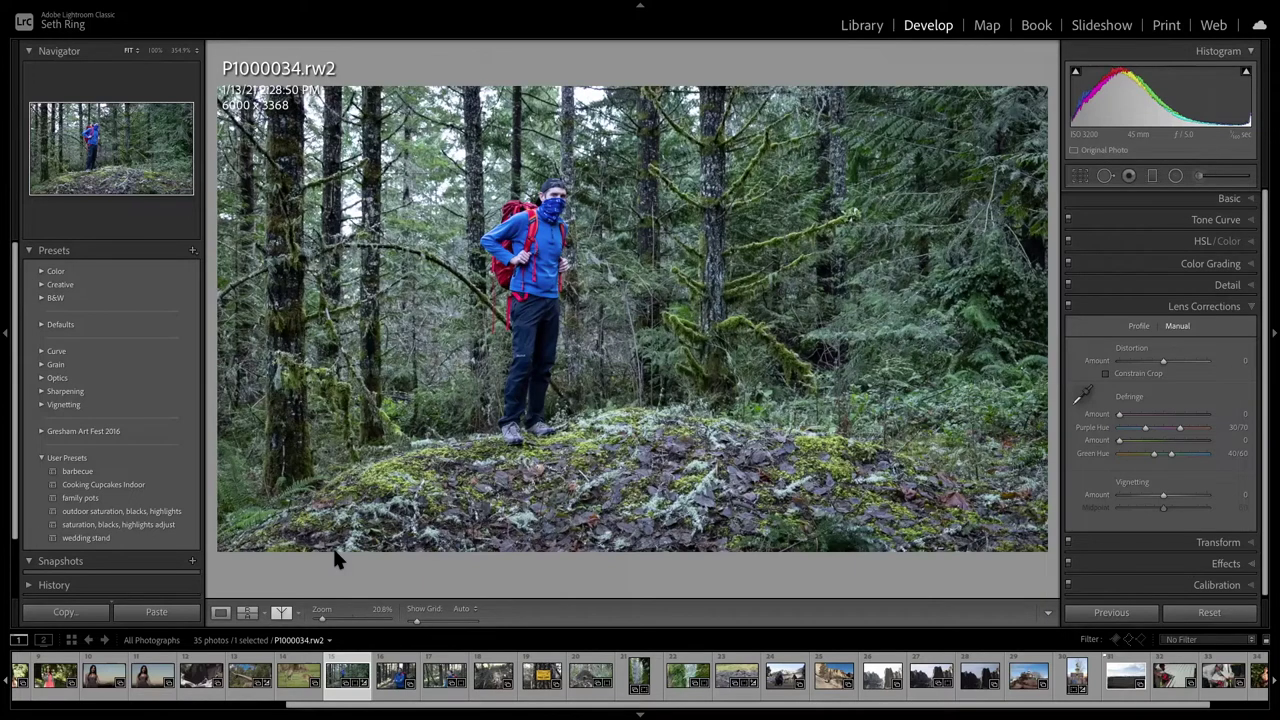
Alternate the single-photo view of P1000034 repeatedly between its before and after versions.
key("backslash")
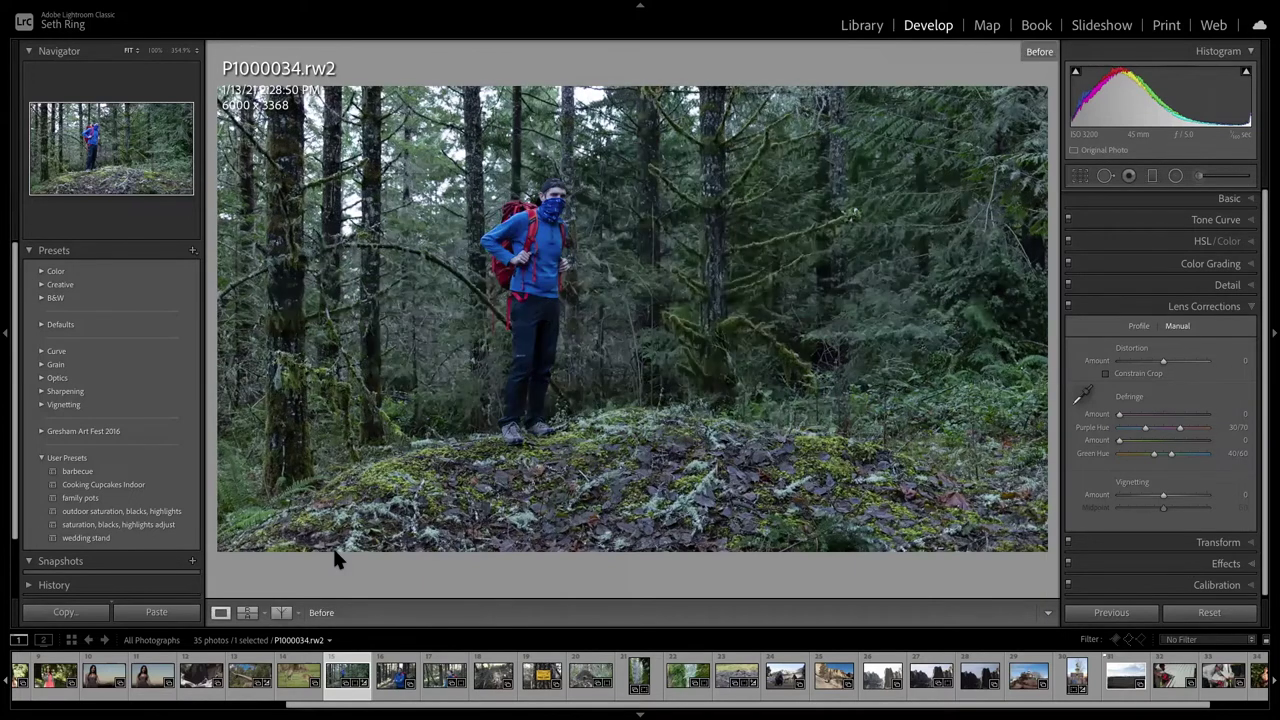
key("backslash")
key("backslash")
key("backslash")
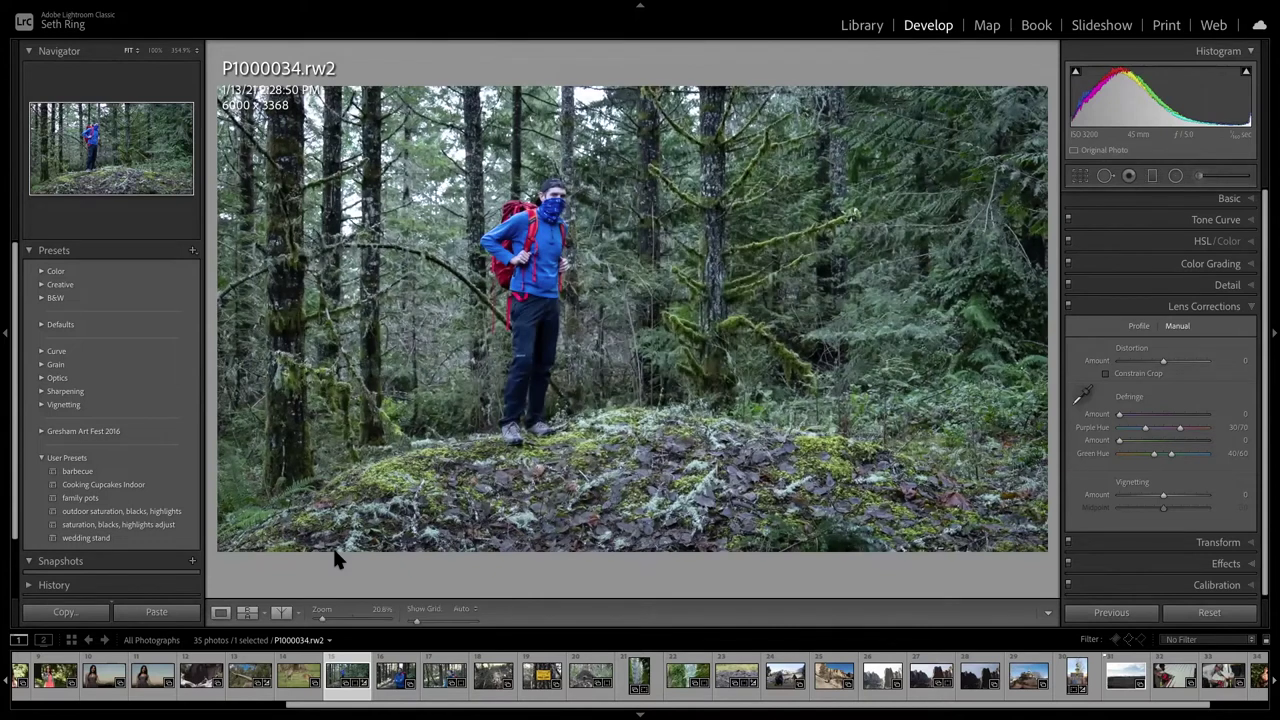
key("backslash")
key("backslash")
key("backslash")
key("backslash")
key("backslash")
key("backslash")
key("backslash")
key("backslash")
key("backslash")
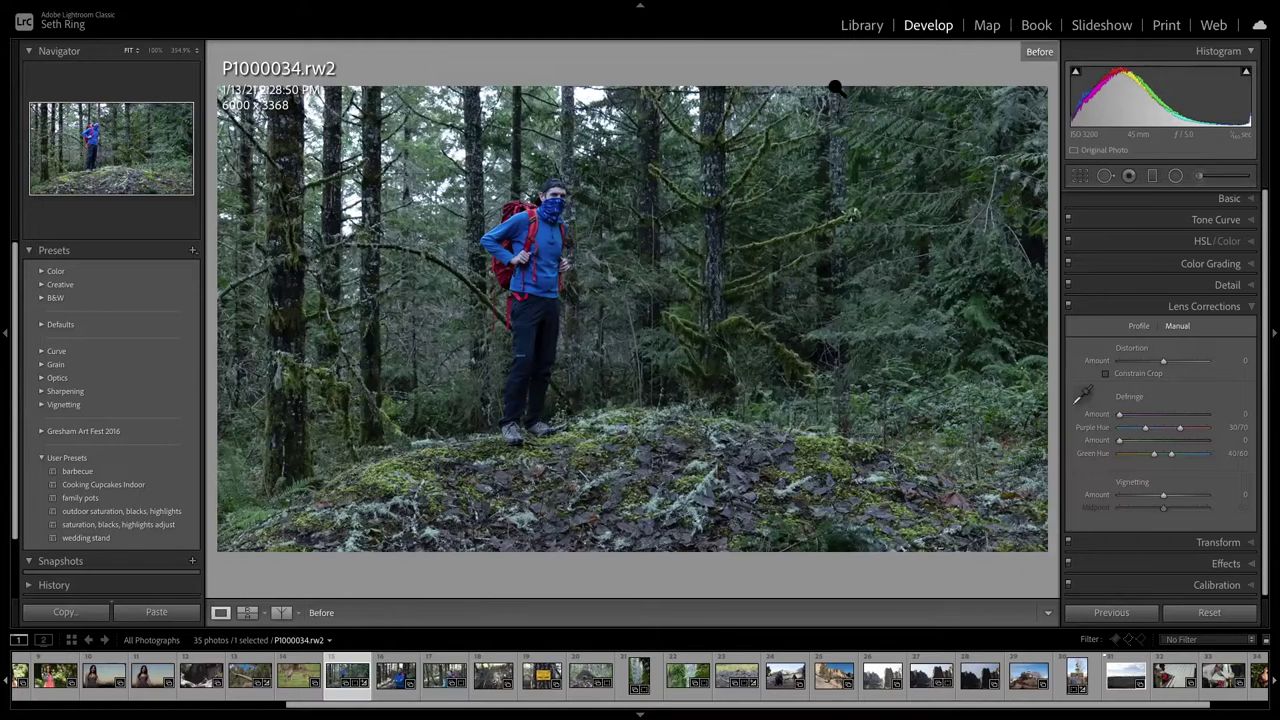
Open P1000034 in the Library's Loupe view and add the Zoom control to the toolbar.
left_click(1048, 613)
left_click(970, 620)
key("e")
left_click(1048, 613)
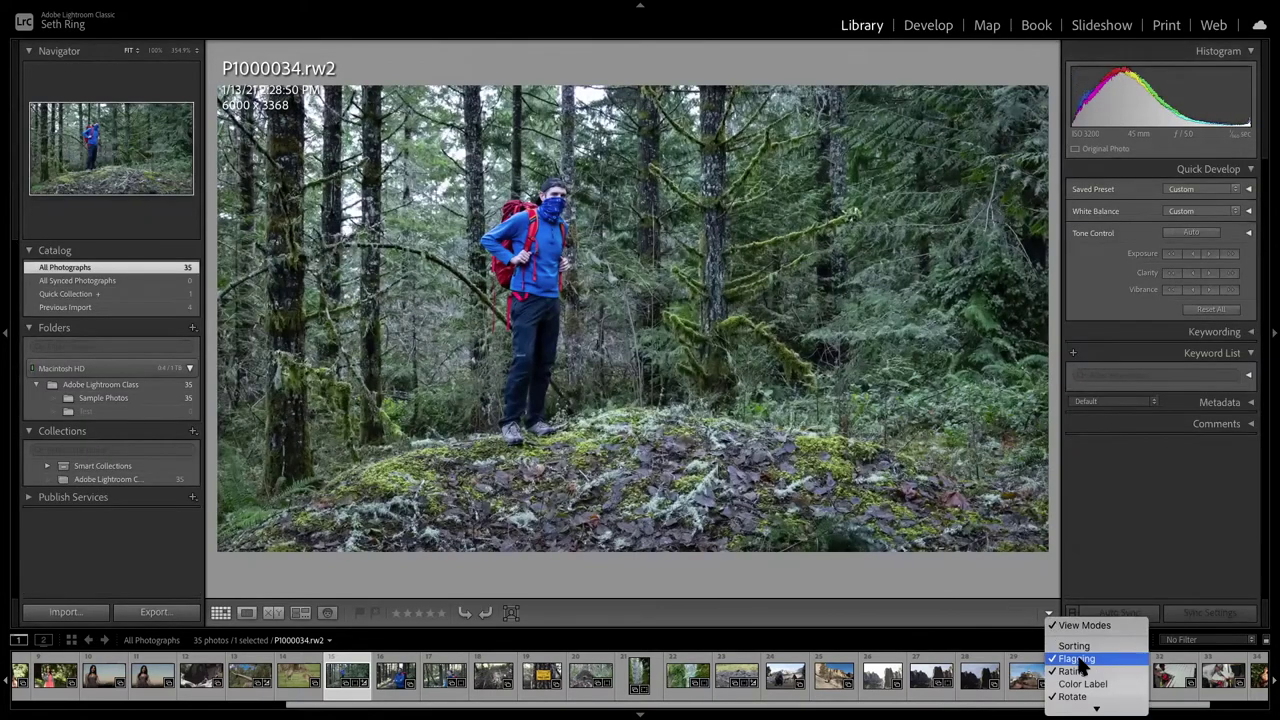
mouse_move(1096, 706)
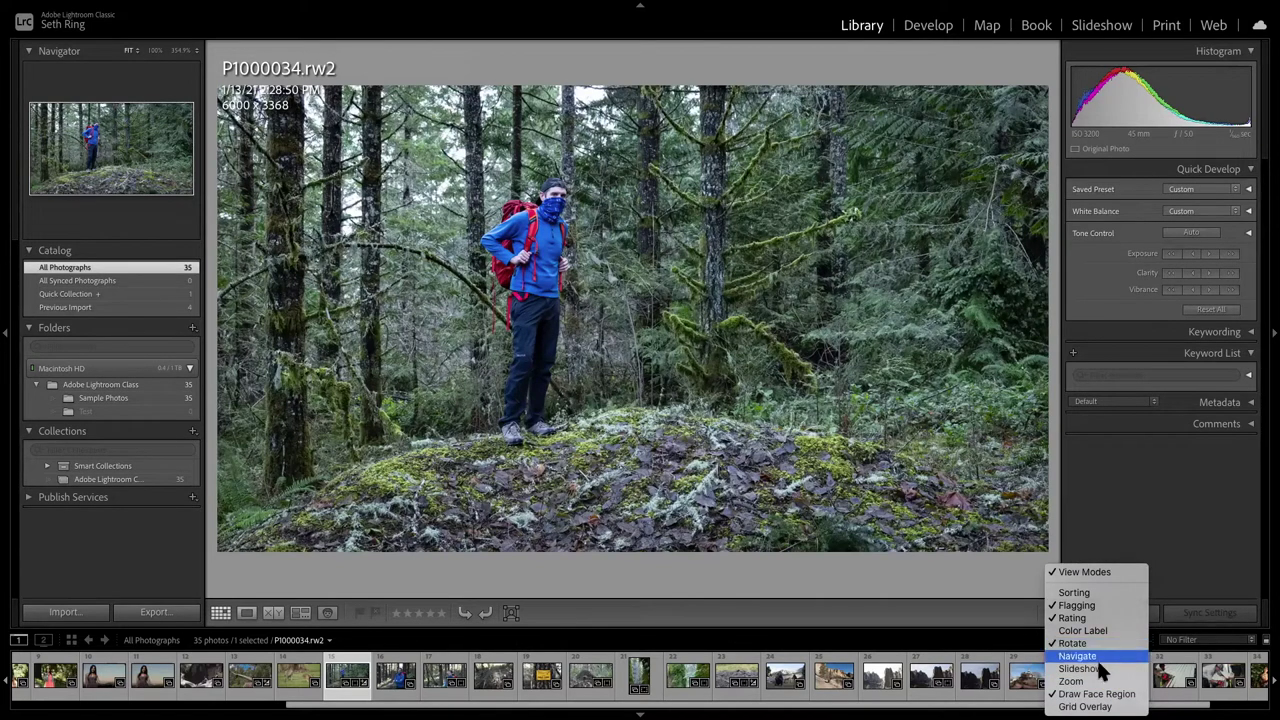
left_click(1070, 681)
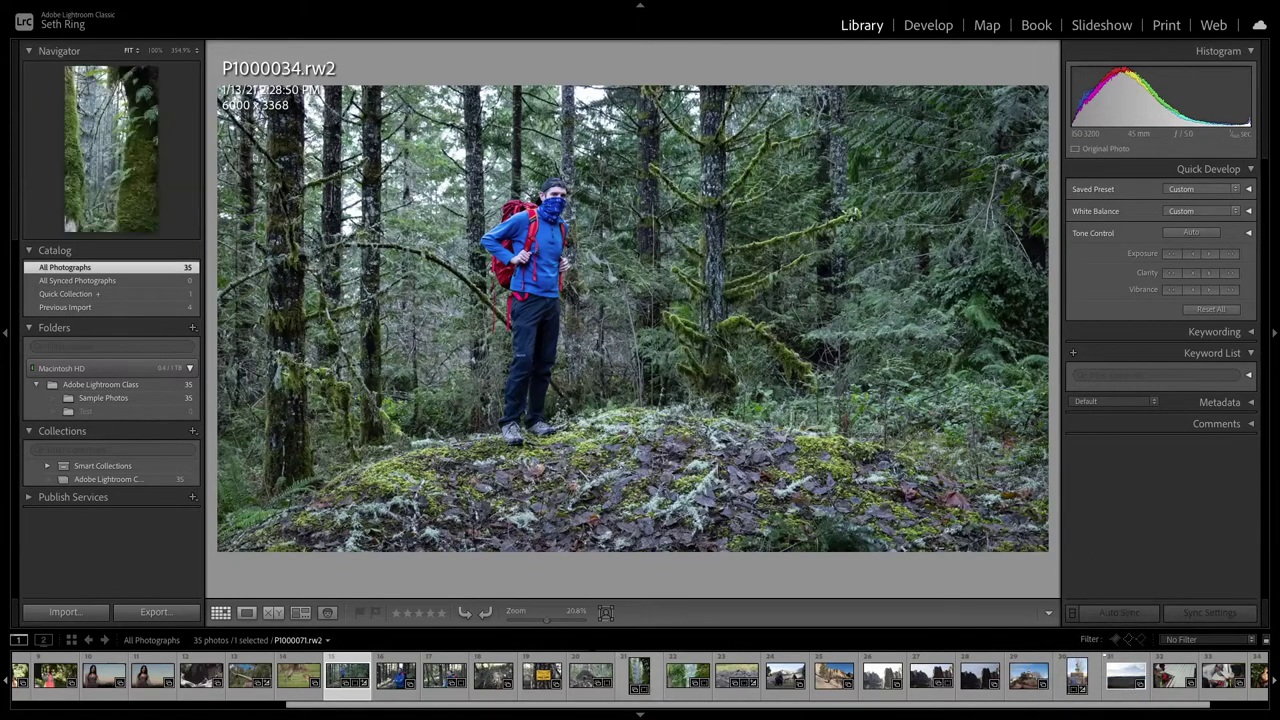
Zoom P1000034 out to about 6% and in to about 75% with the Zoom slider, and return to the Grid view.
left_click_drag(516, 615, 487, 620)
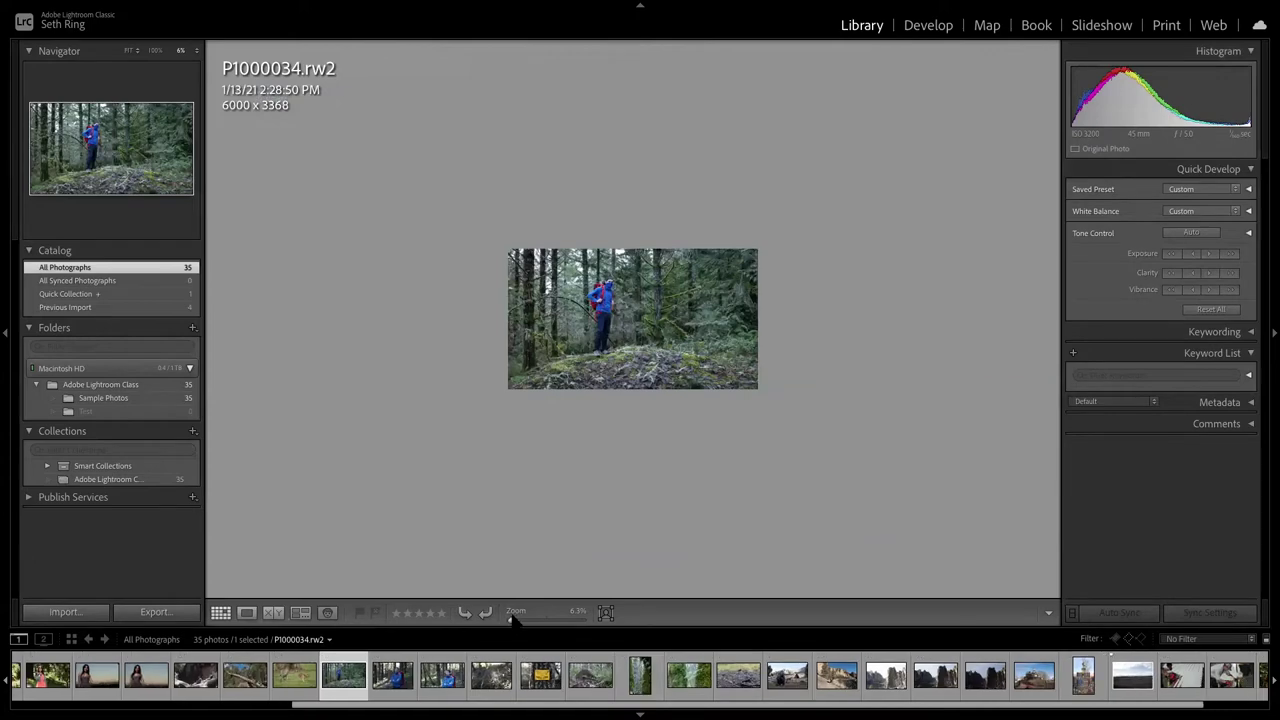
left_click_drag(512, 618, 536, 620)
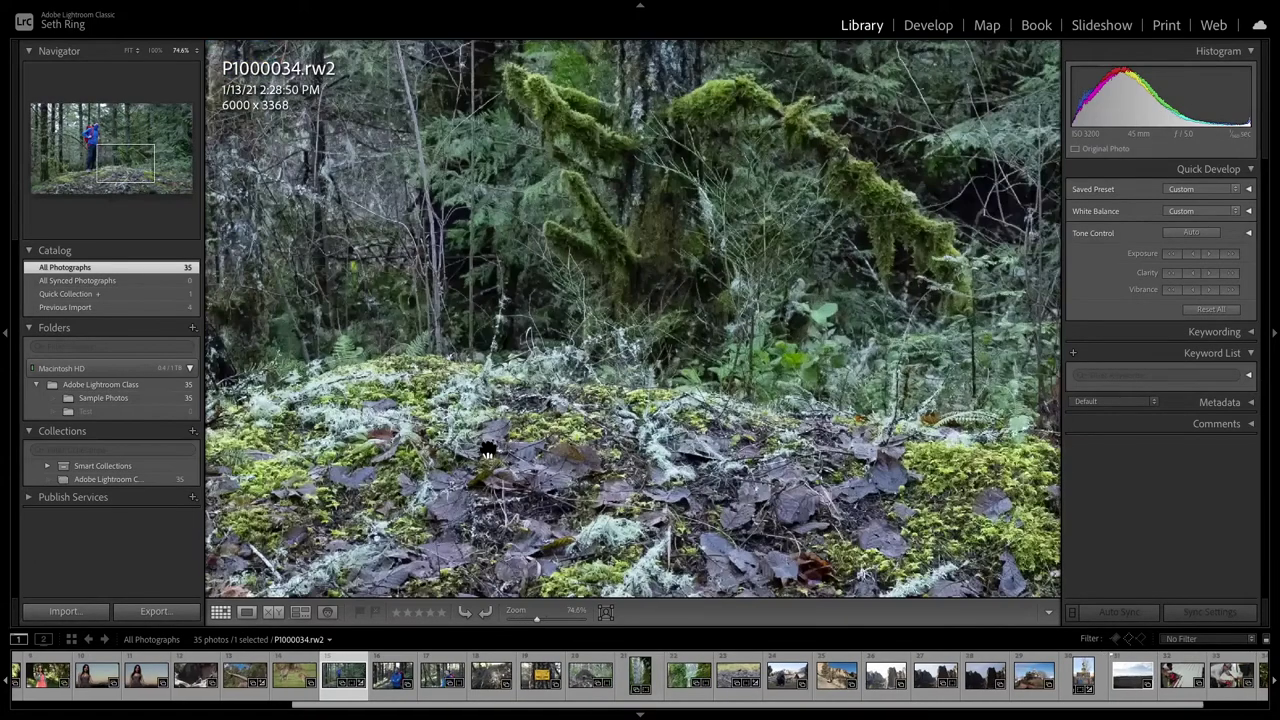
key("g")
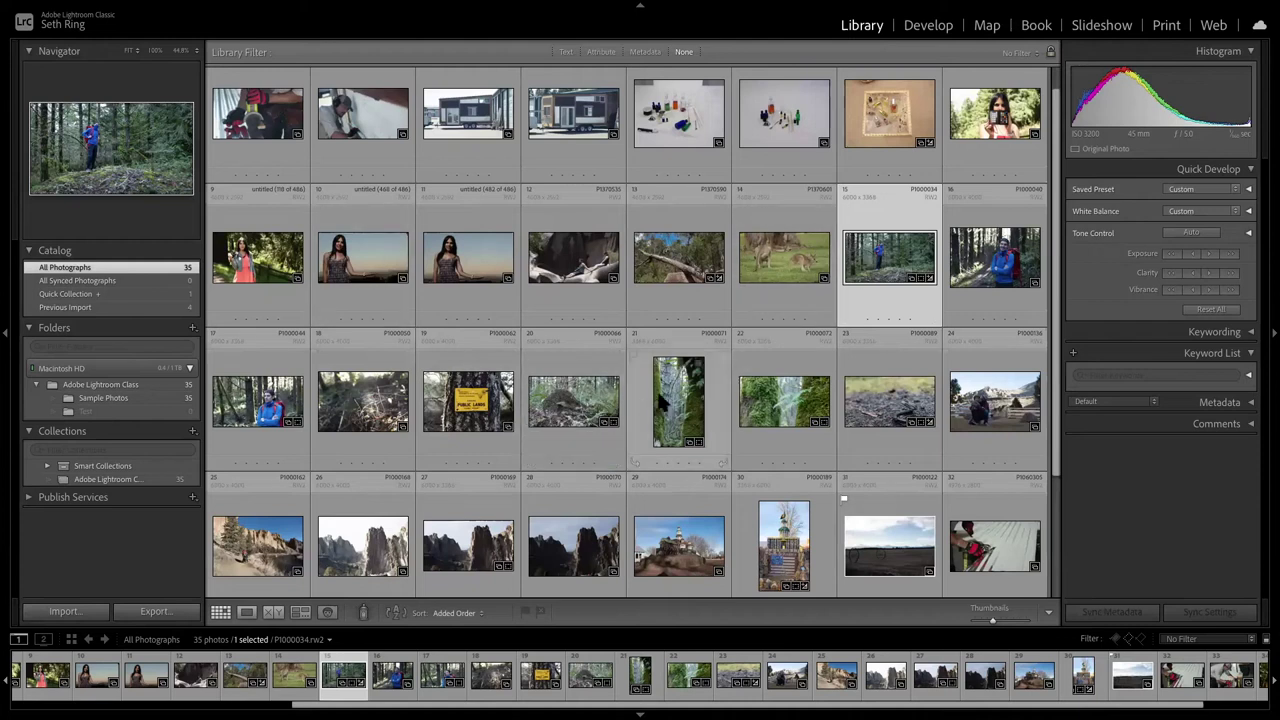
Open untitled (118 of 486).RW2 in Loupe view, alternate between the fitted and magnified view, and return to the grid.
left_click(256, 270)
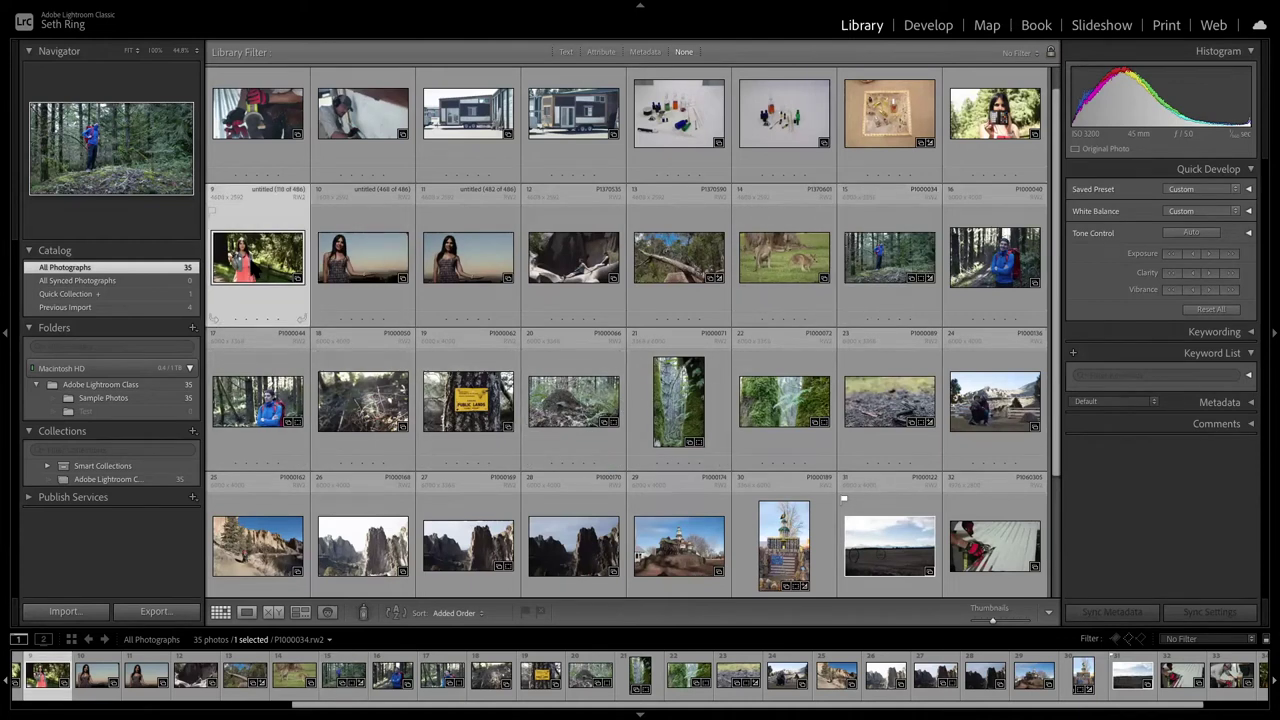
double_click(250, 255)
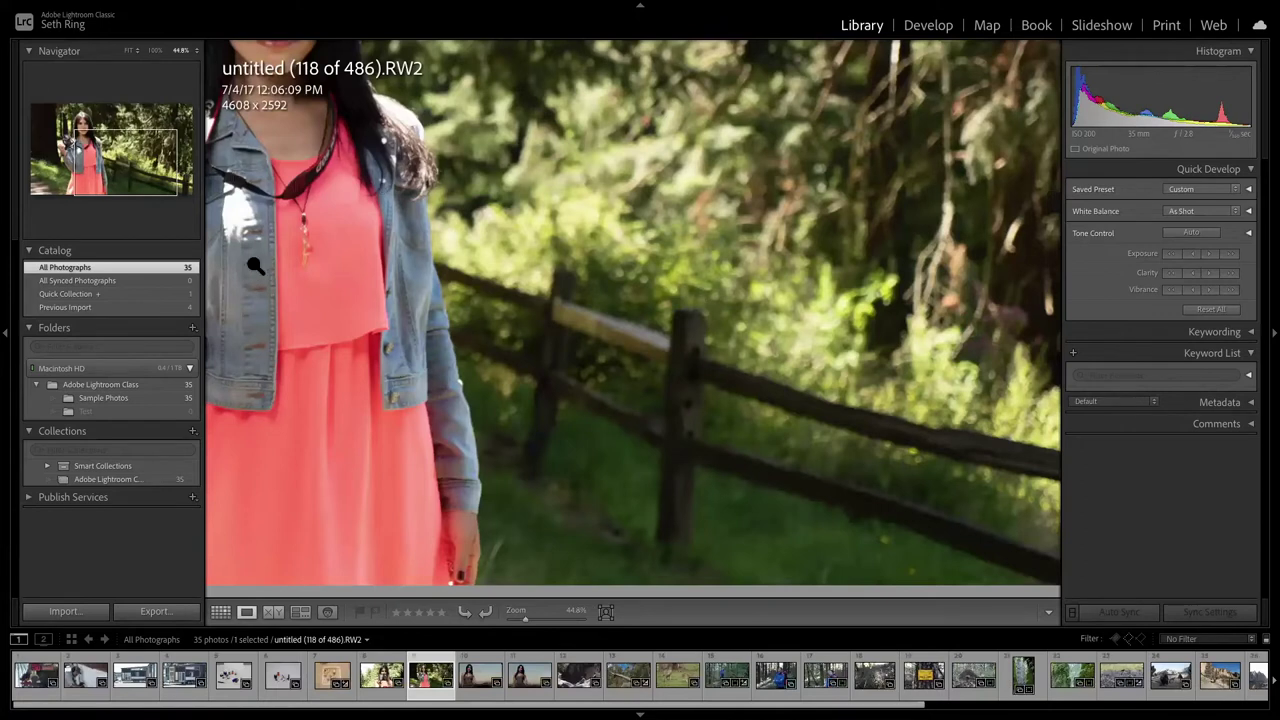
key("g")
key("e")
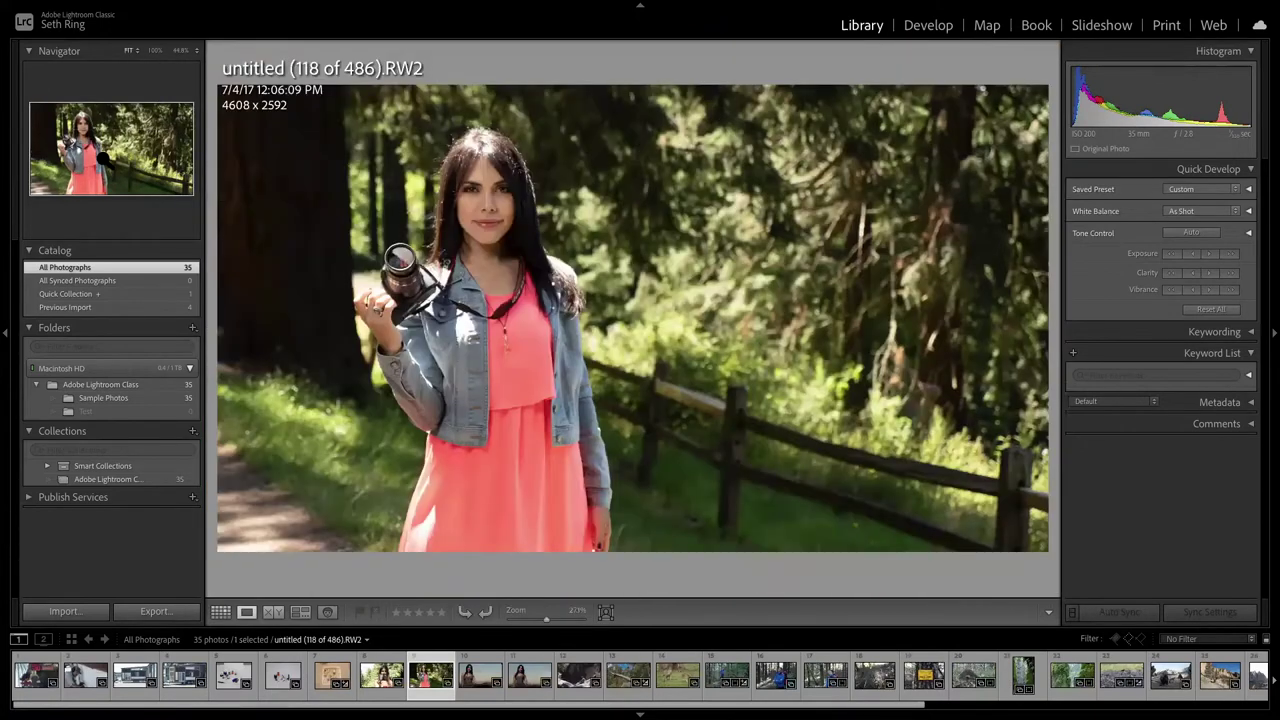
key("z")
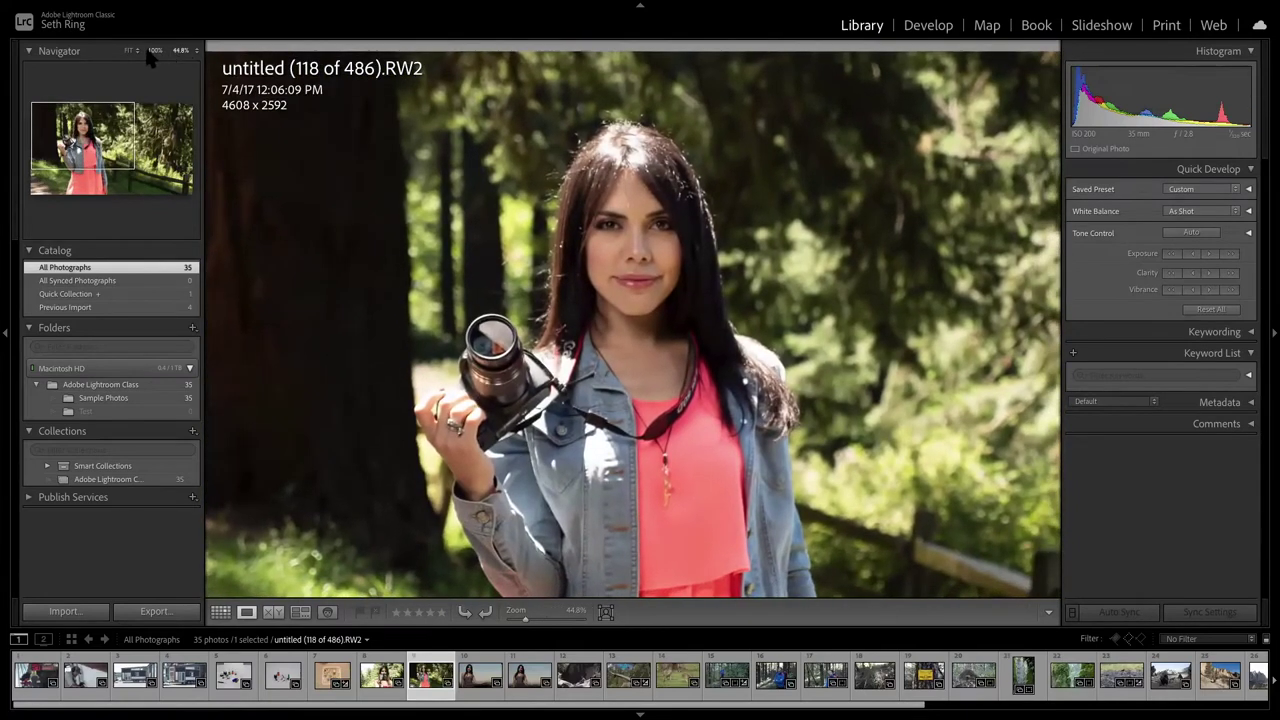
key("z")
key("g")
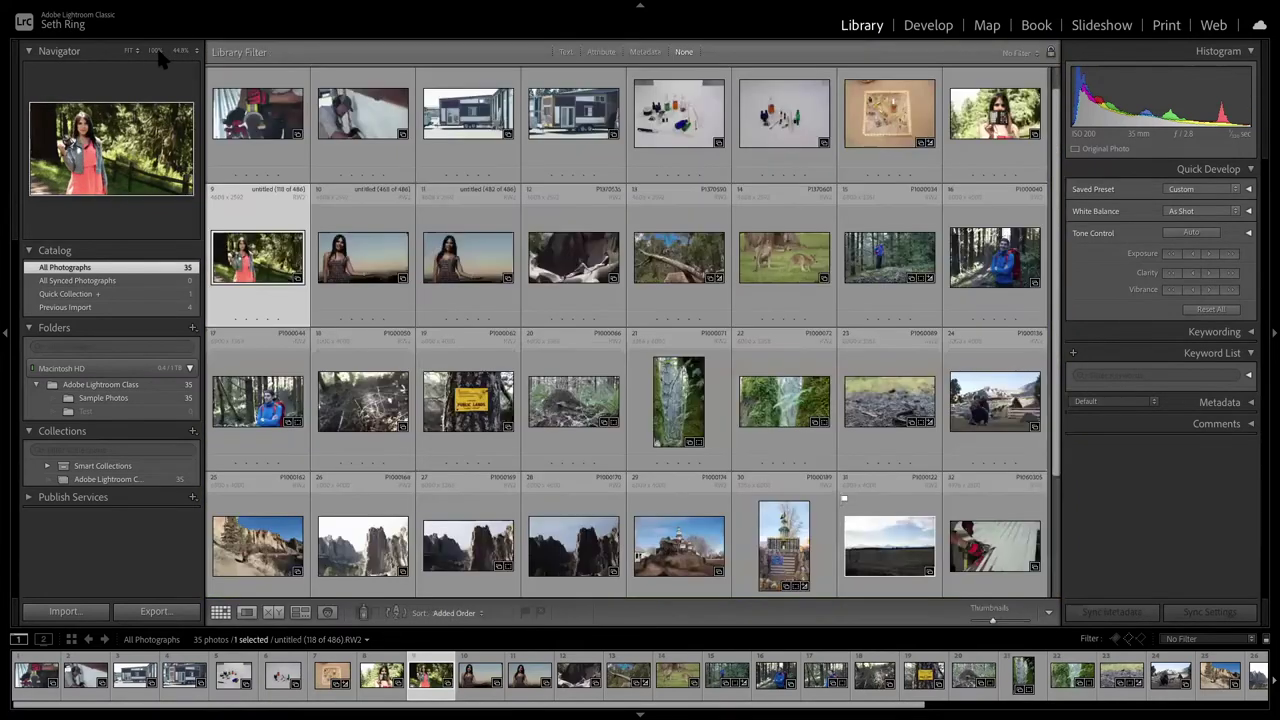
View untitled (118 of 486).RW2 at Fit and at 100%, and move the magnified area across the photo using the Navigator preview.
left_click(155, 52)
left_click(138, 52)
left_click(146, 50)
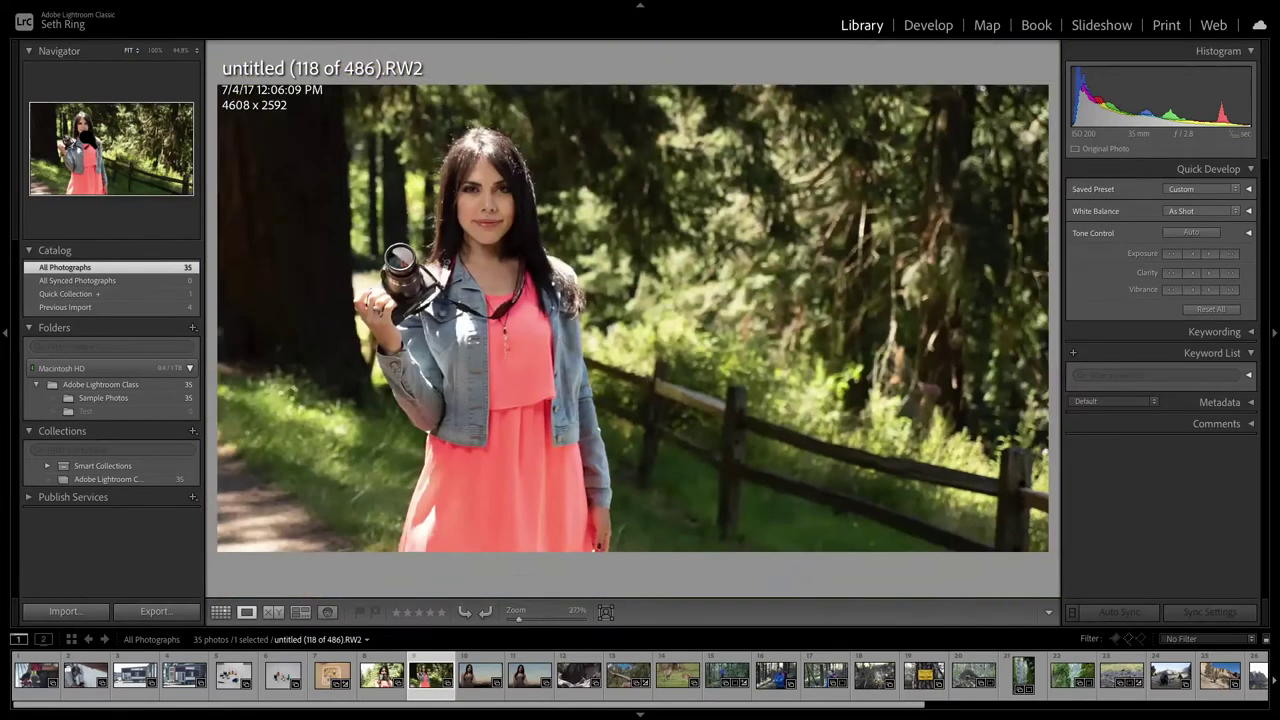
left_click(87, 132)
left_click(105, 180)
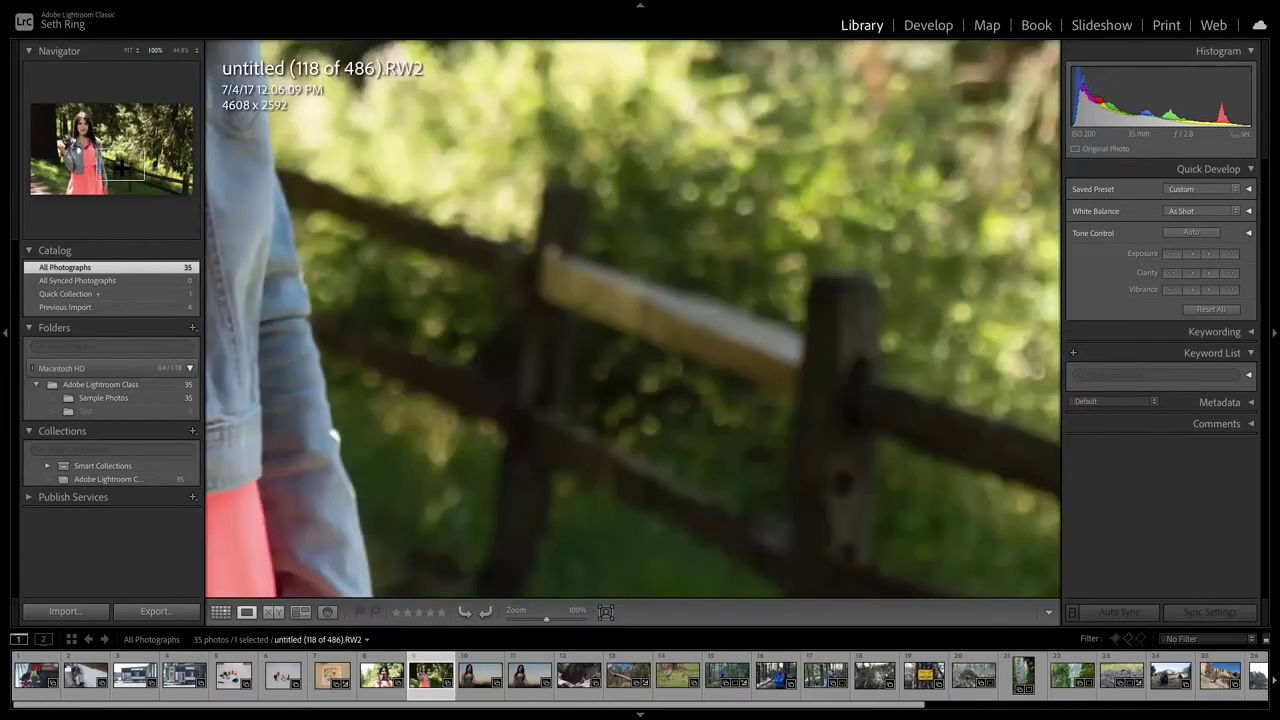
left_click_drag(105, 180, 132, 150)
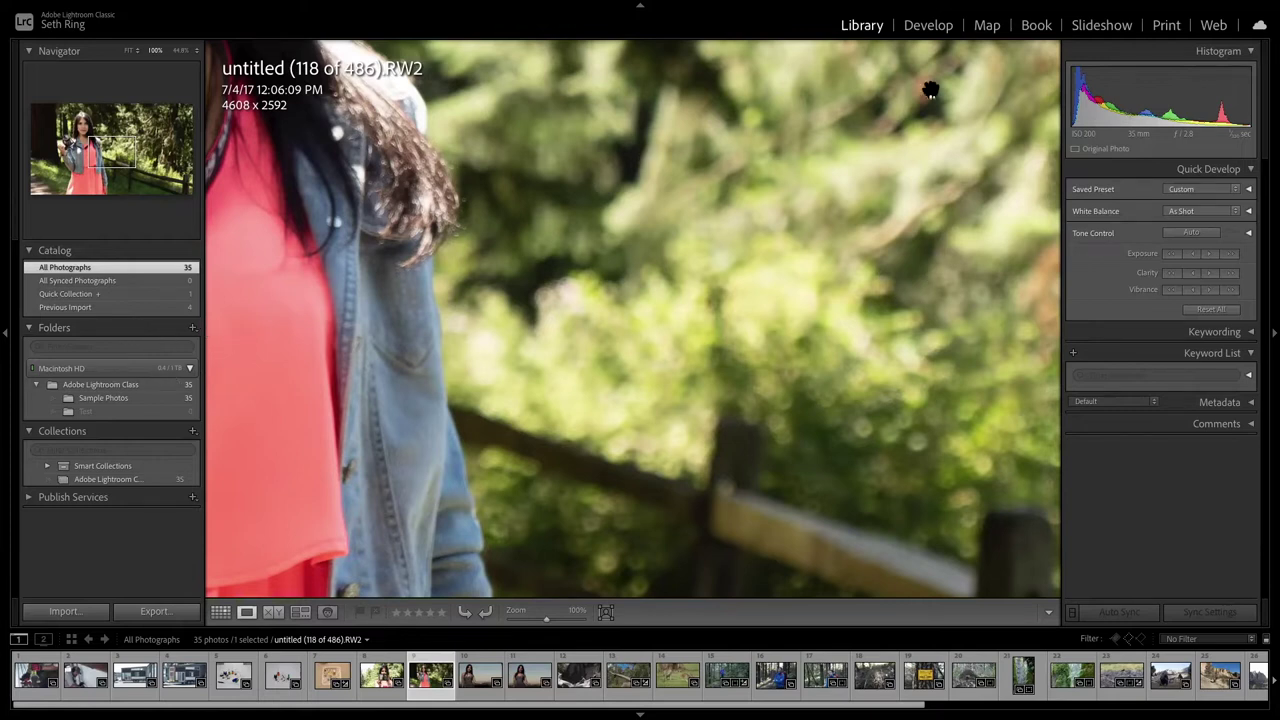
Show the whole photo in the Develop module and expand the Color preset group to preview its presets.
left_click(946, 26)
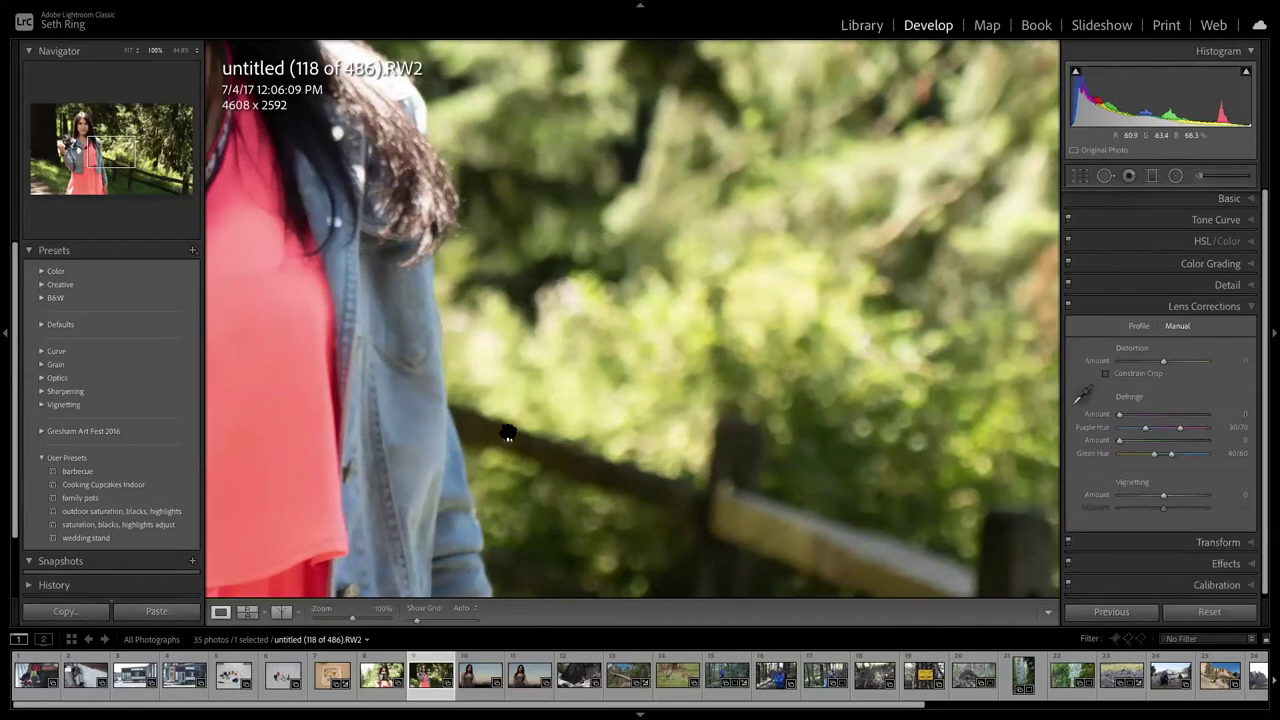
left_click(412, 538)
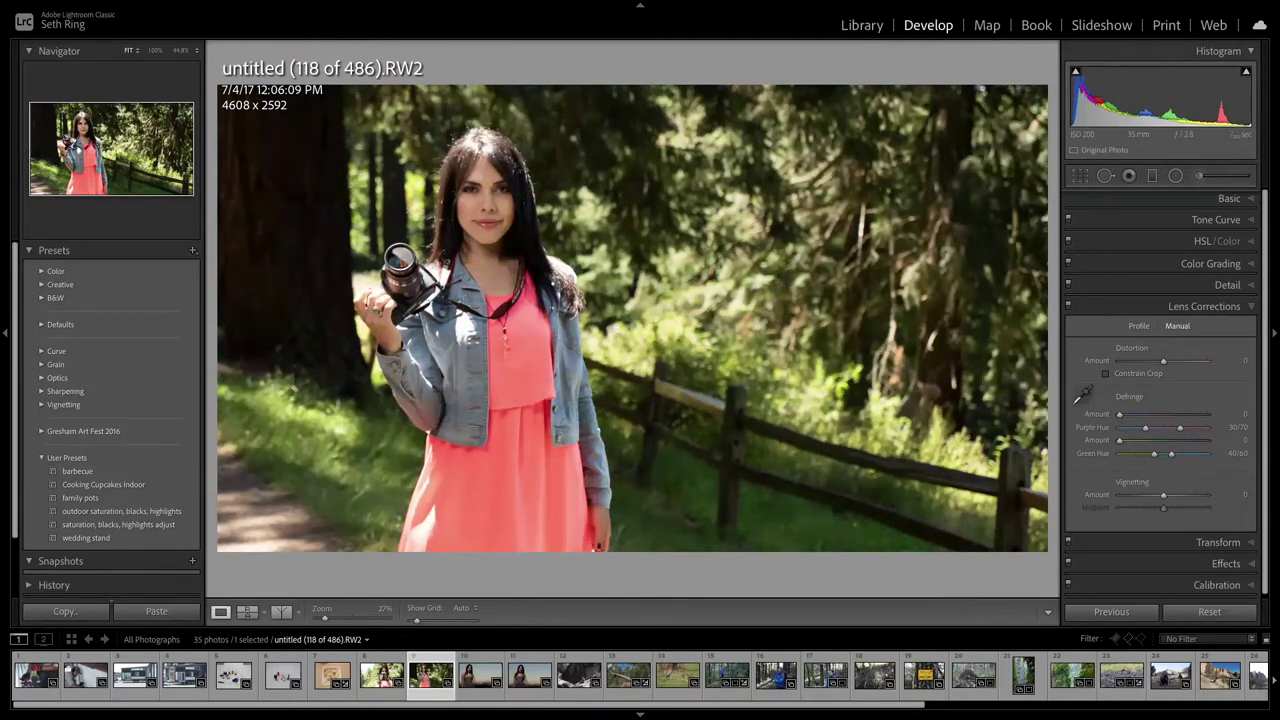
left_click(41, 271)
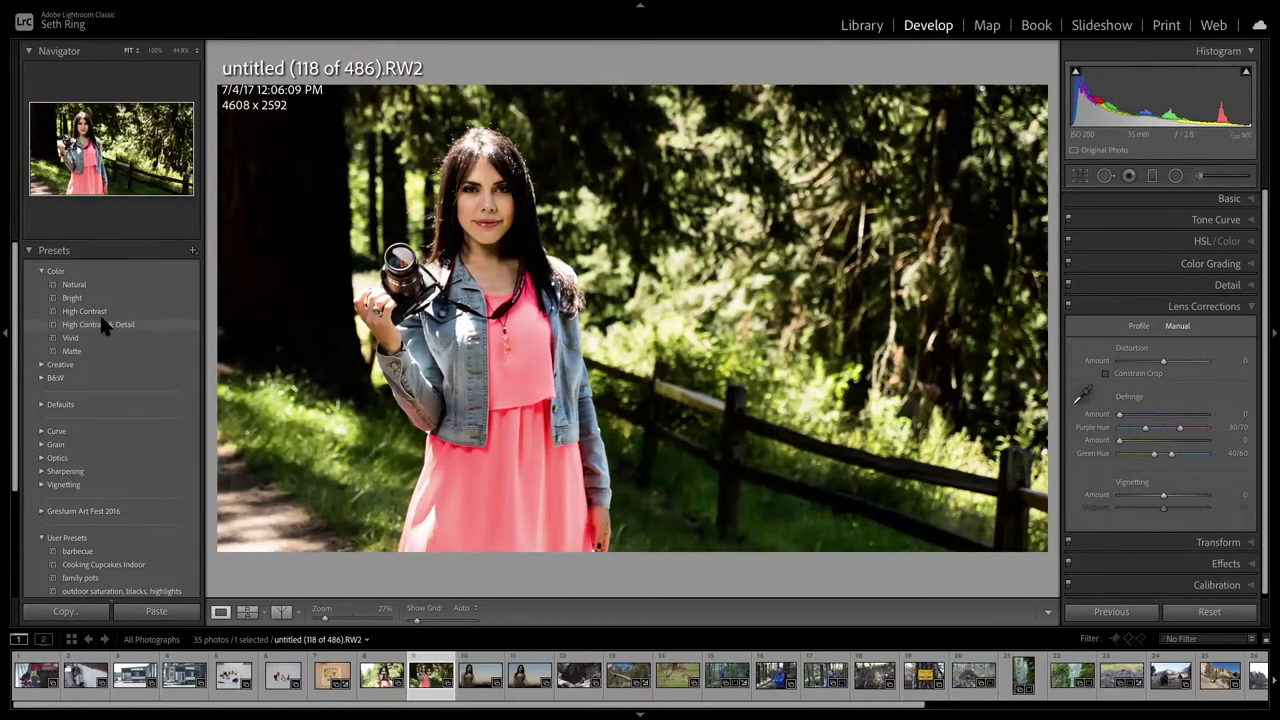
scroll(110, 495, "down", 2)
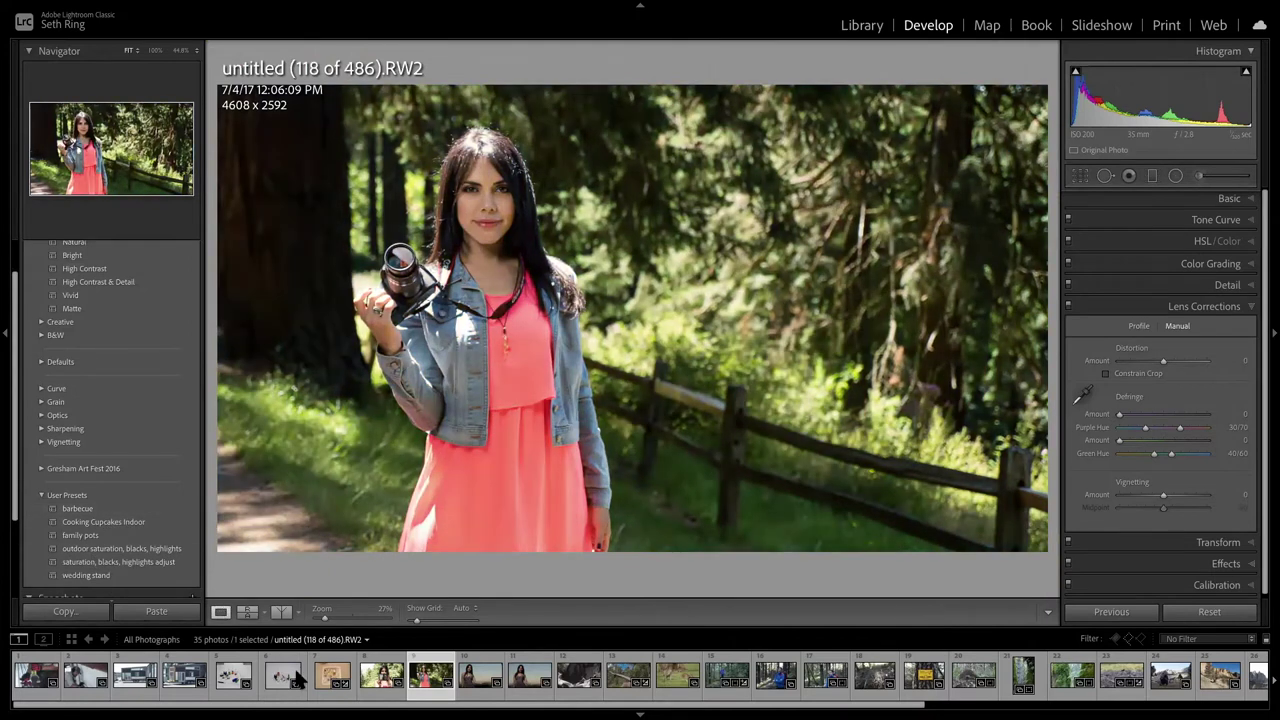
Select P1000034, review the settings a new Develop preset can include, and leave without creating one.
left_click(727, 678)
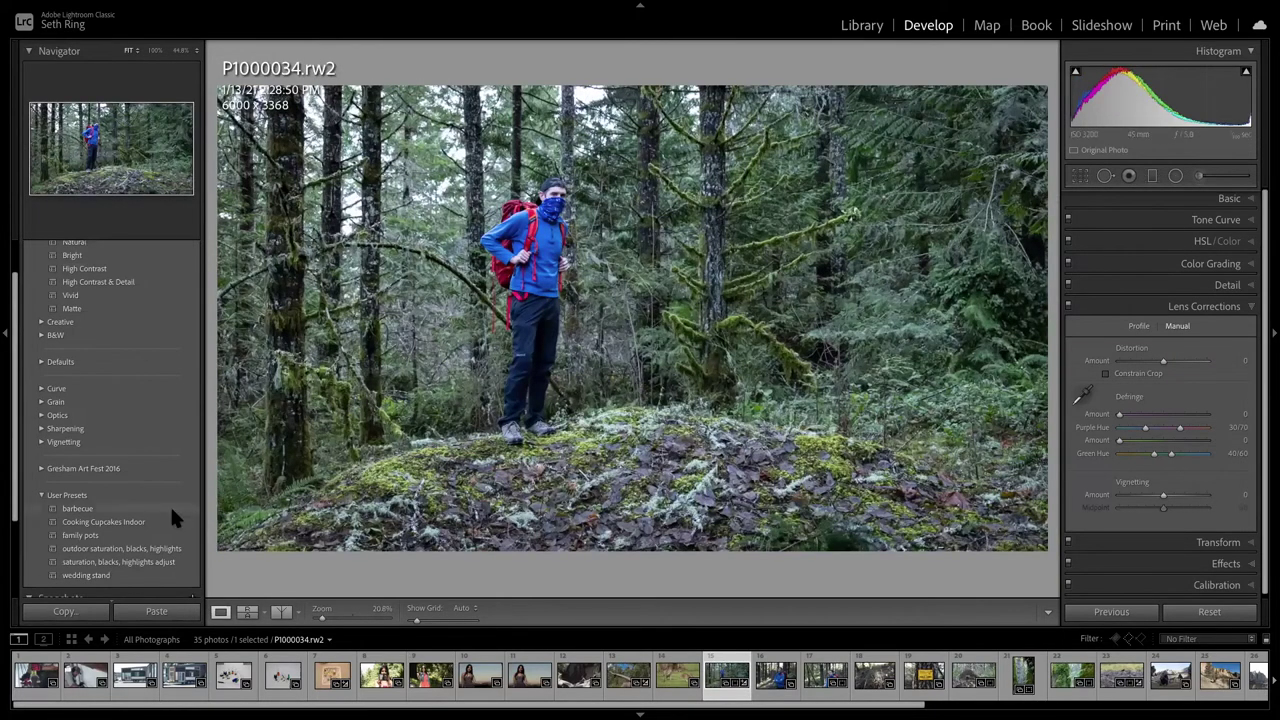
scroll(170, 504, "up", 1)
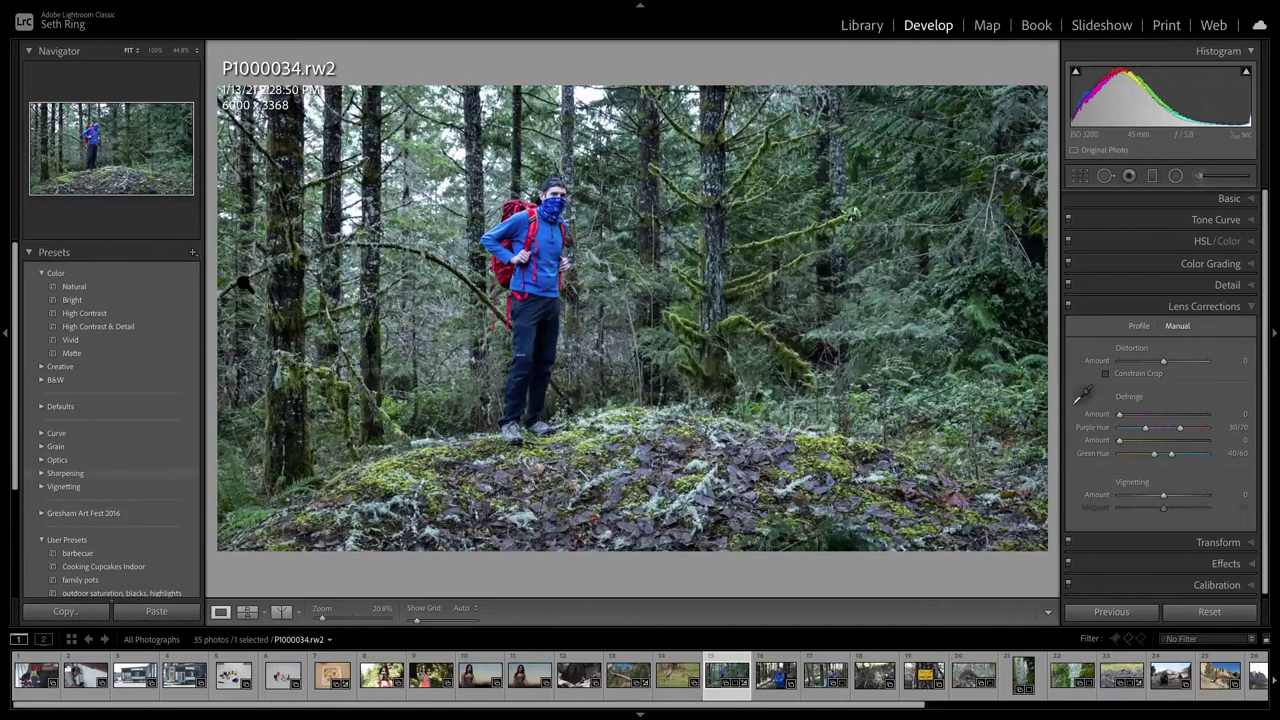
left_click(192, 251)
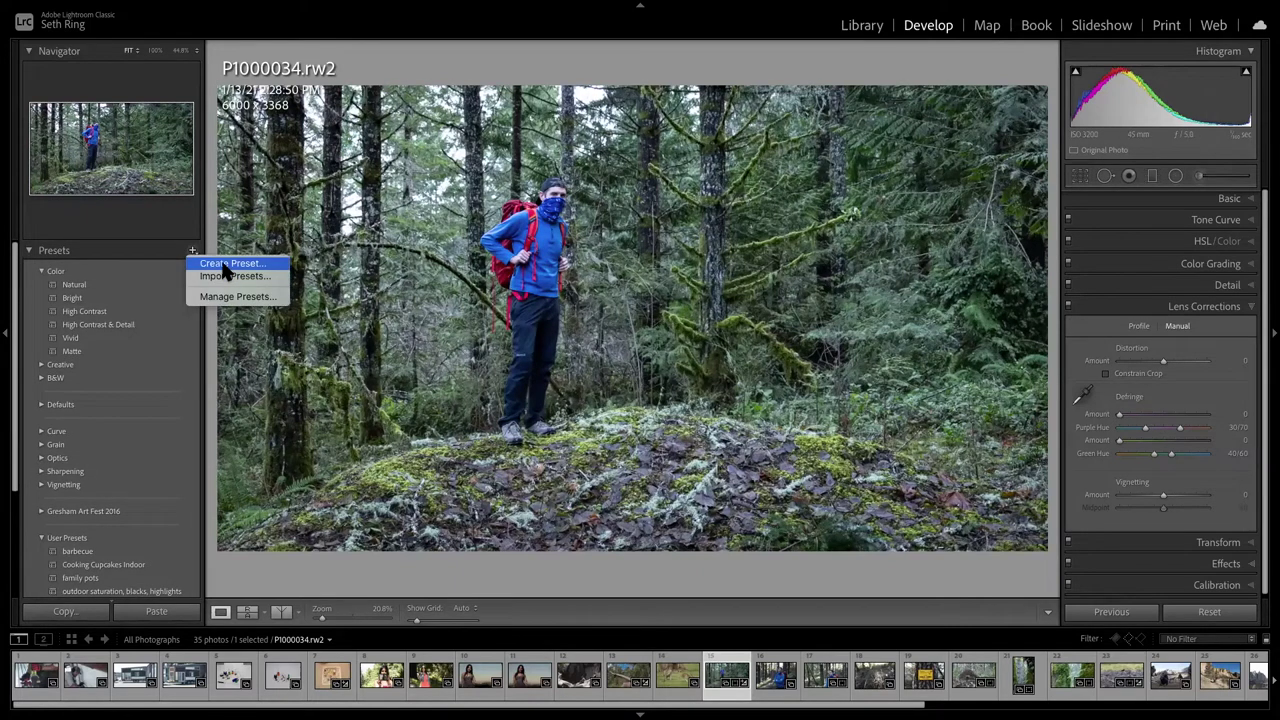
left_click(226, 264)
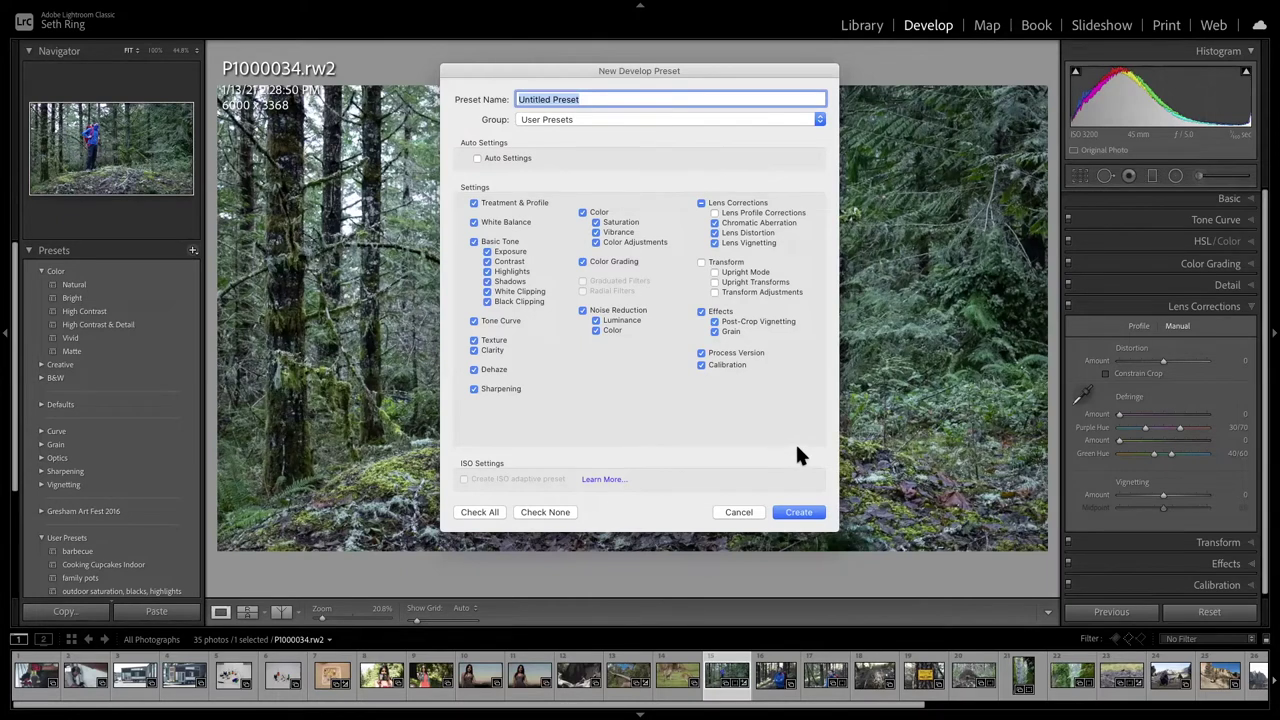
left_click(755, 513)
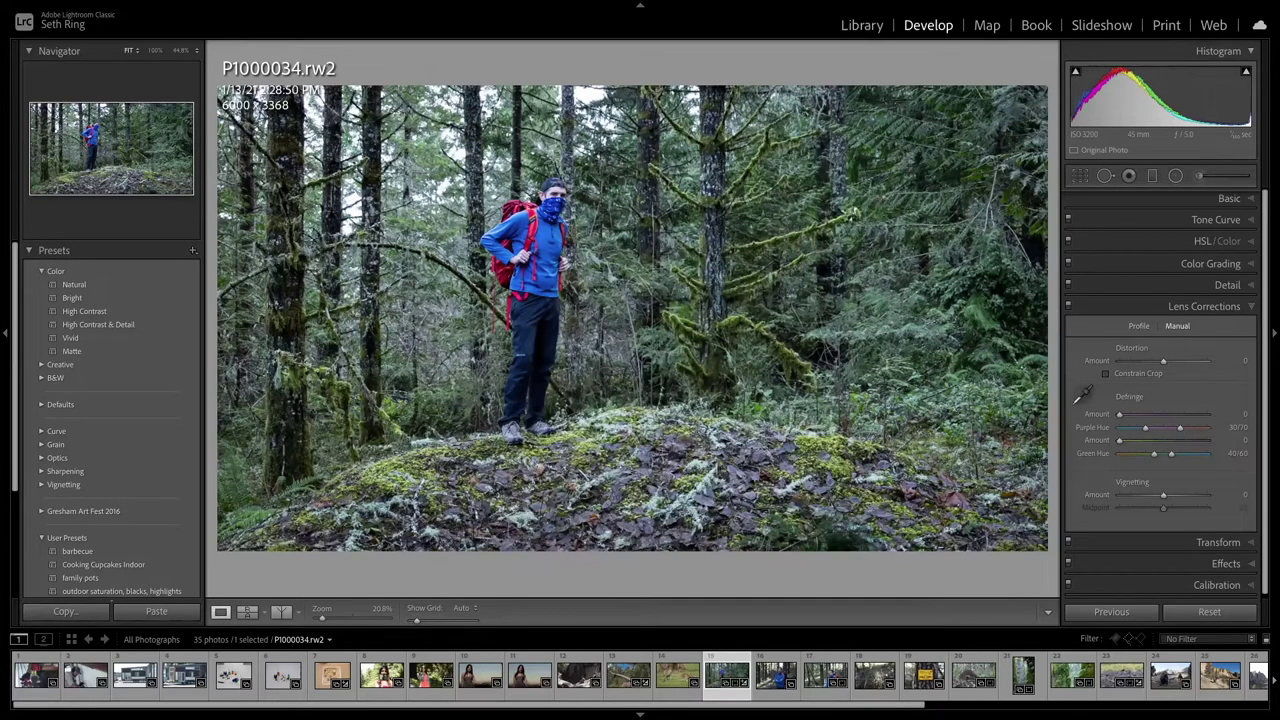
Look through the filmstrip photos, opening untitled (3 of 486).RW2, P1060305 and P1060308 in Develop.
left_click_drag(537, 700, 579, 694)
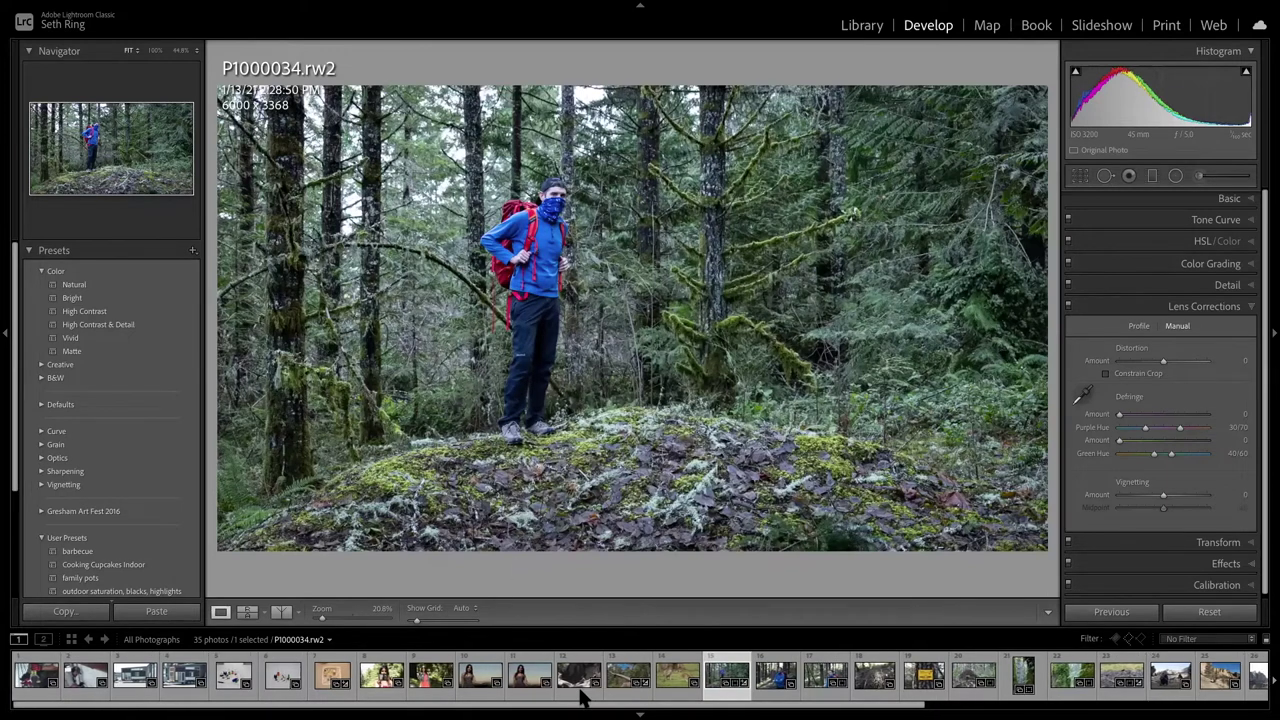
left_click(382, 677)
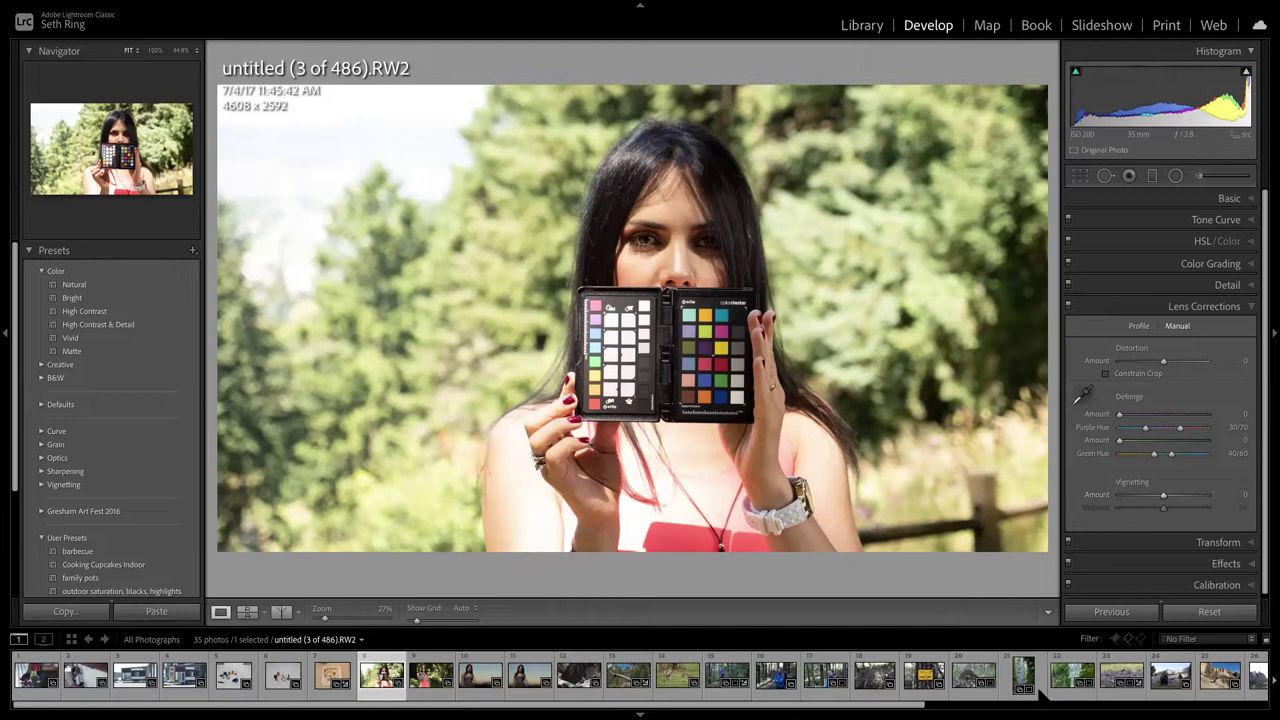
scroll(1035, 690, "down", 2)
scroll(1035, 690, "up", 2)
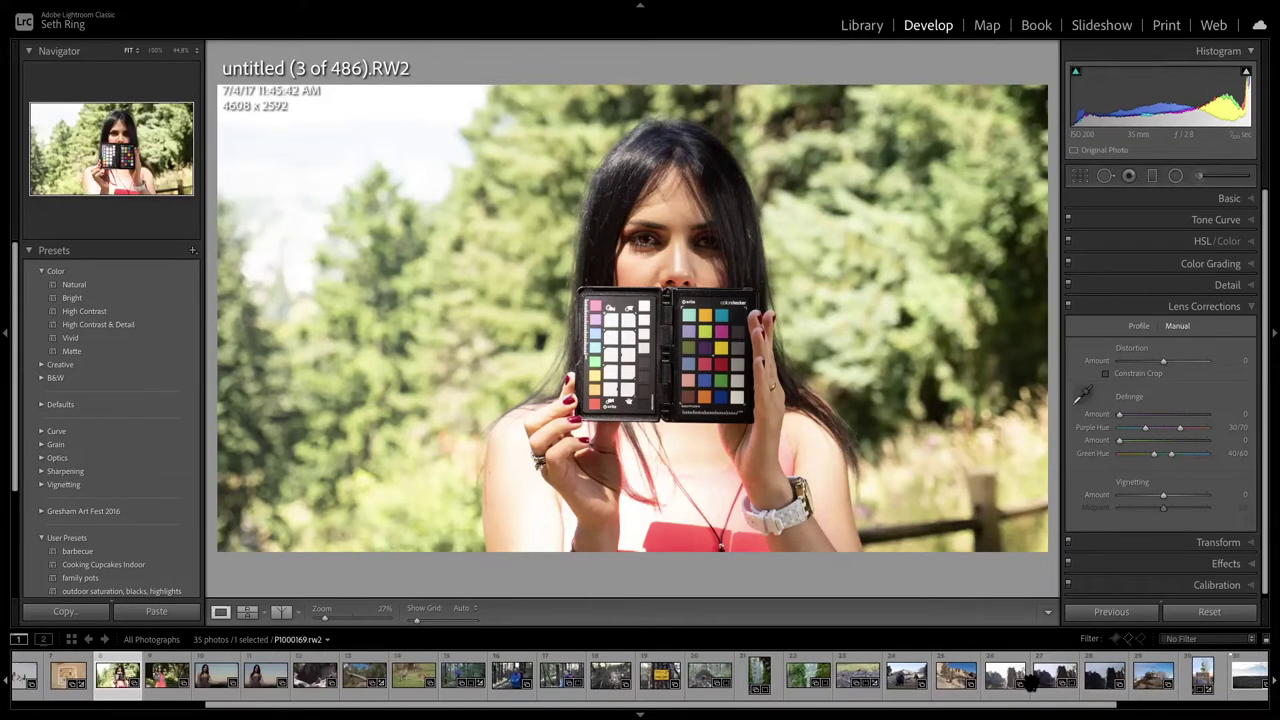
scroll(1043, 683, "up", 2)
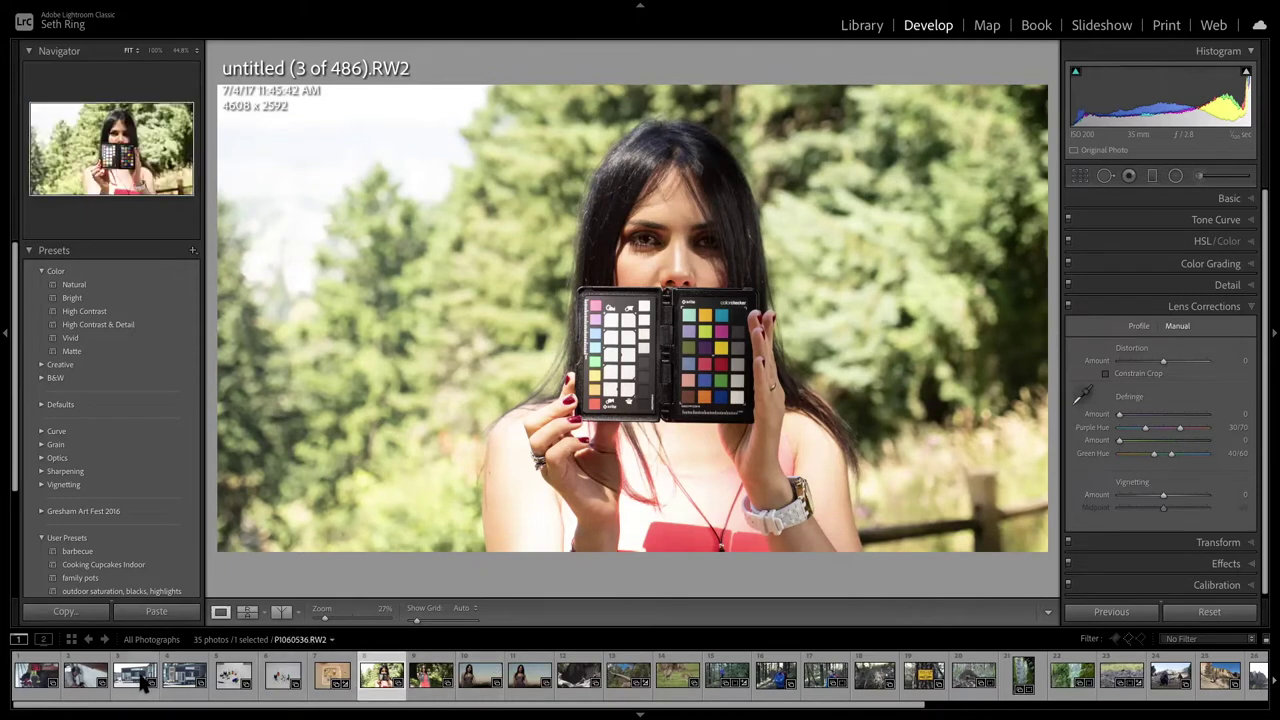
scroll(165, 683, "down", 2)
scroll(205, 676, "down", 3)
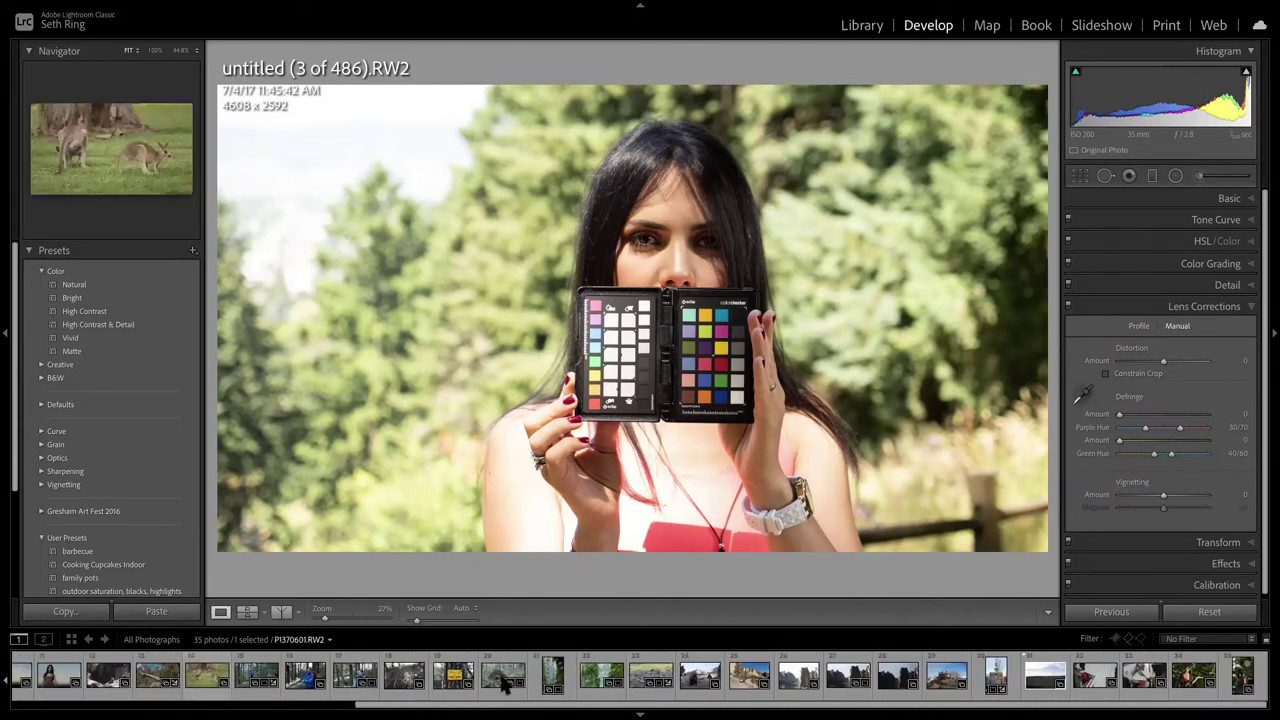
left_click(1097, 680)
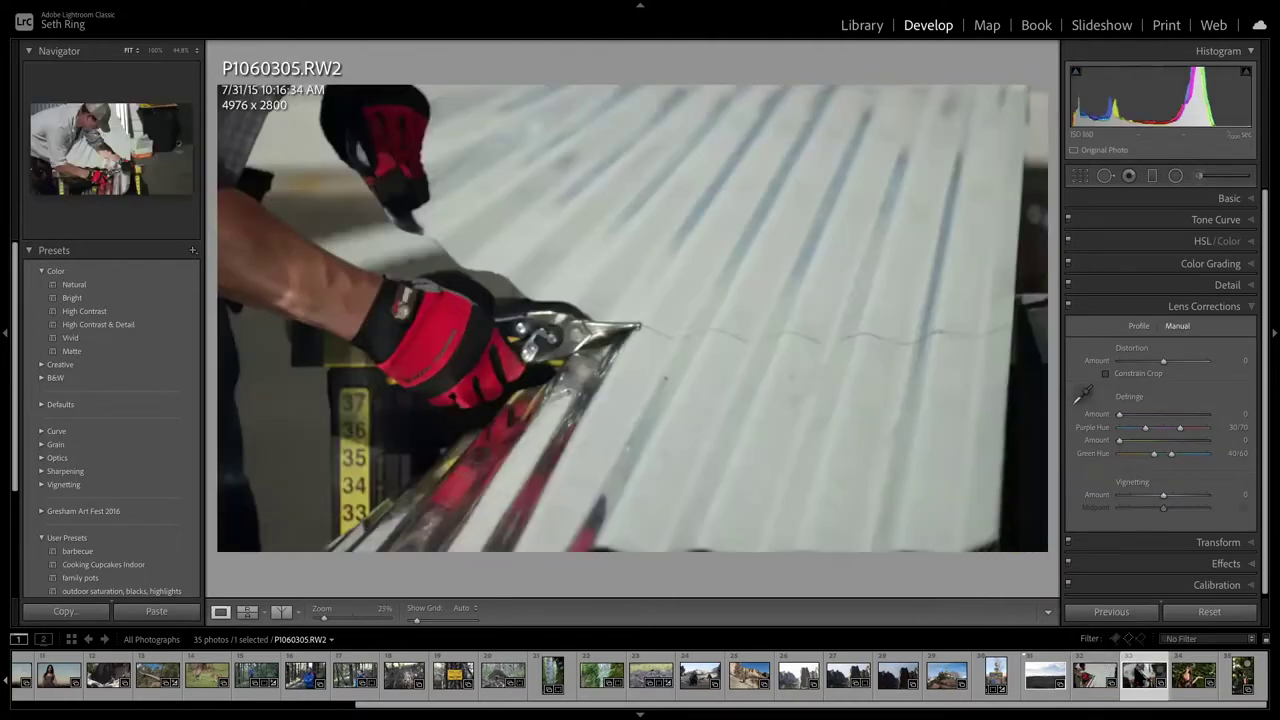
scroll(760, 682, "up", 5)
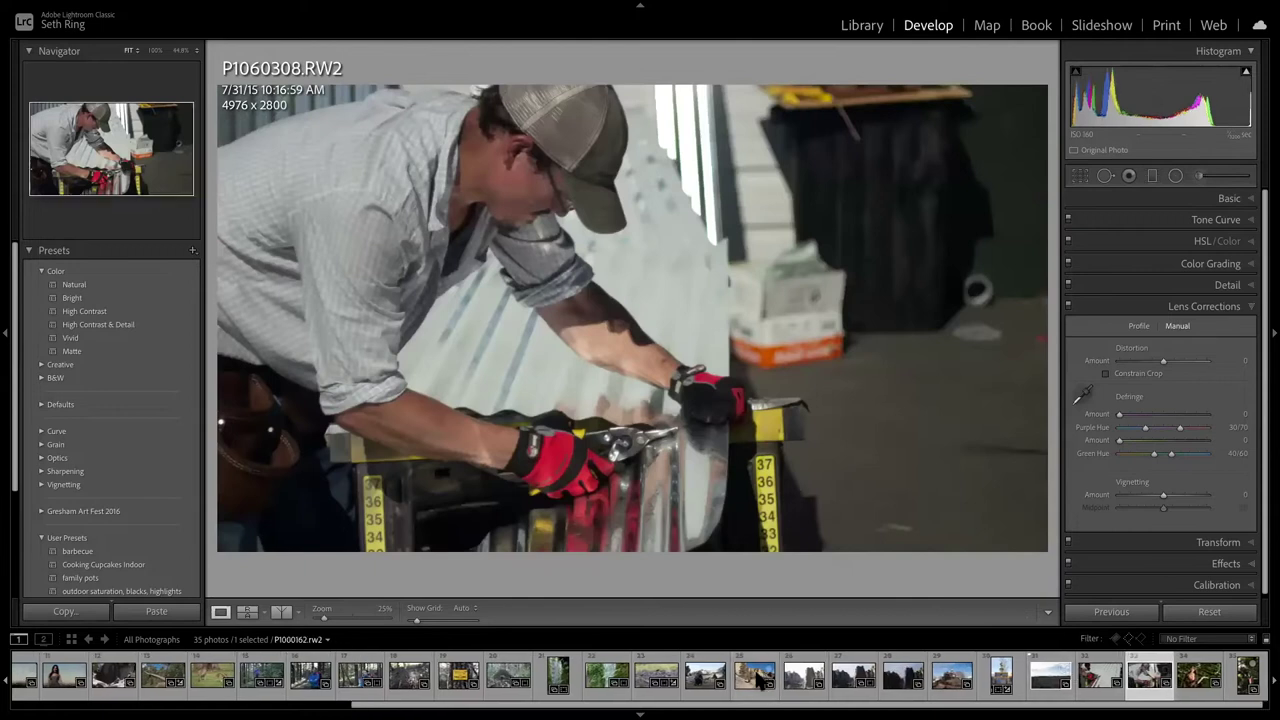
scroll(757, 681, "up", 2)
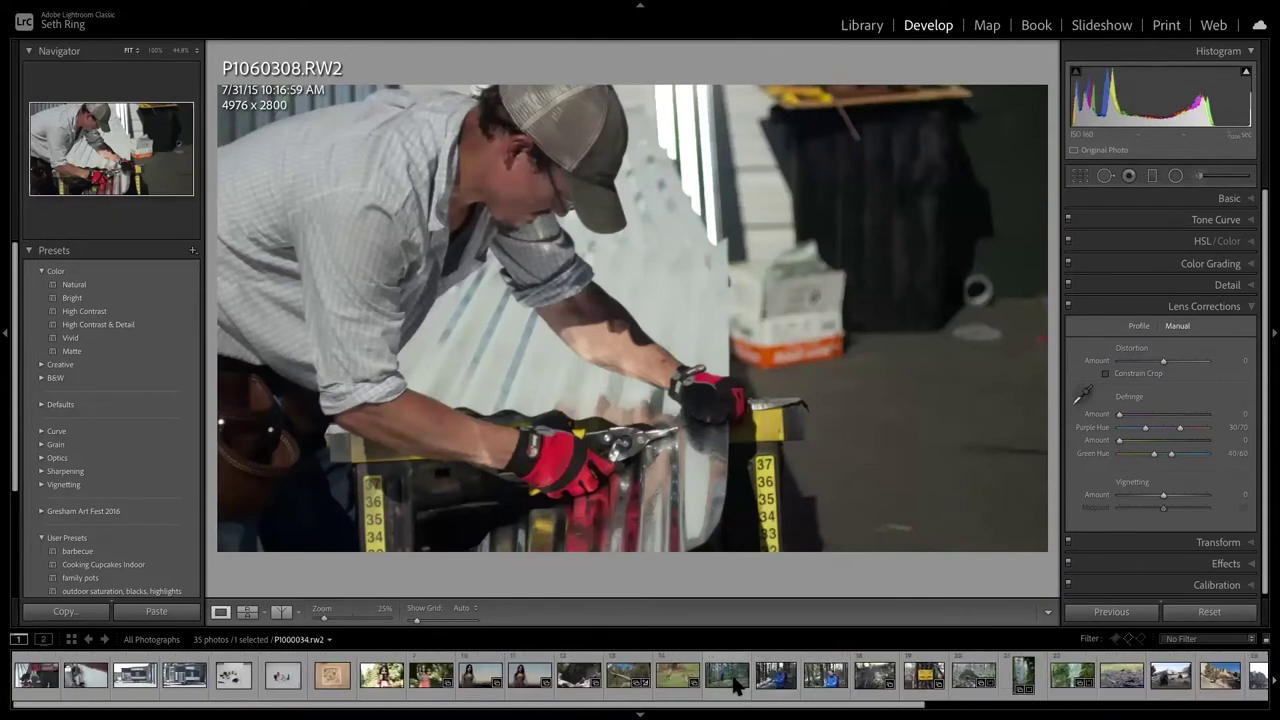
Select P1060284 as the main photo and add P1060305 and P1060308 to the selection.
left_click(22, 683)
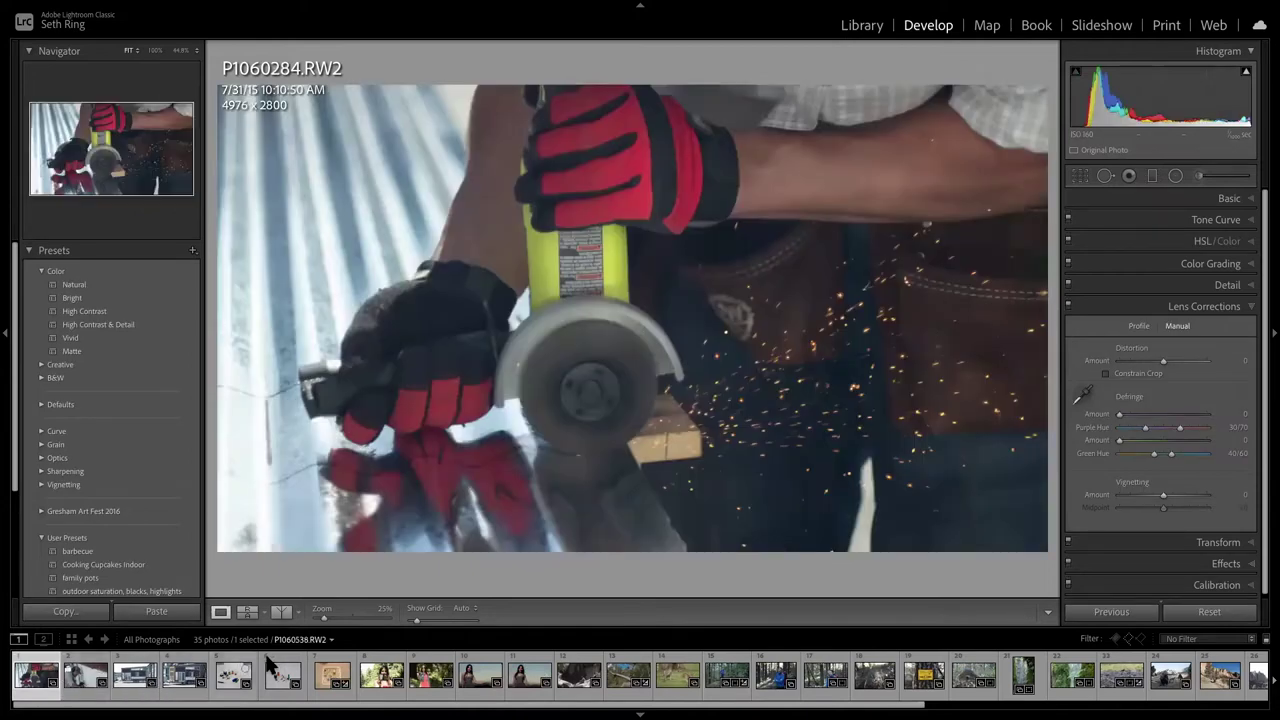
scroll(276, 663, "down", 6)
scroll(278, 660, "down", 4)
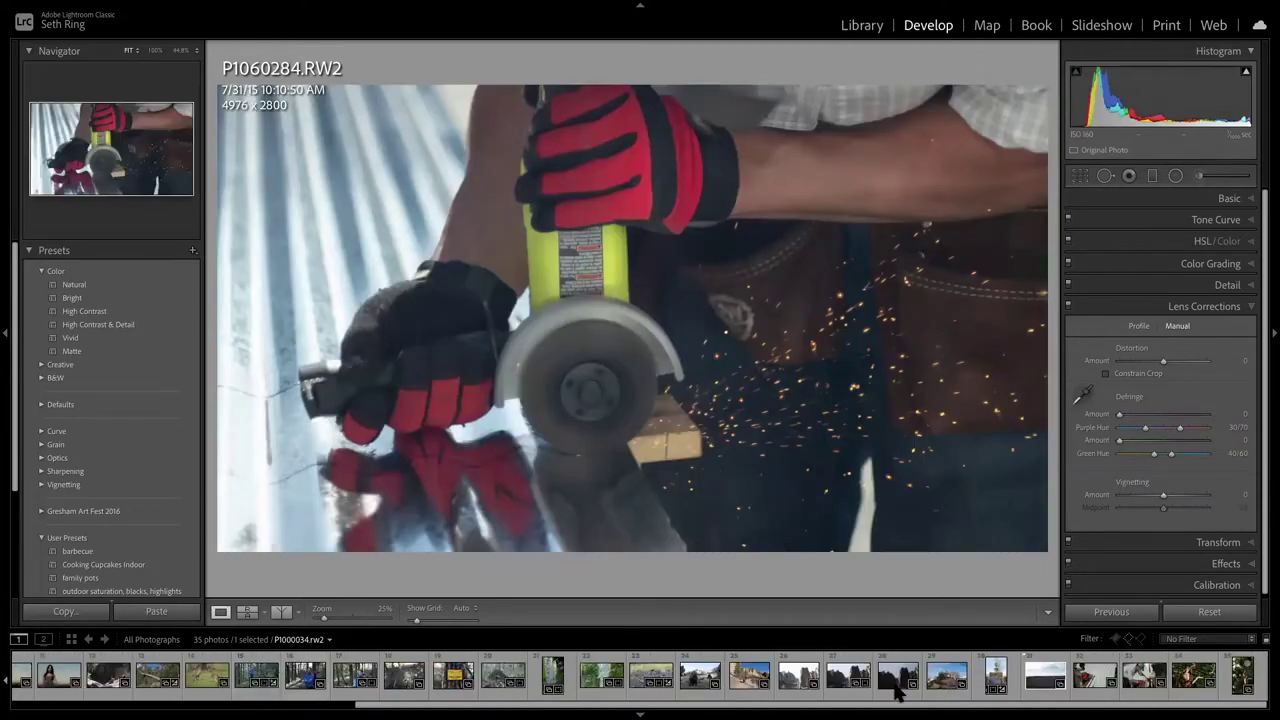
left_click(1100, 675, "ctrl")
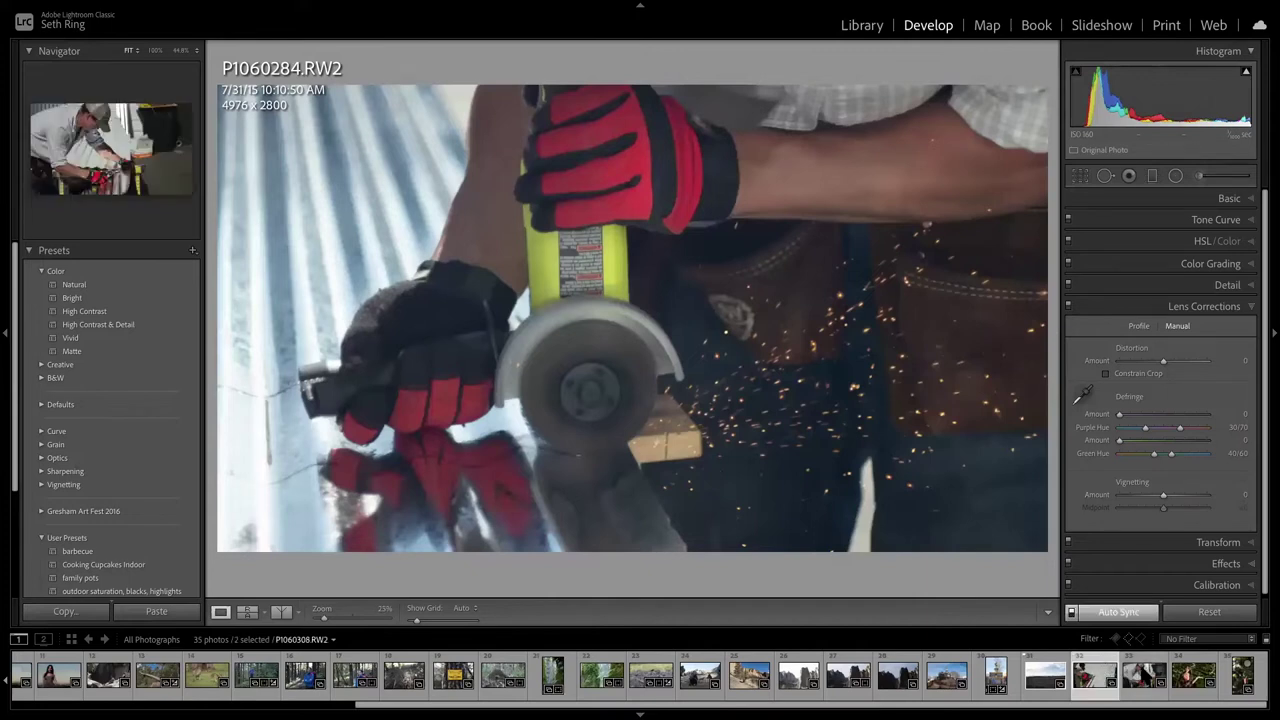
left_click(1145, 680, "ctrl")
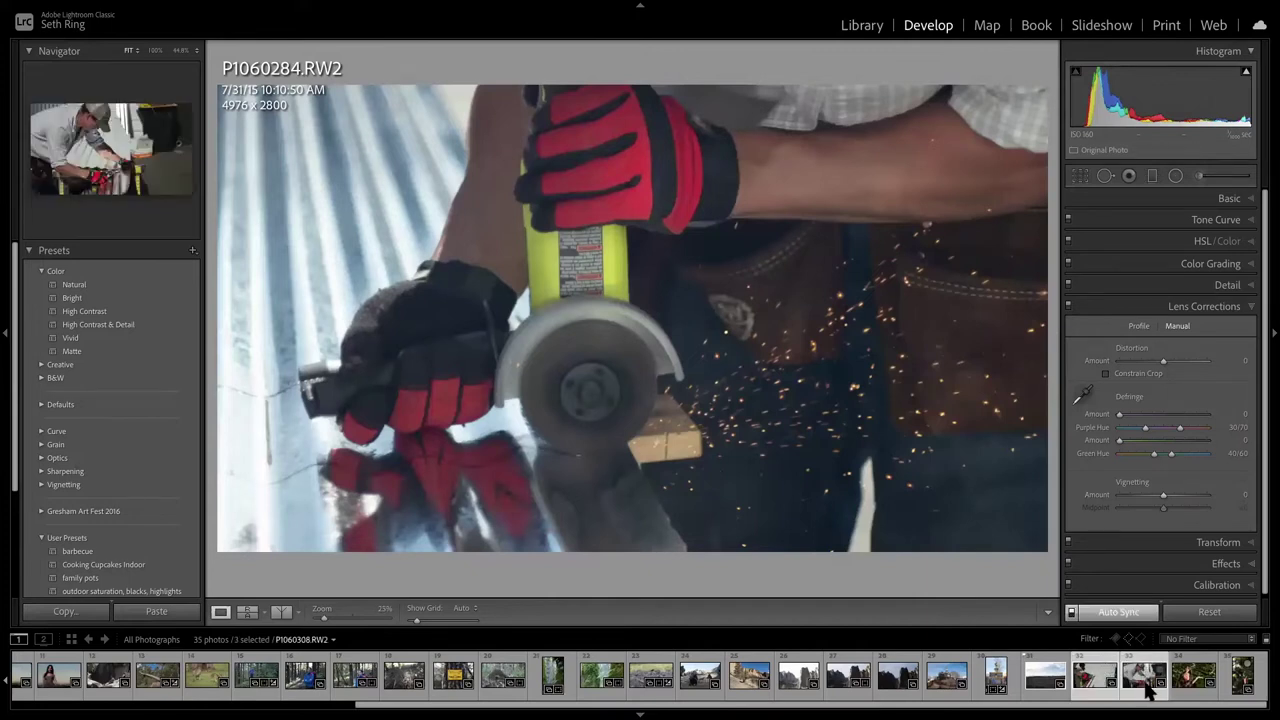
Expand the Basic adjustments for P1060284 and review the white balance options, leaving white balance at As Shot.
scroll(300, 676, "up", 5)
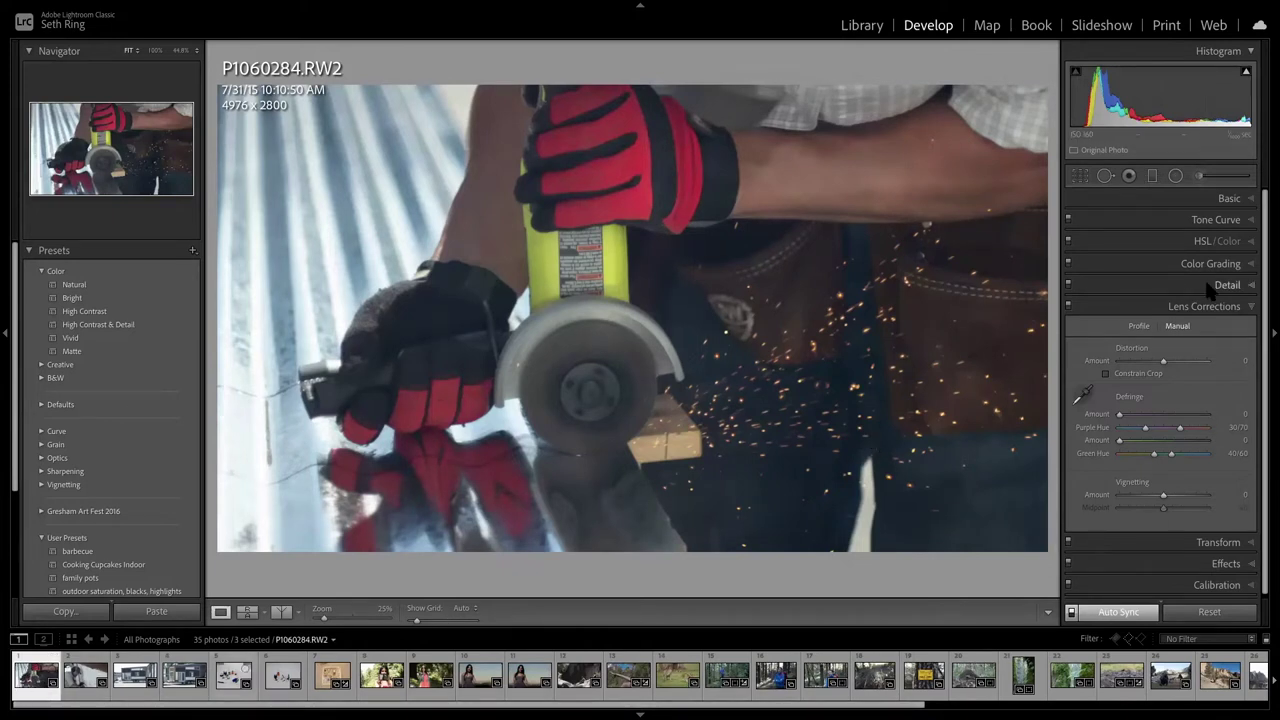
left_click(1252, 200)
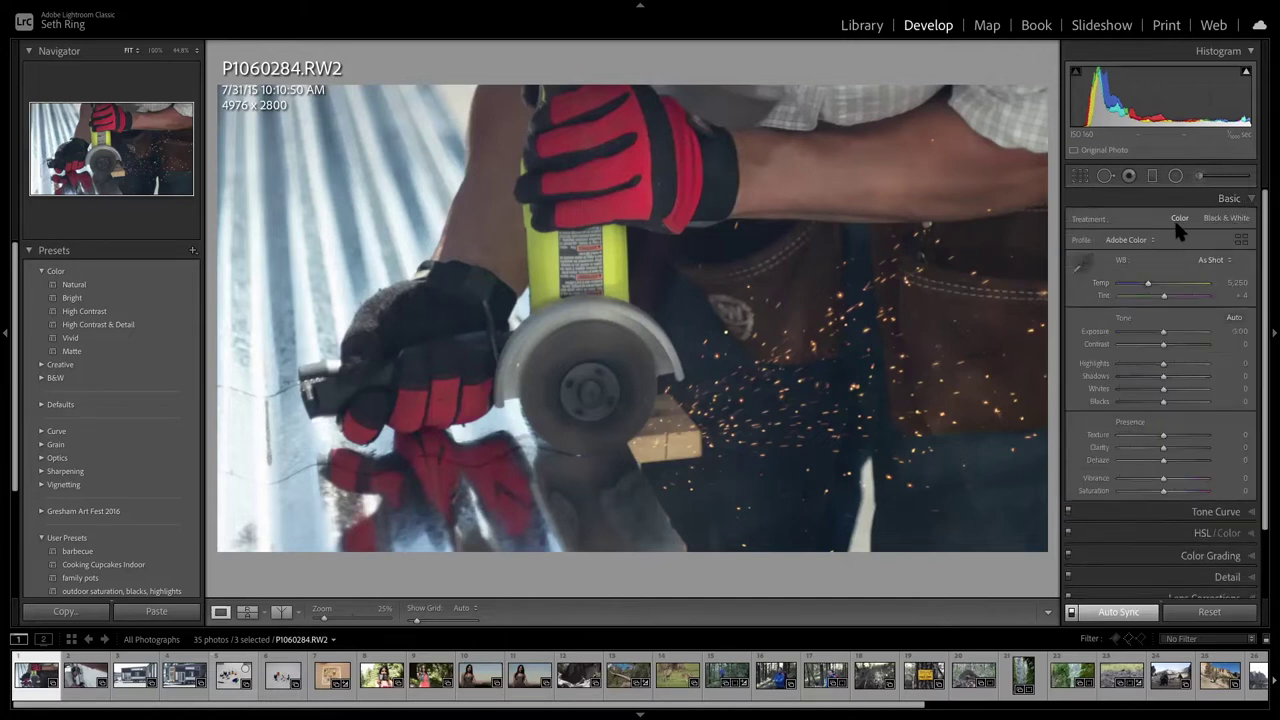
left_click(1218, 263)
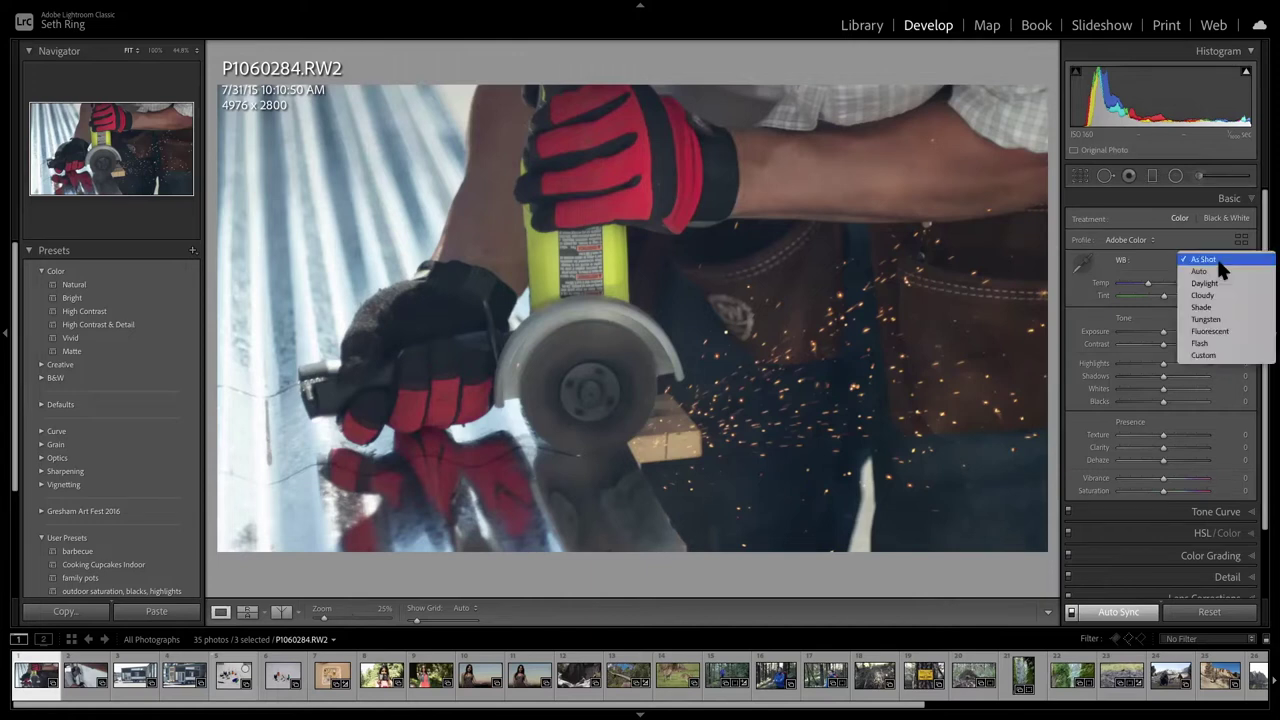
left_click(1175, 233)
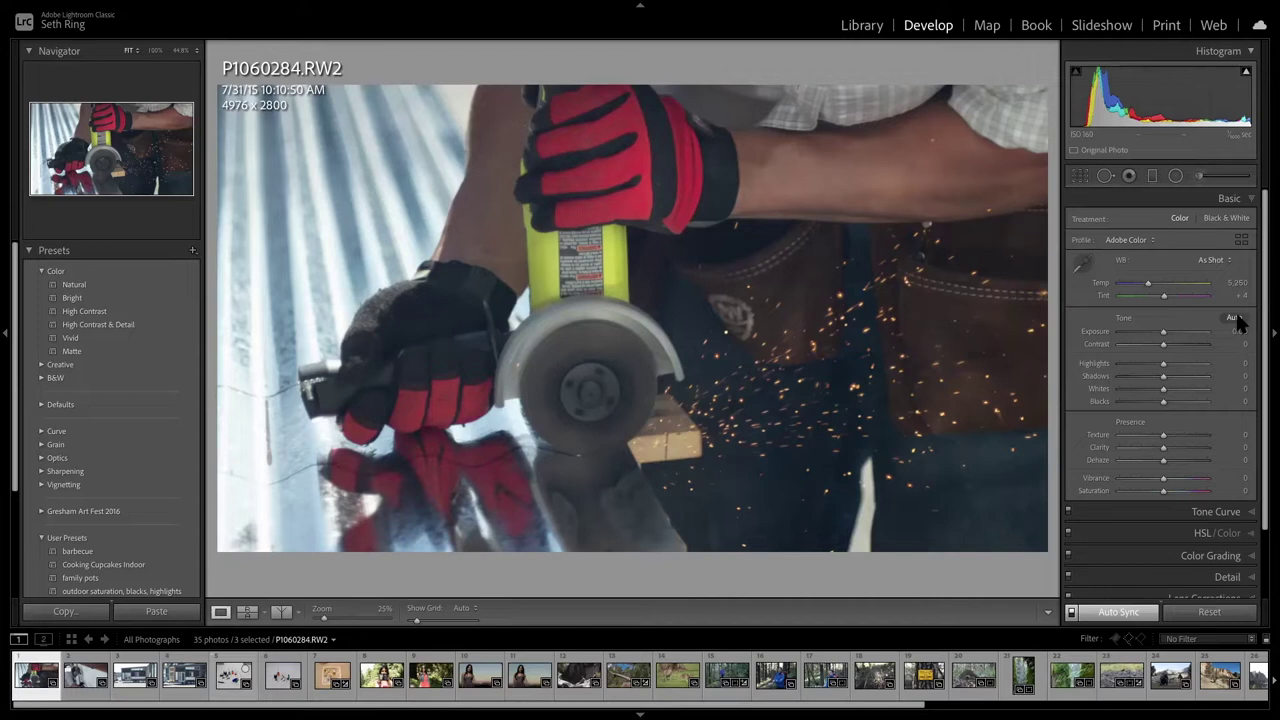
Try Auto tone on the three selected photos in the Library module, and undo it.
left_click(864, 27)
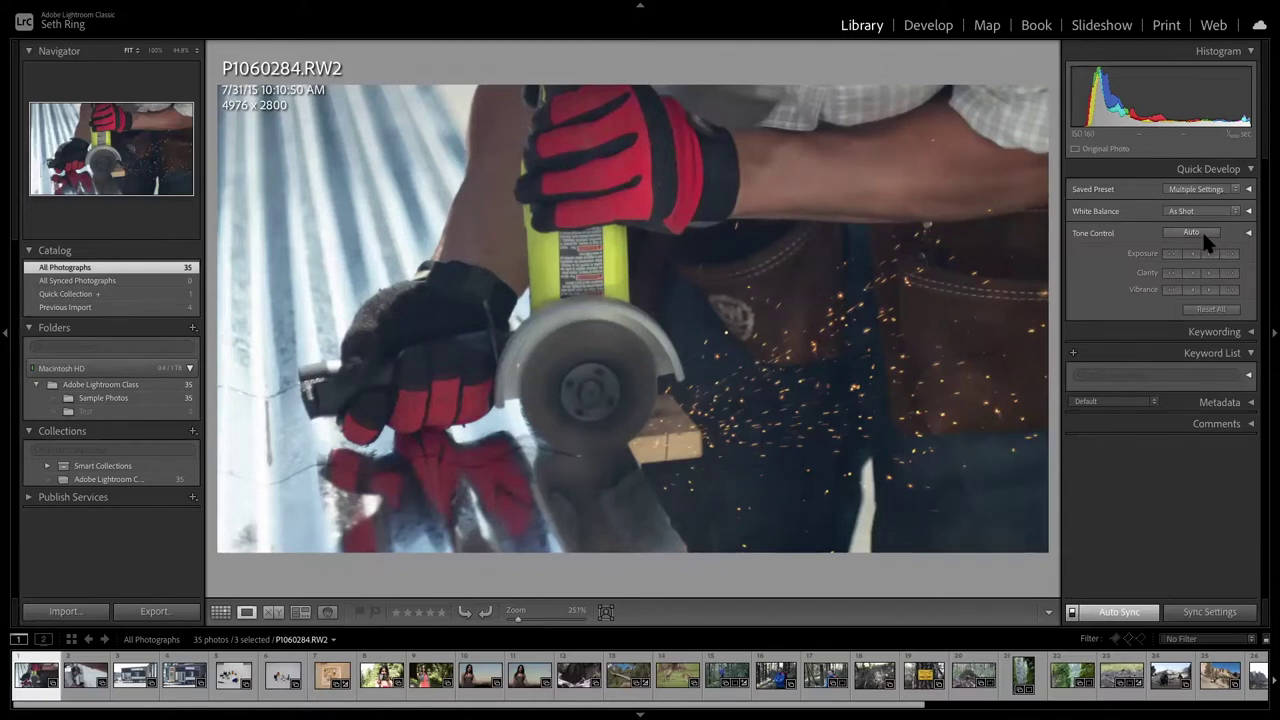
left_click(1202, 231)
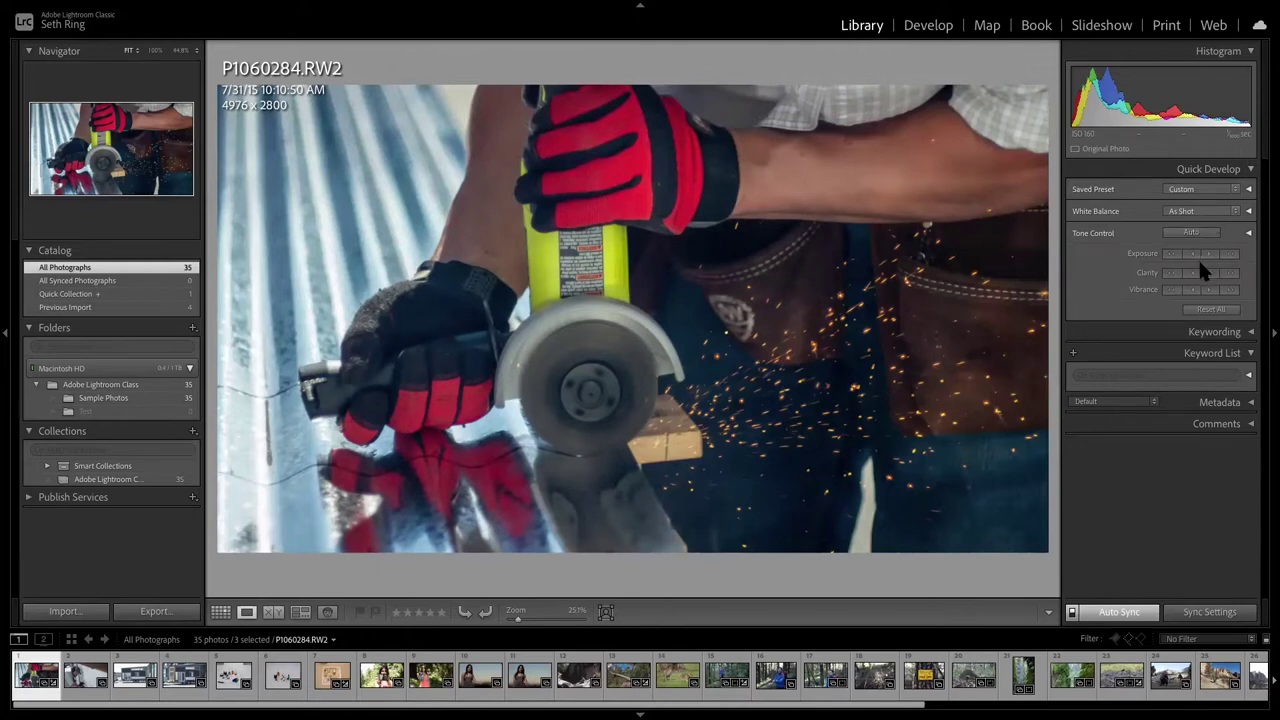
key("super+z")
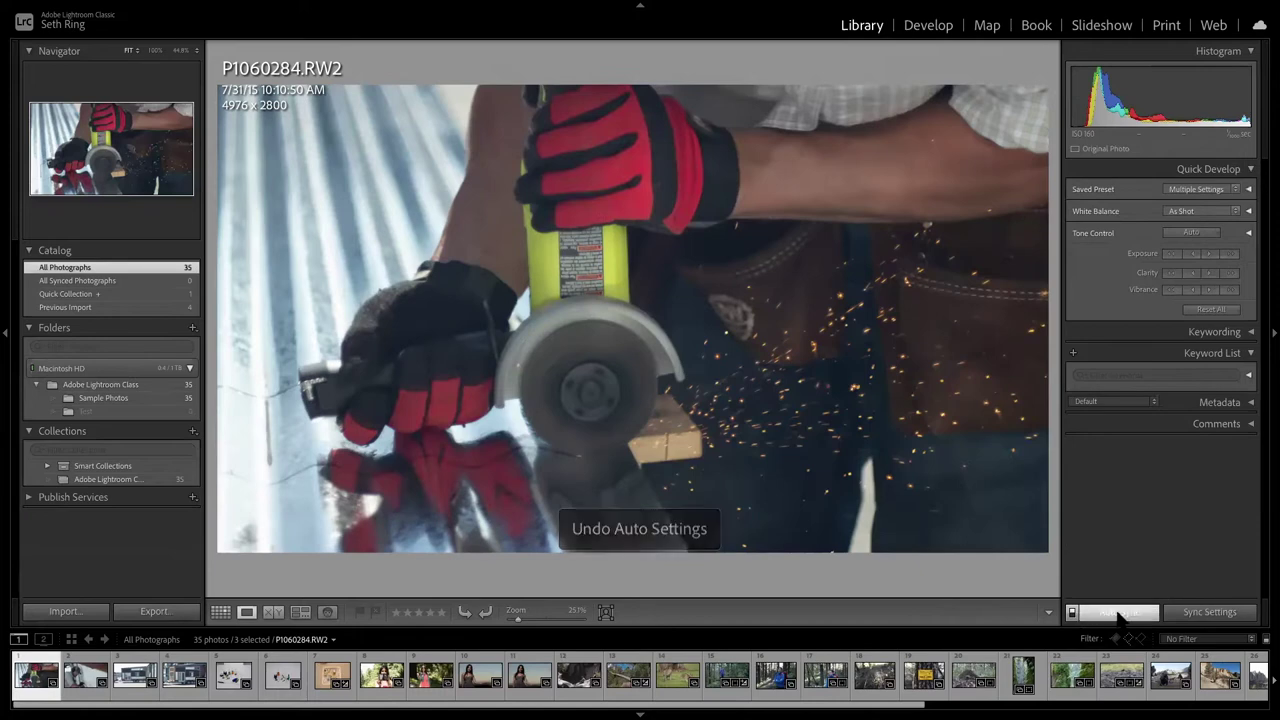
Select only P1060284 and apply Auto tone to it in Quick Develop.
scroll(1030, 680, "right", 5)
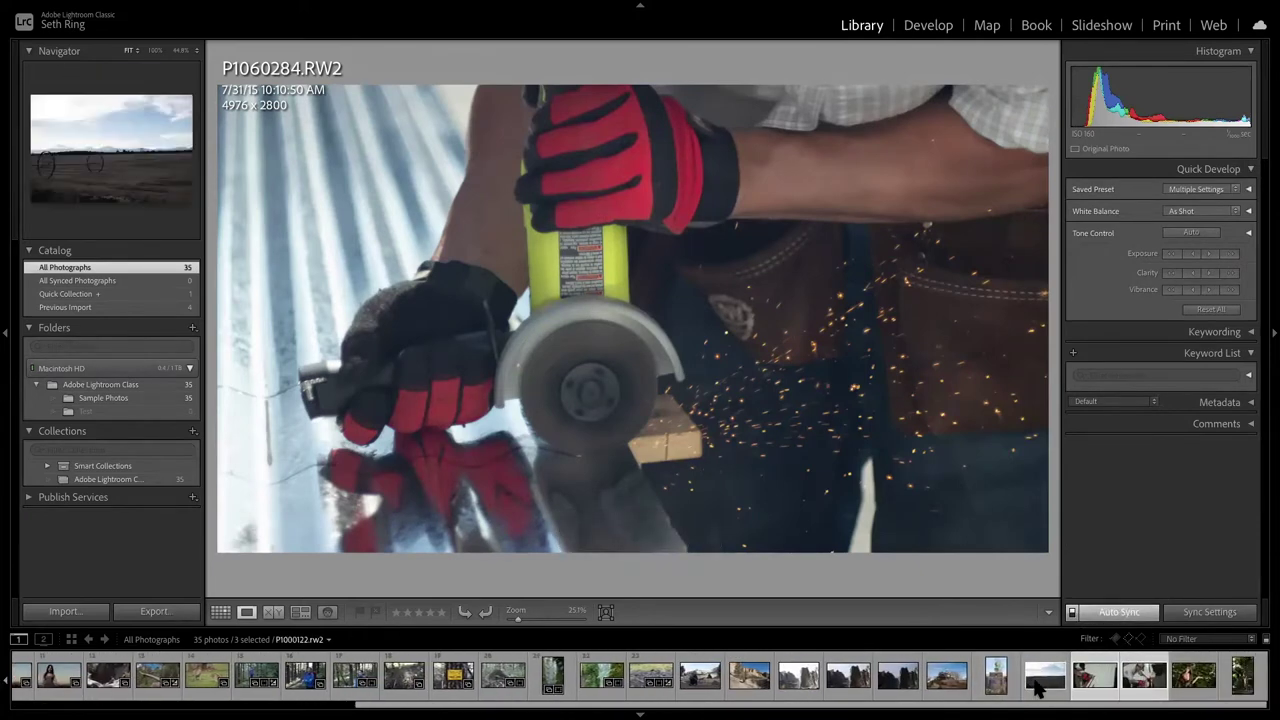
left_click(1040, 680)
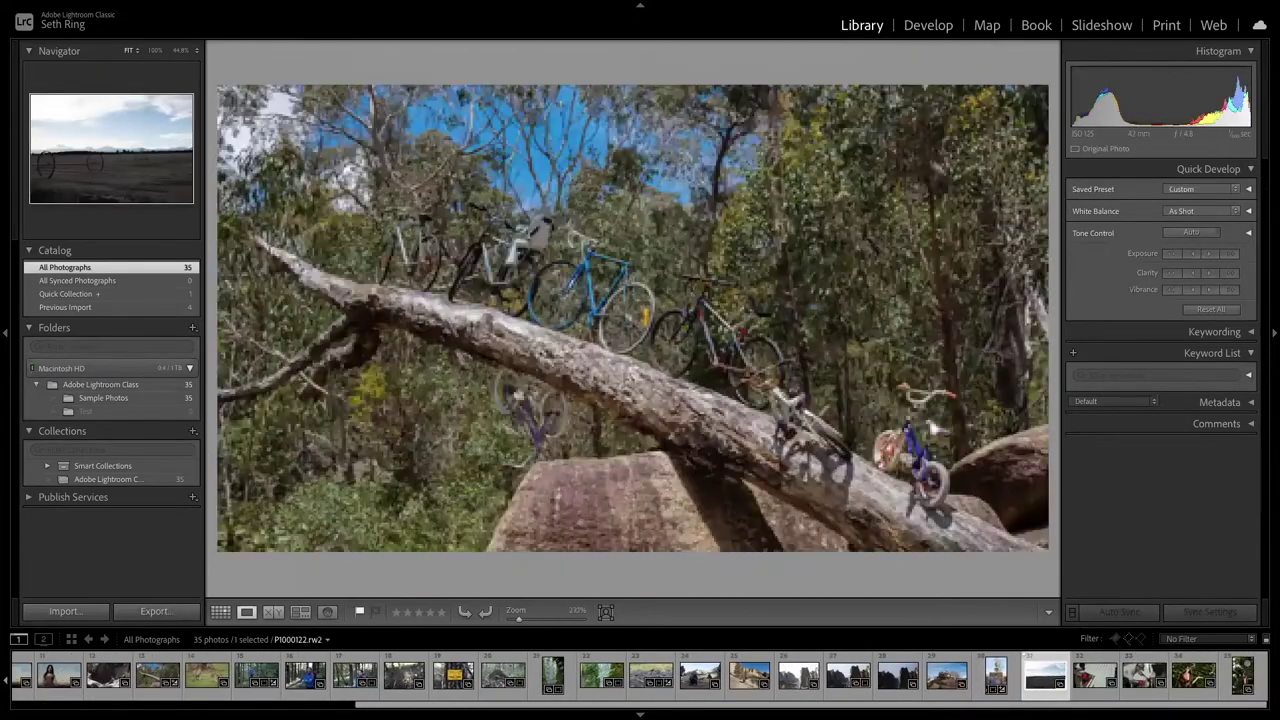
key("Home")
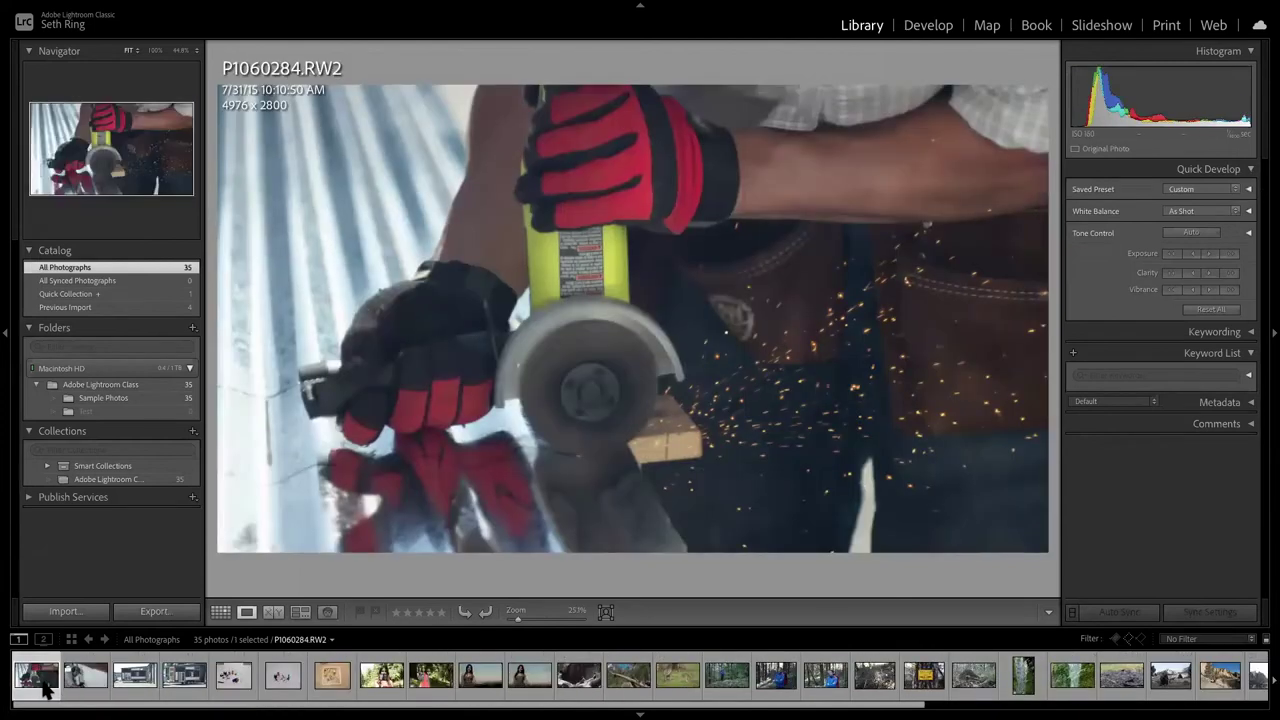
left_click(1196, 231)
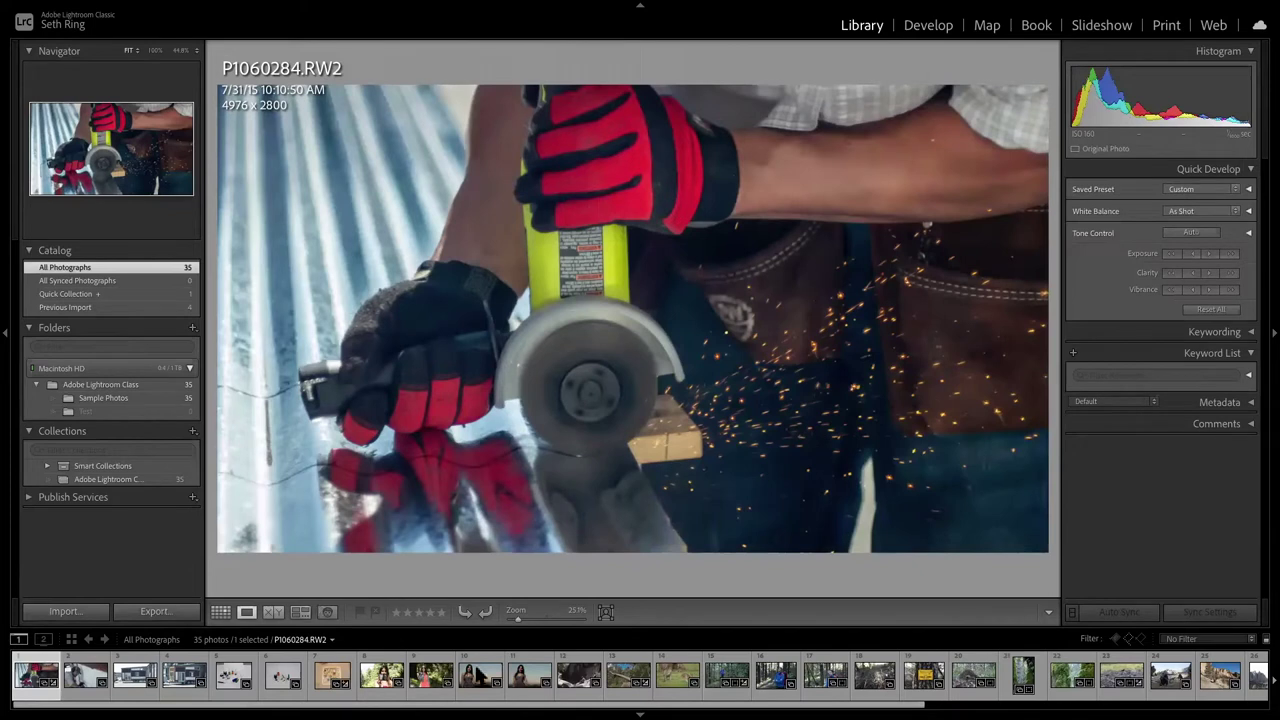
Add P1060305 and P1060308 to the selection with P1060284 as the main photo, and turn off Auto Sync.
scroll(1148, 690, "down", 5)
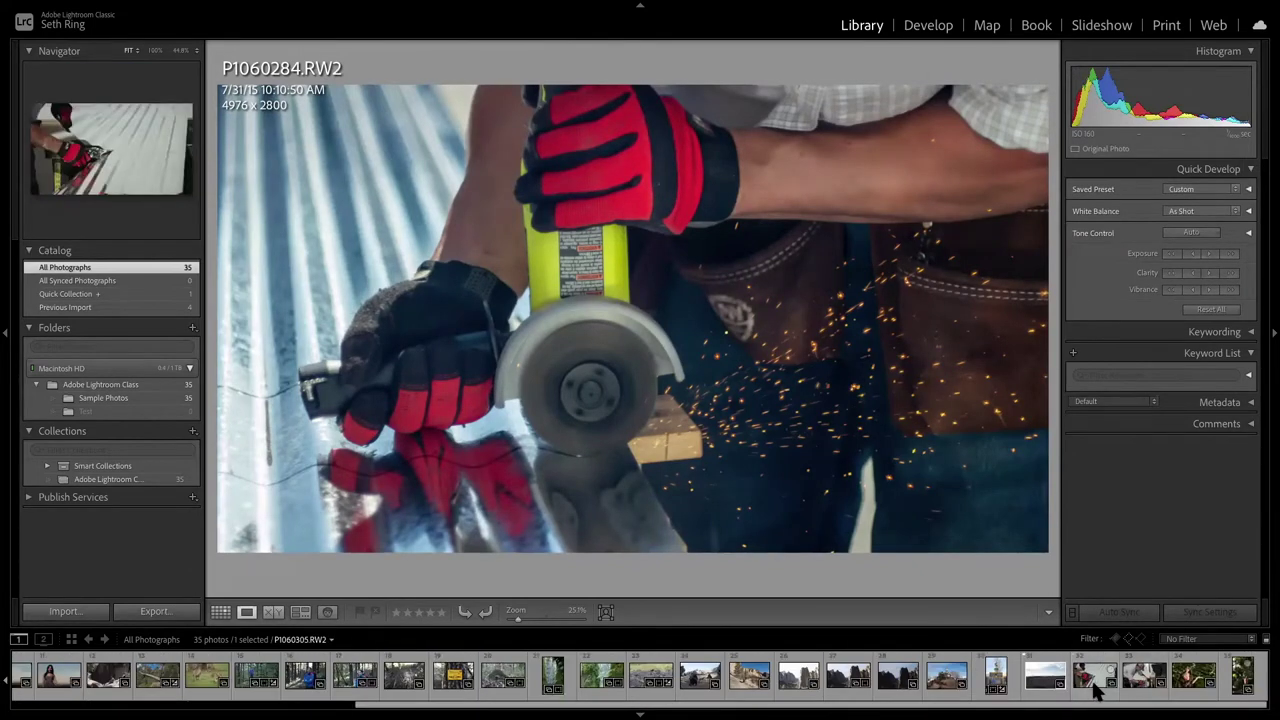
left_click(1097, 690, "super")
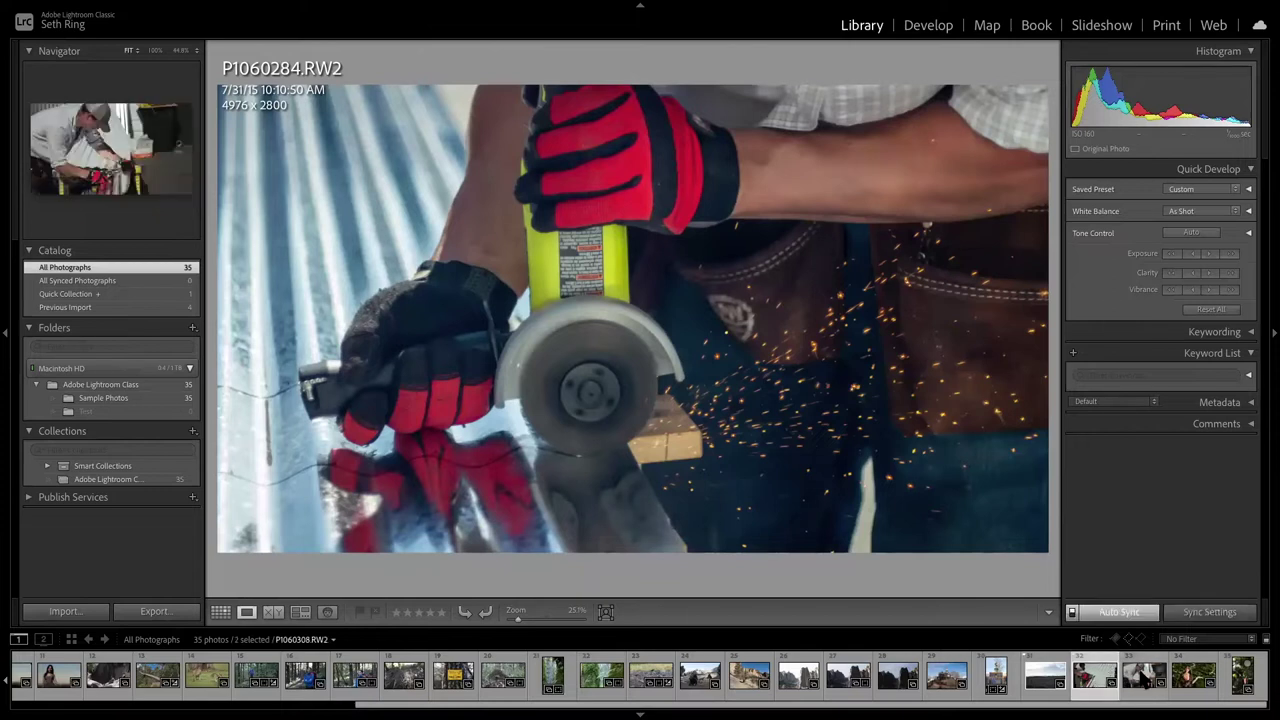
left_click(1144, 680, "super")
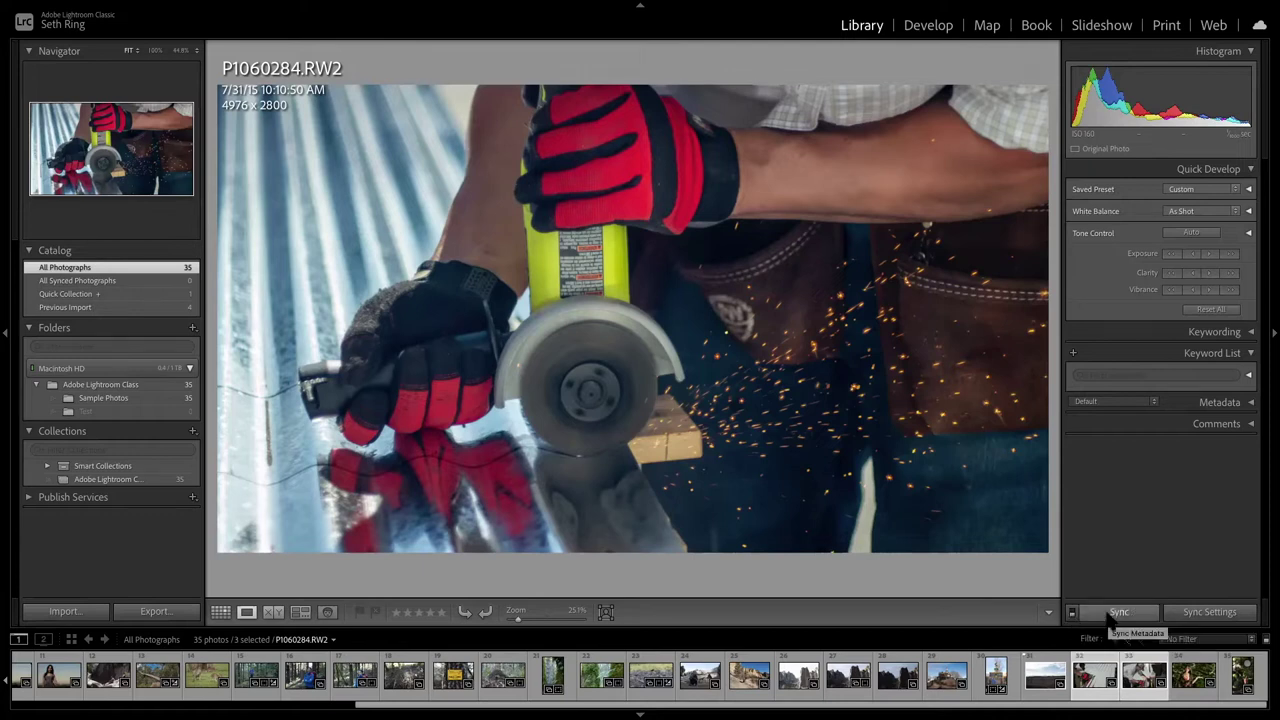
left_click(1112, 613)
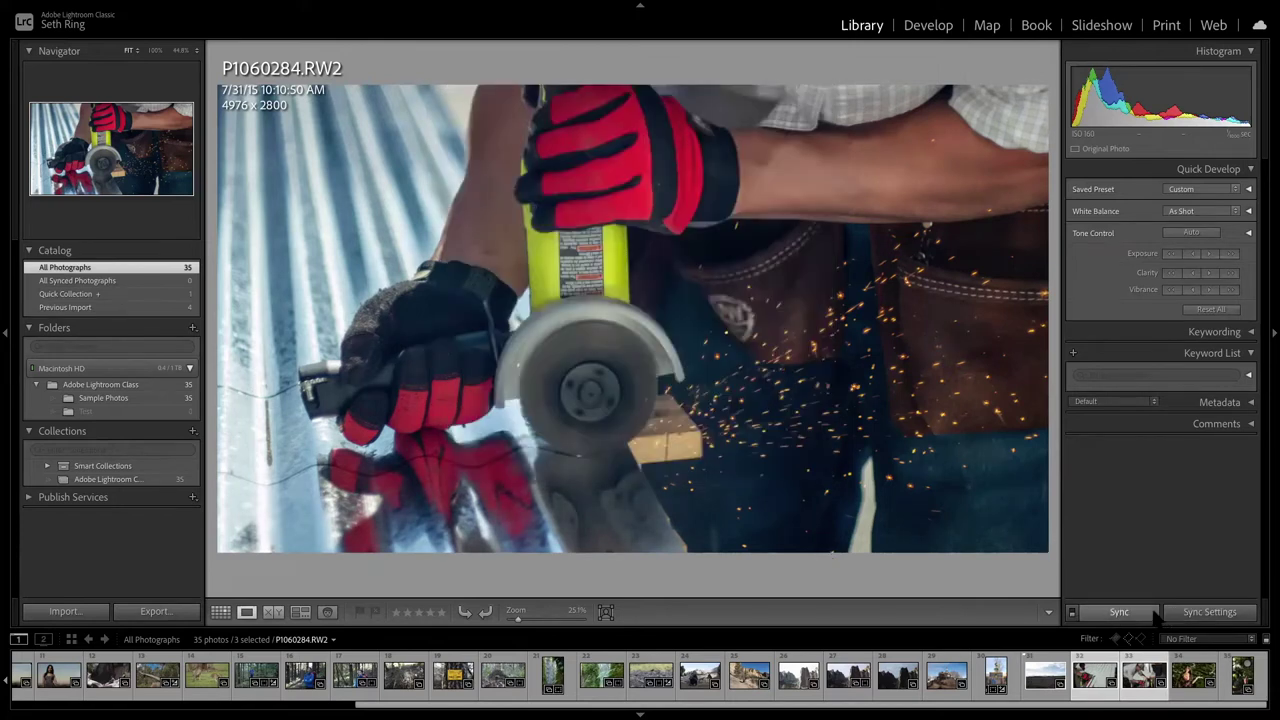
In the Develop module, turn off Auto Sync and synchronize P1060284's settings to the other selected photos, keeping the offered setting choices.
left_click(928, 25)
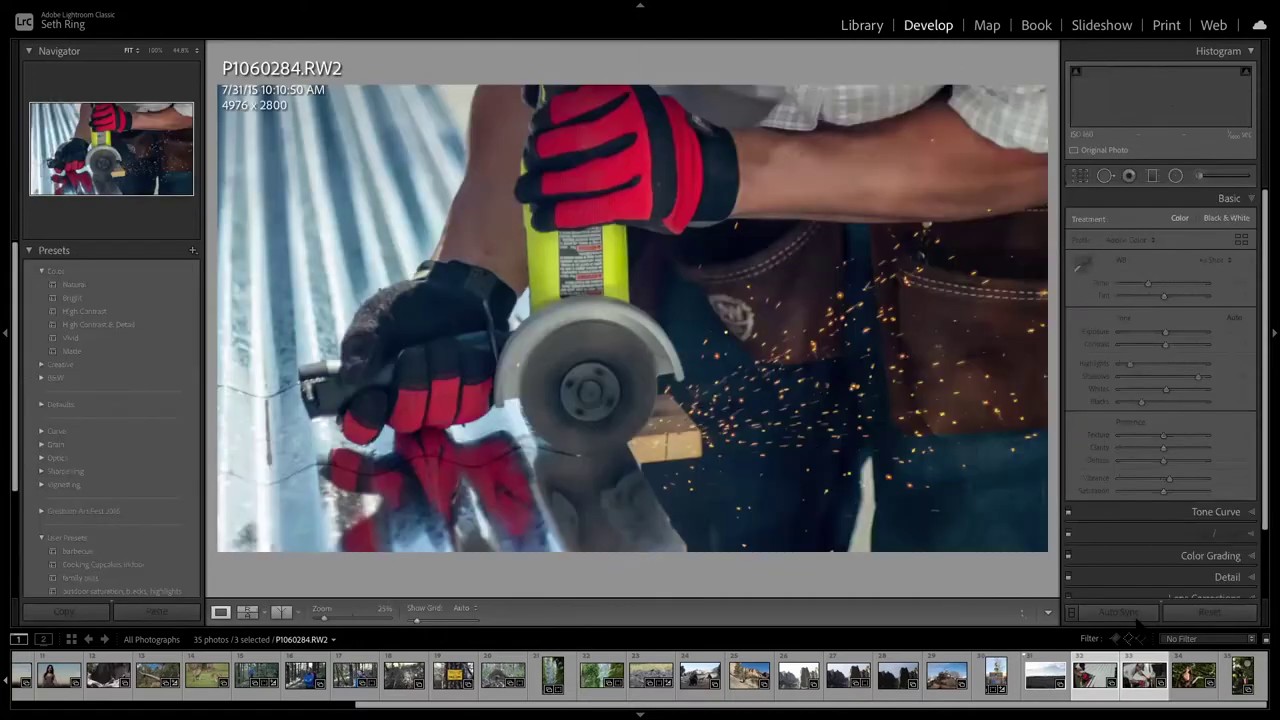
left_click(1071, 613)
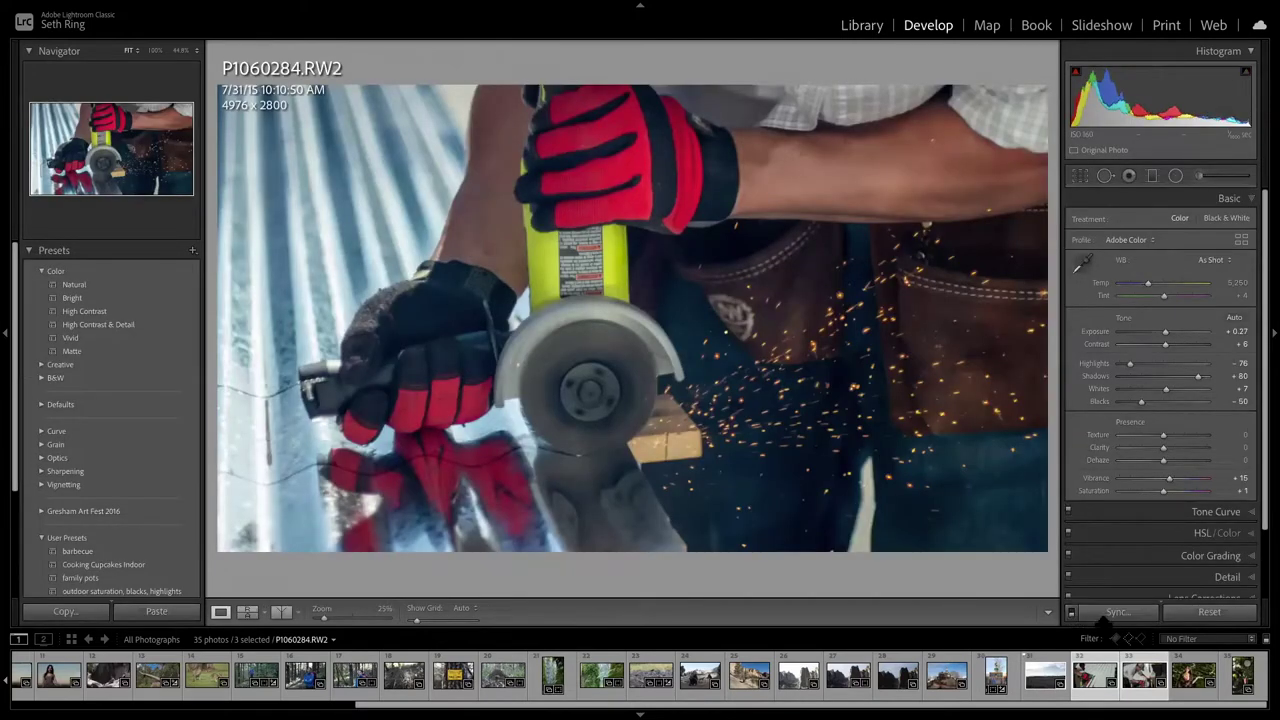
left_click(1117, 614)
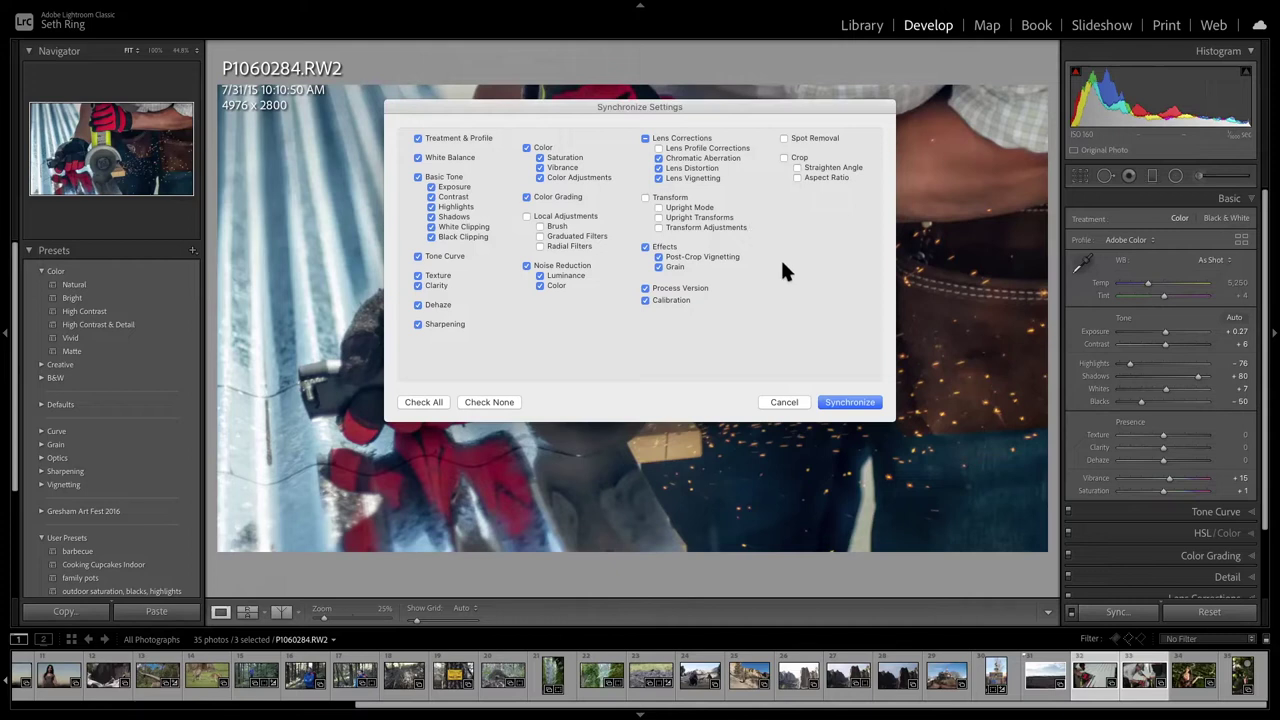
left_click(876, 406)
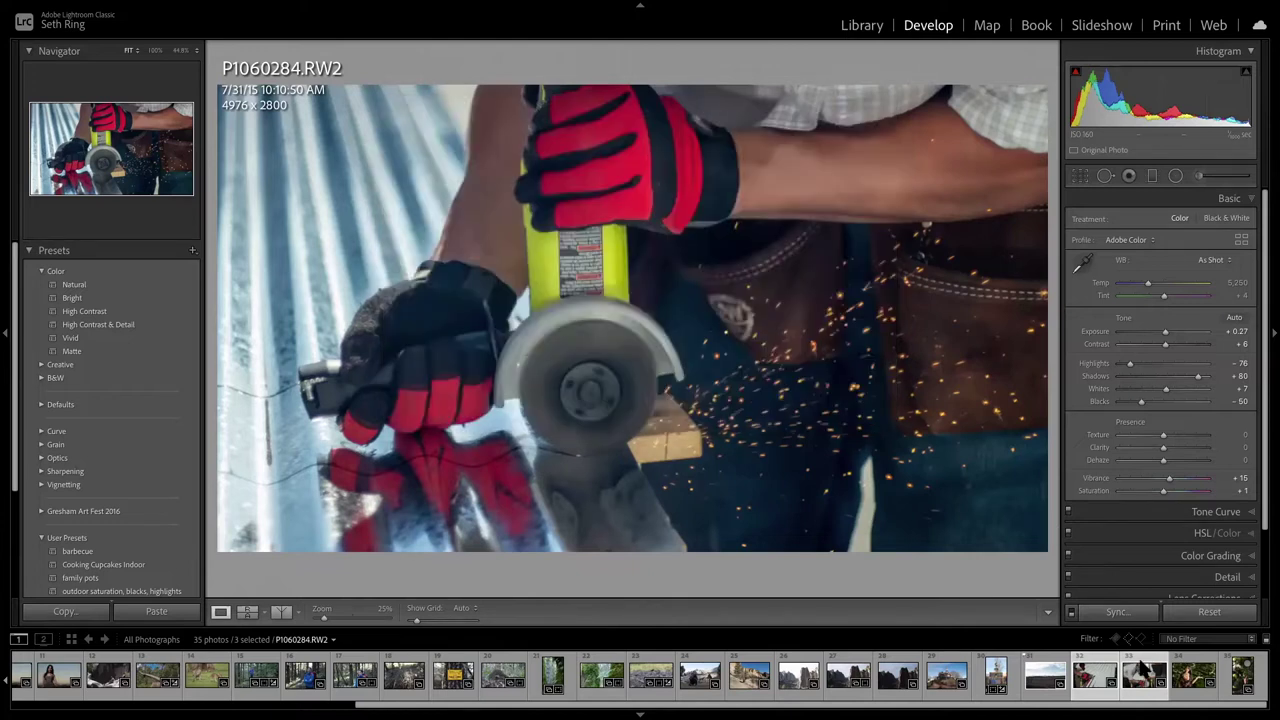
Open P1060305 and return to P1060284 in Develop to check the synchronized adjustments.
left_click(1089, 696)
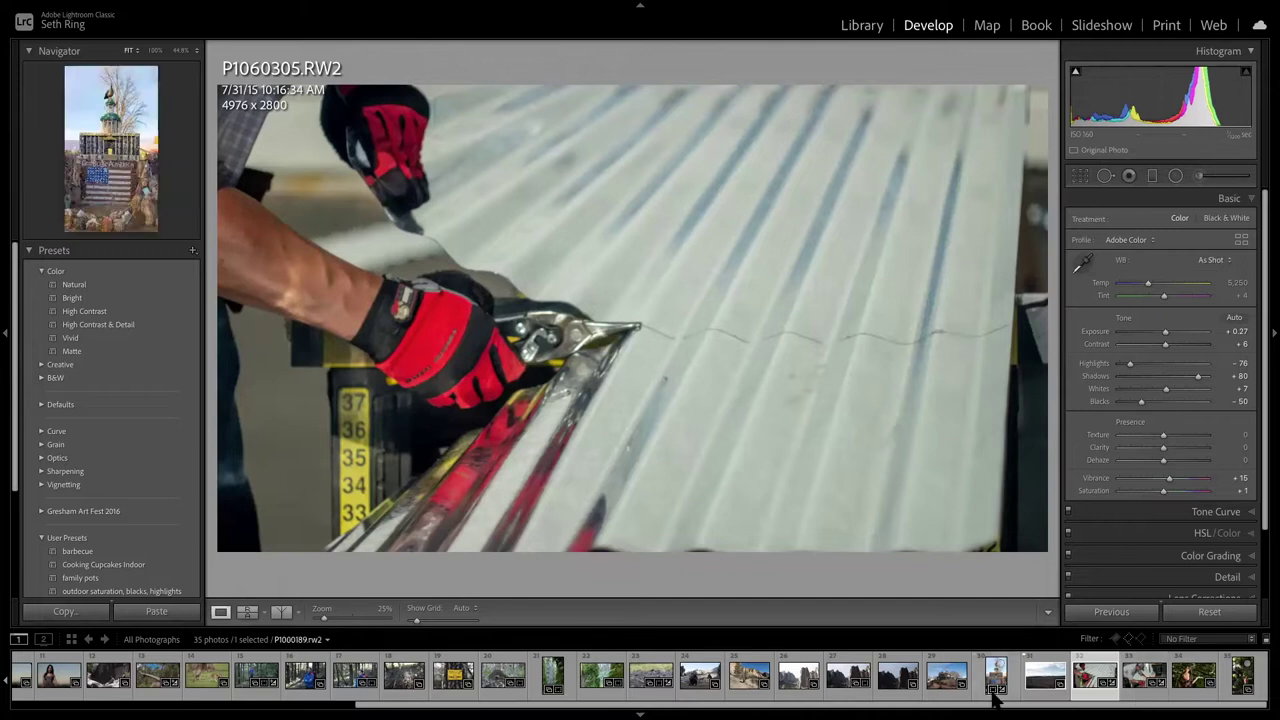
scroll(300, 685, "up", 5)
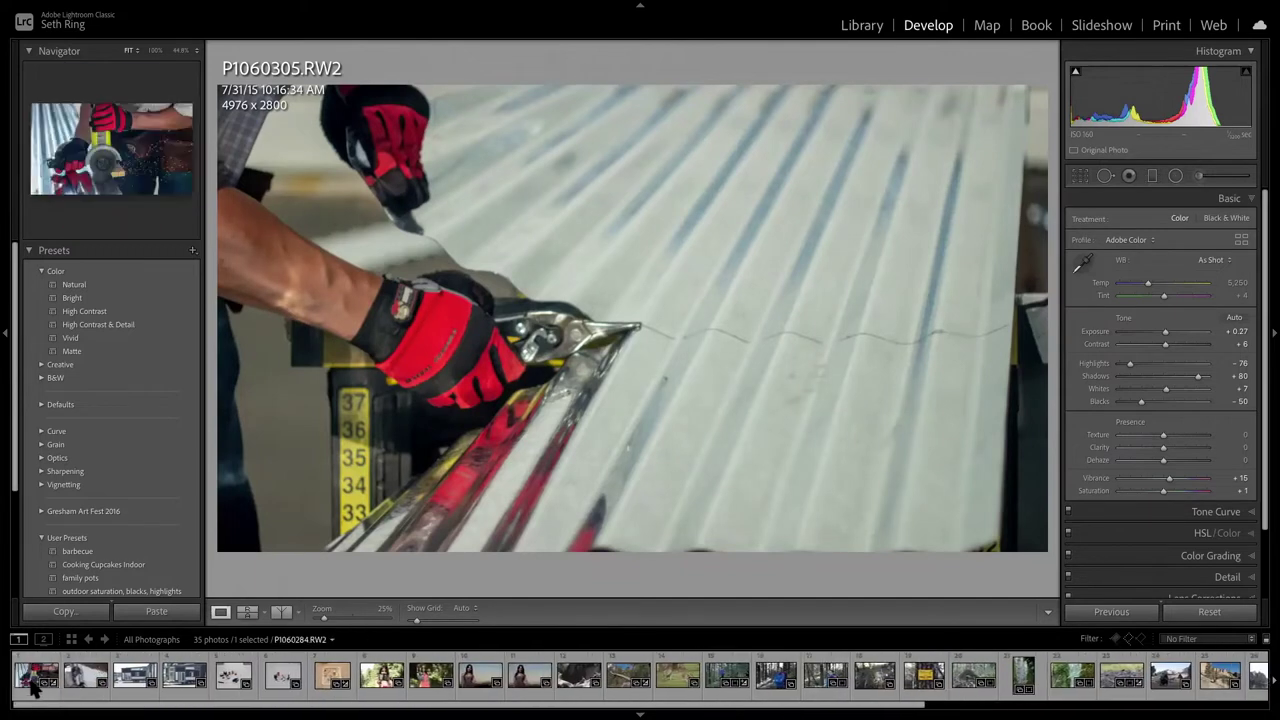
left_click(35, 682)
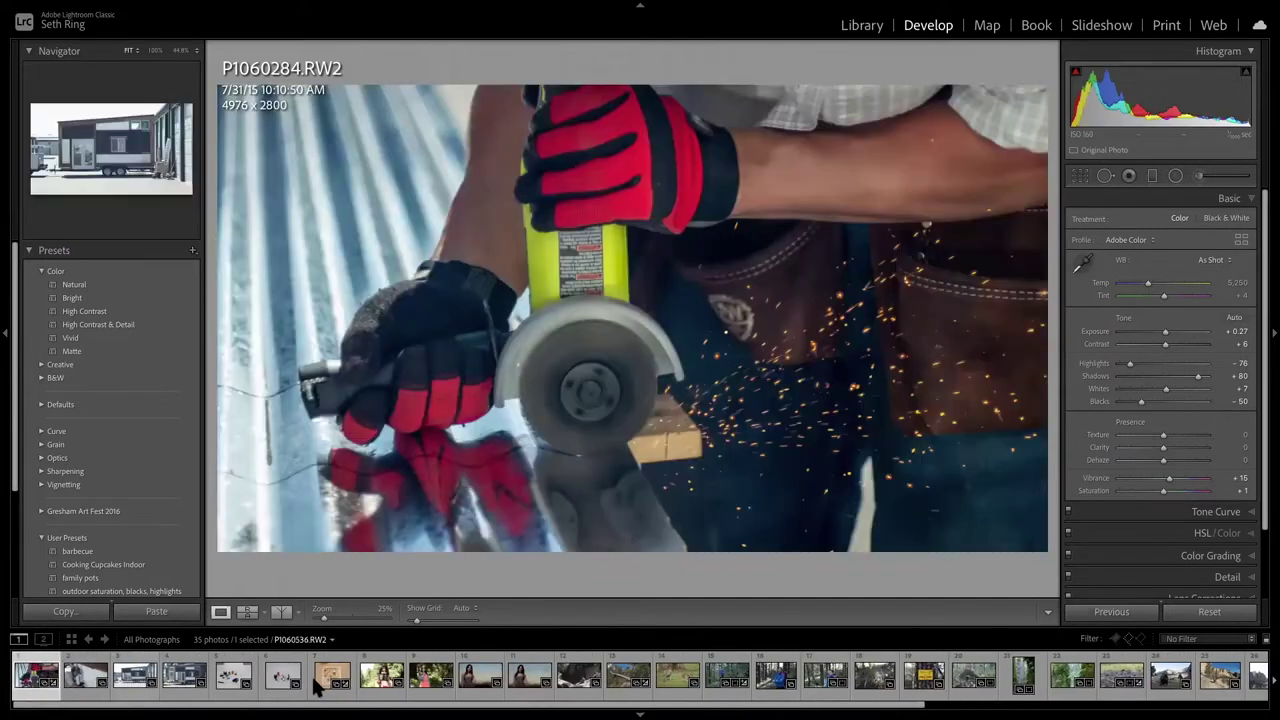
Select P1060305 and P1060308 together with P1060284 again, and switch from Auto Sync back to manual Sync.
scroll(1110, 688, "down", 5)
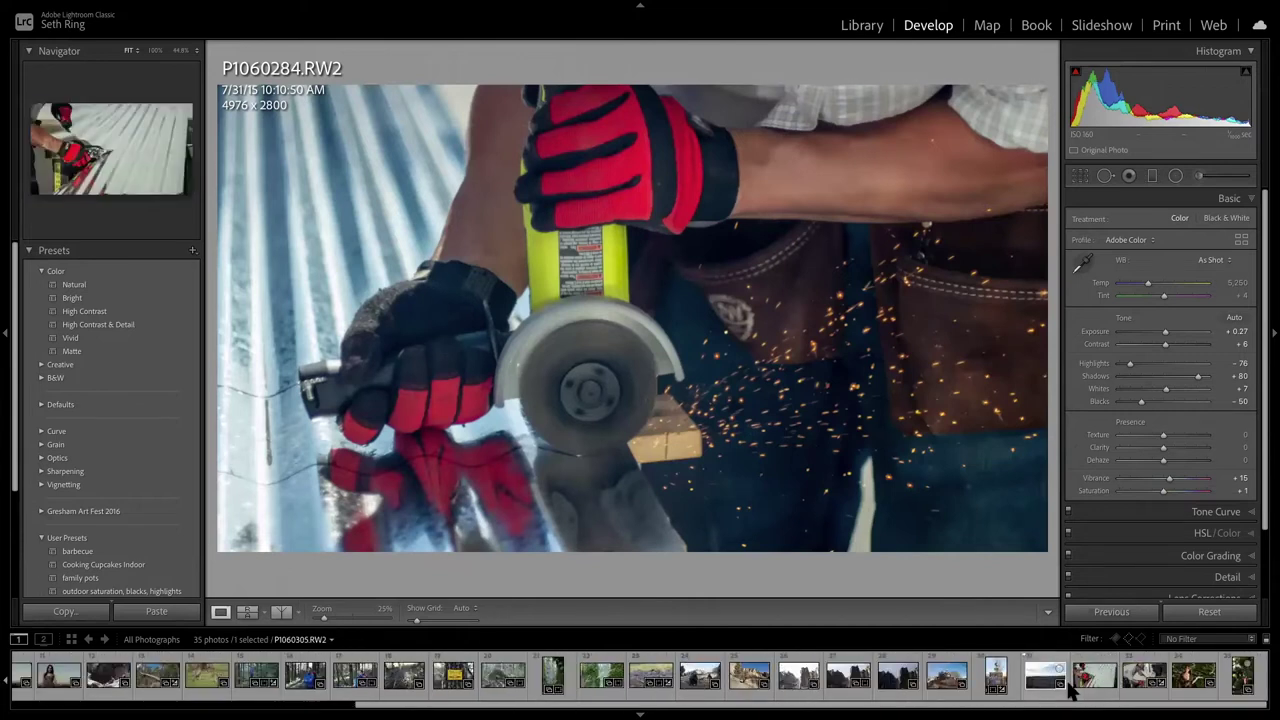
left_click(1095, 676, "ctrl")
left_click(1145, 676, "ctrl")
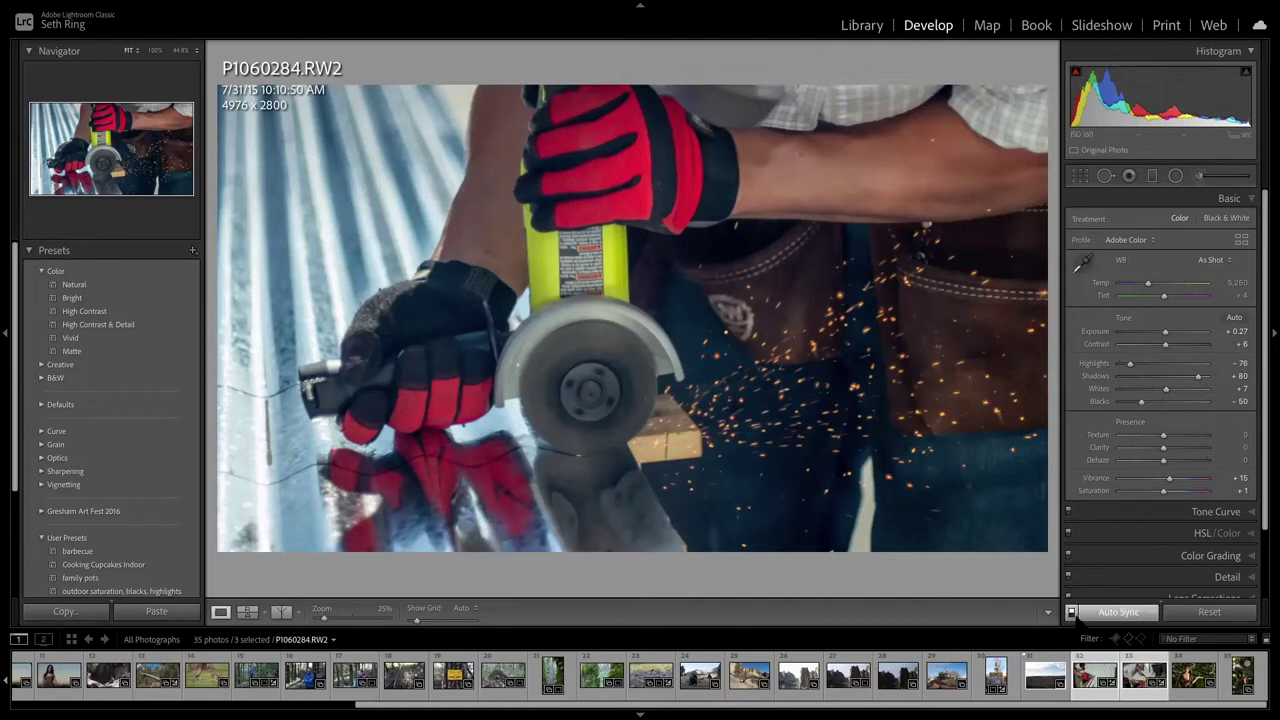
left_click(1106, 614)
key("ctrl")
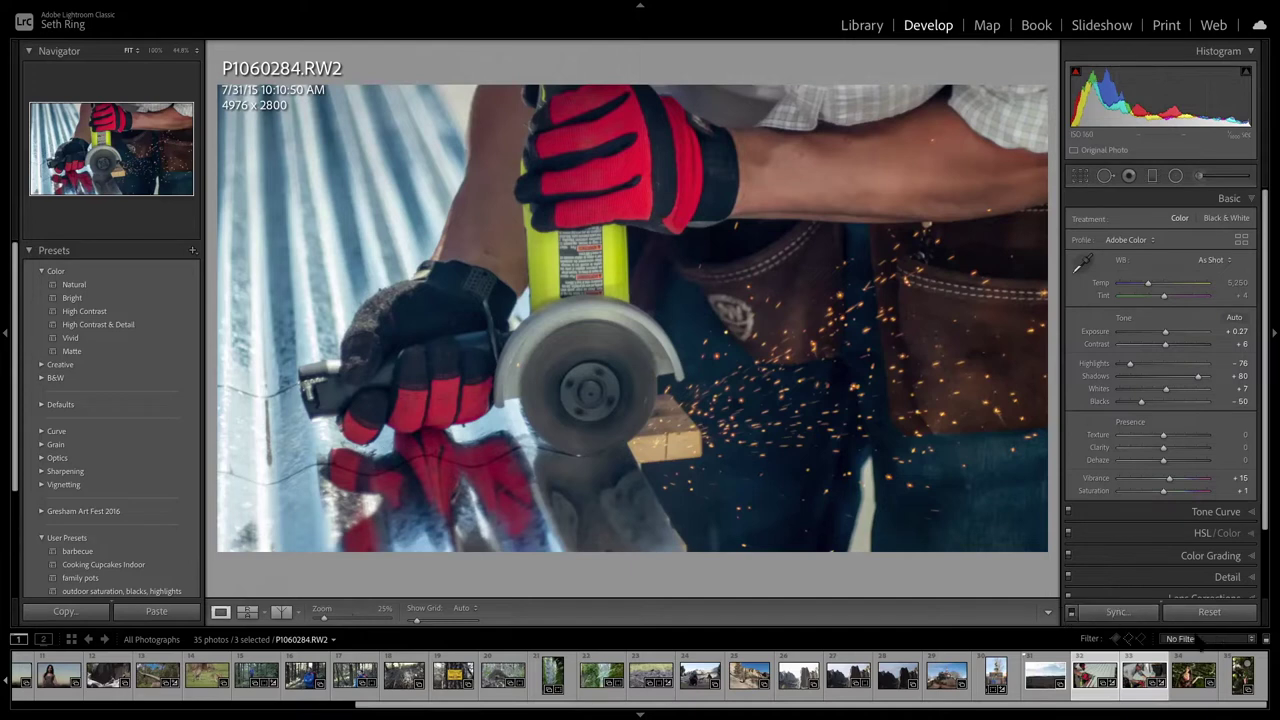
Open the tiny house photo P1060536 on its own in the Develop module.
scroll(384, 663, "up", 3)
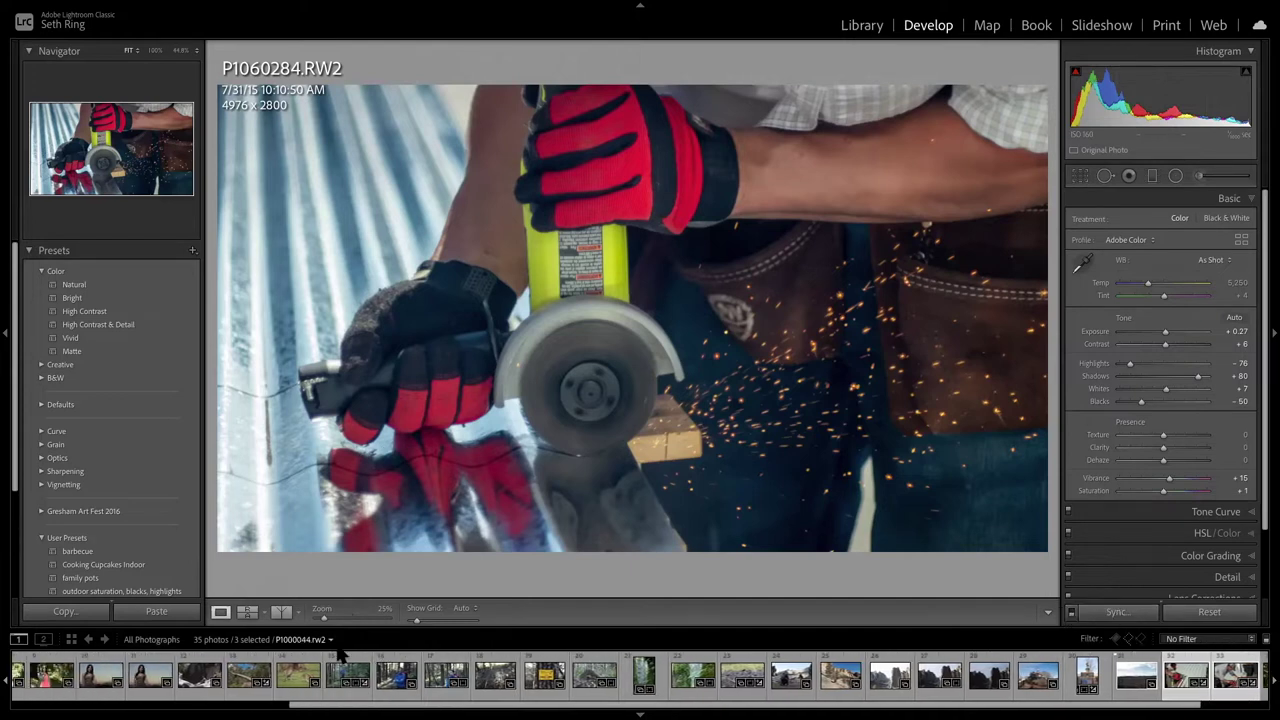
scroll(95, 680, "up", 2)
scroll(95, 680, "up", 3)
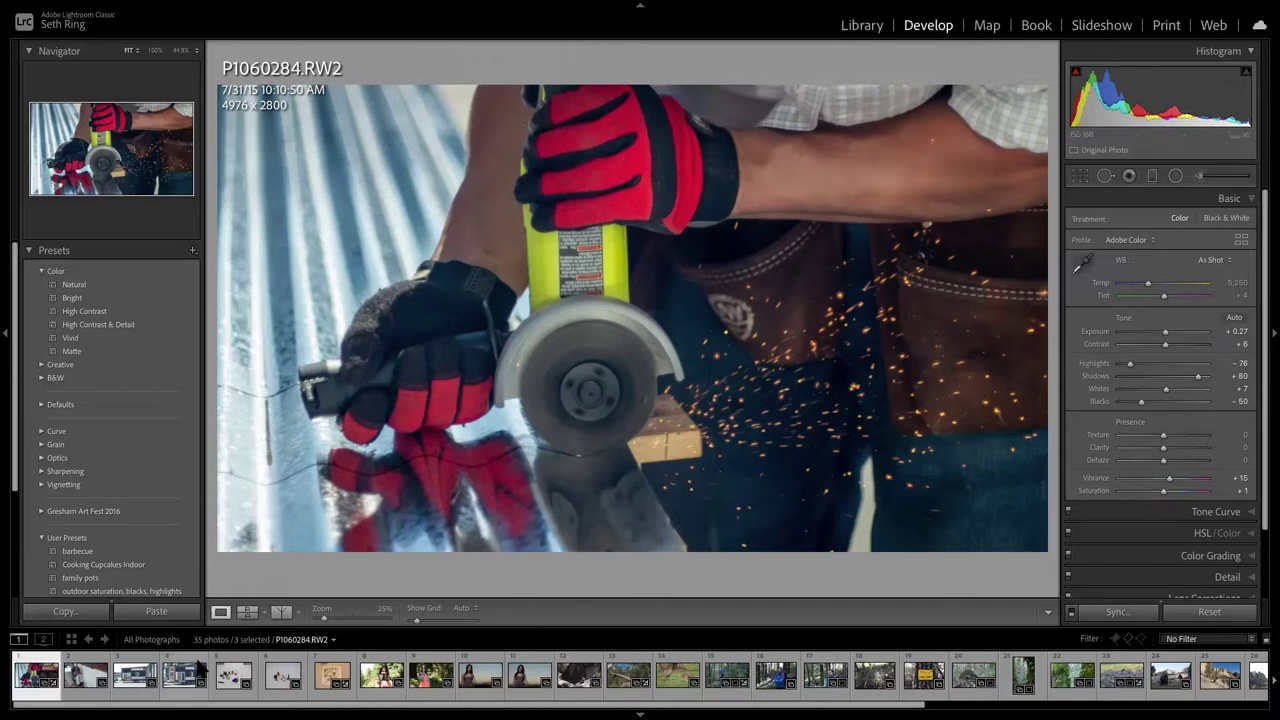
left_click(128, 679)
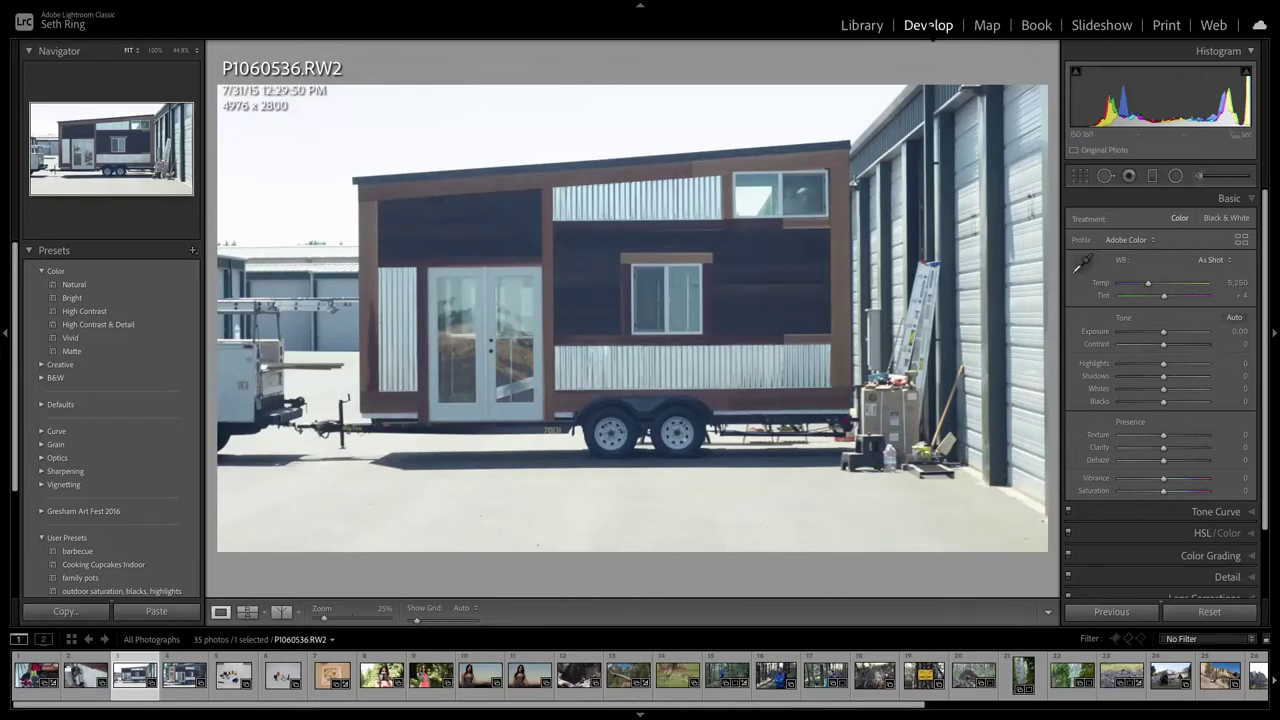
Collapse and re-expand the Basic adjustments for P1060536, leaving the section collapsed.
left_click_drag(1266, 295, 1259, 262)
left_click(1254, 202)
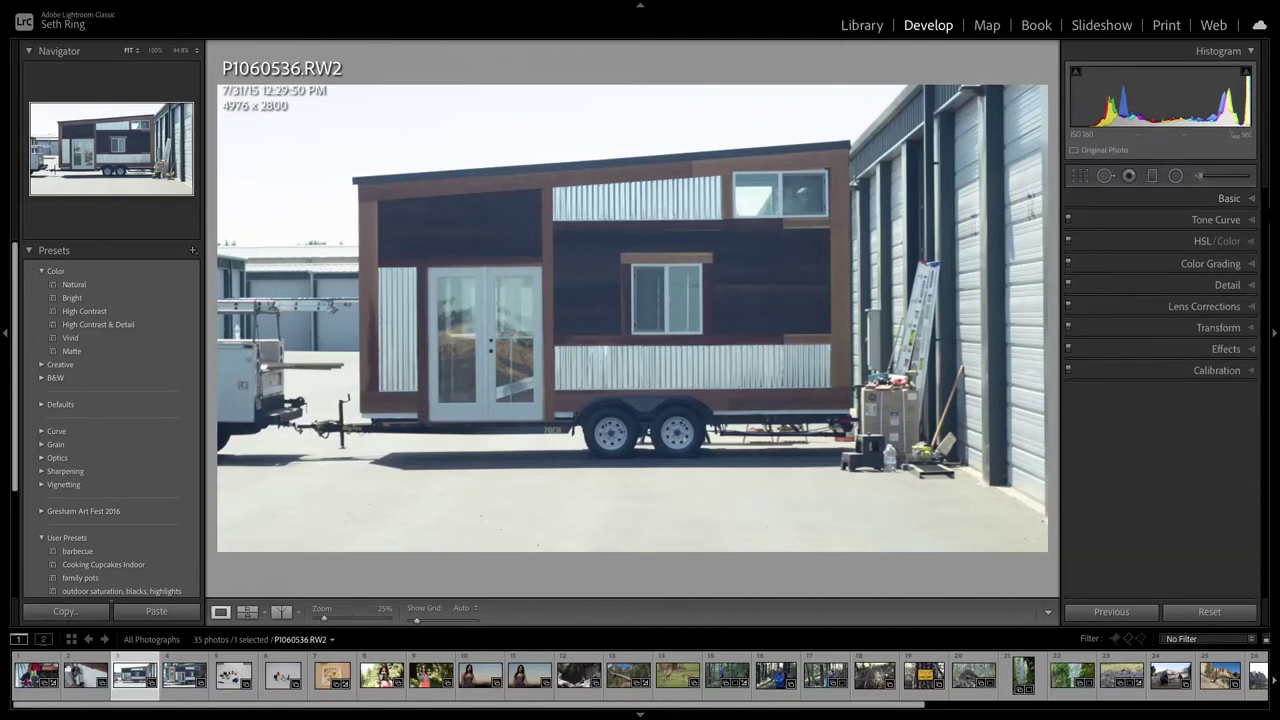
left_click(1254, 202)
left_click(1254, 202)
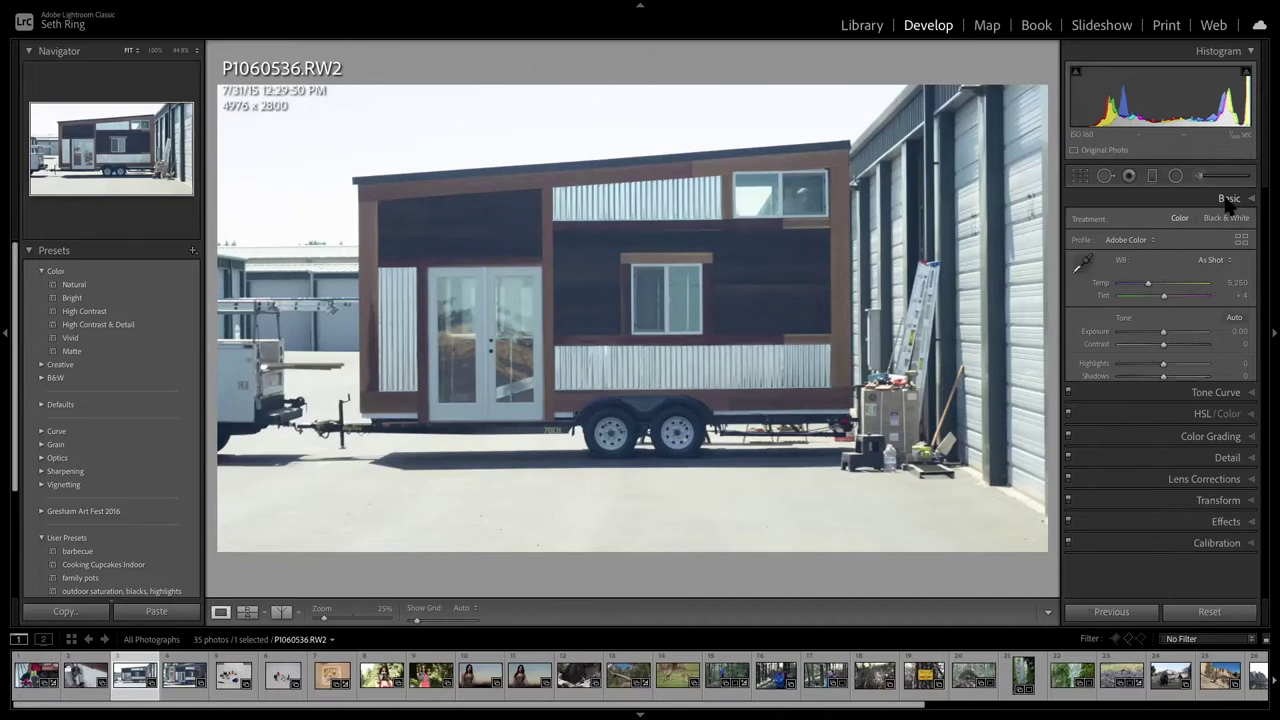
left_click(1228, 201)
left_click(1228, 201)
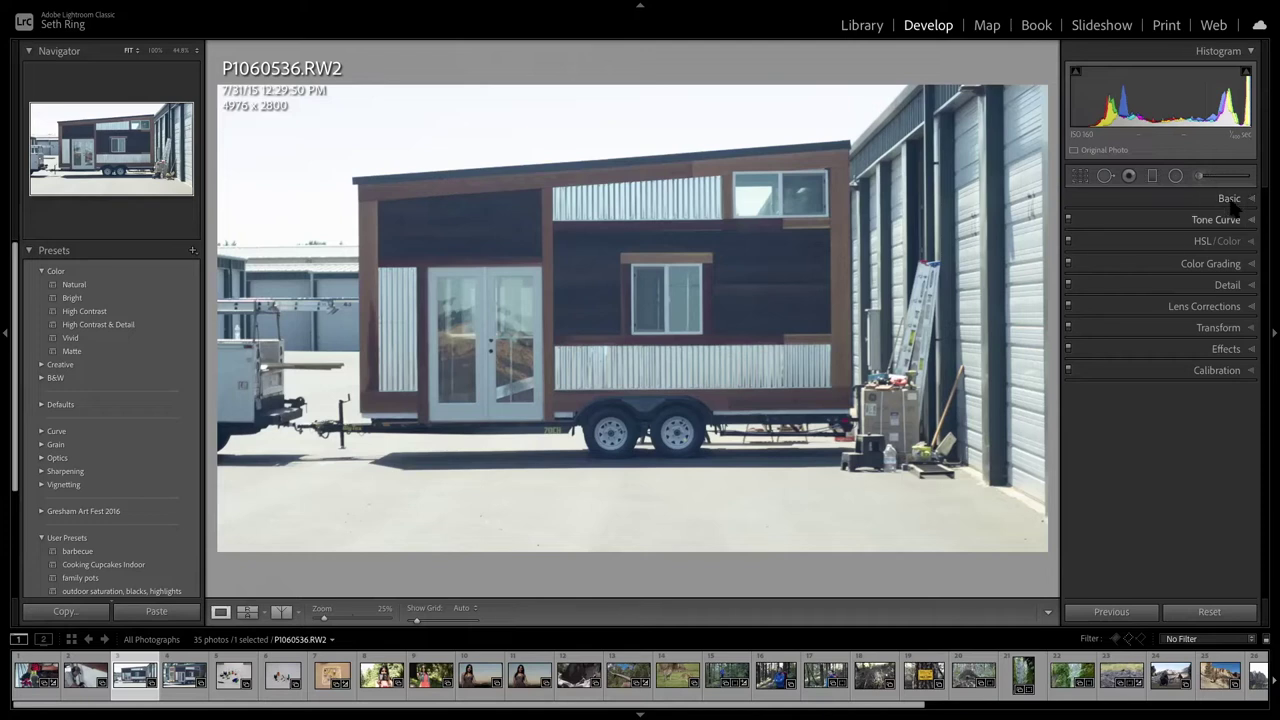
Choose Show All for the Develop adjustment sections, and expand Basic followed by Tone Curve with Solo Mode on.
right_click(1233, 205)
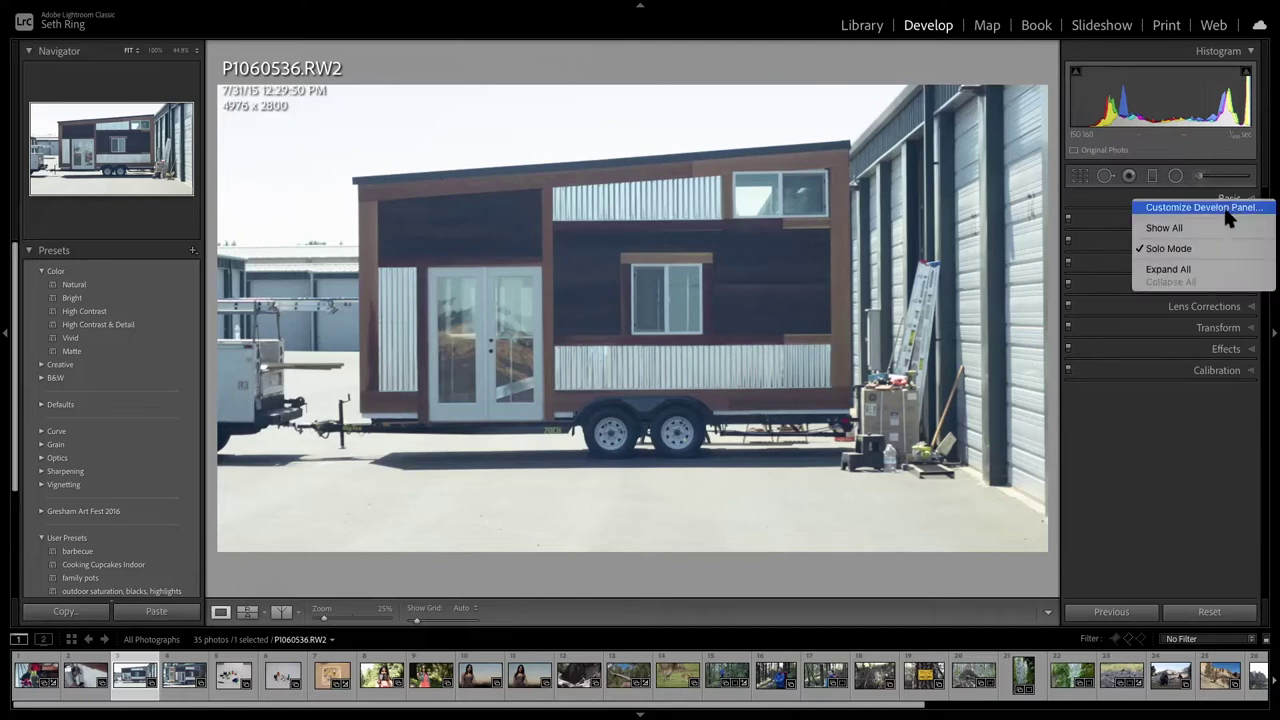
left_click(1207, 231)
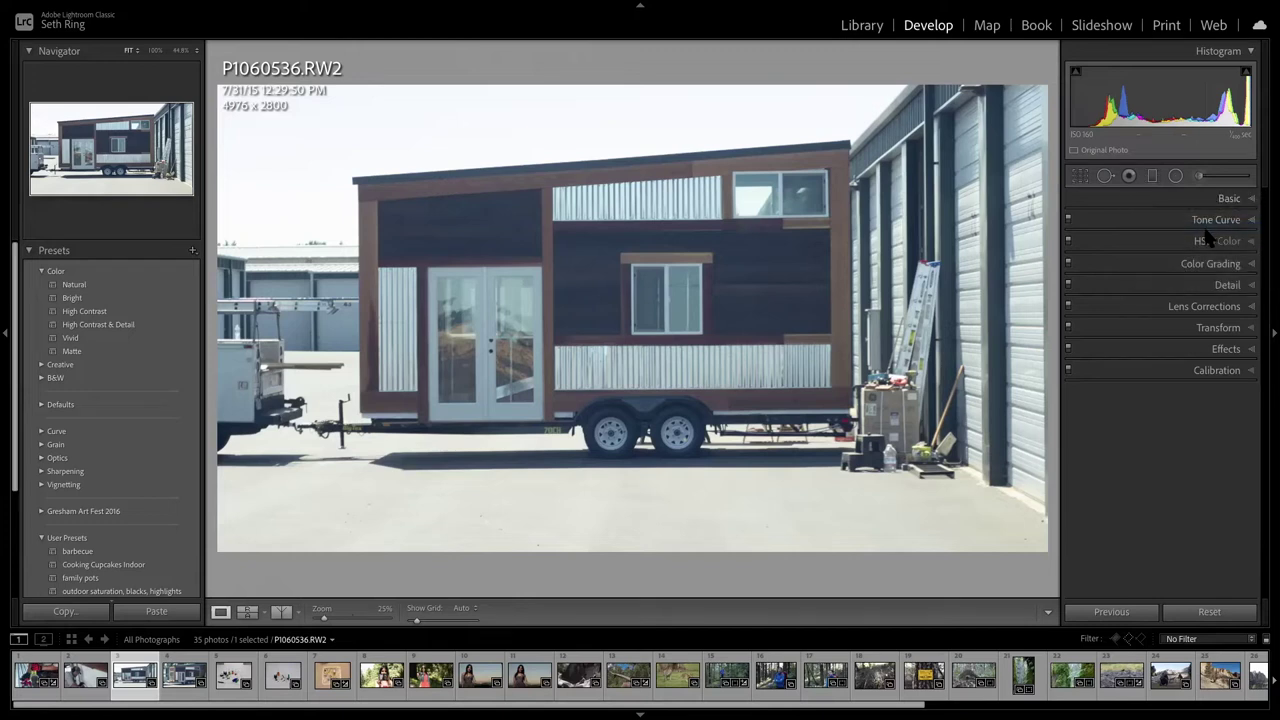
left_click(1252, 204)
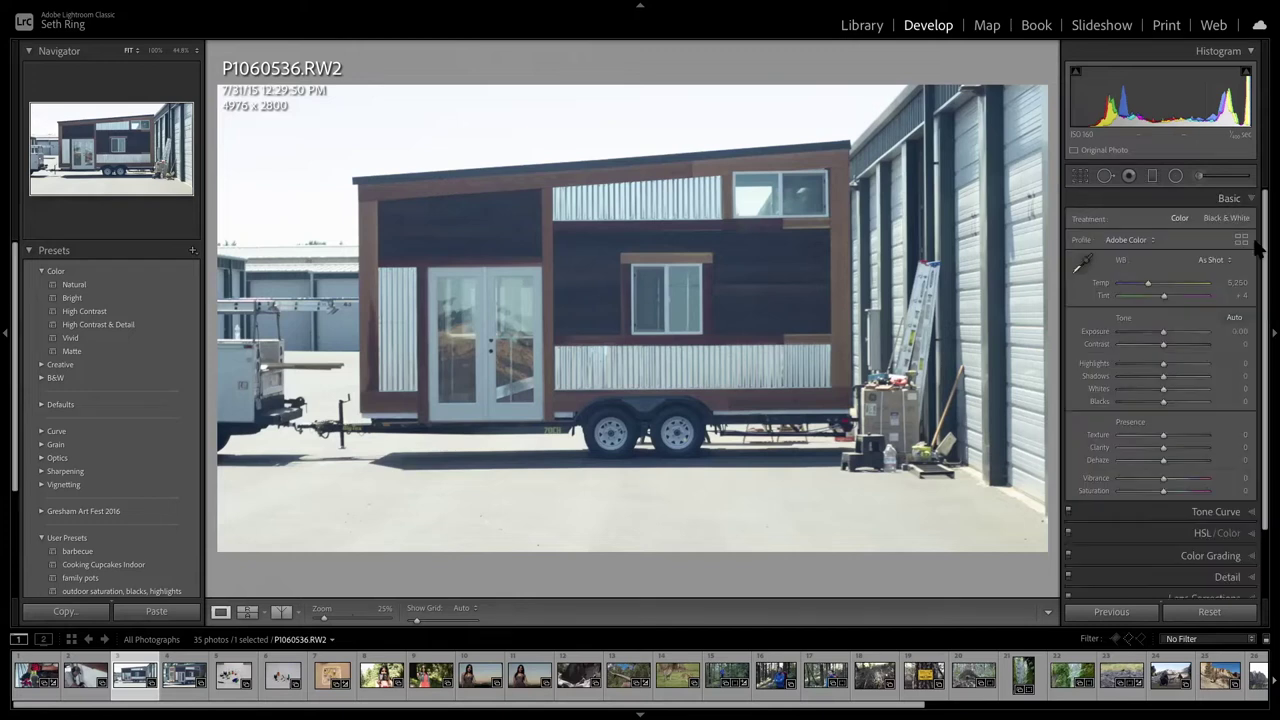
left_click(1256, 511)
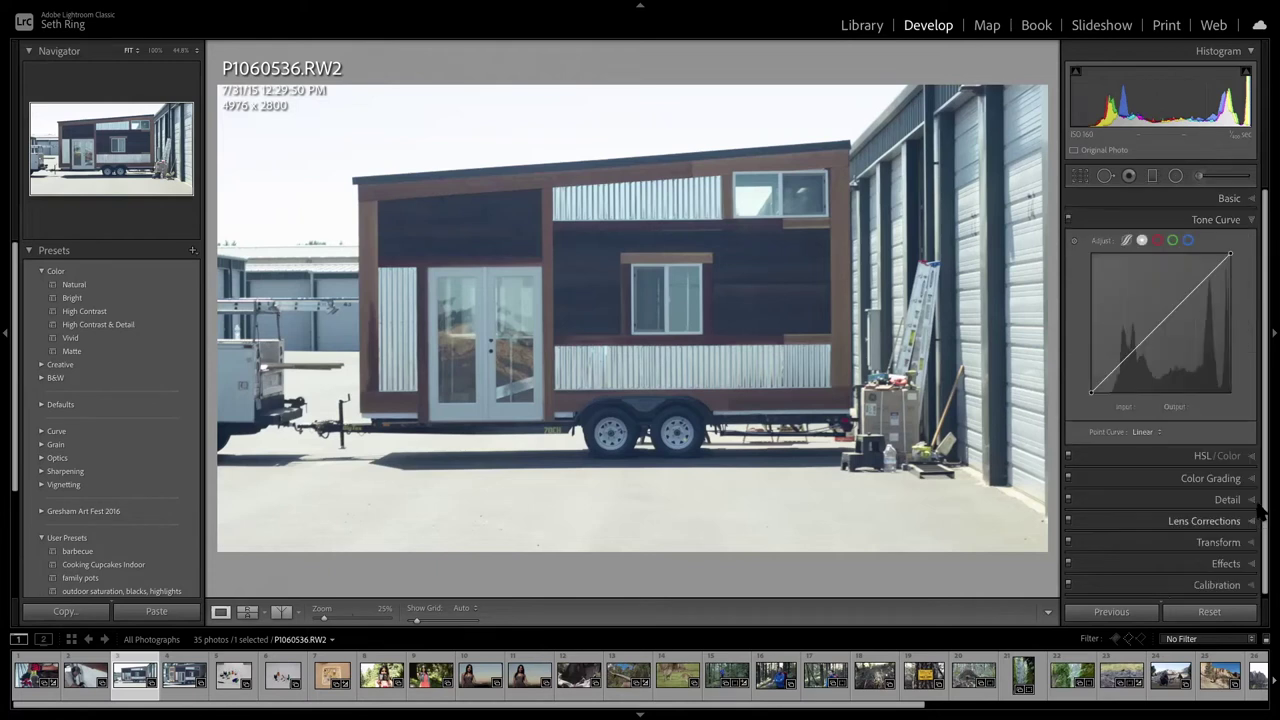
Turn off Solo Mode, expand Basic and HSL/Color alongside Tone Curve, and look through the open adjustment sections.
right_click(1240, 208)
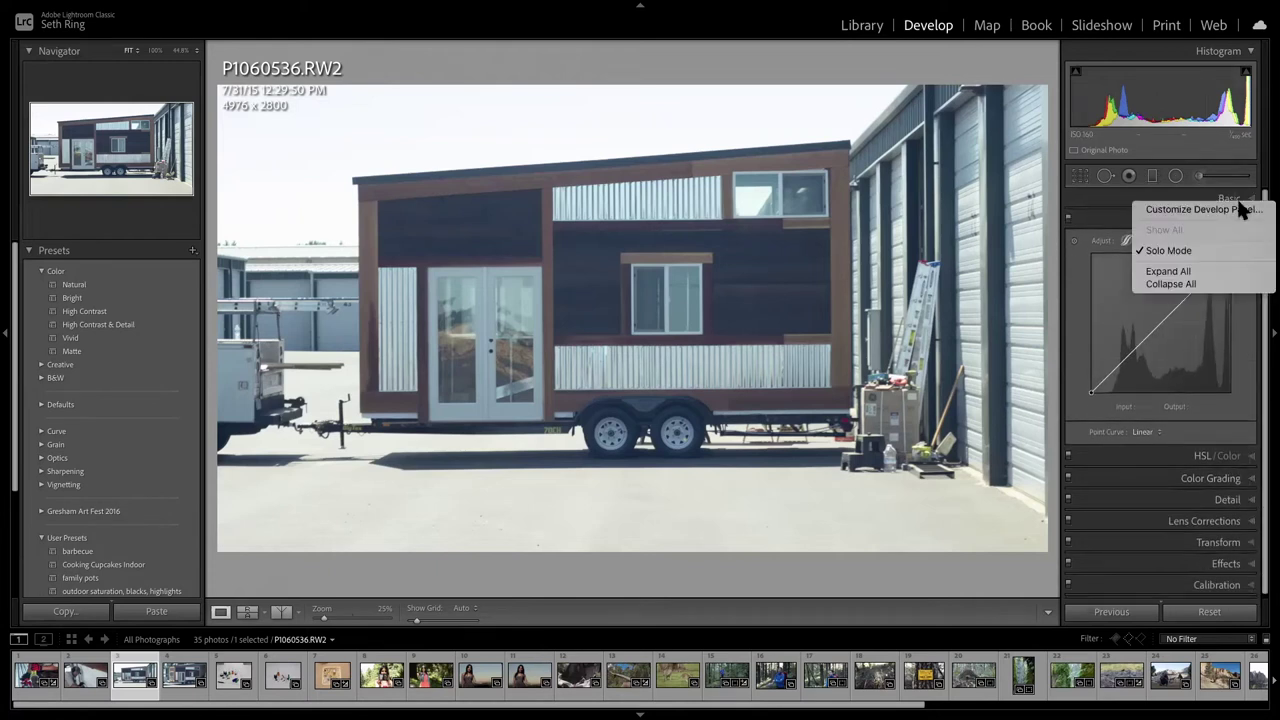
left_click(1218, 251)
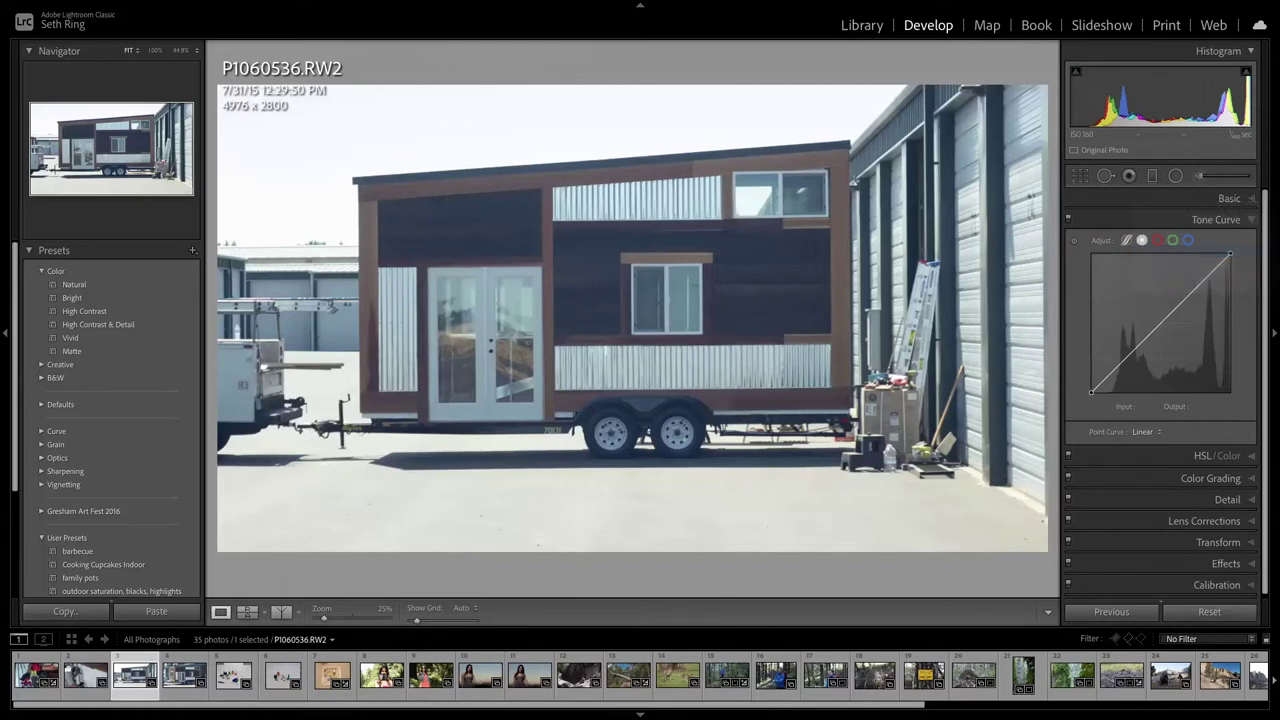
left_click(1250, 200)
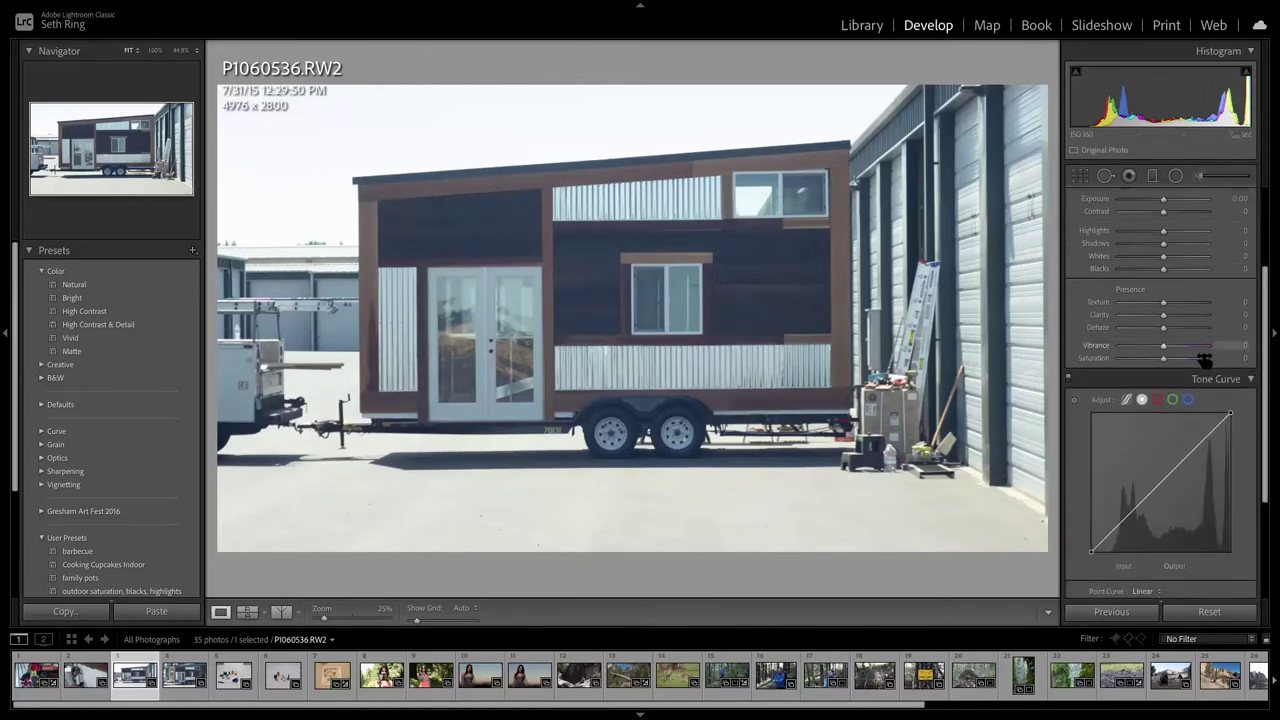
scroll(1204, 360, "down", 3)
left_click(1254, 517)
scroll(1190, 410, "down", 2)
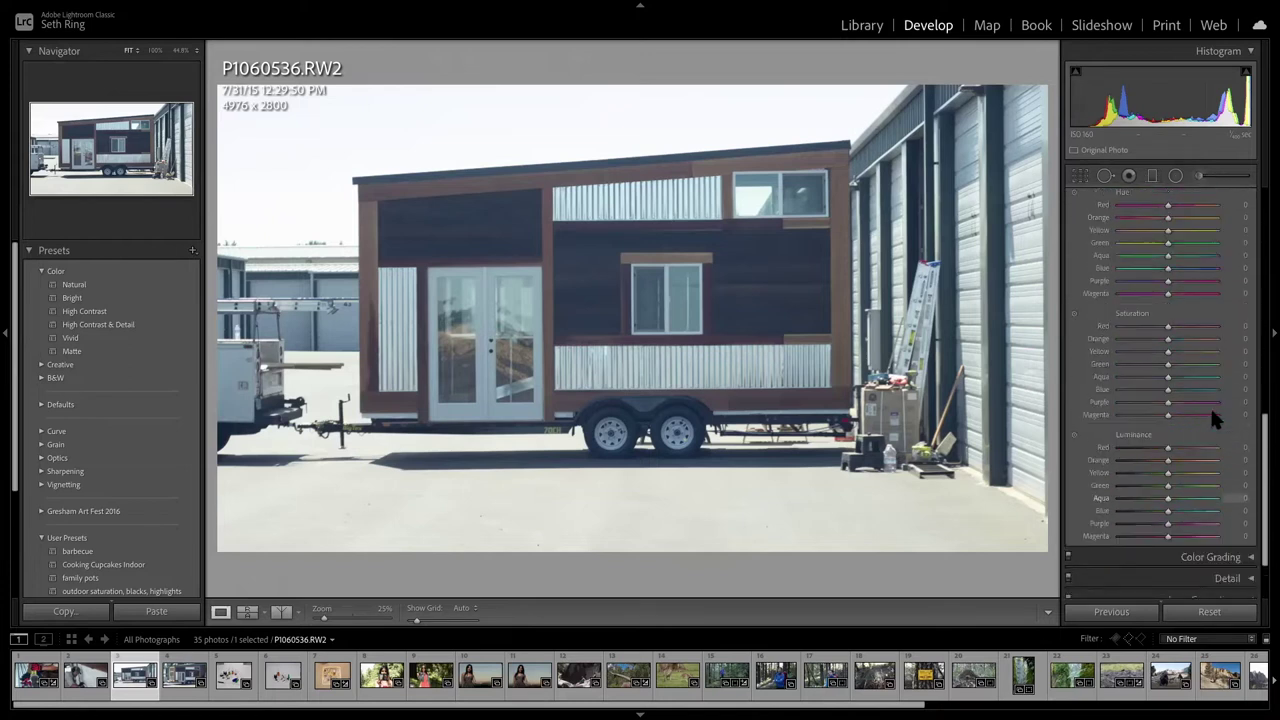
scroll(1225, 205, "up", 6)
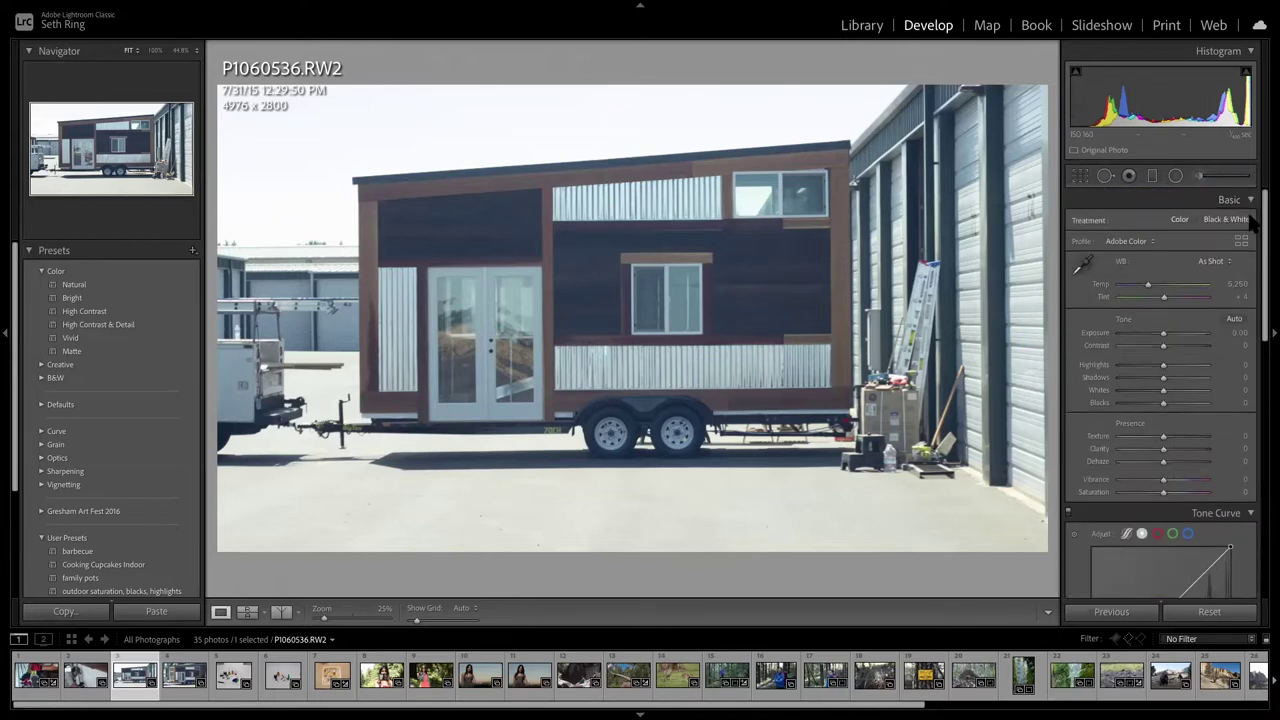
Collapse the Basic and Tone Curve sections, turn Solo Mode back on, and expand Basic on its own.
left_click(1254, 200)
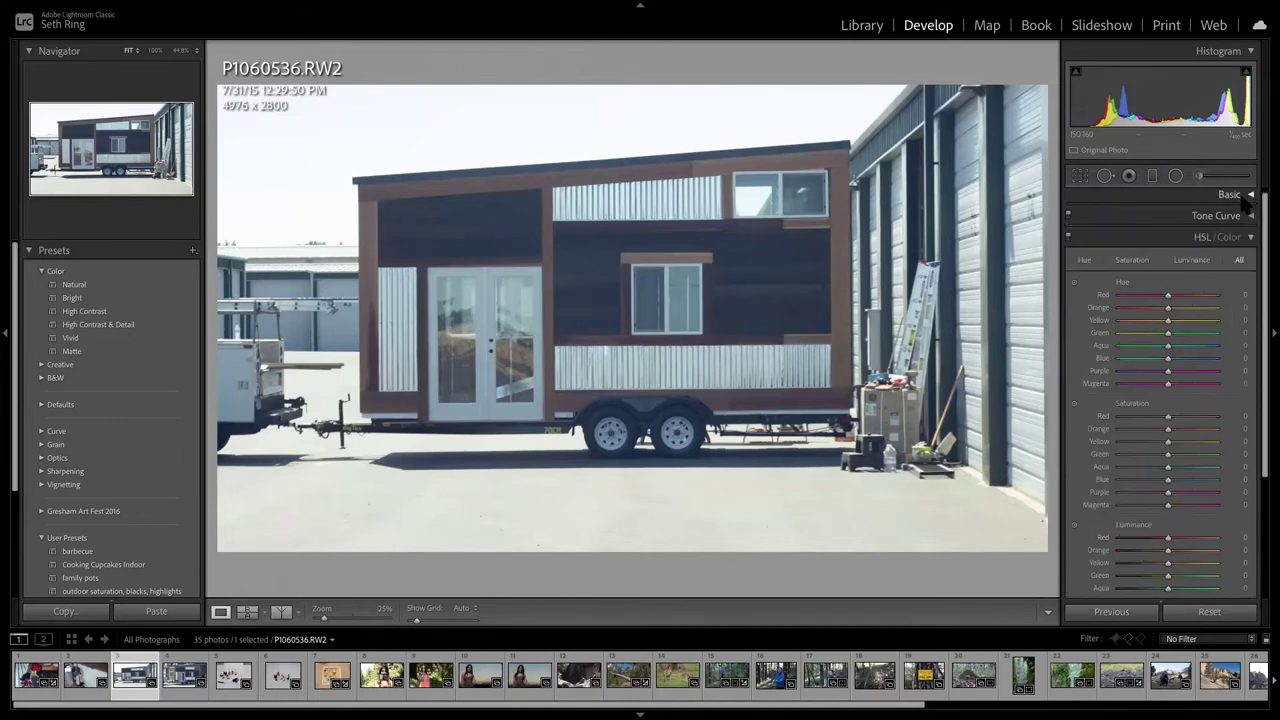
right_click(1250, 196)
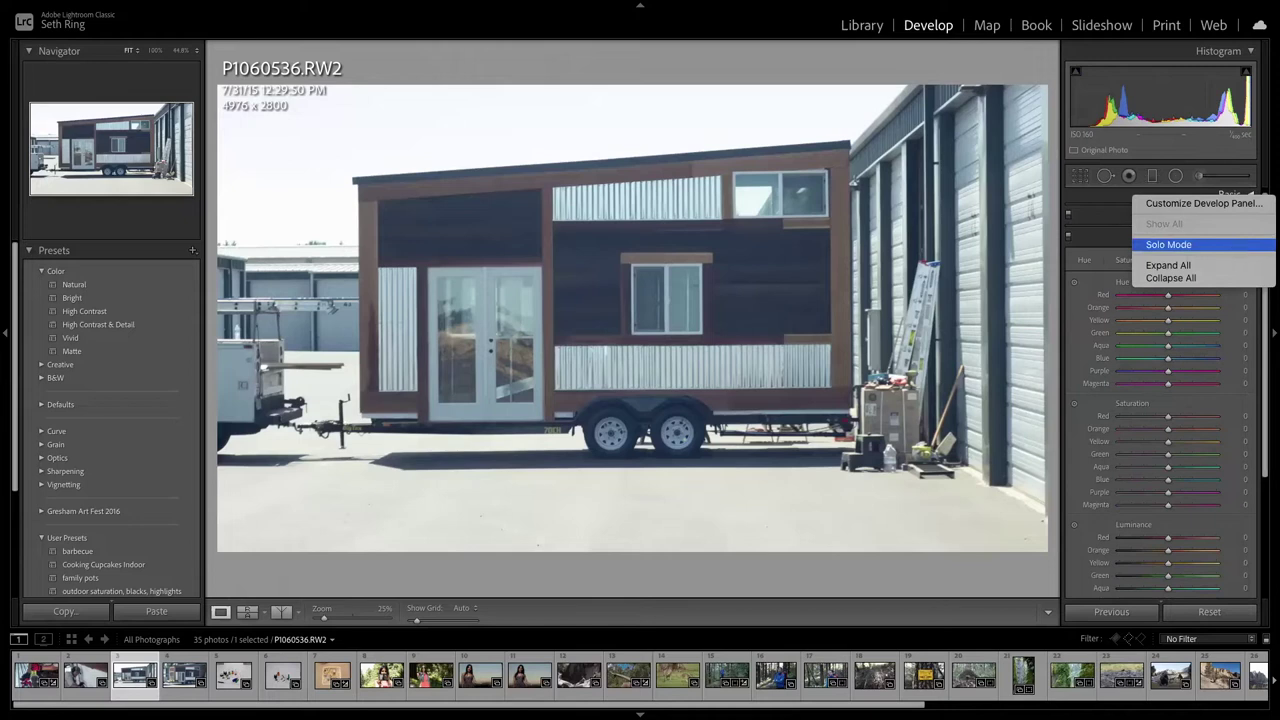
left_click(1168, 245)
left_click(1228, 197)
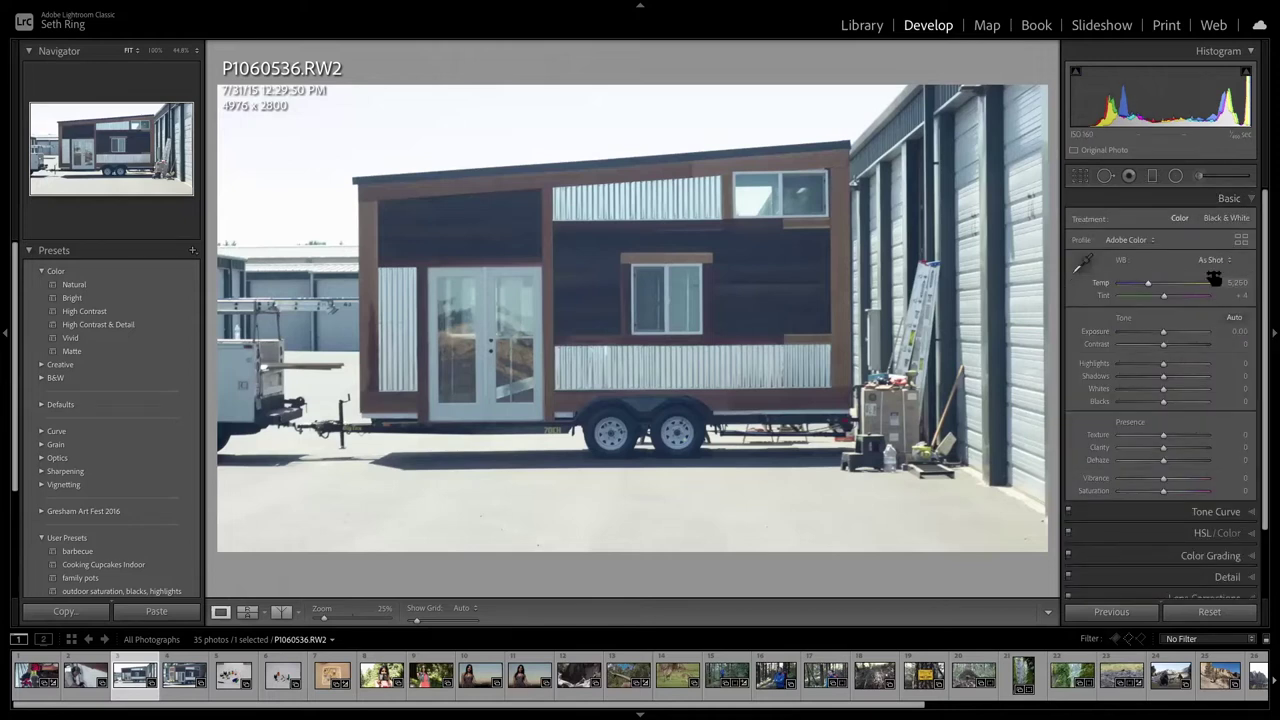
Look at the section order and visibility options in Customize Develop Panel, and leave without saving changes.
right_click(1236, 203)
left_click(1236, 206)
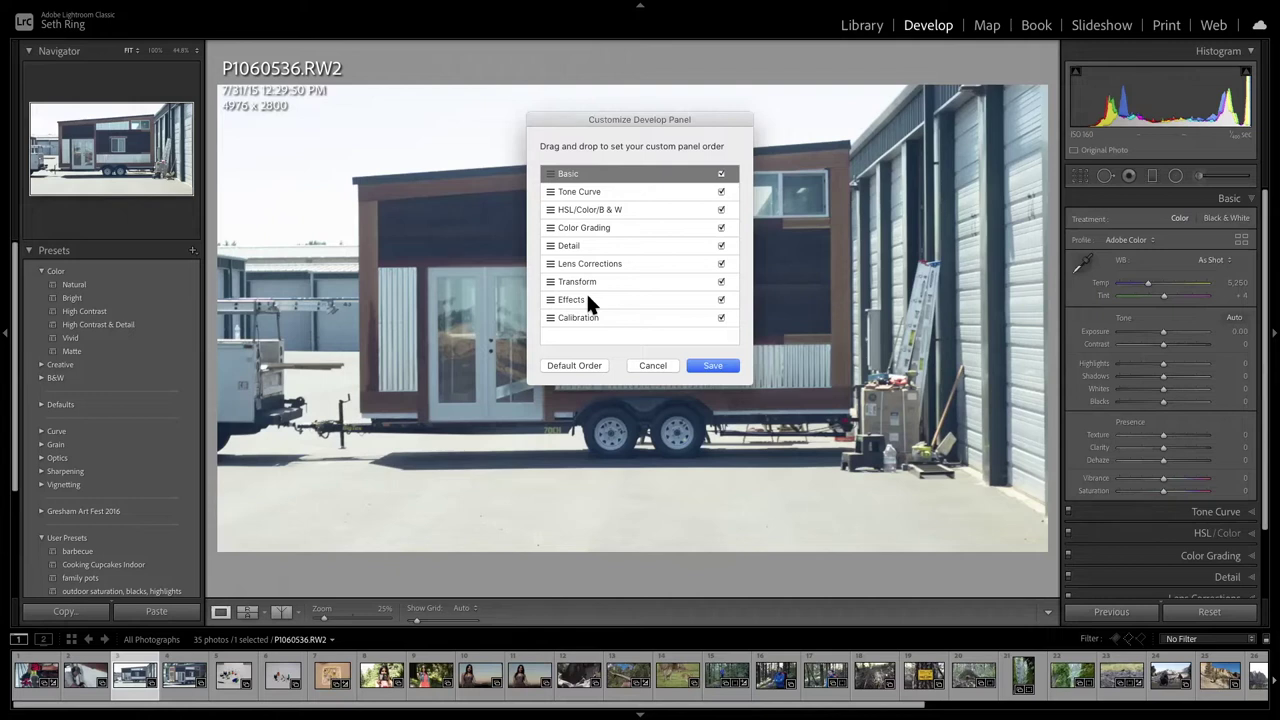
left_click(649, 365)
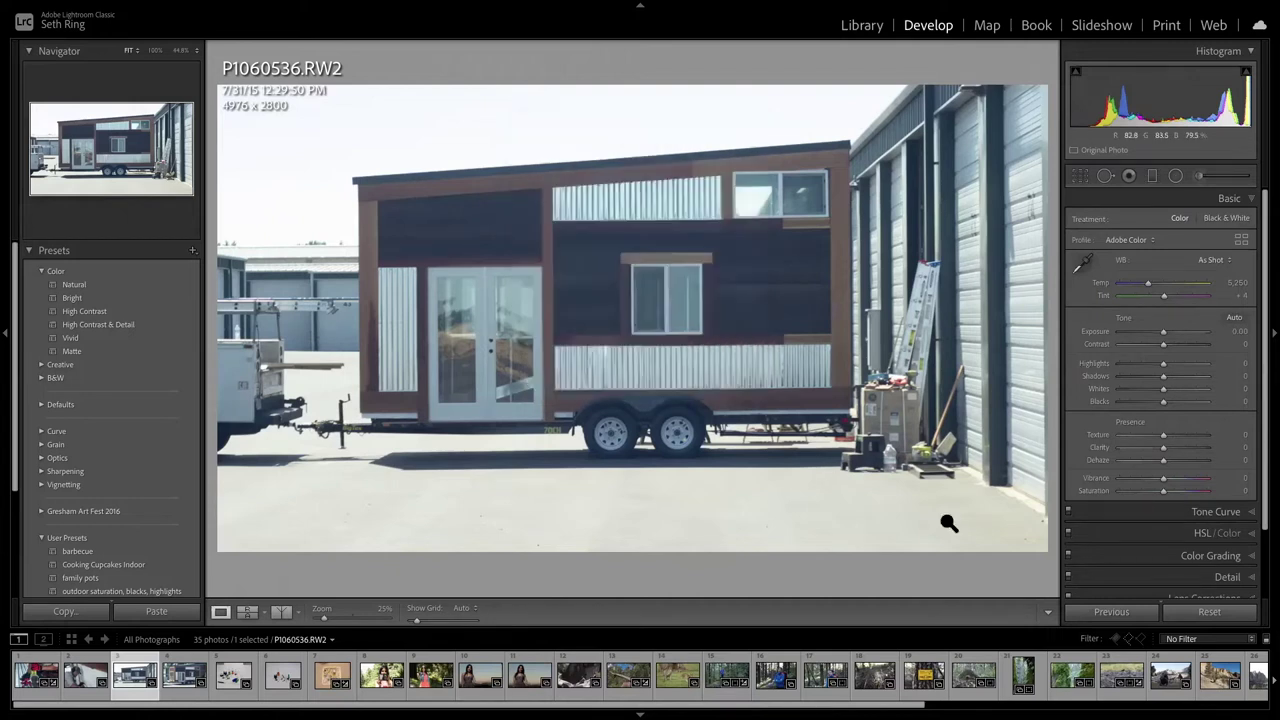
scroll(1263, 318, "down", 1)
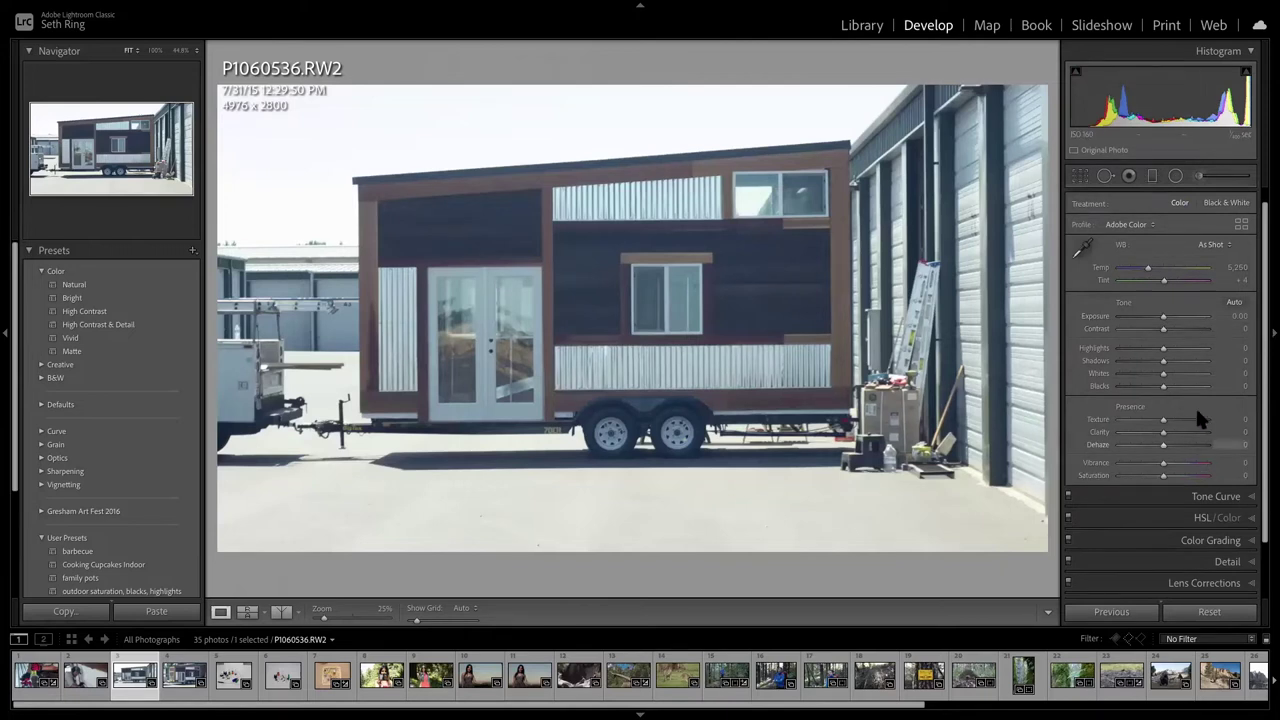
Try cropping P1060536 at a 16 x 9 aspect ratio to about 2535 x 1426 pixels.
left_click(1080, 177)
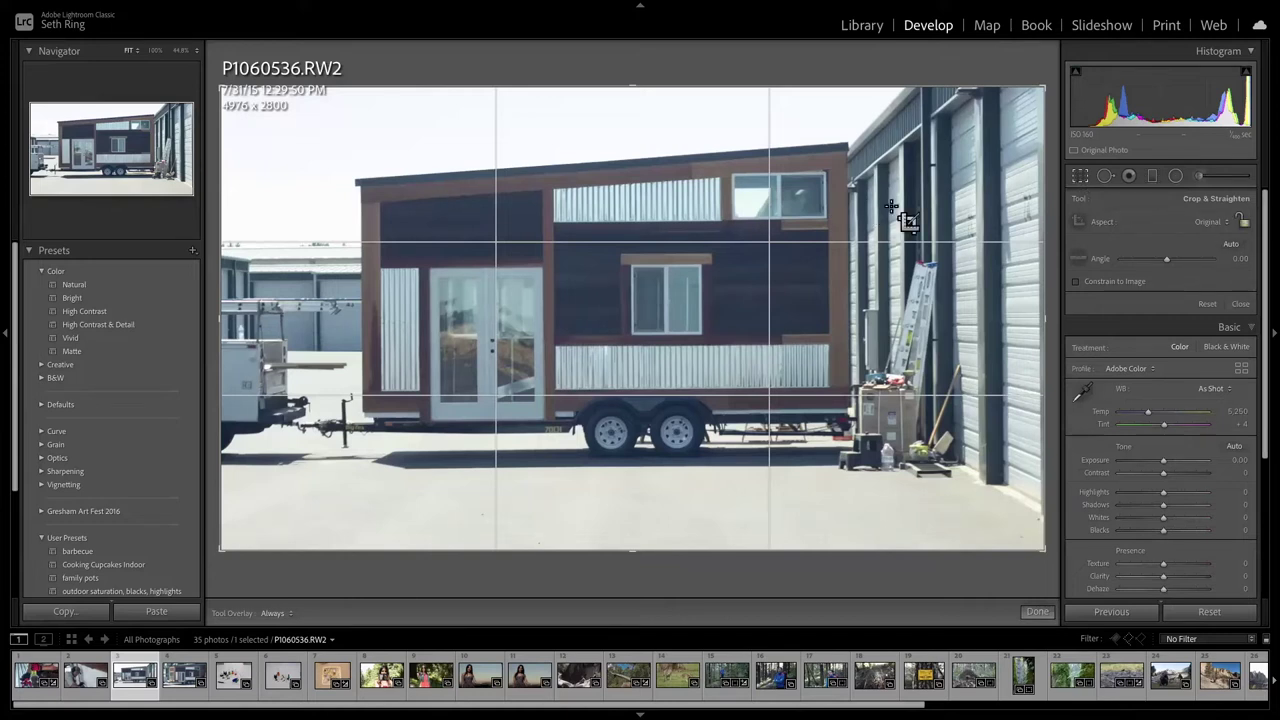
left_click(1218, 225)
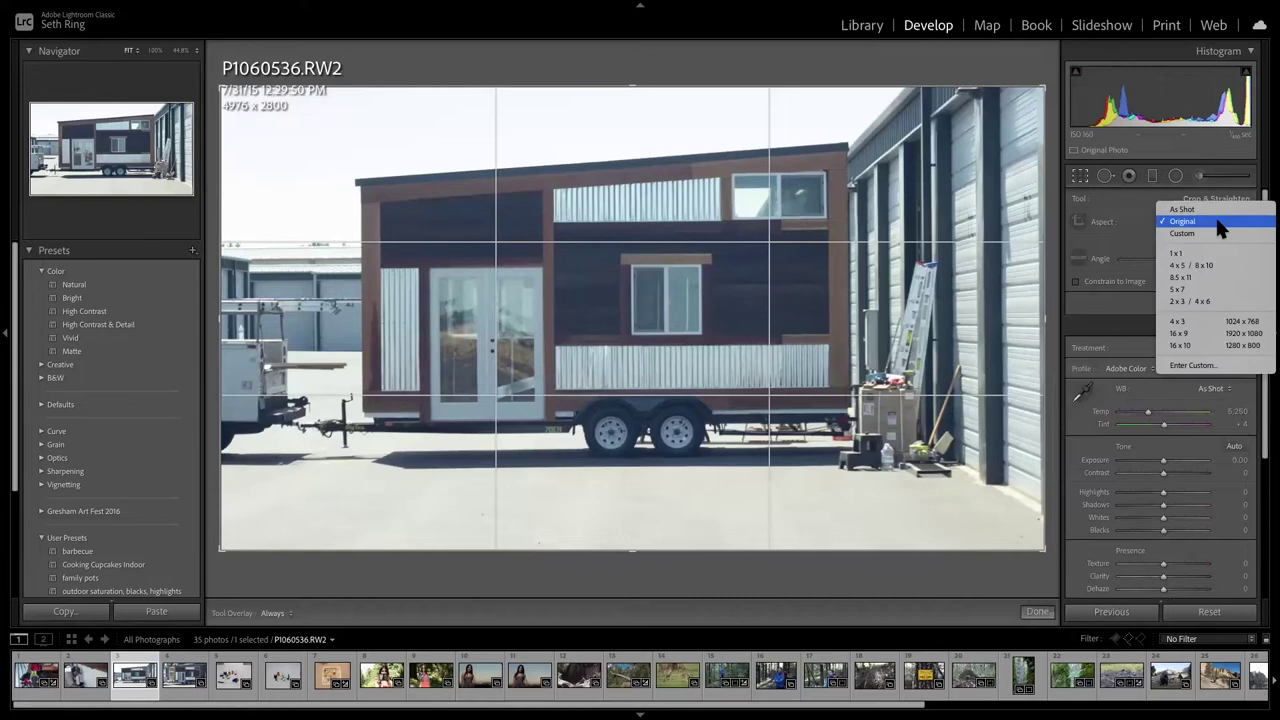
left_click(1226, 338)
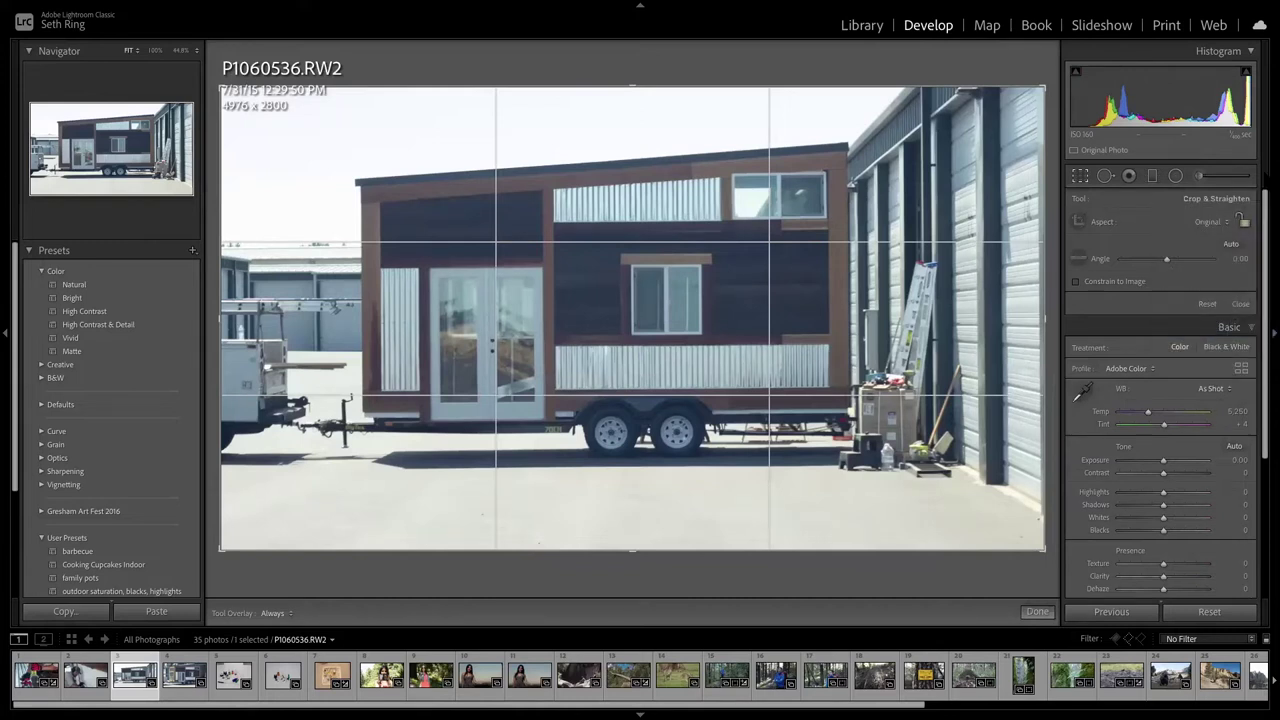
left_click(1207, 213)
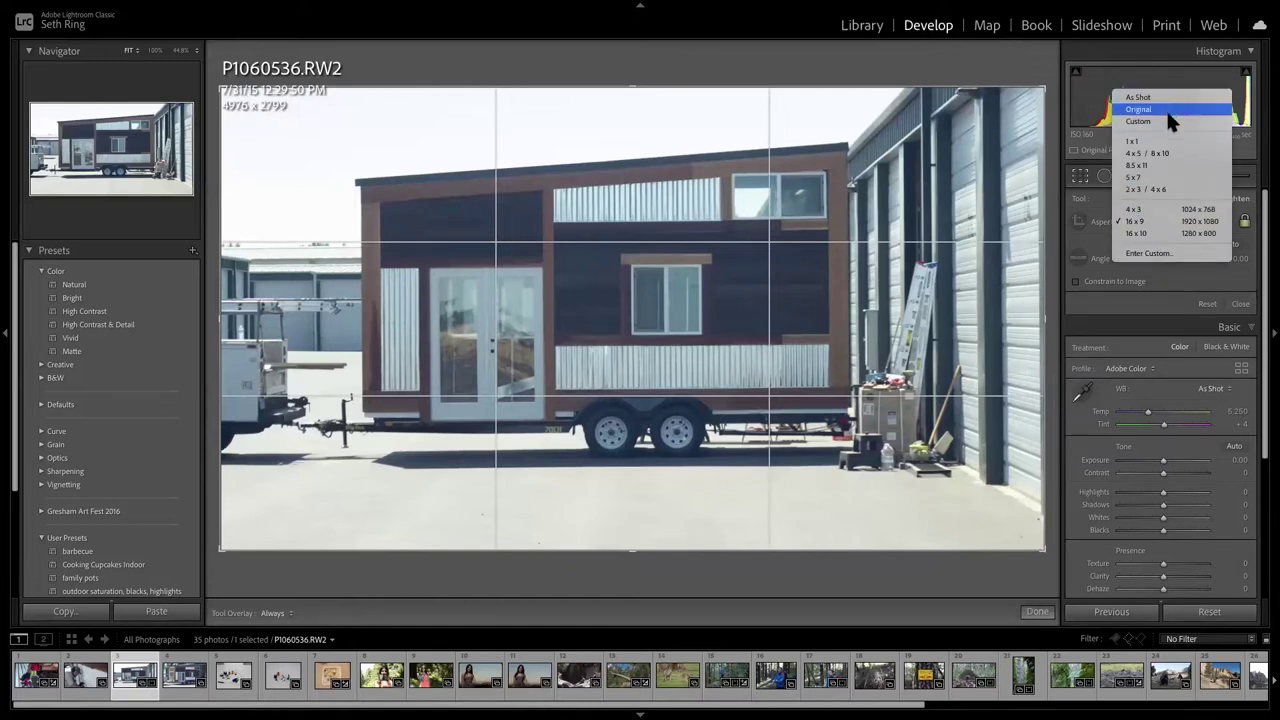
left_click(1166, 122)
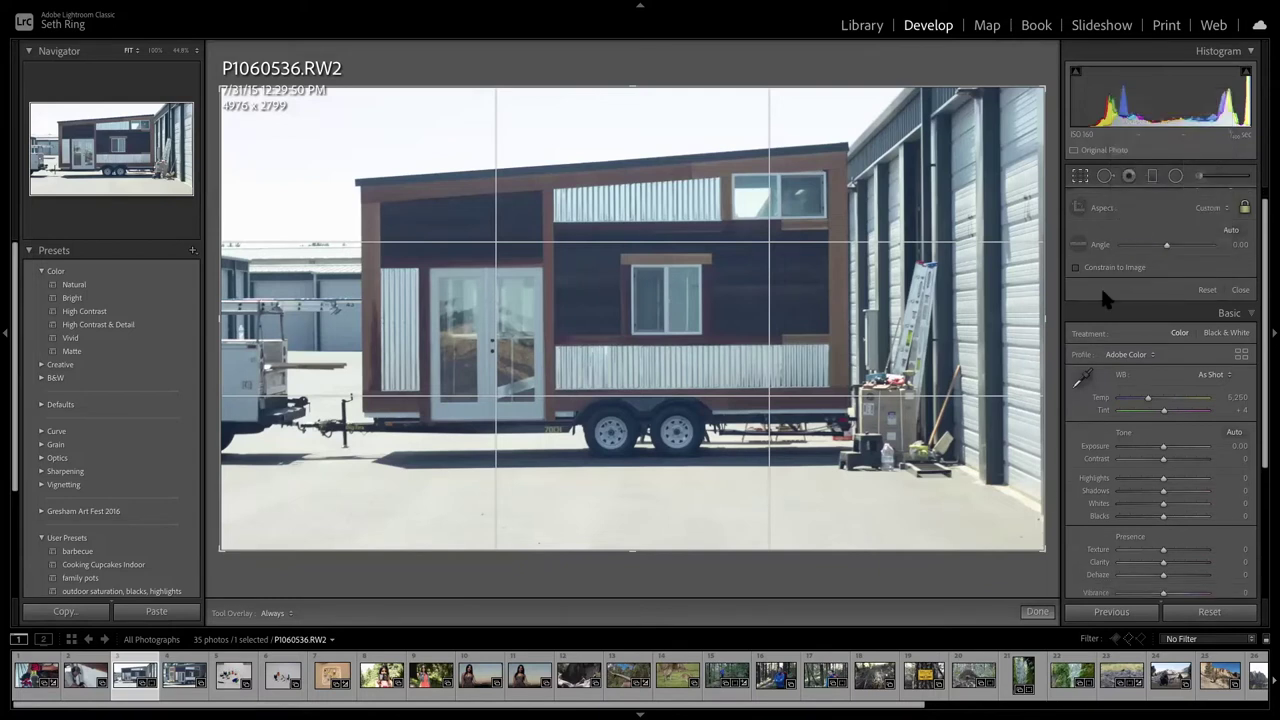
left_click_drag(1043, 551, 777, 494)
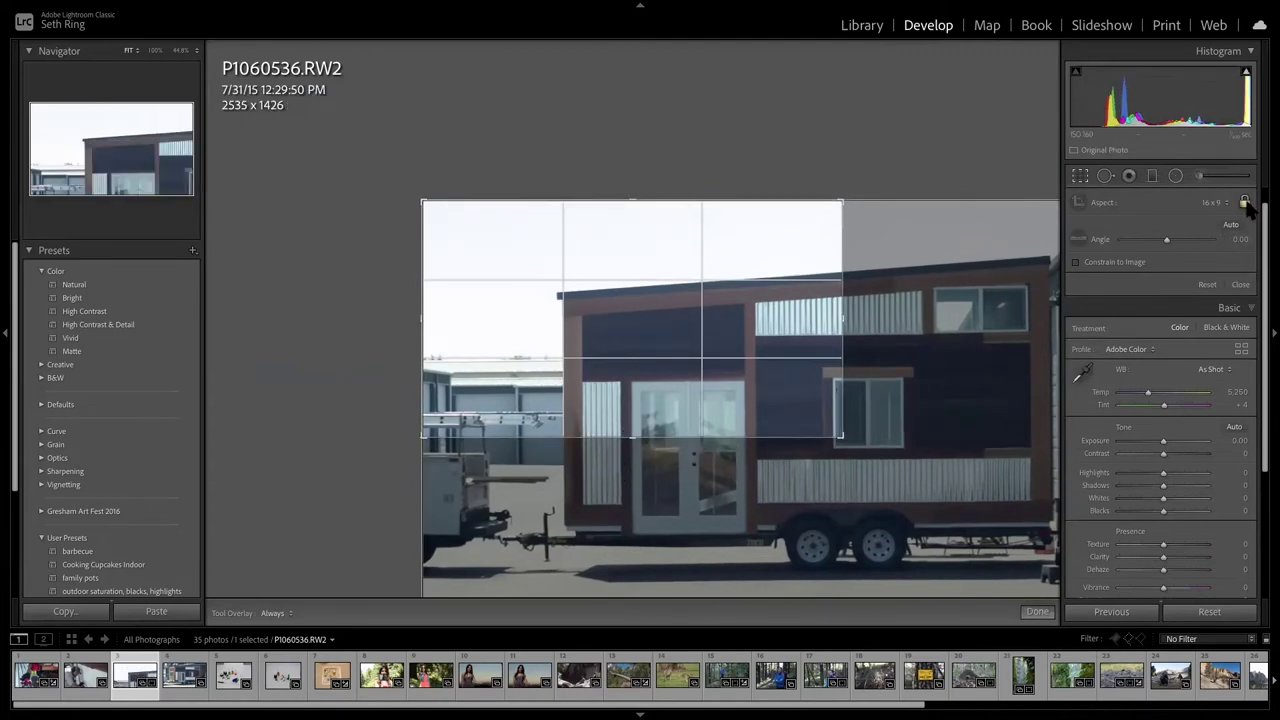
Switch the crop to an unlocked Custom aspect ratio and extend its height to about 2799 pixels.
left_click(1206, 197)
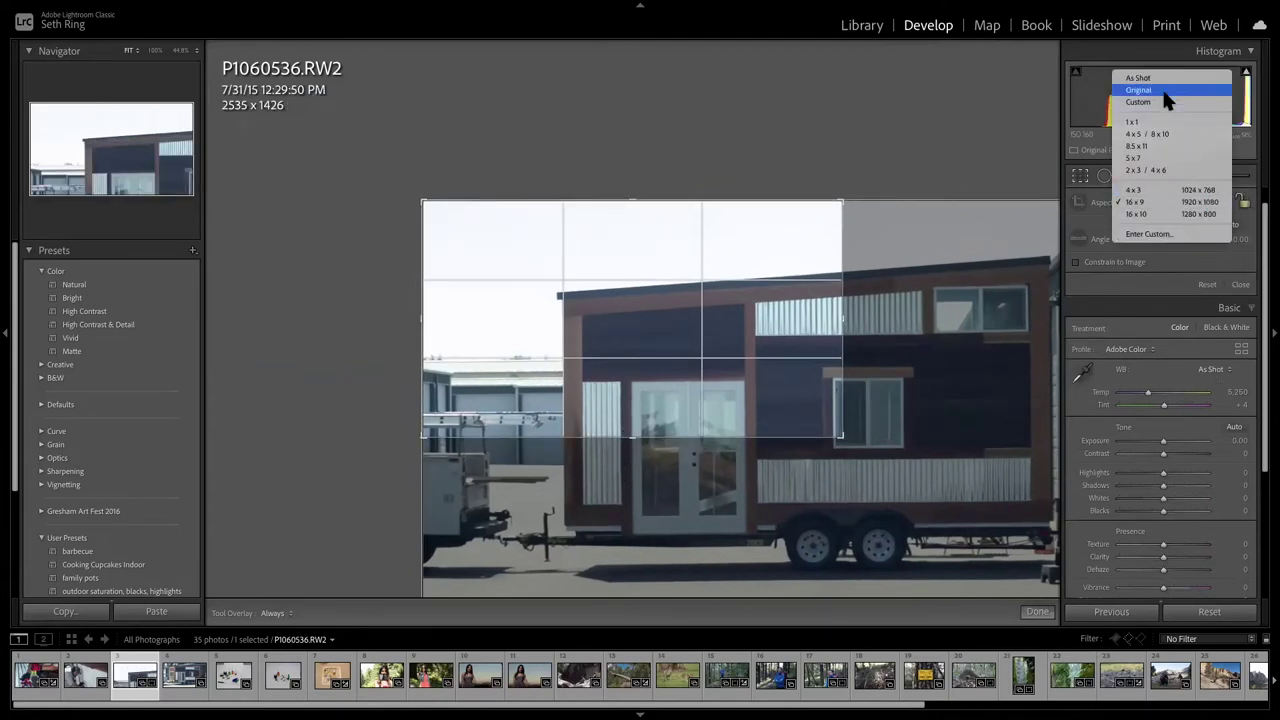
left_click(1140, 101)
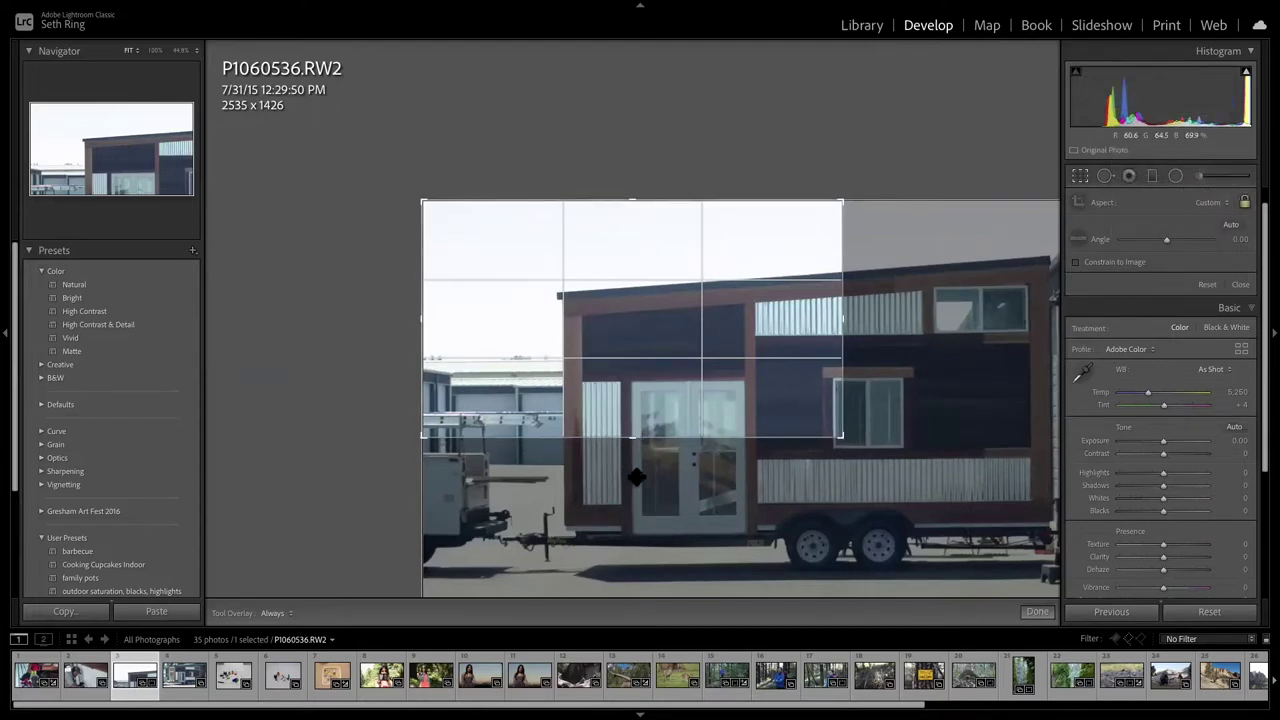
left_click(1244, 203)
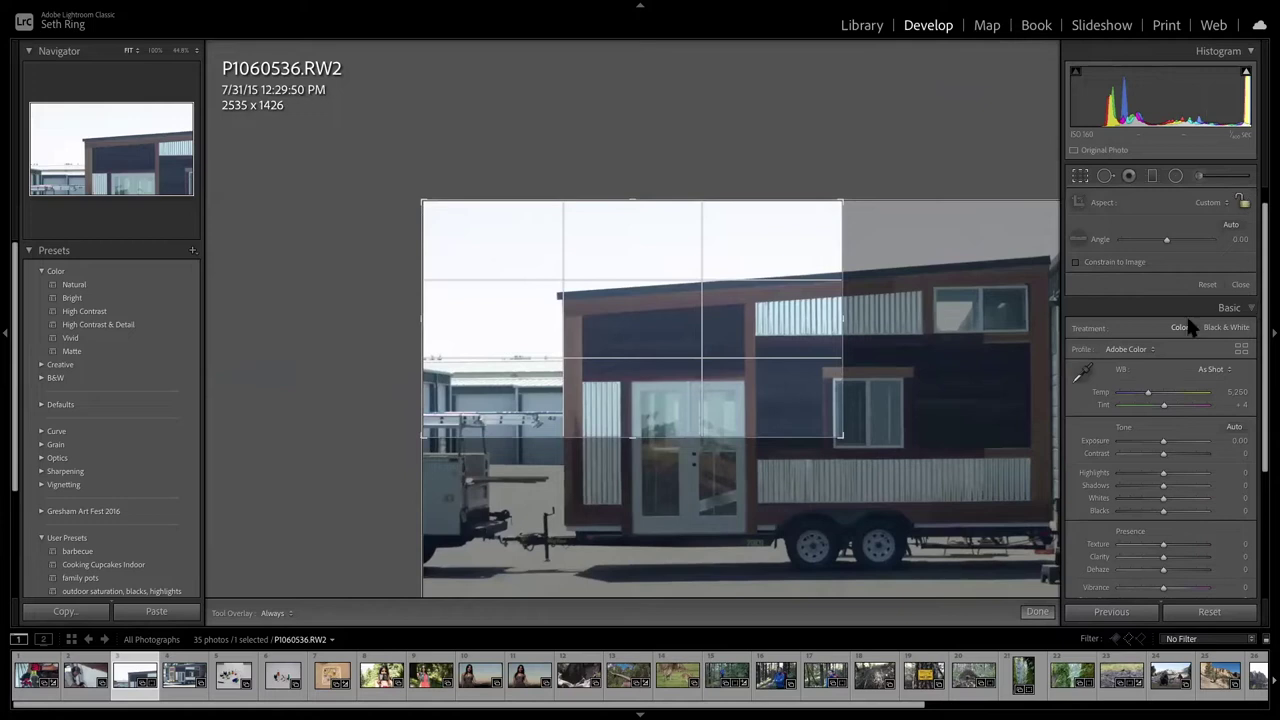
left_click_drag(633, 439, 607, 557)
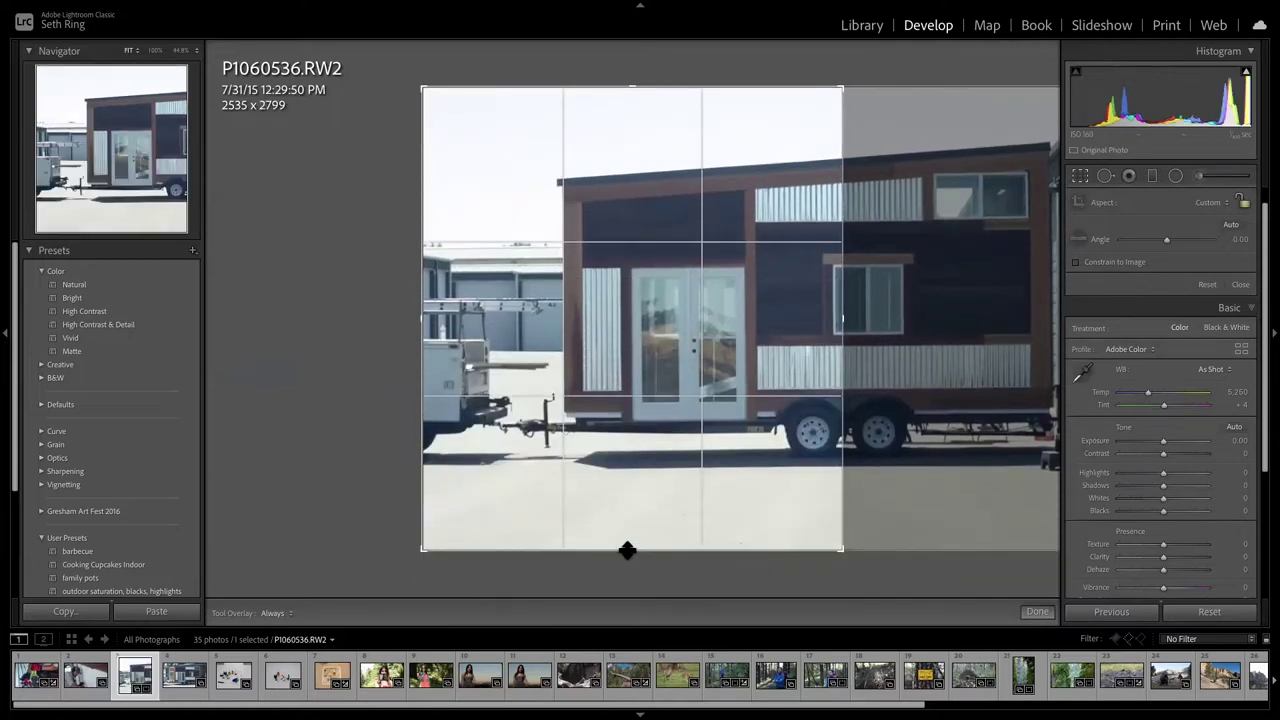
Set the crop aspect to Original, crop tightly around the tiny house to about 3446 x 1939 pixels, and apply it.
left_click(1219, 203)
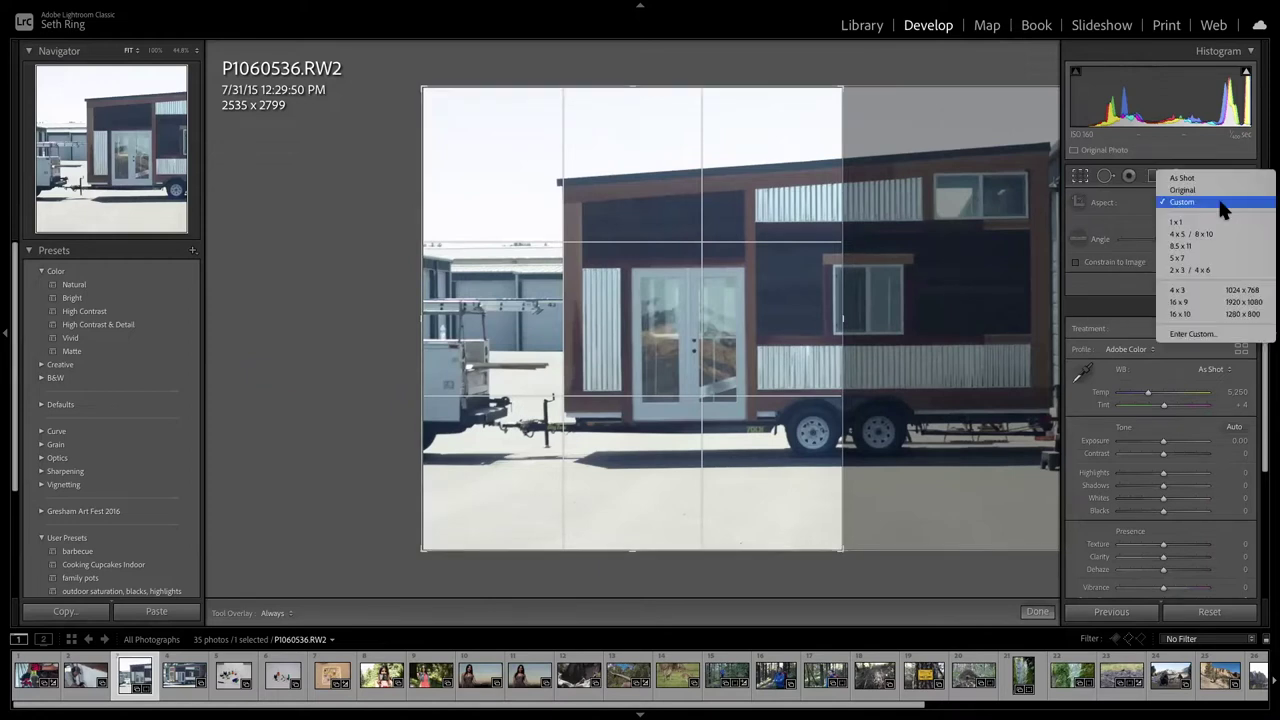
left_click(1218, 191)
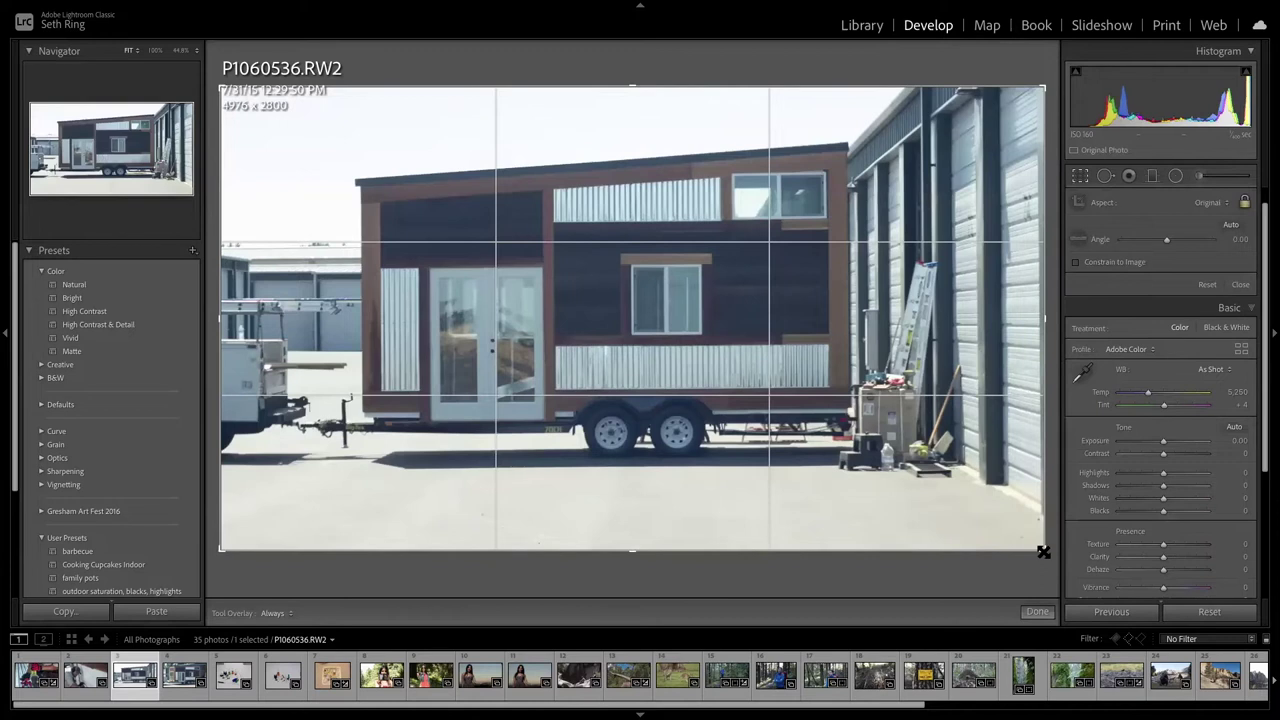
left_click_drag(1043, 552, 957, 534)
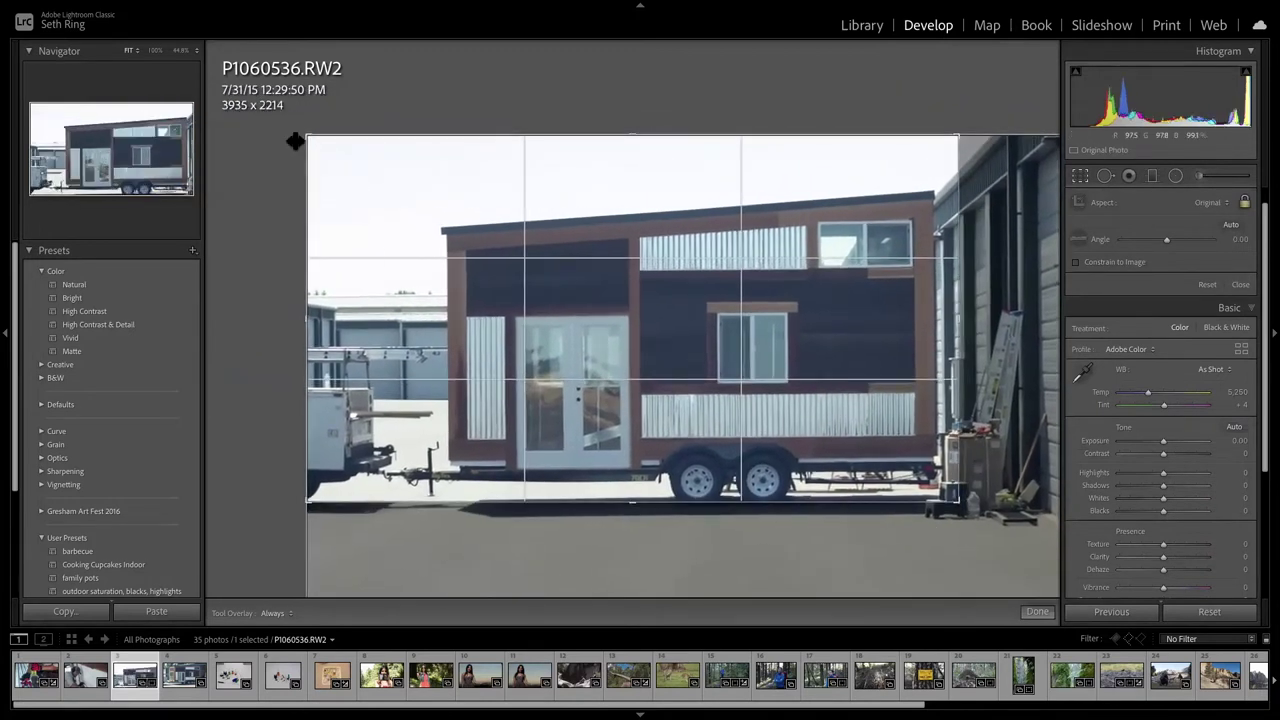
left_click_drag(306, 137, 347, 153)
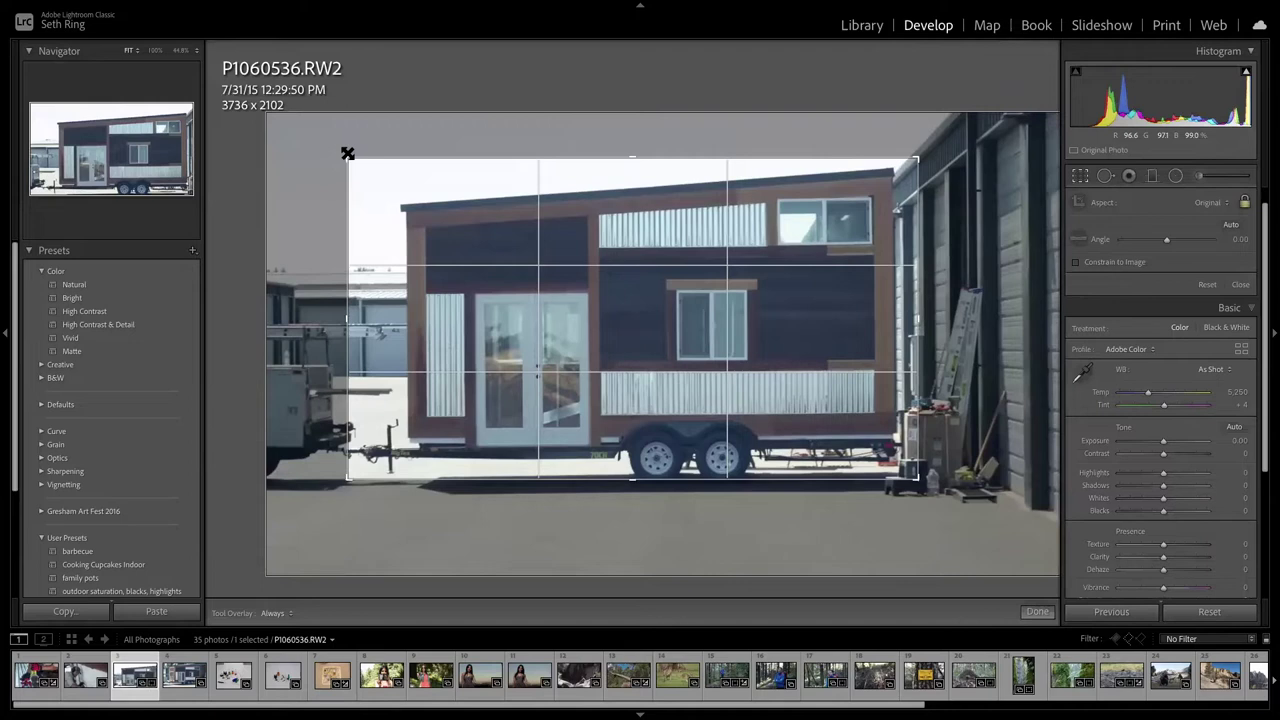
key("Return")
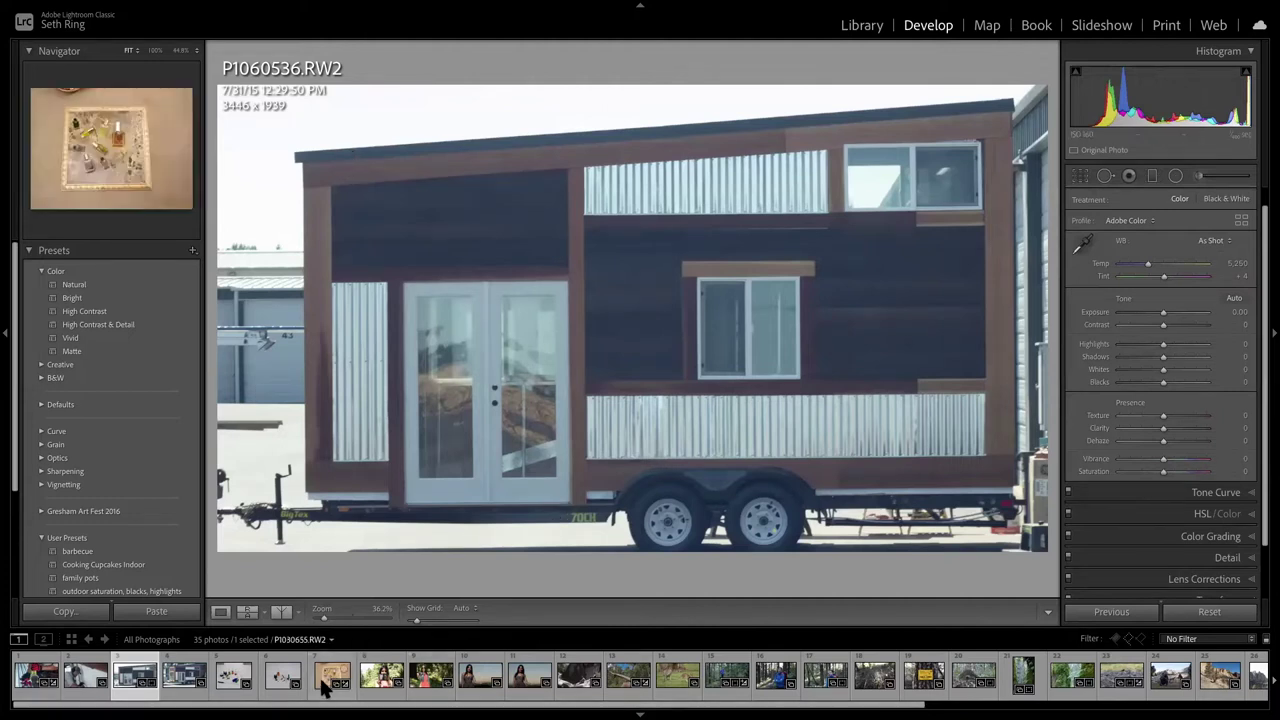
Reopen the crop on P1060536, try rotating it by about 4 degrees, undo the rotations, and close the crop.
key("r")
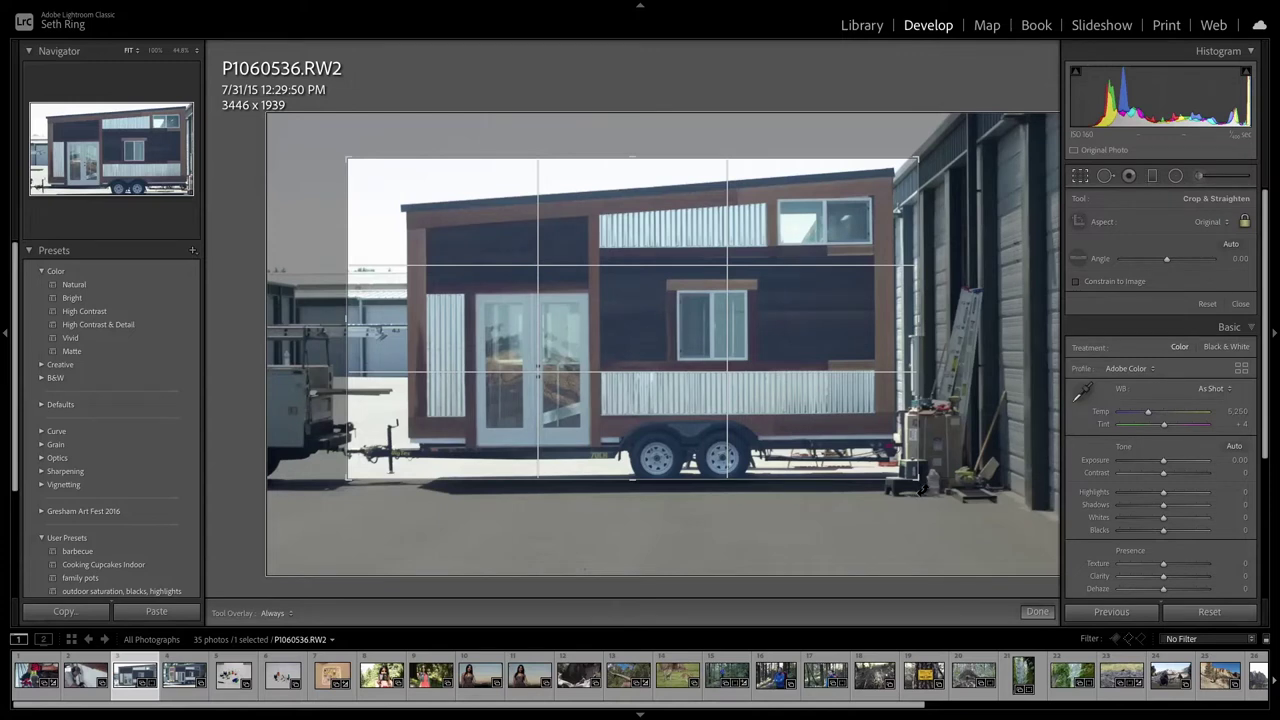
left_click_drag(921, 488, 896, 502)
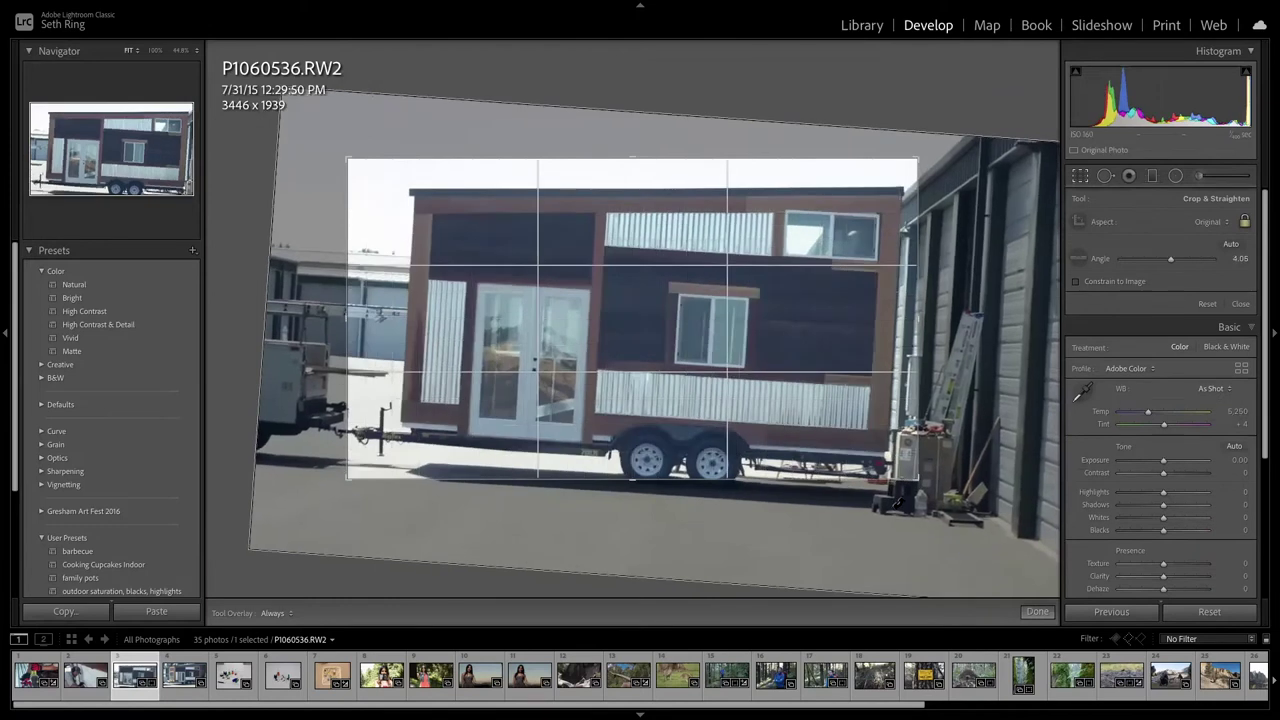
key("ctrl+z")
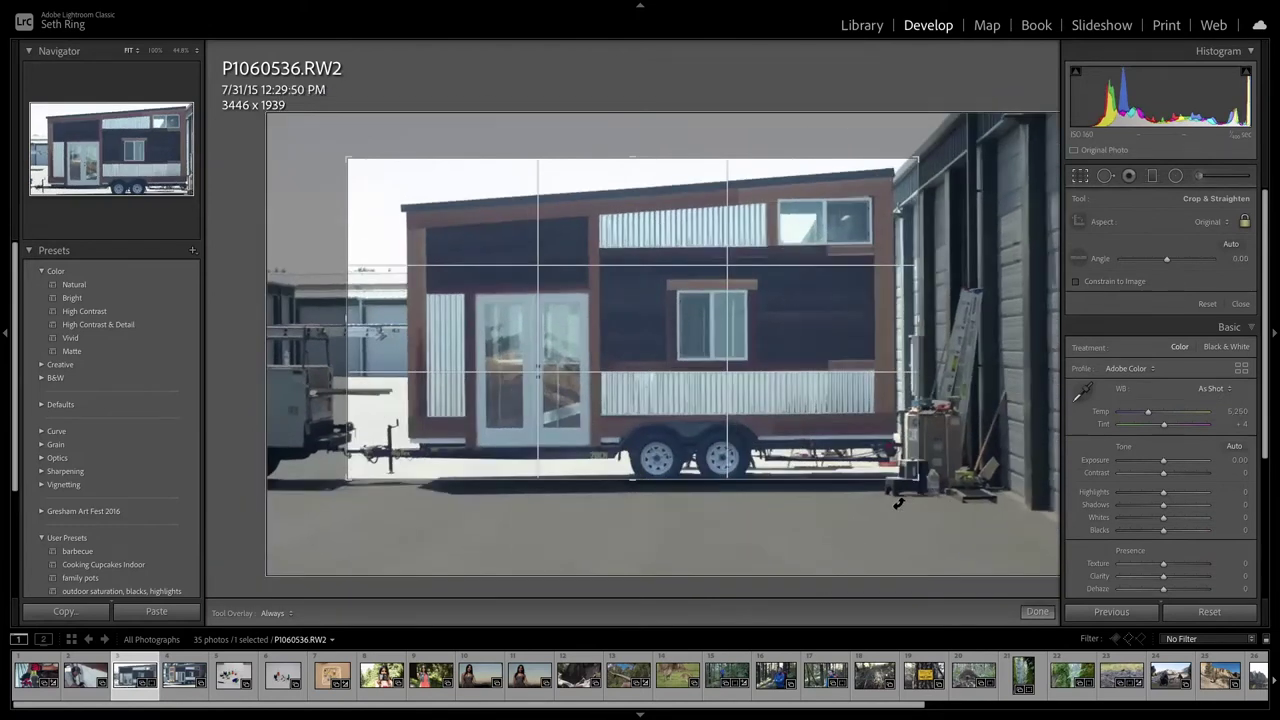
mouse_move(932, 492)
left_mouse_down()
mouse_move(948, 456)
mouse_move(912, 500)
mouse_move(912, 468)
mouse_move(914, 486)
left_mouse_up()
key("ctrl+z")
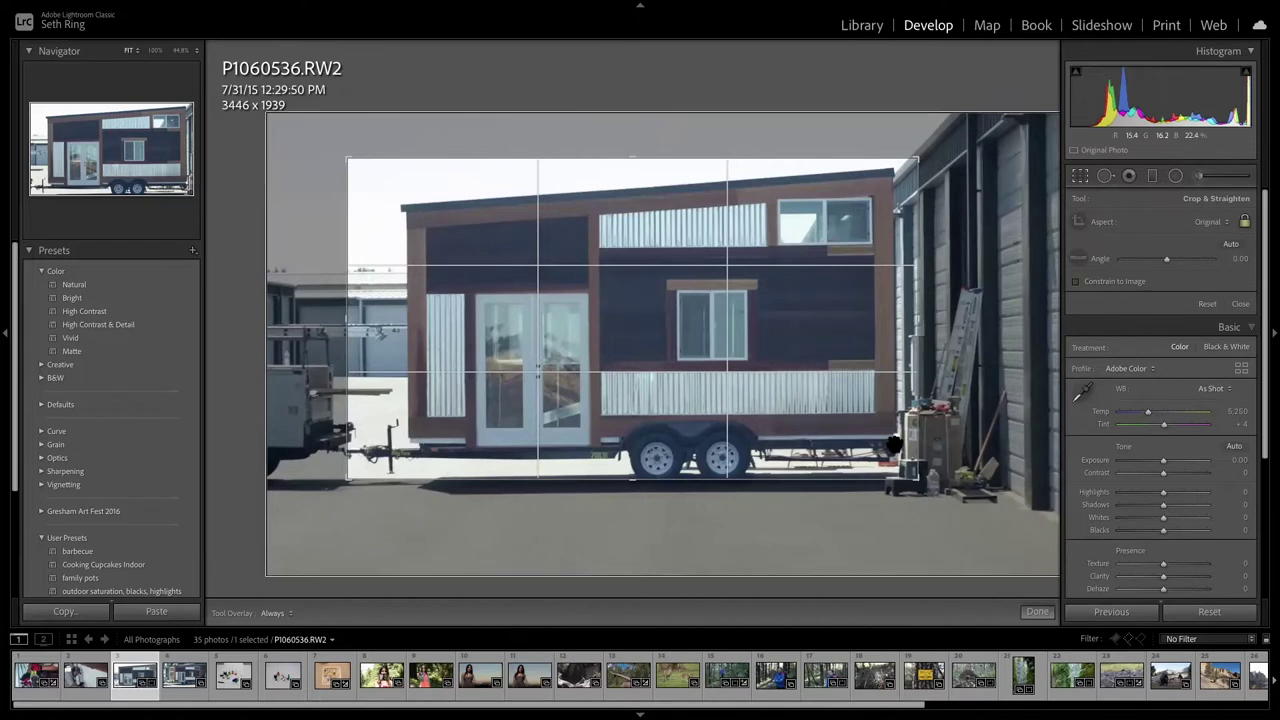
key("Return")
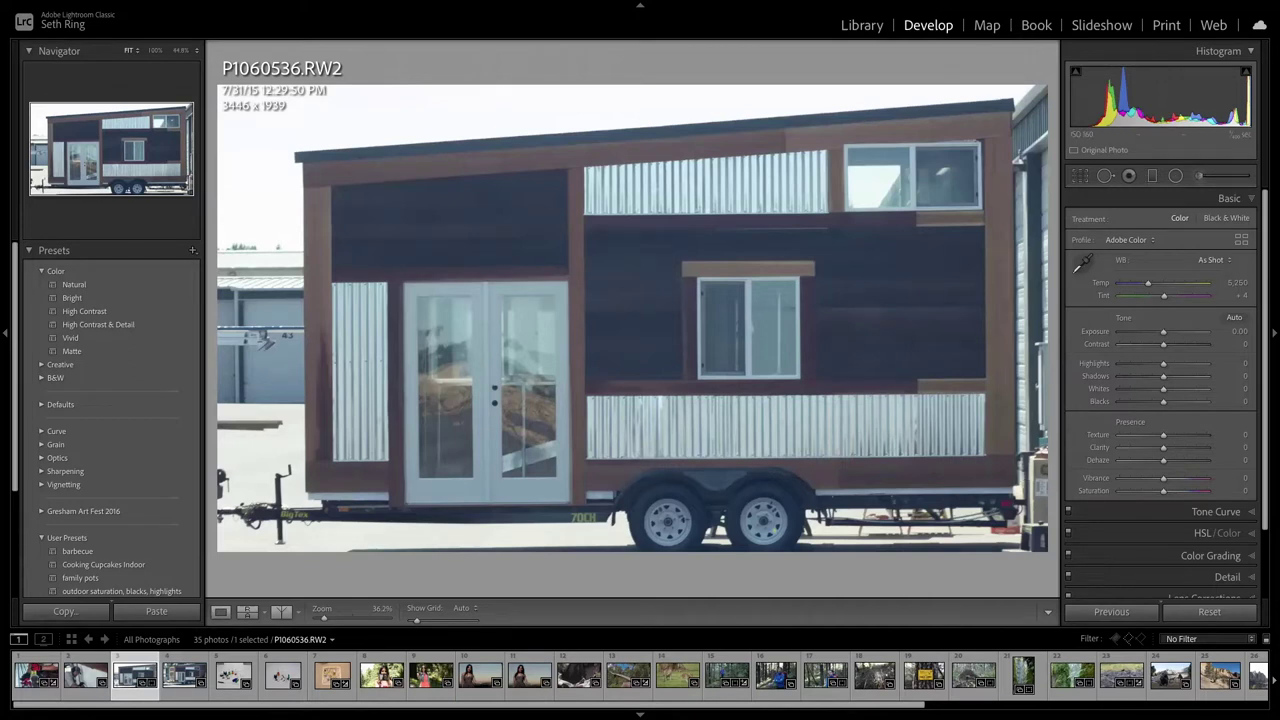
Open the perfume bottle photo P1030655 and crop it closely around the ornate frame, to about 2520 x 2378 pixels.
left_click(330, 677)
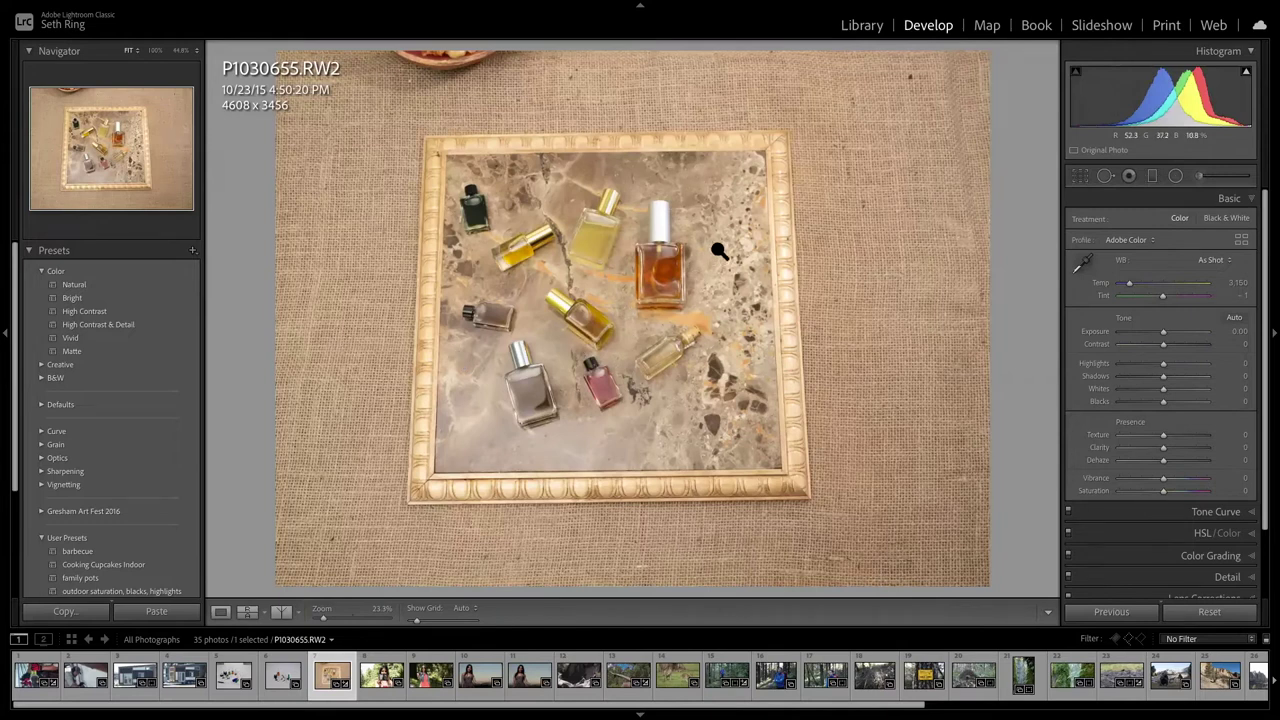
key("r")
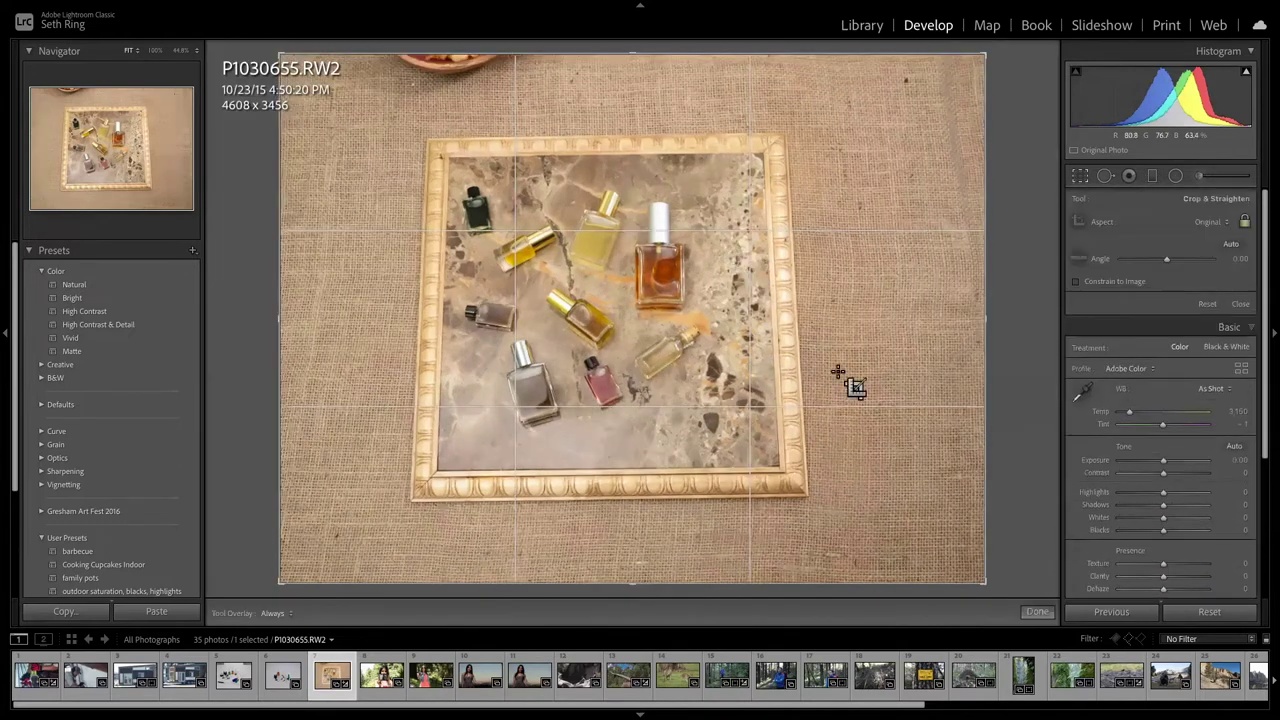
left_click_drag(982, 584, 895, 541)
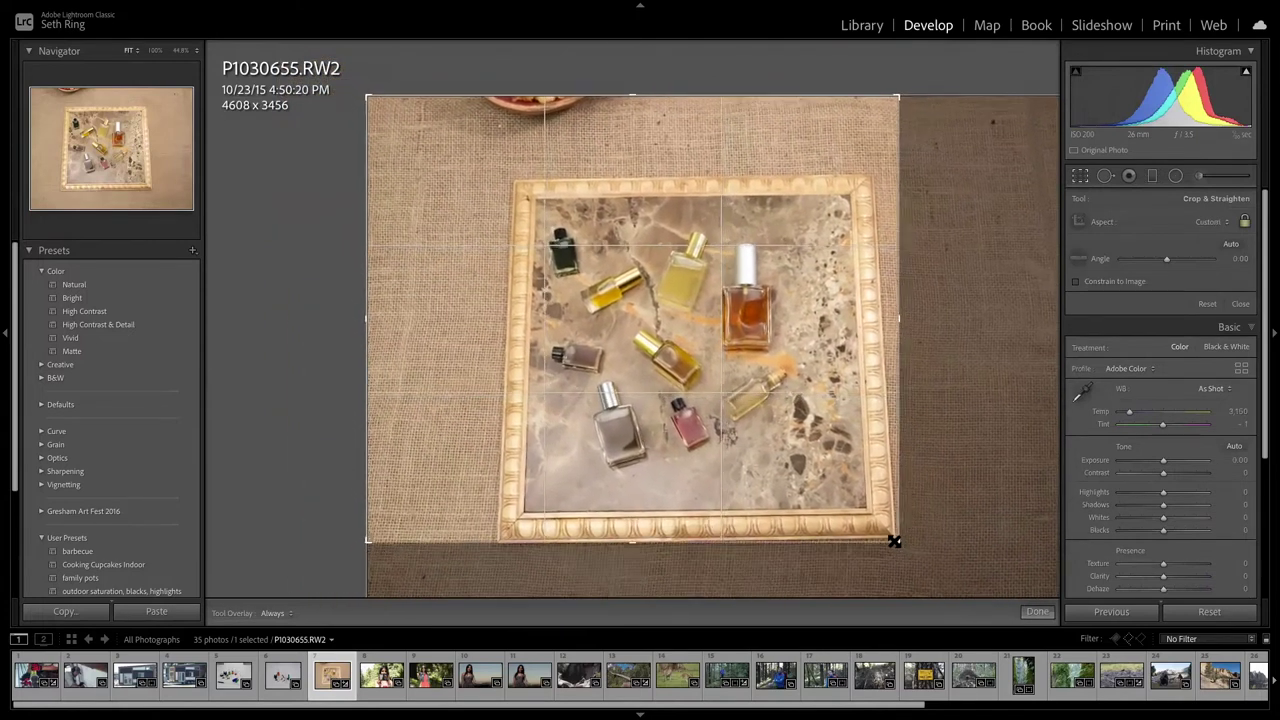
left_click_drag(368, 97, 440, 134)
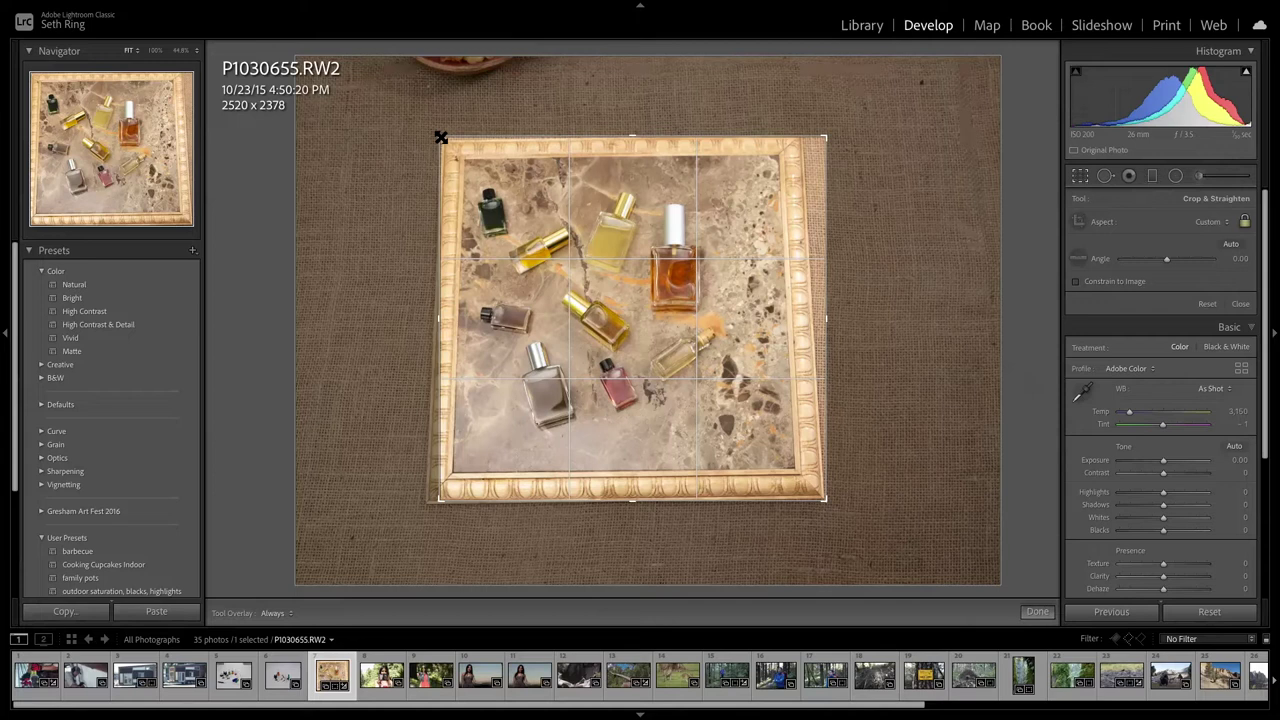
Discard the open crop on the perfume bottle photo and apply the Auto Upright perspective correction to the full image.
left_click_drag(442, 132, 438, 136)
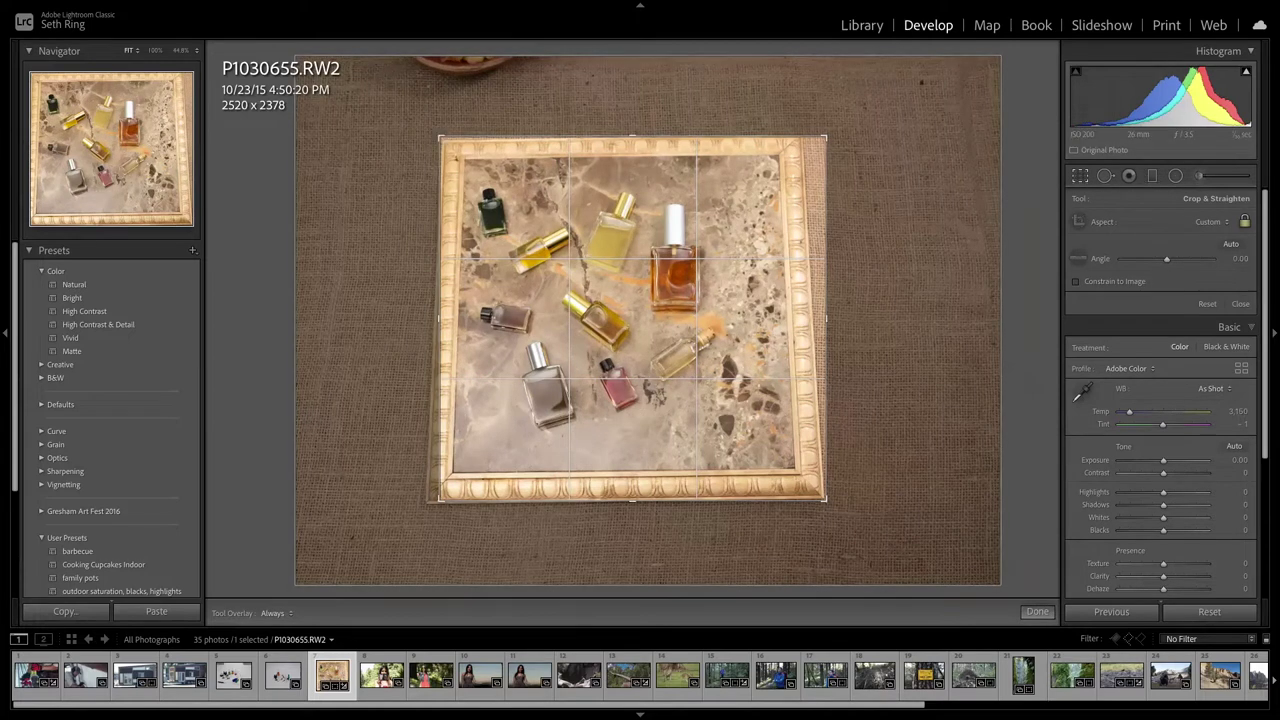
scroll(1248, 522, "down", 5)
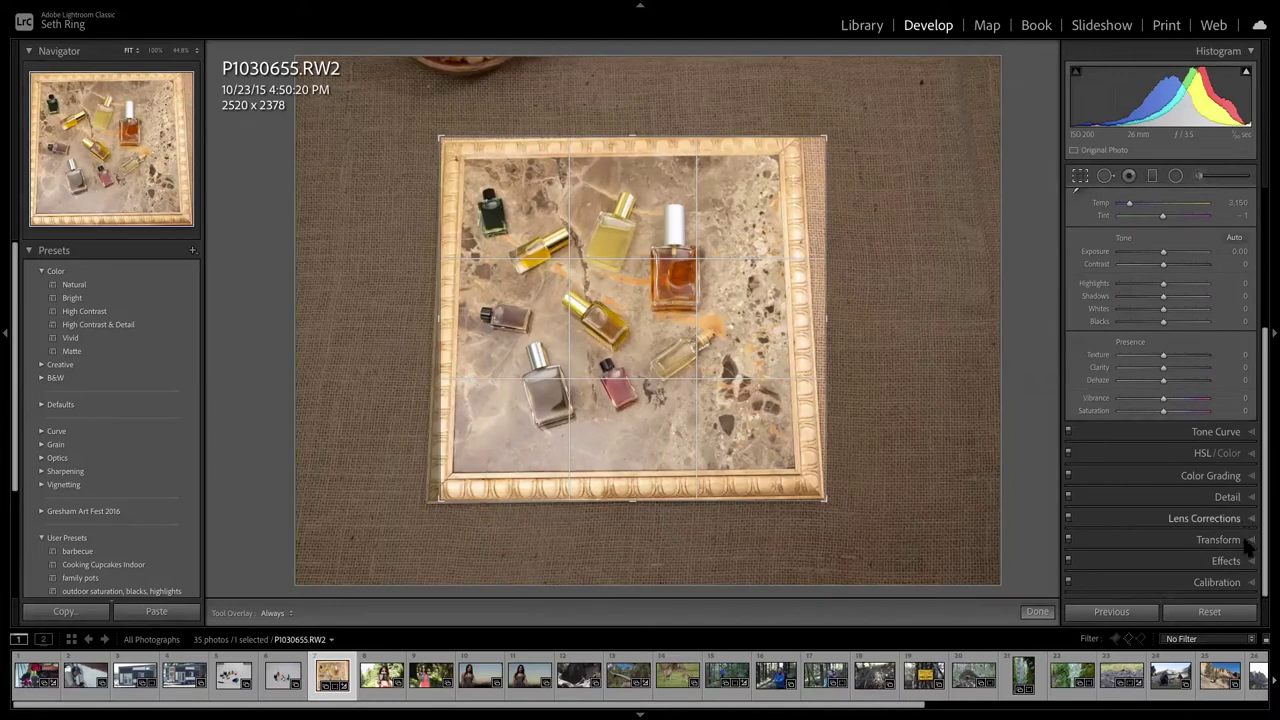
left_click(1247, 540)
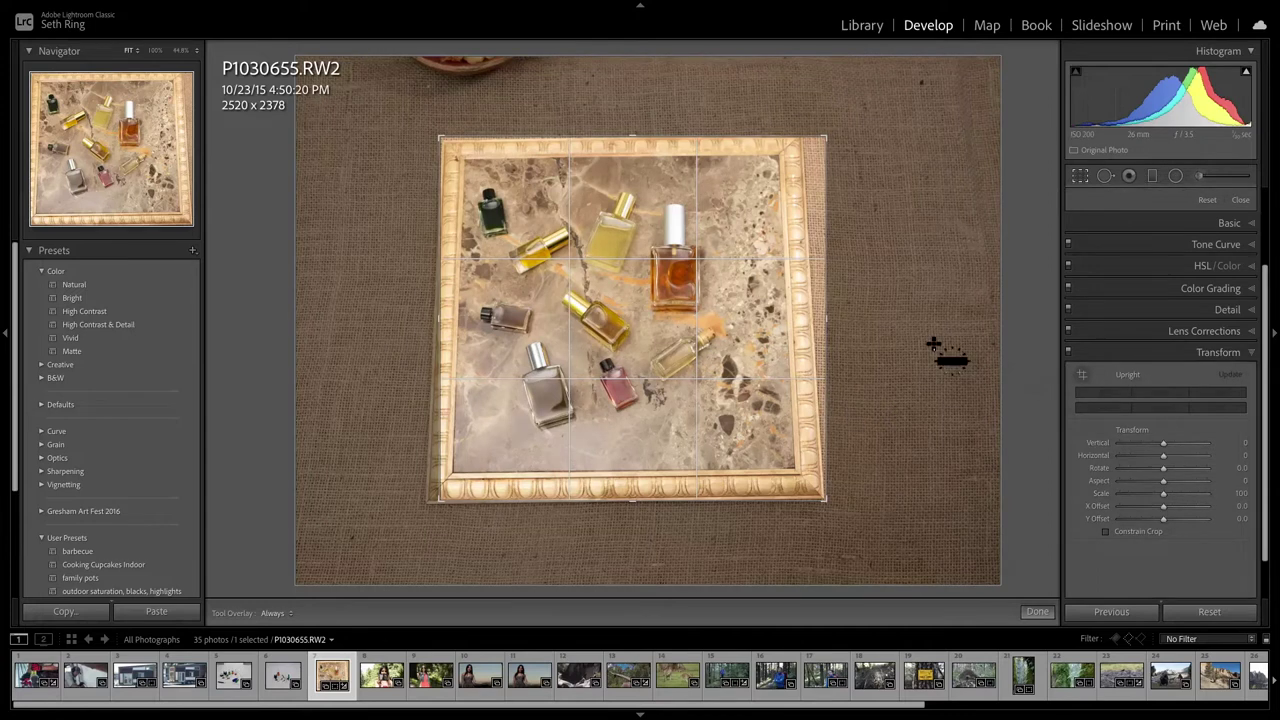
key("Escape")
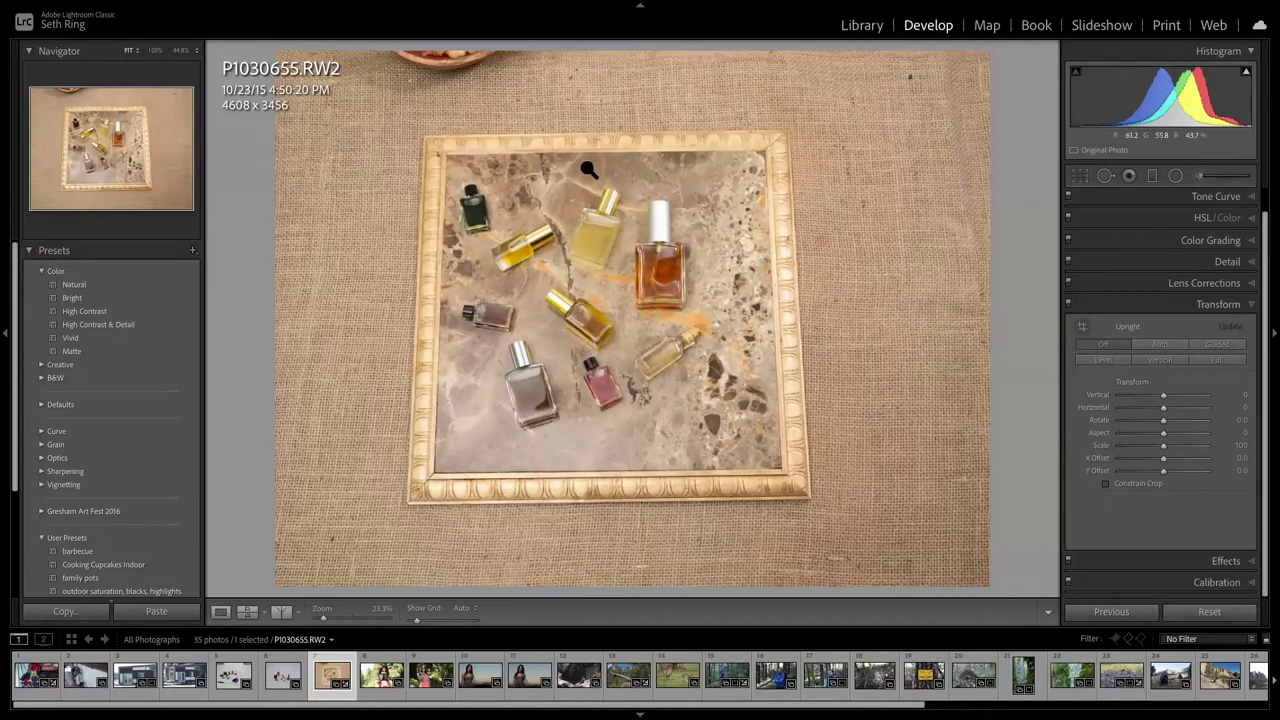
left_click(1170, 342)
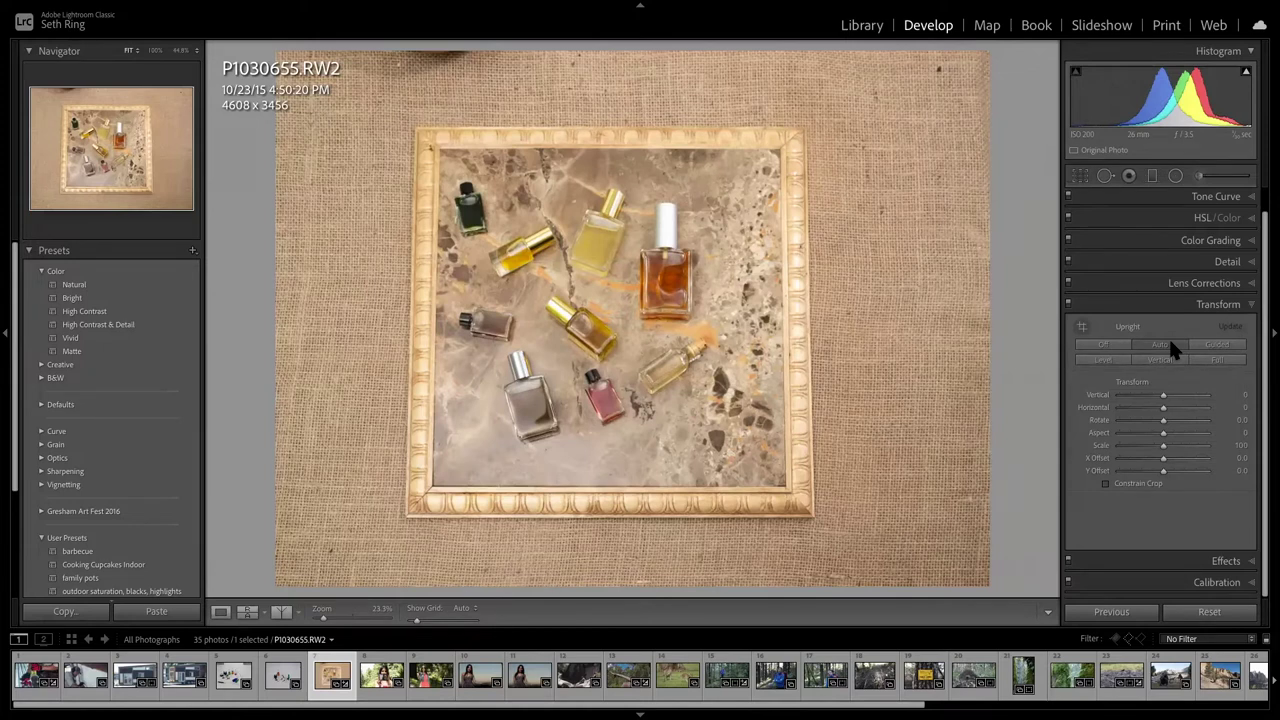
Crop the perspective-corrected perfume photo closely around the ornate frame, to about 2603 x 2522 pixels, and apply the crop.
scroll(1165, 350, "up", 2)
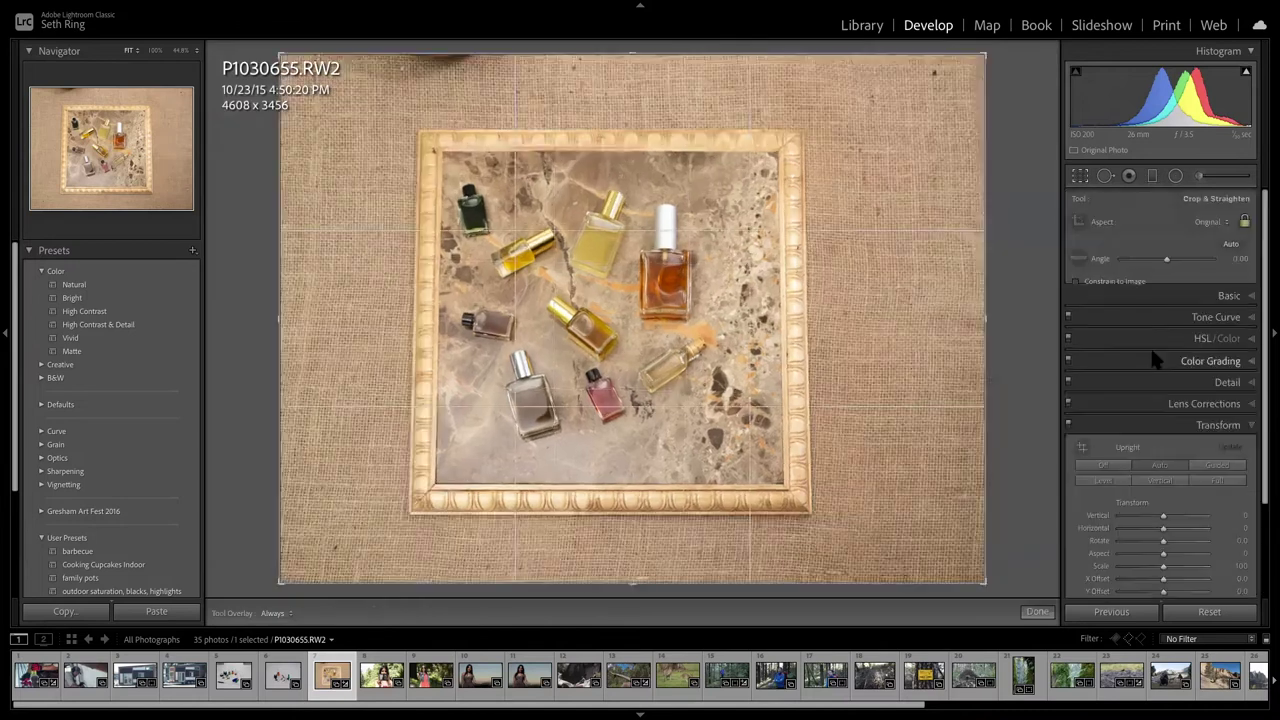
key("r")
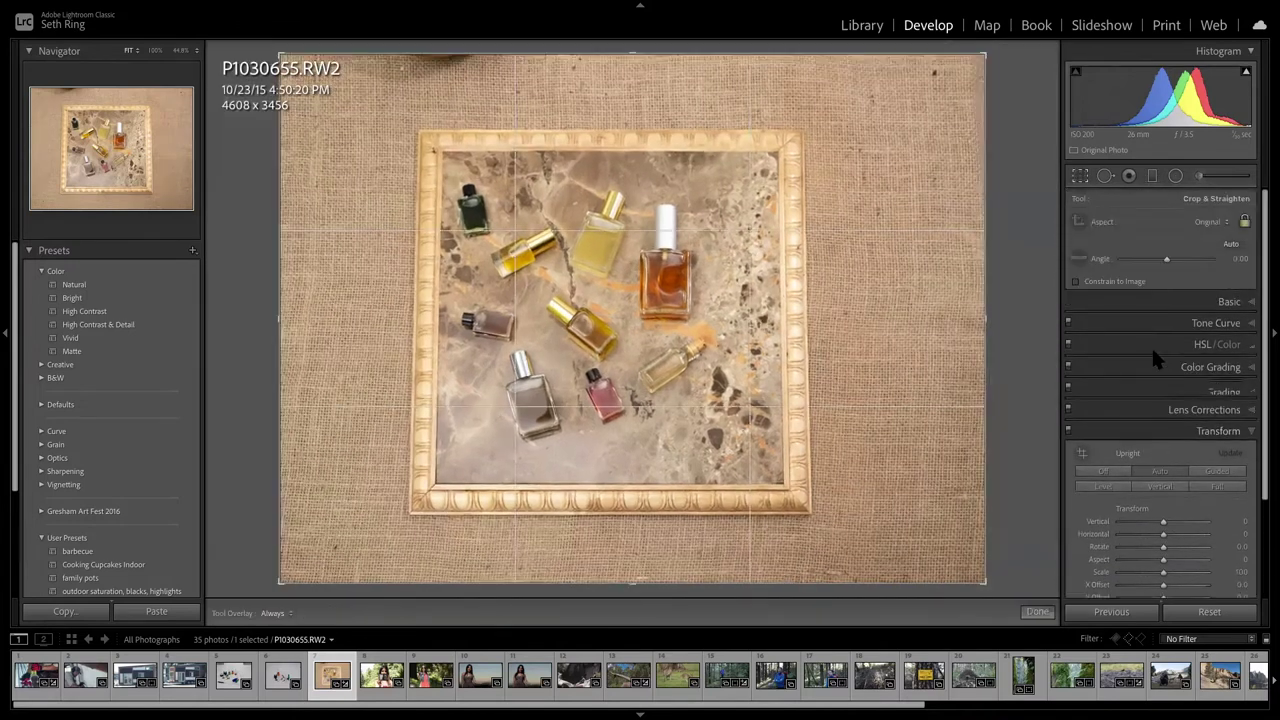
left_click_drag(982, 50, 889, 90)
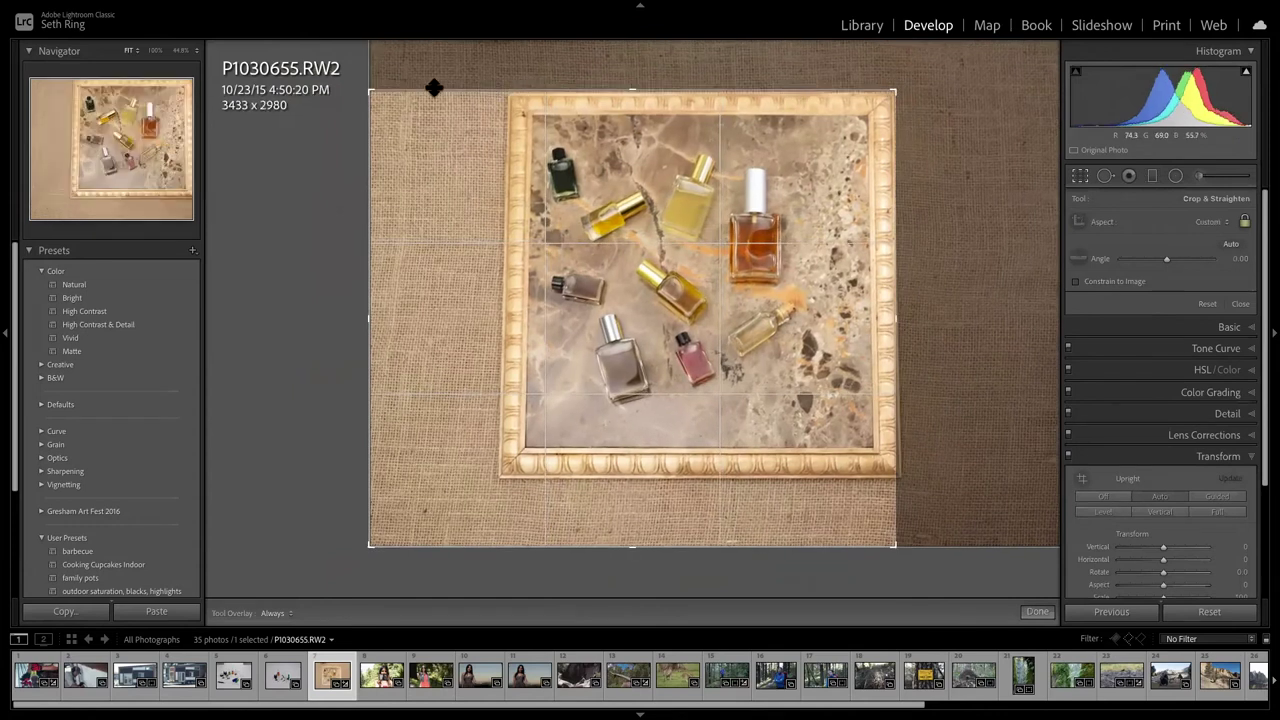
left_click_drag(369, 93, 437, 100)
left_click_drag(437, 545, 436, 512)
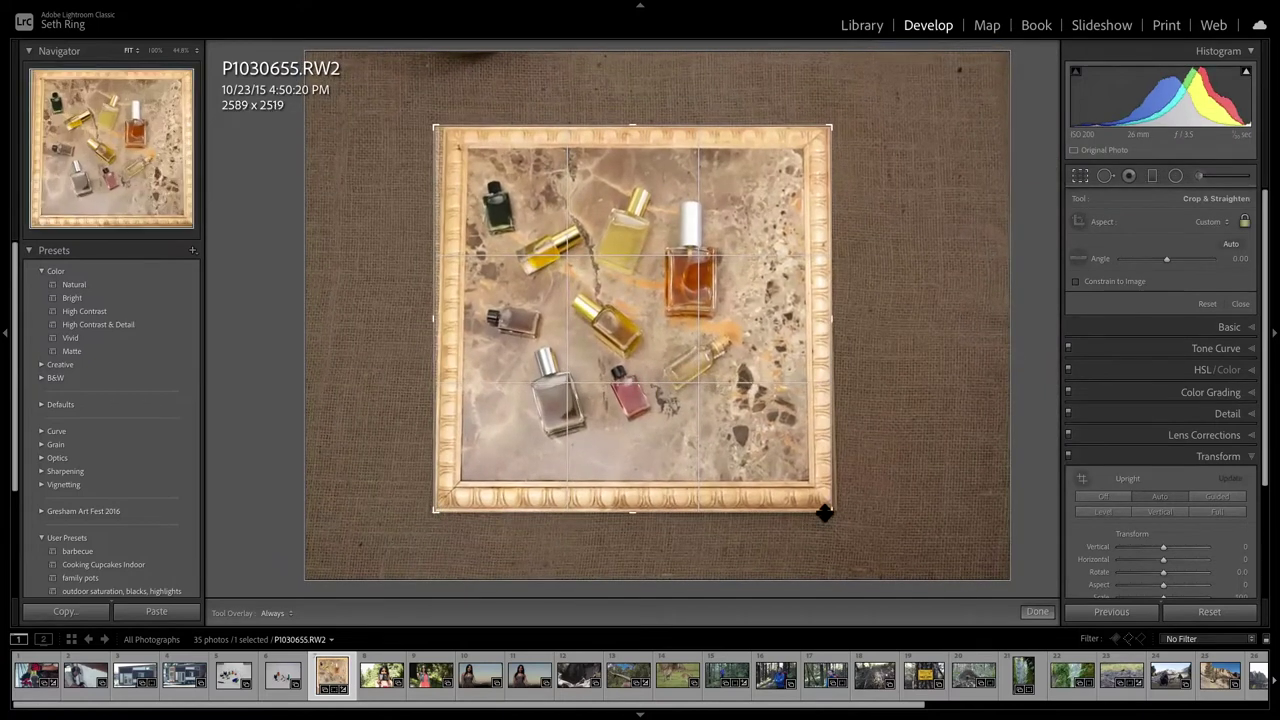
left_click_drag(831, 511, 834, 514)
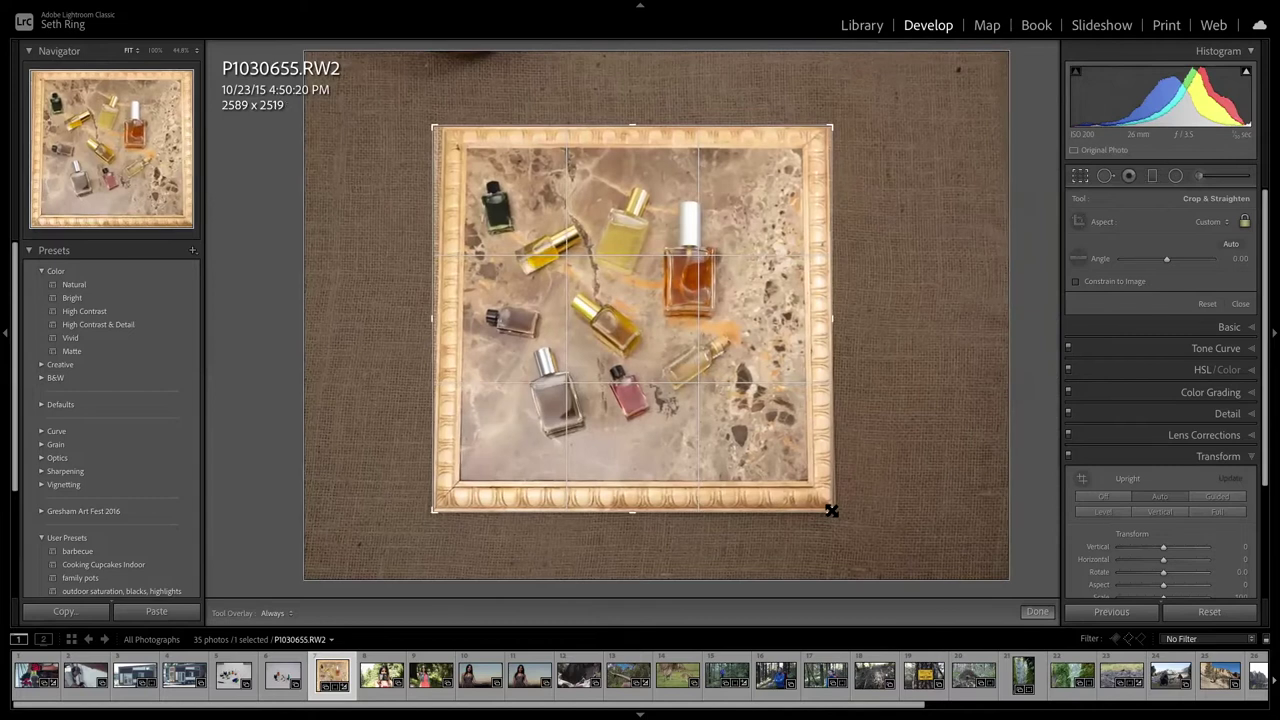
key("Return")
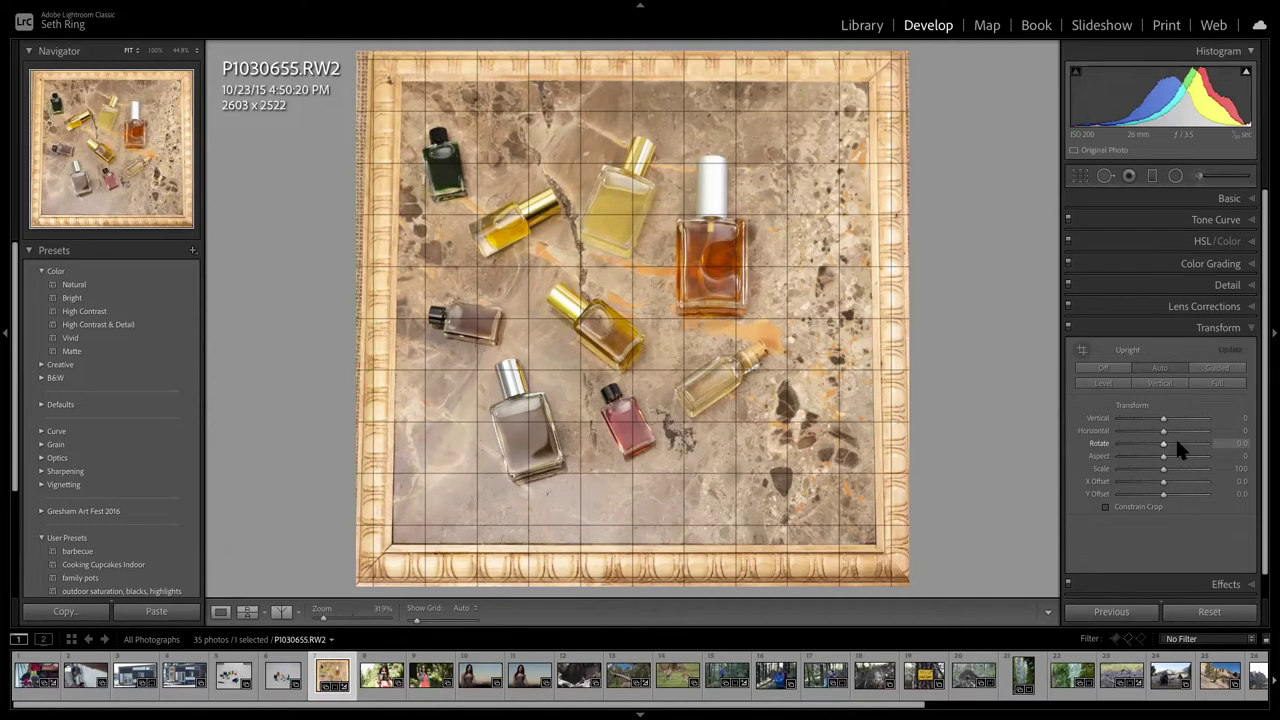
Undo the crop rectangle changes and the Auto Upright correction on the perfume bottle photo.
key("ctrl+z")
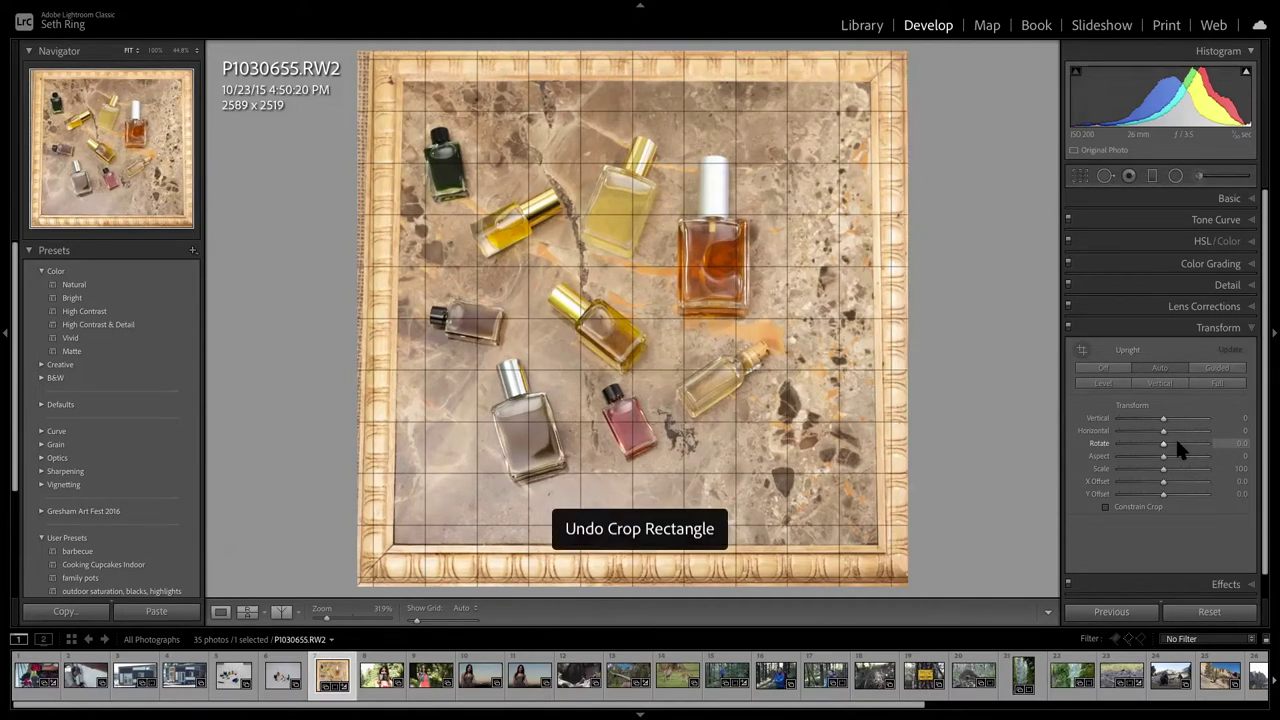
key("ctrl+z")
key("ctrl+z")
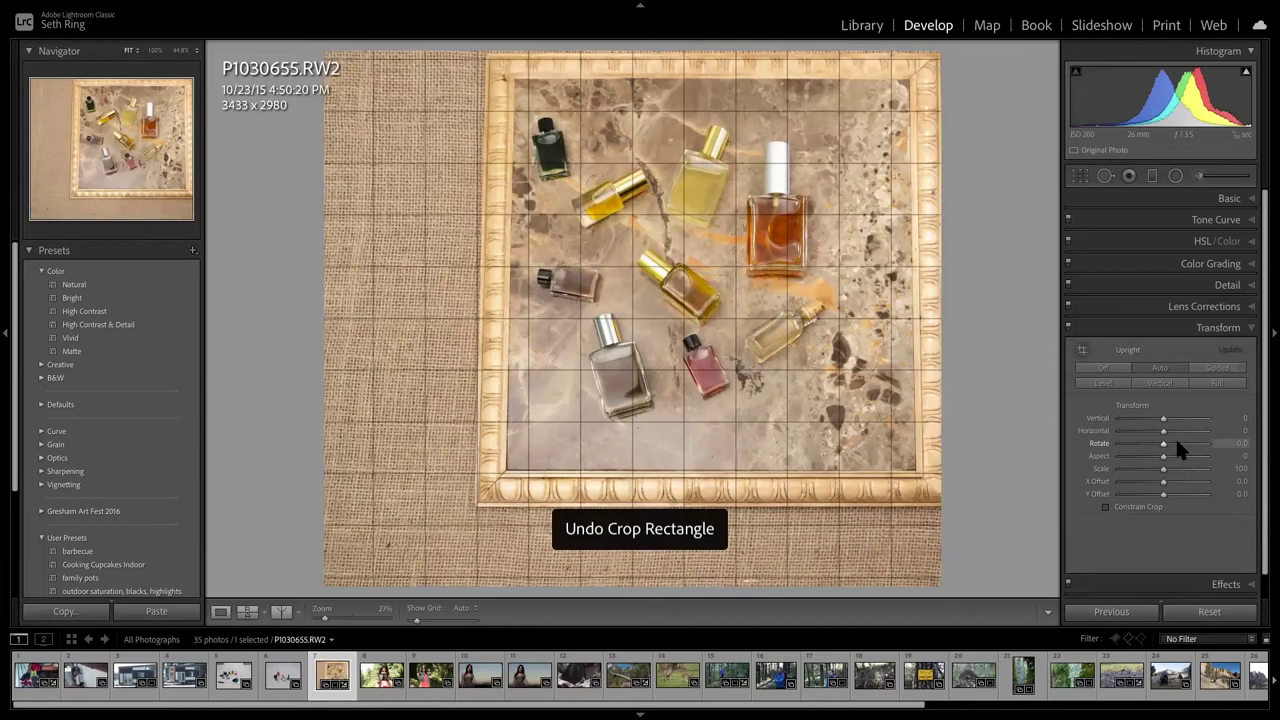
key("ctrl+z")
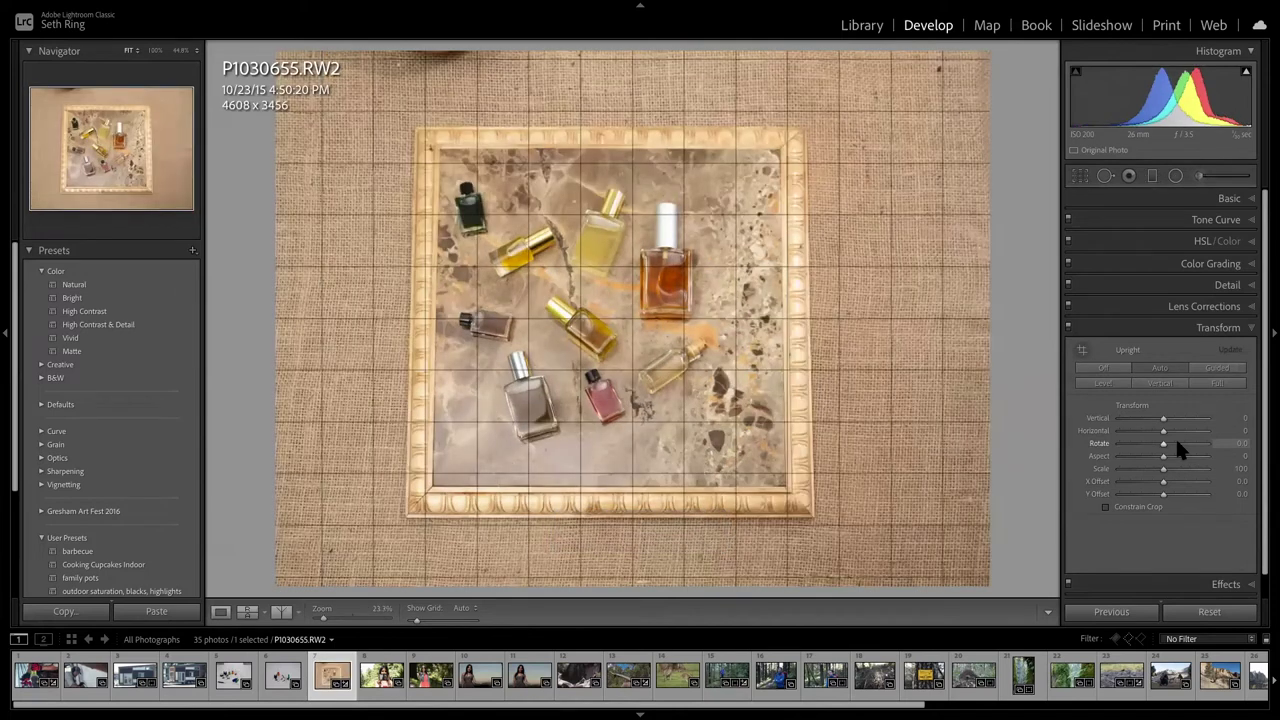
key("ctrl+z")
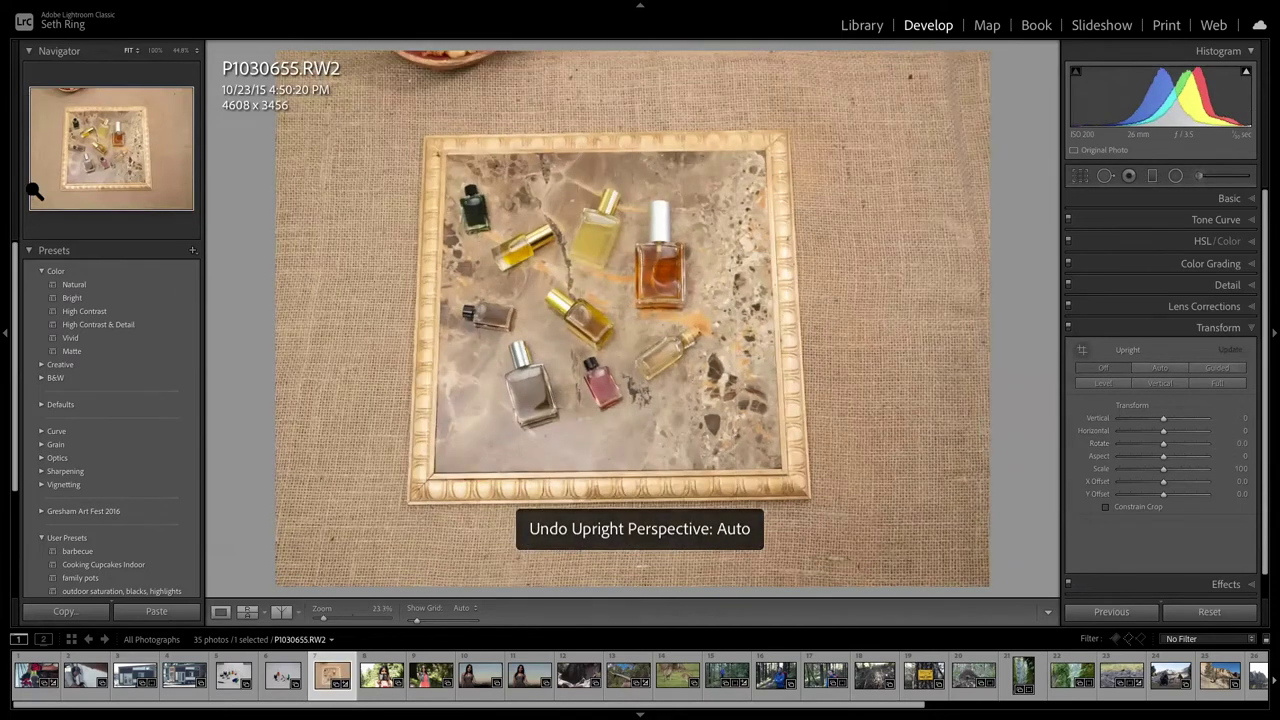
Clear the perfume photo's edit history above the Guided Upright Perspective step, and collapse the history list.
left_click(35, 250)
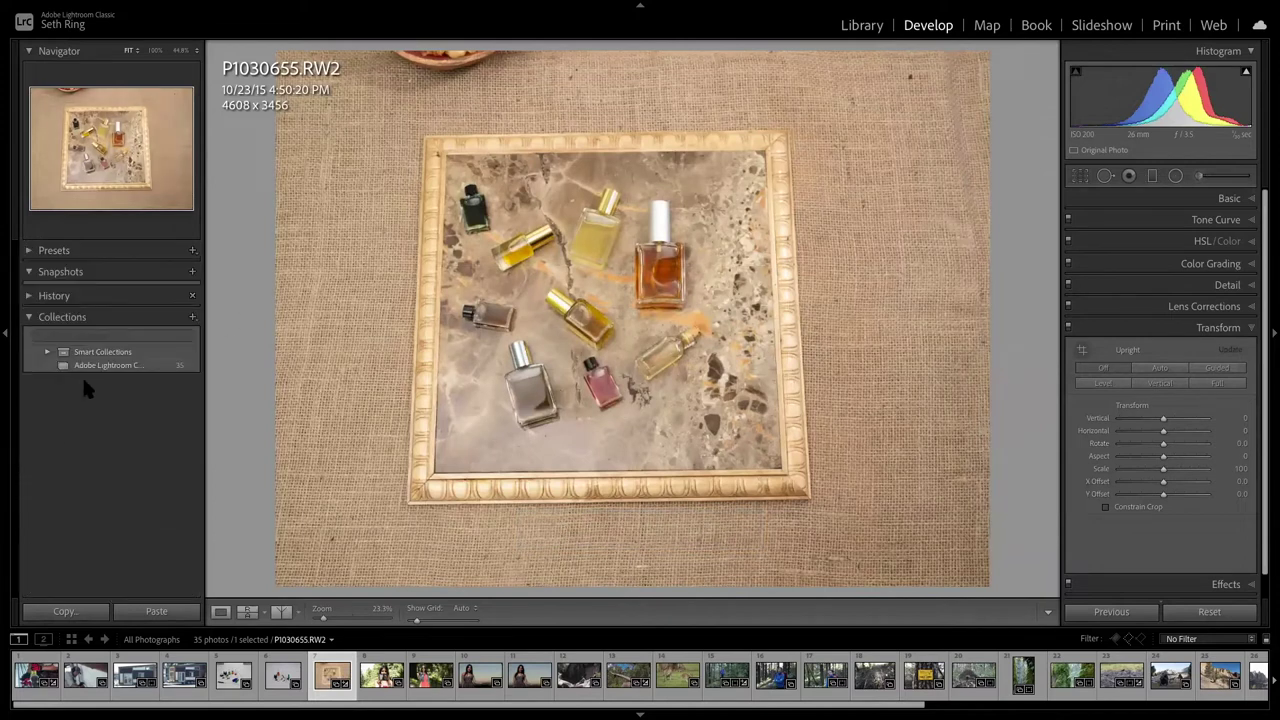
left_click(32, 296)
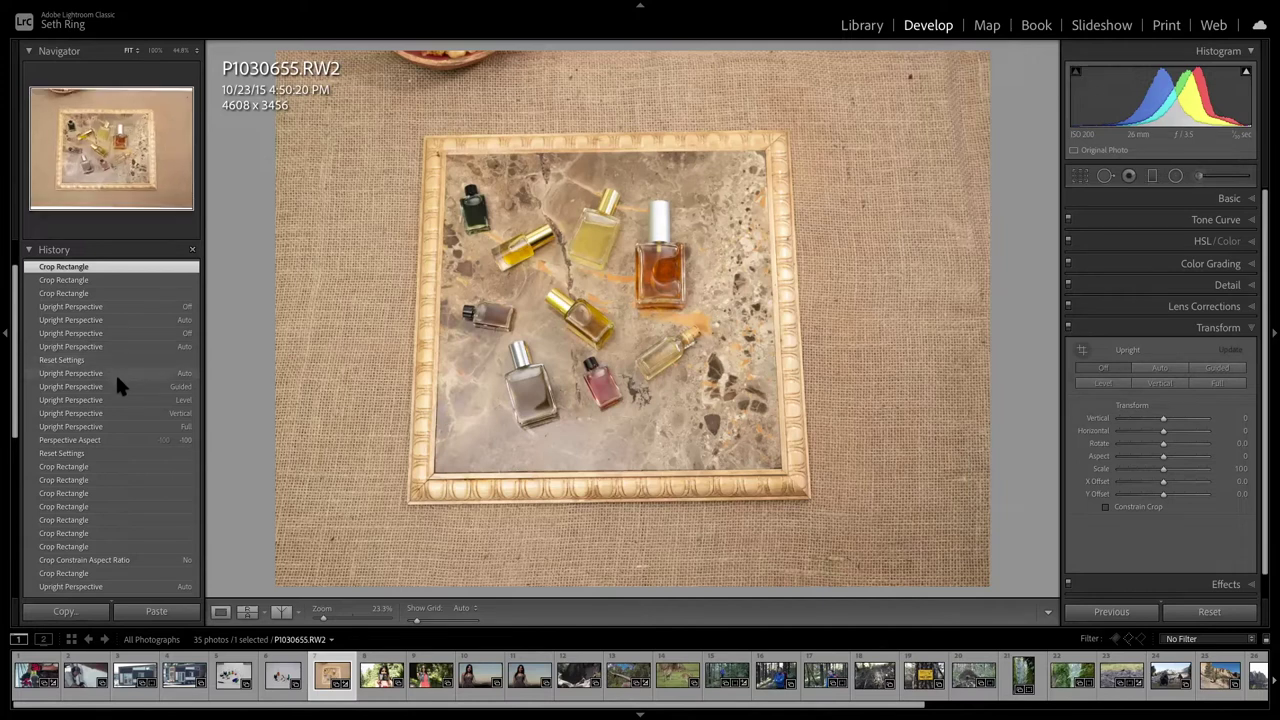
right_click(117, 374)
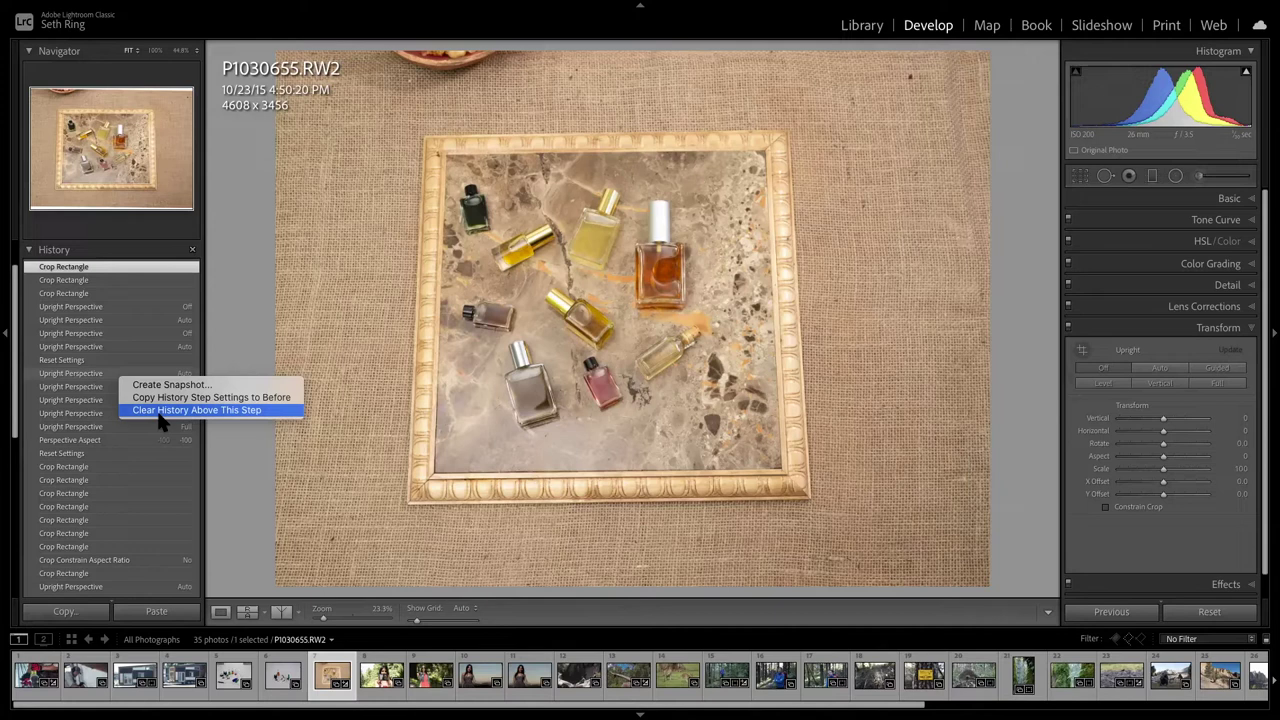
left_click(79, 393)
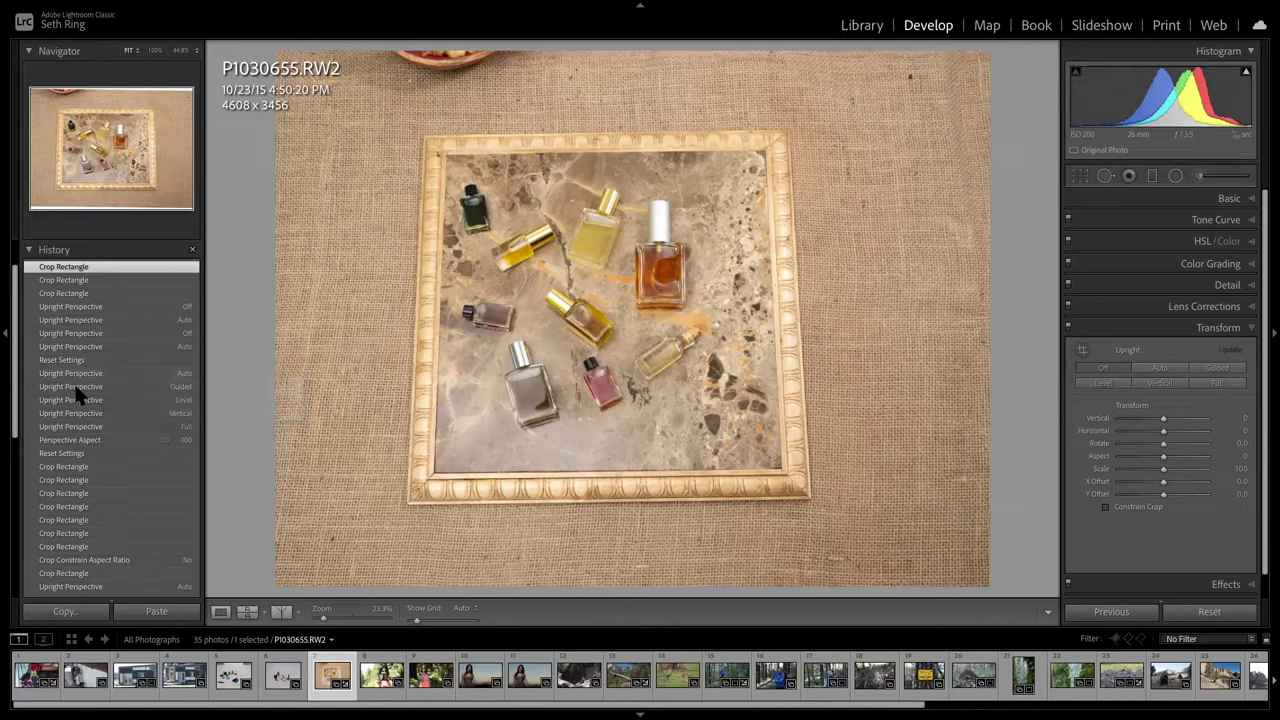
right_click(169, 387)
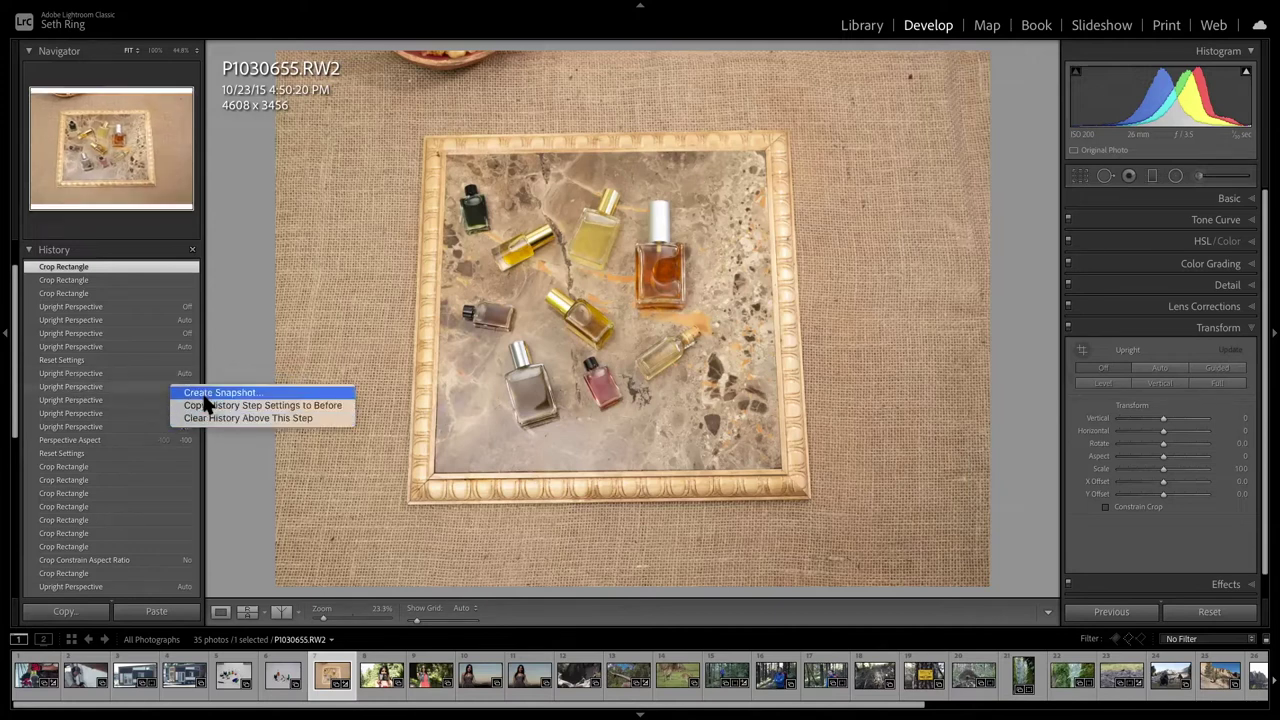
left_click(208, 425)
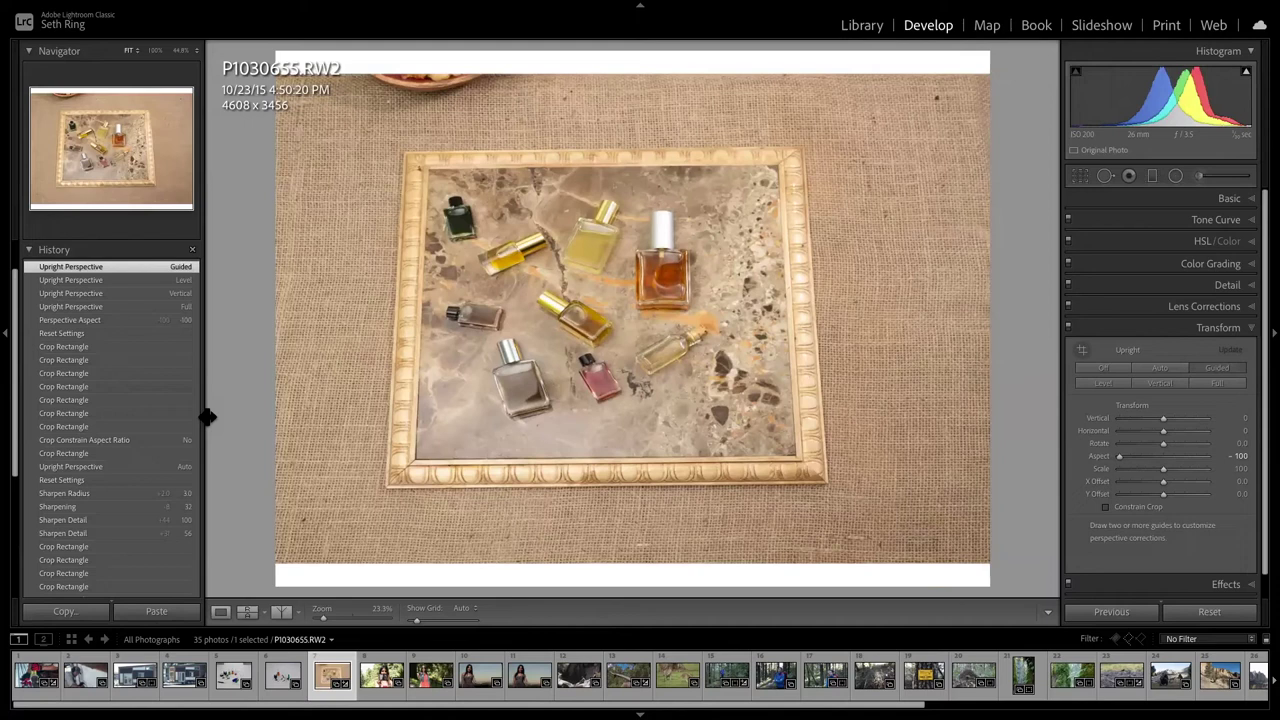
left_click(45, 250)
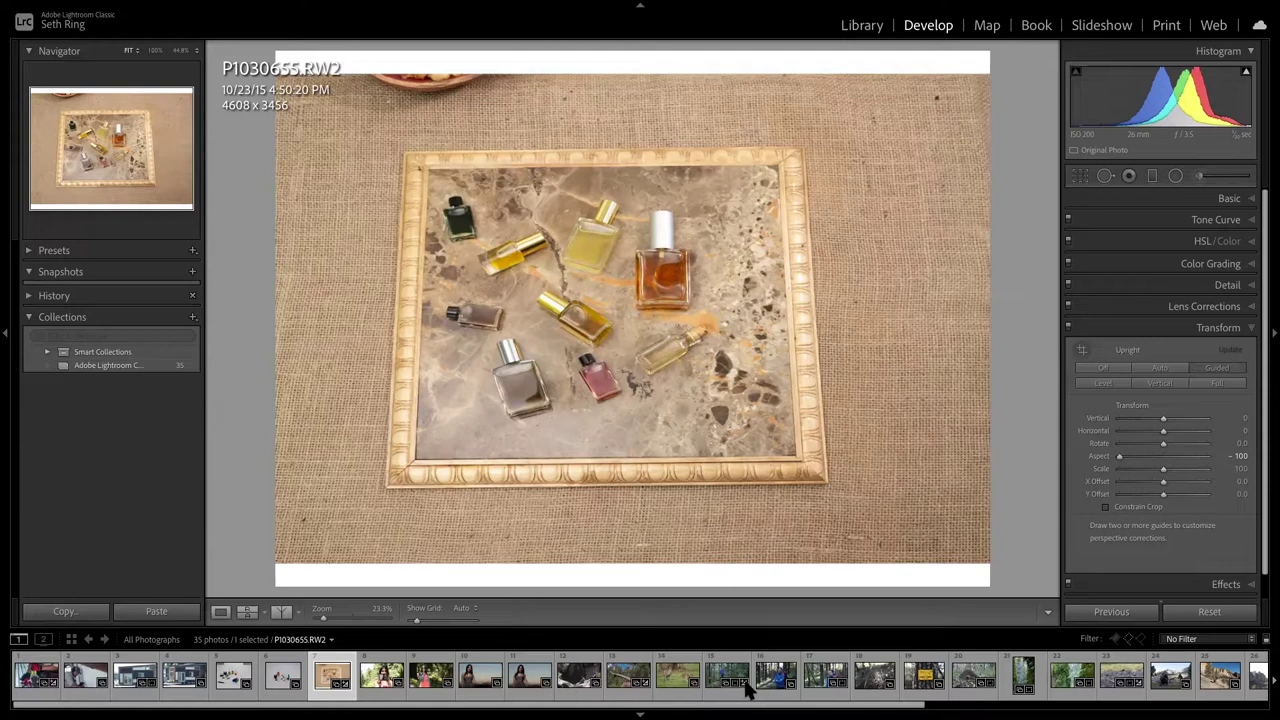
Browse all photographs in the filmstrip and Library grid, and open photo P1000136 of the woman hugging a child in Loupe view.
scroll(1005, 675, "down", 5)
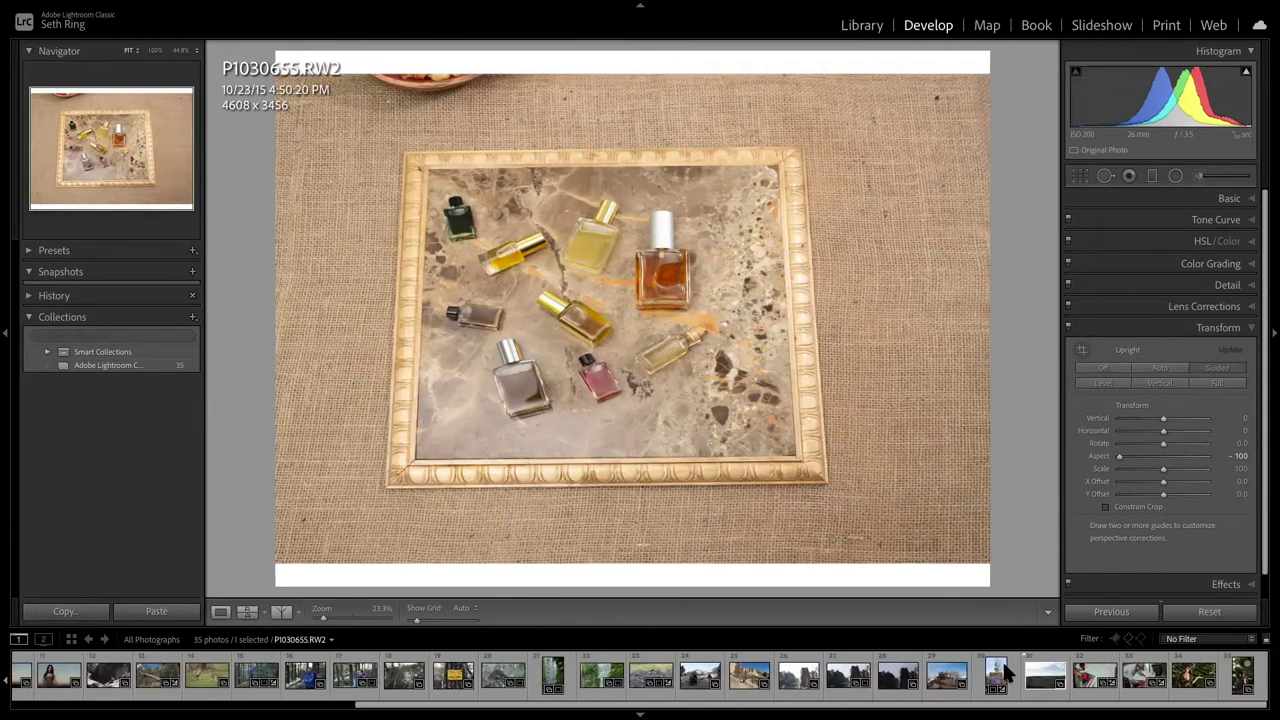
scroll(700, 680, "up", 2)
scroll(600, 680, "up", 3)
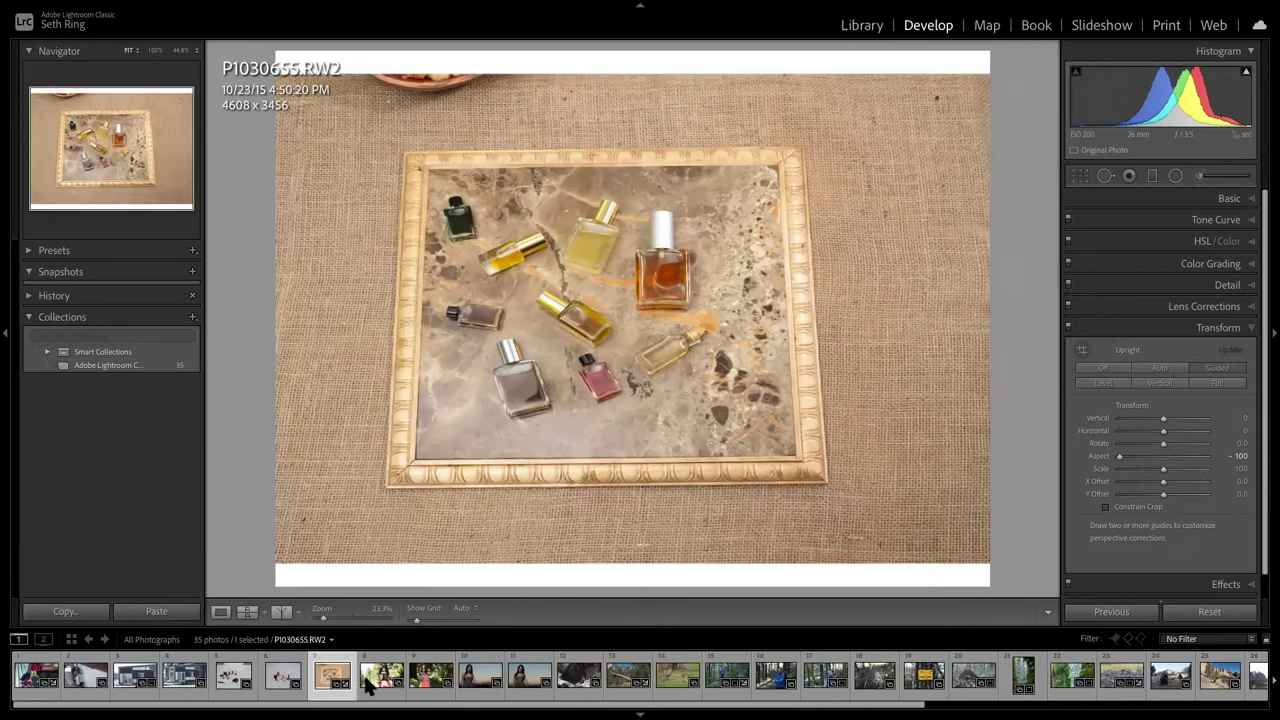
scroll(367, 683, "down", 5)
scroll(358, 687, "down", 2)
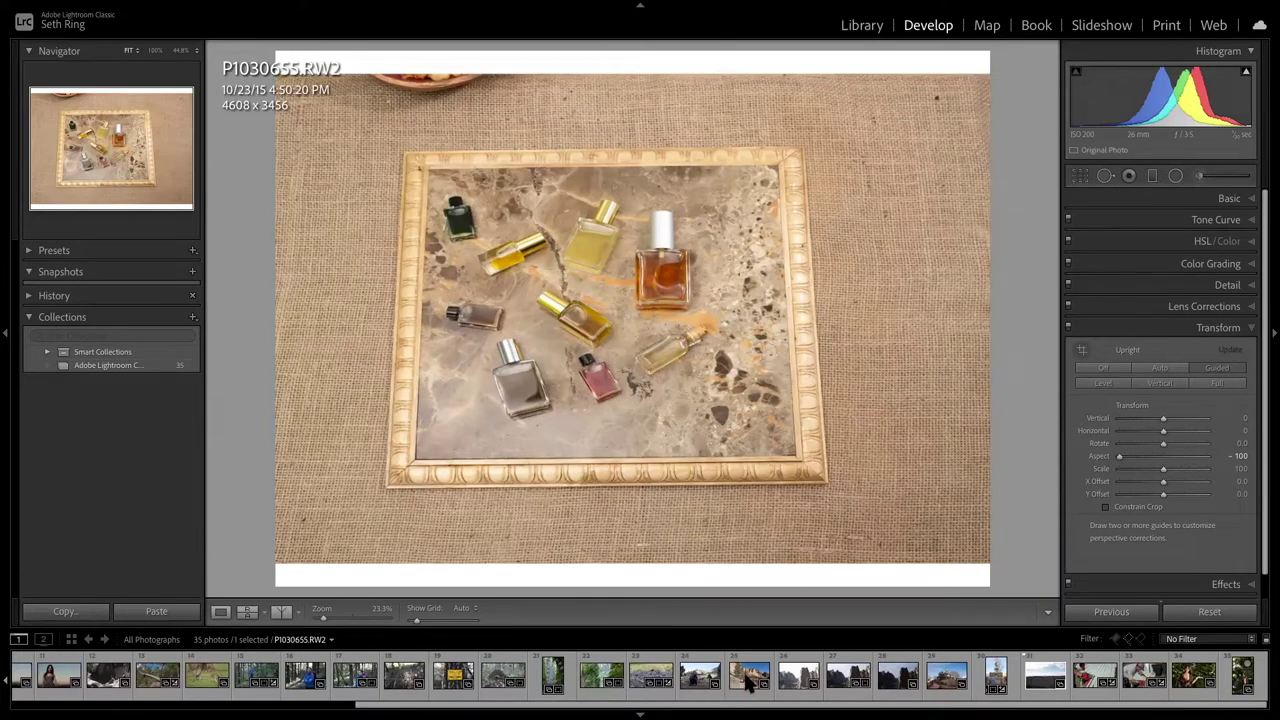
scroll(748, 680, "up", 1)
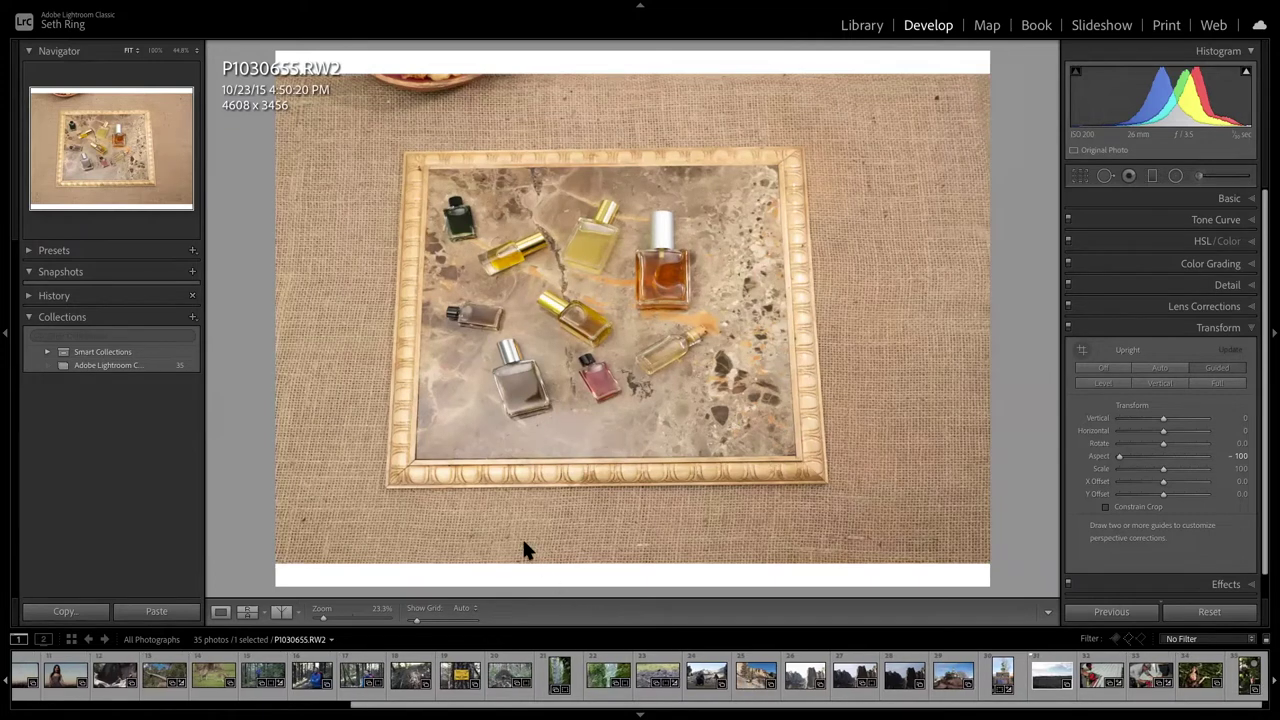
key("g")
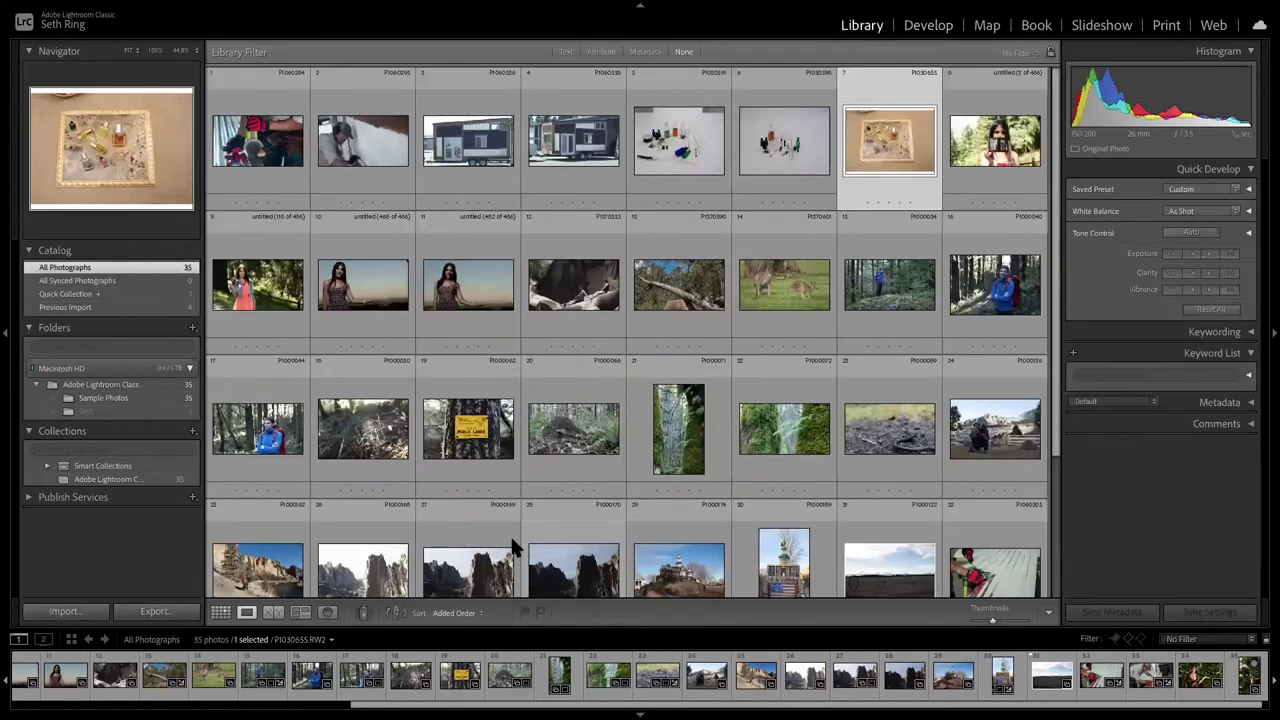
scroll(856, 224, "down", 3)
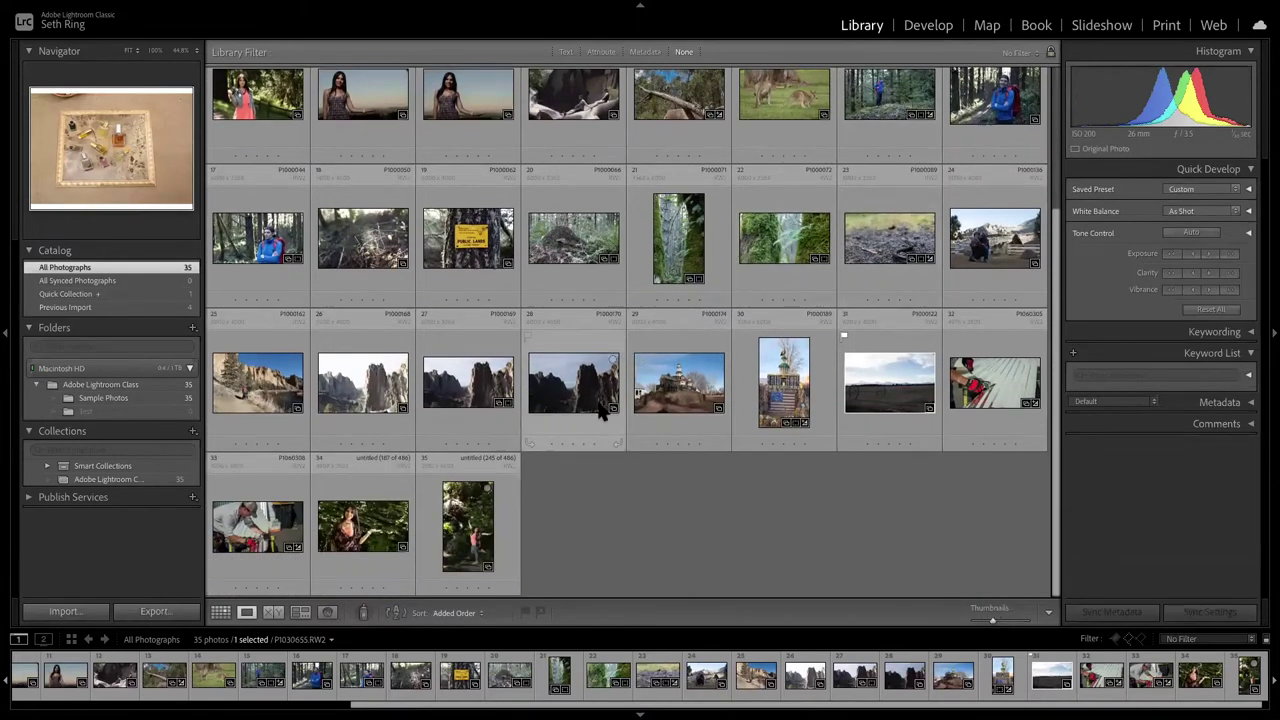
scroll(487, 314, "up", 5)
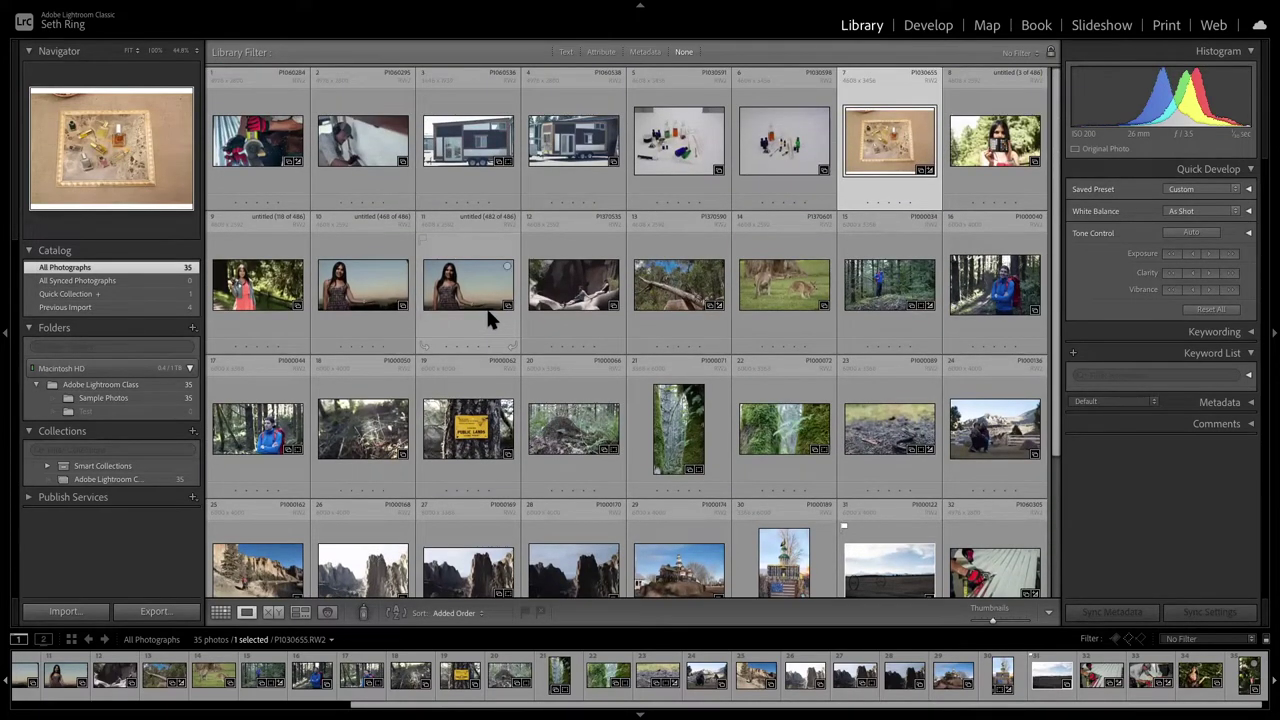
left_click(994, 430)
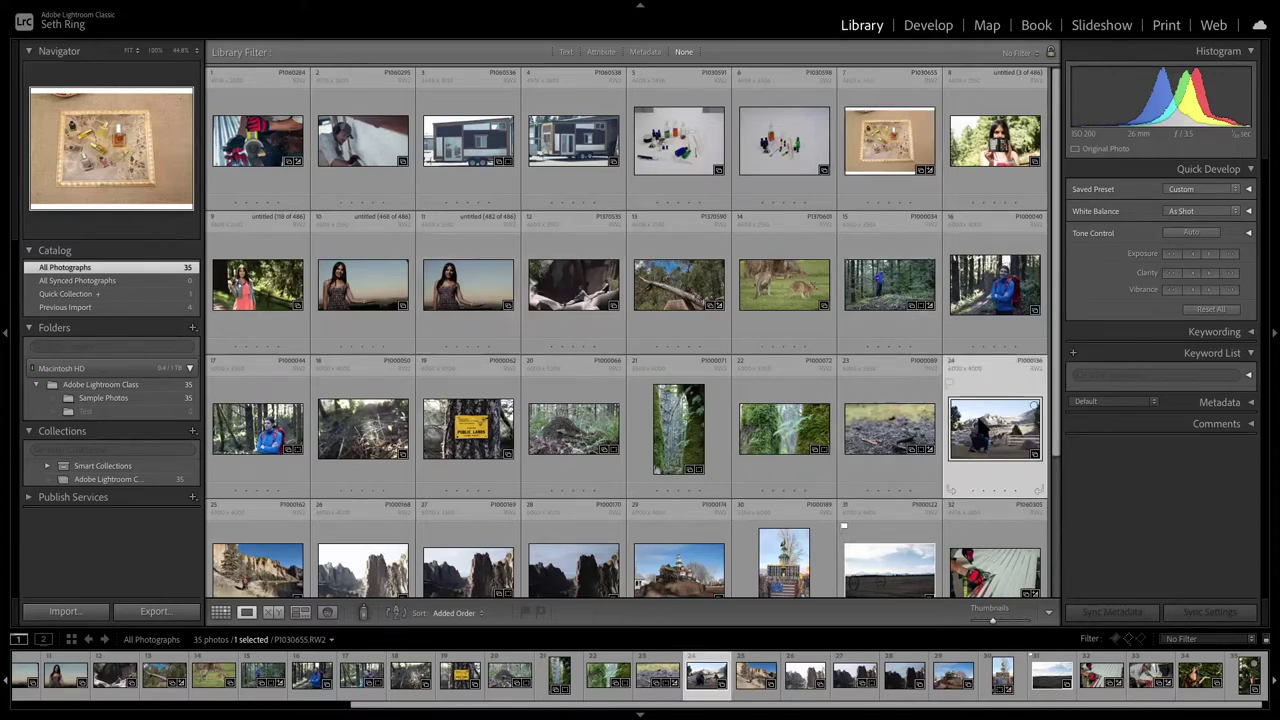
double_click(985, 425)
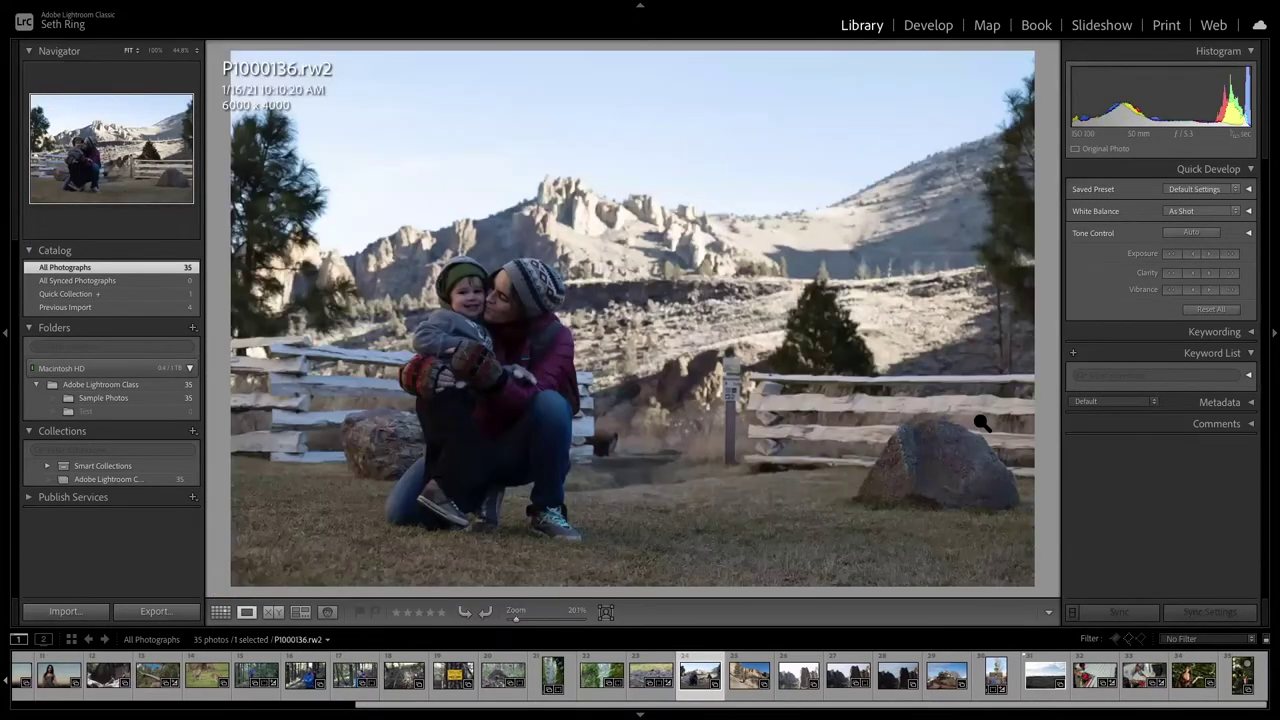
Apply Auto tone to P1000136 with Quick Develop in the Library, and open the photo in the Develop module.
key("d")
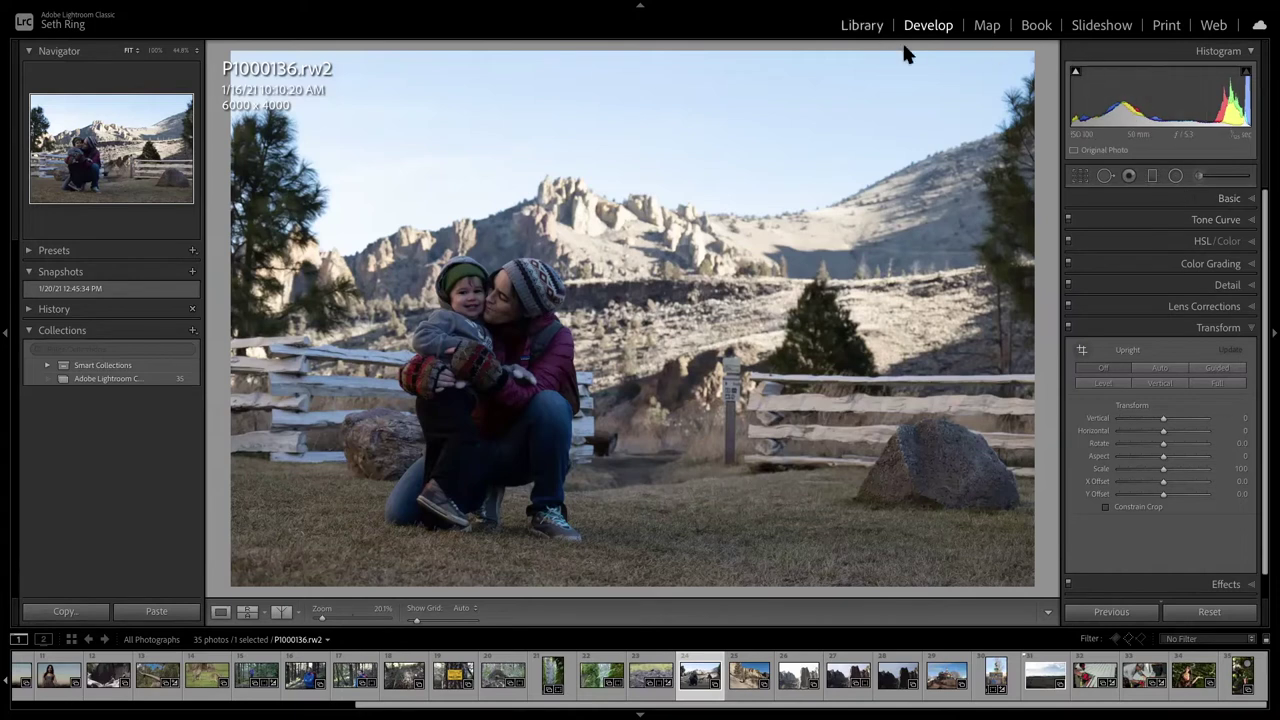
key("e")
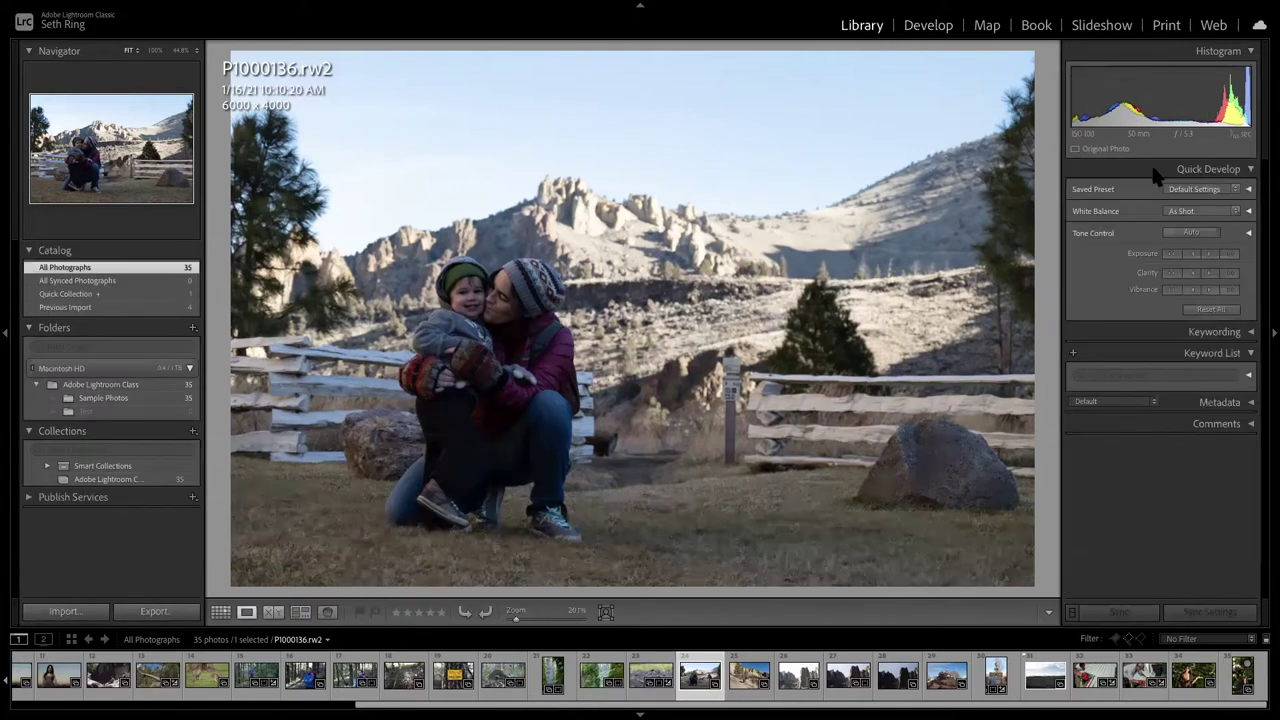
left_click(1193, 233)
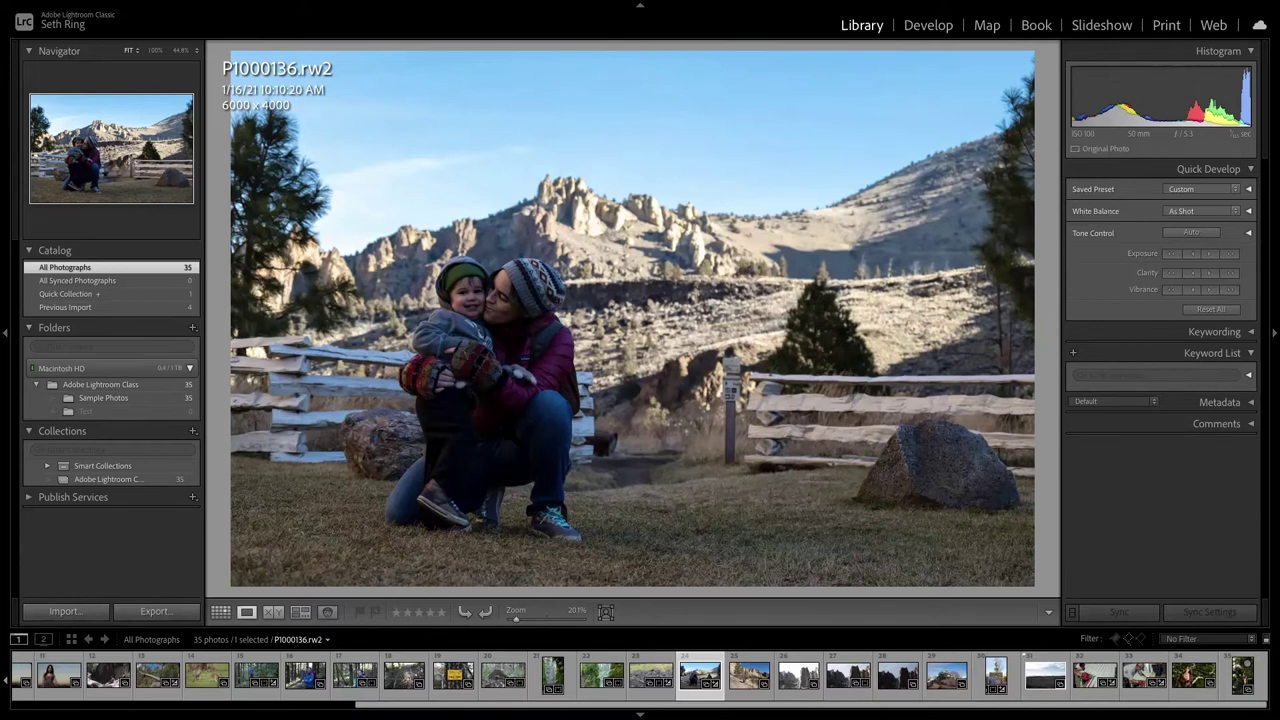
left_click(928, 25)
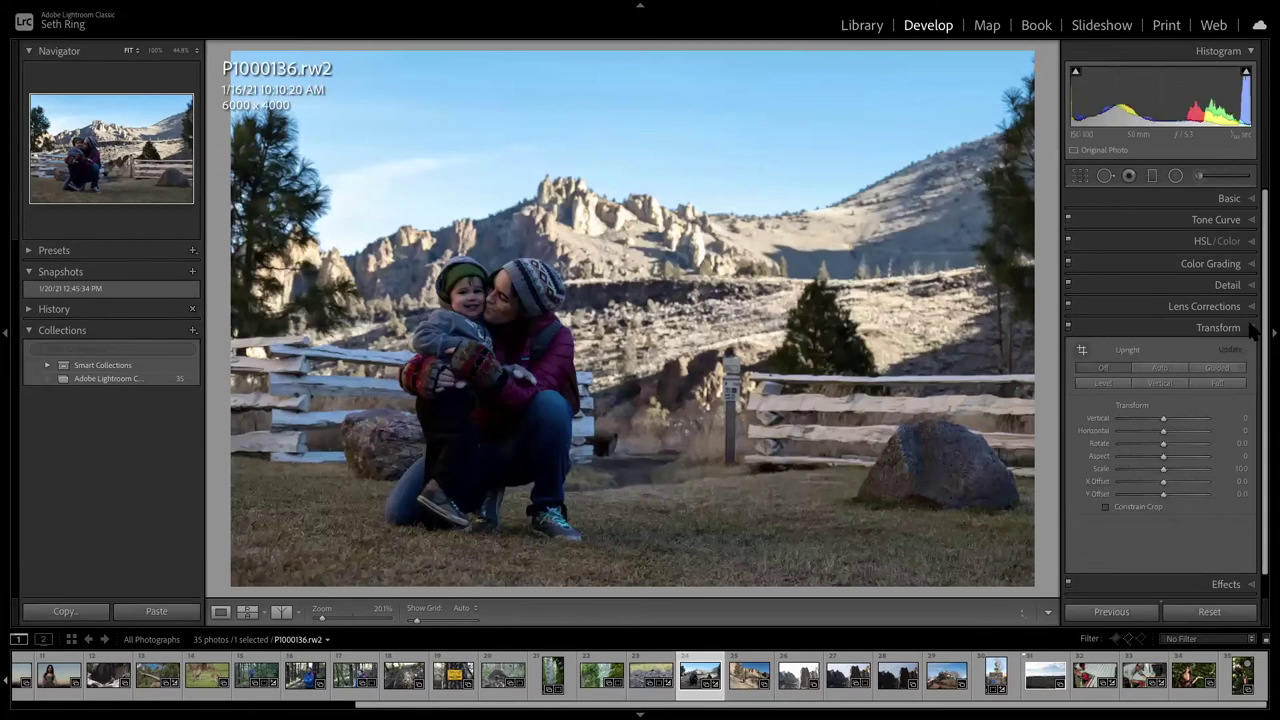
Show the Basic adjustments for P1000136 and raise its Shadows to +90.
left_click(1252, 200)
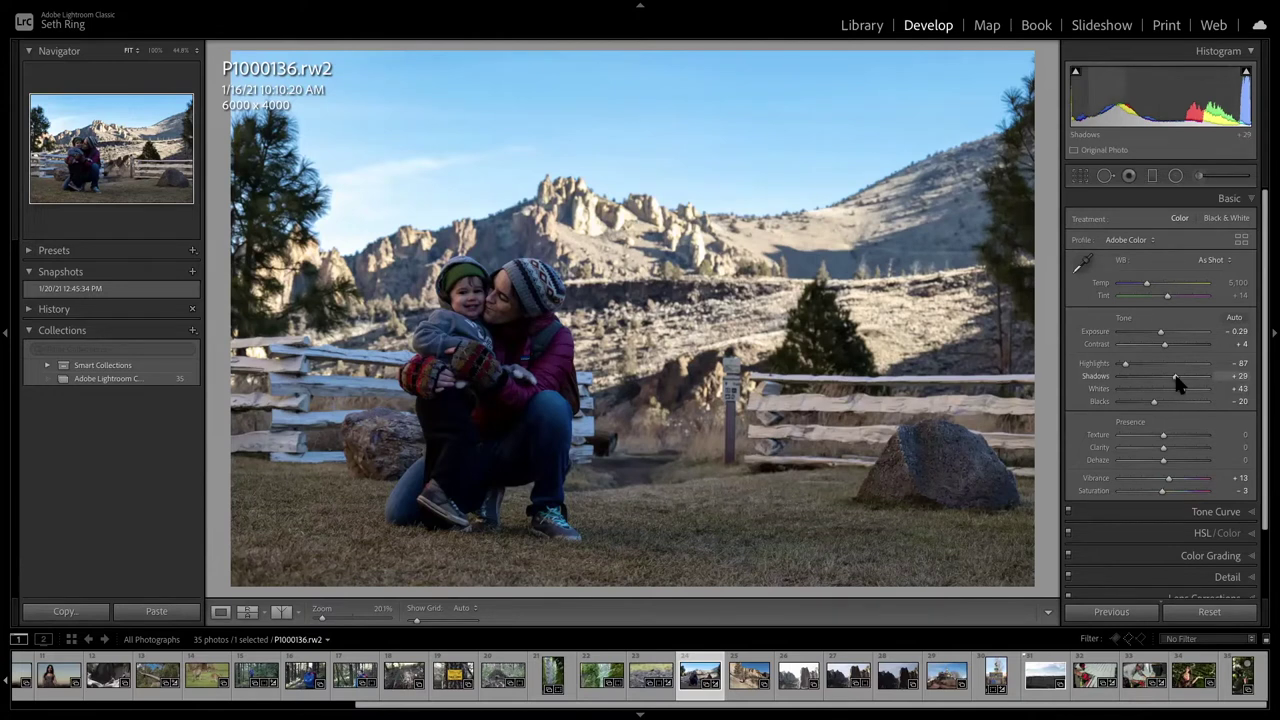
left_click_drag(1176, 378, 1177, 378)
left_click_drag(1182, 377, 1198, 377)
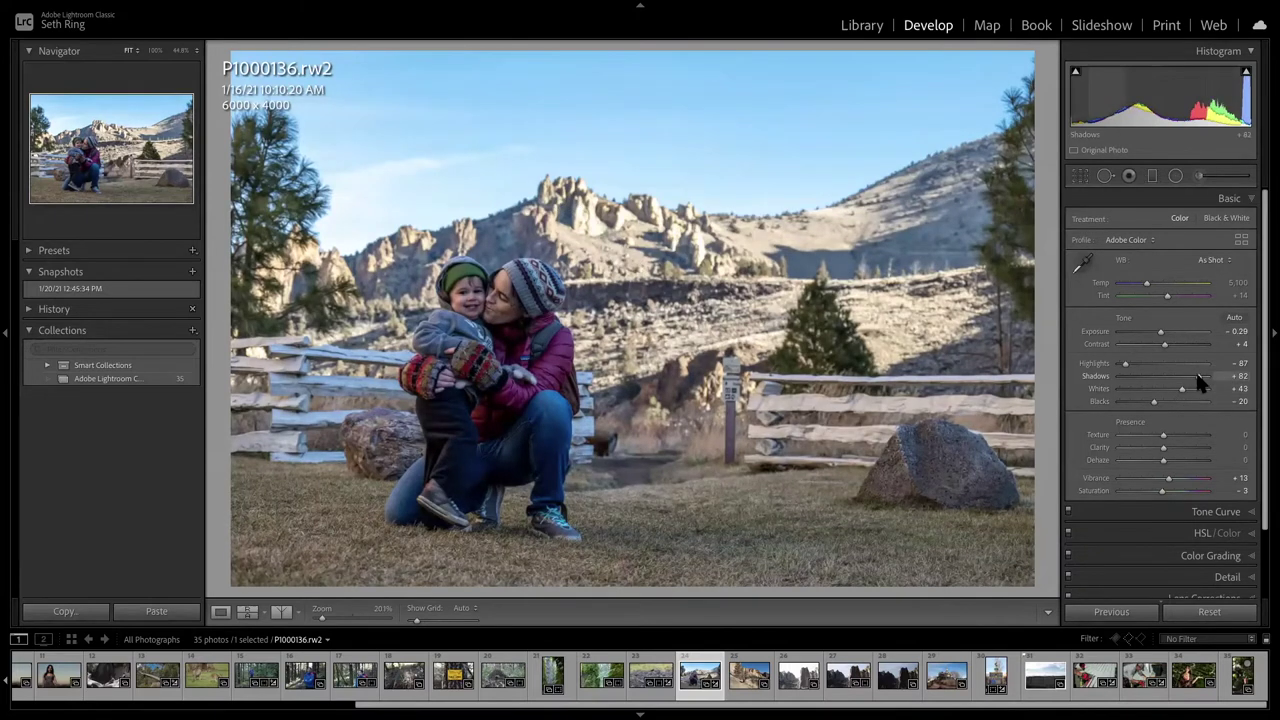
left_click_drag(1197, 377, 1201, 378)
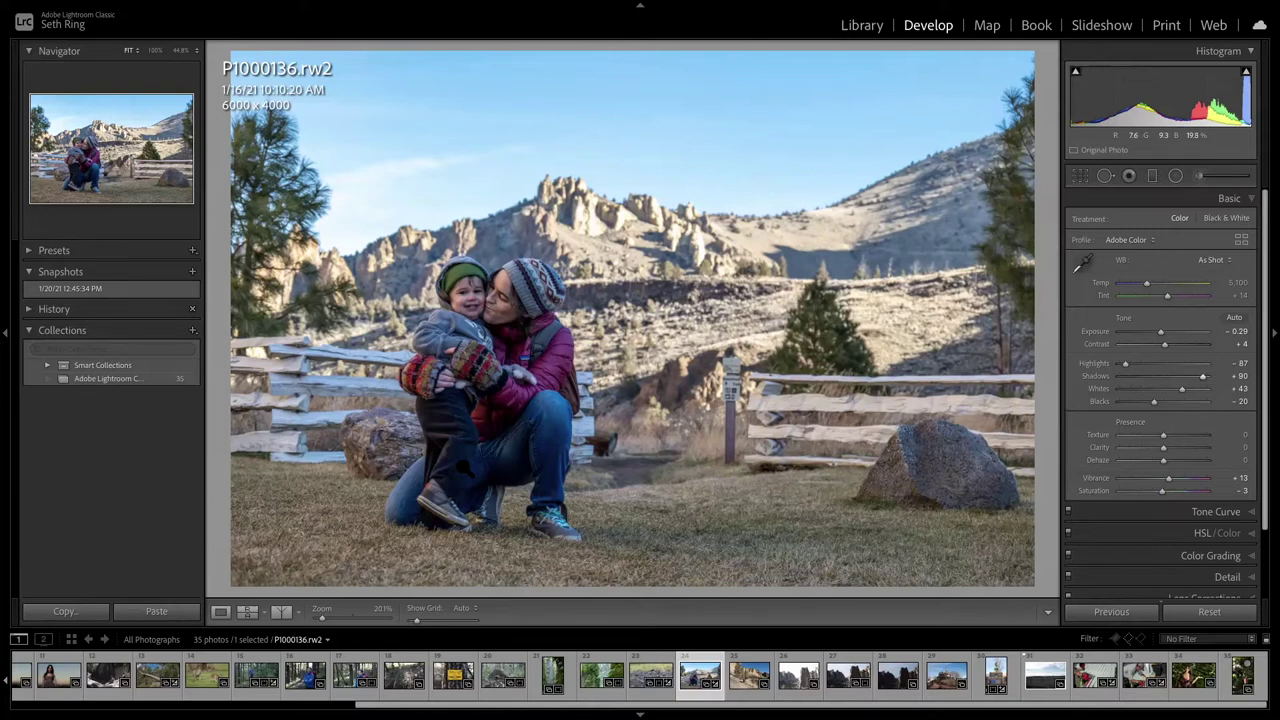
Compare P1000136 before and after editing in a left/right split, and switch to the full Before/After Left/Right view.
left_click(268, 613)
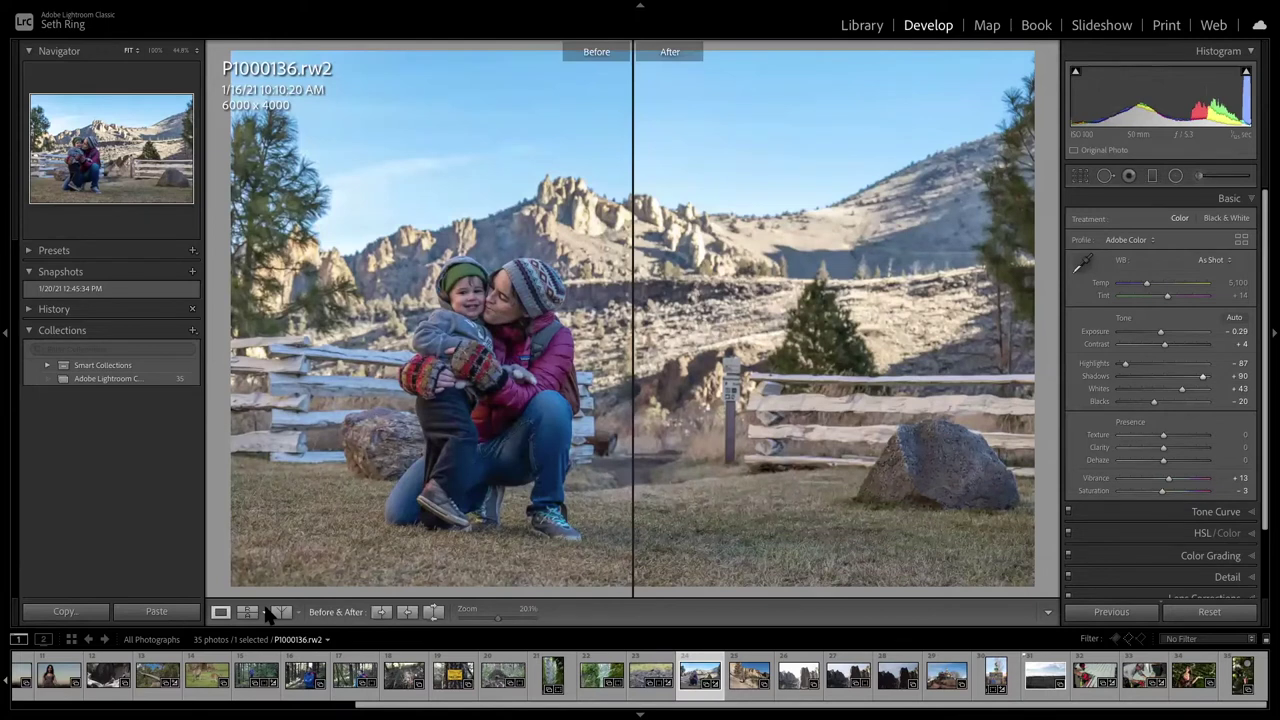
left_click(290, 612)
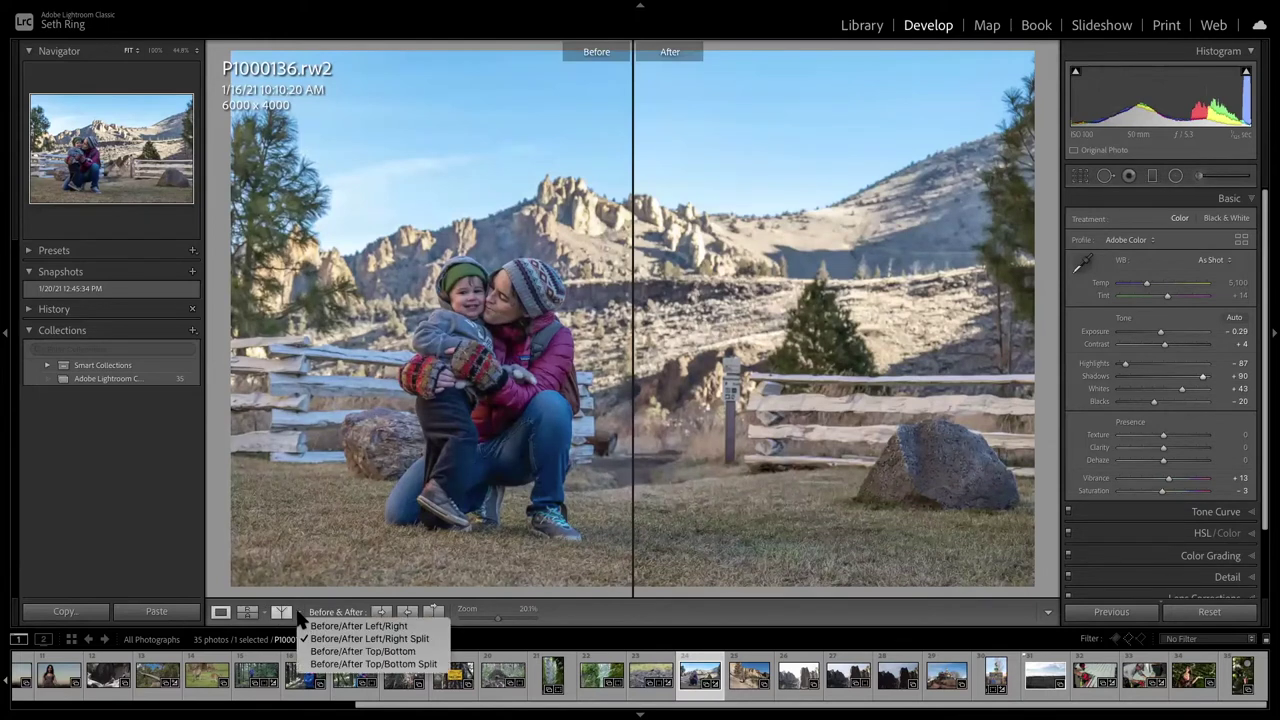
left_click(335, 626)
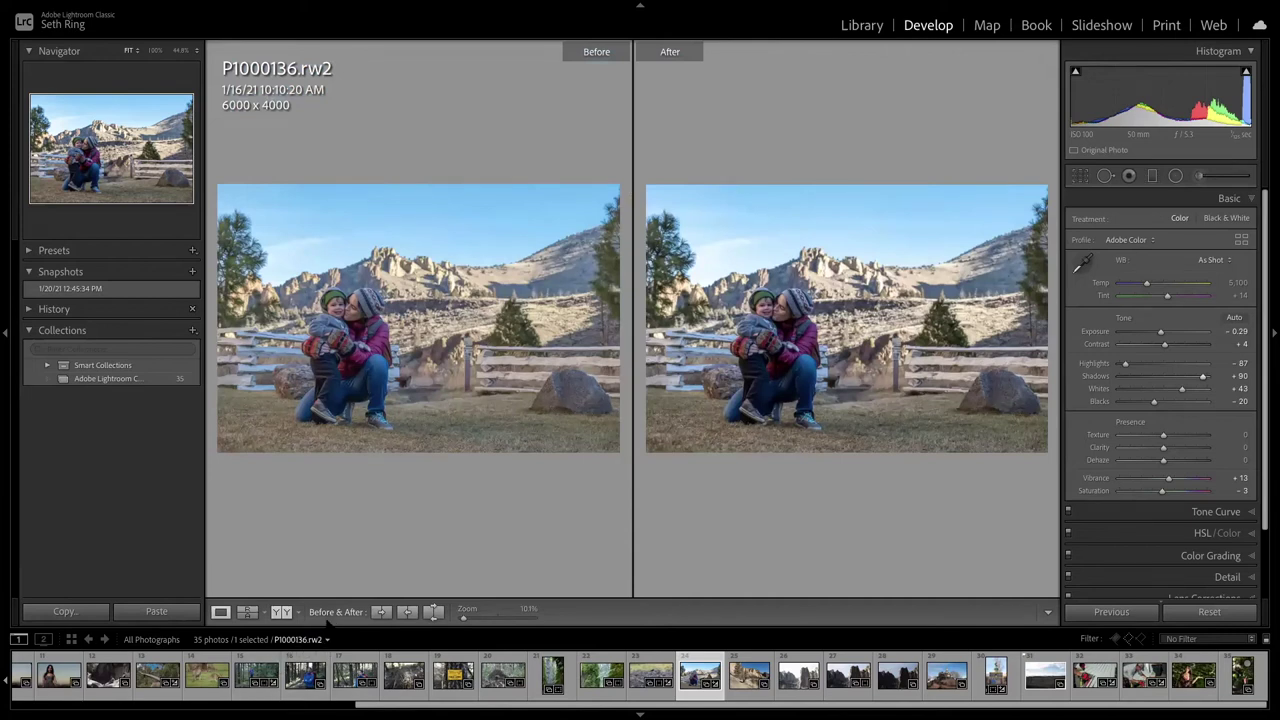
Toggle P1000136 repeatedly between its Before state and the edited version in the single-photo view.
left_click(720, 388)
left_click(720, 388)
key("backslash")
key("backslash")
key("backslash")
key("backslash")
key("backslash")
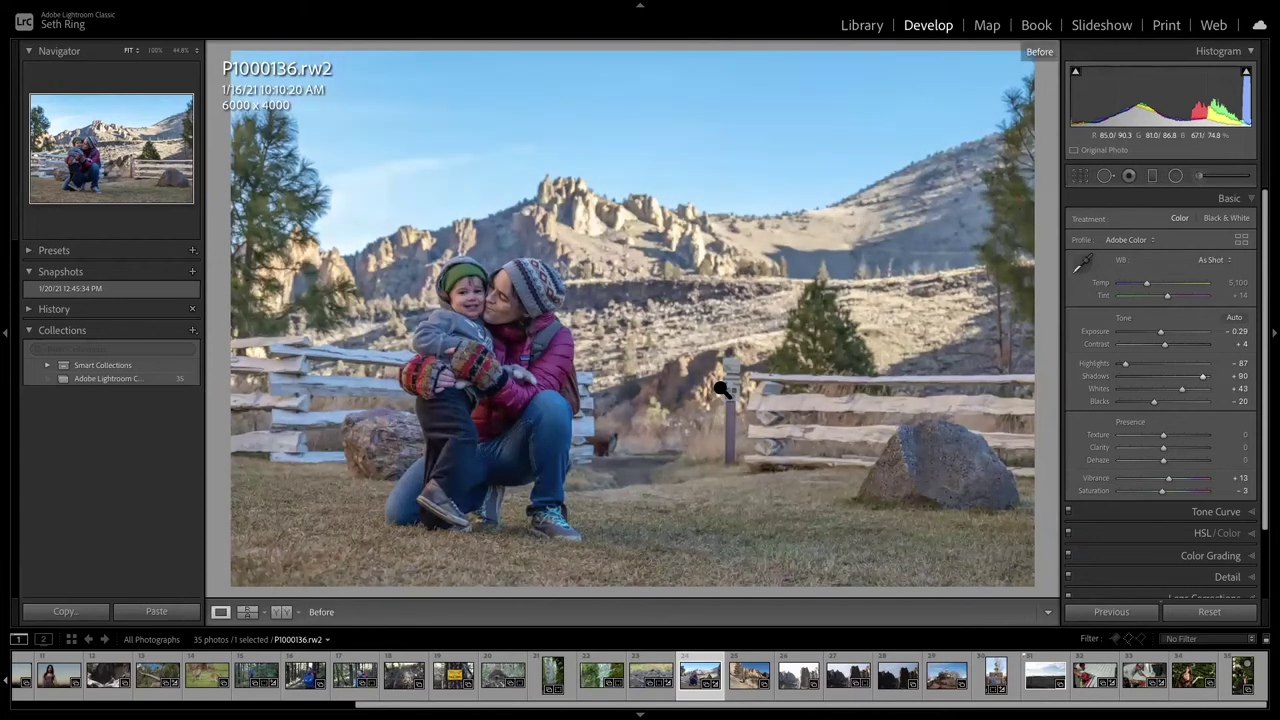
key("backslash")
key("backslash")
key("backslash")
key("backslash")
key("backslash")
key("backslash")
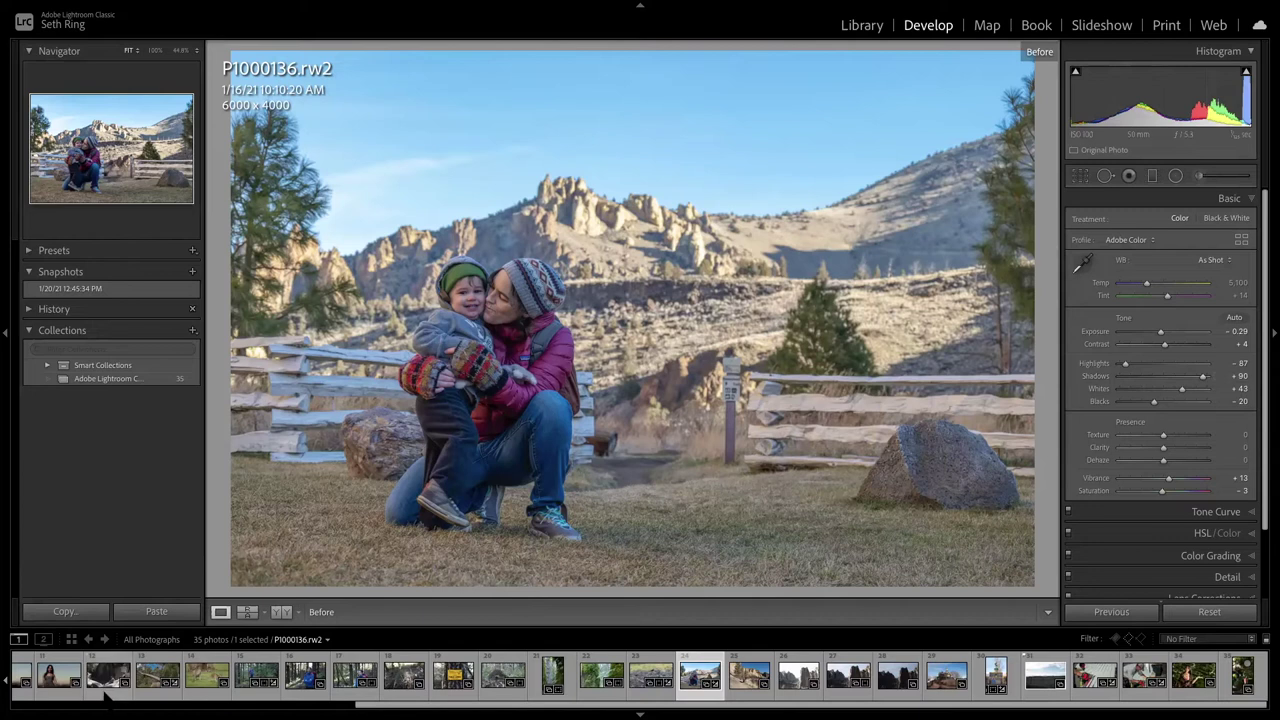
Open the garden portrait "untitled (187 of 486).RW2" and raise its Shadows to +71.
scroll(108, 688, "up", 5)
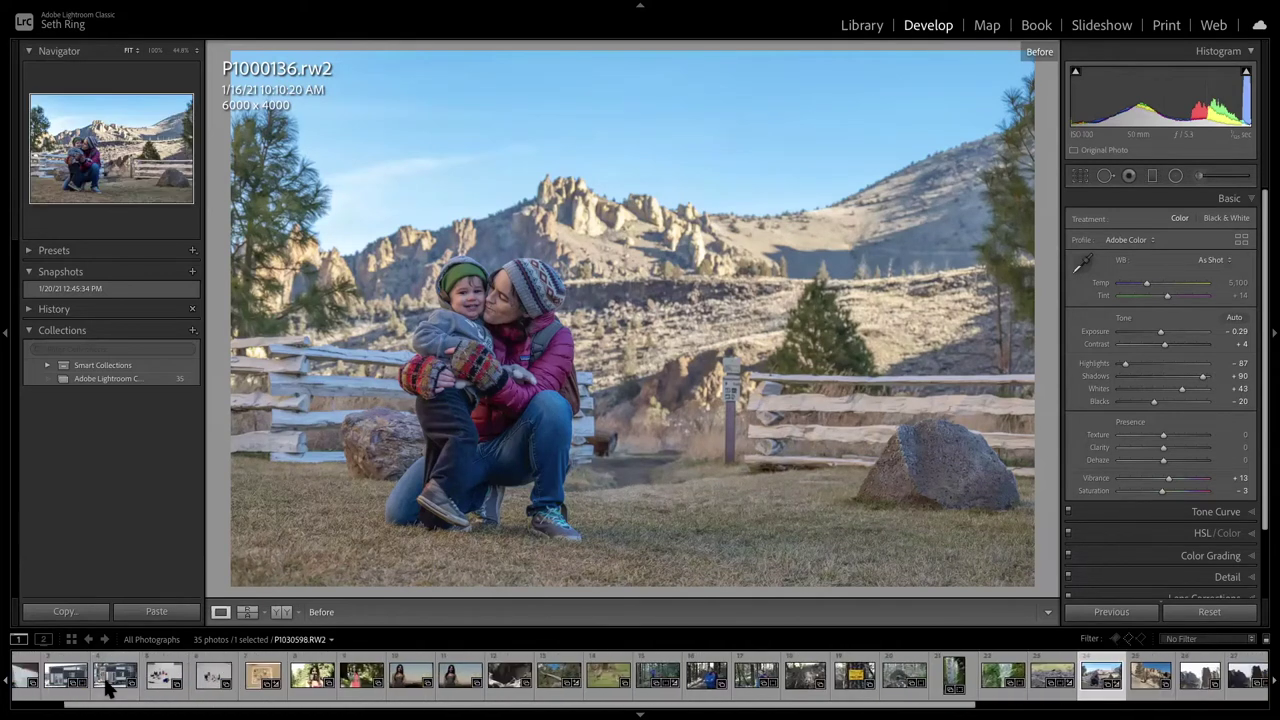
scroll(108, 688, "down", 2)
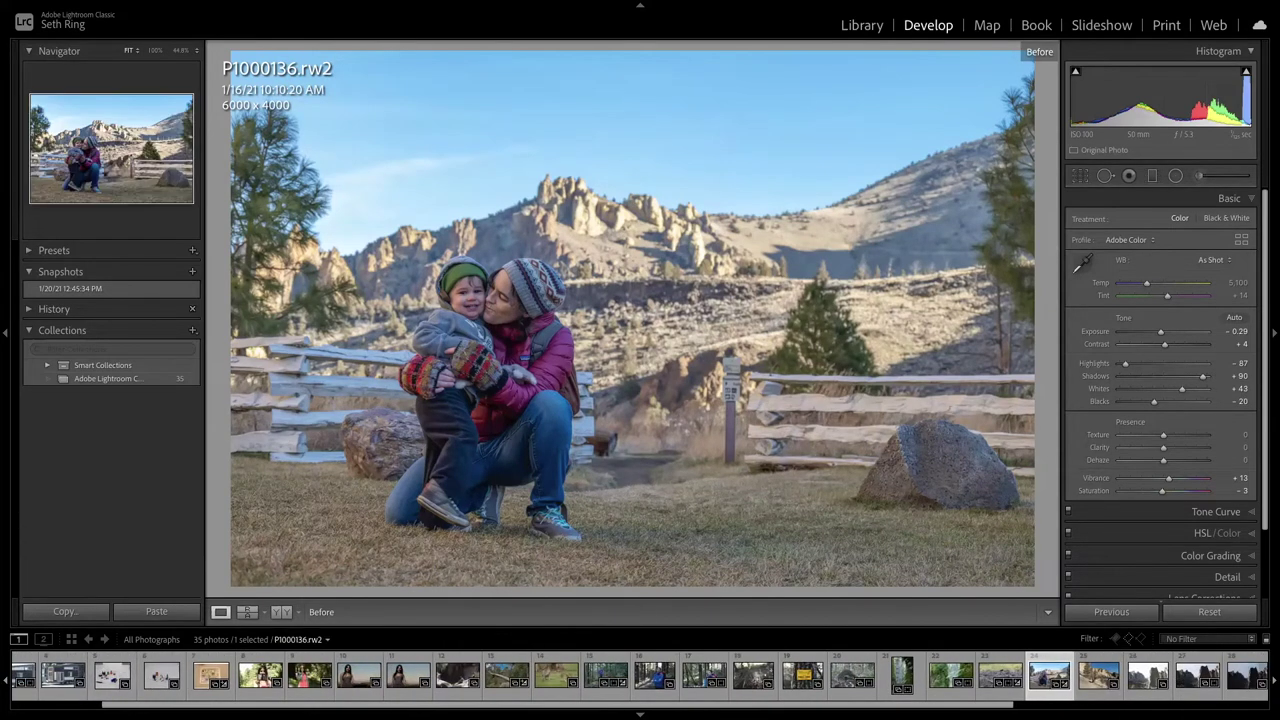
scroll(1088, 680, "down", 4)
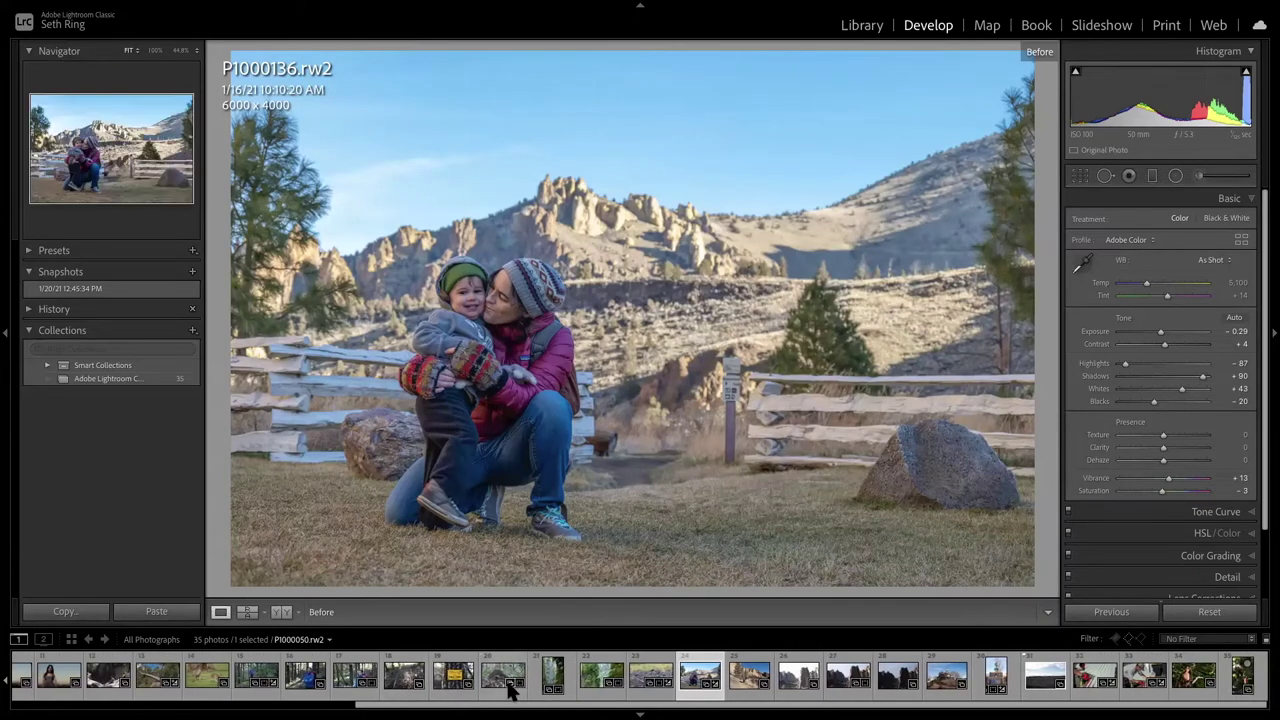
left_click(1188, 683)
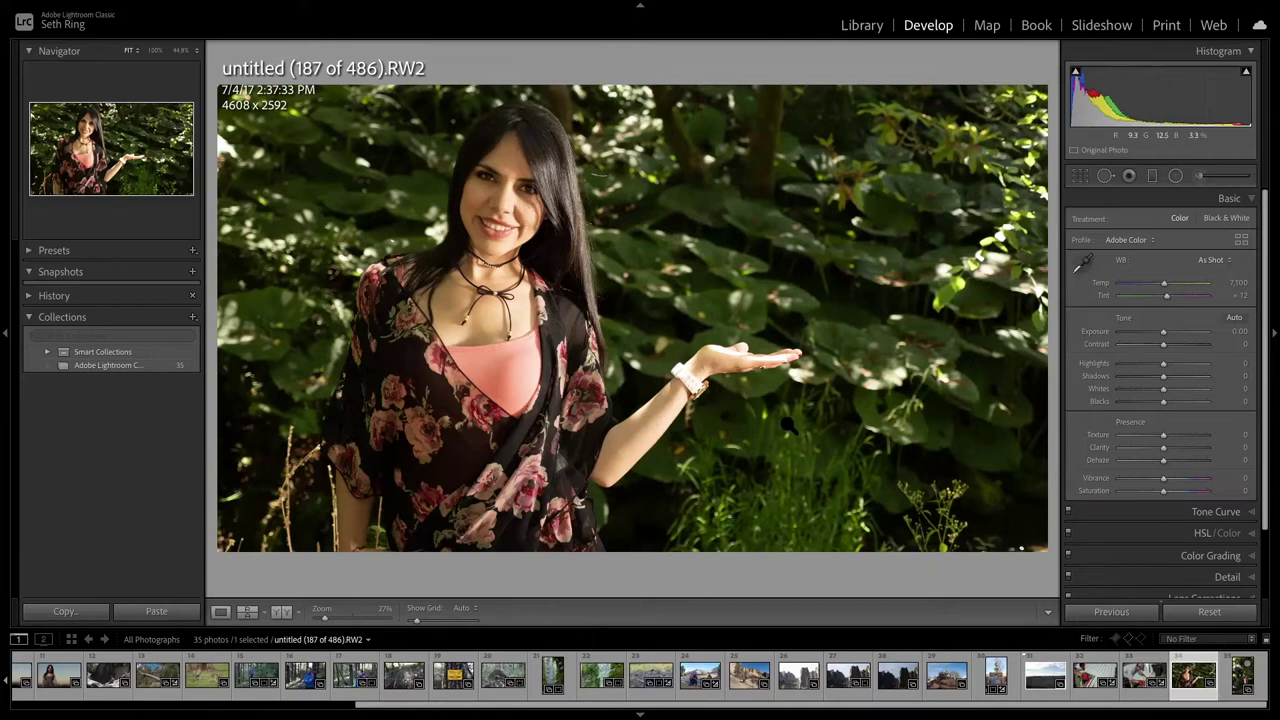
left_click_drag(1165, 375, 1194, 375)
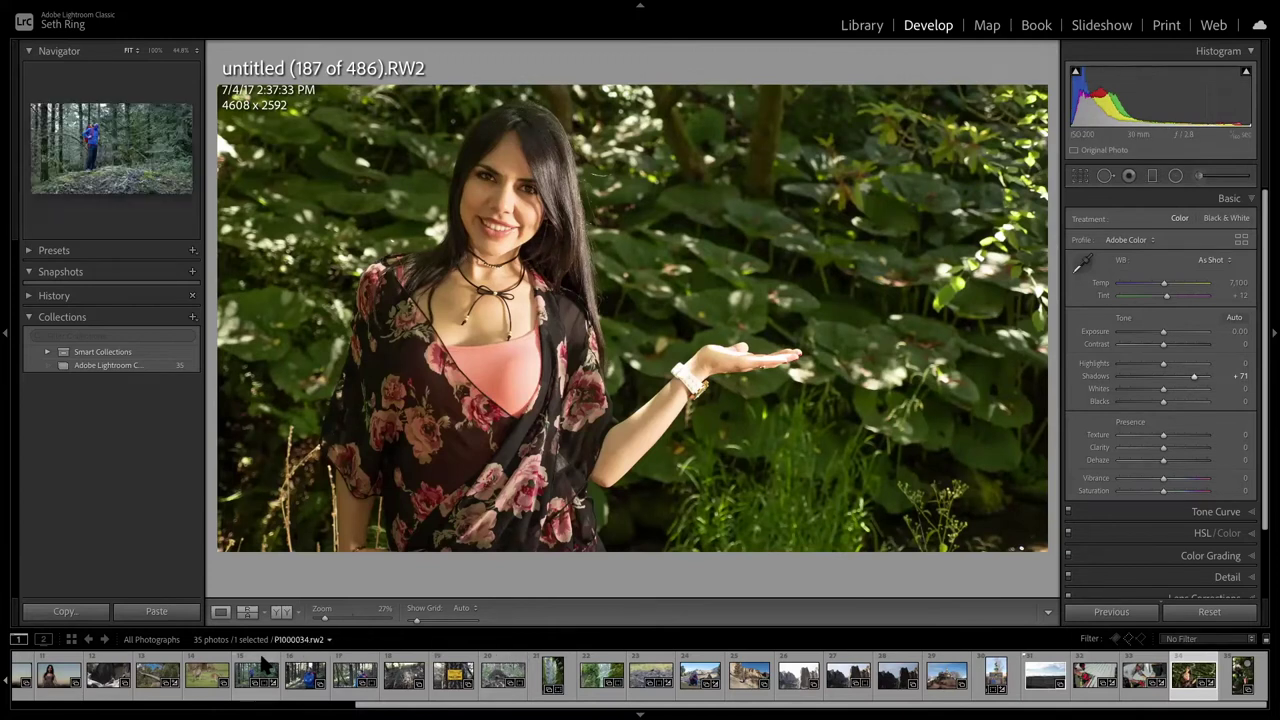
Browse the filmstrip and open P1000170, the photo of the dark rock cliffs.
scroll(285, 665, "up", 3)
scroll(284, 661, "up", 3)
scroll(310, 672, "up", 5)
scroll(320, 674, "down", 7)
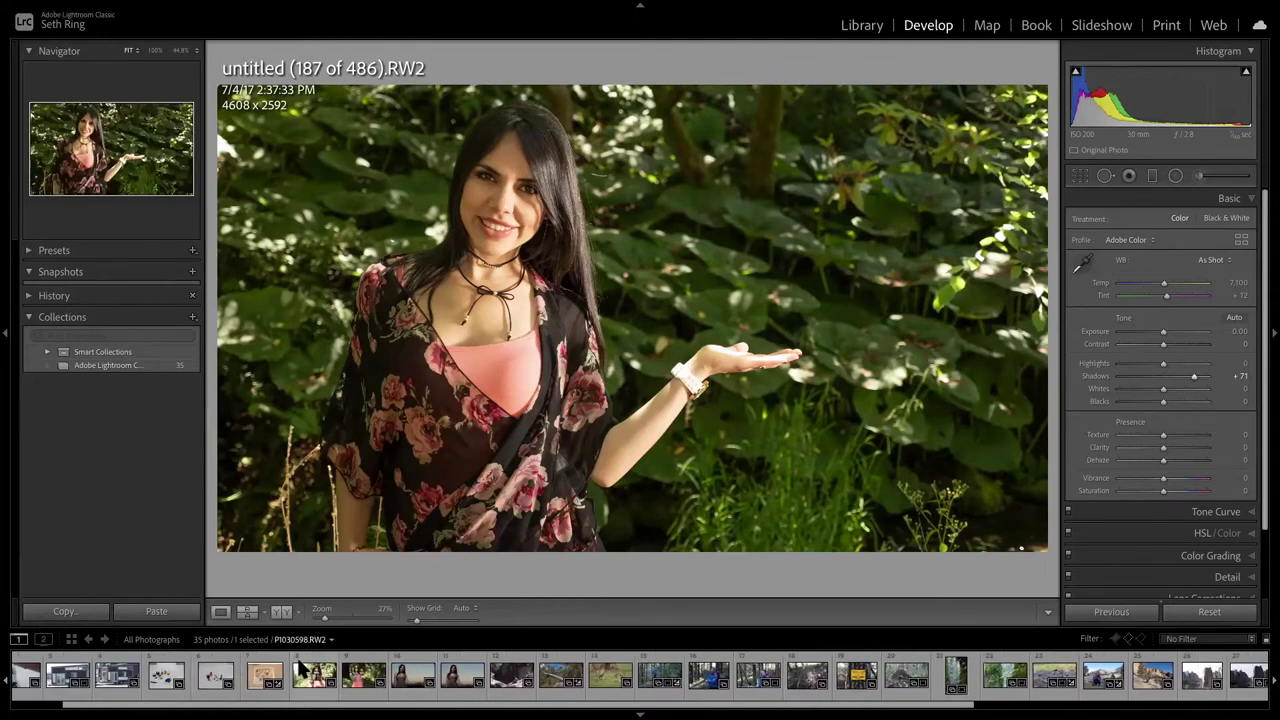
scroll(660, 680, "down", 2)
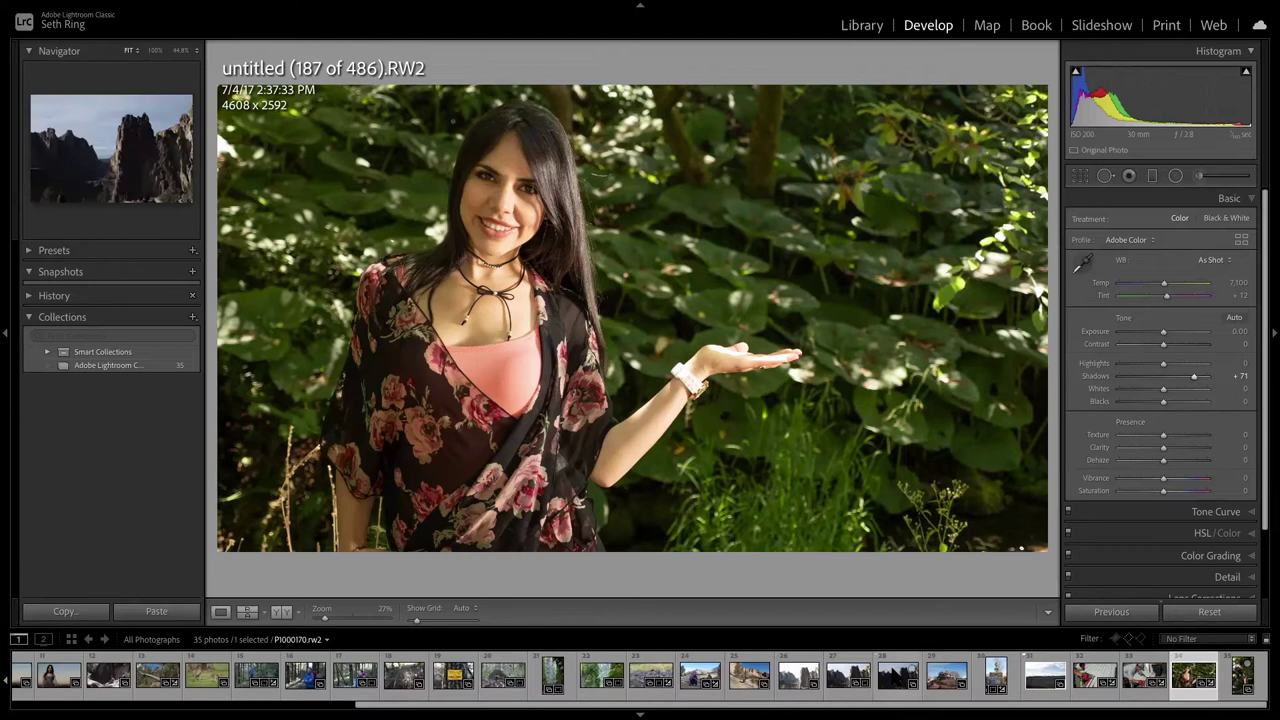
left_click(898, 676)
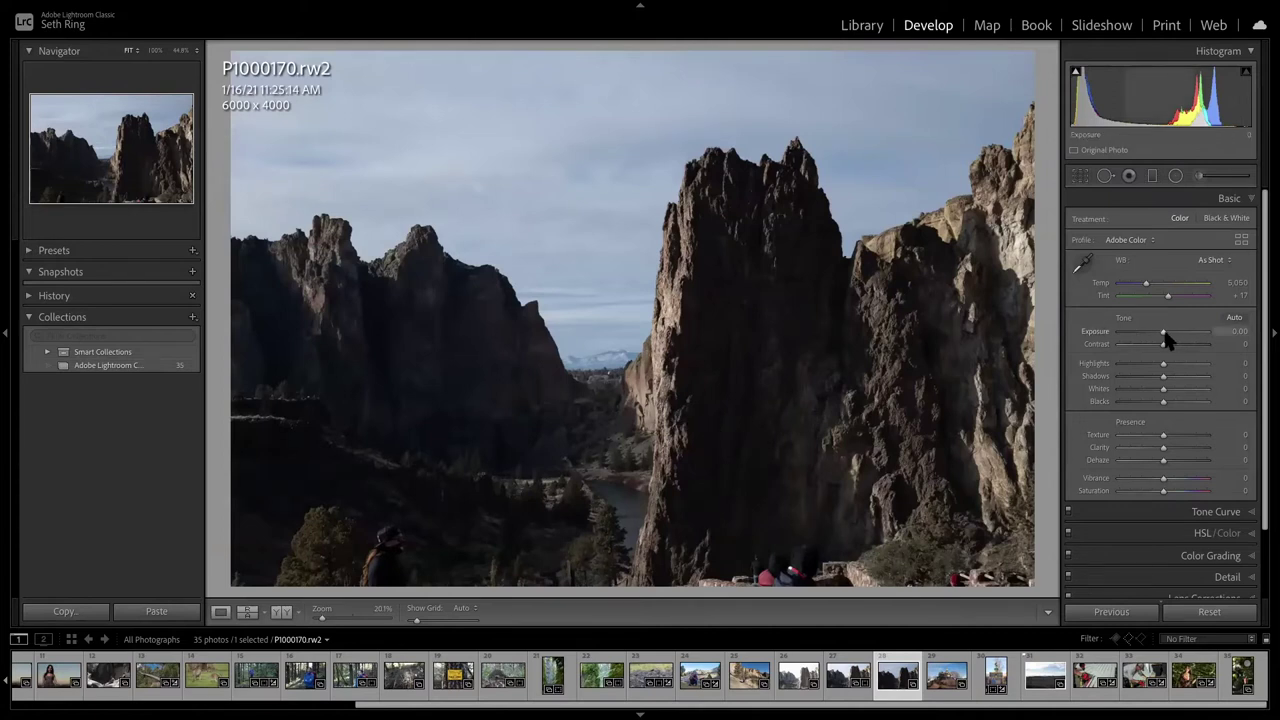
Try Exposure +1.20 and Contrast -100 separately on P1000170, undoing each change.
left_click_drag(1163, 333, 1174, 336)
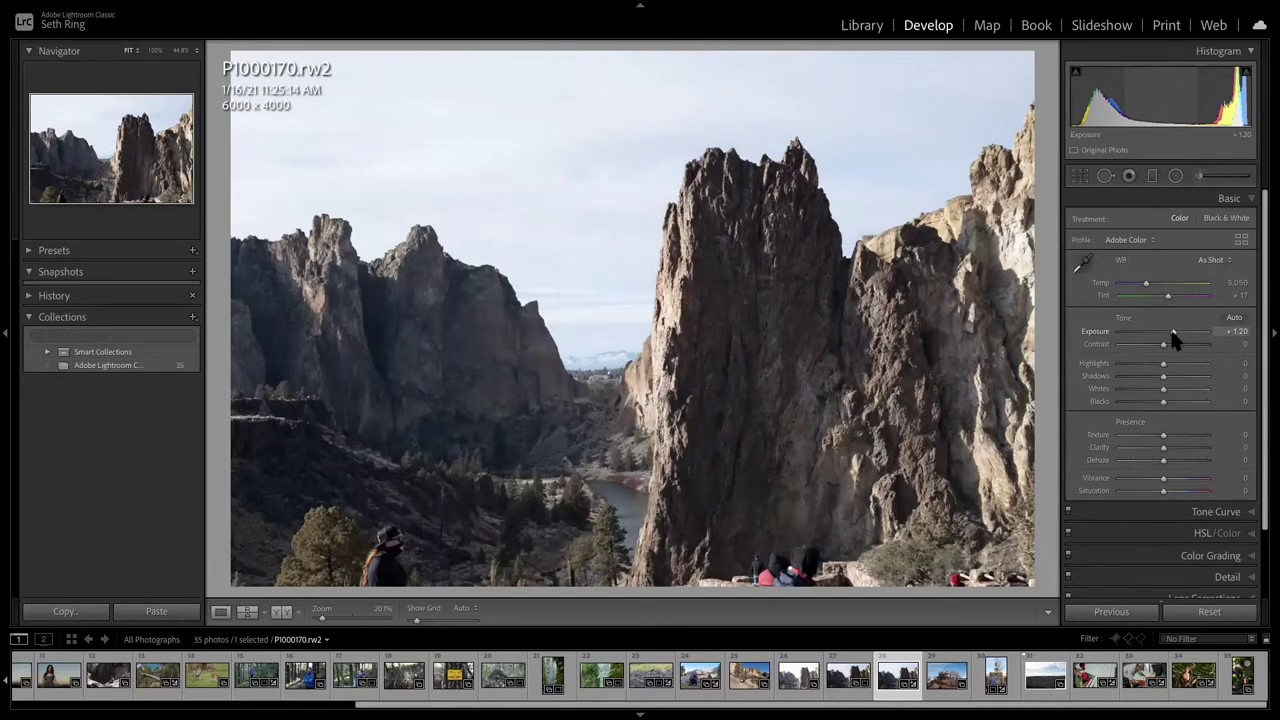
key("ctrl+z")
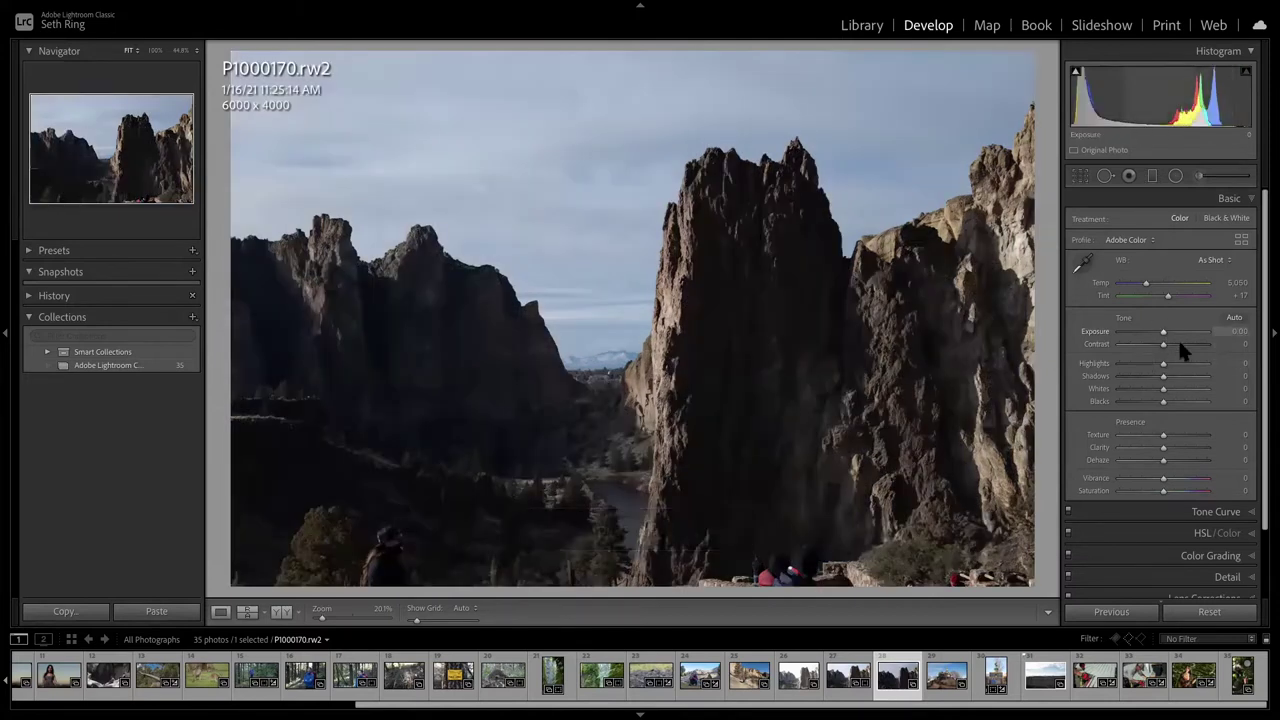
left_click_drag(1174, 349, 1123, 343)
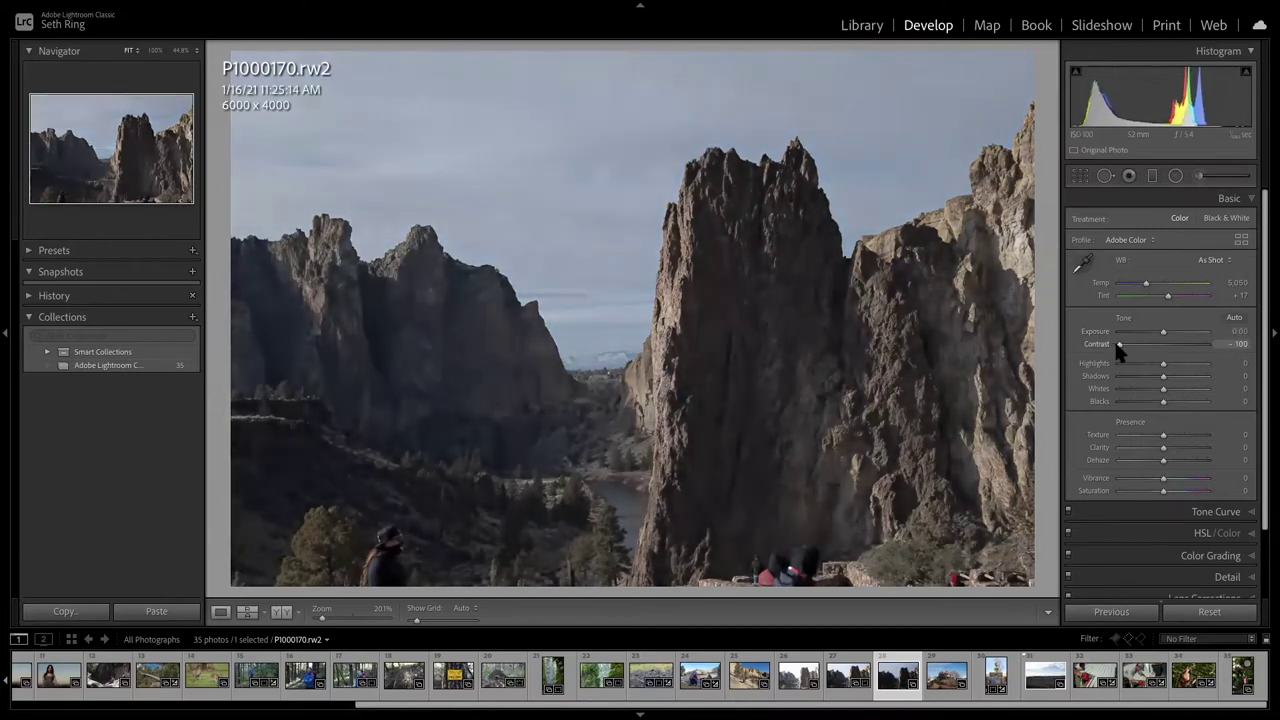
key("ctrl+z")
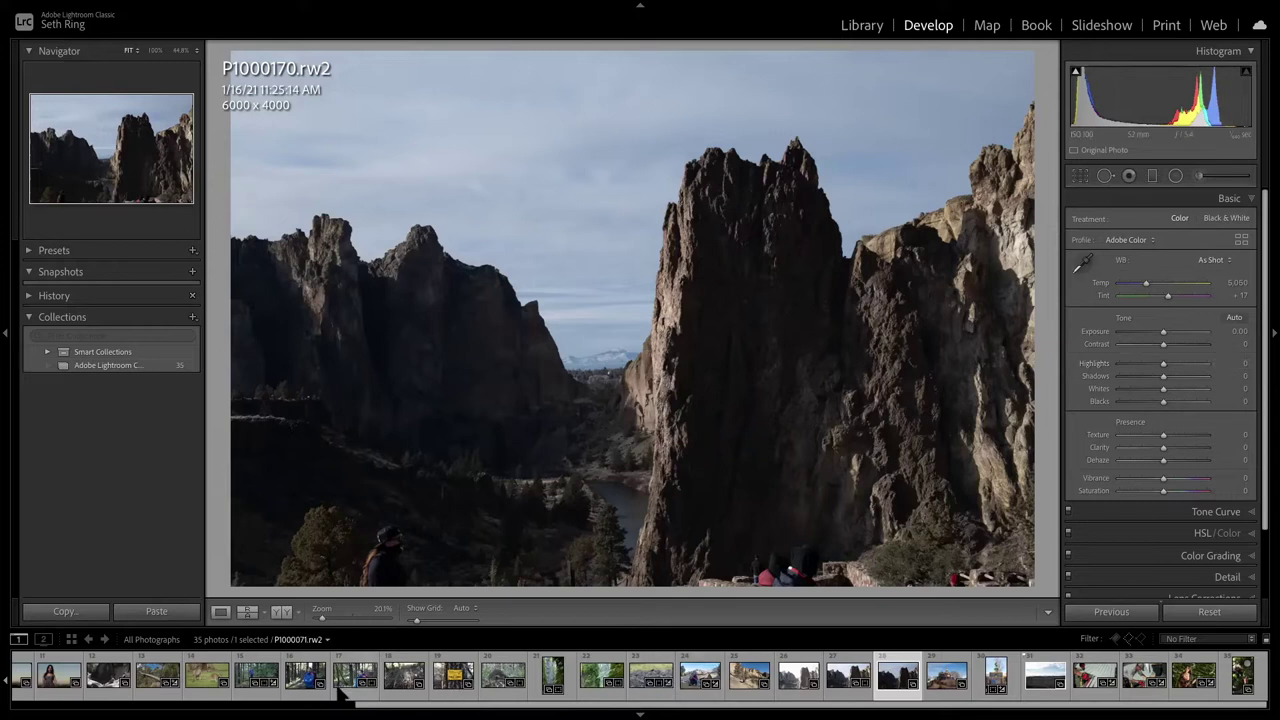
Open the tiny house photo P1060536 and set its Dehaze to +47 and Shadows to +36.
scroll(308, 690, "up", 3)
scroll(306, 688, "up", 3)
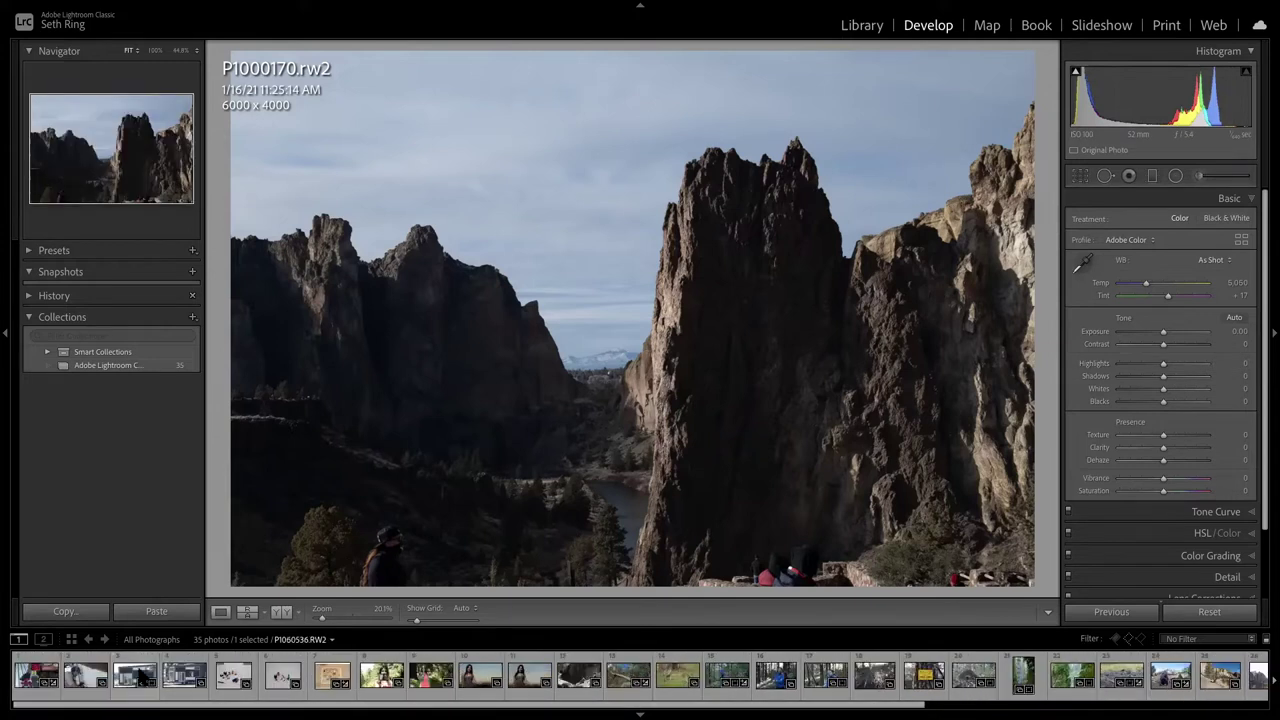
left_click(205, 678)
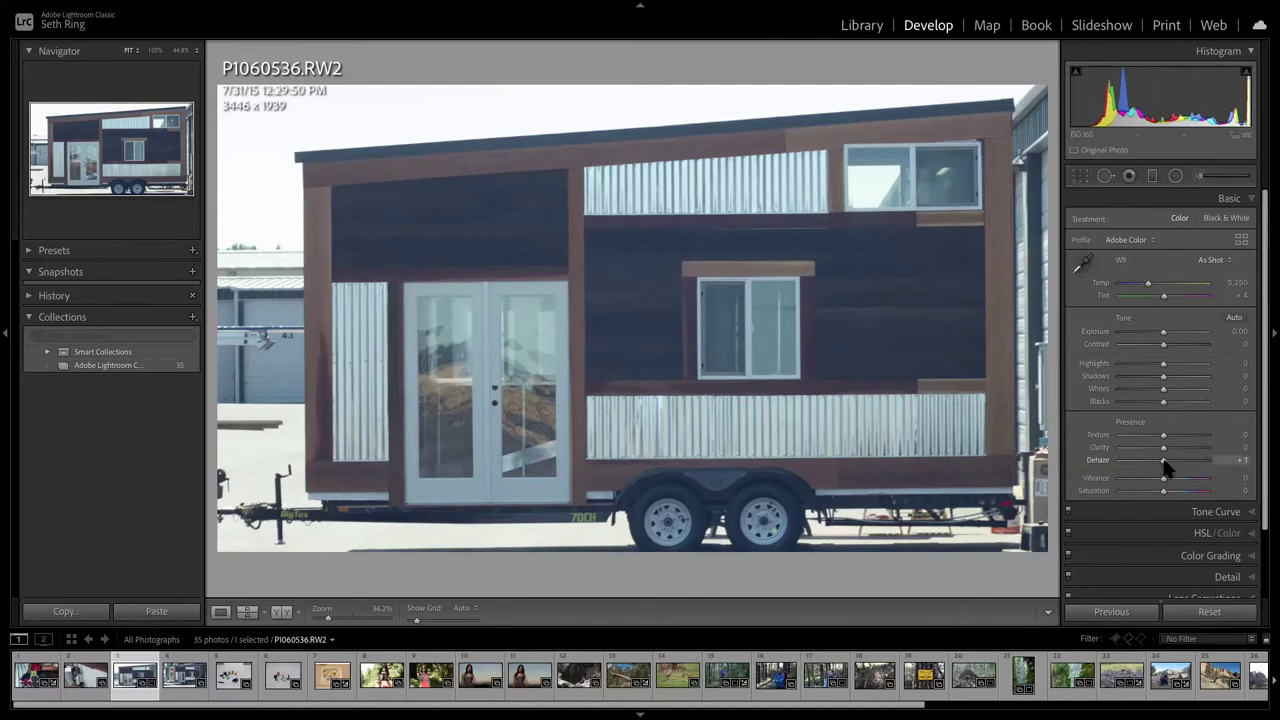
left_click_drag(1165, 467, 1187, 471)
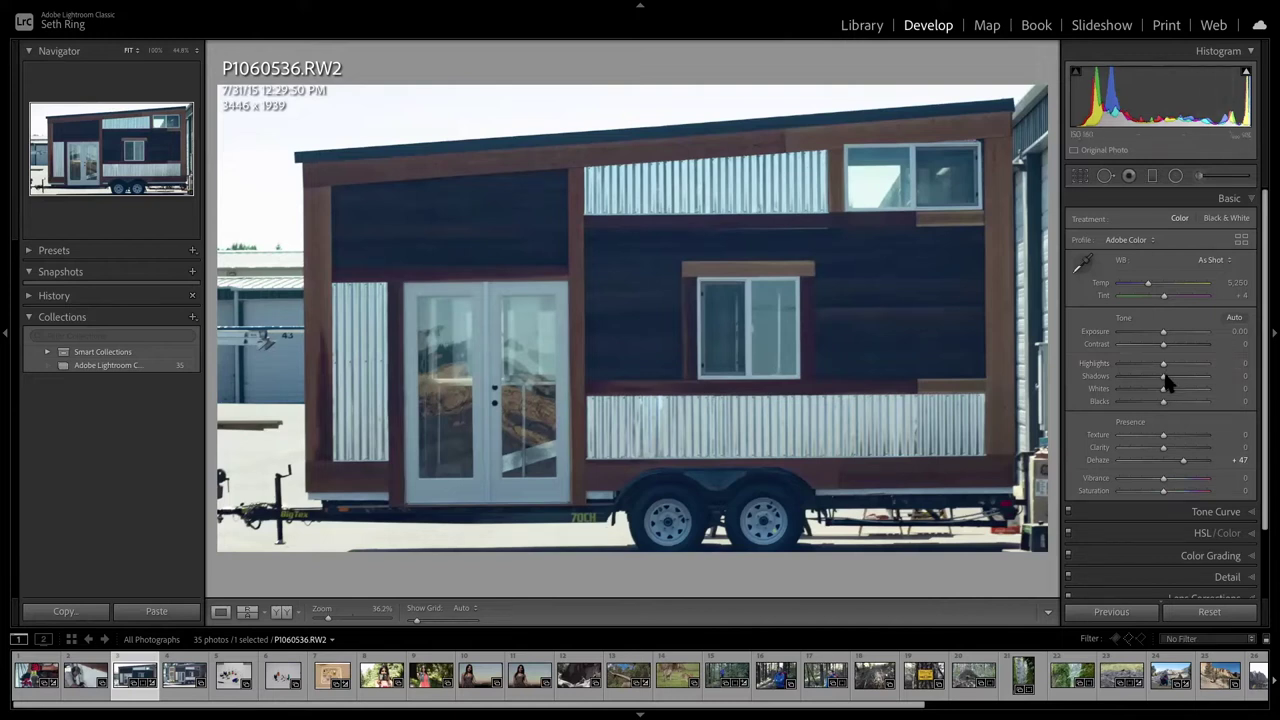
left_click_drag(1167, 386, 1181, 384)
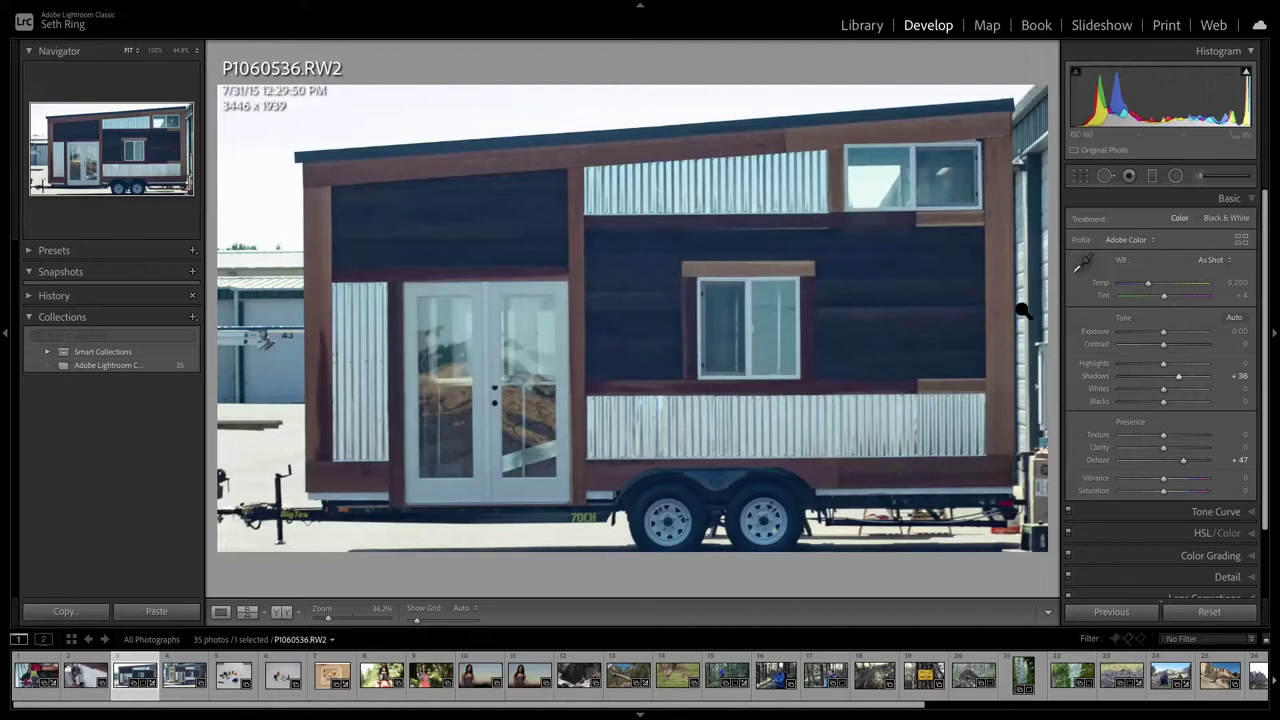
Try raising the Vibrance of the tiny house photo and undo the change.
scroll(1163, 454, "down", 1)
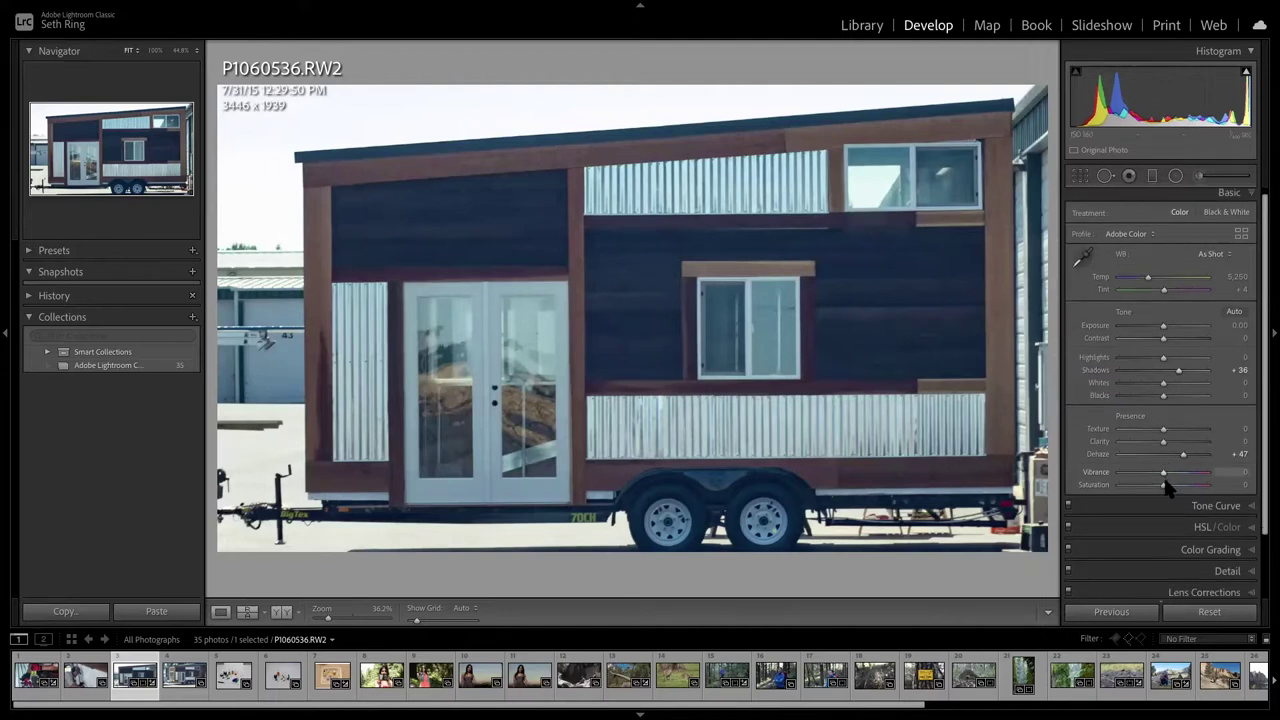
left_click_drag(1165, 485, 1183, 486)
key("ctrl+z")
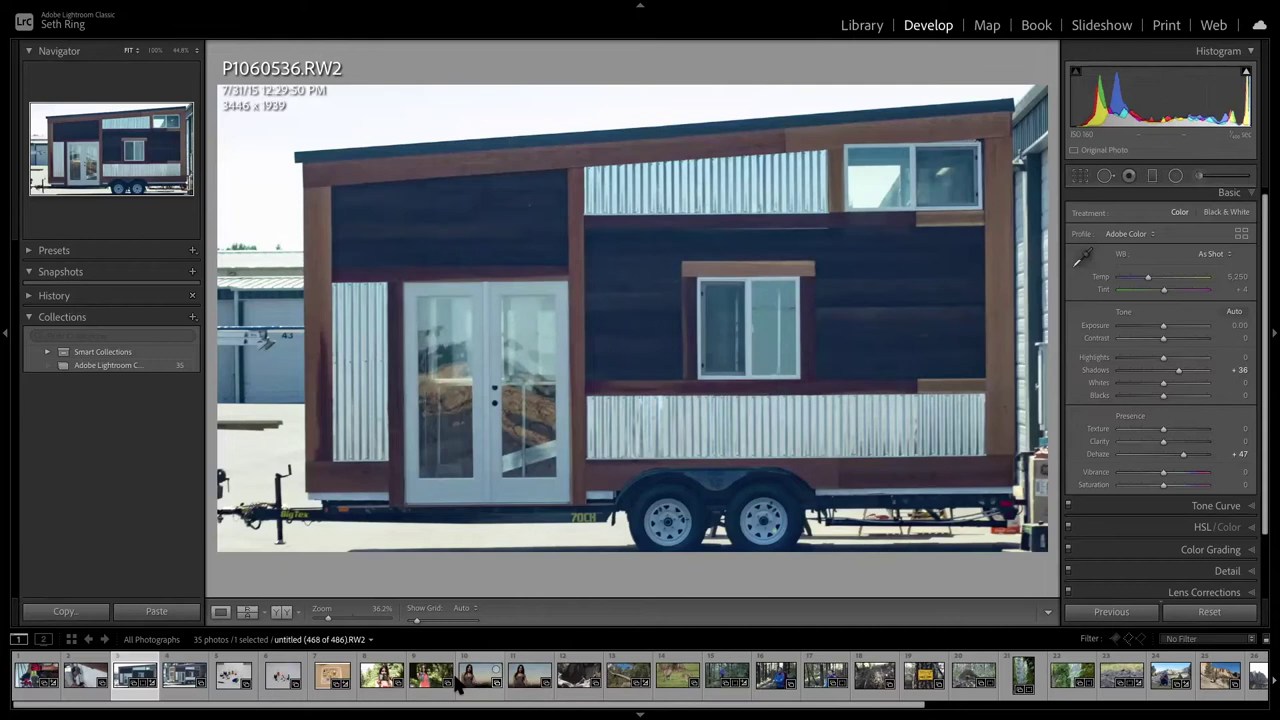
scroll(1005, 685, "down", 5)
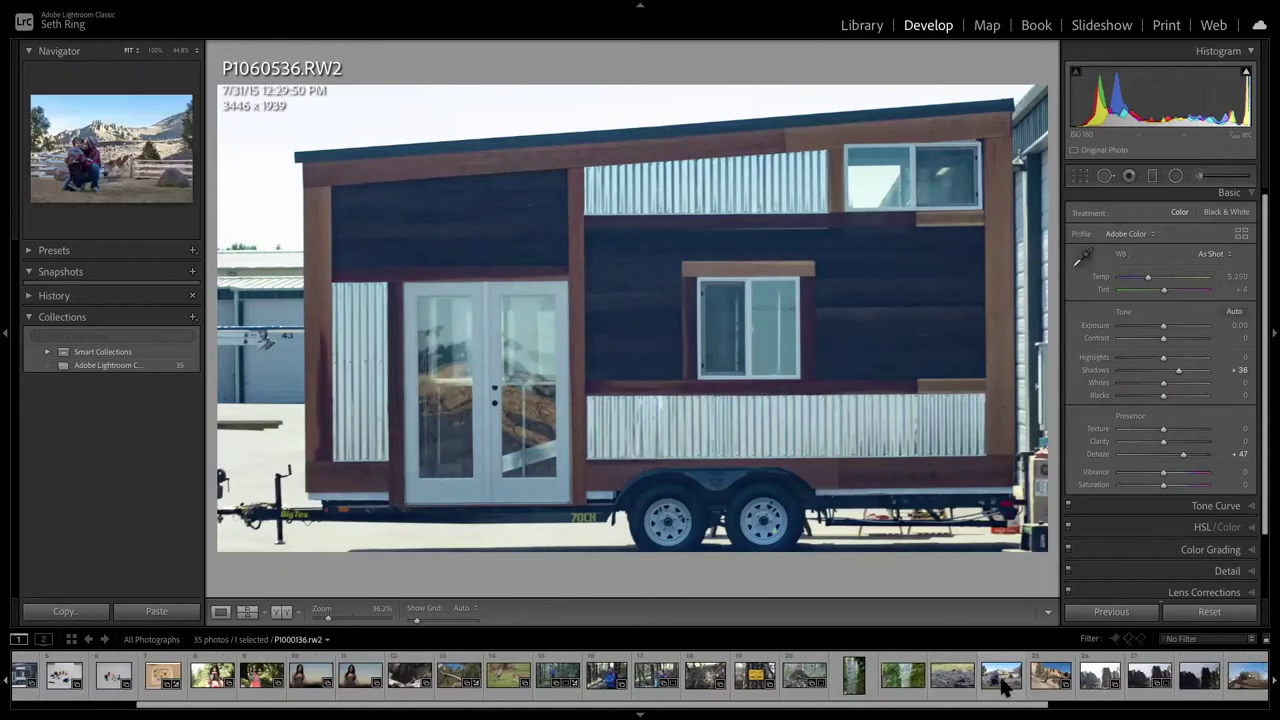
scroll(1000, 685, "down", 4)
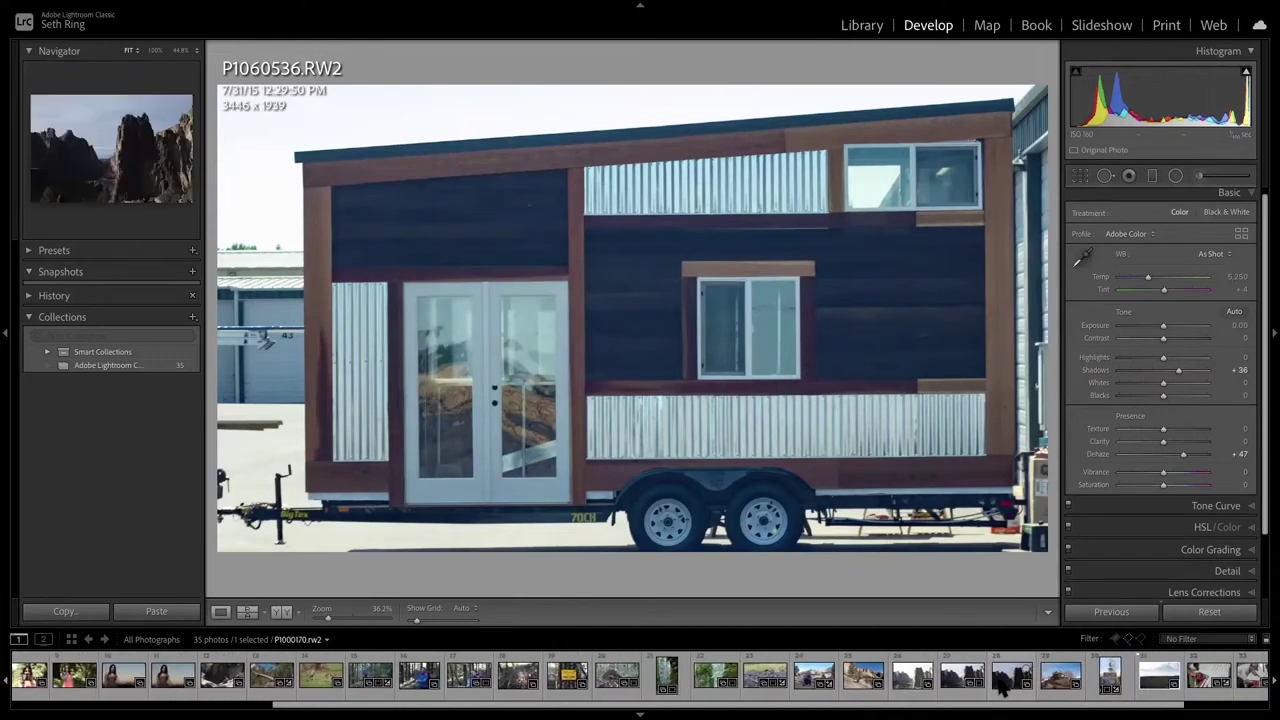
scroll(1000, 685, "up", 8)
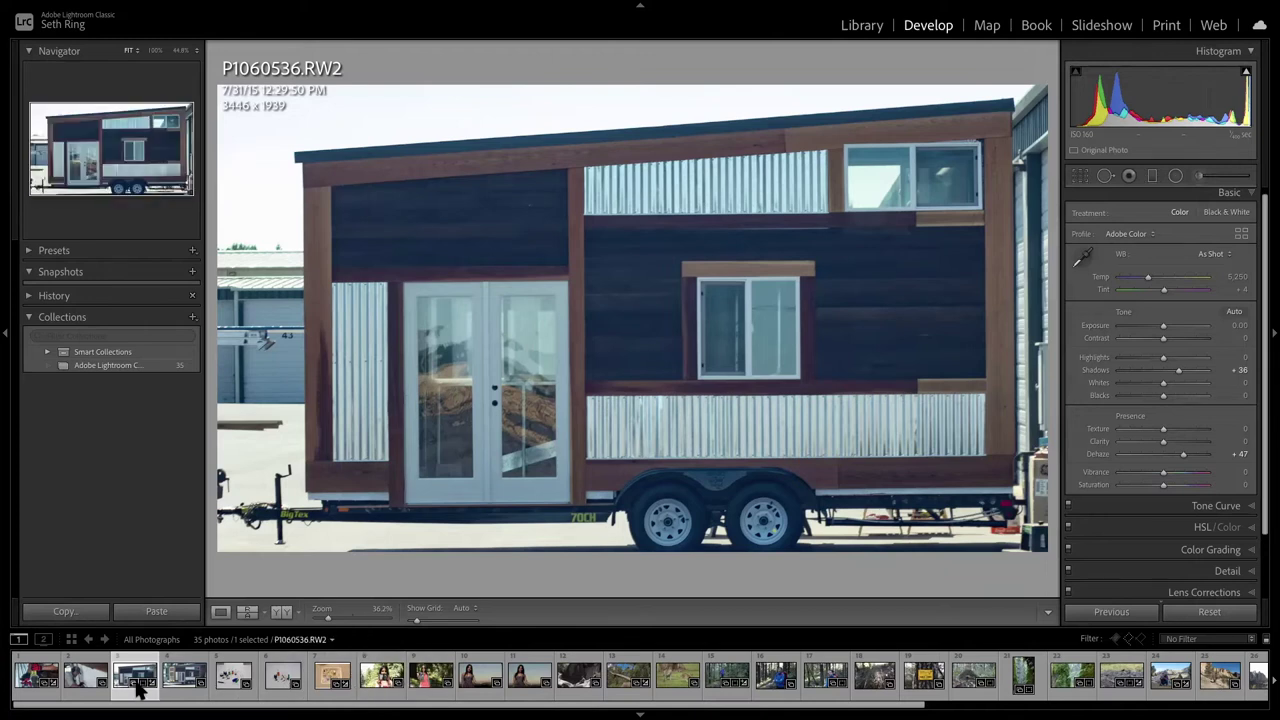
Open photo P1000136.rw2 for developing and reset all of its existing adjustments.
scroll(450, 683, "down", 1)
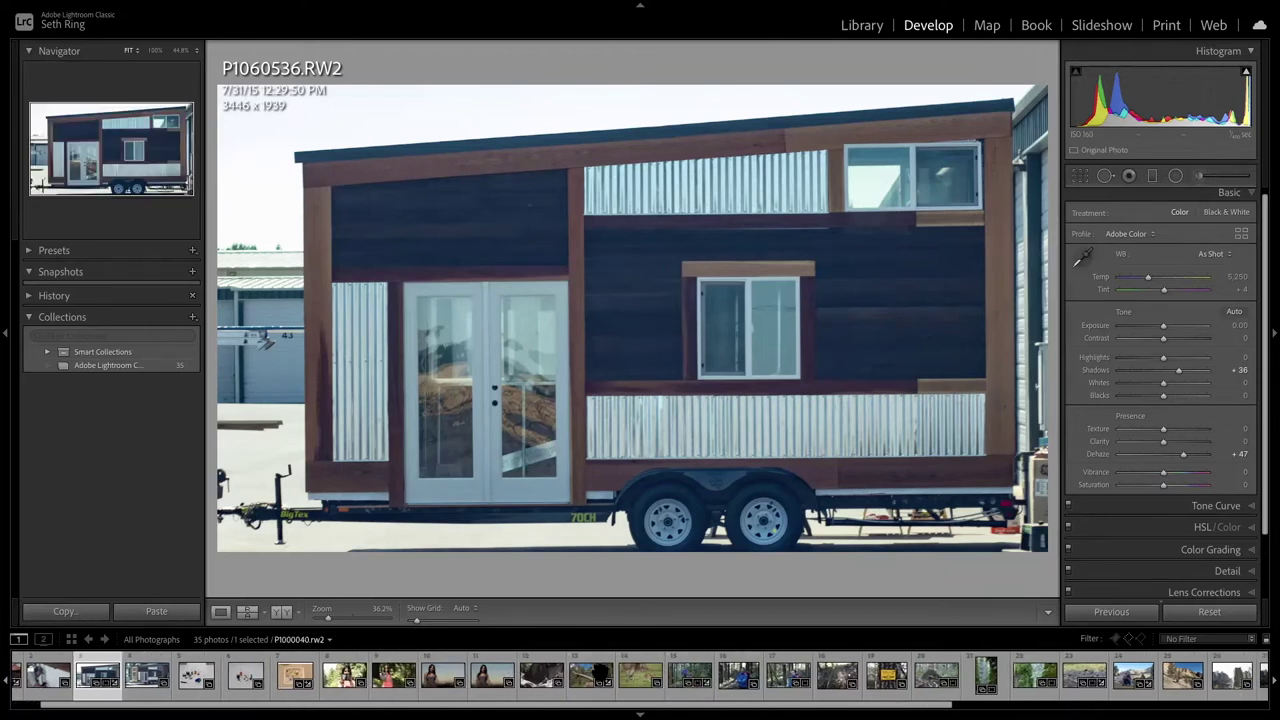
scroll(443, 680, "down", 6)
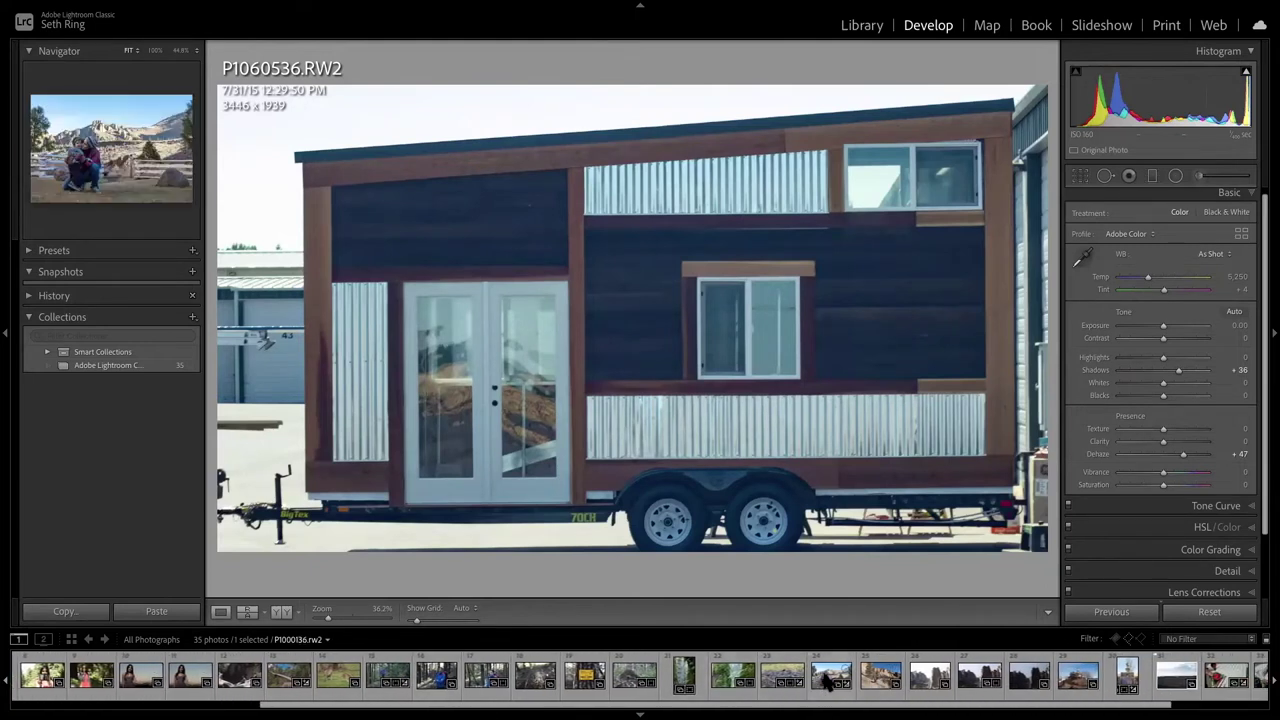
left_click(830, 677)
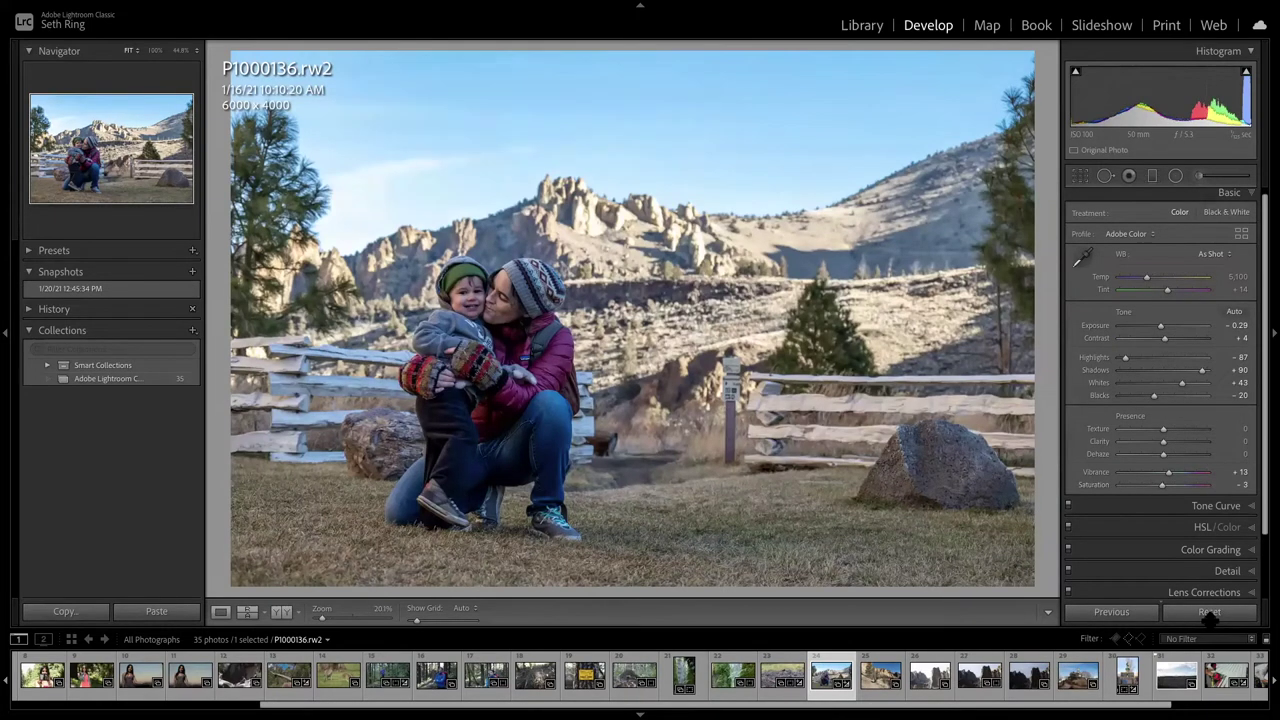
left_click(1199, 614)
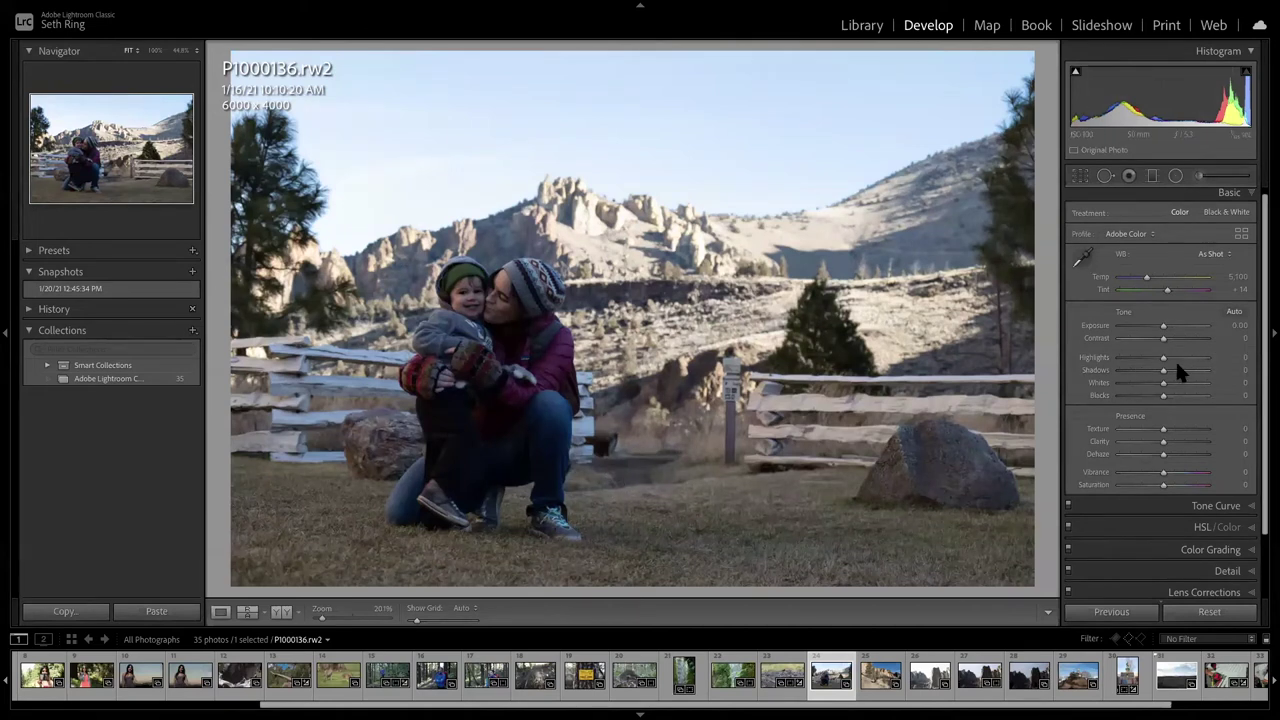
Set the family photo's Shadows to +70, Vibrance to +42 and white balance temperature to 6,021.
left_click_drag(1166, 371, 1194, 370)
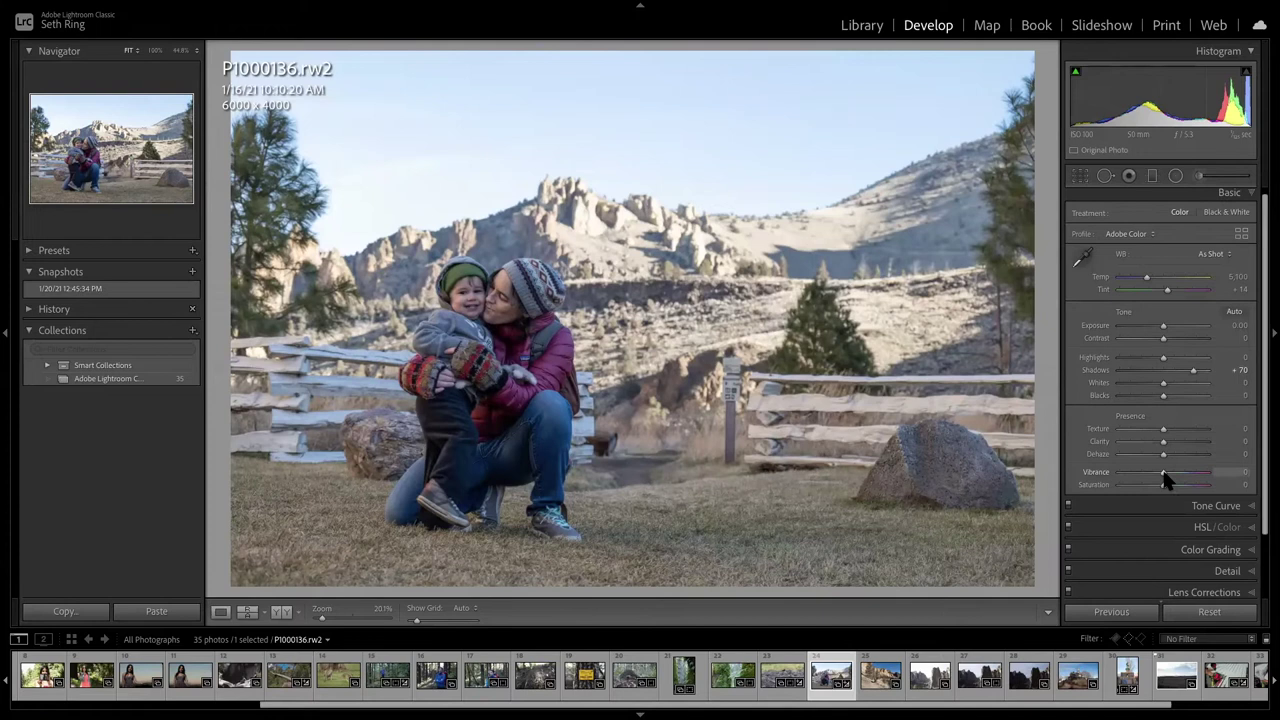
left_click_drag(1163, 473, 1182, 474)
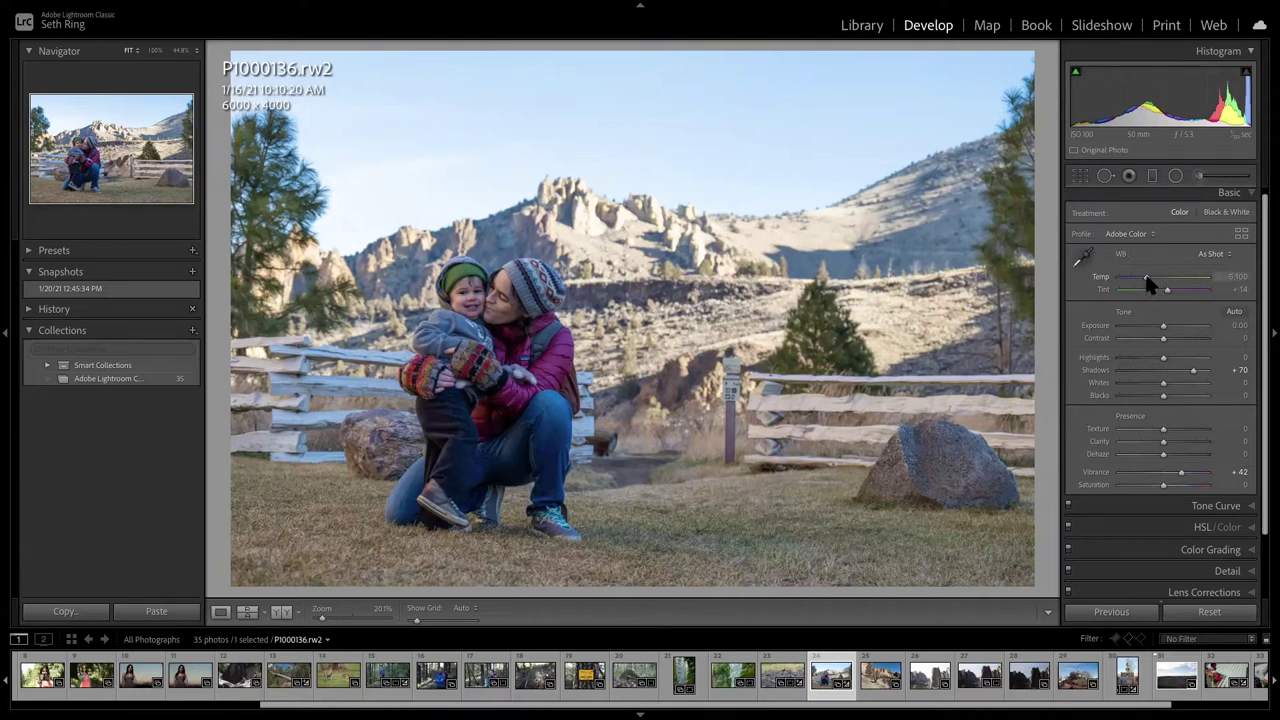
left_click_drag(1146, 279, 1155, 280)
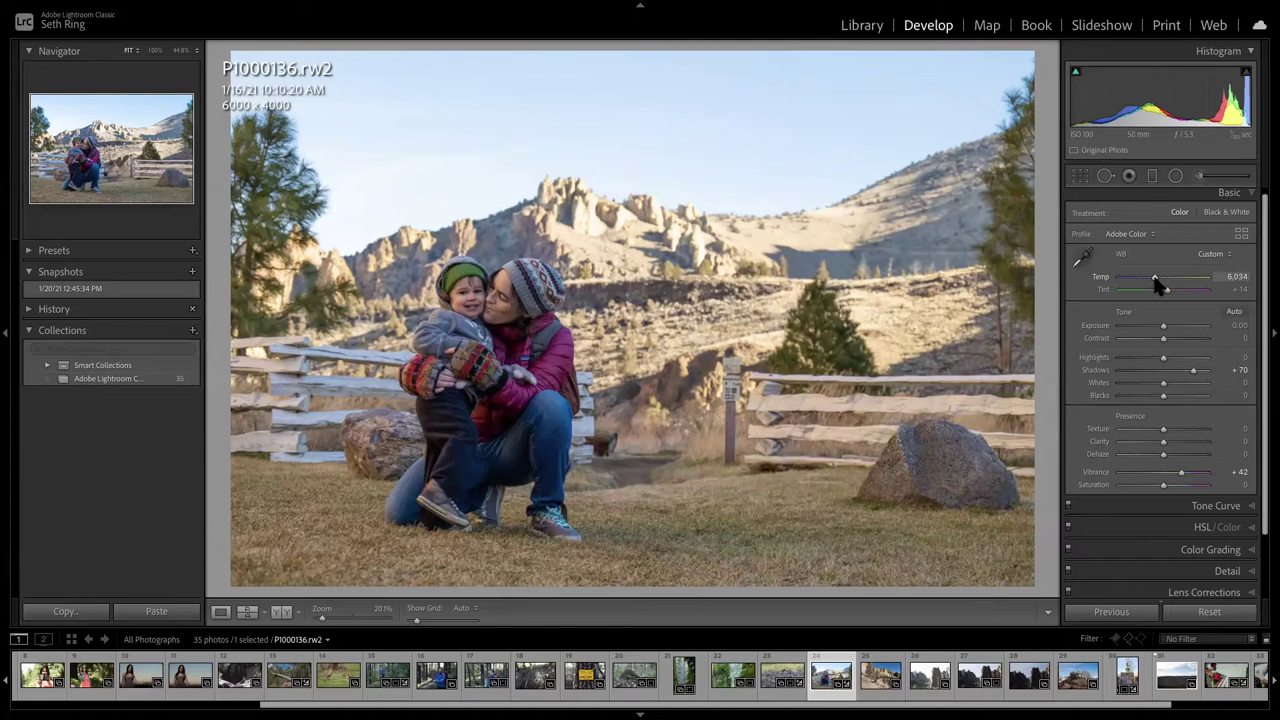
left_click_drag(1157, 285, 1156, 285)
scroll(1120, 290, "down", 1)
scroll(1118, 283, "up", 2)
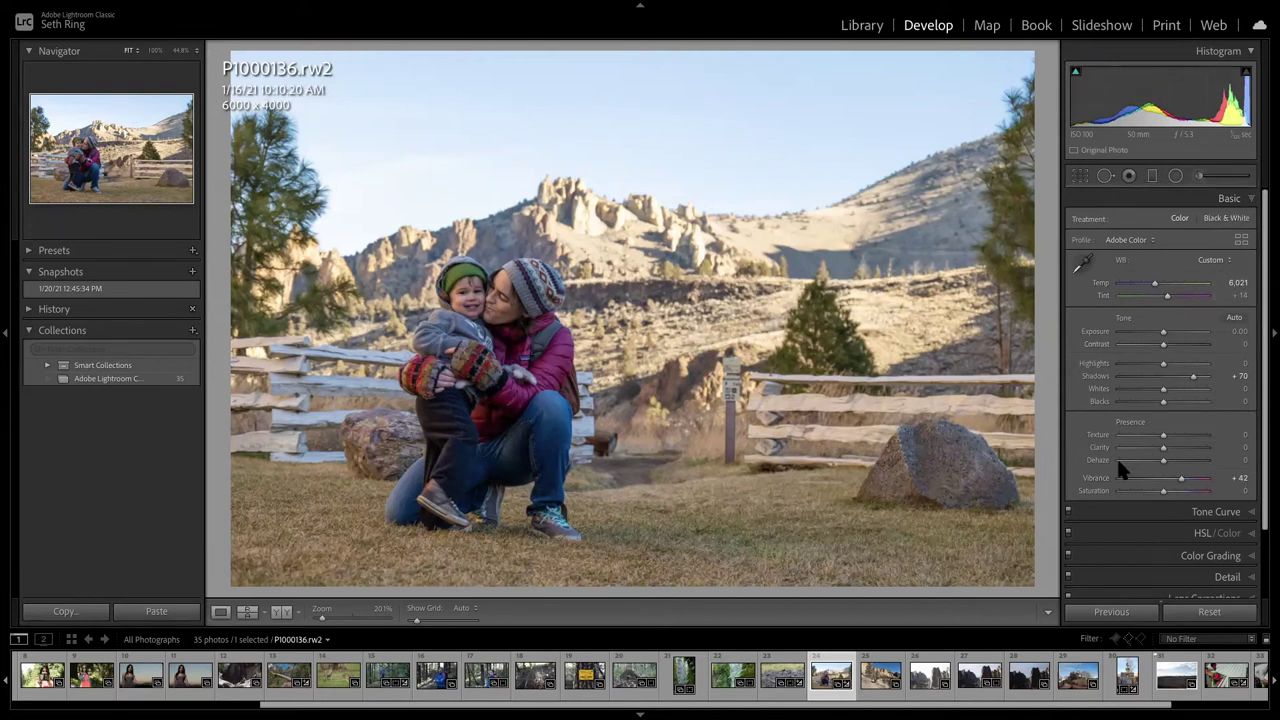
scroll(1197, 313, "up", 1)
scroll(1160, 260, "down", 1)
left_click(1252, 200)
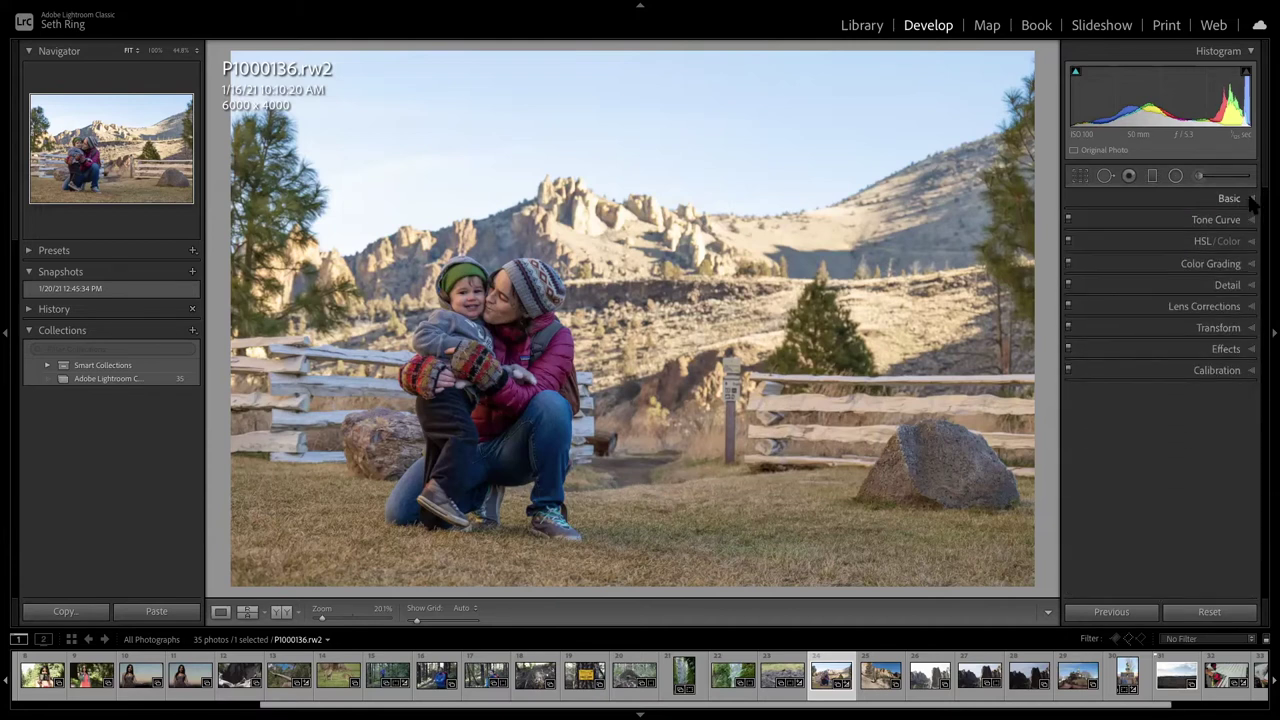
left_click(1252, 200)
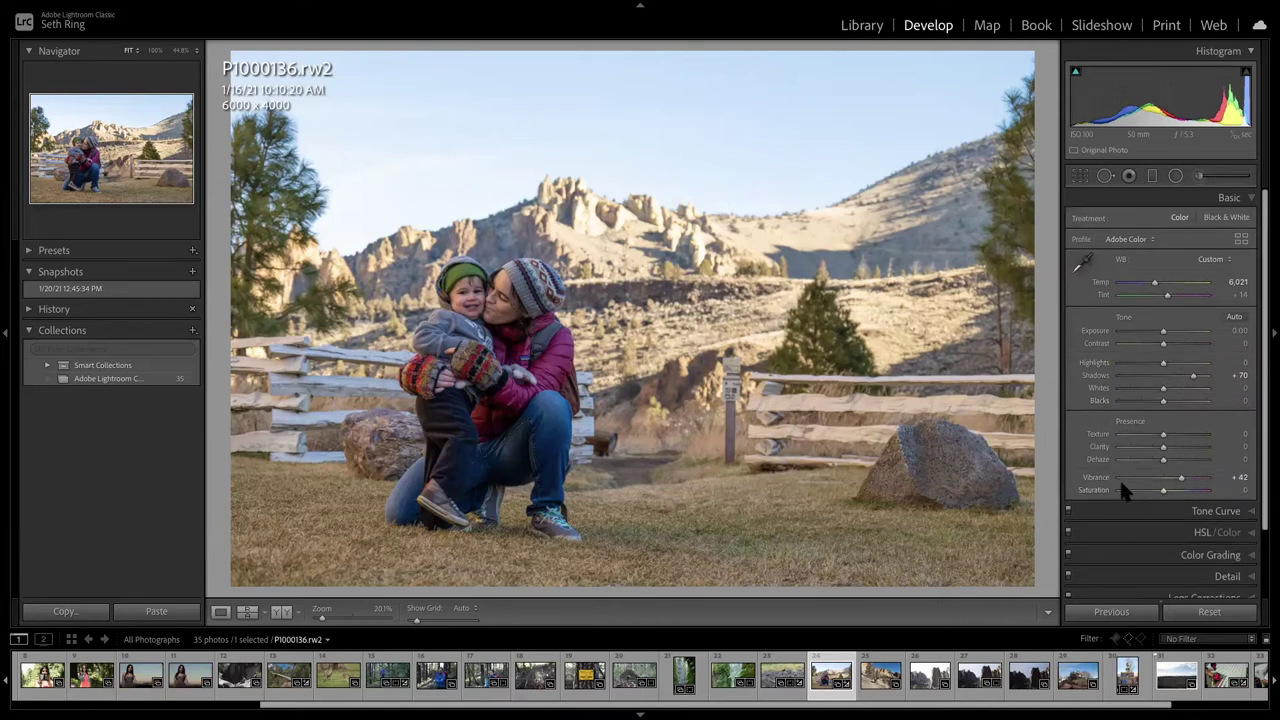
Compare the before and after versions of the family photo several times, and return to the edited version.
key("backslash")
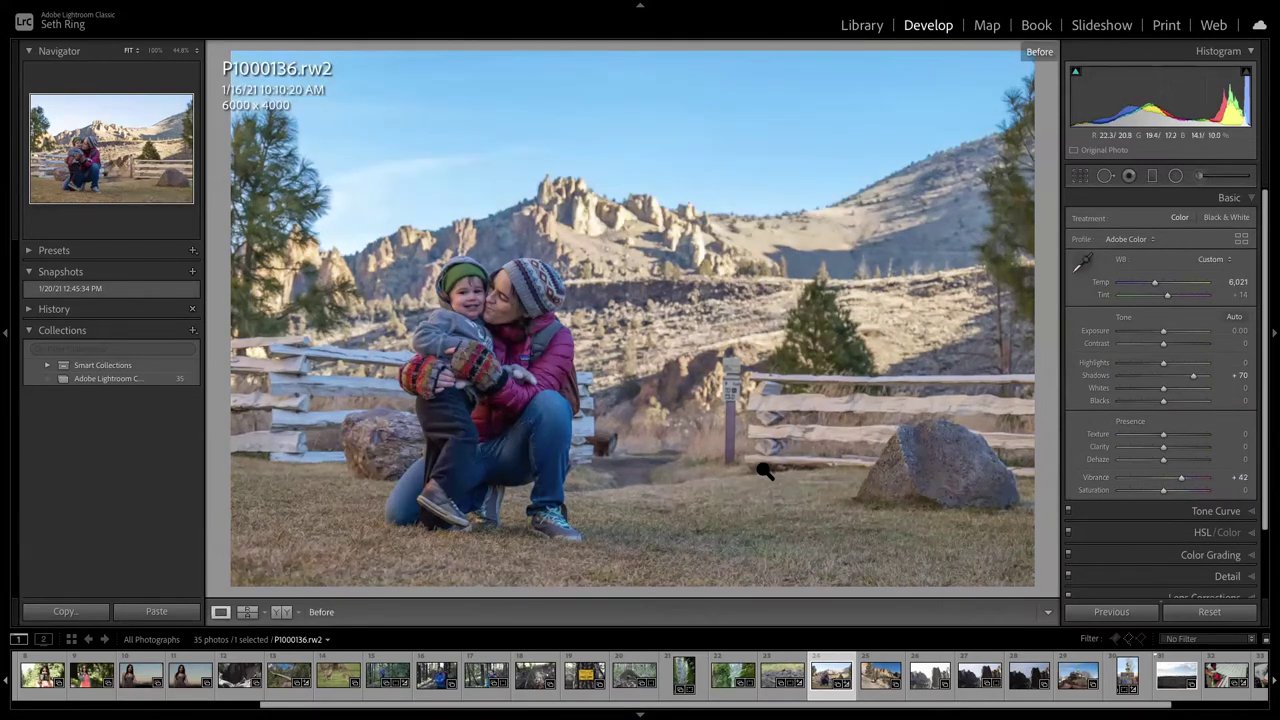
key("backslash")
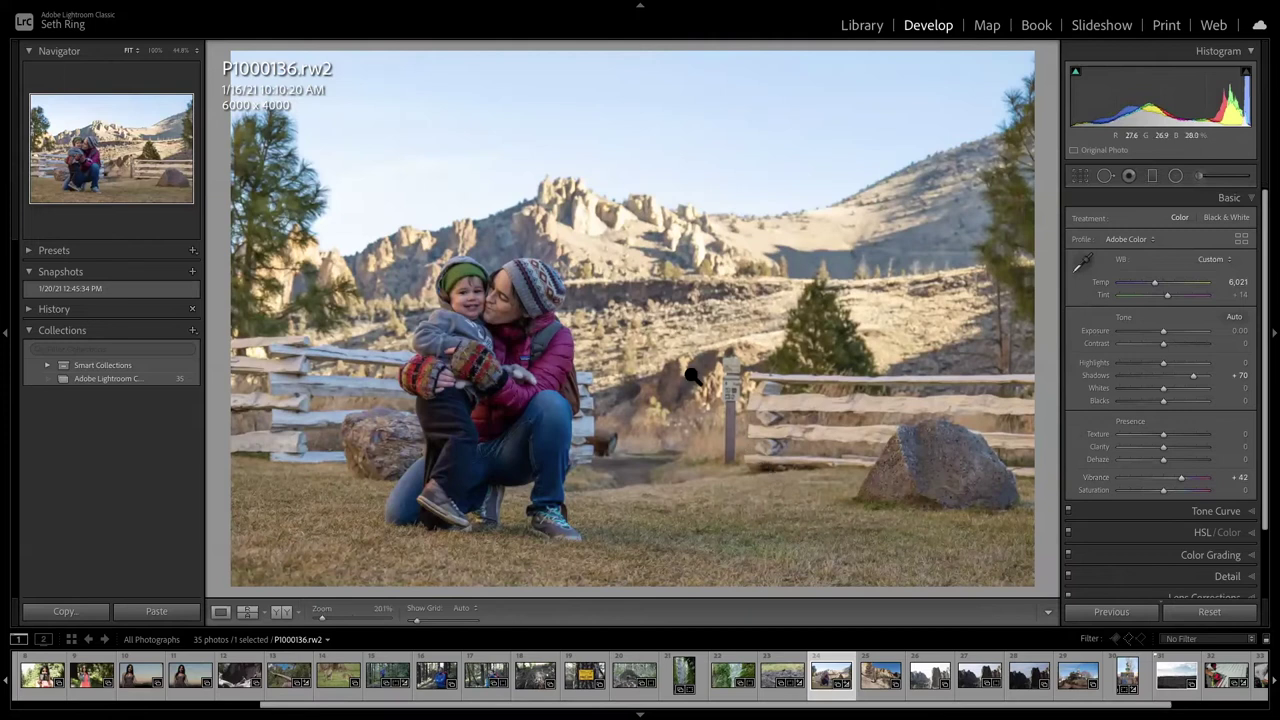
key("backslash")
key("backslash")
key("backslash")
key("backslash")
key("backslash")
key("backslash")
key("backslash")
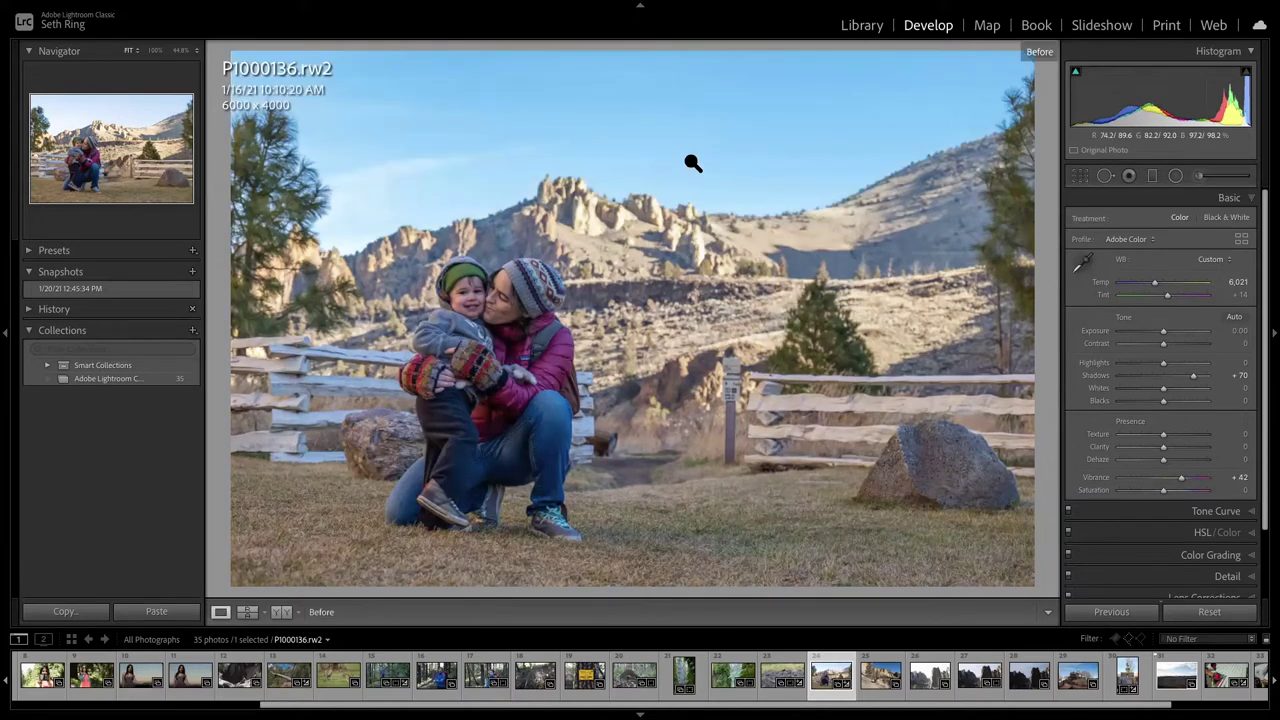
key("backslash")
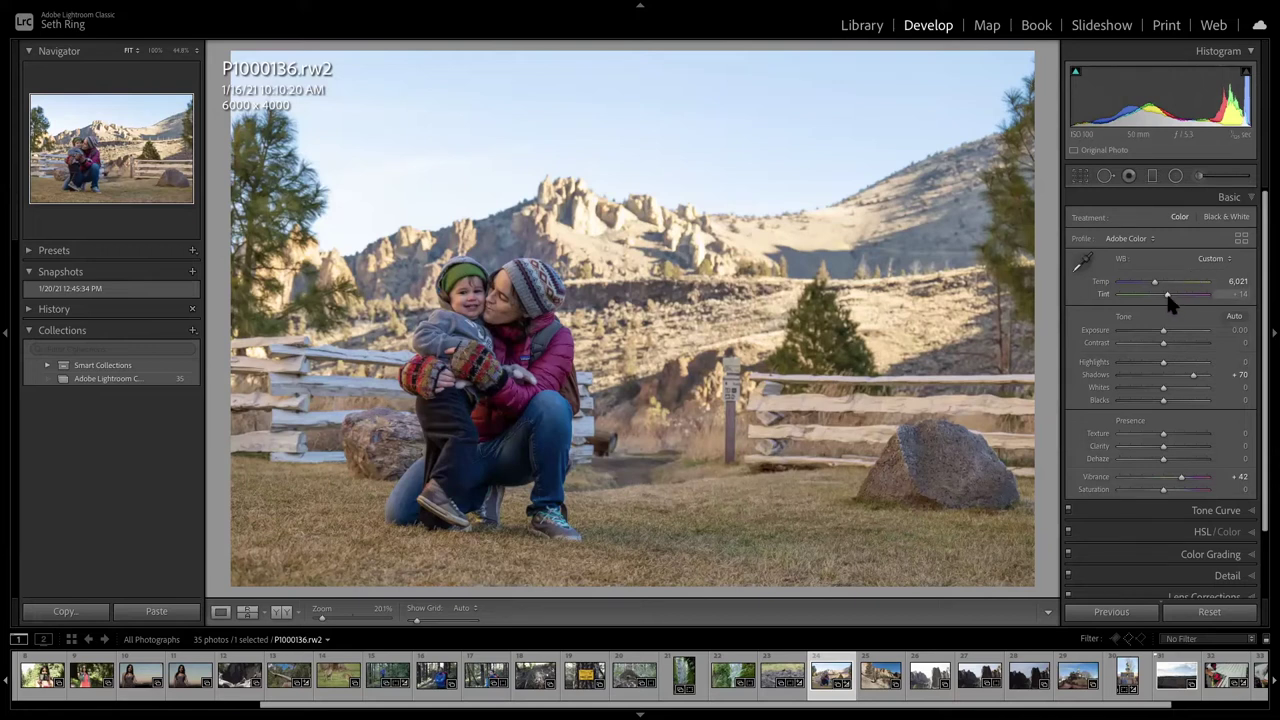
Try a Tint of +57 on the family photo, and reset Tint to its default.
mouse_move(1168, 297)
left_mouse_down()
mouse_move(1180, 297)
mouse_move(1143, 299)
mouse_move(1181, 302)
left_mouse_up()
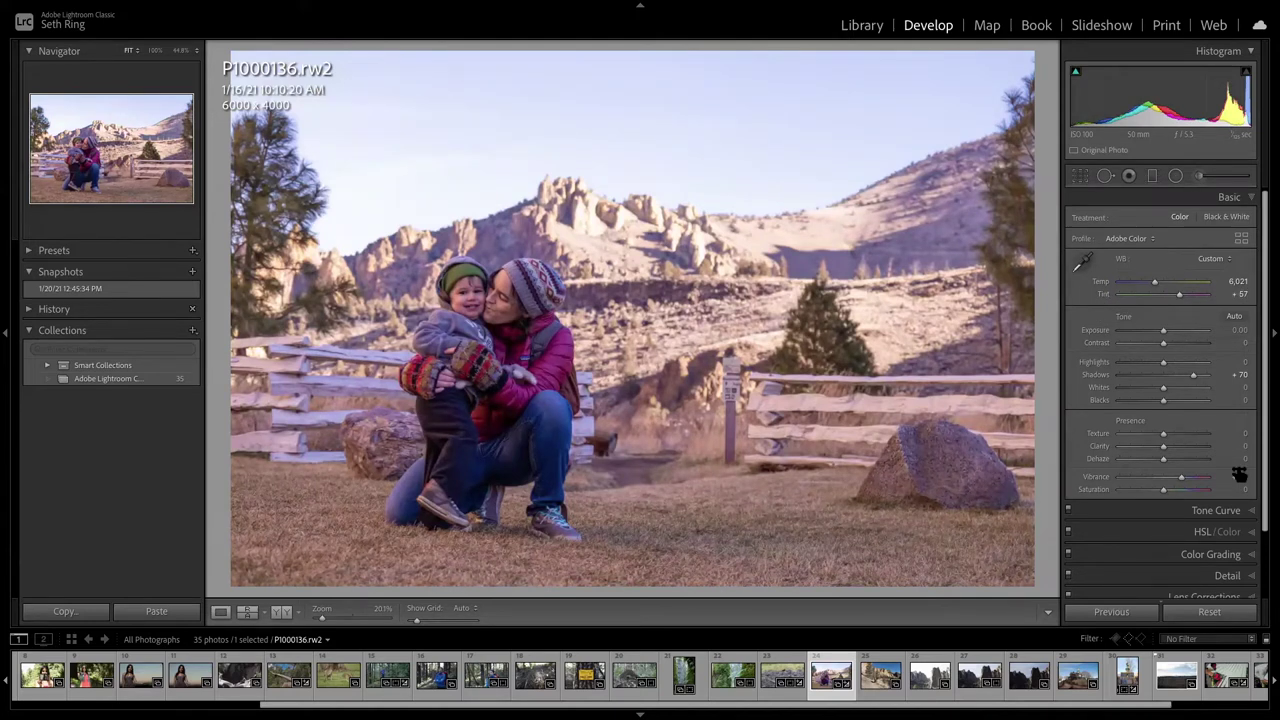
scroll(1240, 475, "down", 1)
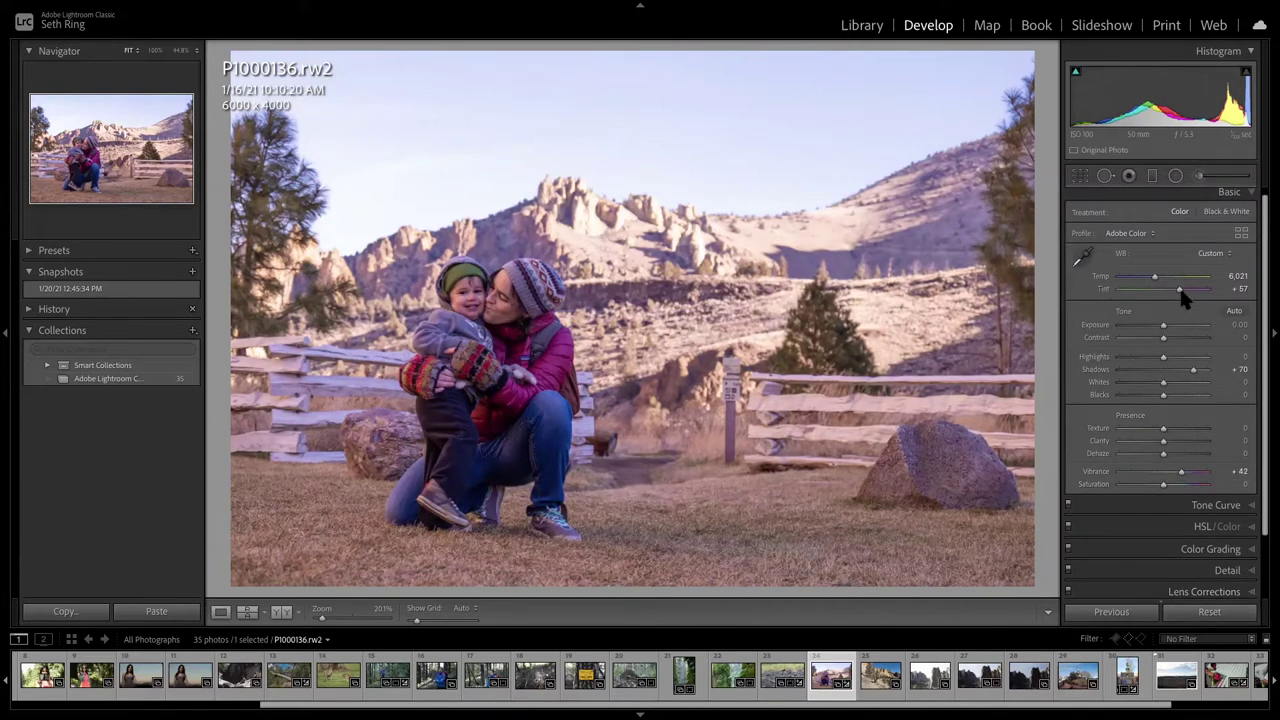
double_click(1100, 284)
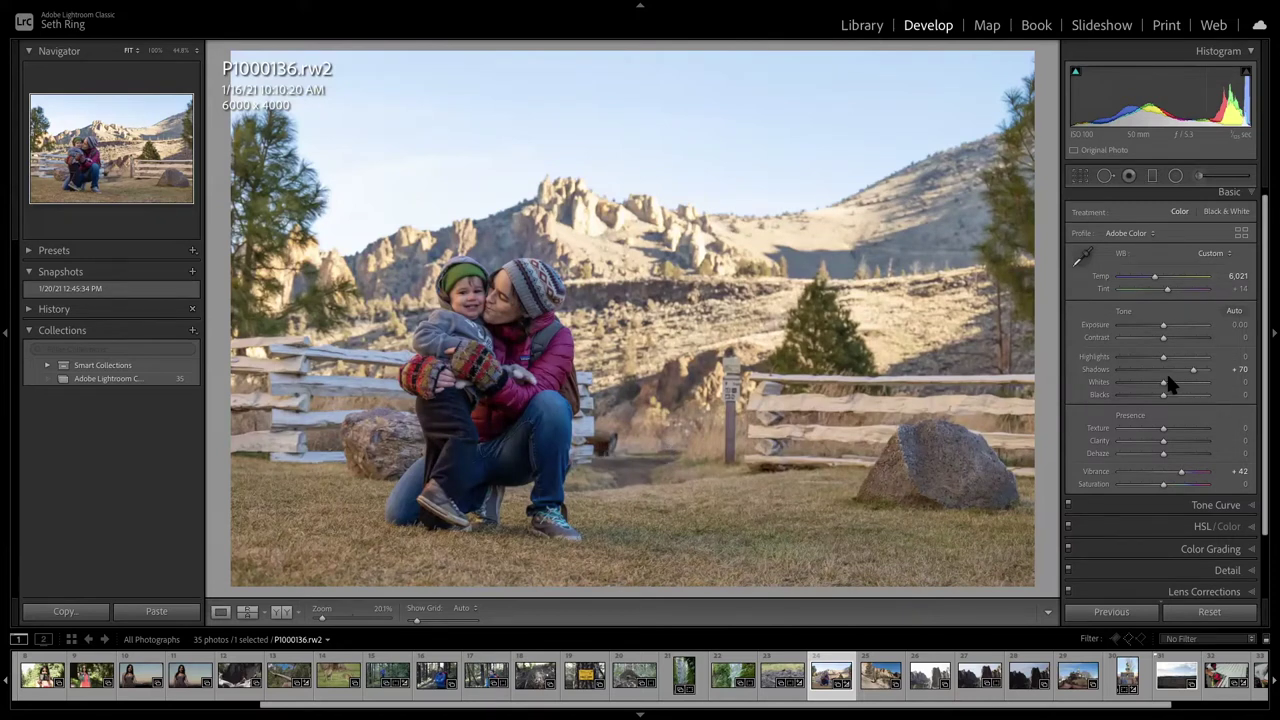
Open photo P1000162.rw2 and show its HSL saturation adjustments.
left_click(880, 680)
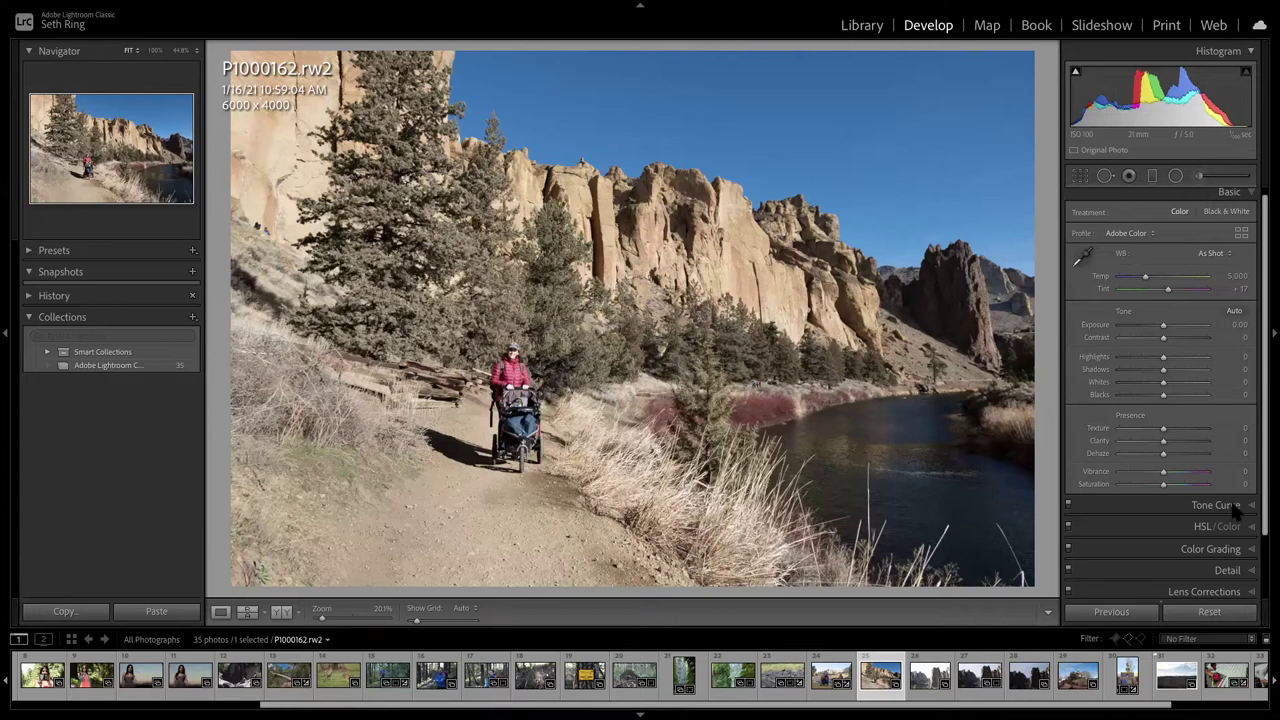
scroll(1263, 520, "down", 1)
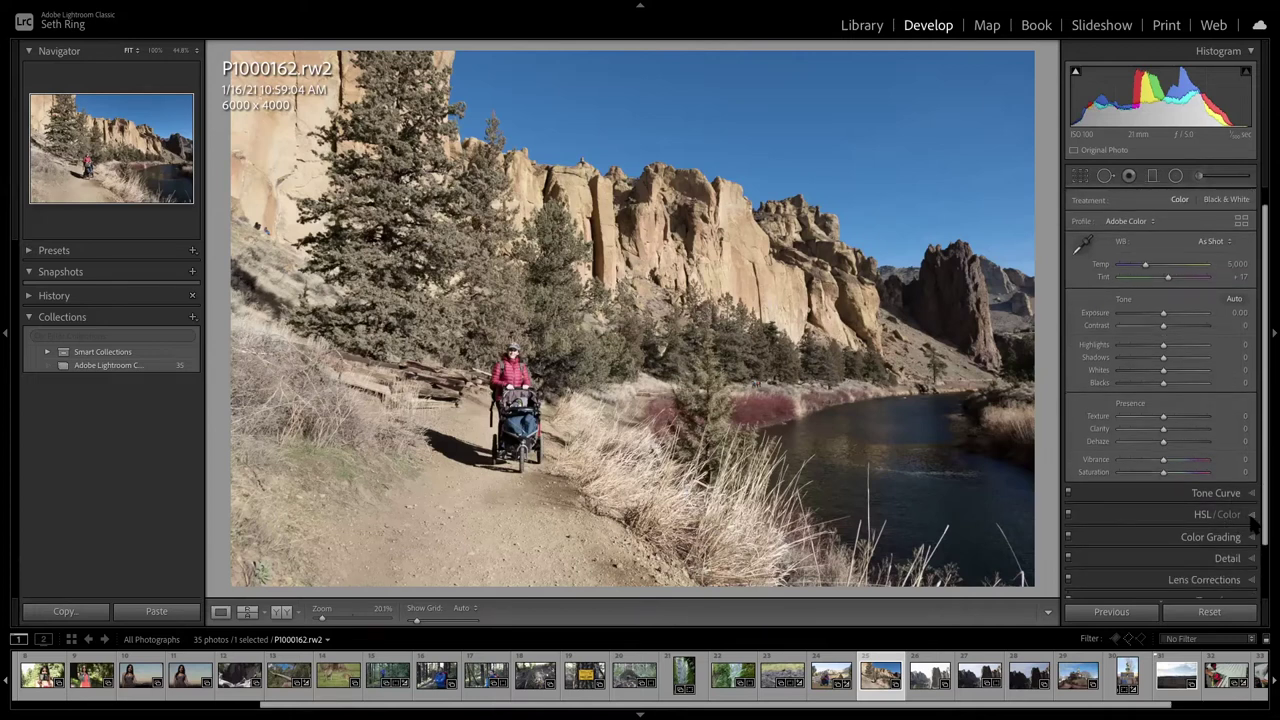
left_click(1250, 514)
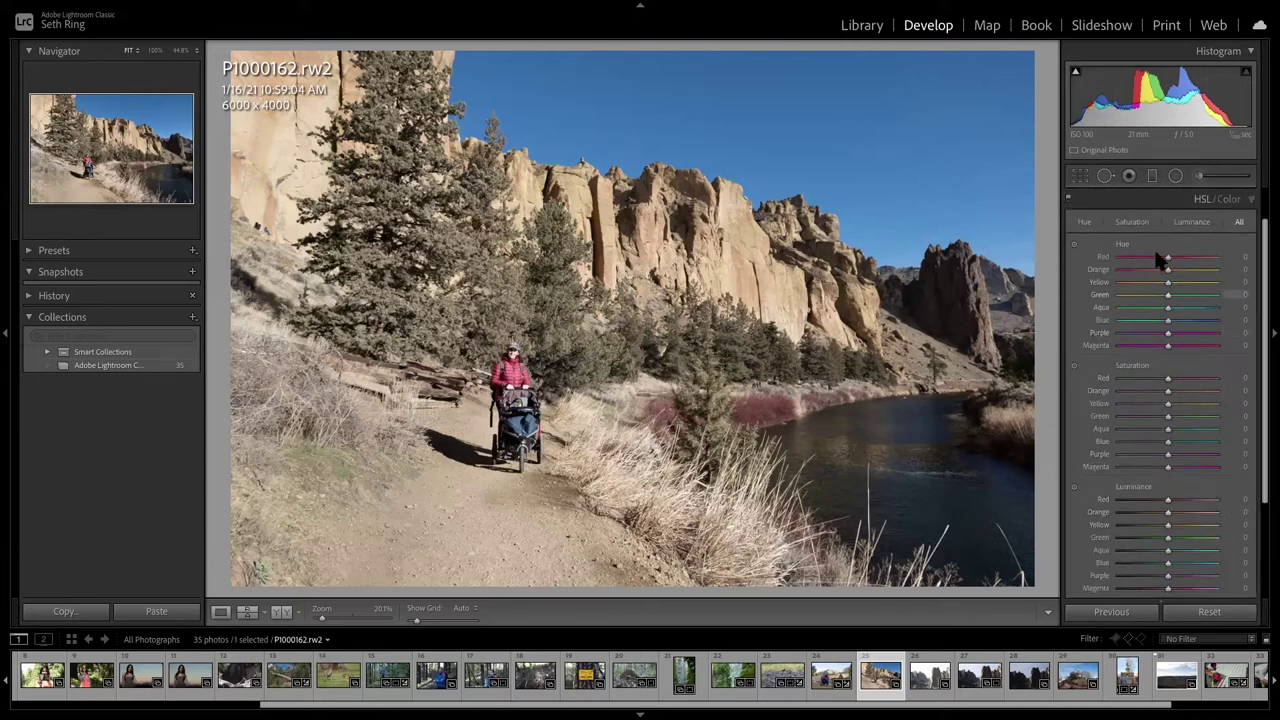
left_click(1084, 223)
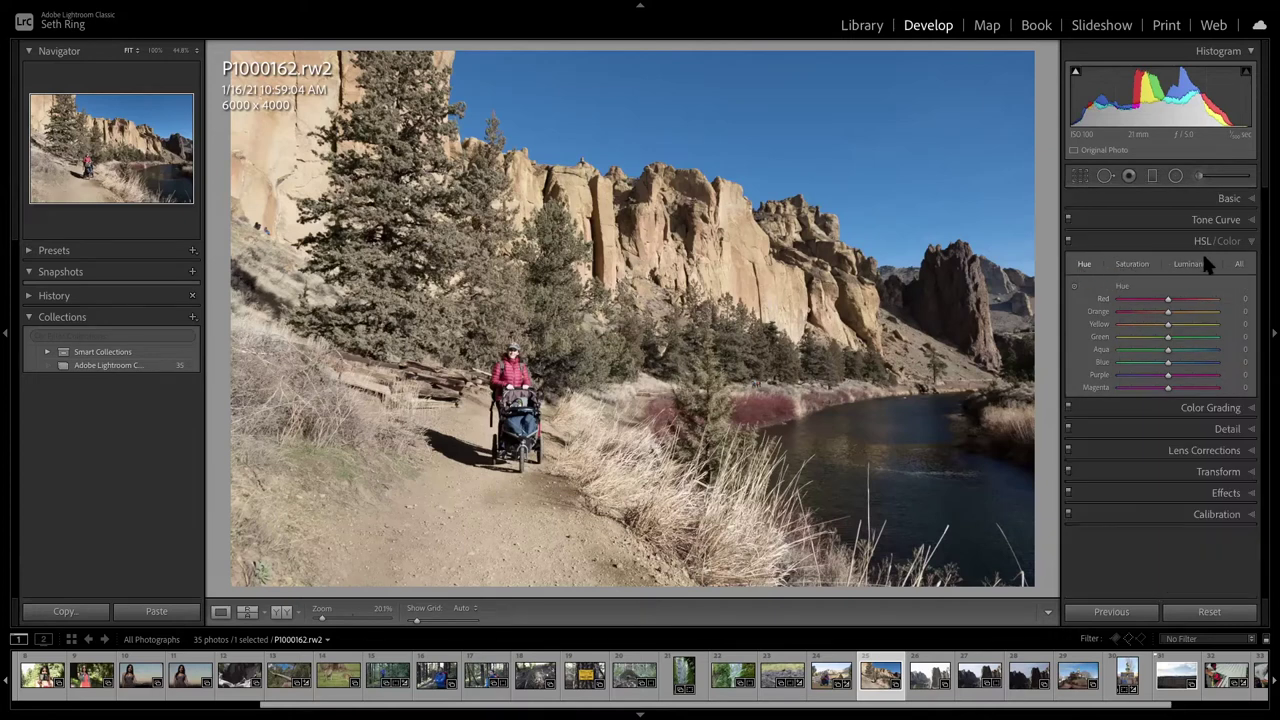
left_click(1136, 266)
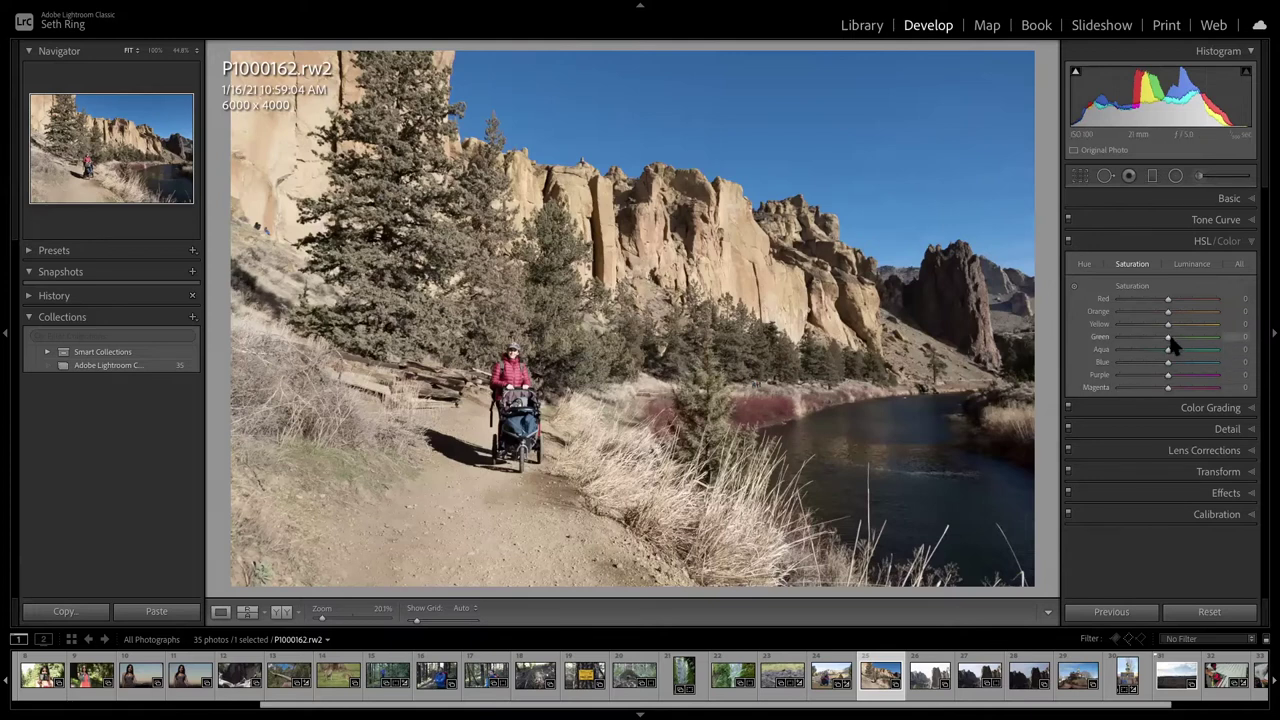
Raise the Green saturation to +60, and compare the photo with the HSL adjustments off and on.
left_click_drag(1168, 340, 1202, 336)
left_click(1068, 243)
left_click(1068, 243)
Try a Green hue of +55 on the river photo, and bring it back to +4.
left_click(1084, 263)
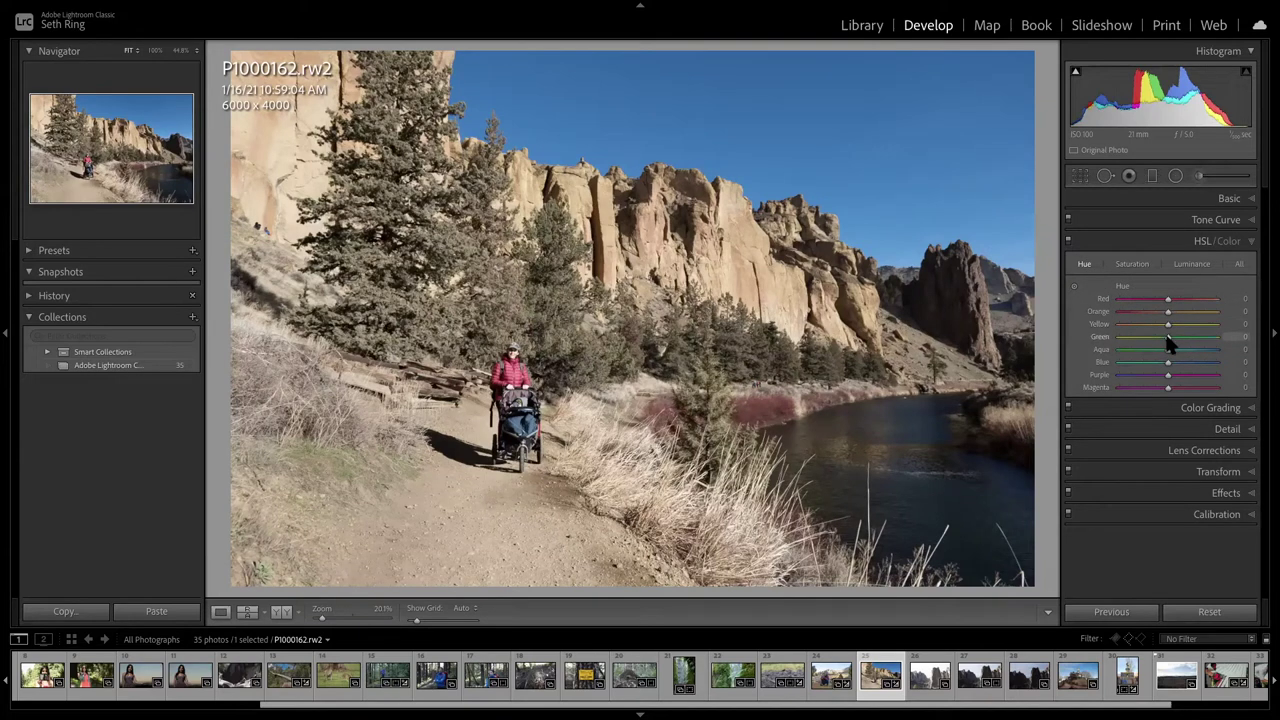
left_click_drag(1167, 338, 1195, 337)
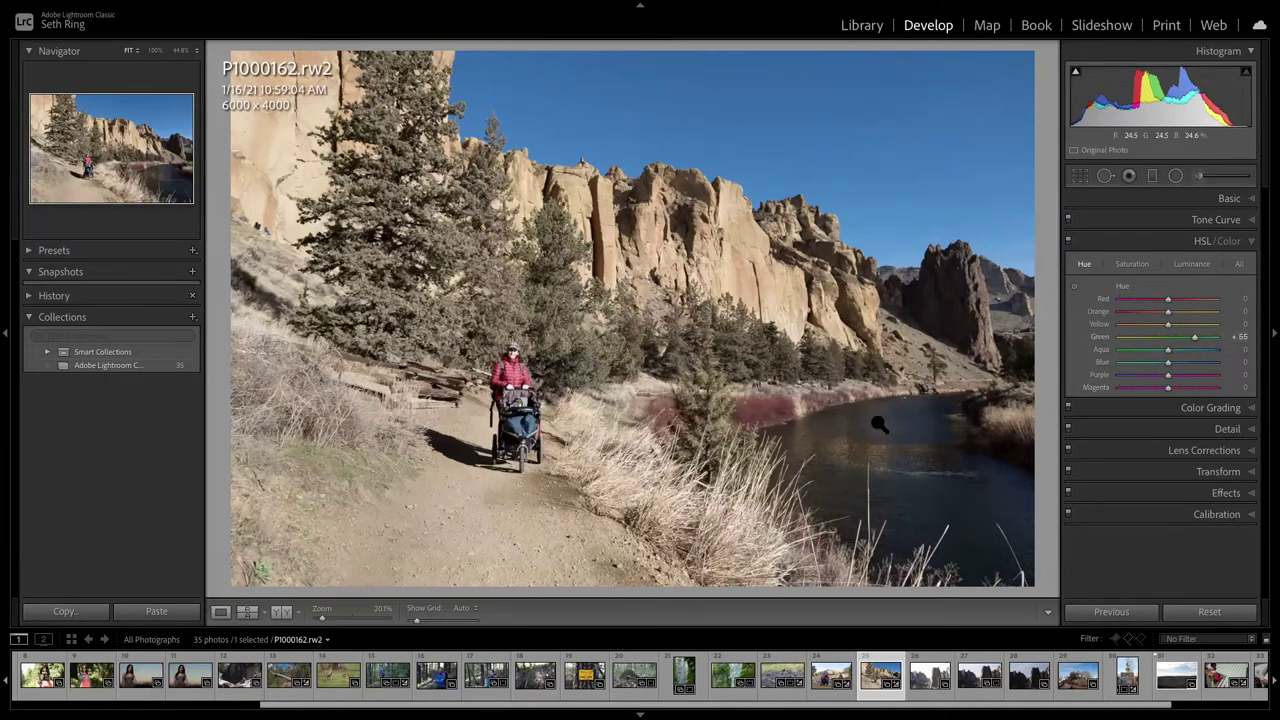
left_click_drag(1194, 345, 1170, 346)
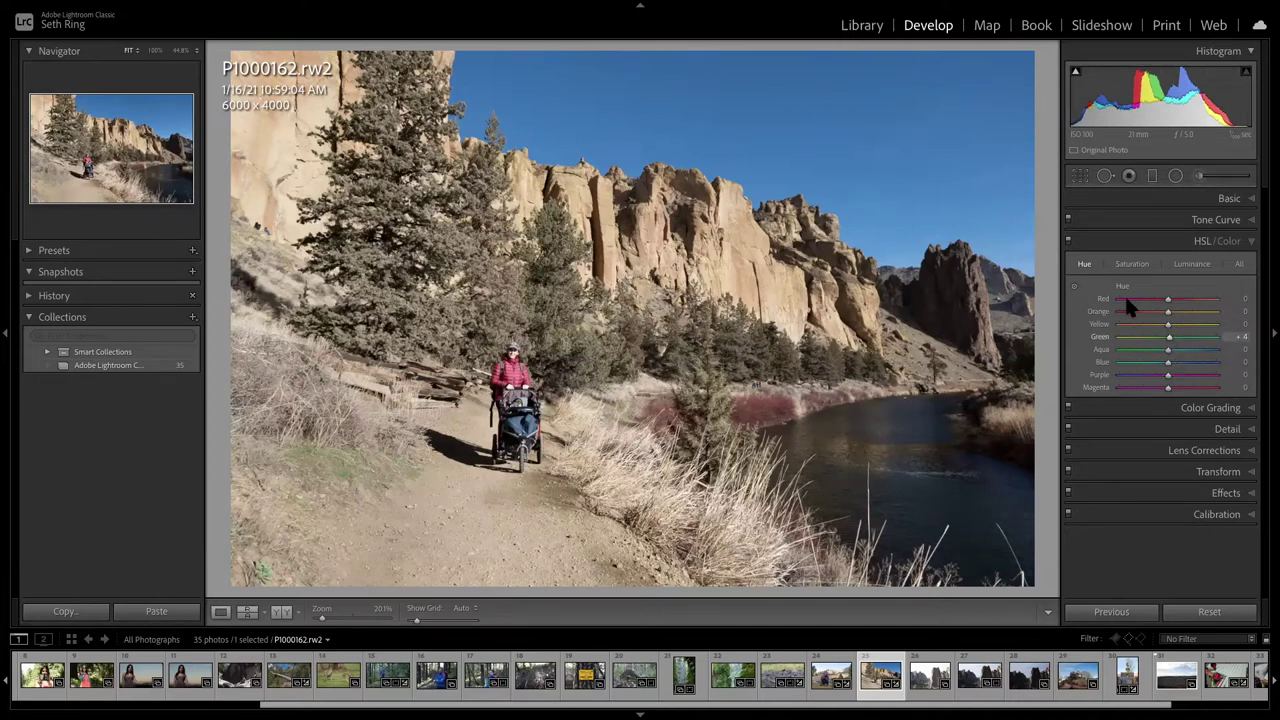
Show all HSL adjustments together, and reset the Green saturation and Green hue to 0.
left_click(1239, 263)
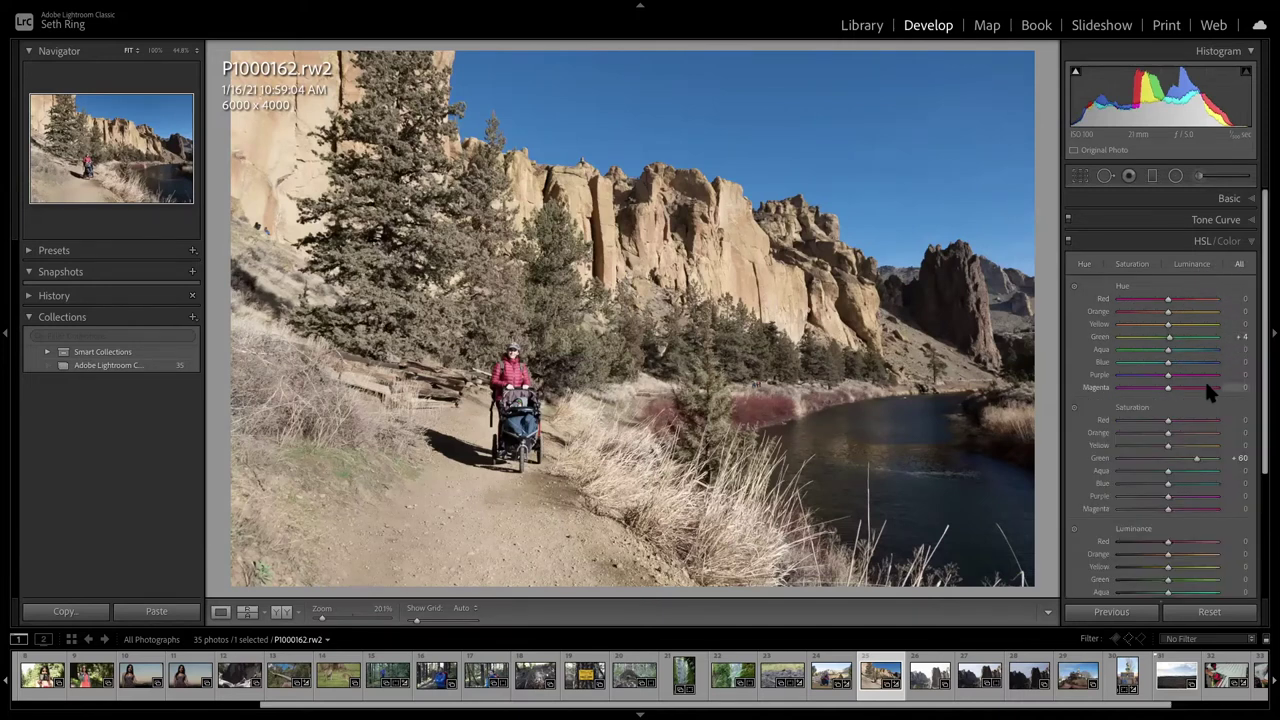
scroll(1191, 430, "down", 1)
left_click_drag(1190, 448, 1166, 448)
double_click(1099, 452)
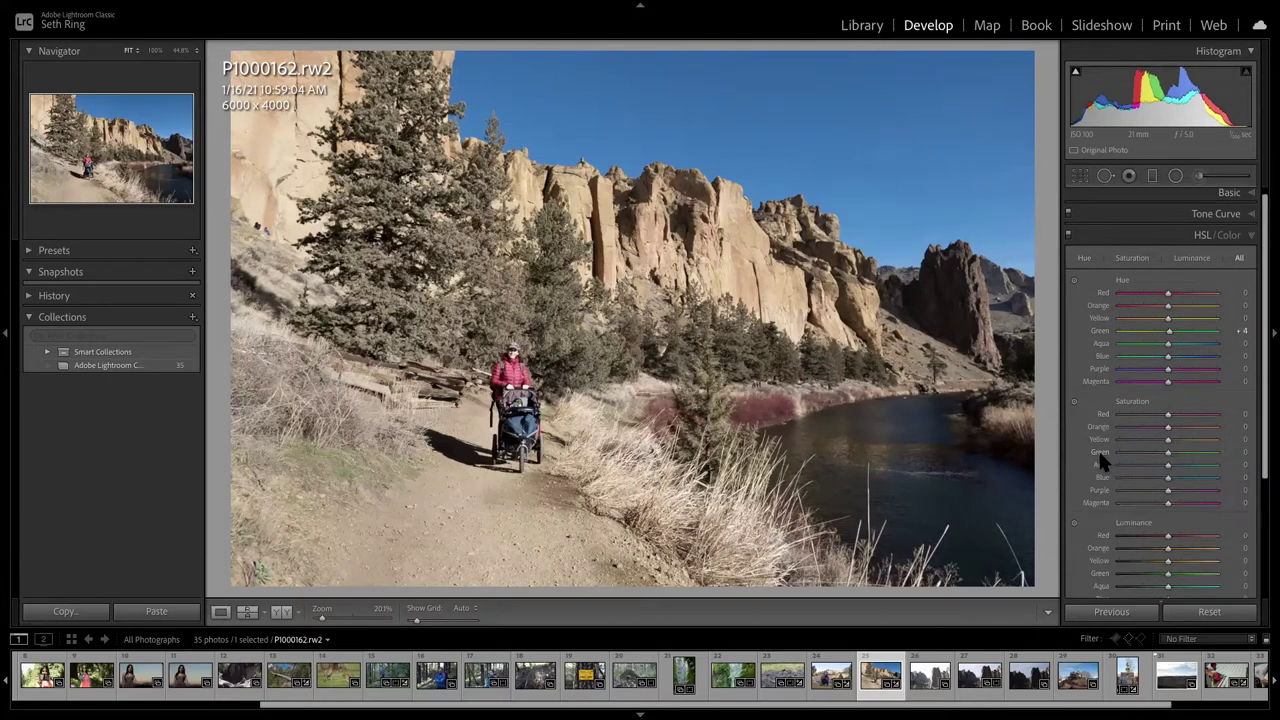
mouse_move(1190, 338)
left_mouse_down()
mouse_move(1211, 337)
mouse_move(1151, 337)
mouse_move(1236, 338)
mouse_move(1172, 342)
left_mouse_up()
double_click(1167, 337)
Try Luminance values of -33 for Red and +83 for Green, and reset all of the photo's adjustments.
scroll(1136, 301, "down", 2)
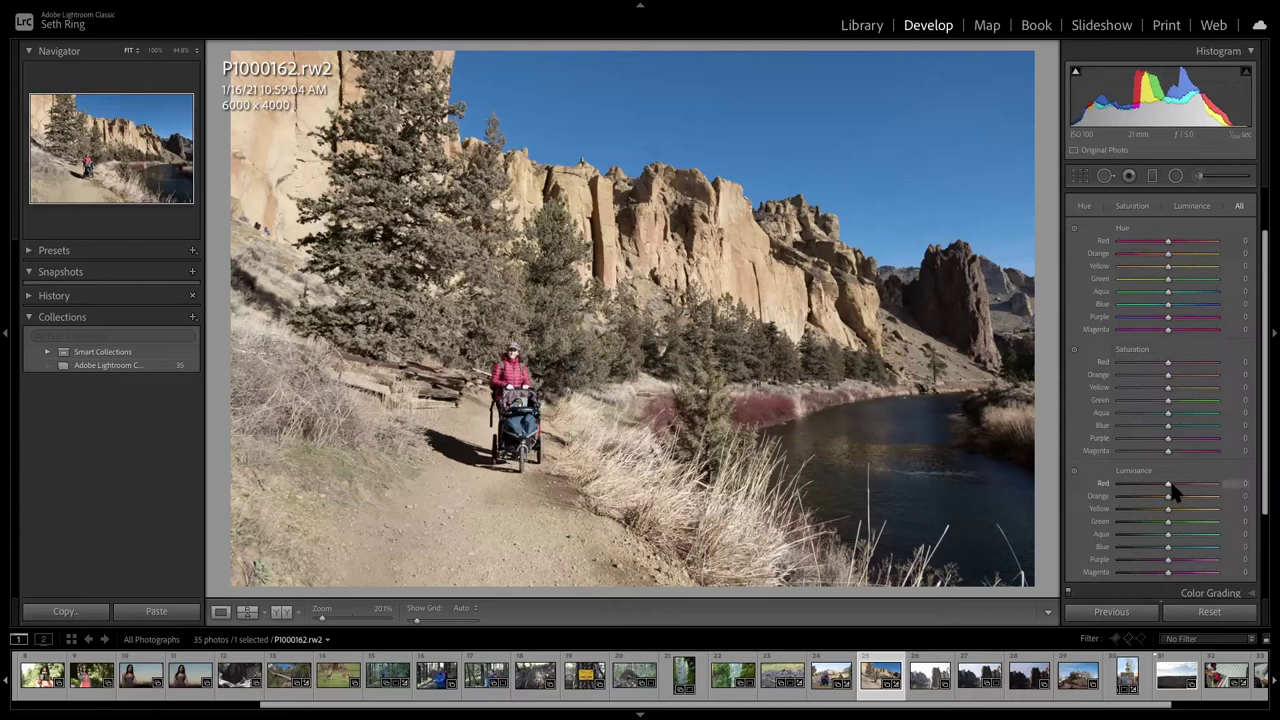
left_click_drag(1177, 491, 1149, 481)
left_click_drag(1168, 523, 1206, 522)
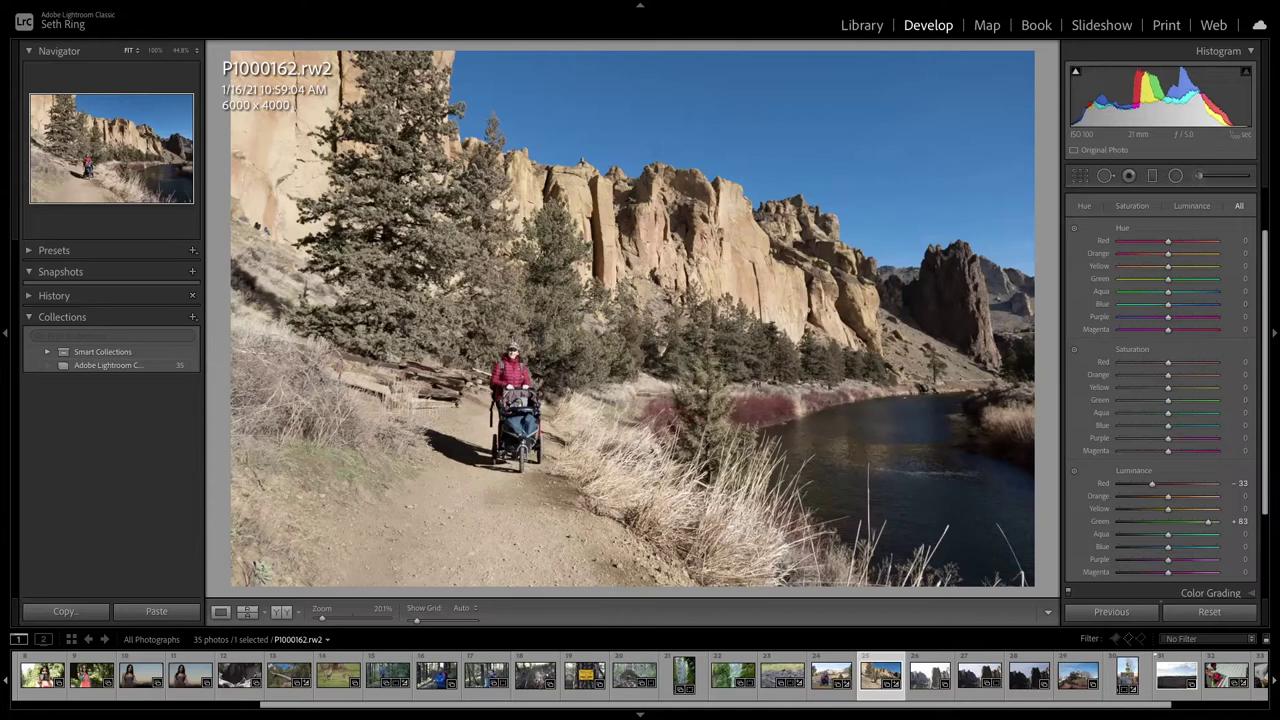
mouse_move(793, 8)
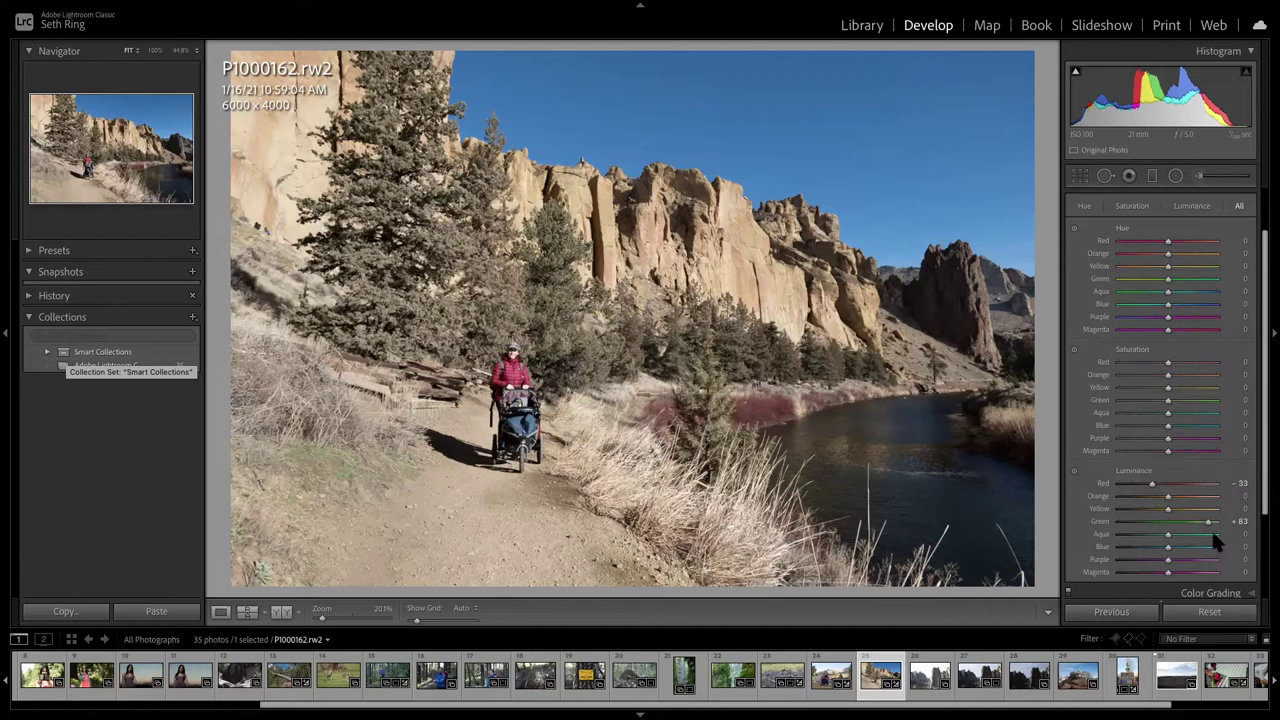
left_click(1222, 611)
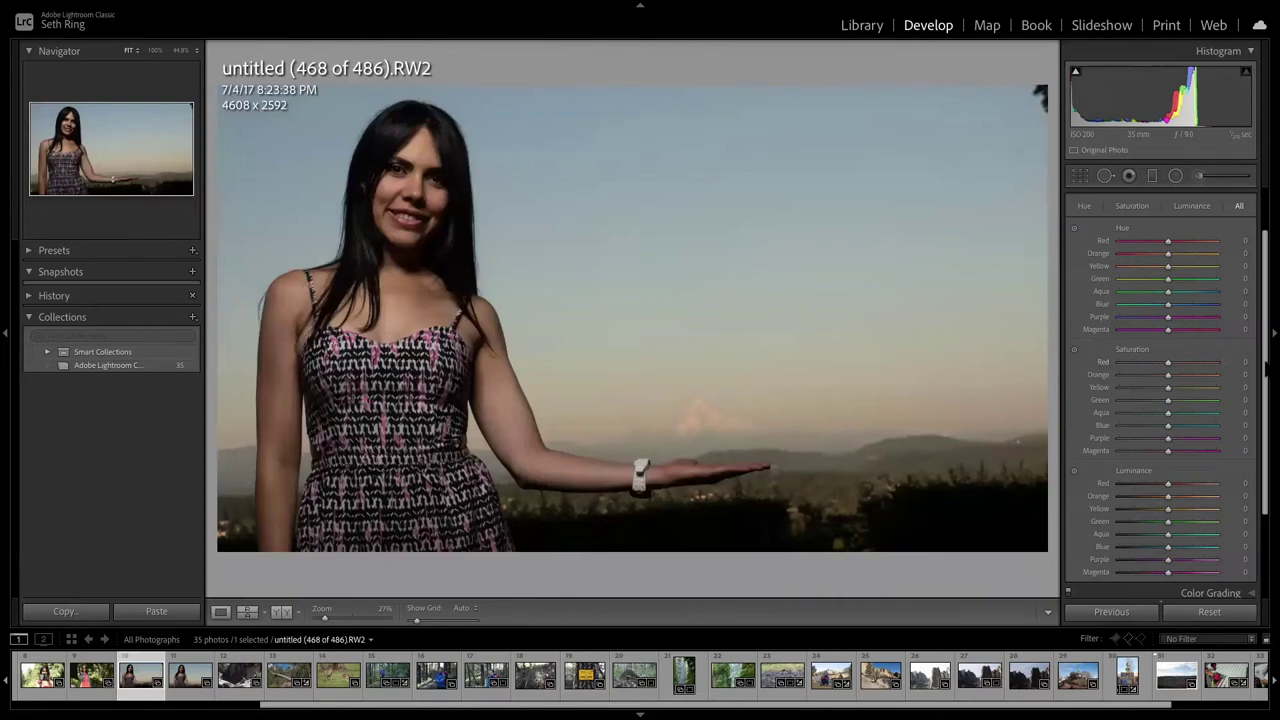
Collapse the portrait's HSL adjustments and show the Detail settings for sharpening and noise reduction.
scroll(1266, 370, "up", 2)
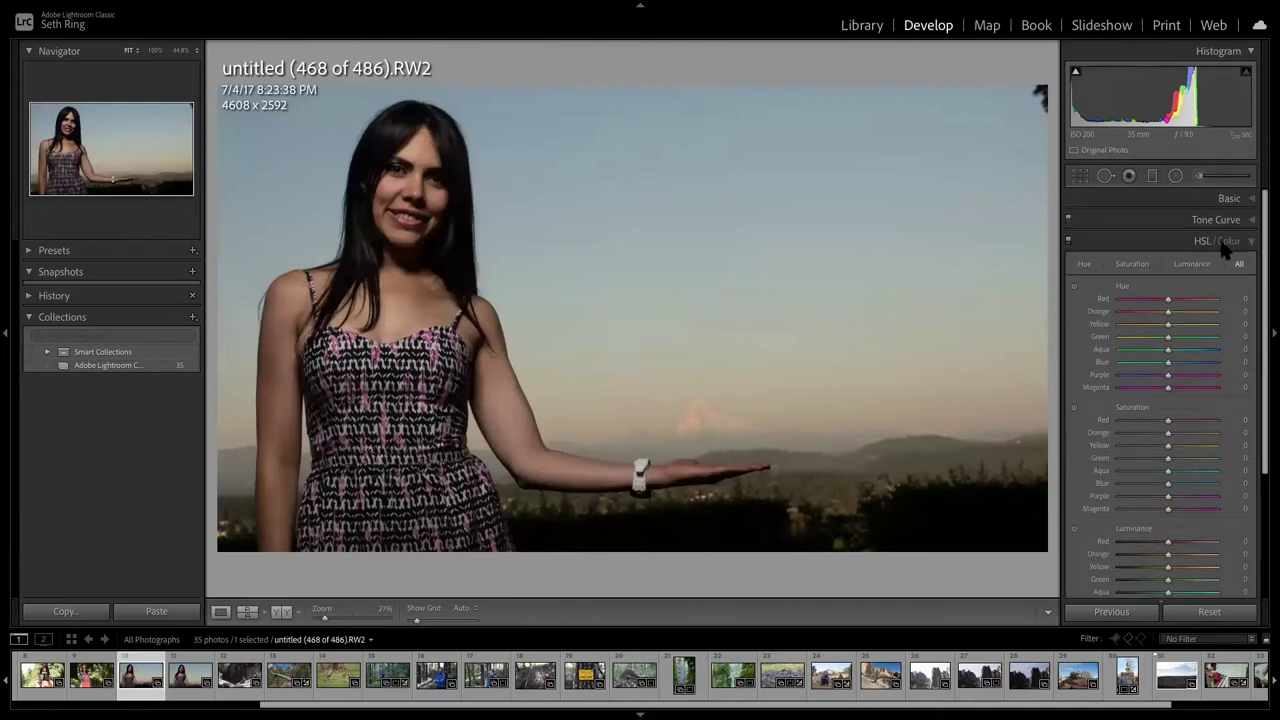
left_click(1248, 245)
left_click(1248, 245)
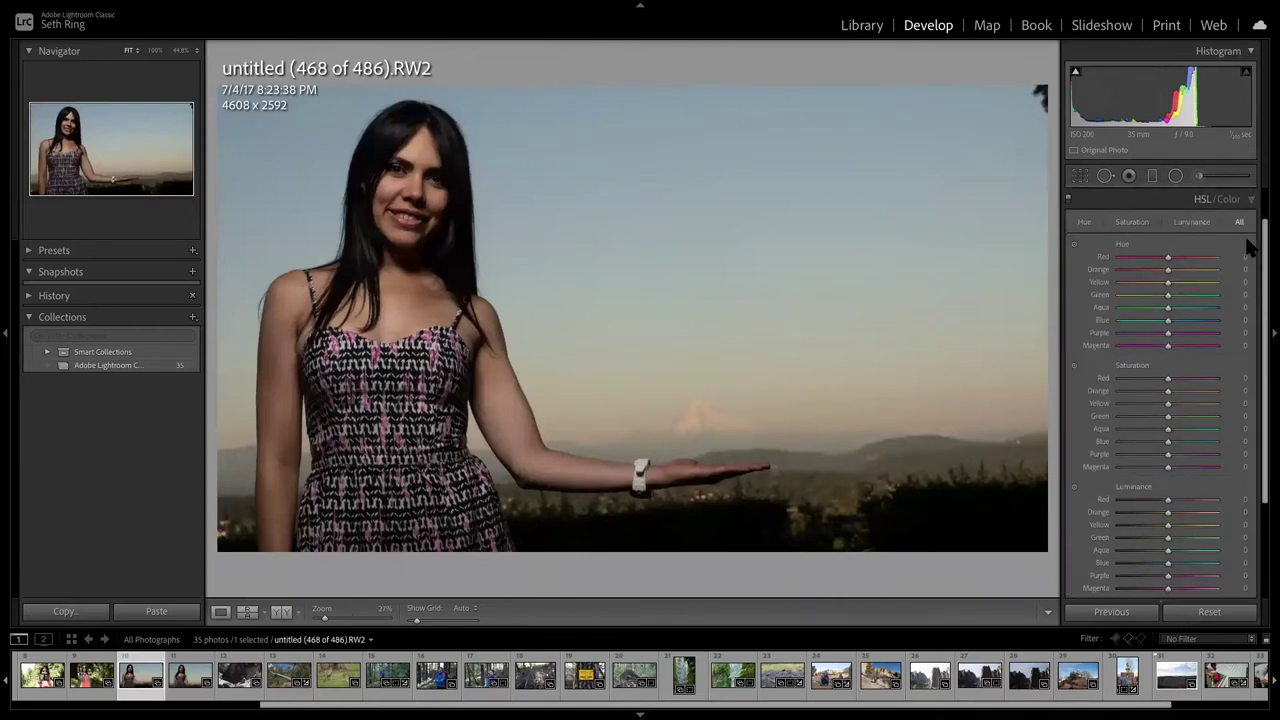
left_click(1250, 201)
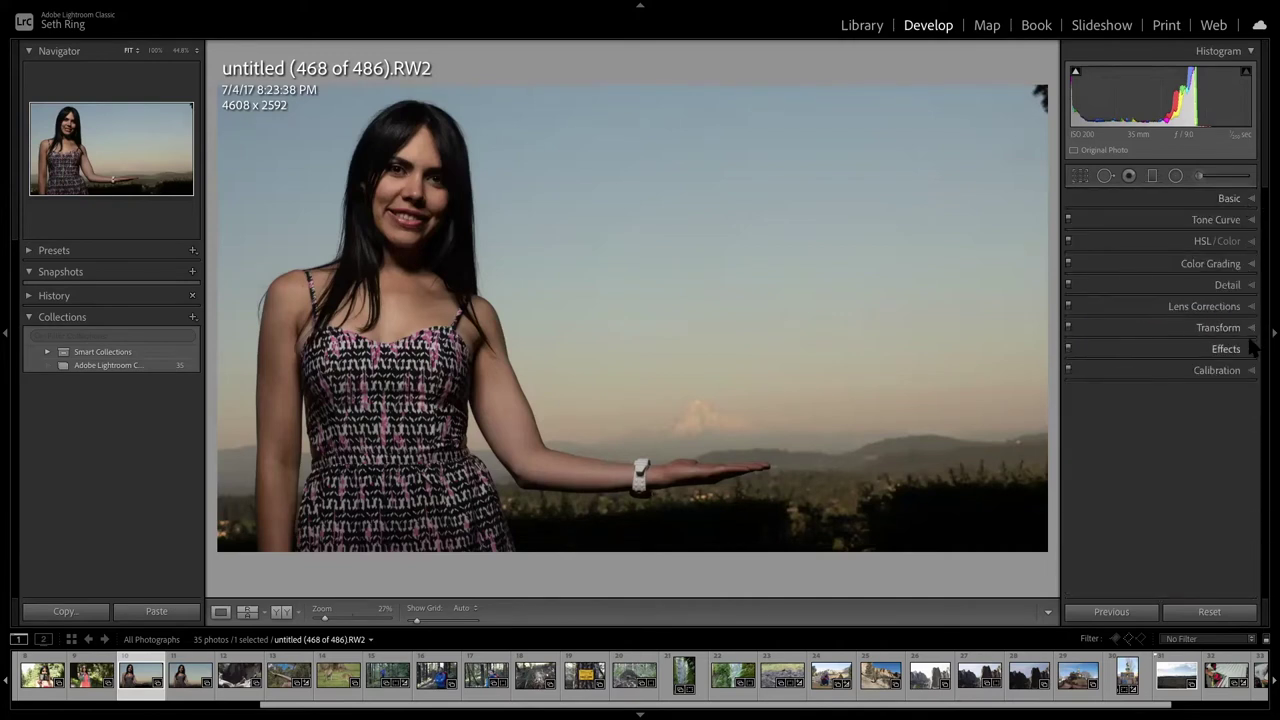
left_click(1251, 285)
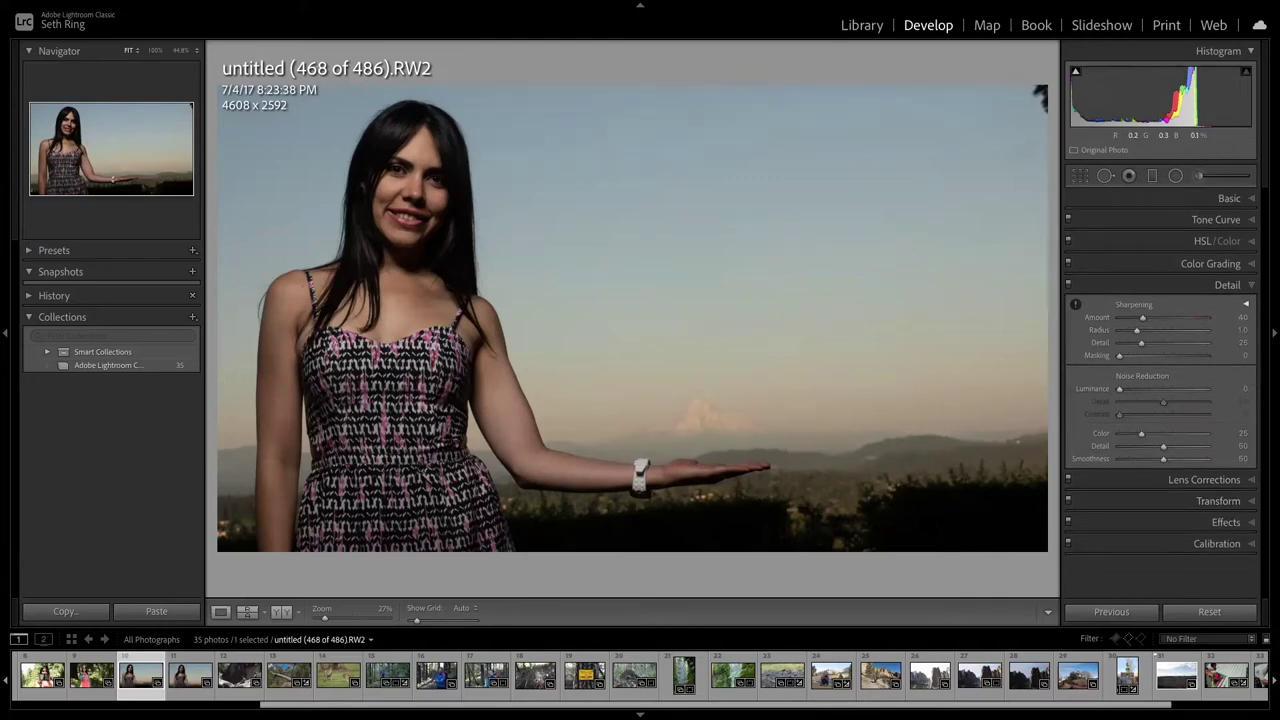
Set Noise Reduction Luminance to 43 on the portrait, checking the dark background at 200% zoom, and fit the photo to the view again.
left_click(860, 490)
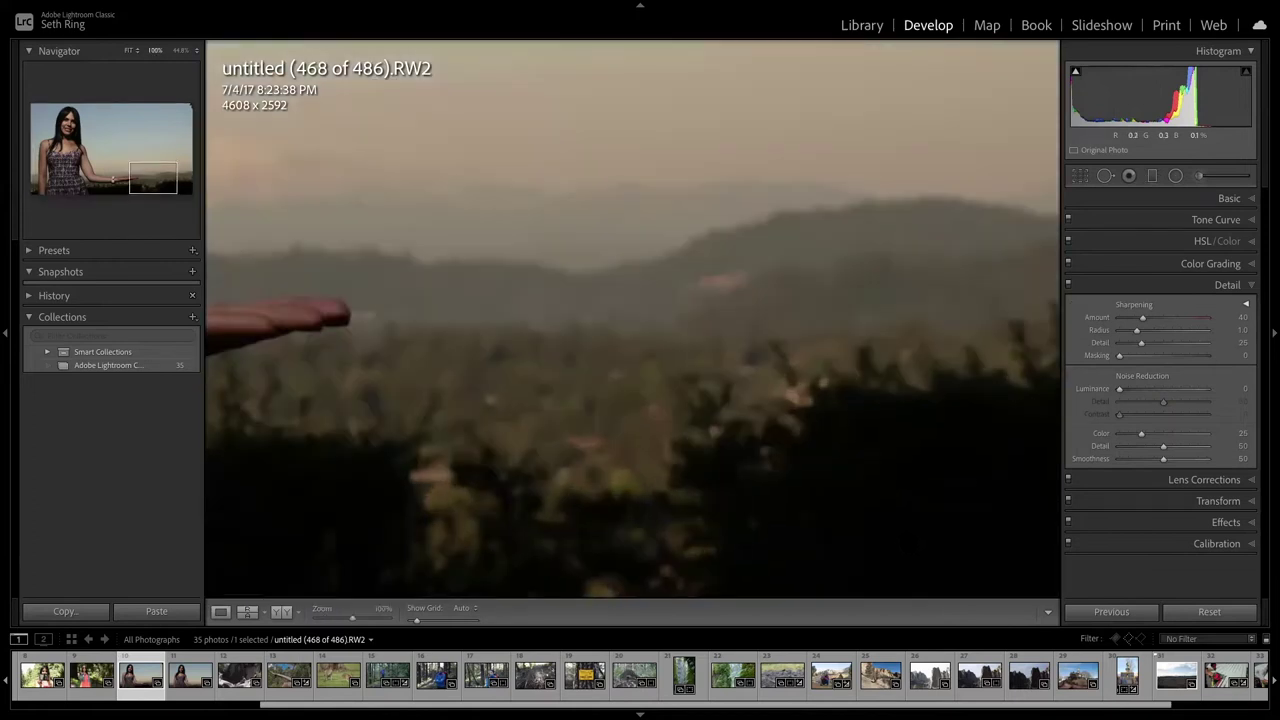
left_click_drag(630, 400, 380, 140)
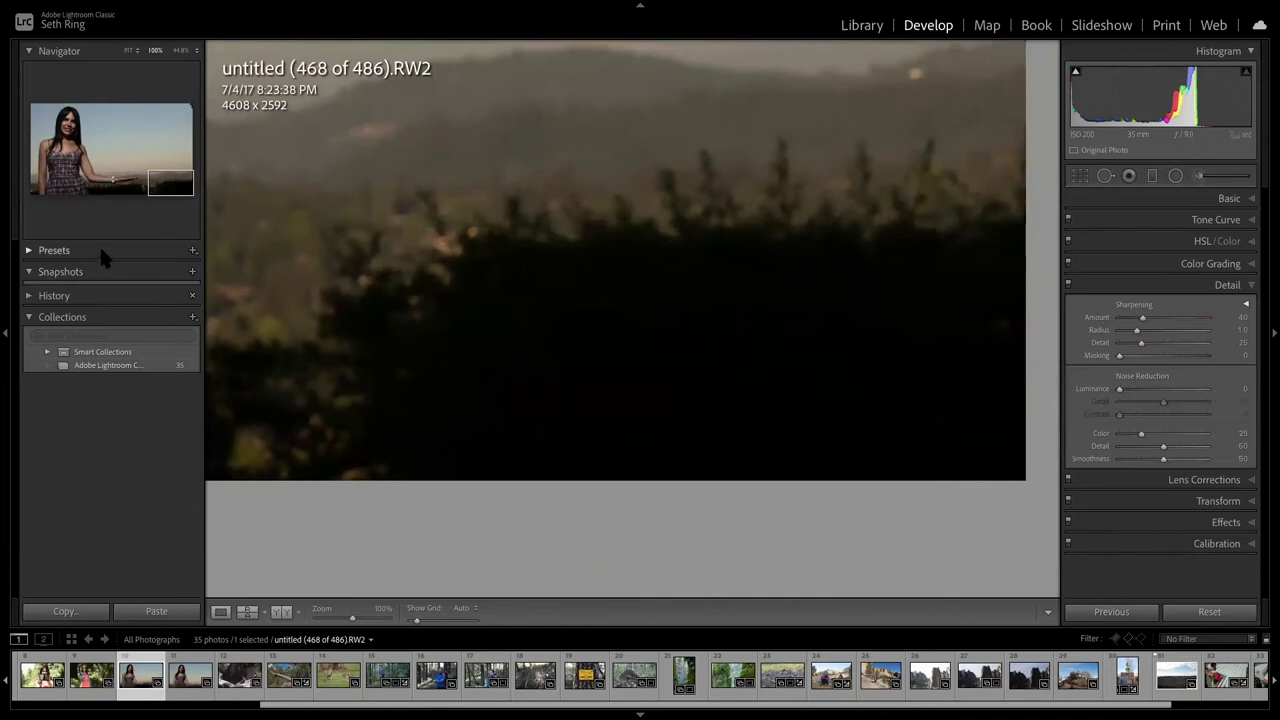
key("ctrl+equal")
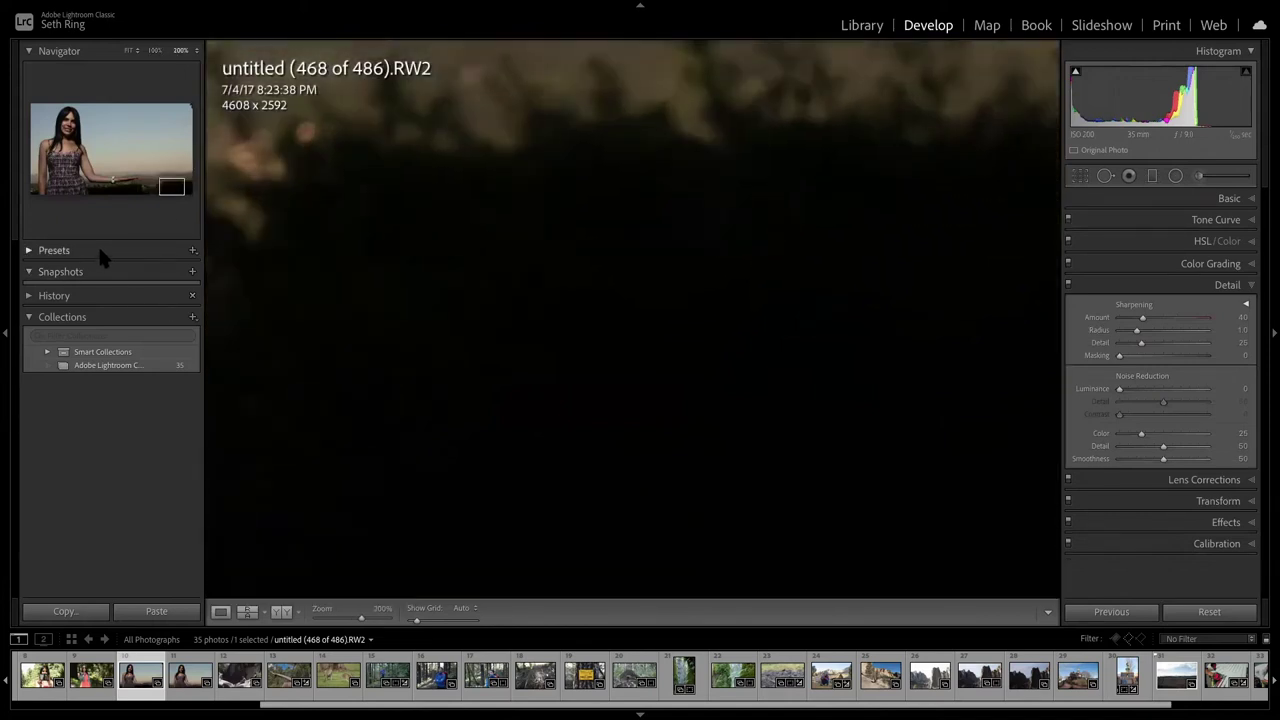
left_click_drag(472, 165, 557, 361)
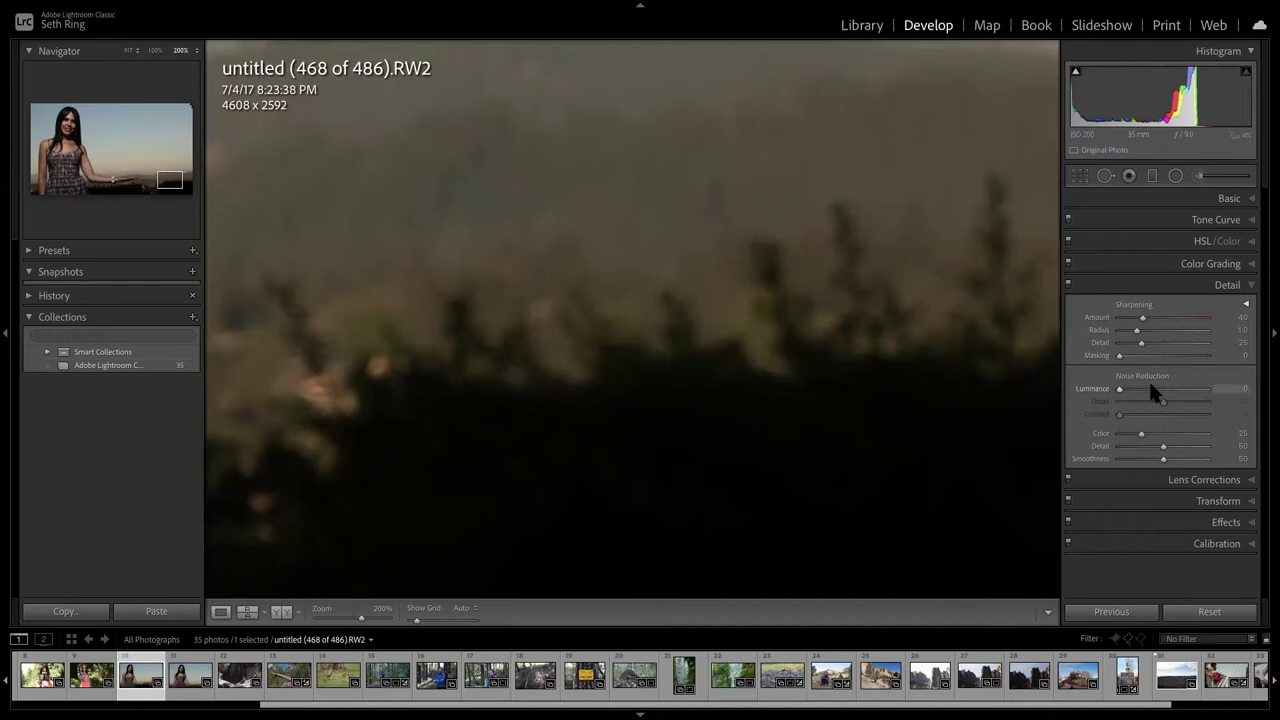
left_click_drag(1120, 389, 1161, 397)
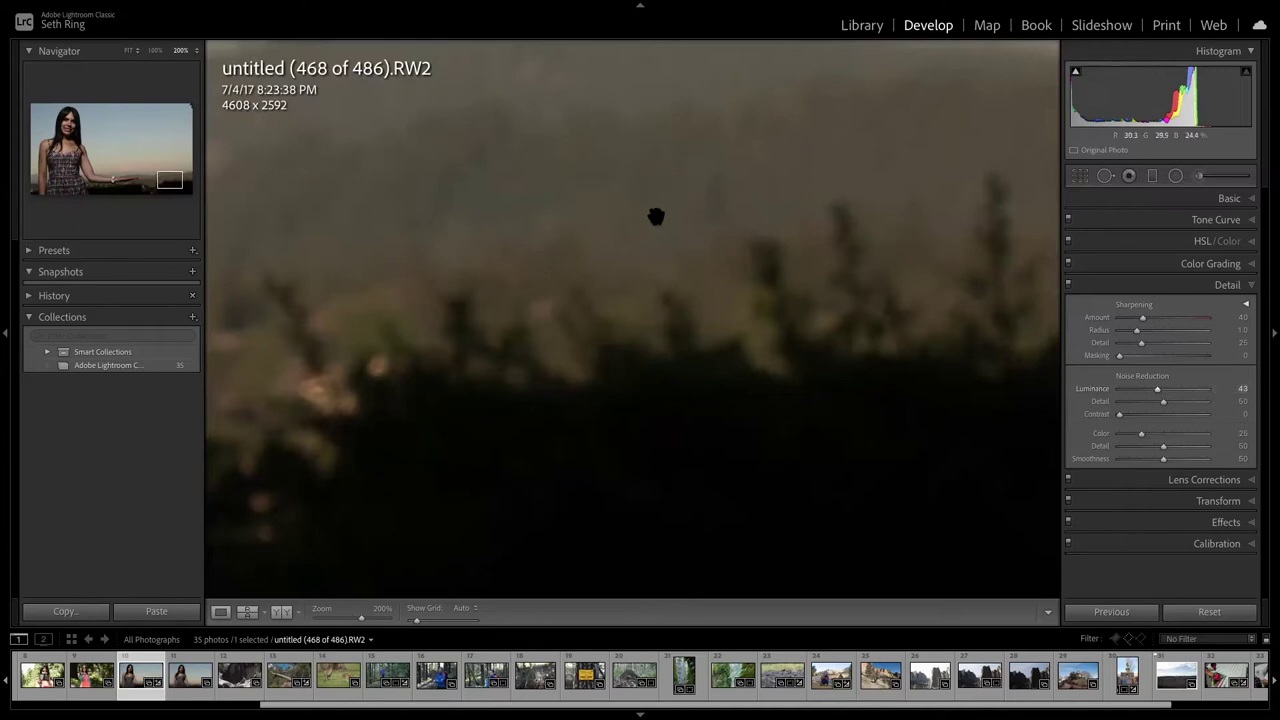
left_click(549, 245)
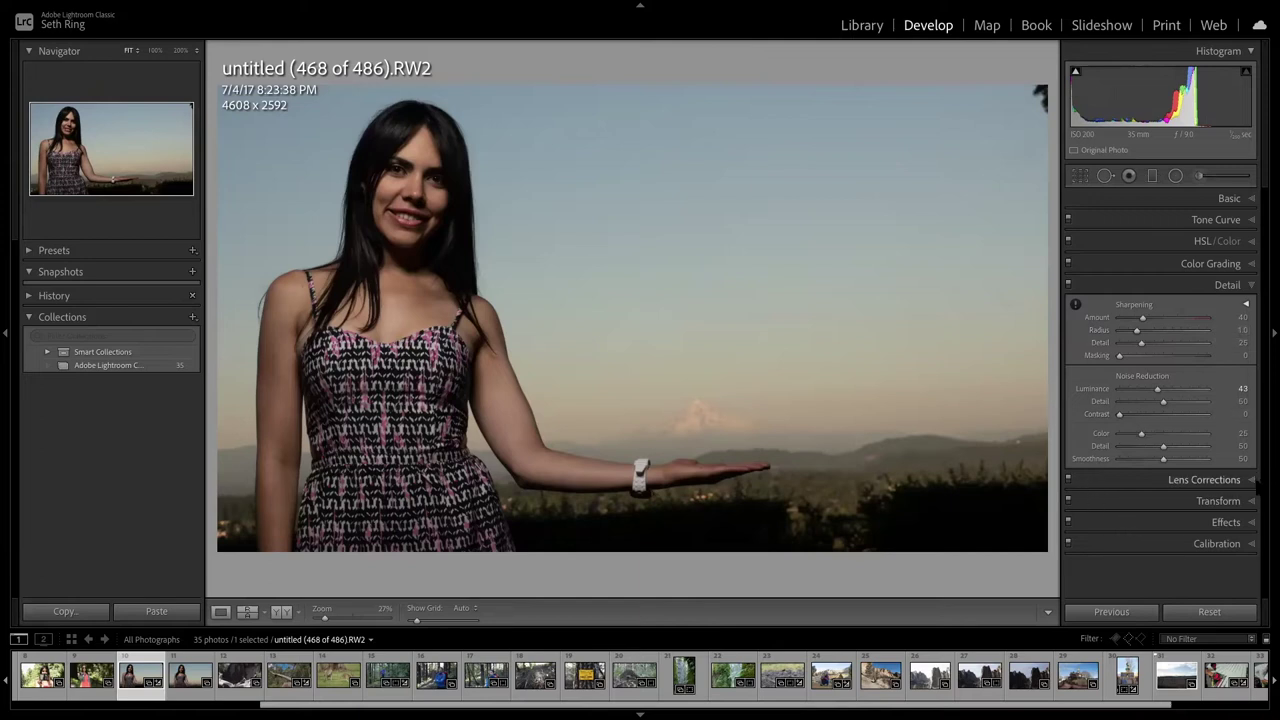
Show the profile-based Lens Corrections settings for the portrait.
left_click(1254, 483)
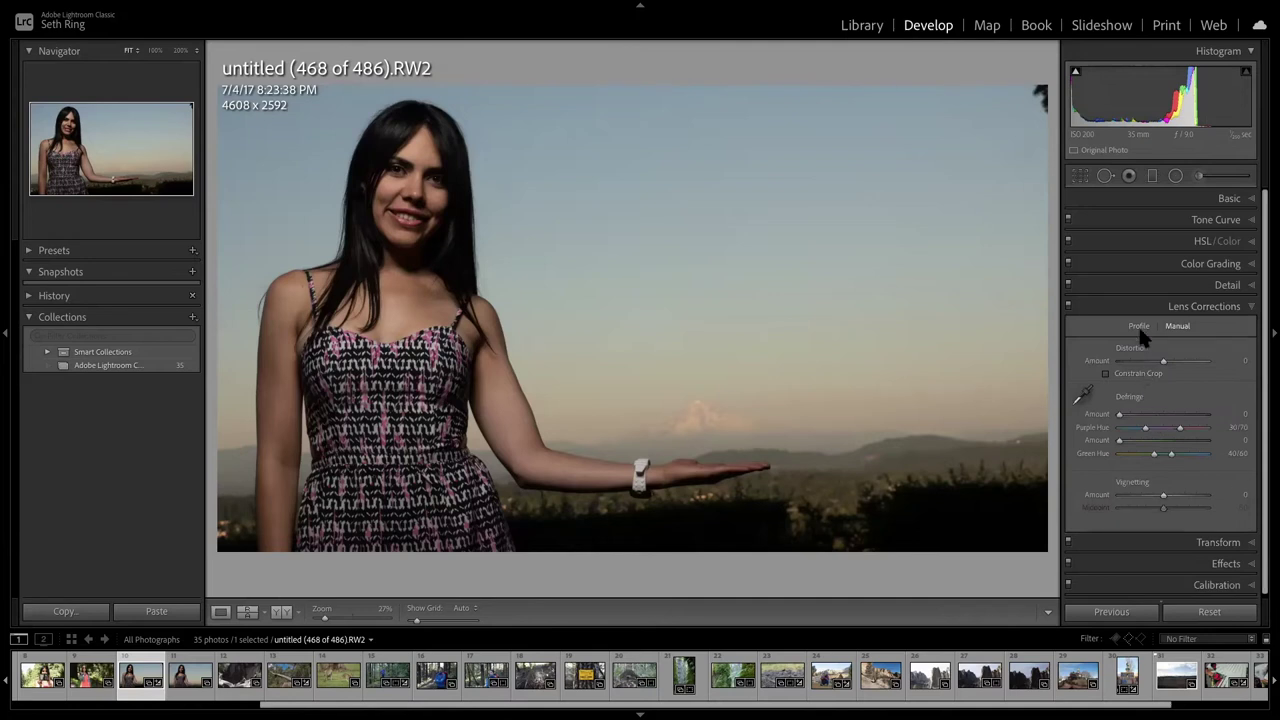
left_click(1139, 327)
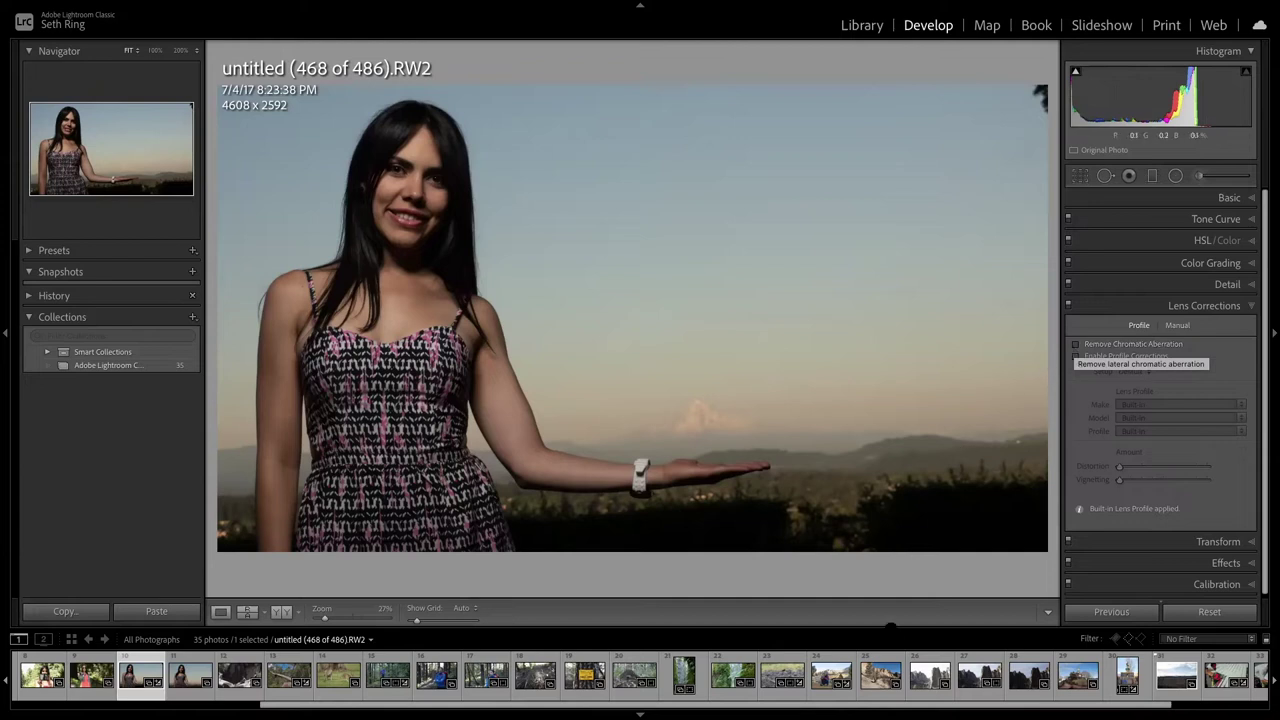
Browse the library grid and open P1370535.RW2, the photo of two people sitting on rocks, in Loupe view.
scroll(620, 683, "up", 3)
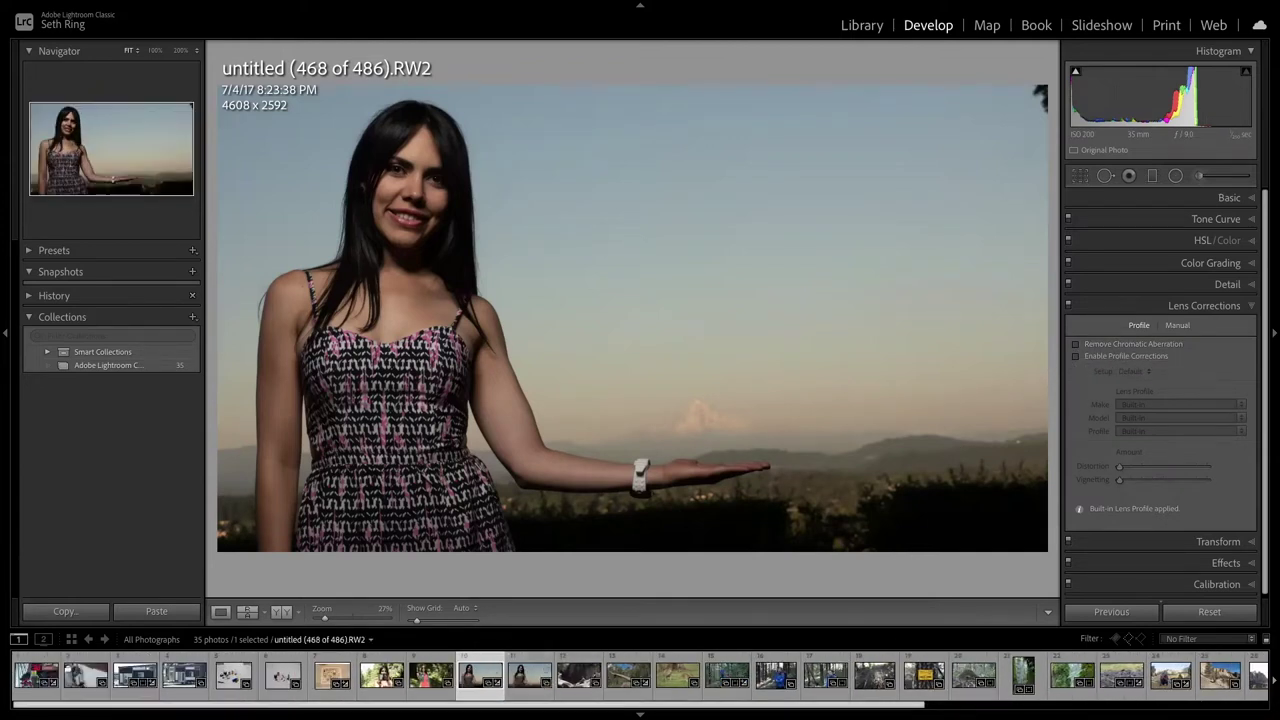
scroll(410, 680, "down", 1)
scroll(410, 680, "down", 1)
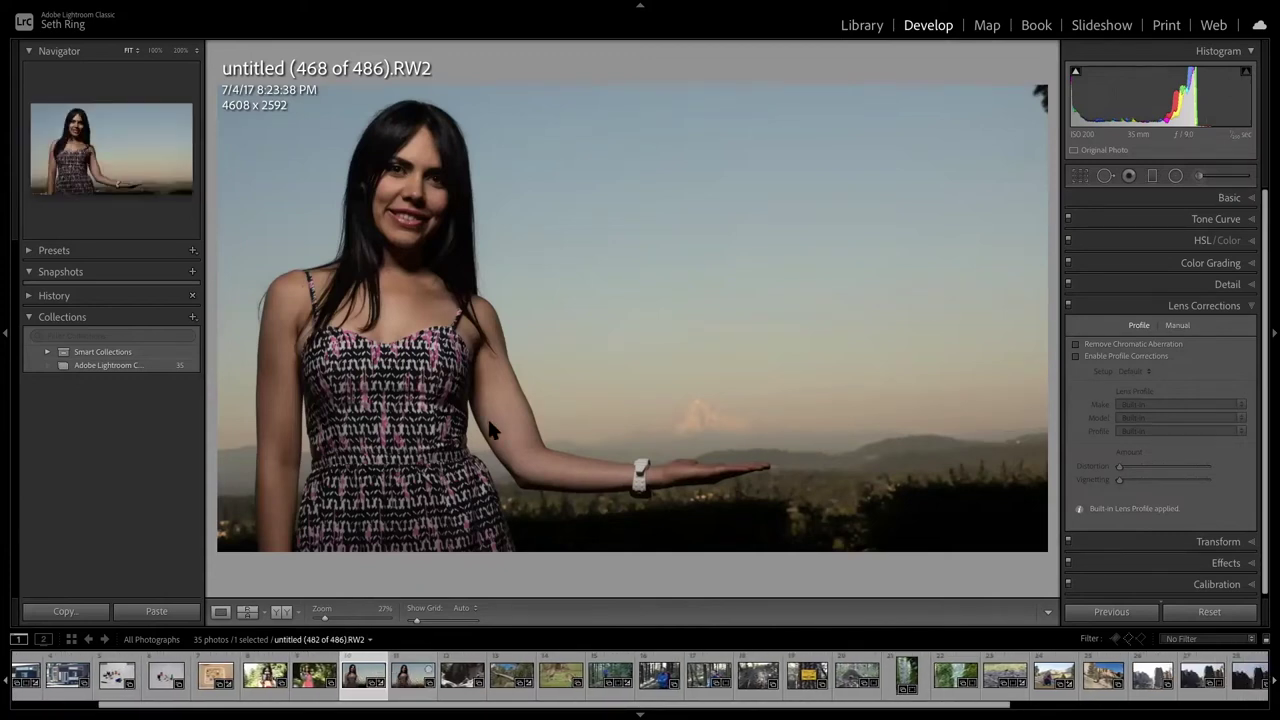
key("g")
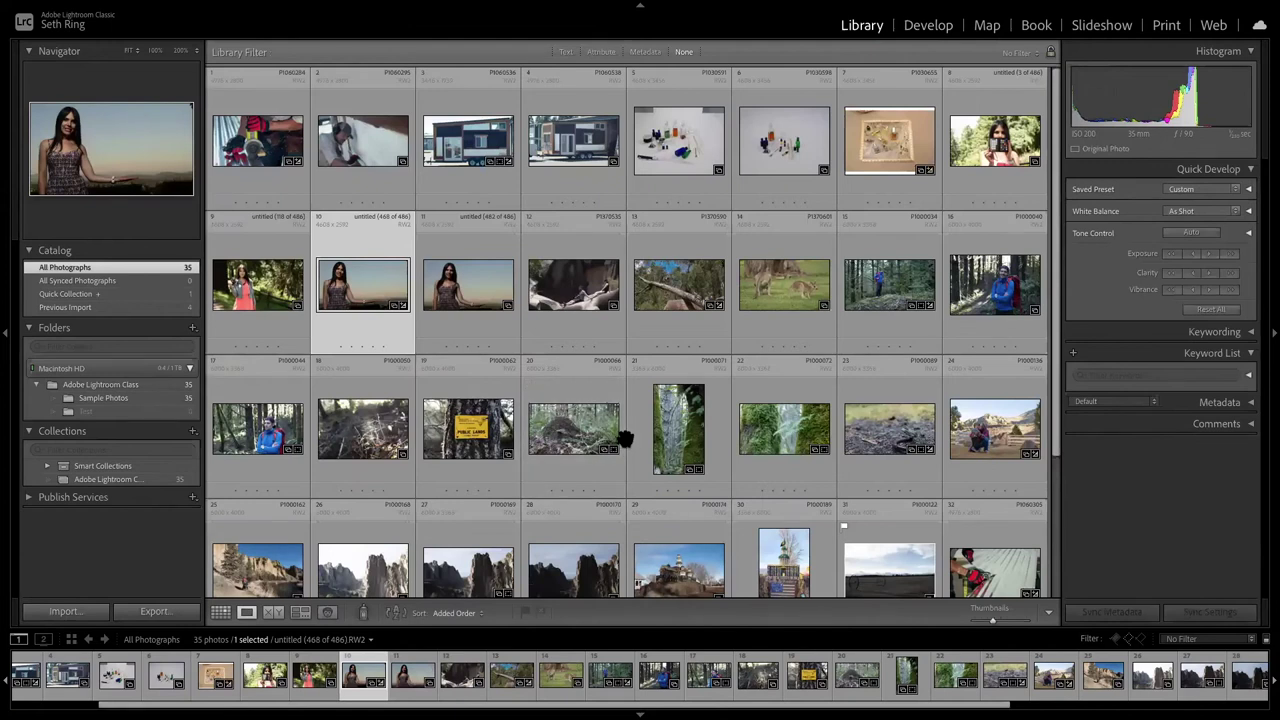
scroll(659, 440, "down", 2)
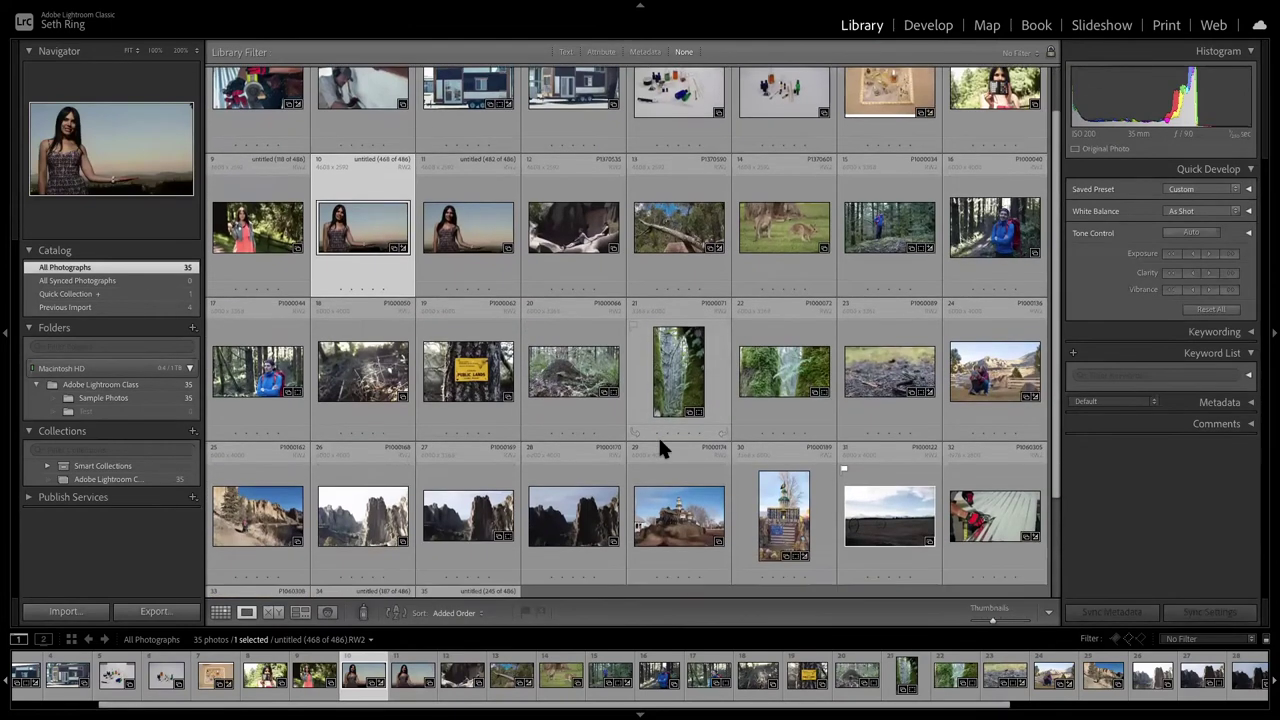
scroll(556, 432, "down", 1)
scroll(558, 443, "down", 1)
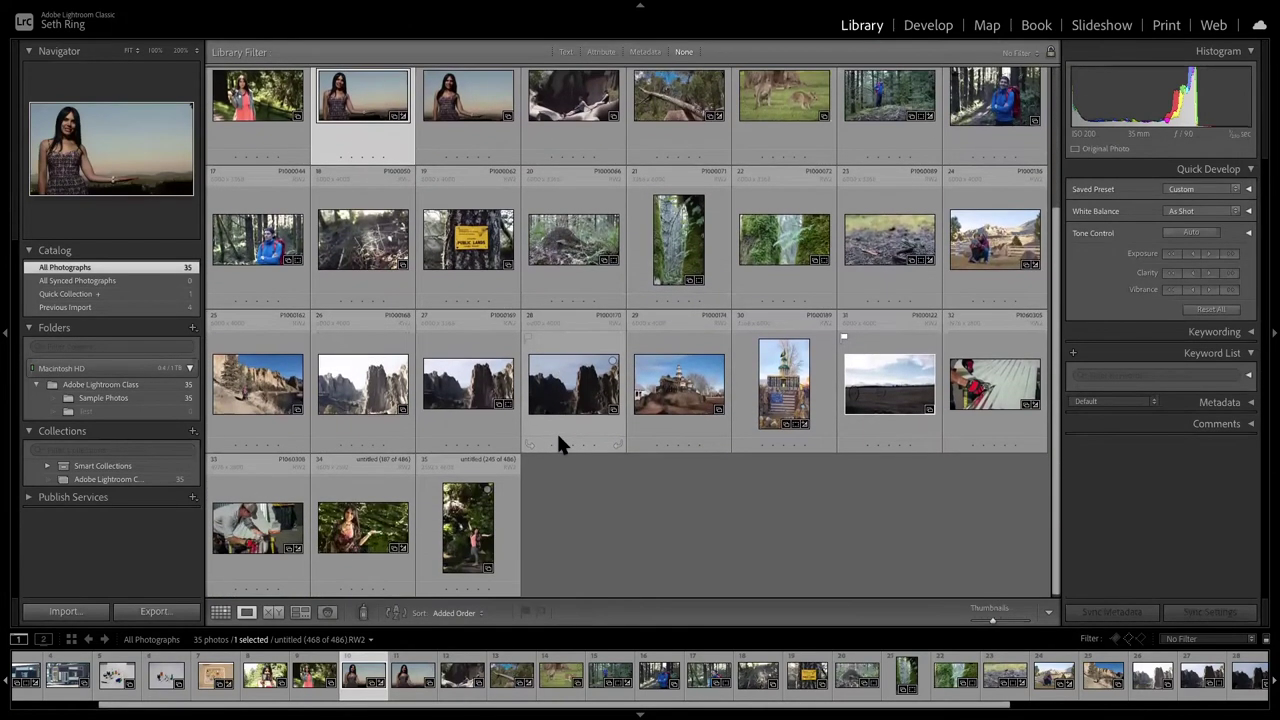
scroll(558, 443, "up", 1)
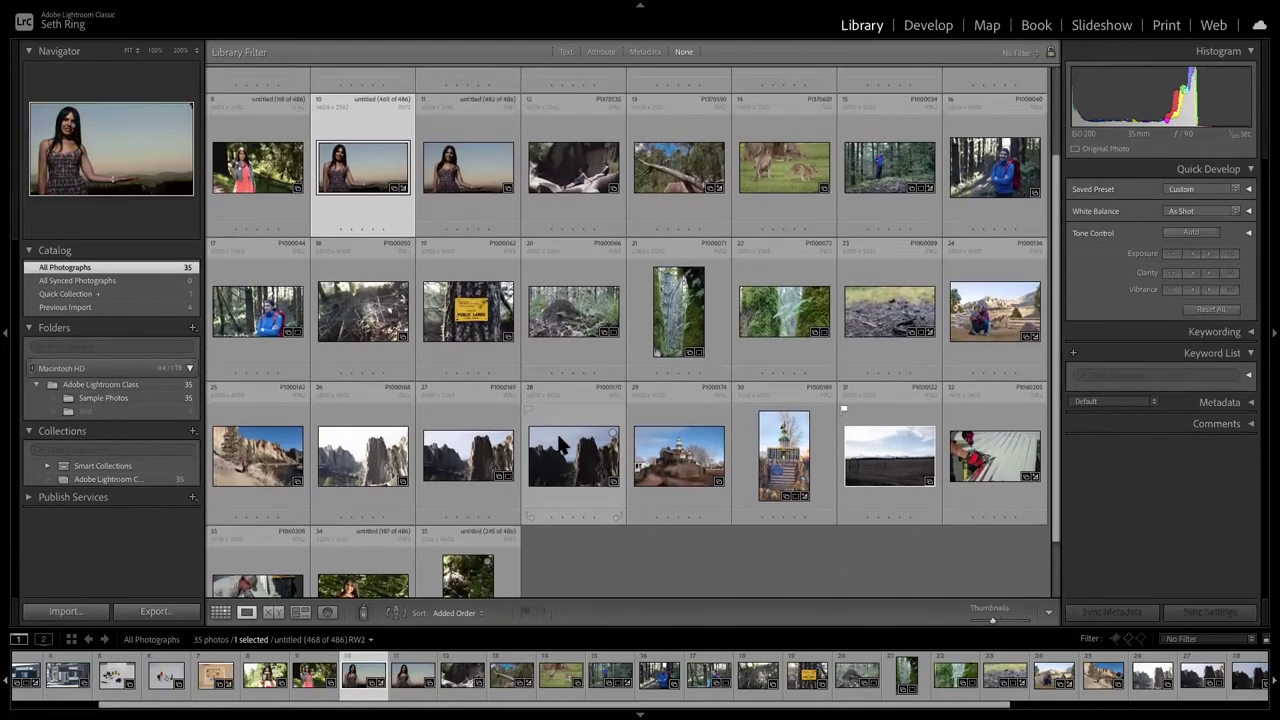
scroll(356, 320, "up", 2)
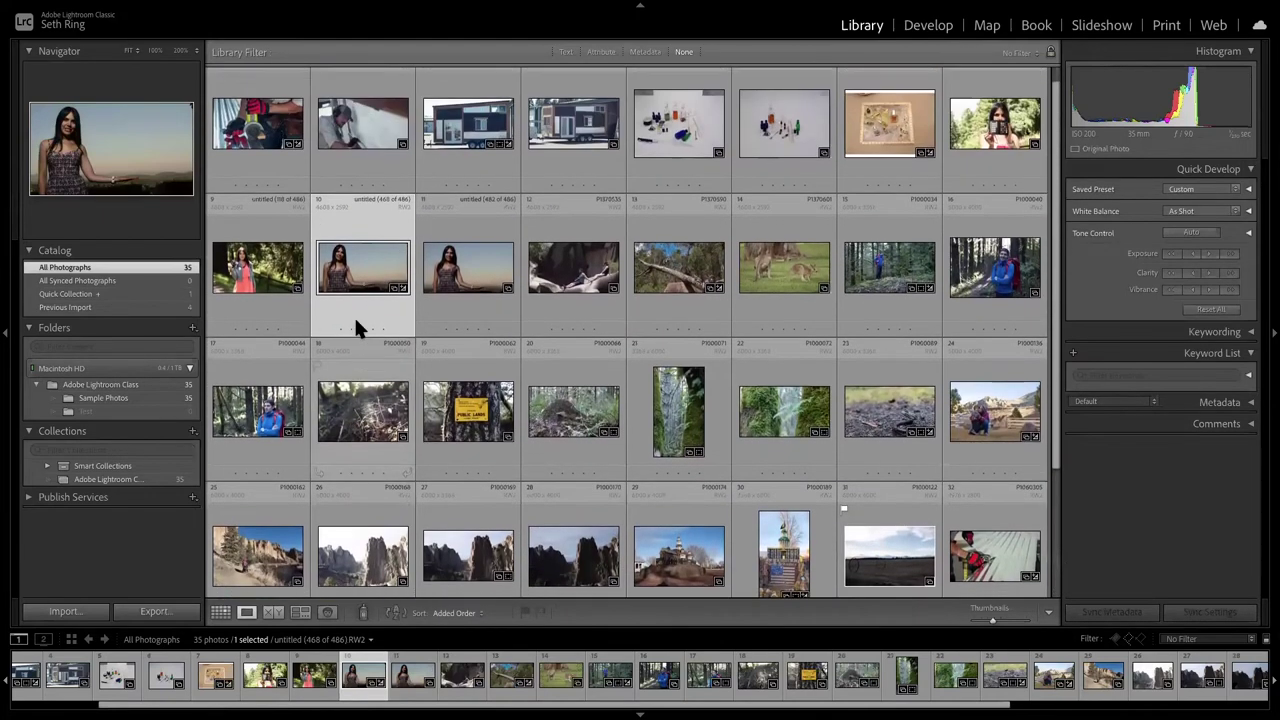
key("Right")
key("Right")
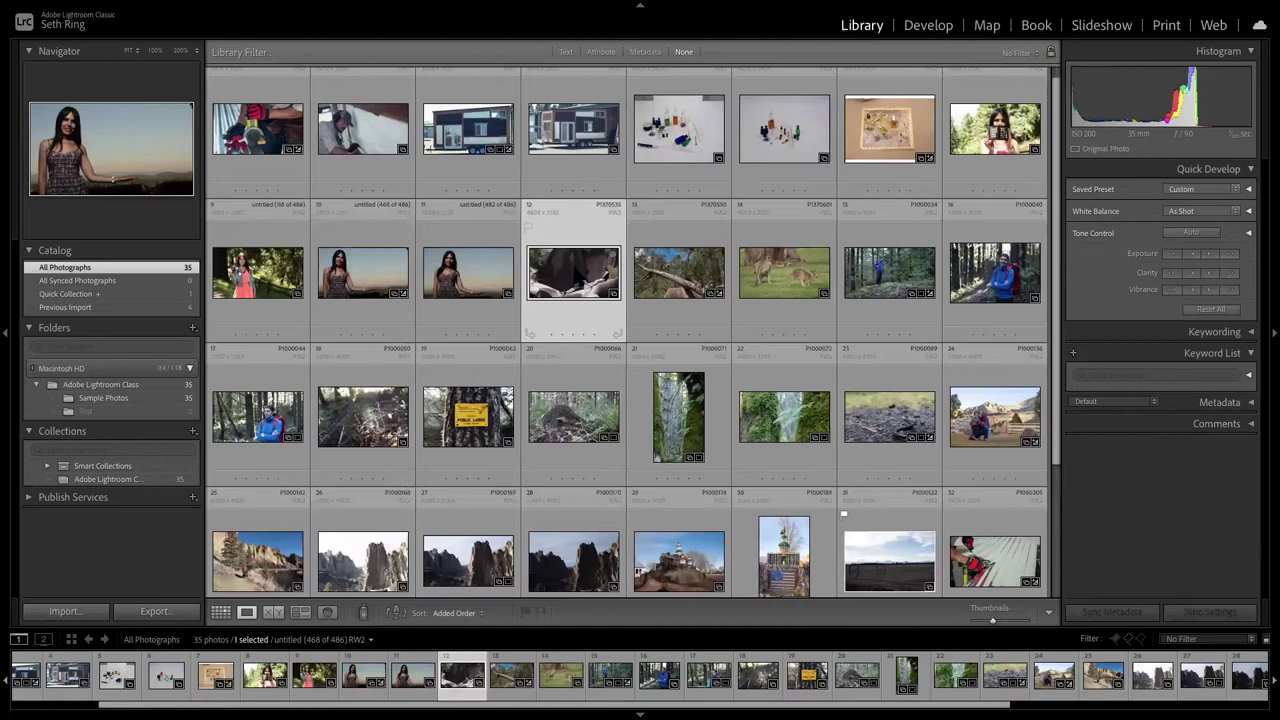
double_click(580, 280)
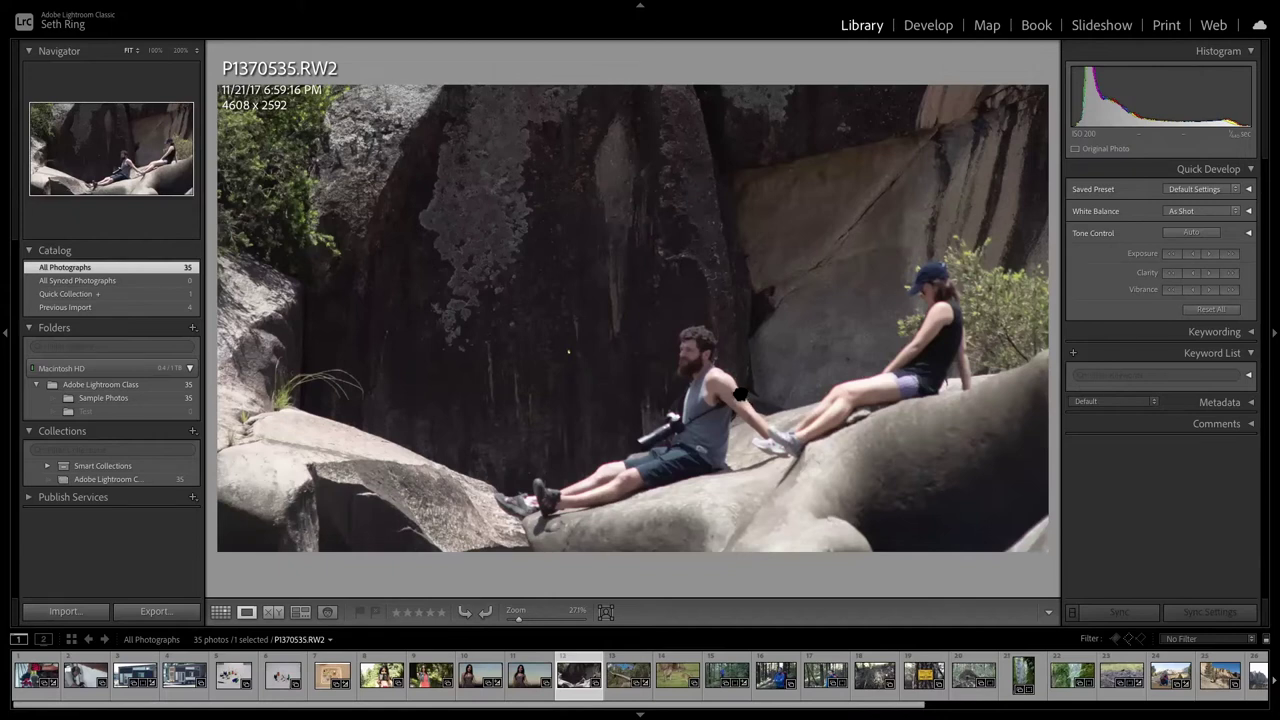
Zoom in on the man's shoulder and enable chromatic aberration removal and profile corrections in Develop.
left_click(743, 395)
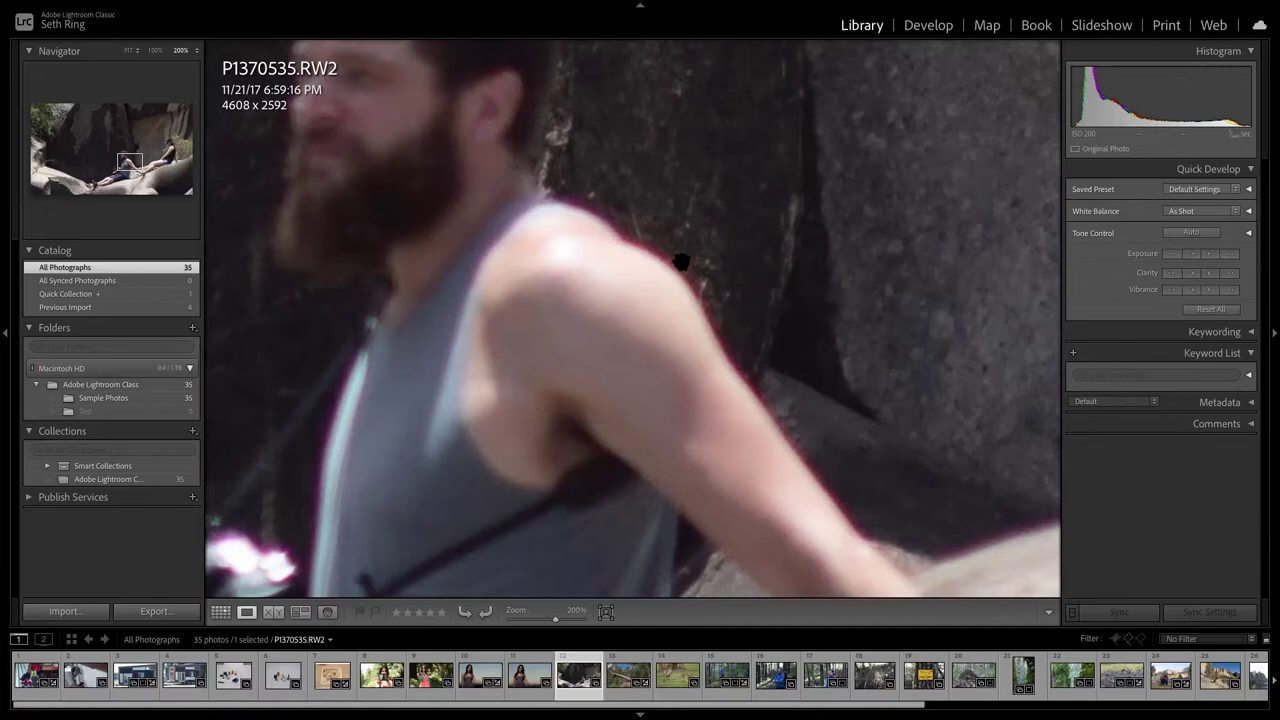
key("d")
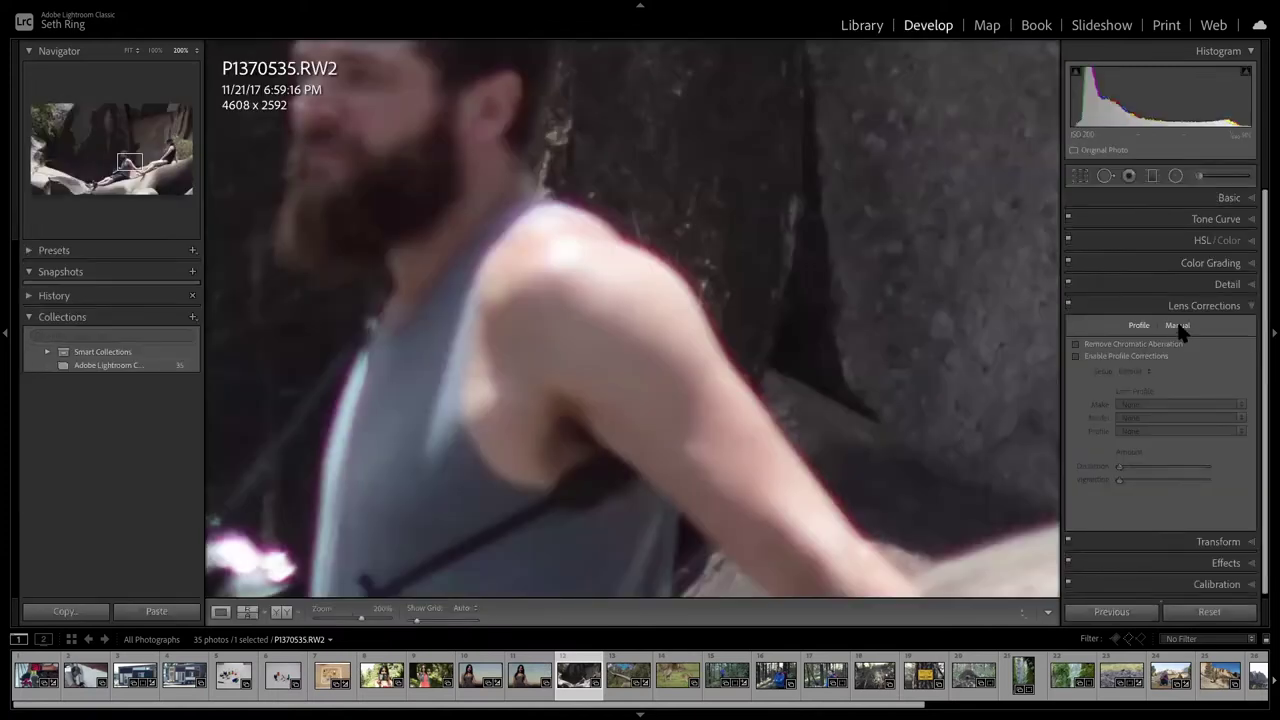
left_click(1075, 344)
left_click(1073, 355)
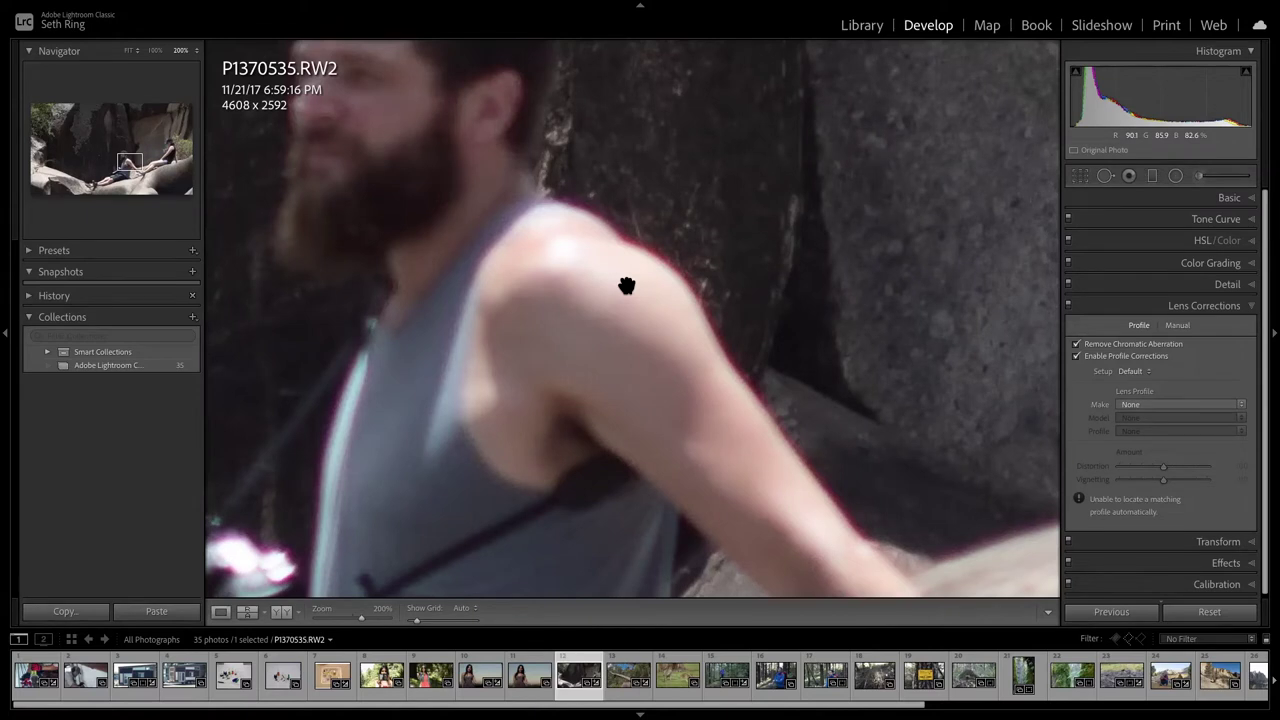
Raise the manual Defringe amount for purple and shift its Purple Hue range to cover the fringing, and return to the profile settings.
left_click(1176, 326)
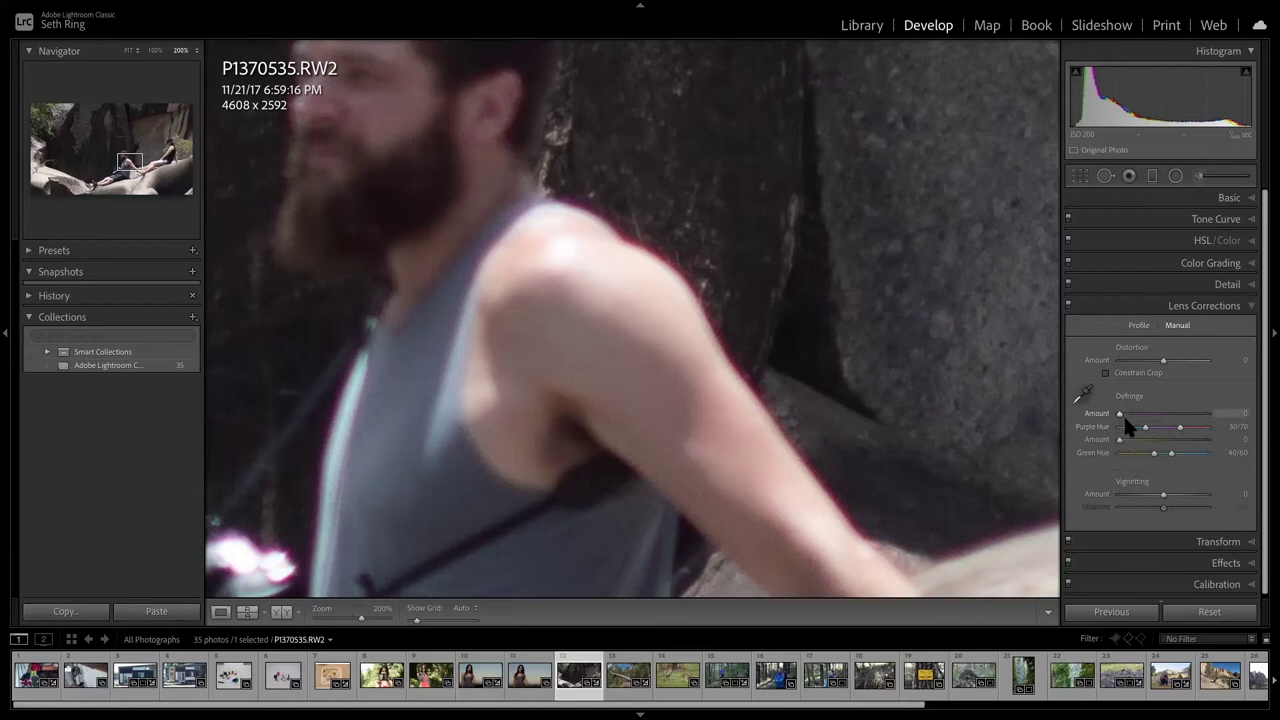
left_click_drag(1121, 413, 1188, 420)
left_click_drag(1149, 426, 1198, 432)
left_click_drag(1194, 427, 1186, 427)
left_click(1139, 326)
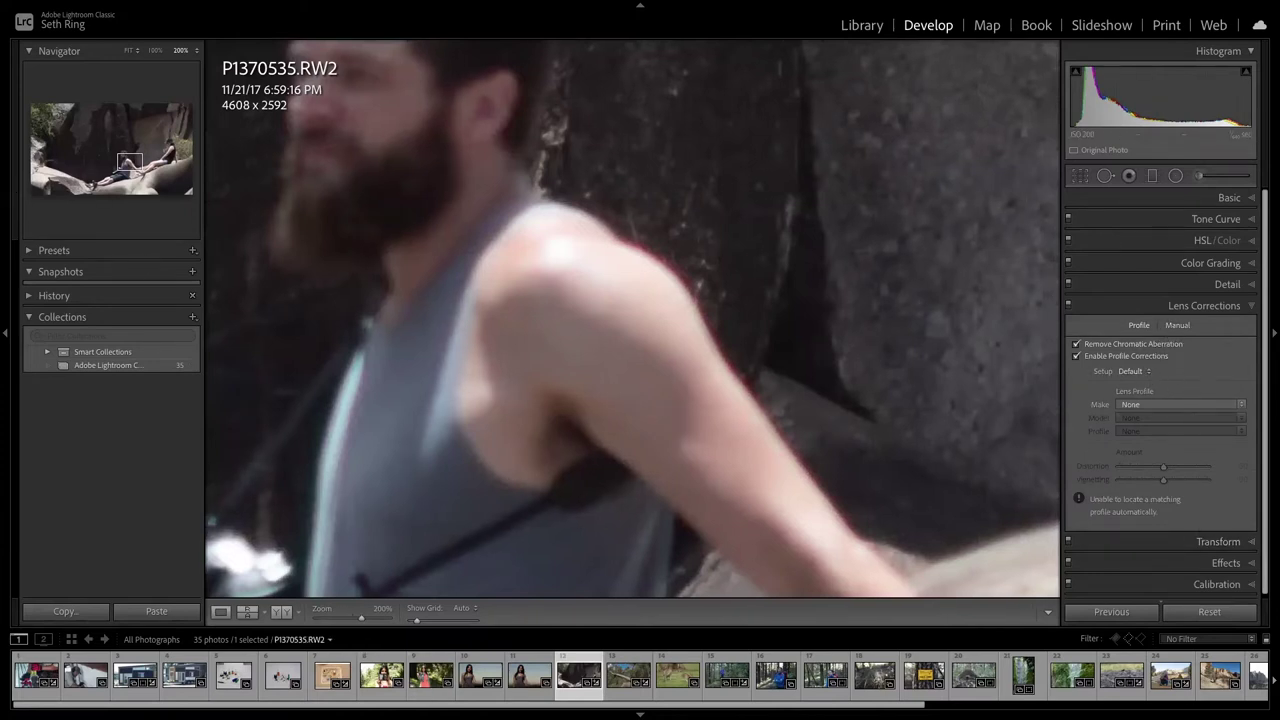
Open the yellow Public Lands sign photo, fit it to the view, and enable chromatic aberration removal.
left_click(922, 685)
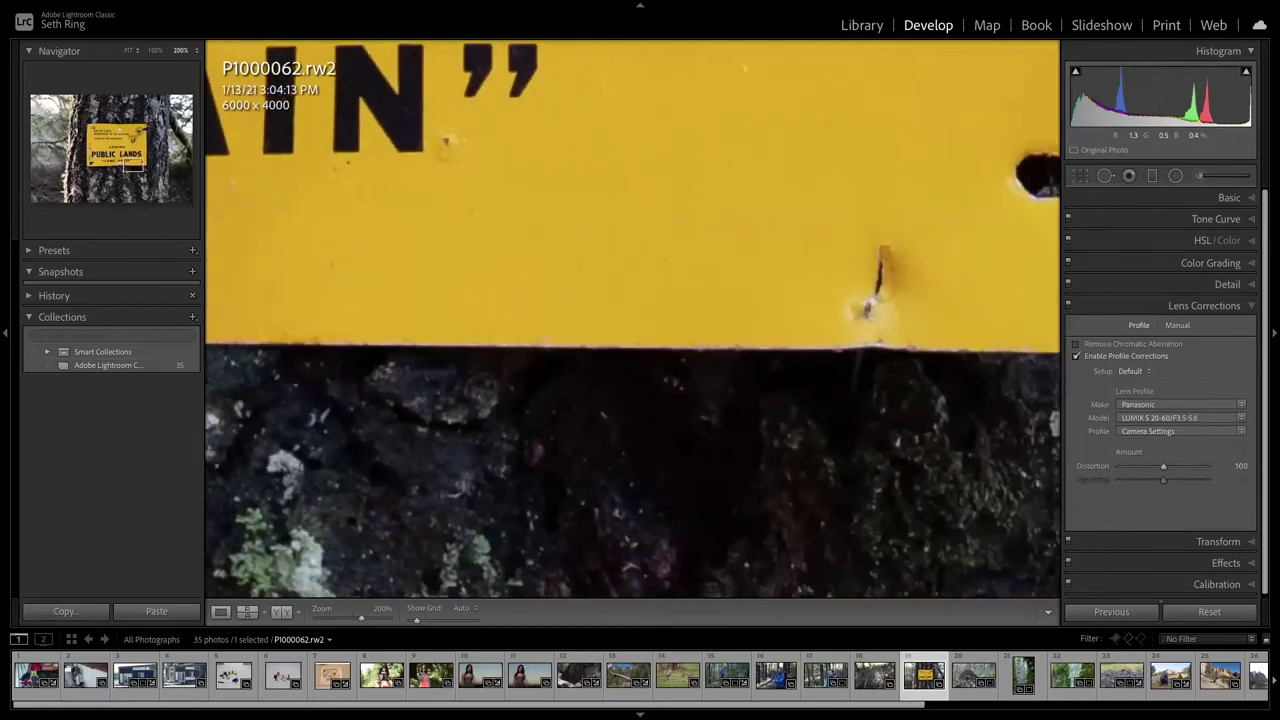
key("z")
key("z")
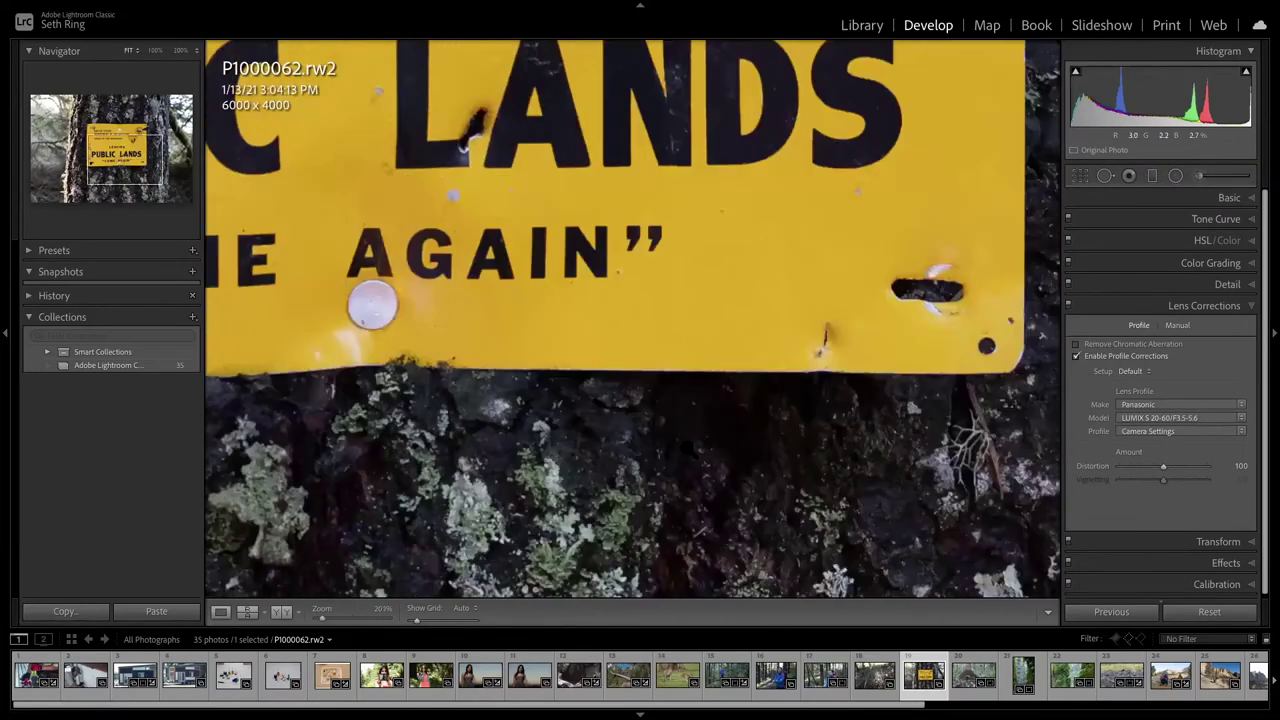
key("z")
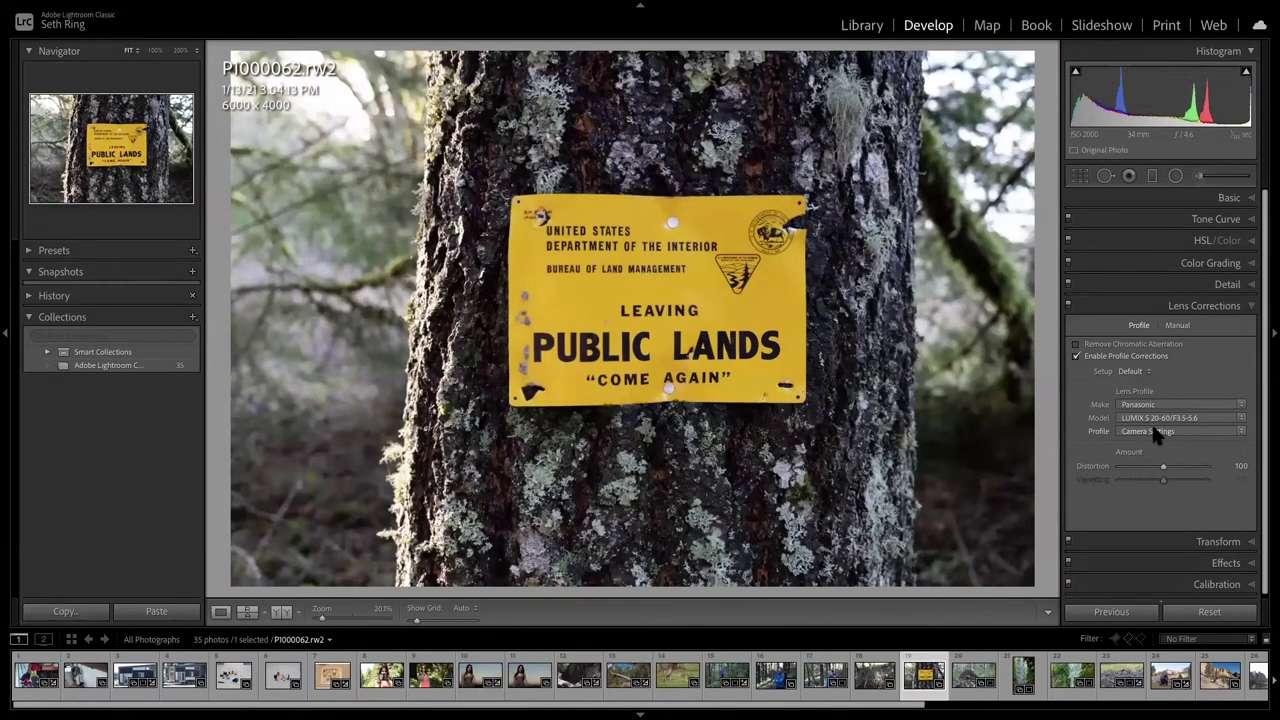
left_click(1077, 344)
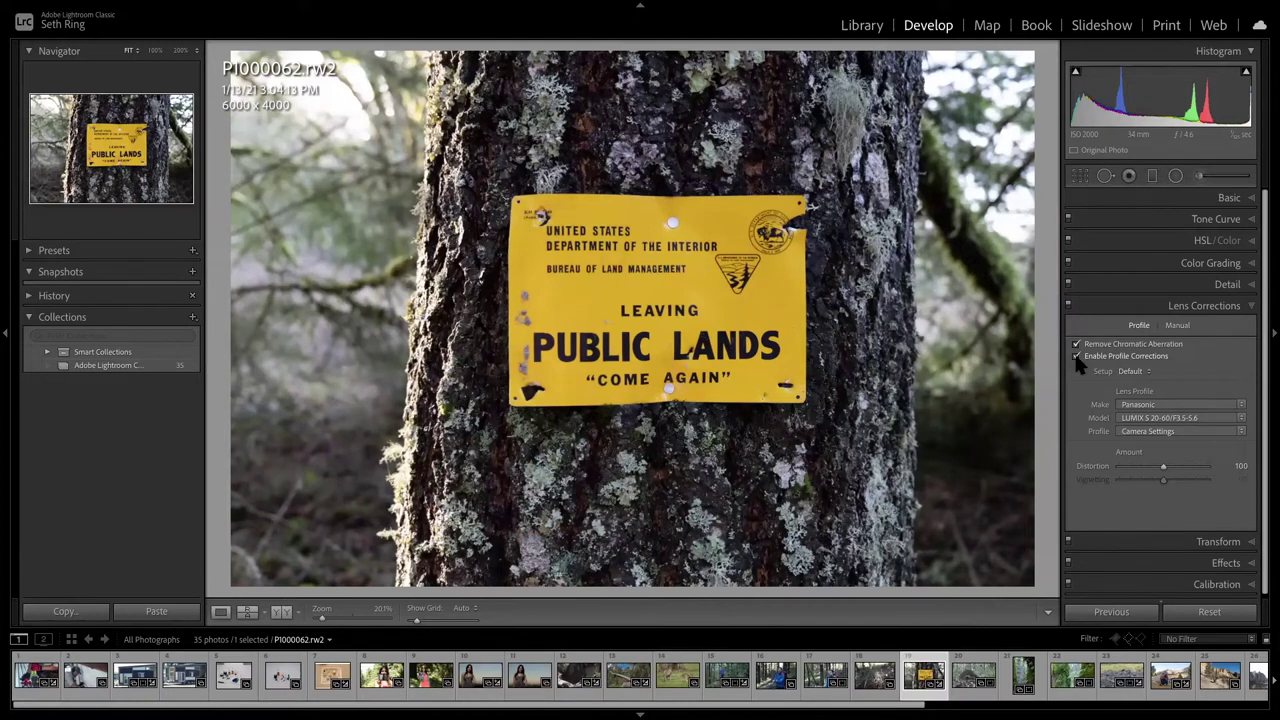
Switch profile corrections off and on repeatedly to compare the sign photo with and without the lens correction.
left_click(1076, 357)
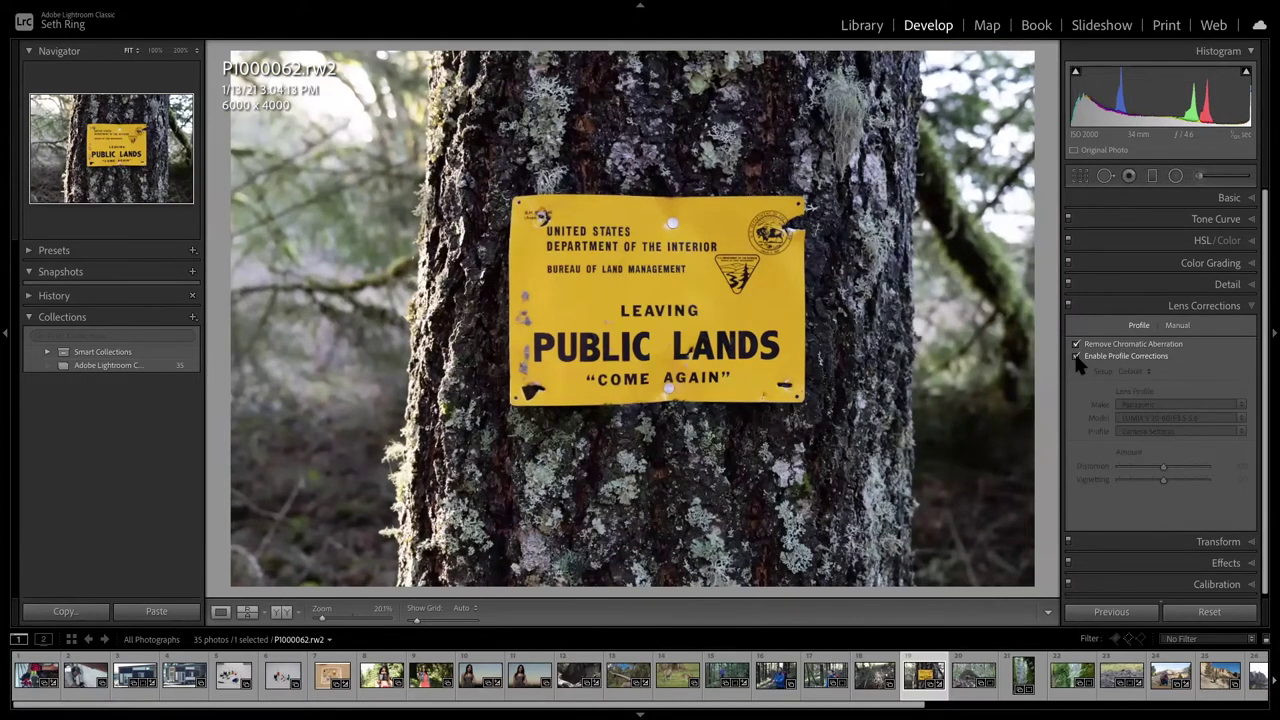
left_click(1076, 357)
left_click(1076, 357)
left_click(1076, 357)
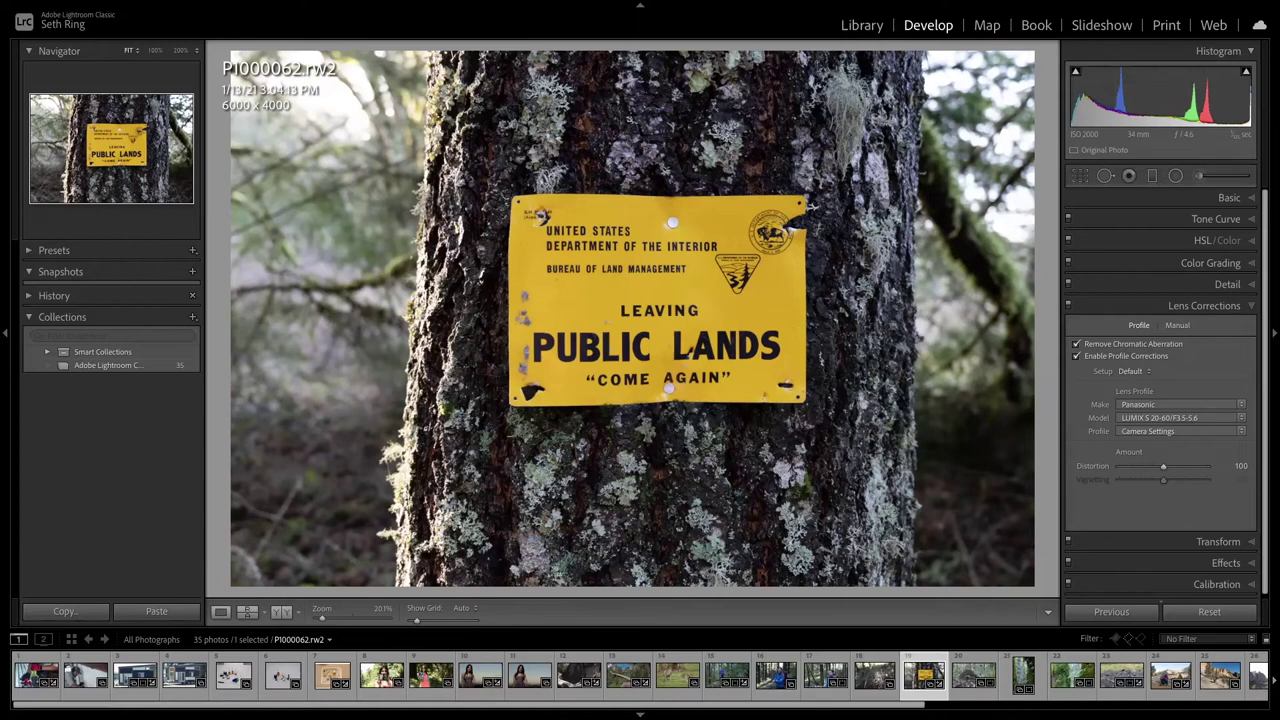
Add a Highlight Priority post-crop vignette to the kangaroo photo with Amount -34, Midpoint 85, Roundness -20 and Feather 63.
scroll(657, 688, "down", 1)
scroll(657, 688, "down", 9)
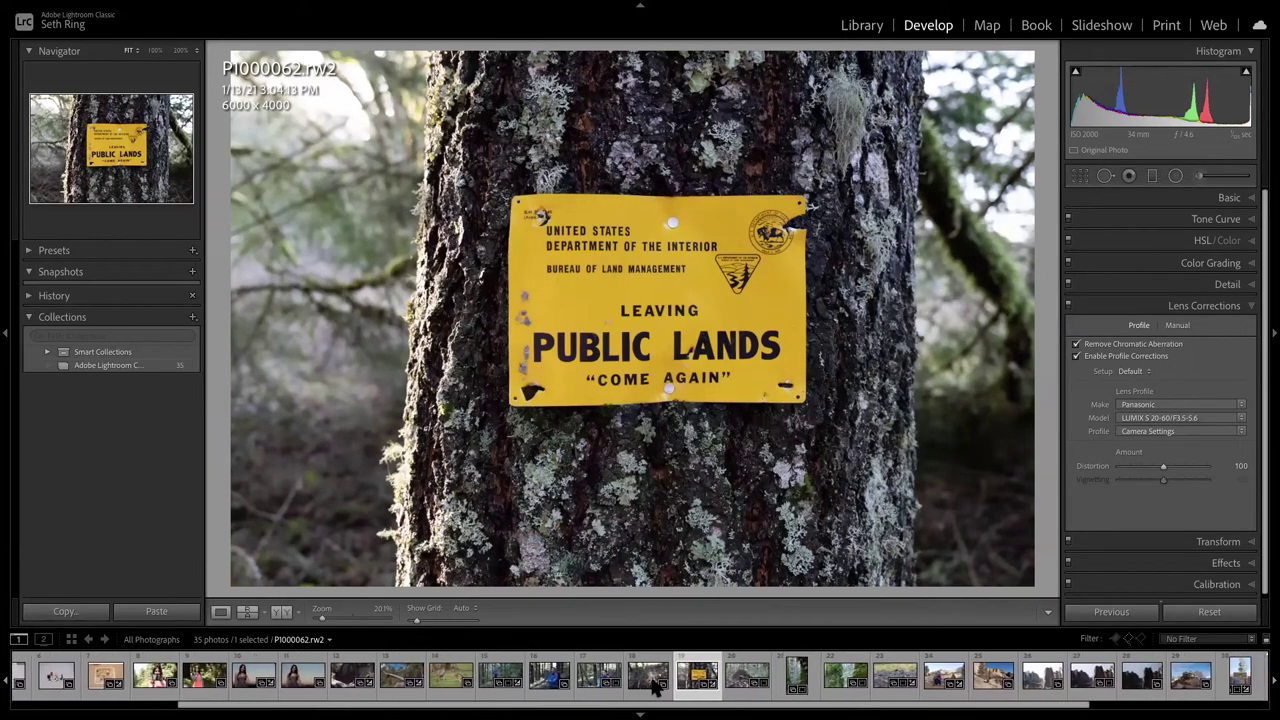
scroll(657, 688, "down", 1)
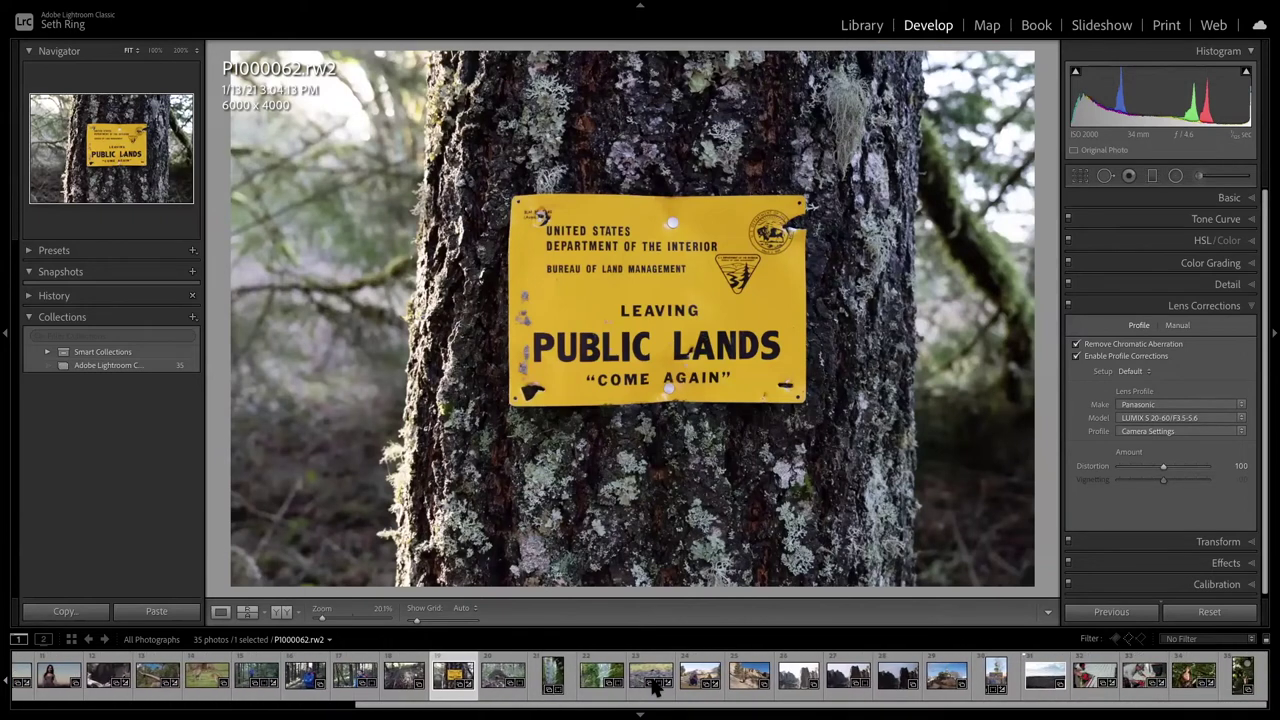
scroll(657, 688, "up", 10)
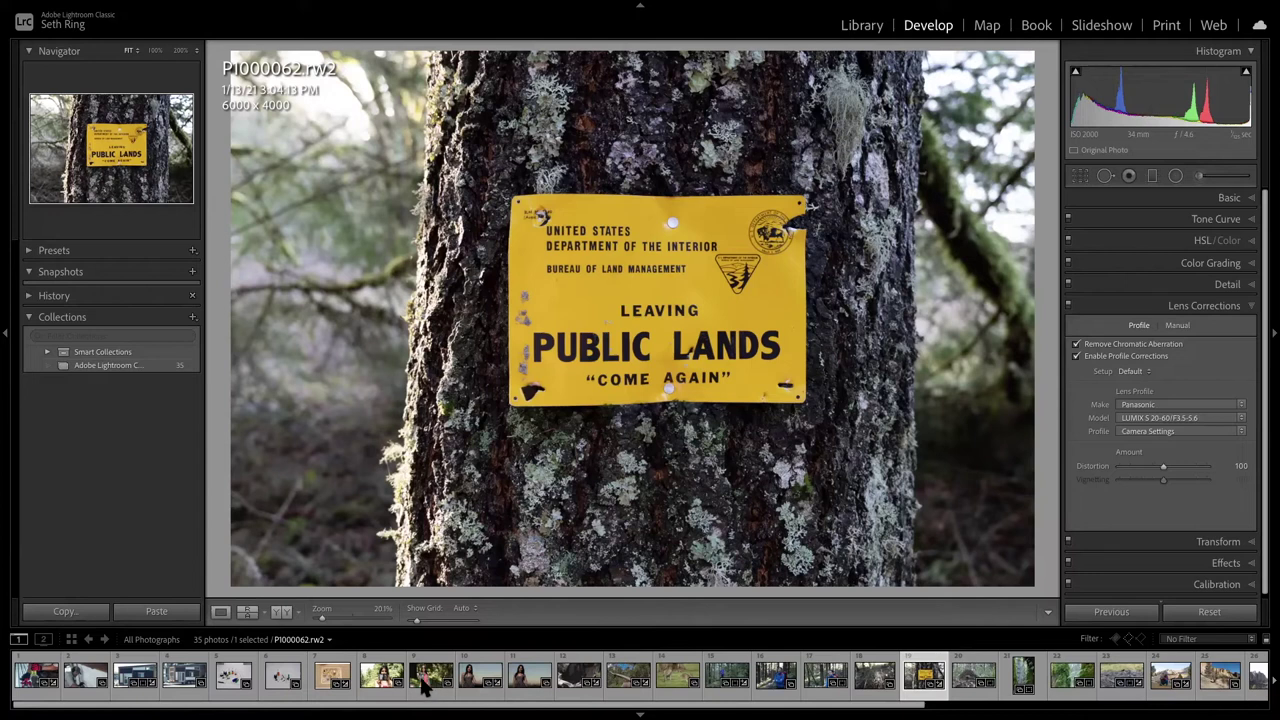
left_click(678, 688)
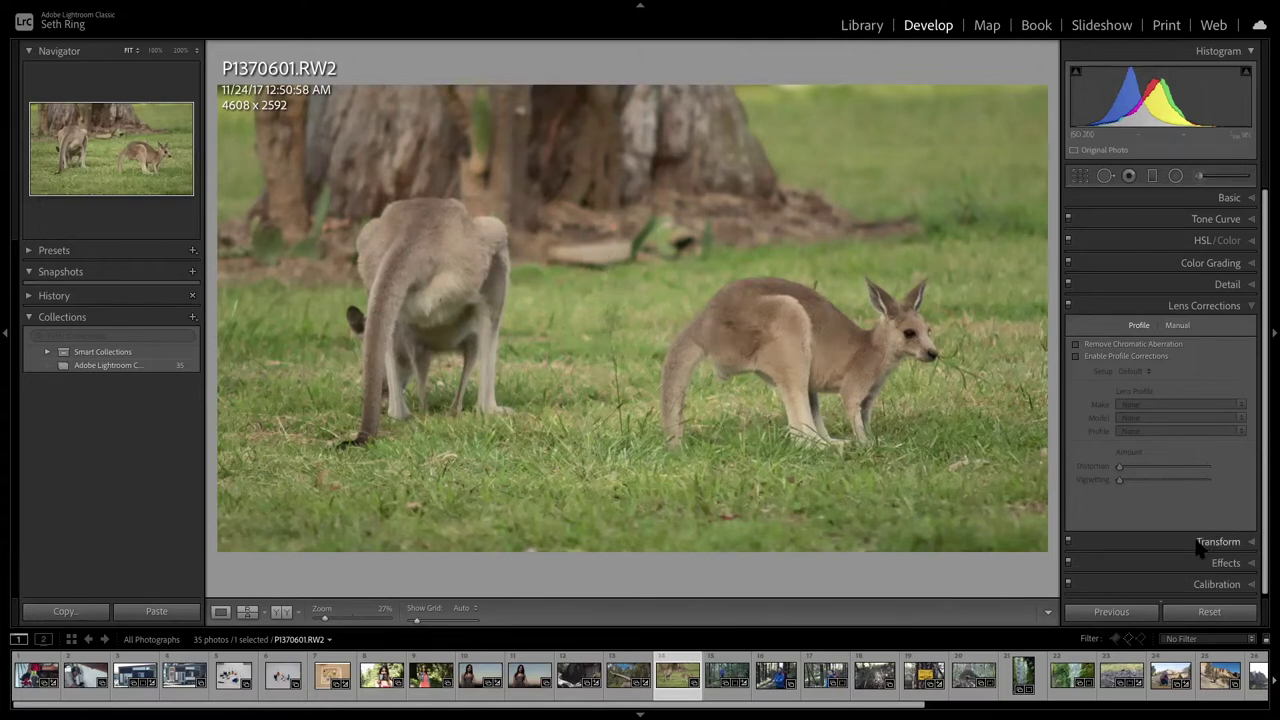
left_click(1255, 563)
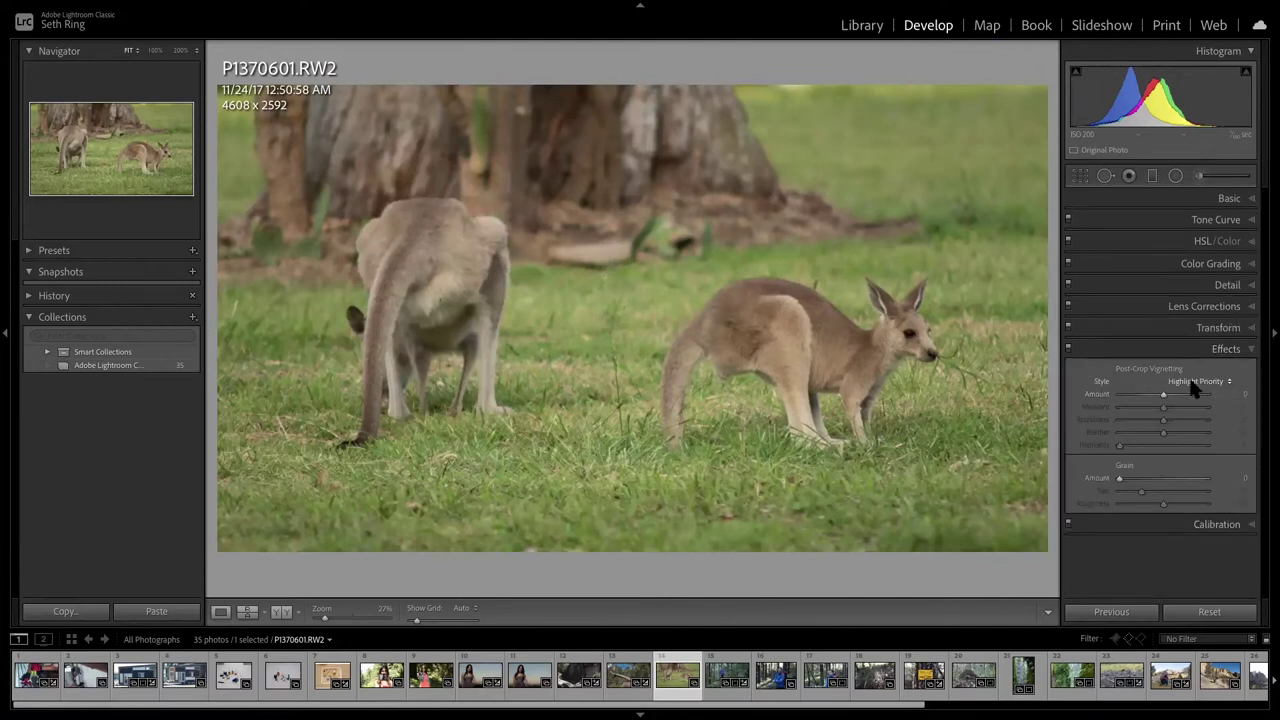
left_click_drag(1166, 400, 1148, 400)
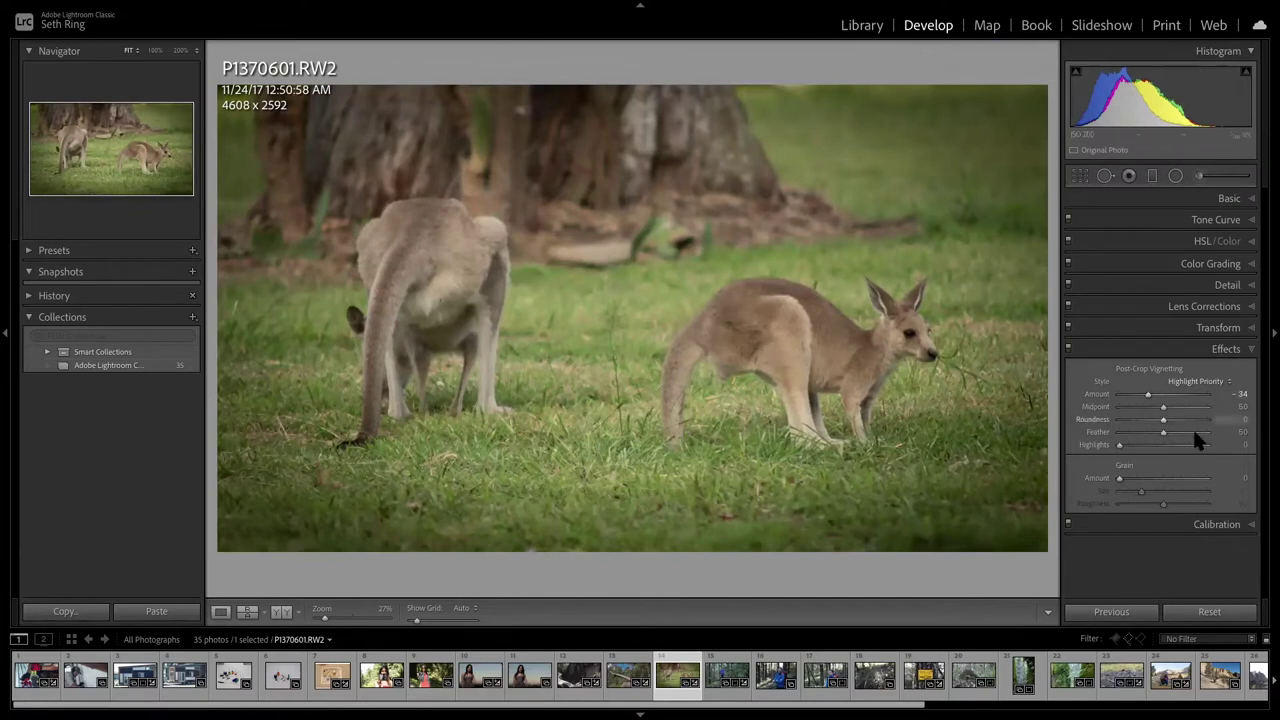
left_click_drag(1161, 430, 1193, 408)
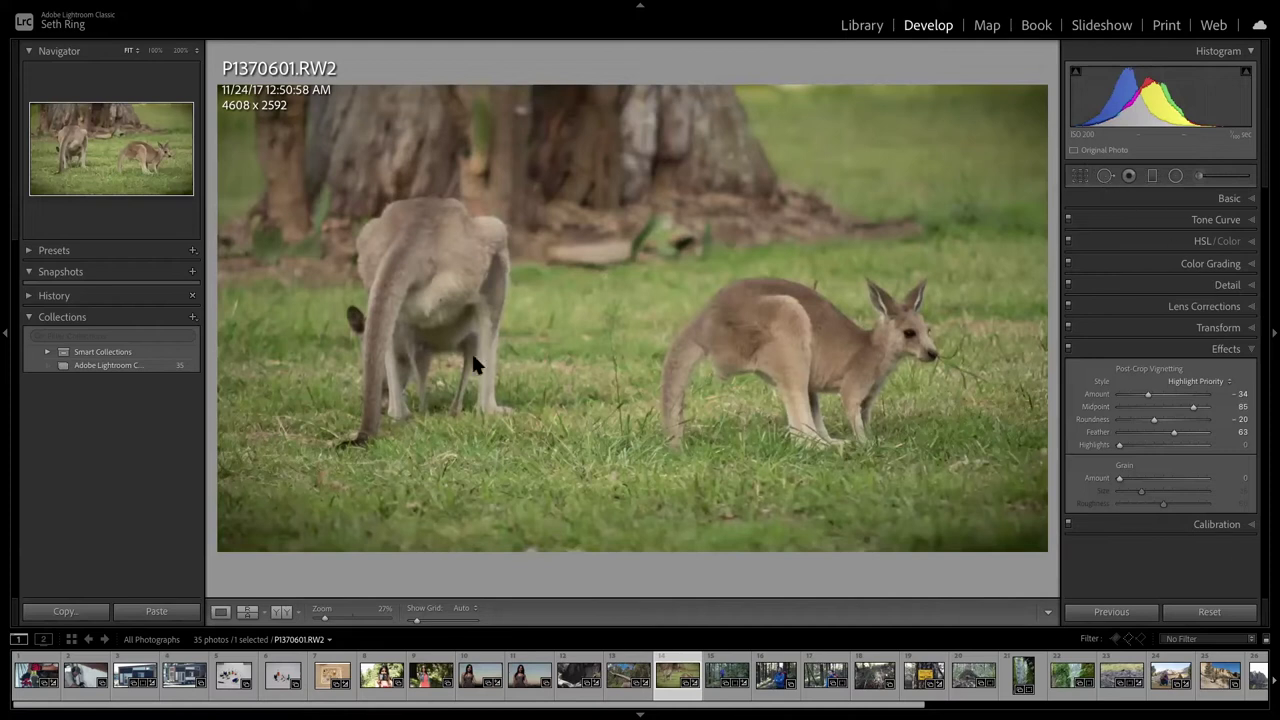
Reset the kangaroo photo's post-crop vignetting to its defaults and return to the Basic adjustments.
double_click(1150, 370)
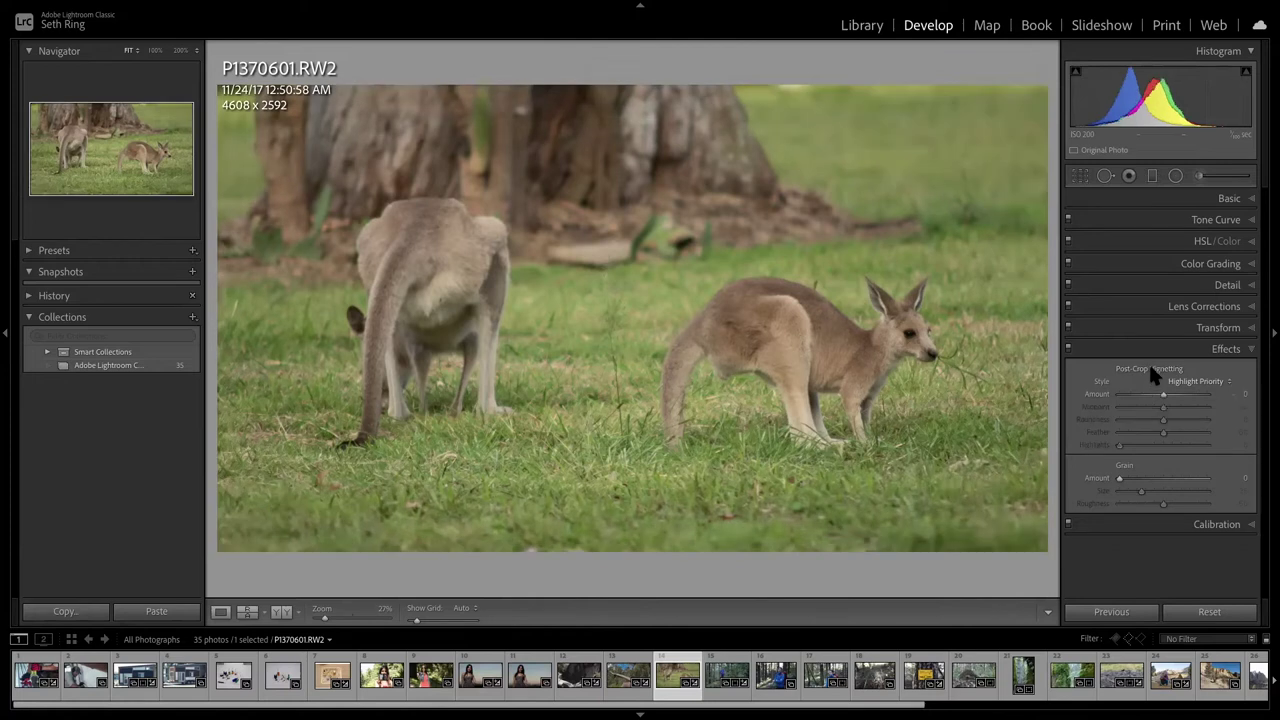
left_click(1251, 349)
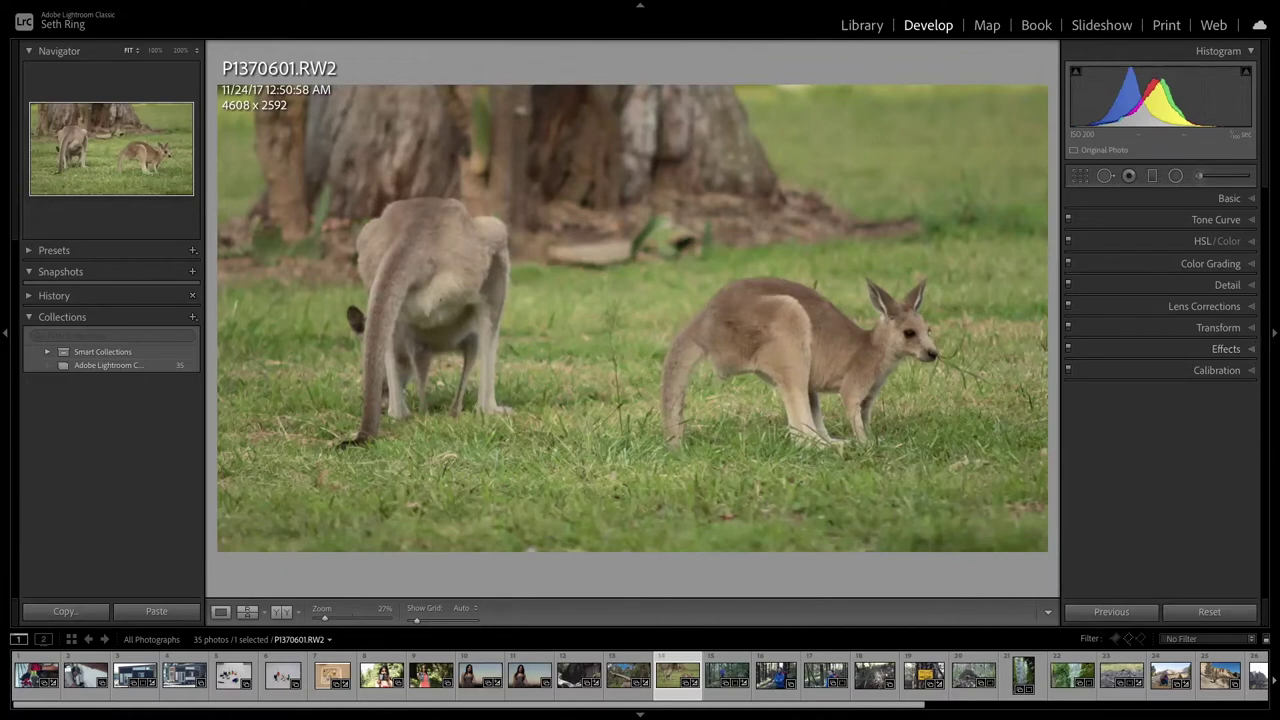
left_click(1246, 199)
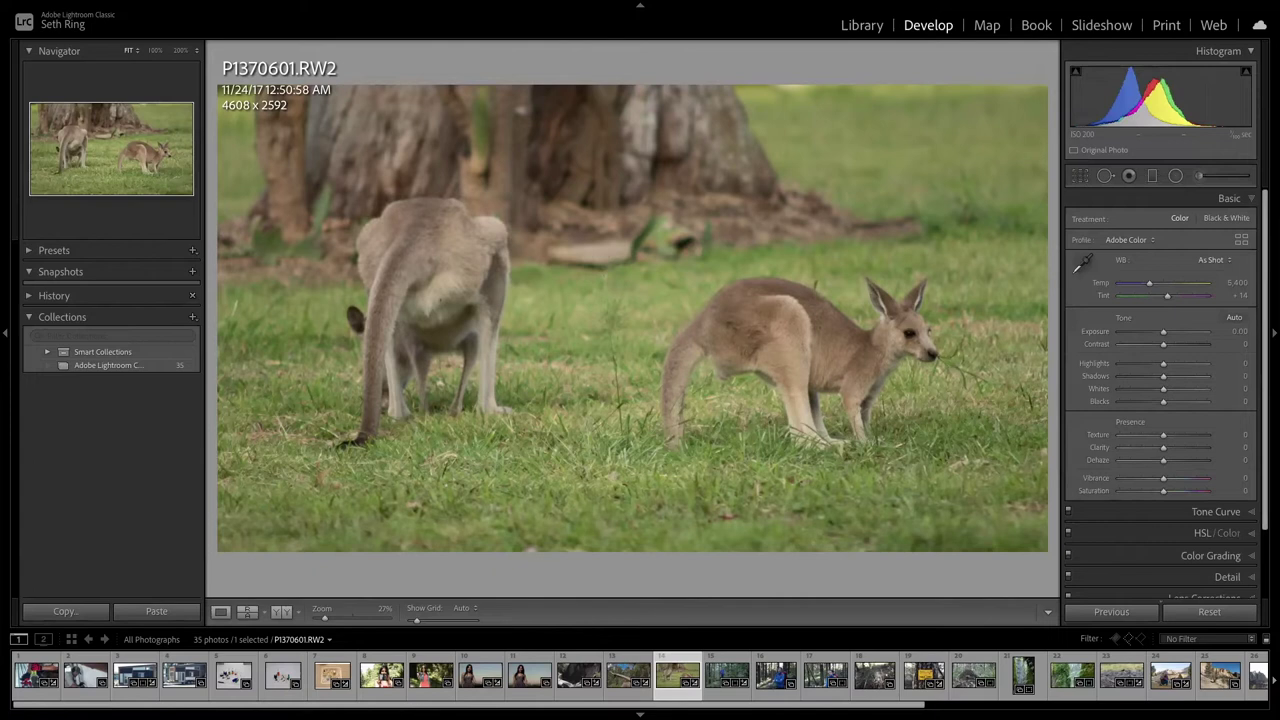
Open the photo of the woman holding a camera and set Highlights to -100, checking the bright hand up close.
left_click(432, 683)
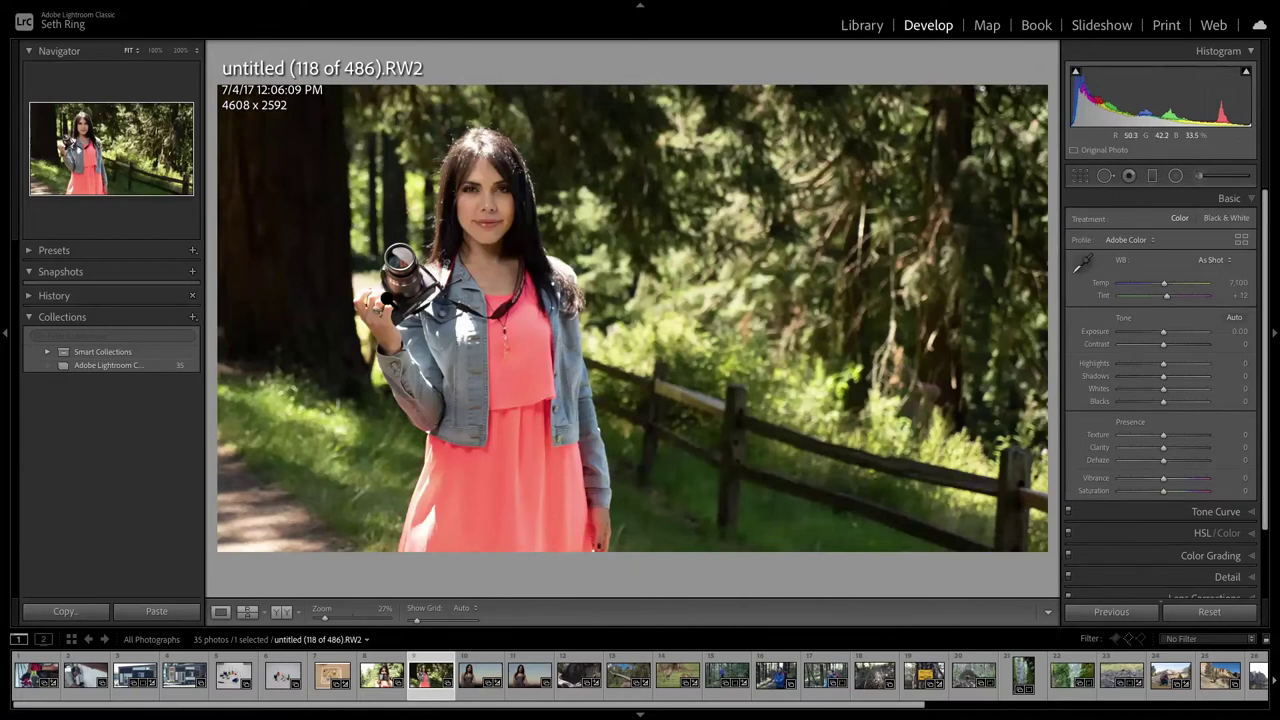
left_click(389, 296)
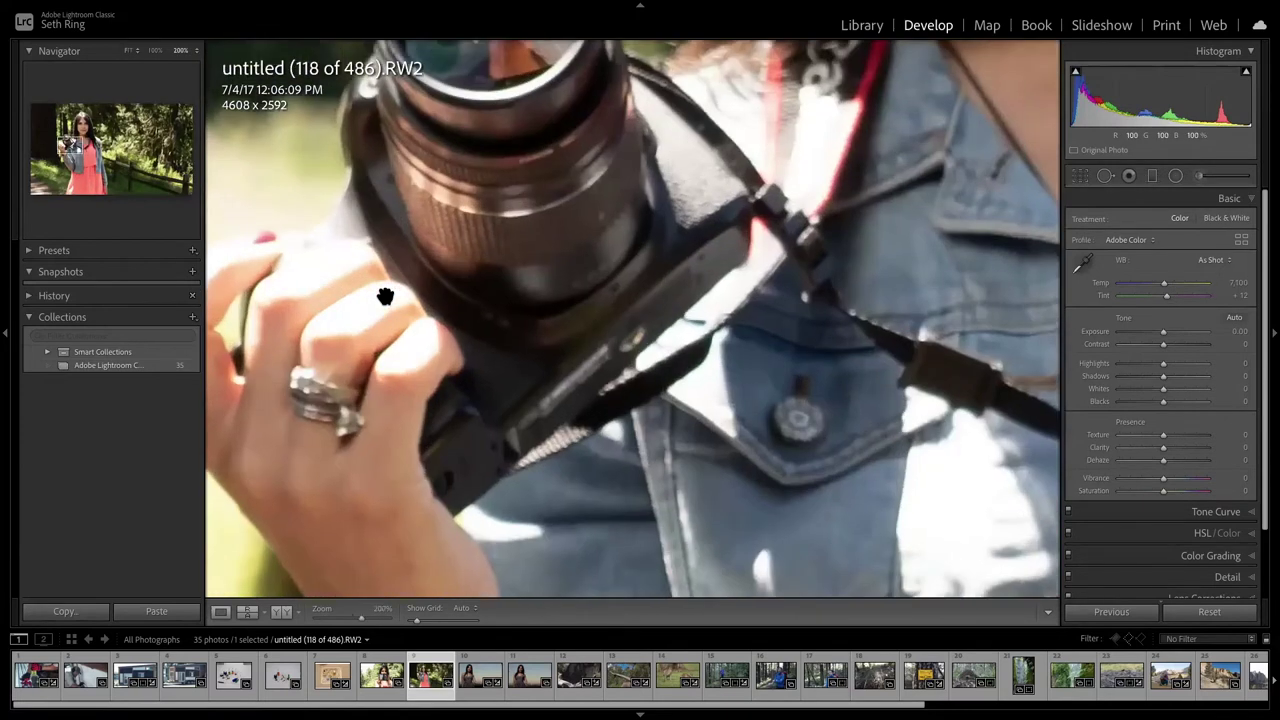
left_click(338, 320)
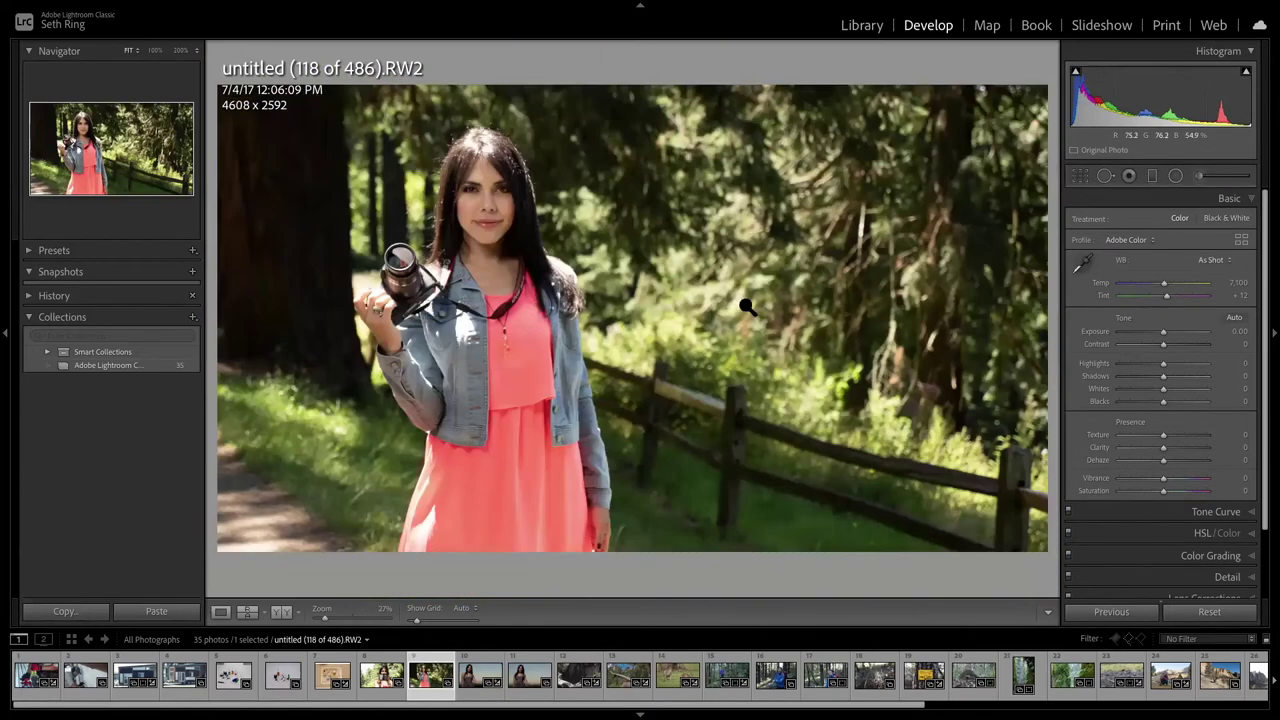
scroll(1160, 350, "down", 1)
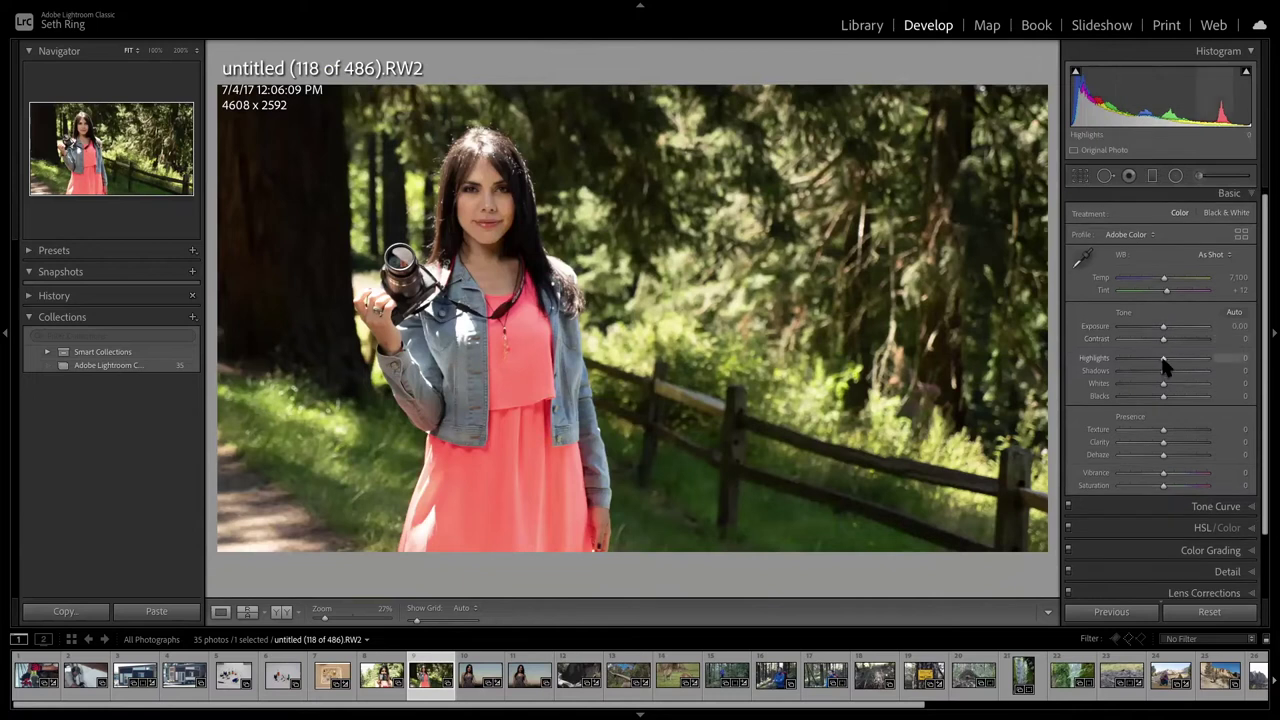
left_click(369, 295)
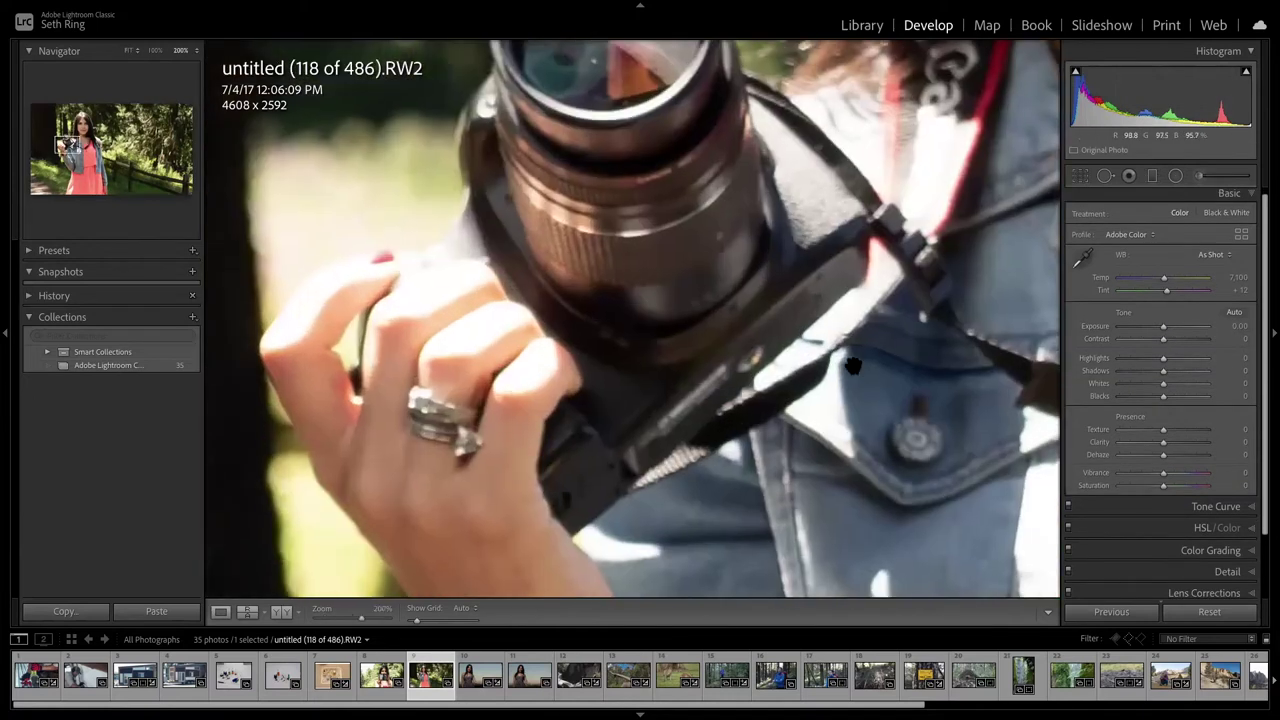
left_click_drag(1163, 360, 1068, 358)
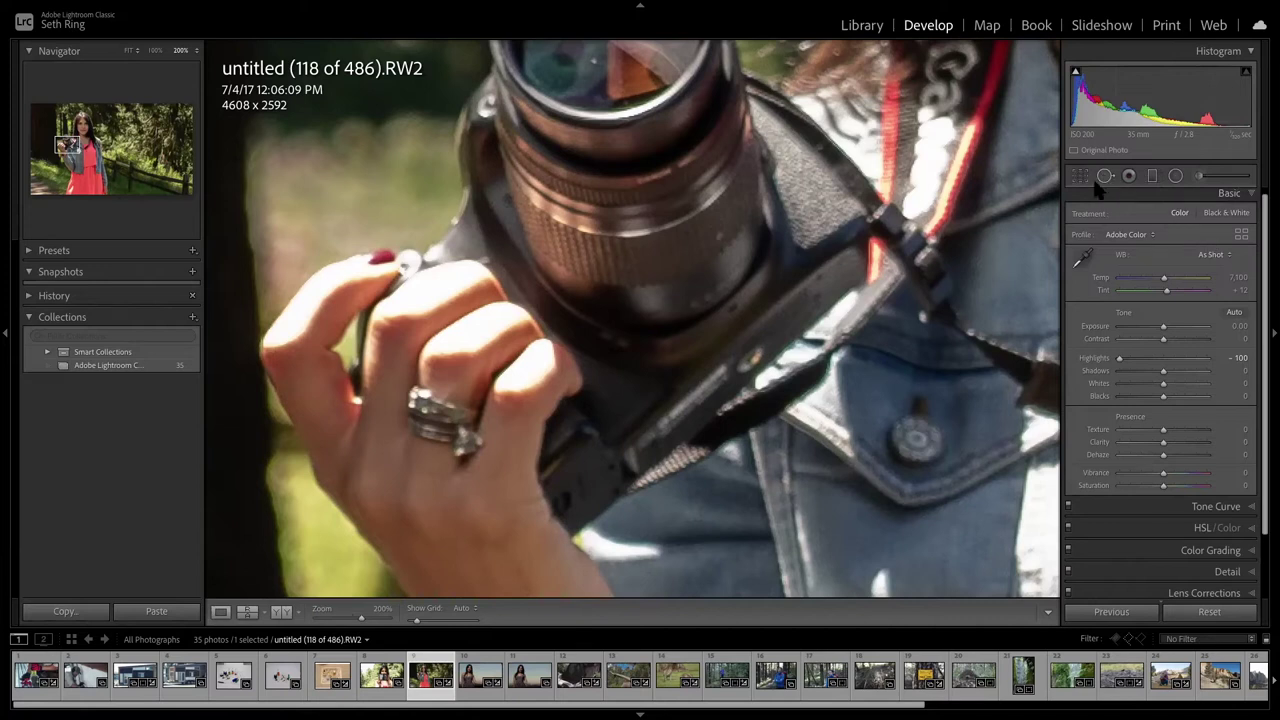
left_click(677, 320)
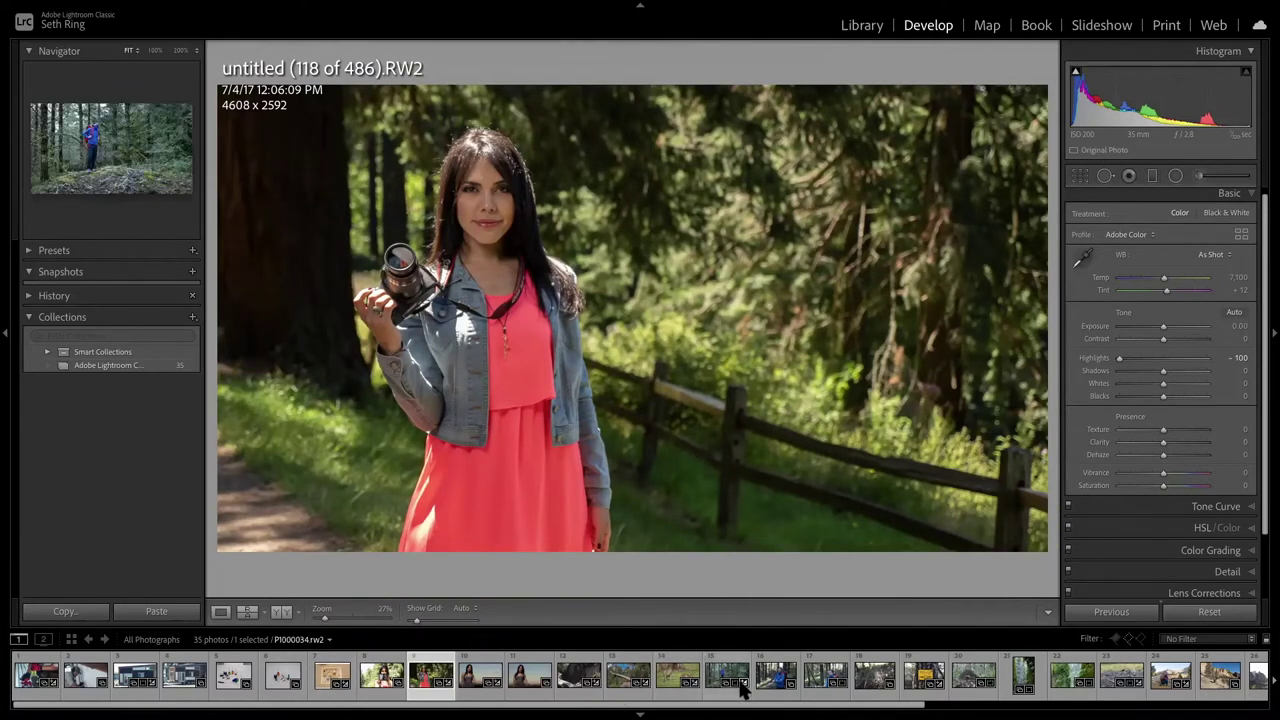
Find and open the hiker photo P1000044.rw2 and examine the mark on the chest of the blue jacket.
scroll(738, 683, "right", 3)
scroll(738, 683, "right", 1)
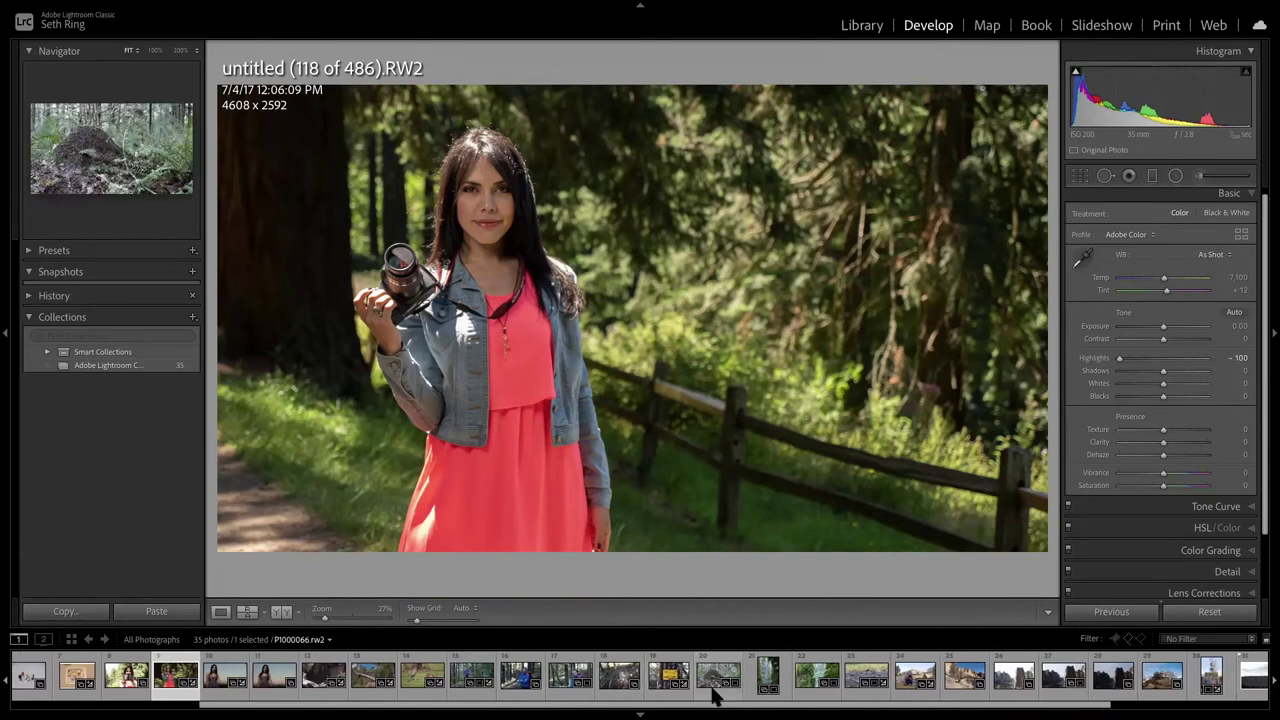
scroll(1045, 672, "down", 3)
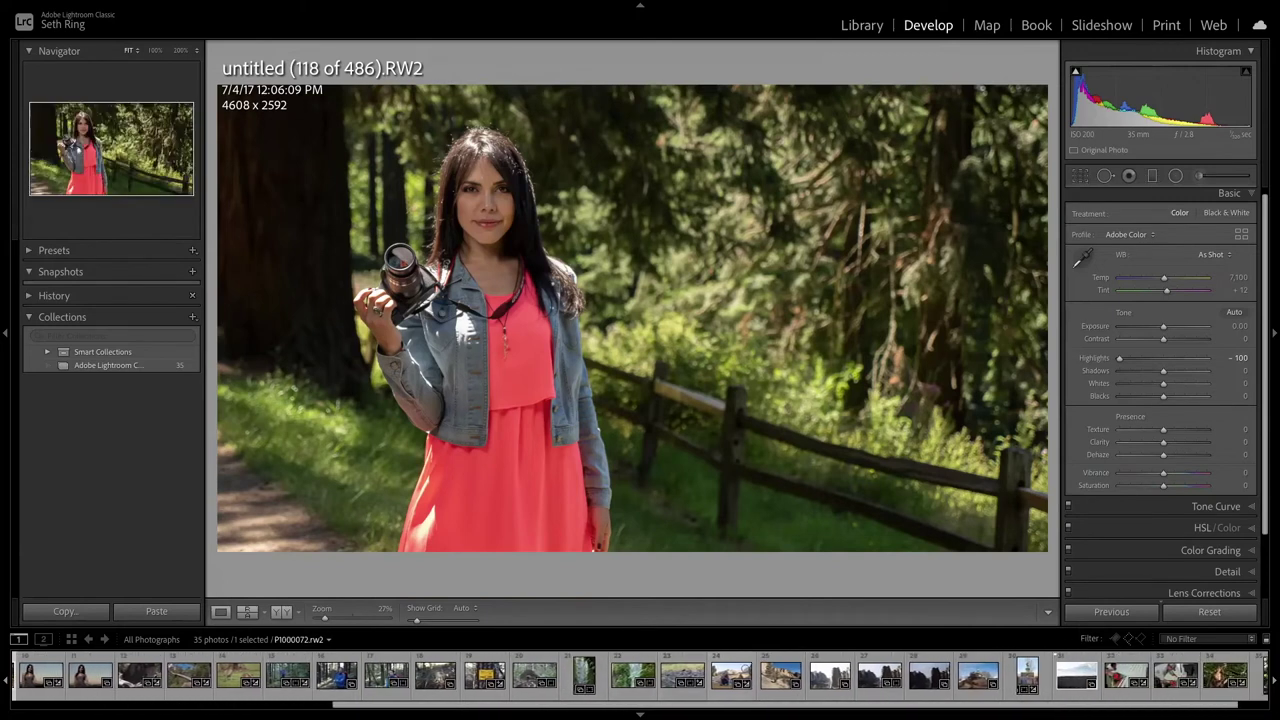
scroll(440, 683, "up", 3)
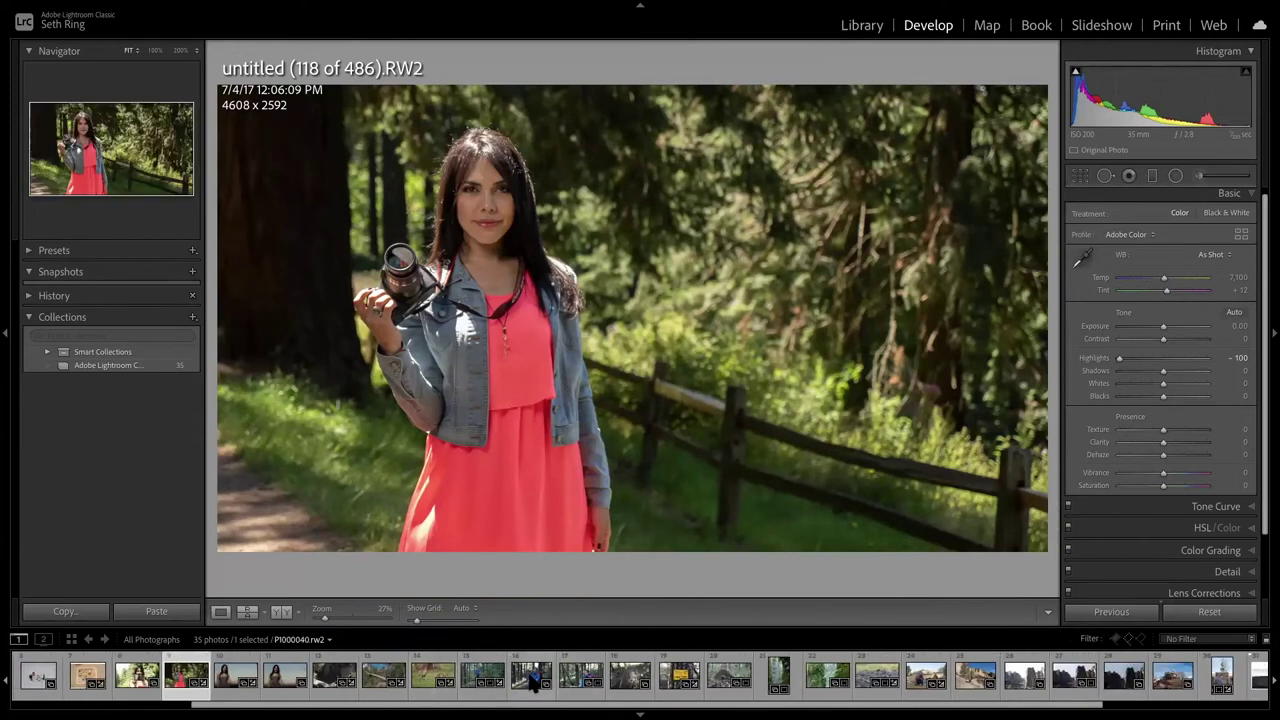
left_click(536, 680)
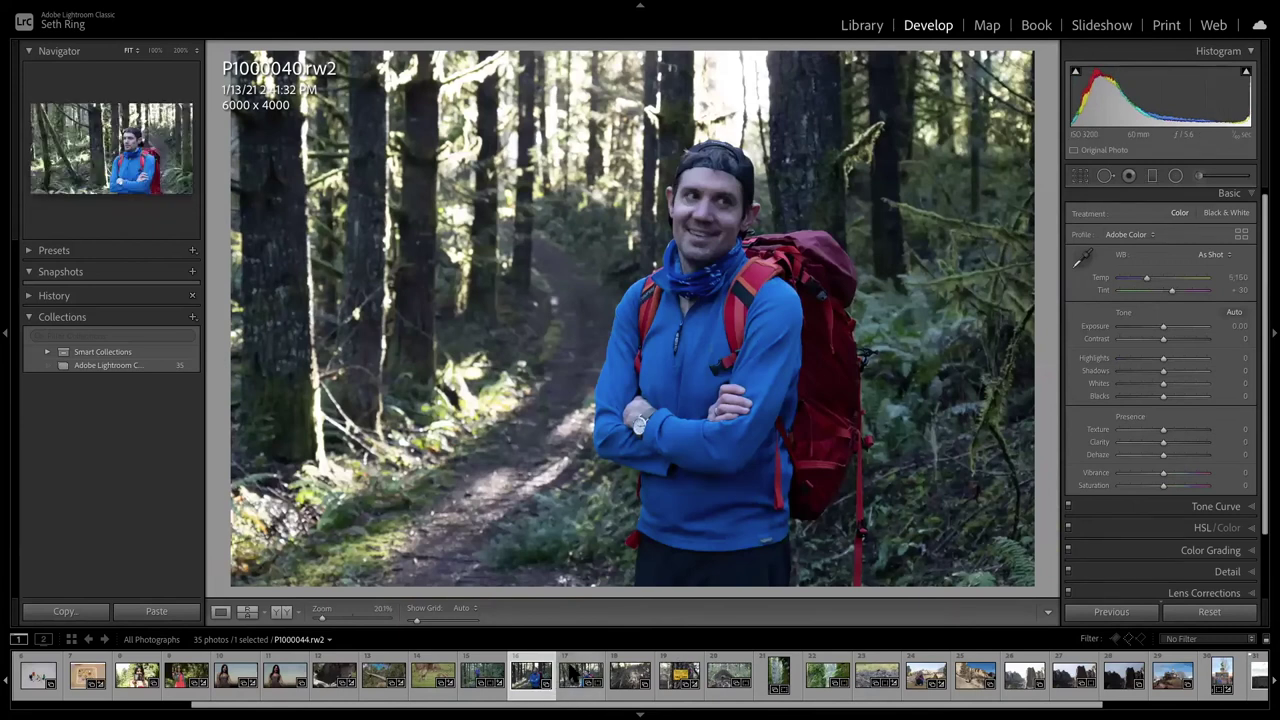
left_click(577, 668)
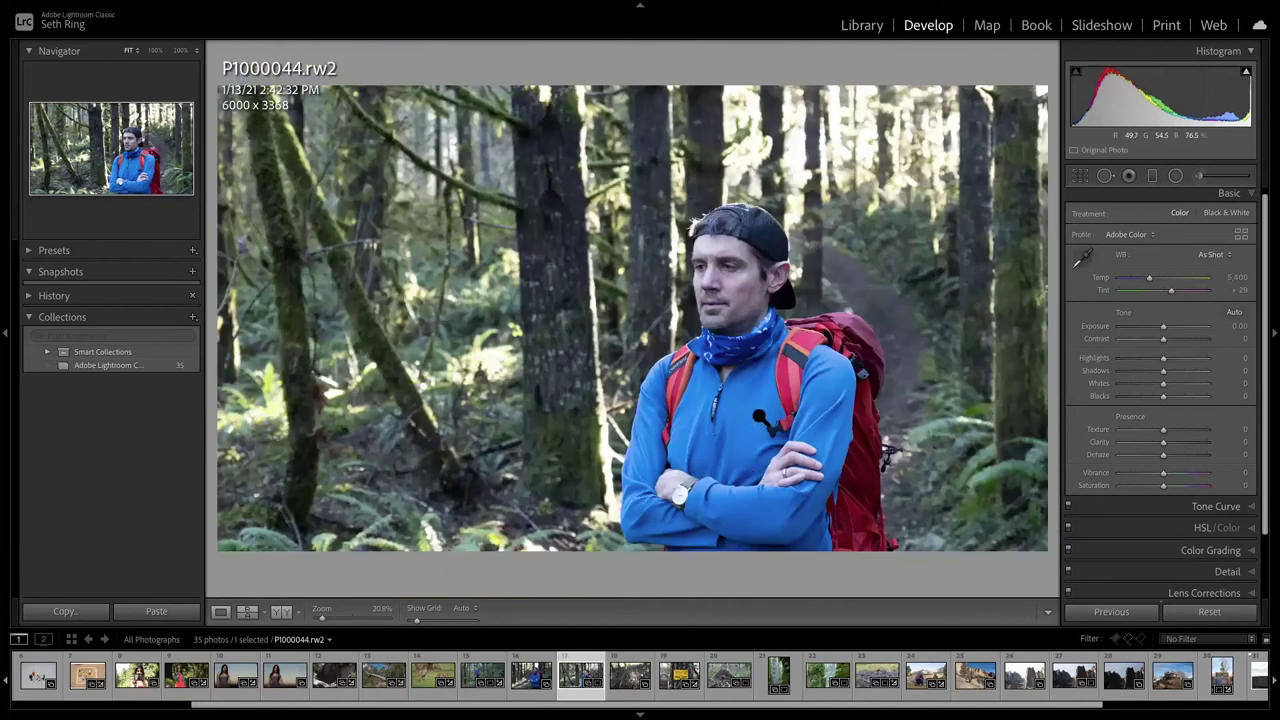
left_click(762, 420)
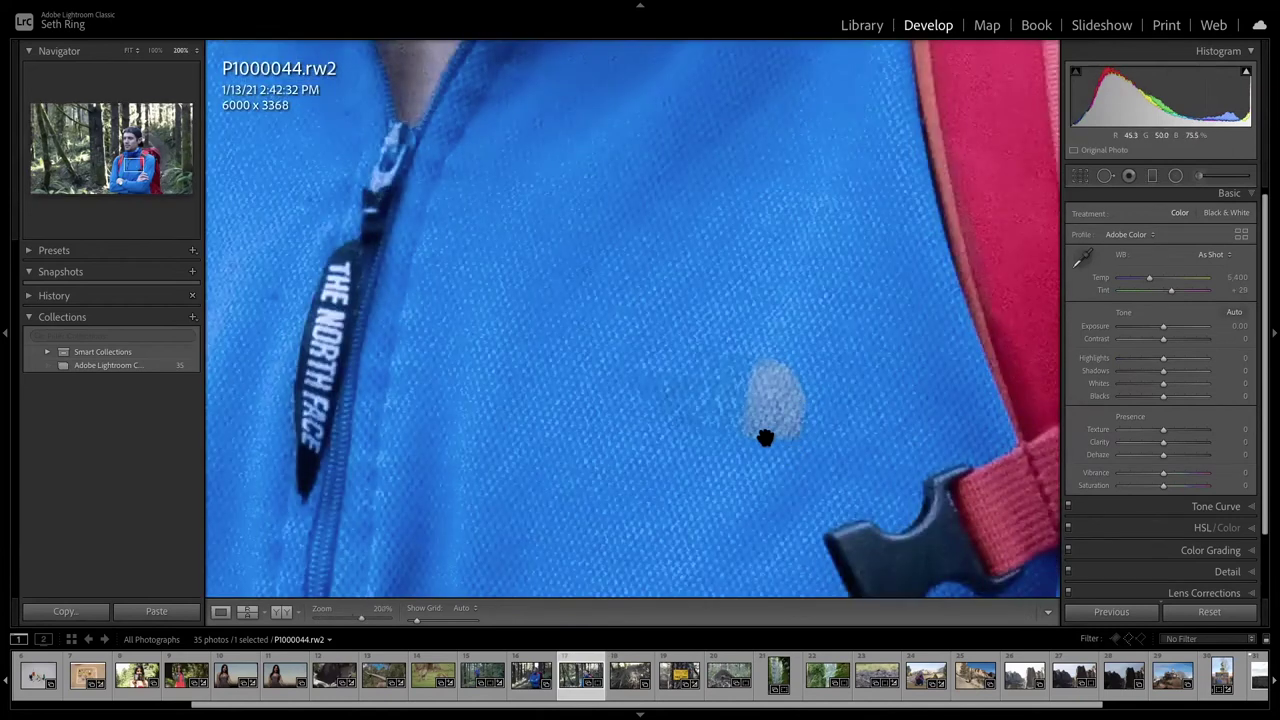
left_click(770, 437)
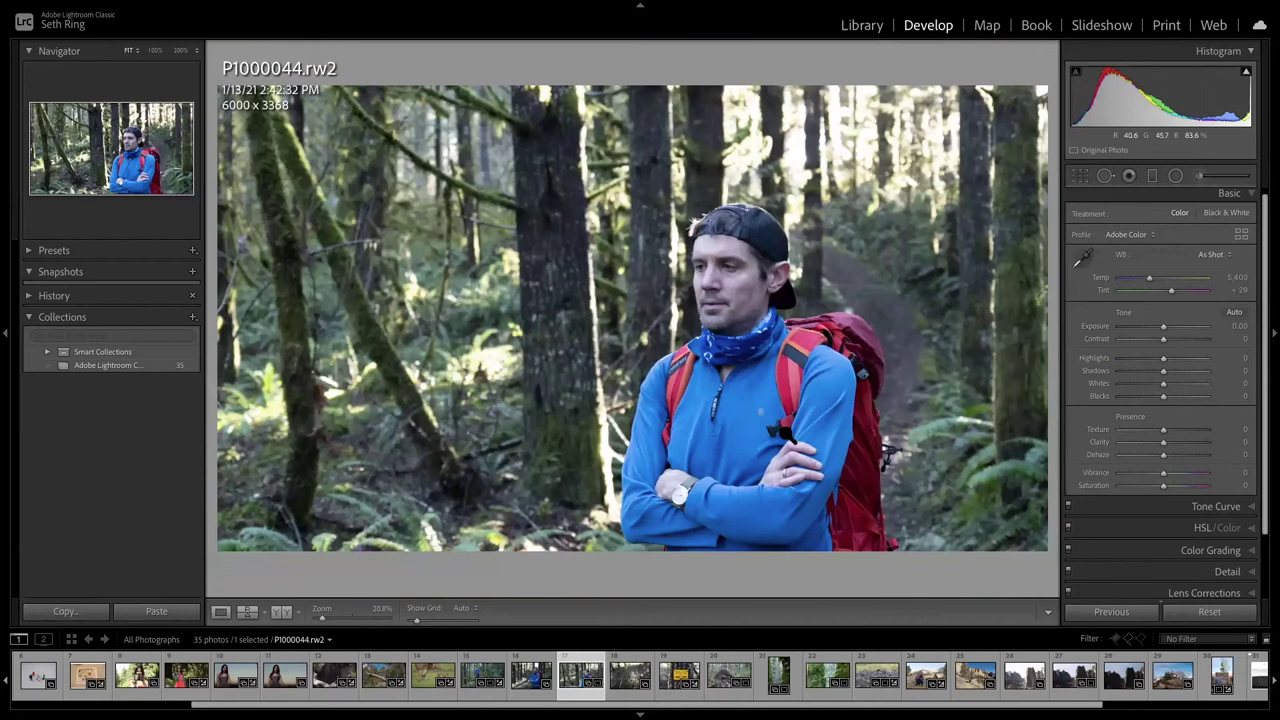
Reset all of the hiker photo's develop settings and examine the jacket mark at higher magnification.
left_click(1210, 611)
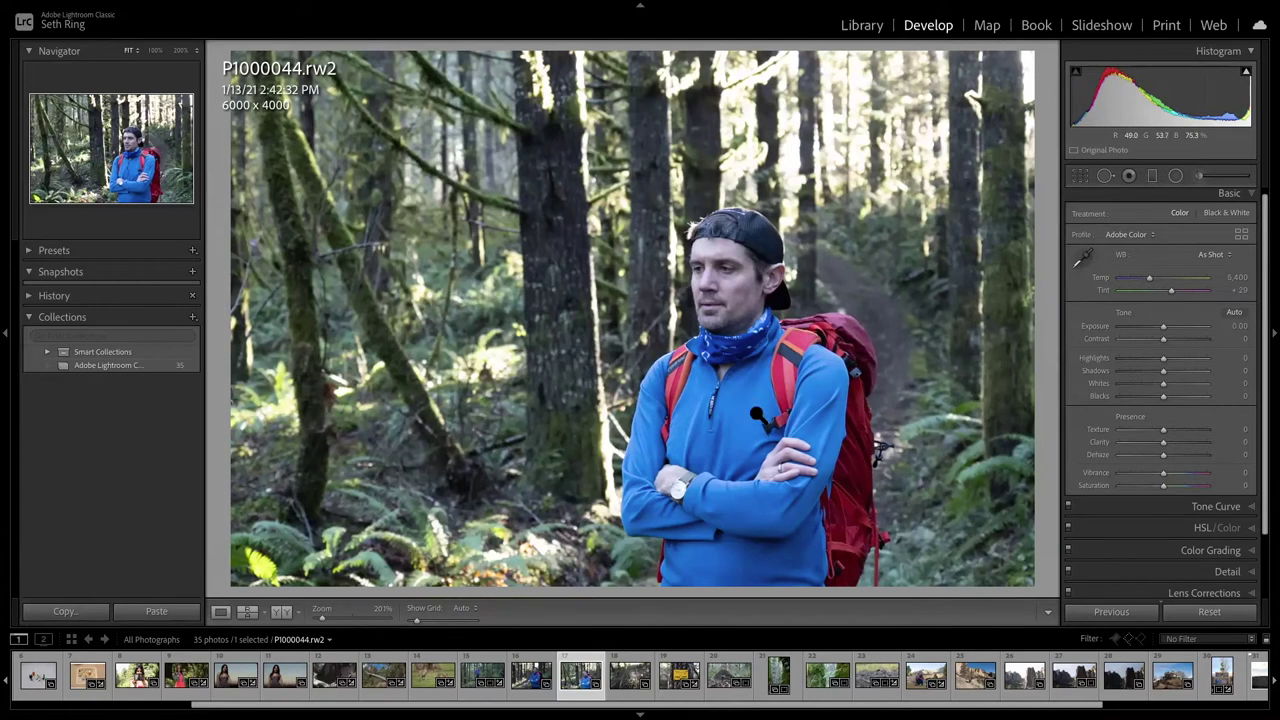
key("ctrl+equal")
key("ctrl+equal")
left_click(757, 412)
key("ctrl+minus")
key("ctrl+minus")
left_click(1107, 176)
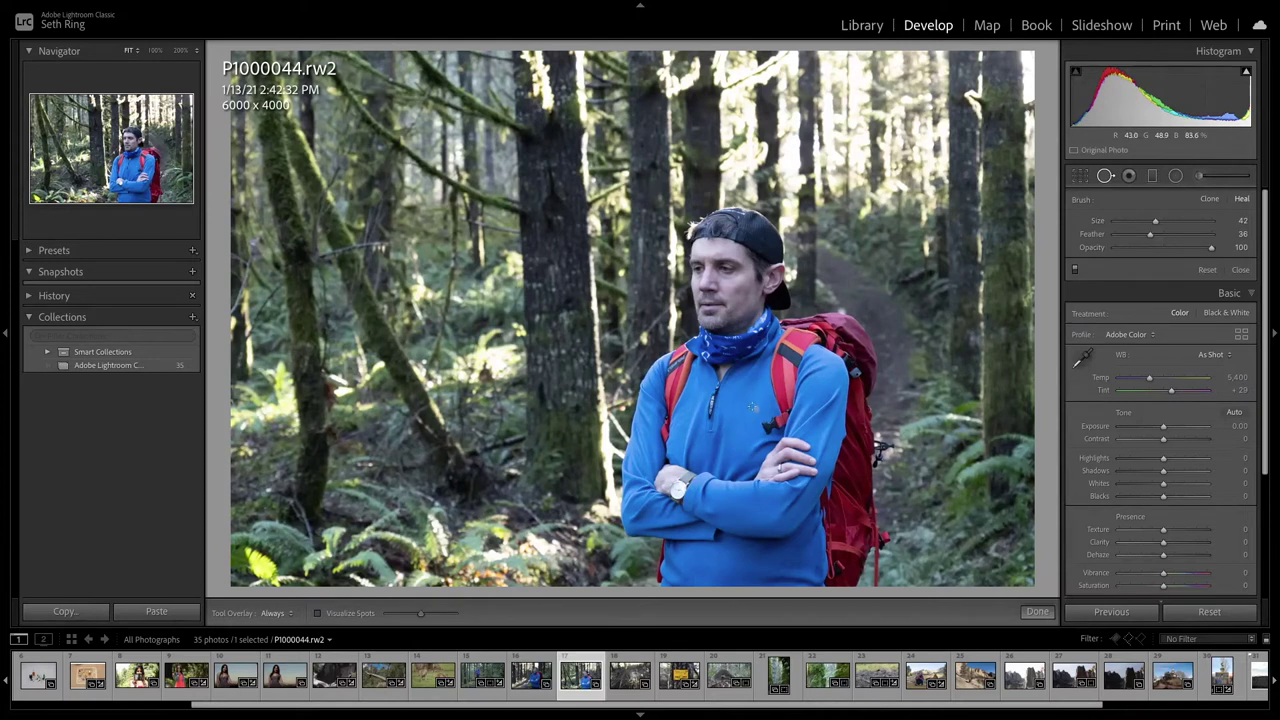
key("z")
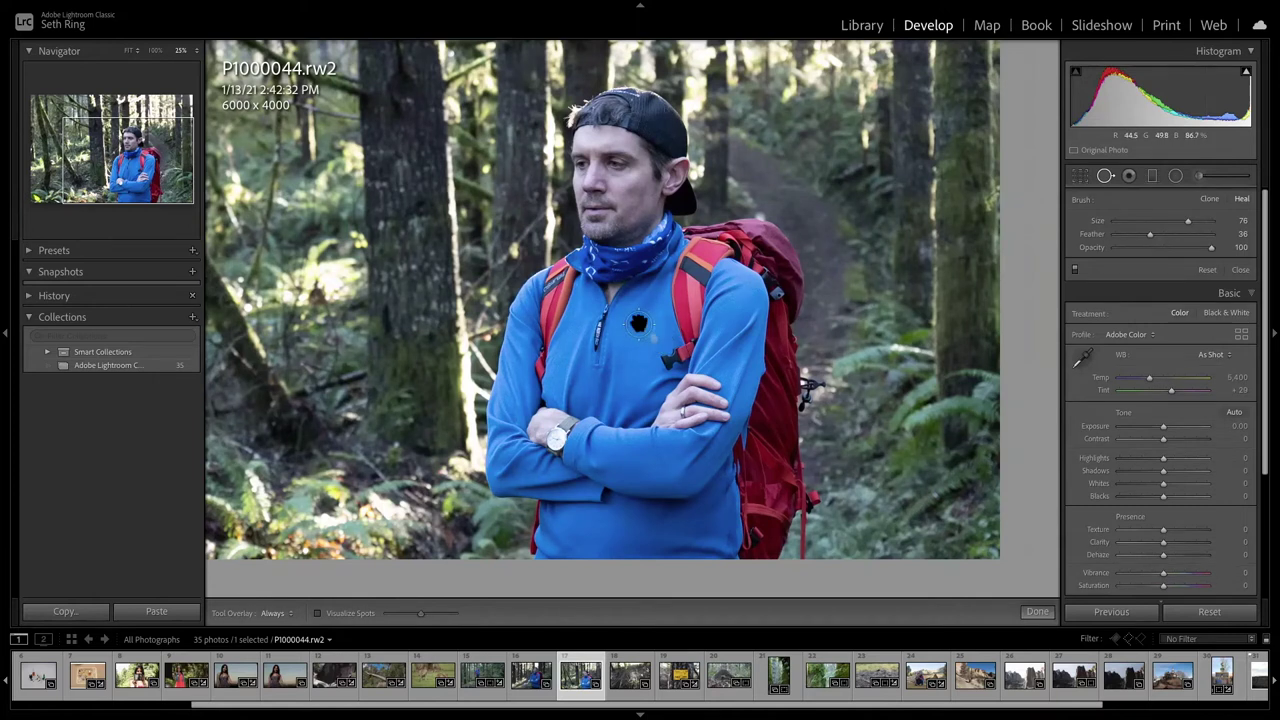
left_click_drag(638, 323, 588, 309)
key("z")
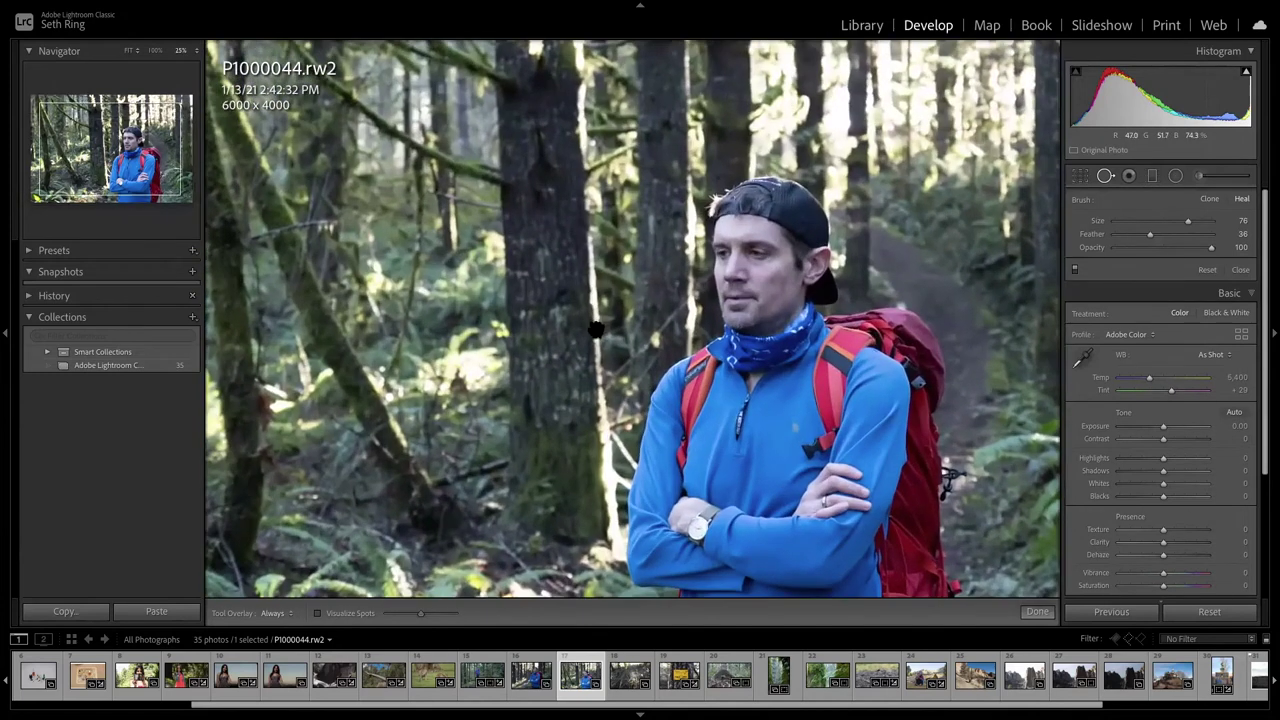
key("z")
key("z")
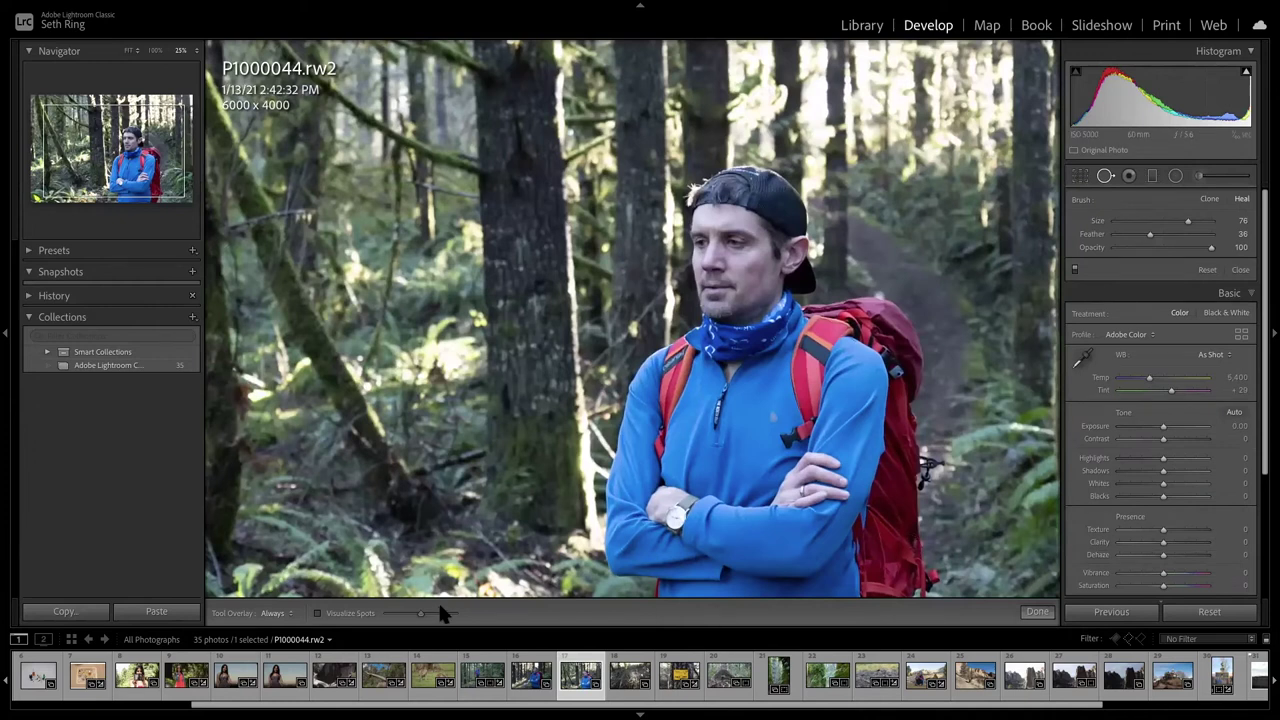
left_click(1046, 614)
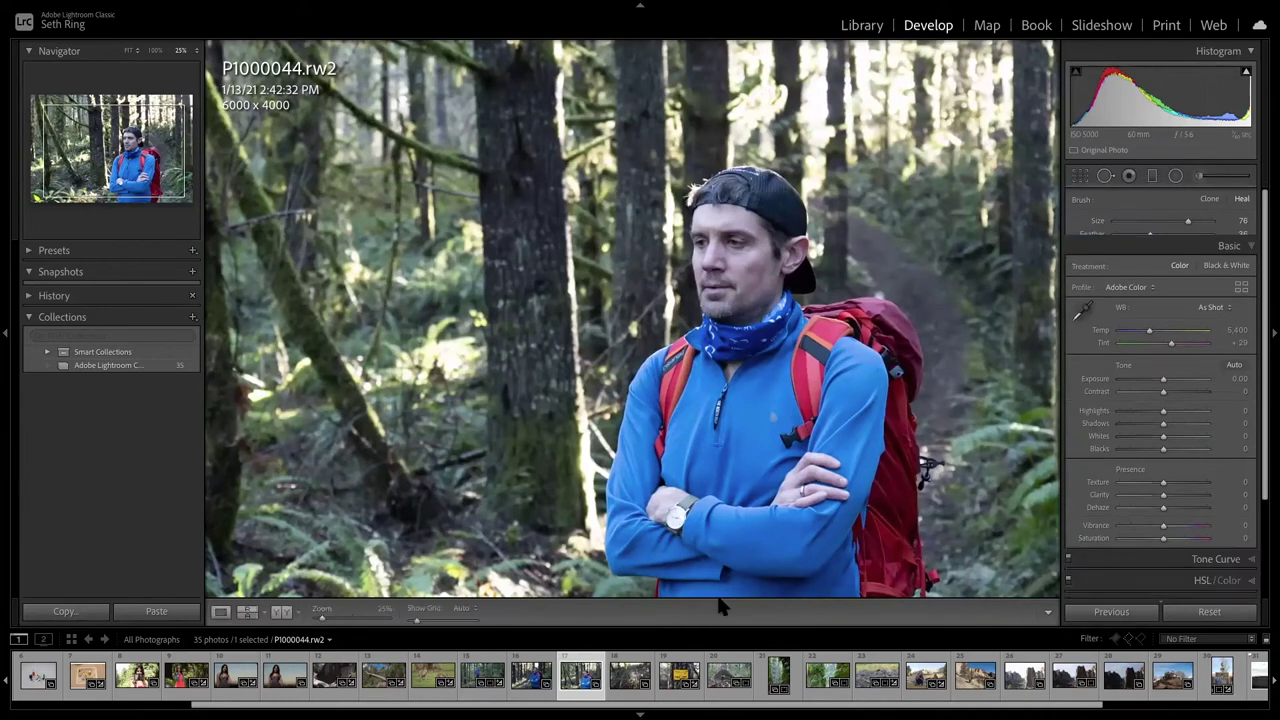
Paint over the gray mark on the jacket's chest with Spot Removal in Heal mode, size 70, feather 36 and opacity 100.
left_click_drag(323, 617, 342, 618)
left_click_drag(620, 497, 862, 361)
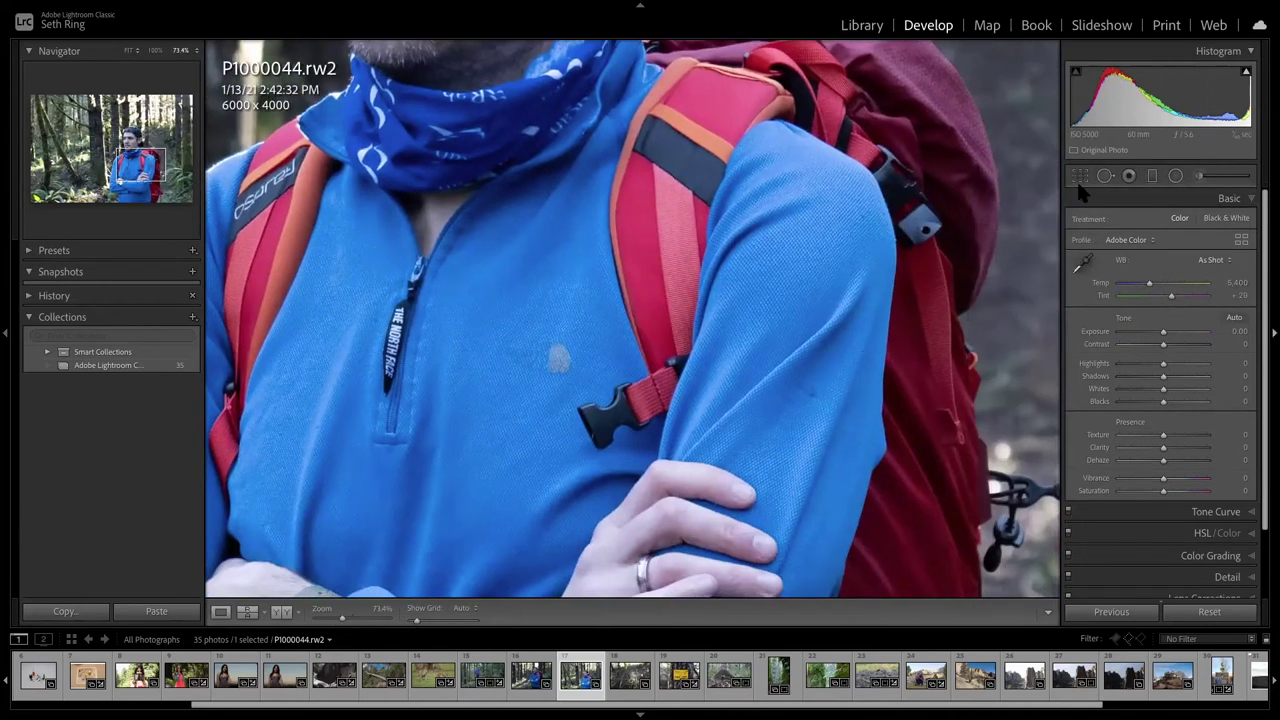
left_click(1105, 175)
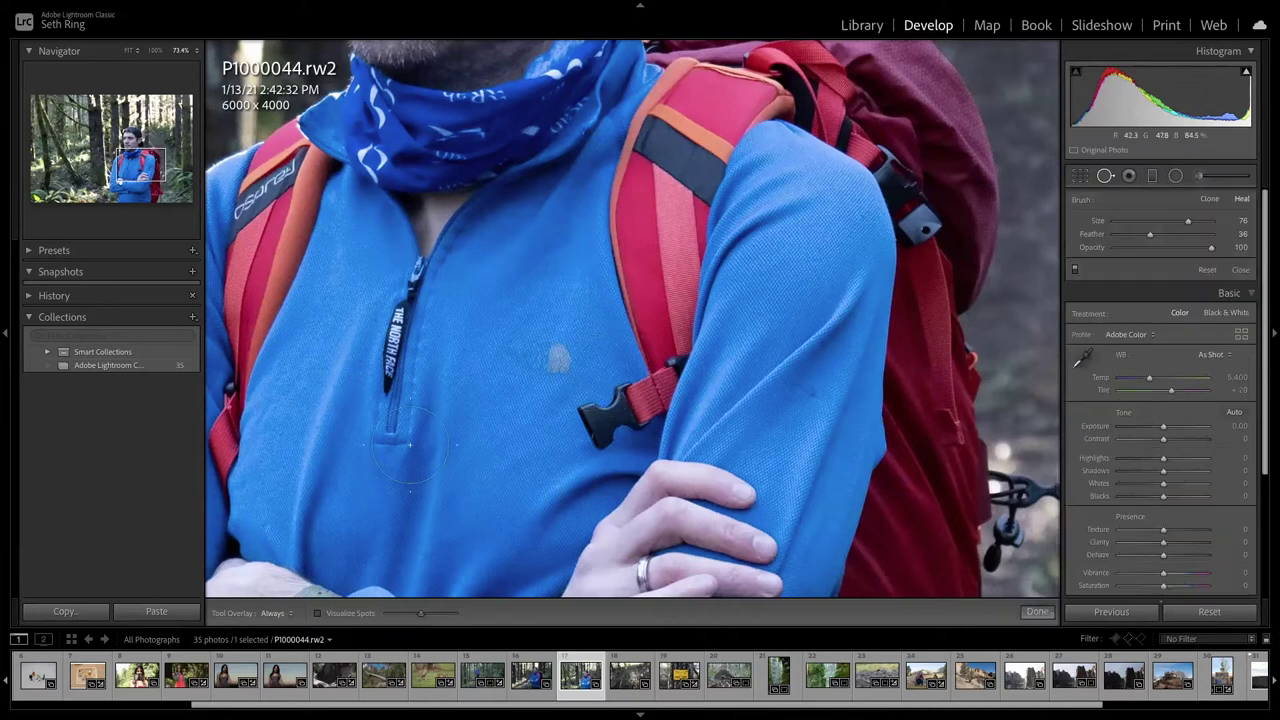
scroll(540, 370, "up", 5)
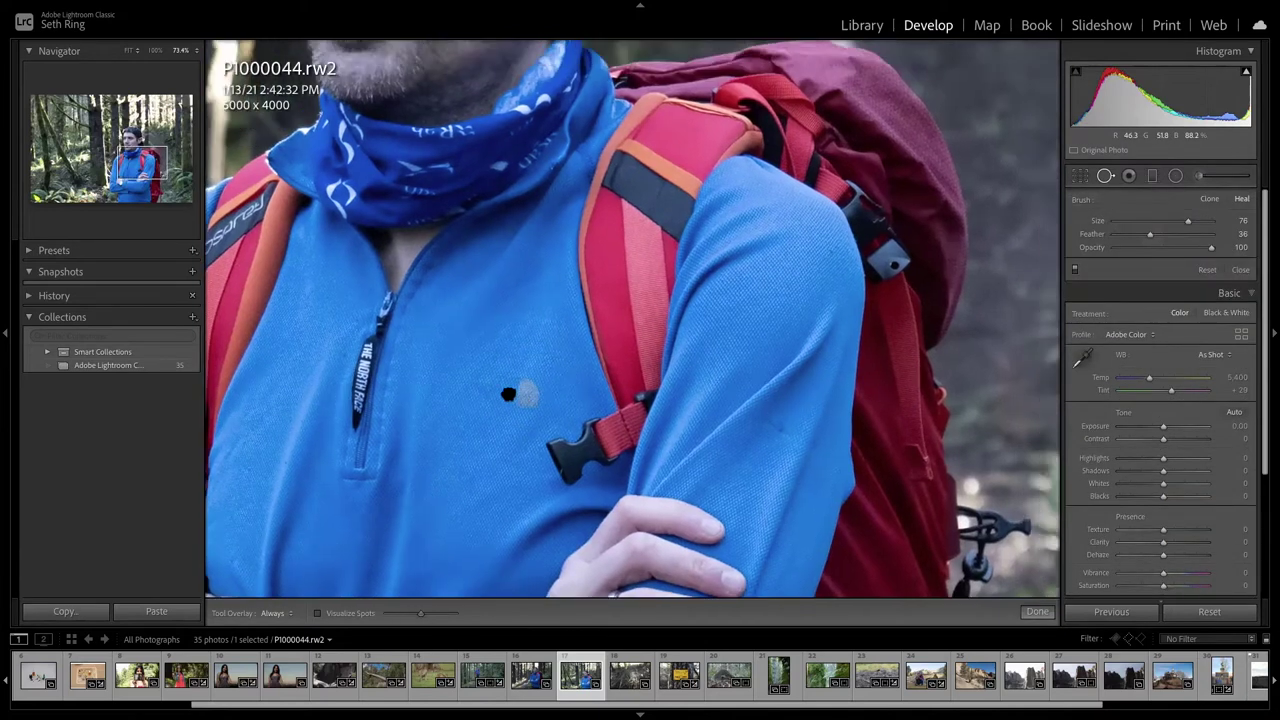
scroll(675, 513, "down", 5)
scroll(531, 349, "up", 3)
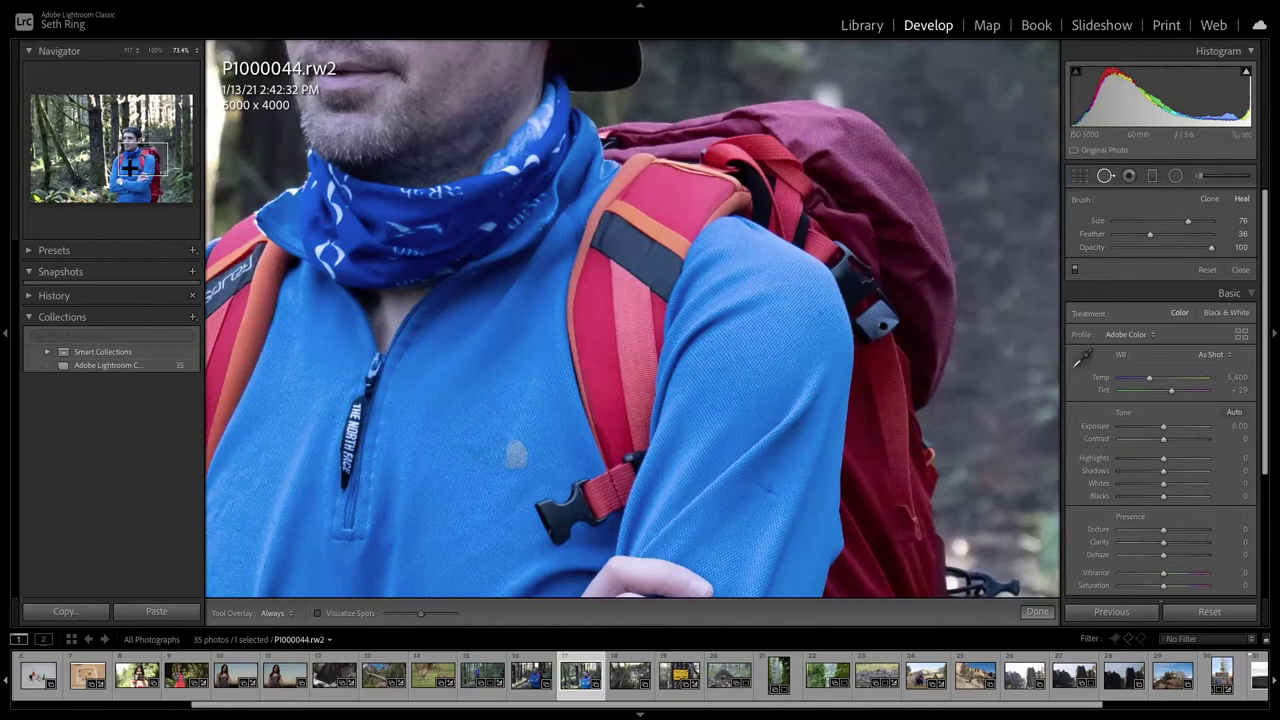
mouse_move(143, 167)
left_mouse_down()
mouse_move(130, 136)
mouse_move(148, 158)
mouse_move(140, 167)
left_mouse_up()
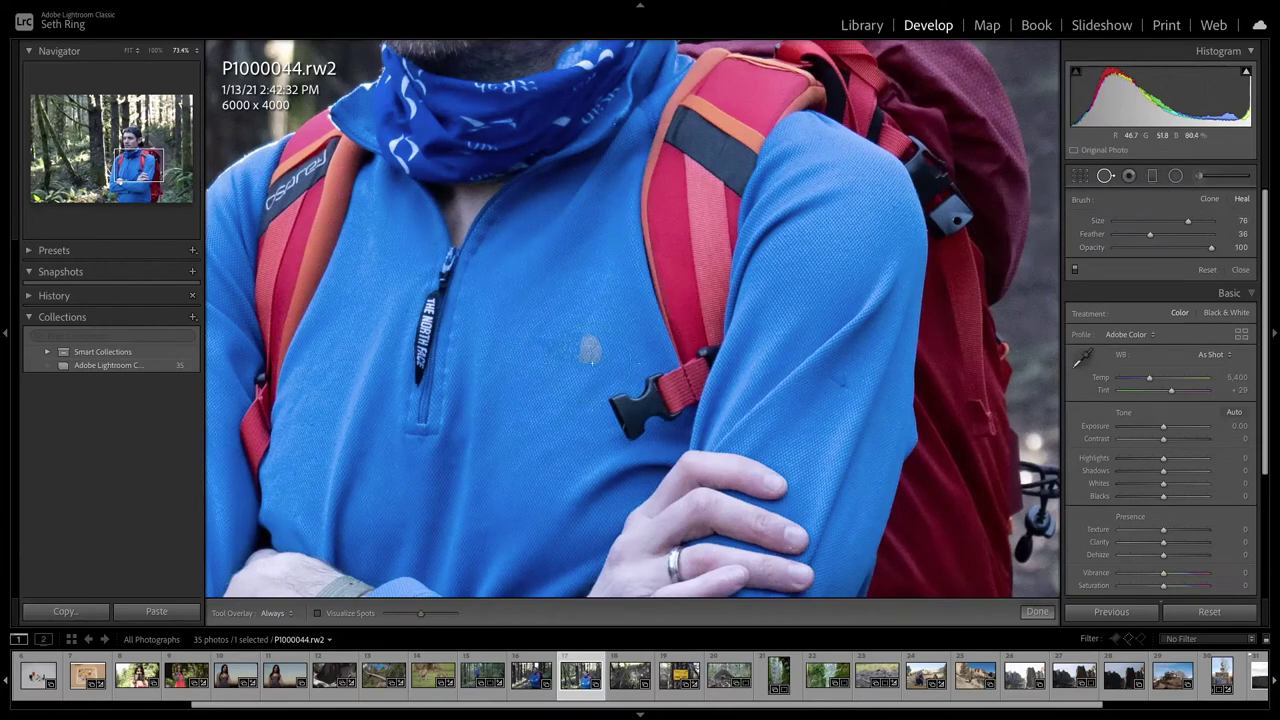
left_click_drag(1187, 221, 1174, 224)
scroll(680, 240, "up", 3)
scroll(573, 328, "down", 1)
left_click_drag(1148, 235, 1149, 236)
left_click_drag(591, 350, 528, 343)
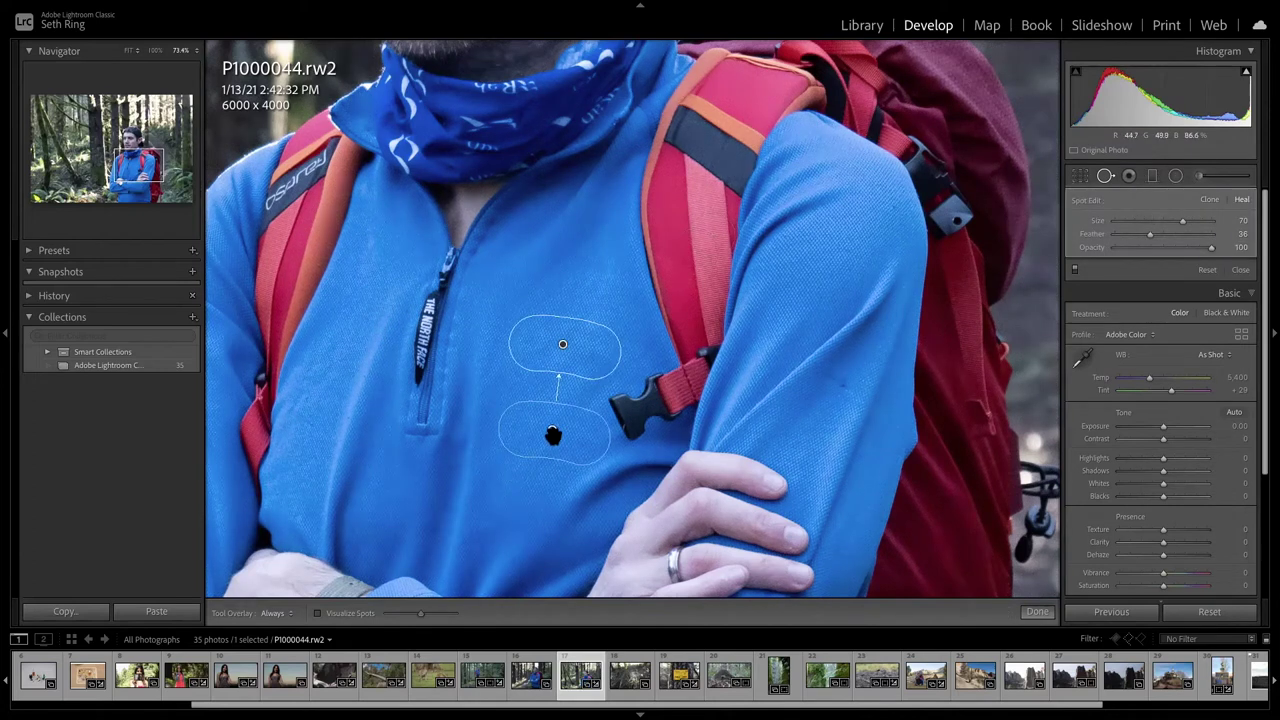
Shift the heal's source area slightly lower on the jacket, deselect the spot edit and select it again.
mouse_move(543, 429)
left_mouse_down()
mouse_move(460, 383)
mouse_move(394, 380)
mouse_move(415, 352)
mouse_move(500, 449)
mouse_move(543, 442)
left_mouse_up()
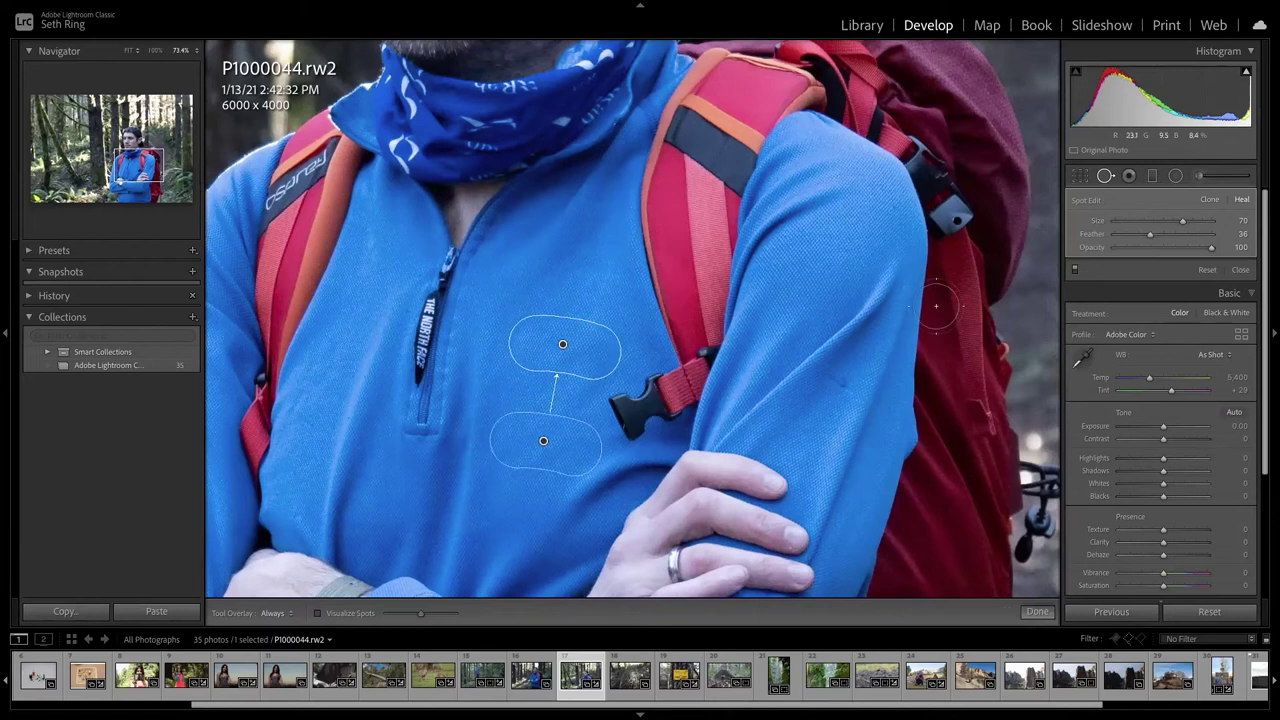
key("Return")
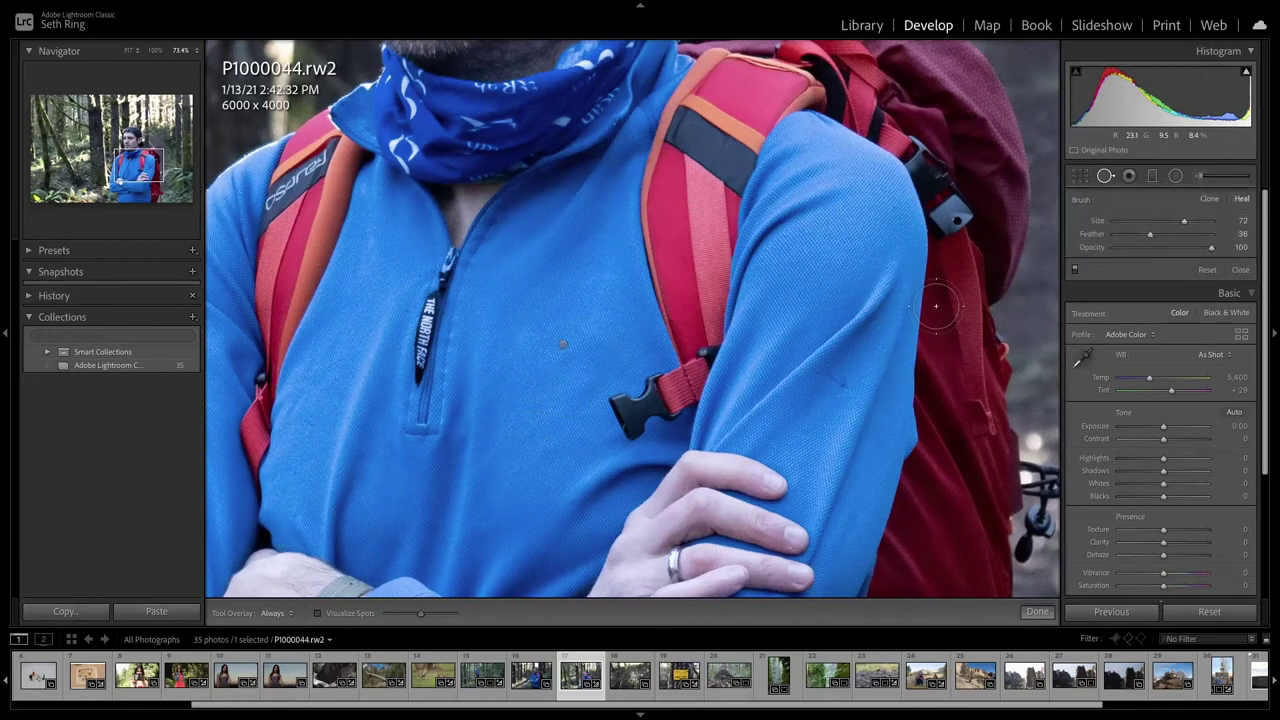
left_click_drag(534, 346, 563, 346)
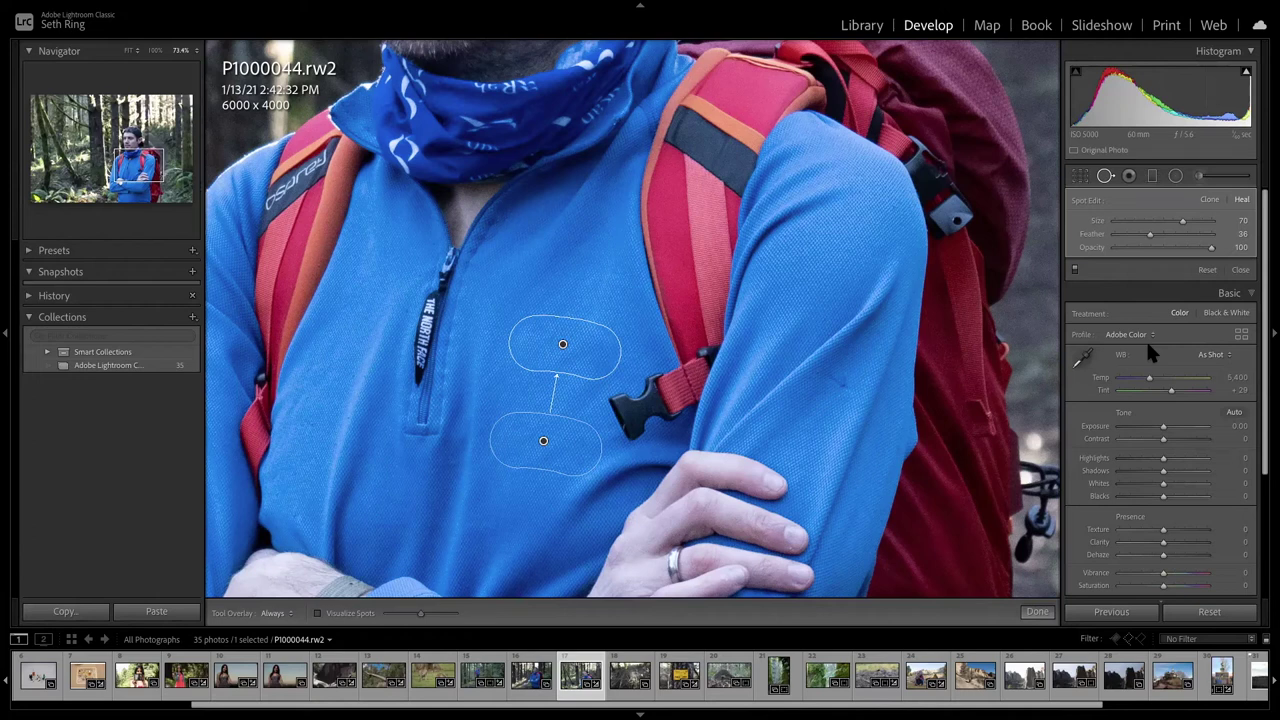
Browse the filmstrip and open the river landscape photo P1000162.rw2.
scroll(772, 686, "up", 5)
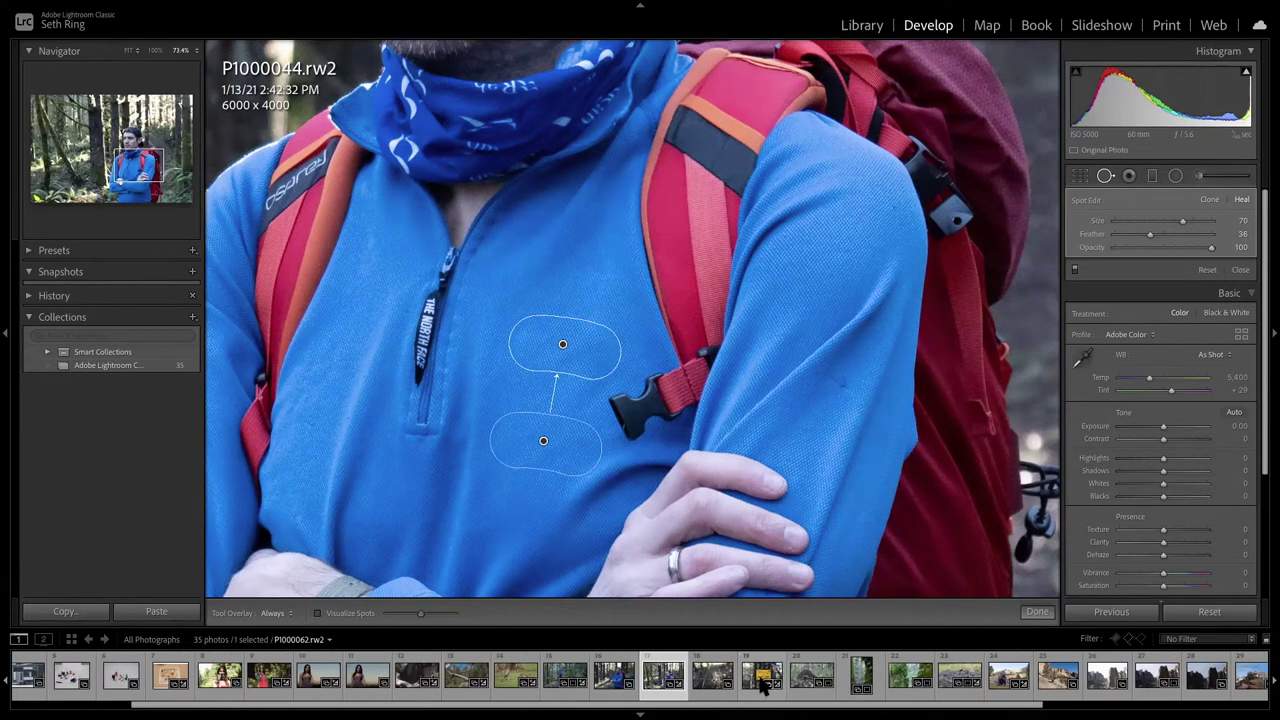
scroll(672, 680, "down", 10)
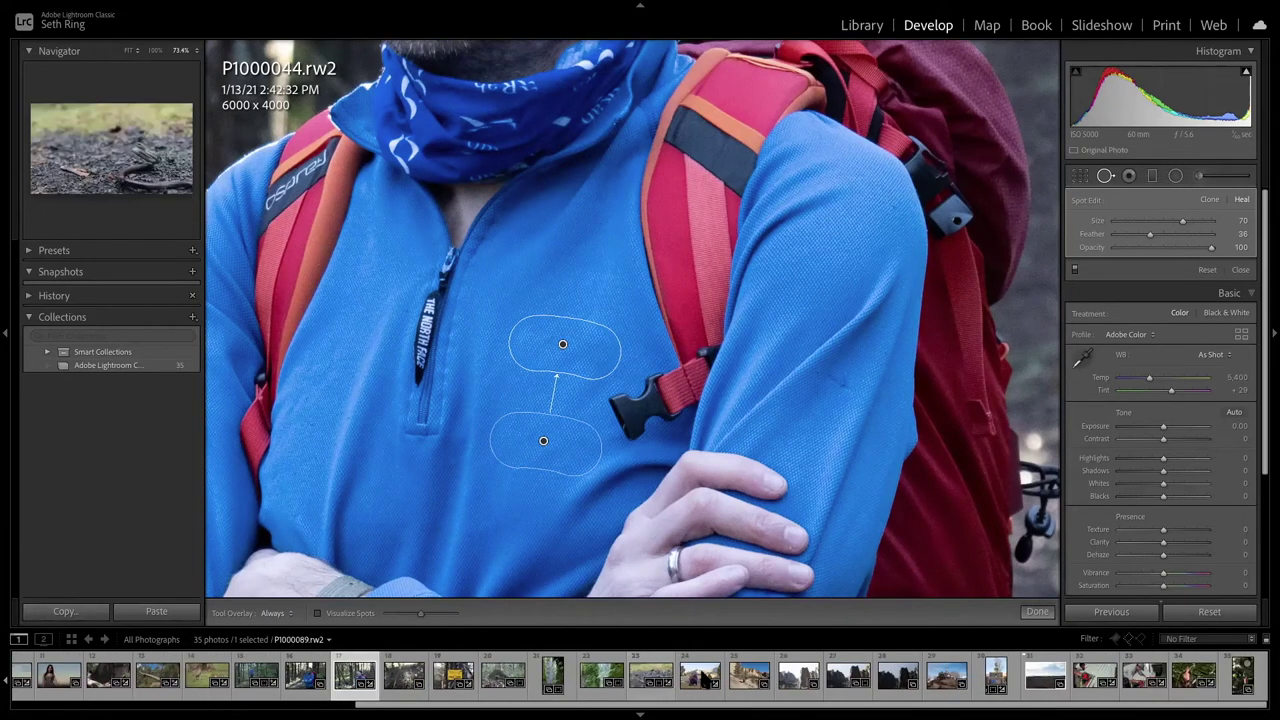
left_click(749, 676)
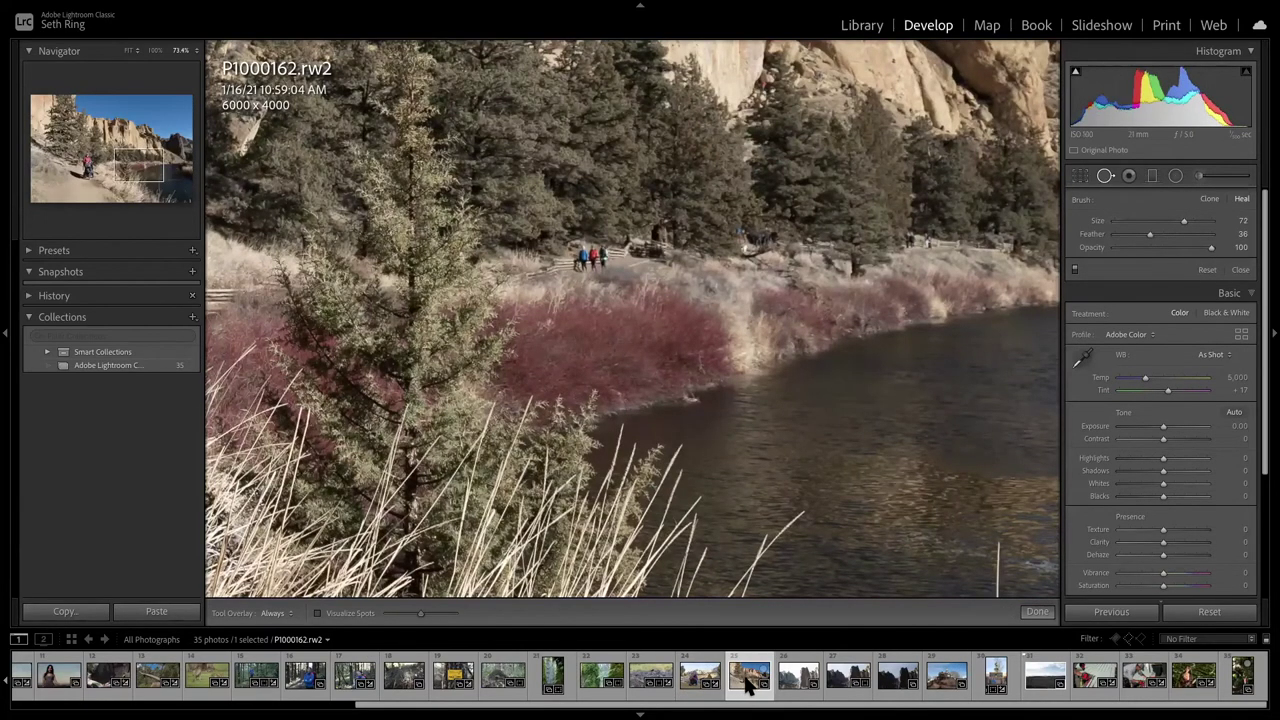
Try healing a spot on the dark river water and leave Spot Removal to see the whole photo.
left_click(784, 476)
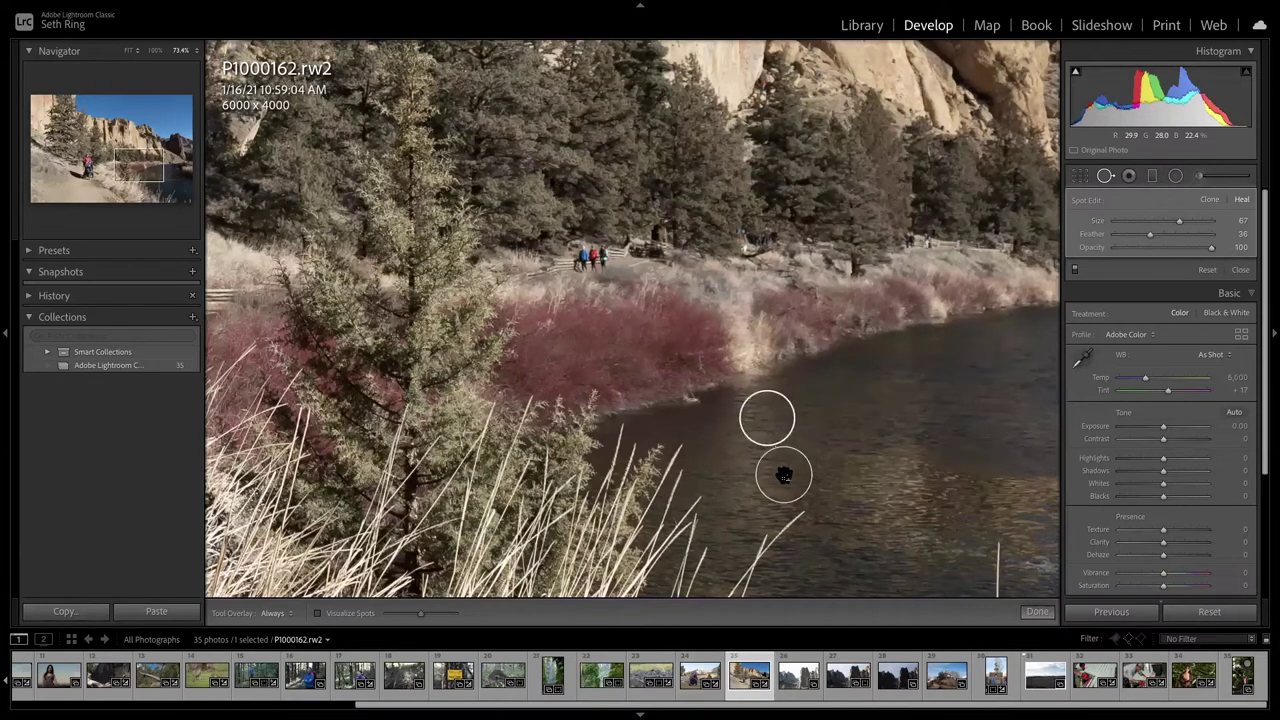
key("ctrl+z")
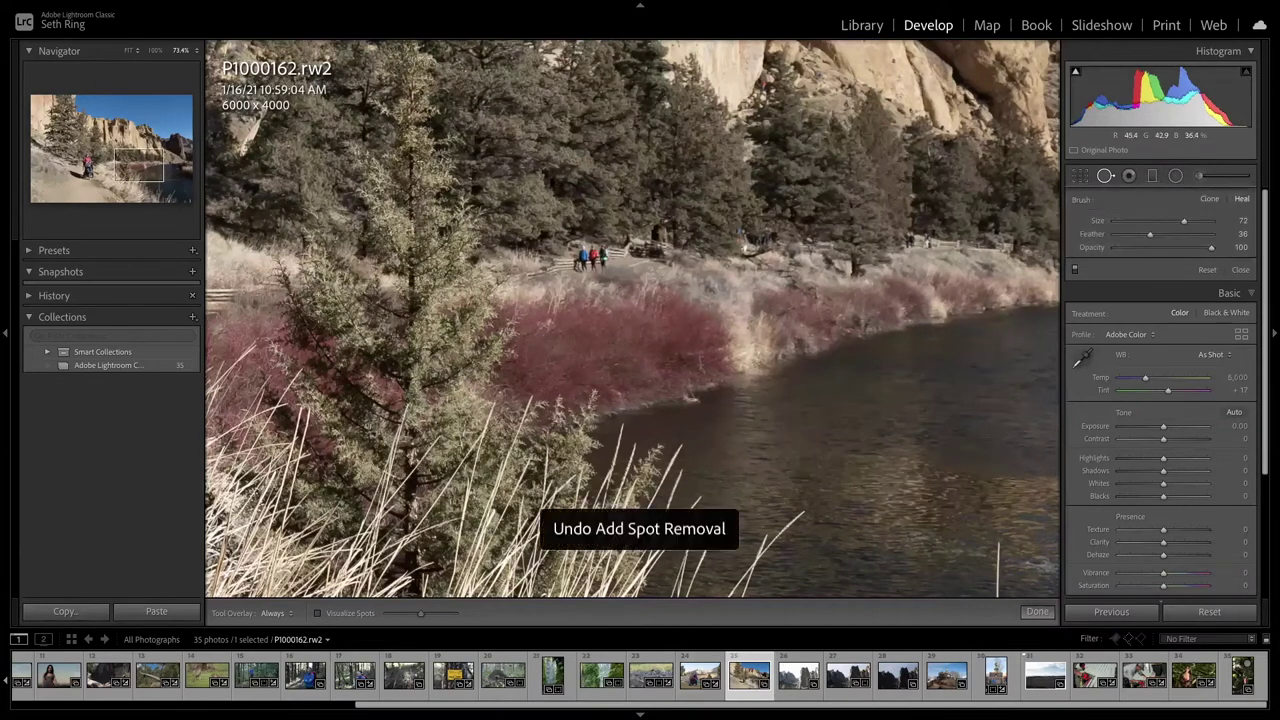
left_click(1105, 176)
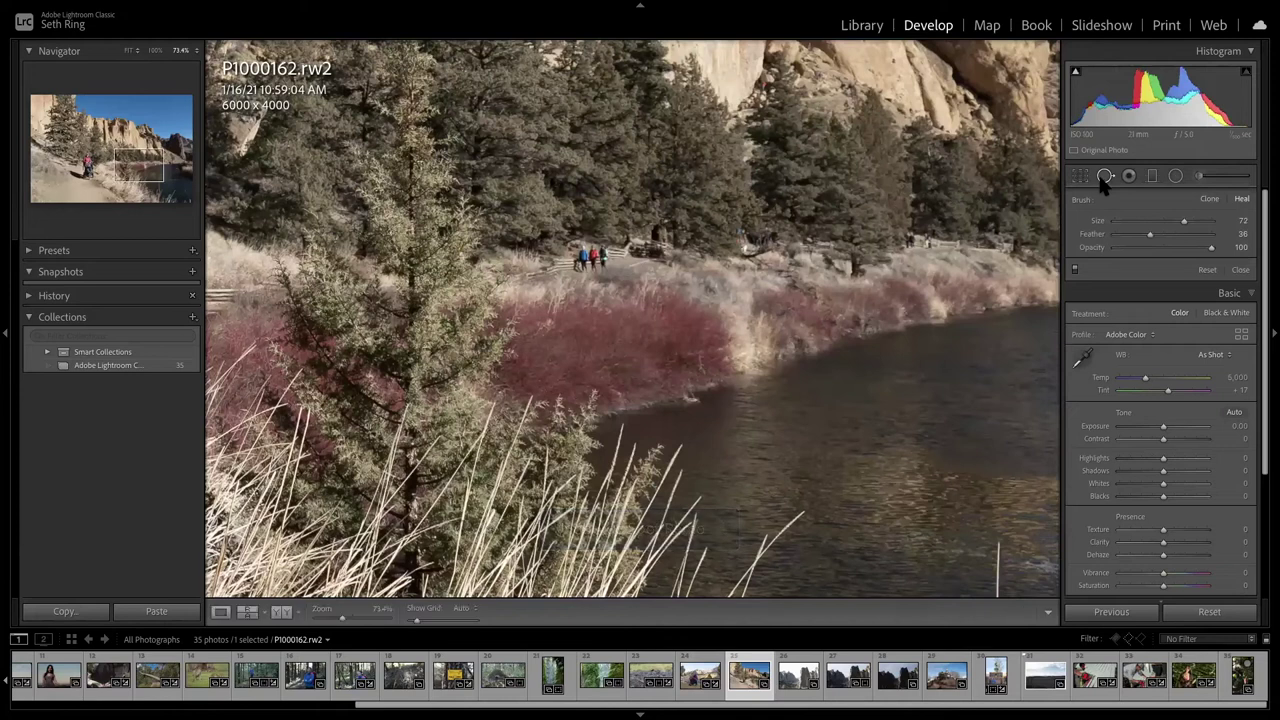
left_click(710, 522)
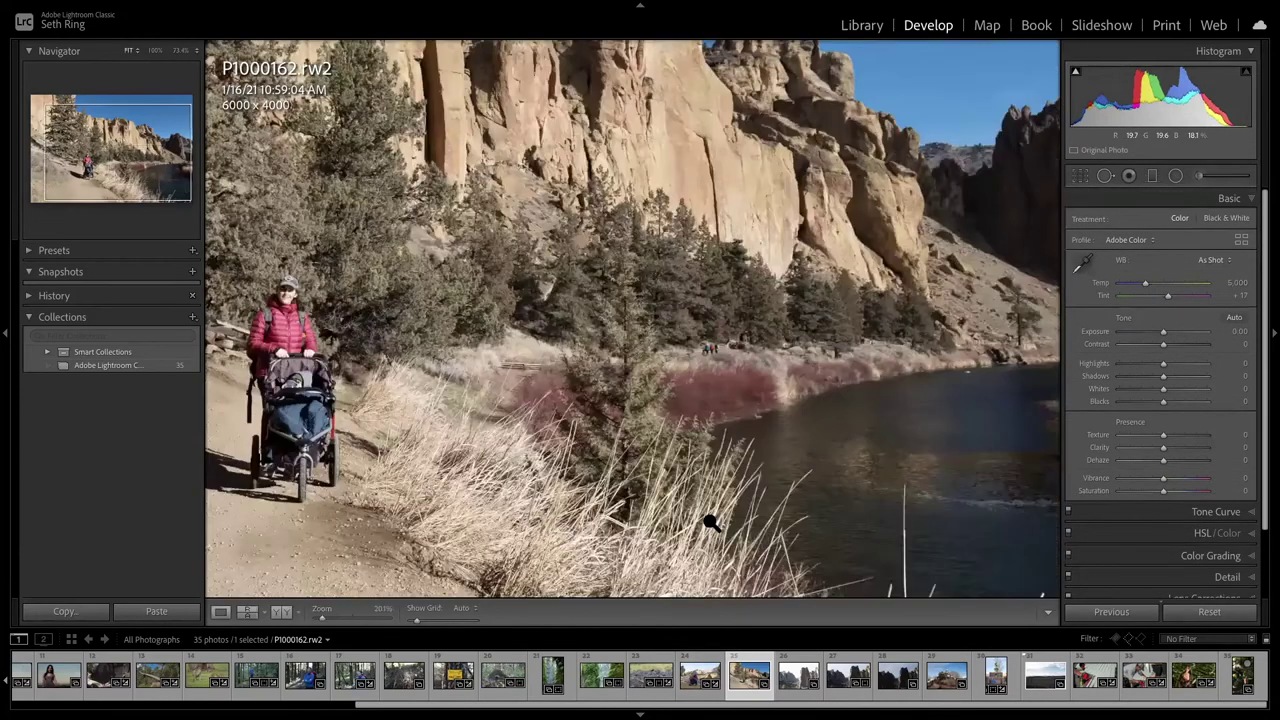
Look through the photos in the Library grid and reopen the river landscape P1000162.rw2 in Develop.
mouse_move(928, 688)
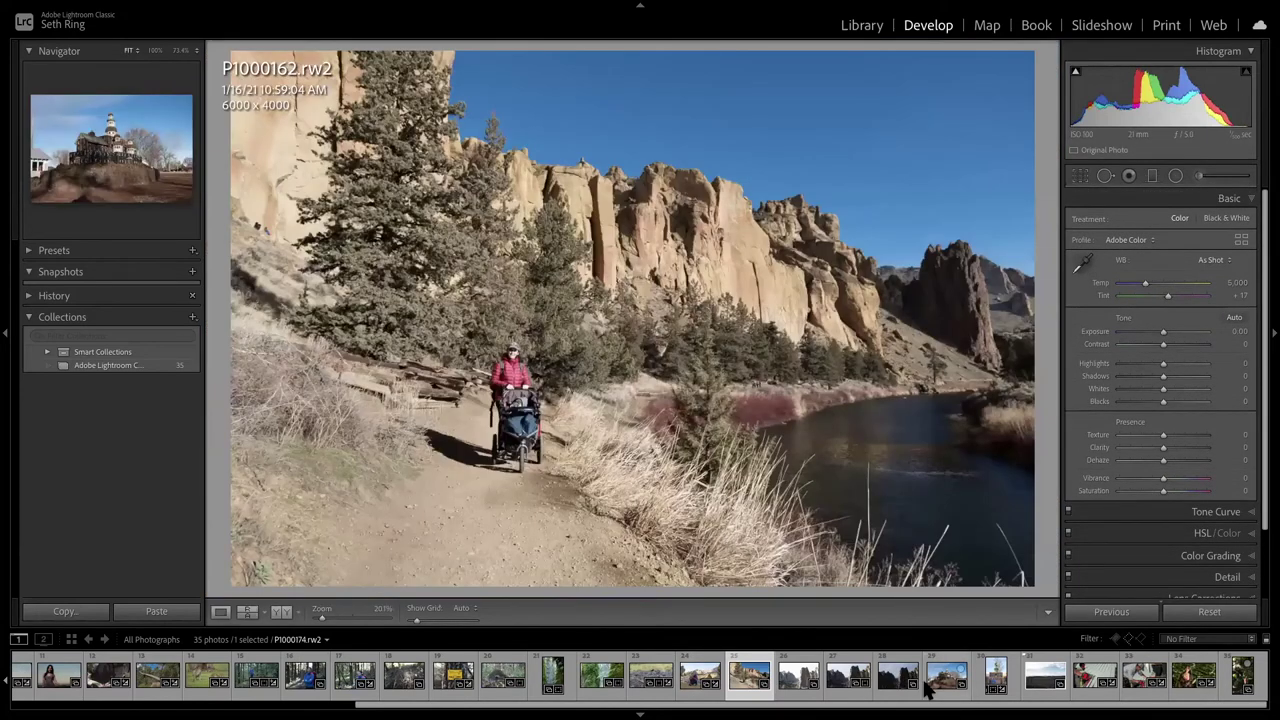
key("g")
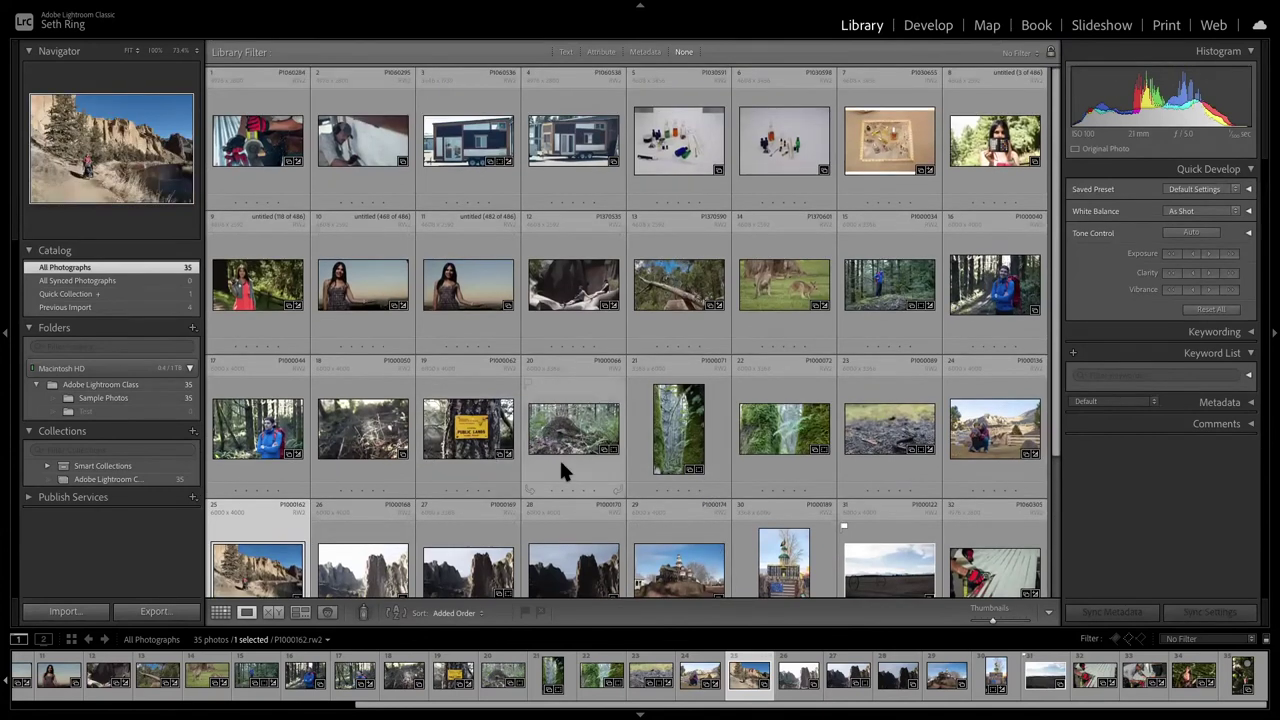
scroll(562, 468, "down", 3)
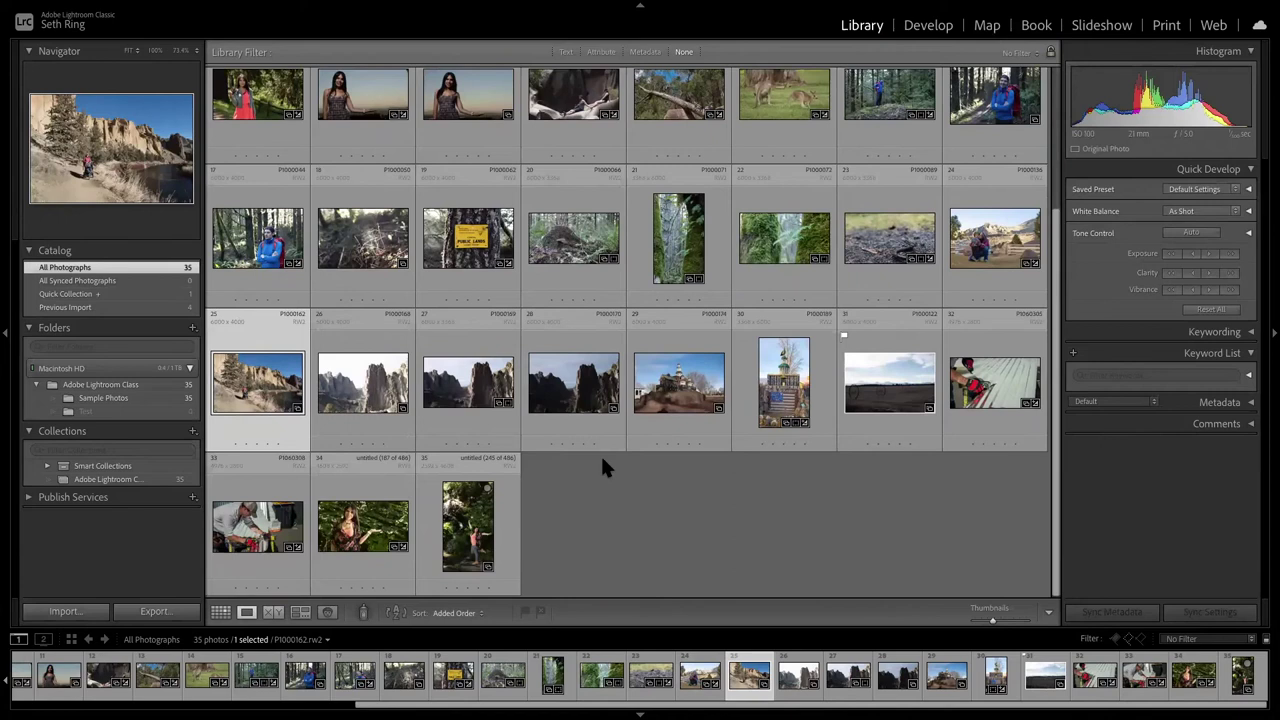
scroll(600, 460, "up", 1)
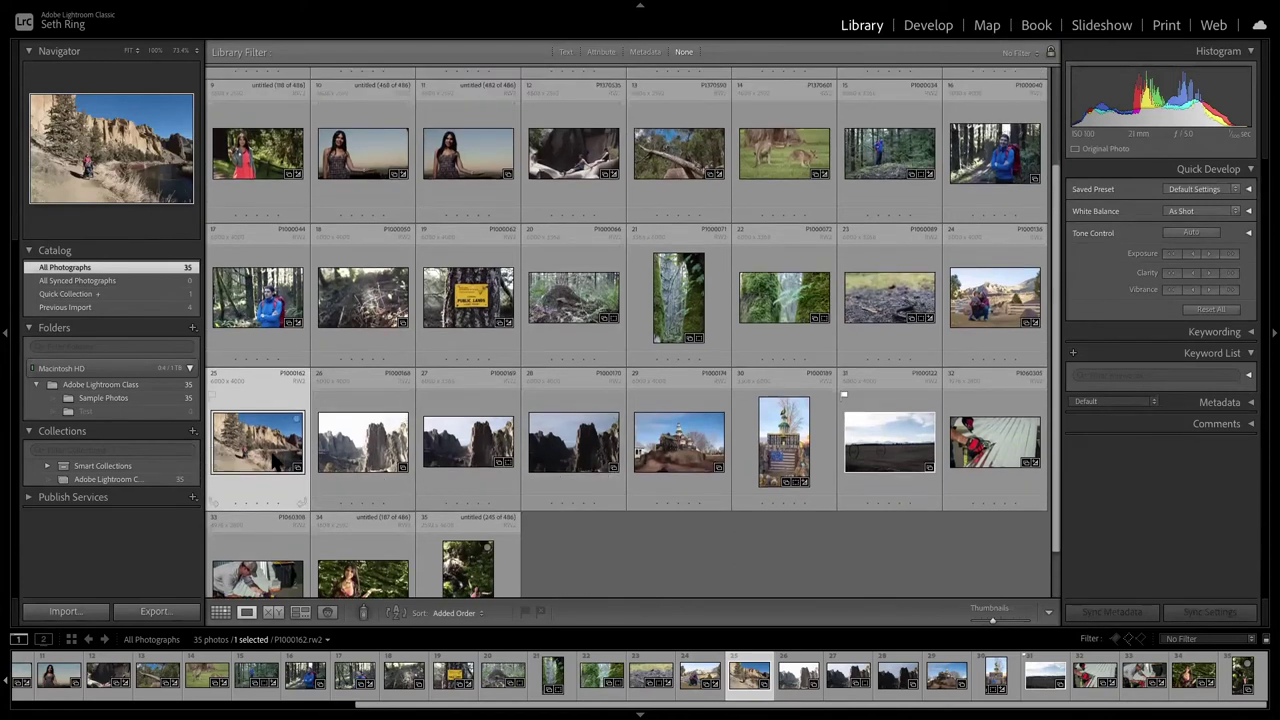
double_click(272, 462)
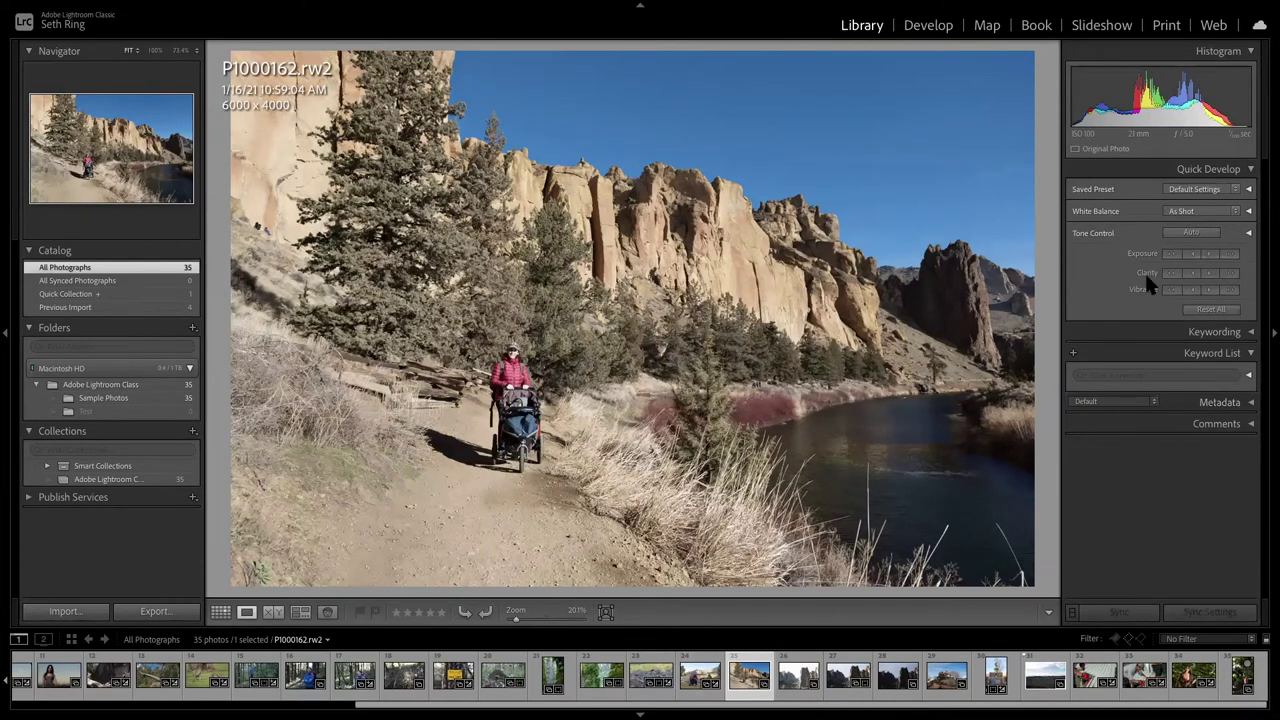
left_click(928, 25)
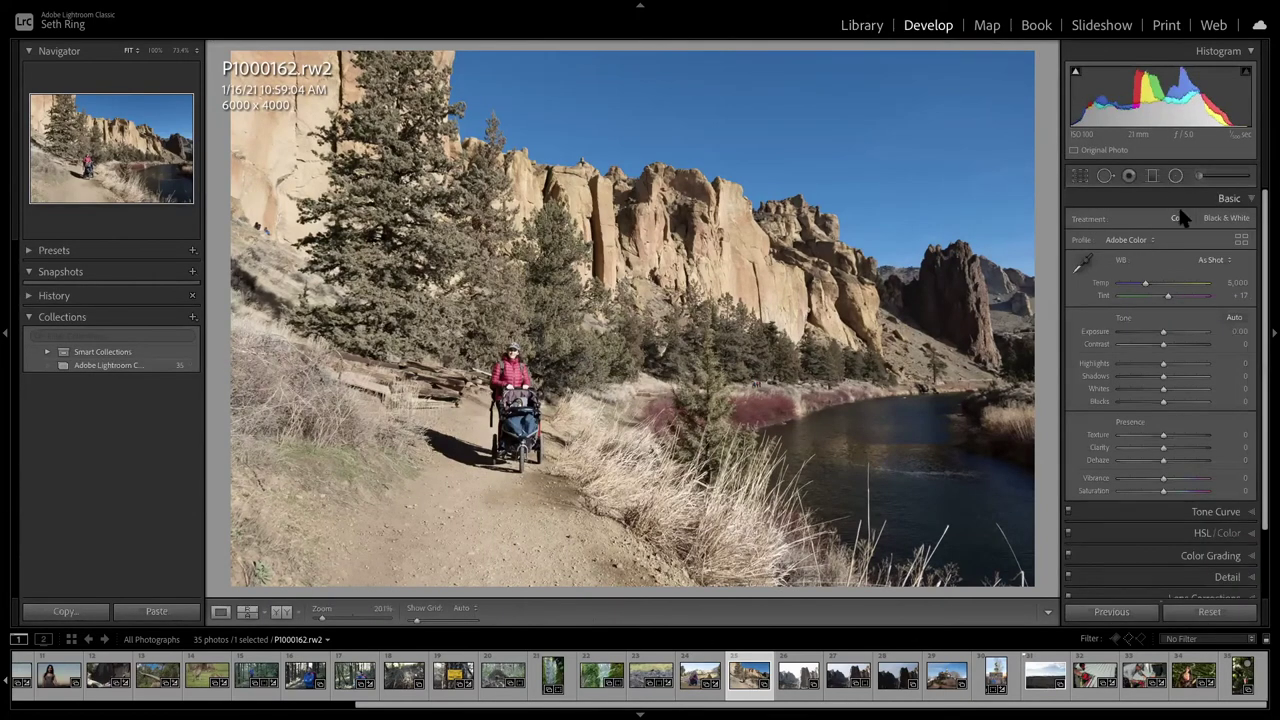
Heal over the stroller with Spot Removal at size 76, feather 36 and opacity 100, sampling from the dirt path in the foreground.
left_click(1105, 176)
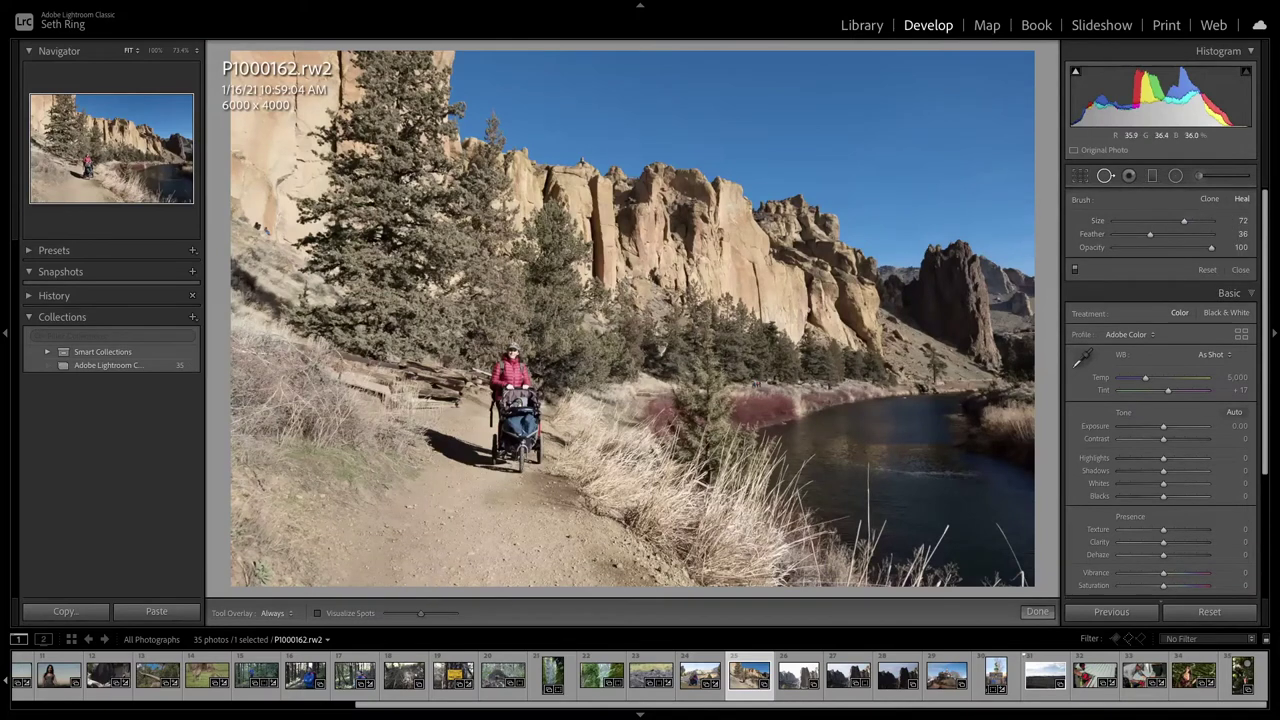
scroll(519, 462, "down", 2)
mouse_move(518, 462)
left_mouse_down()
mouse_move(512, 426)
mouse_move(505, 435)
mouse_move(535, 440)
mouse_move(526, 464)
mouse_move(489, 450)
left_mouse_up()
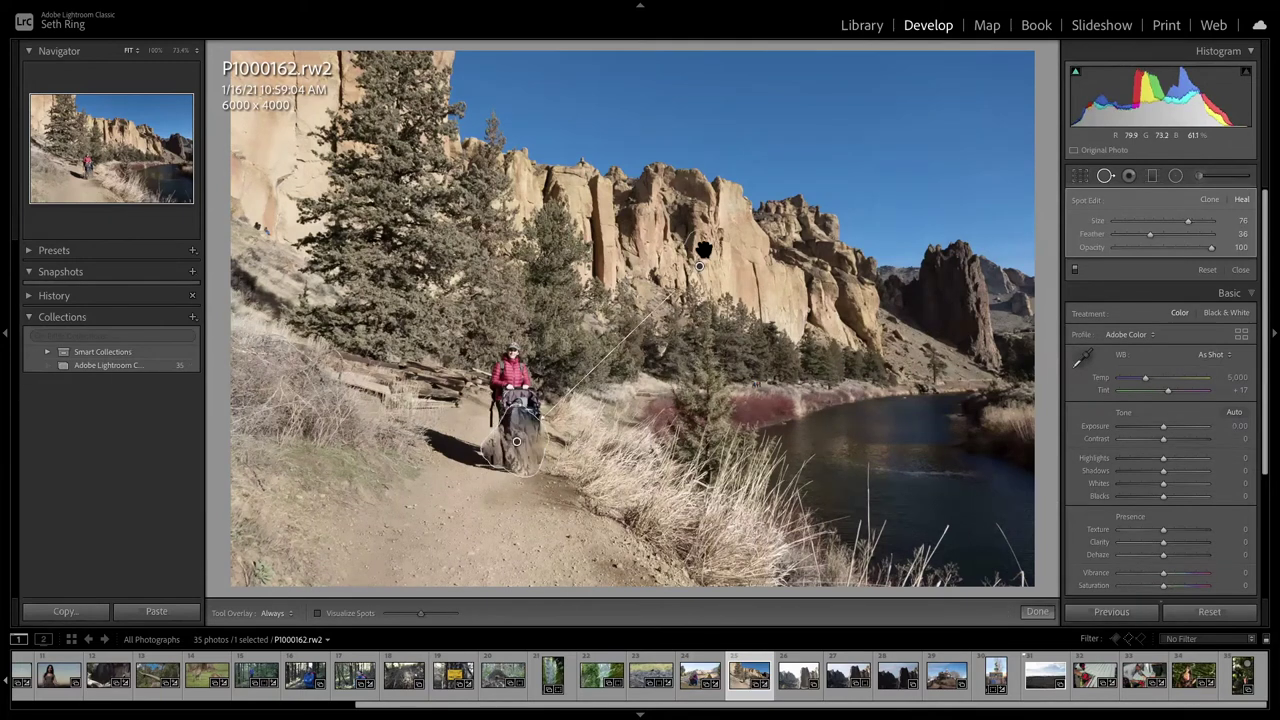
mouse_move(708, 254)
left_mouse_down()
mouse_move(551, 463)
mouse_move(480, 505)
left_mouse_up()
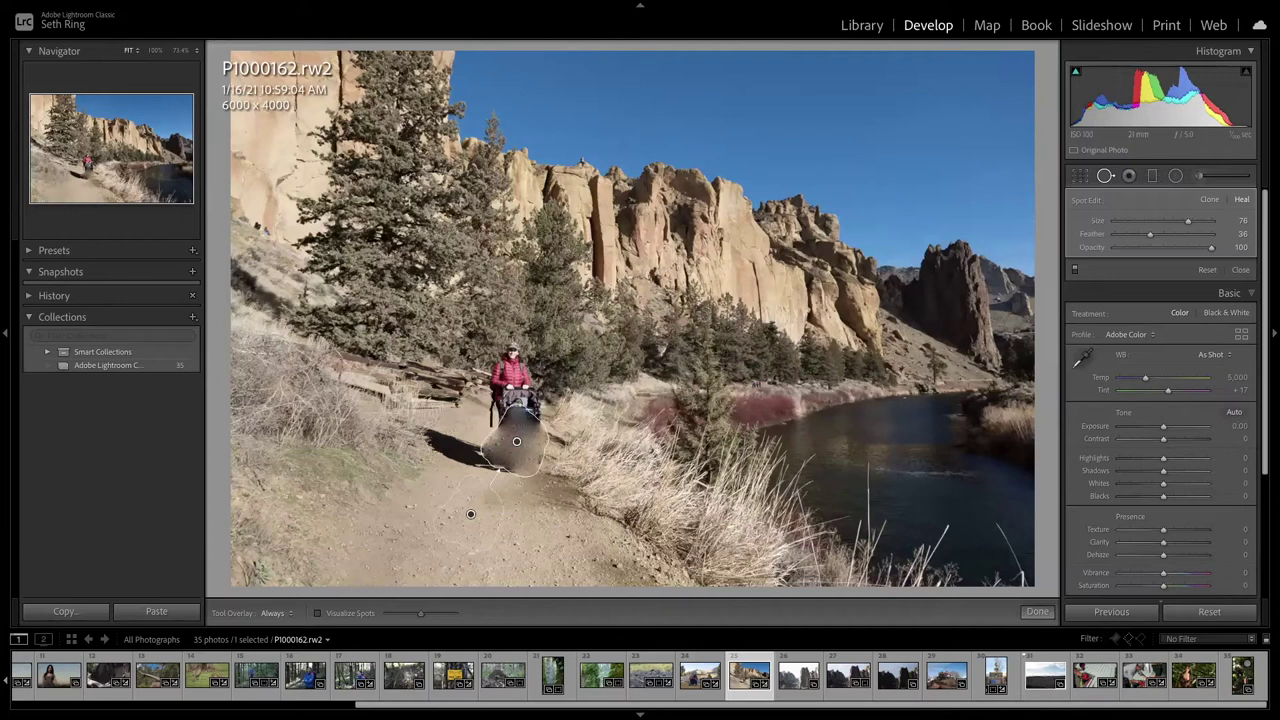
Activate the Graduated Filter and open the irrigation-wheel field photo P1000122.rw2.
left_click(1154, 177)
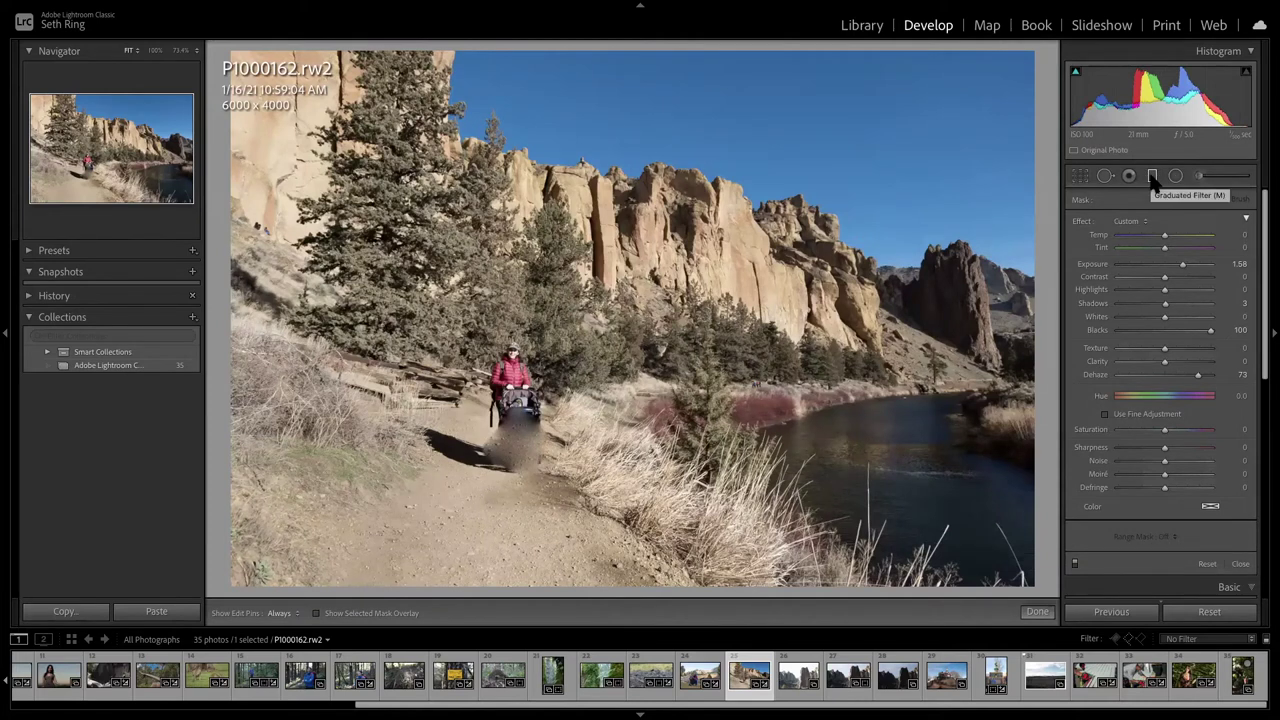
left_click(1153, 176)
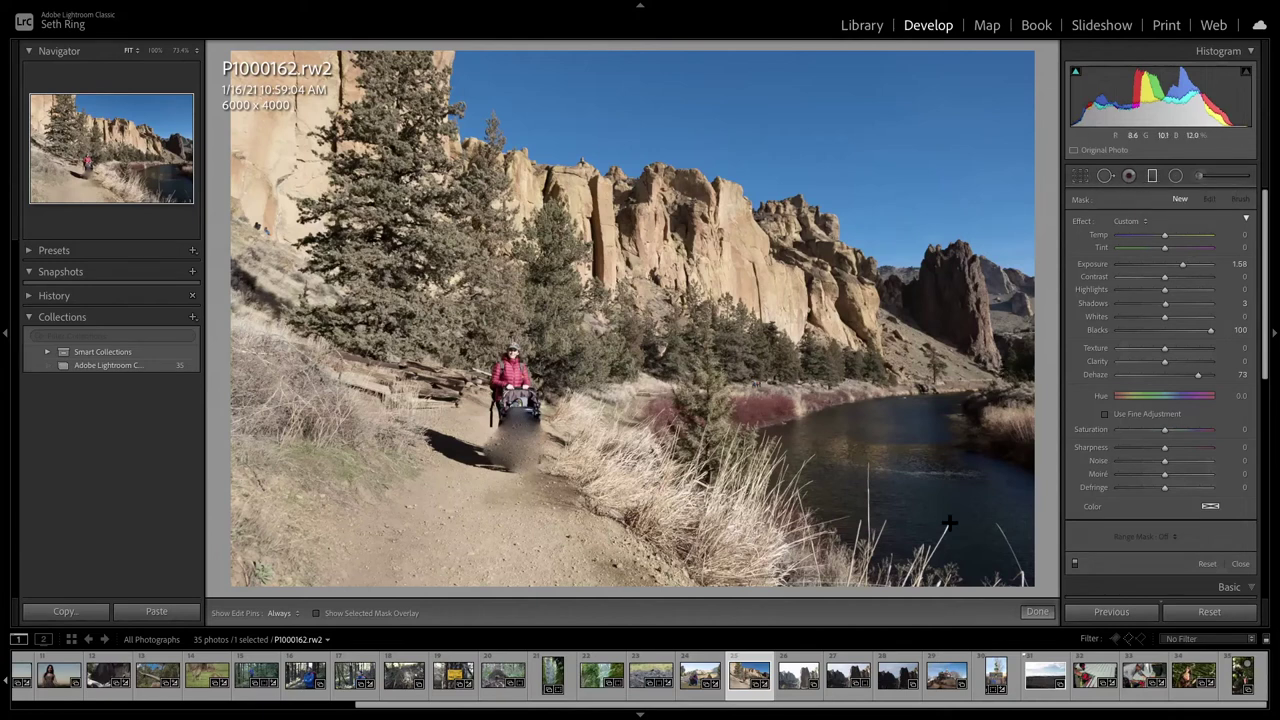
left_click(1040, 683)
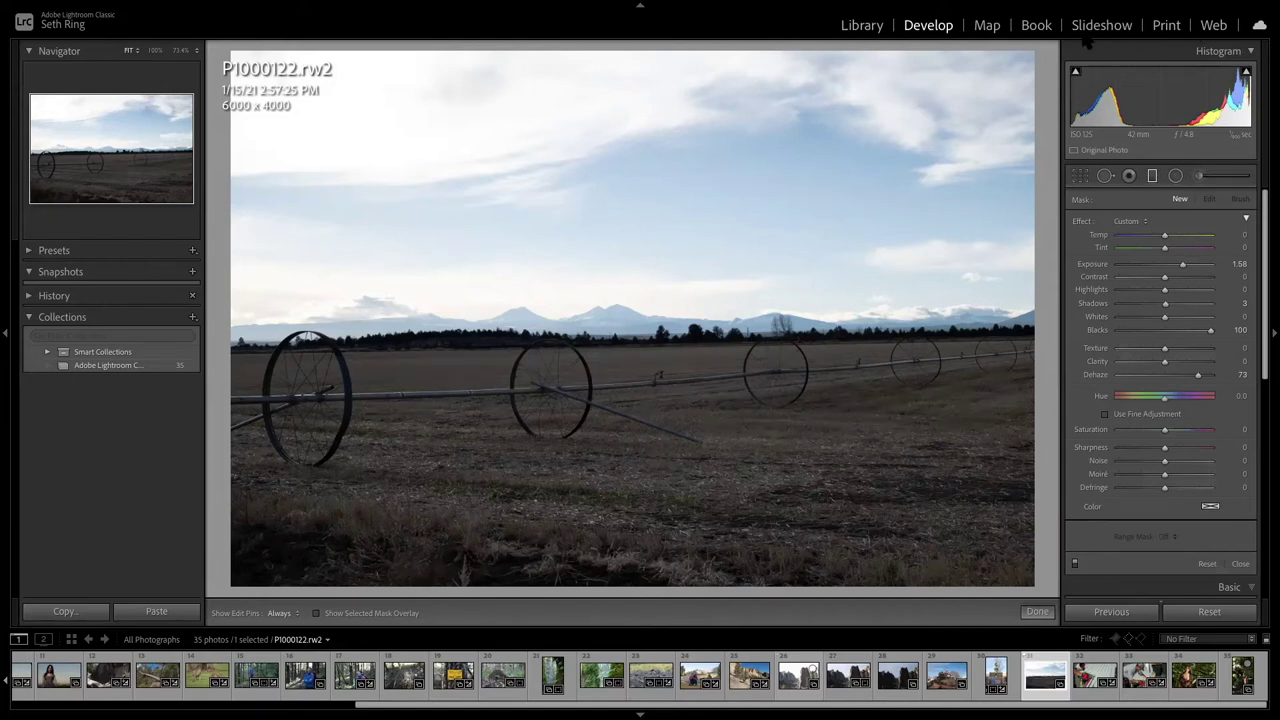
Switch to Chrome, examine the image results for graduated nd filter and the Sleeklens hand-held filter example, and return to Lightroom Classic.
key("ctrl+Right")
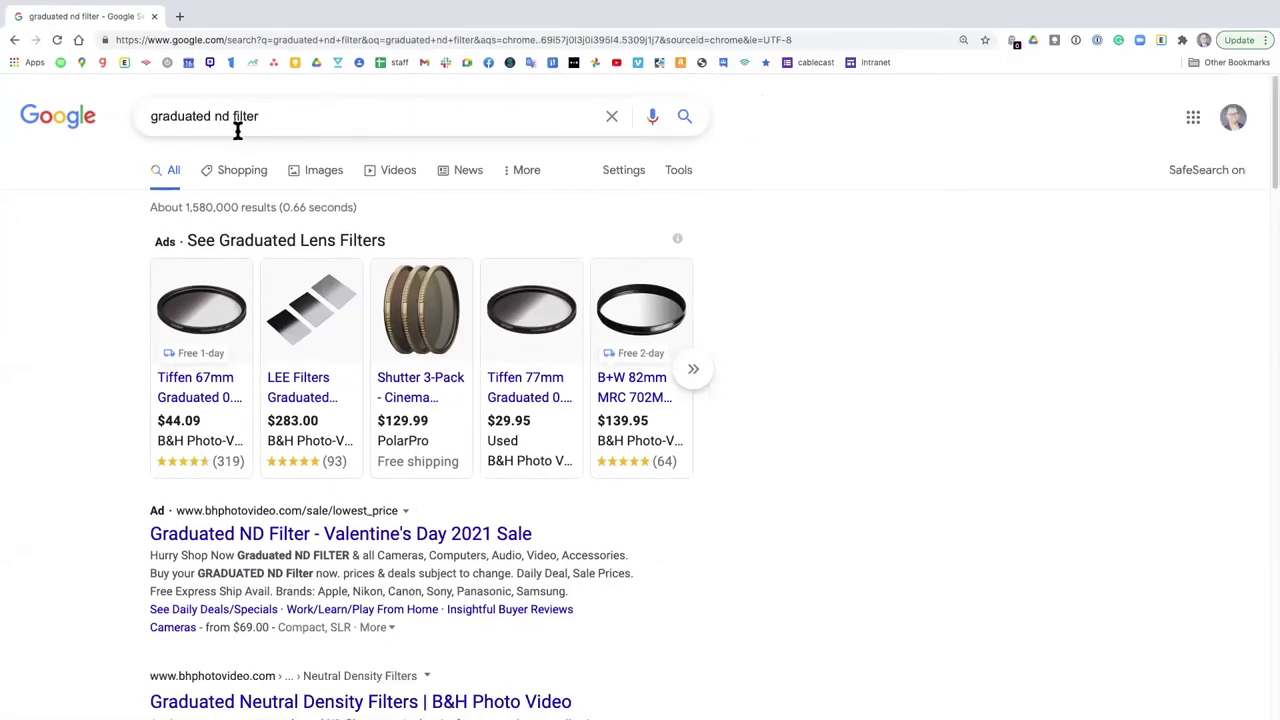
left_click(324, 172)
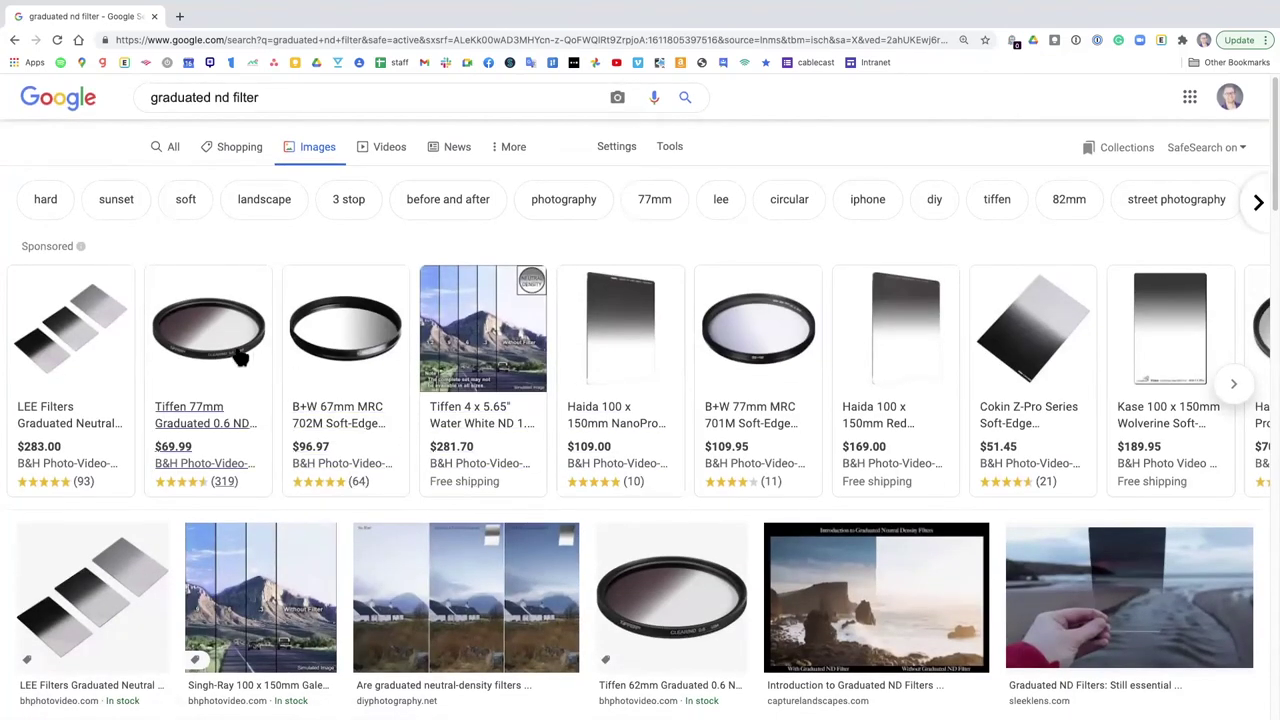
mouse_move(228, 357)
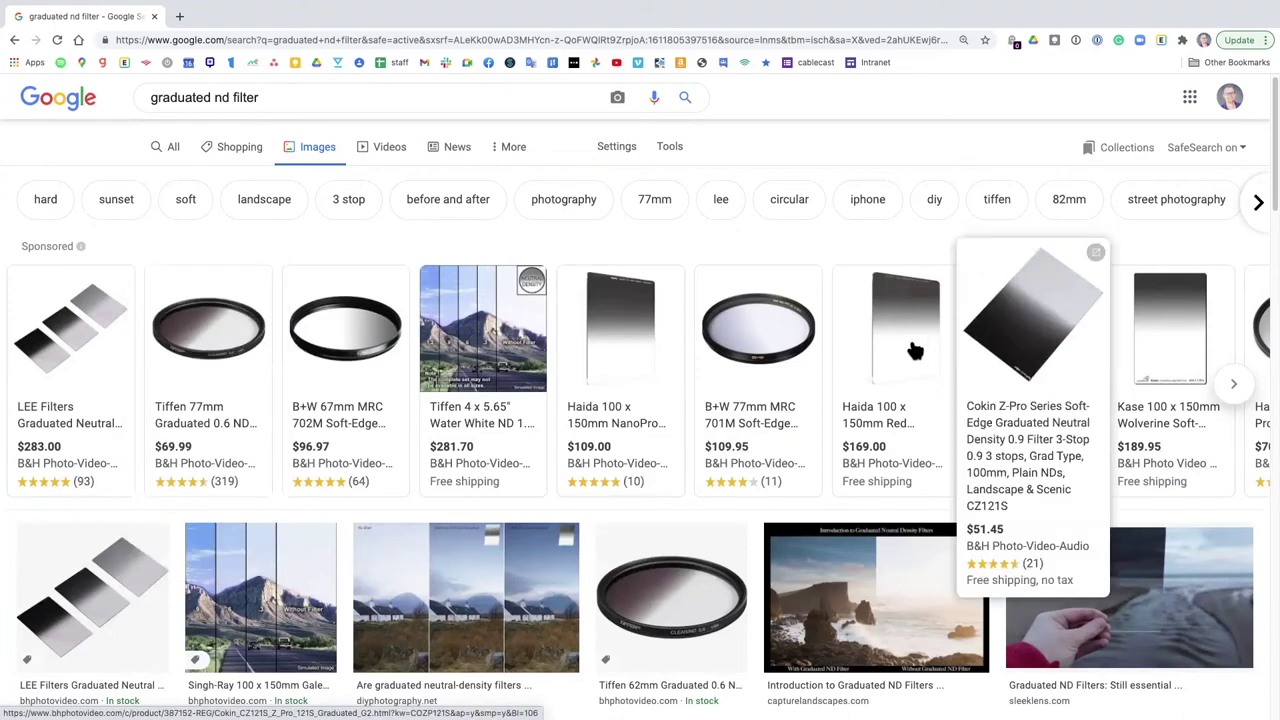
mouse_move(913, 349)
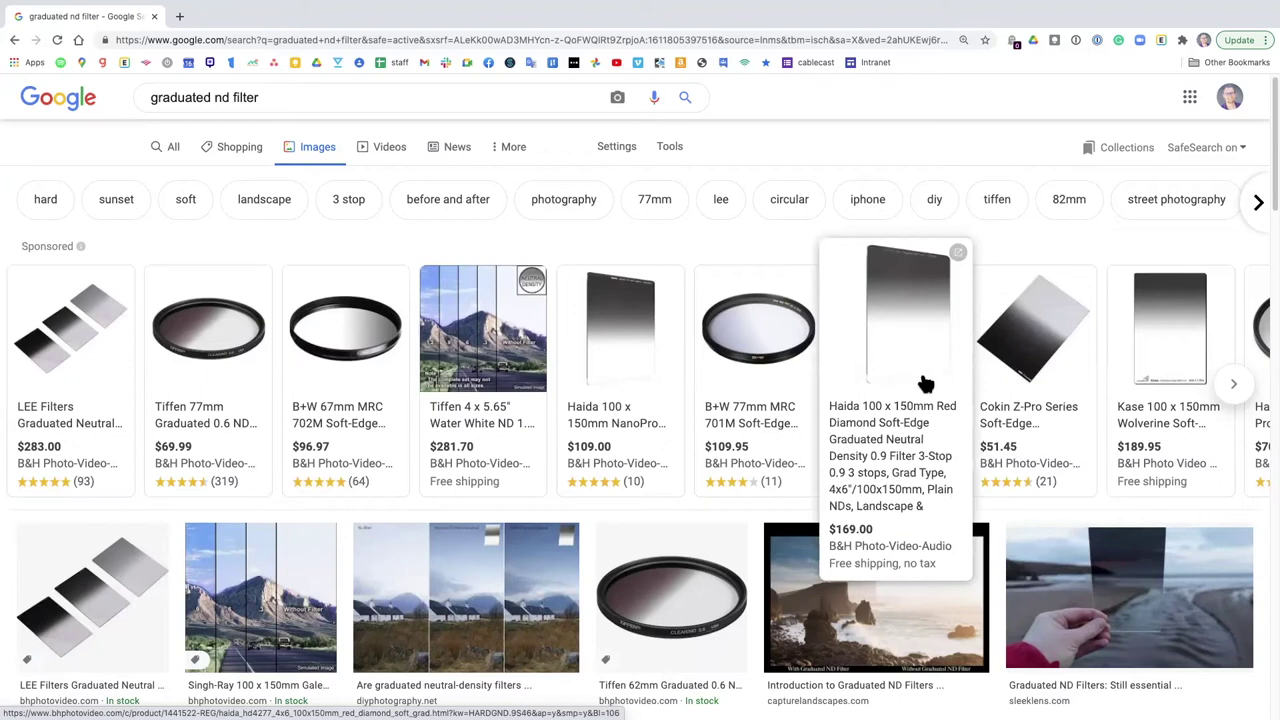
scroll(955, 420, "down", 1)
left_click(1150, 547)
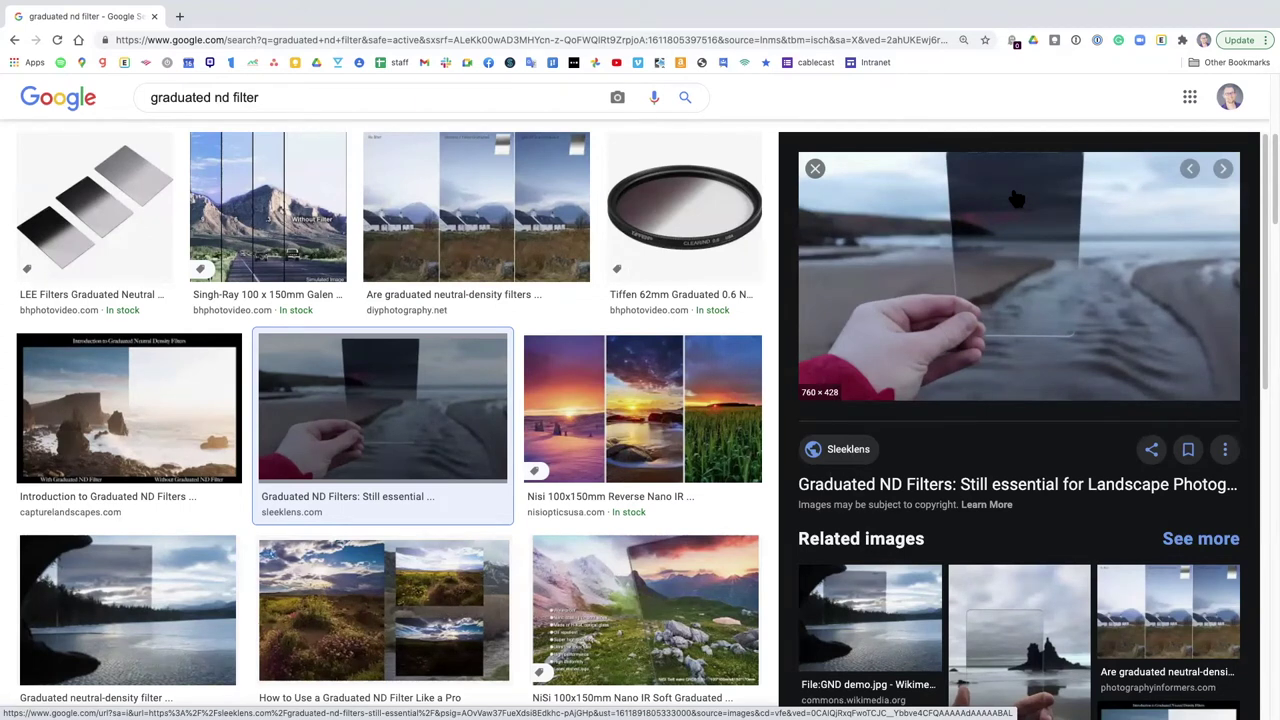
mouse_move(463, 700)
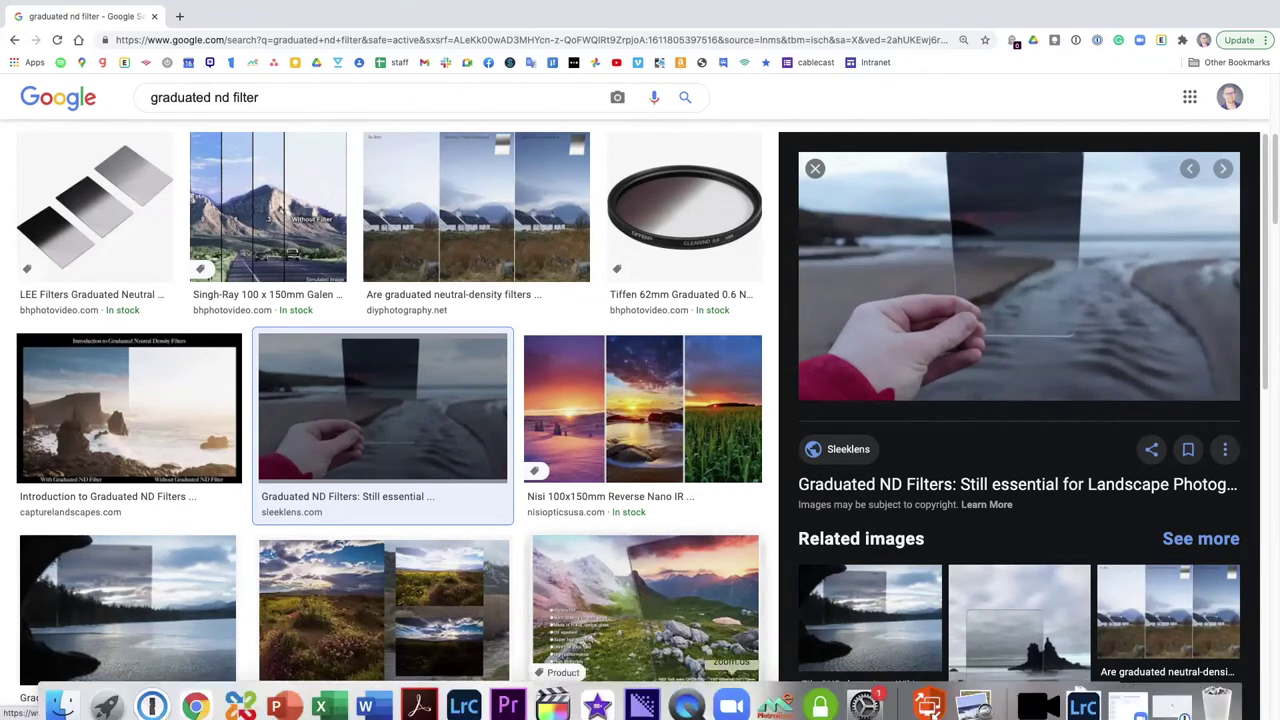
left_click(465, 696)
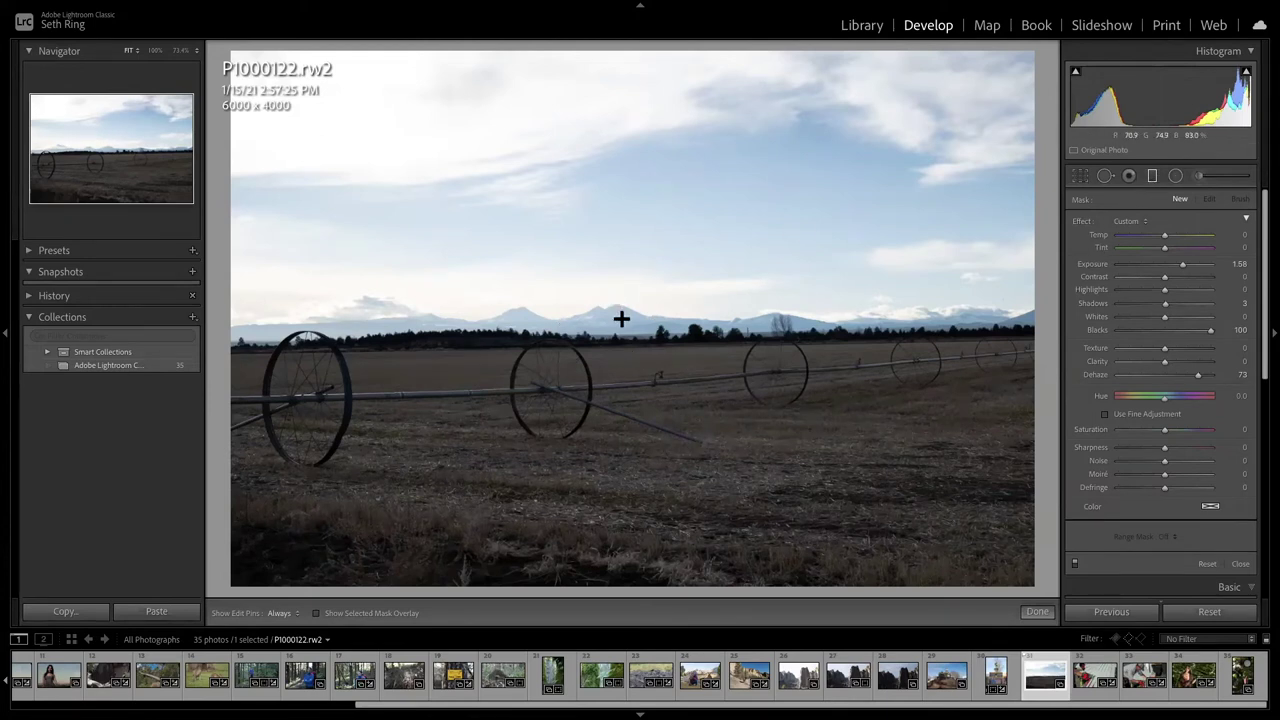
Draw a narrow graduated filter over the sky ending at the horizon and reset its Dehaze, Blacks and Exposure to 0.
left_click_drag(621, 300, 622, 334)
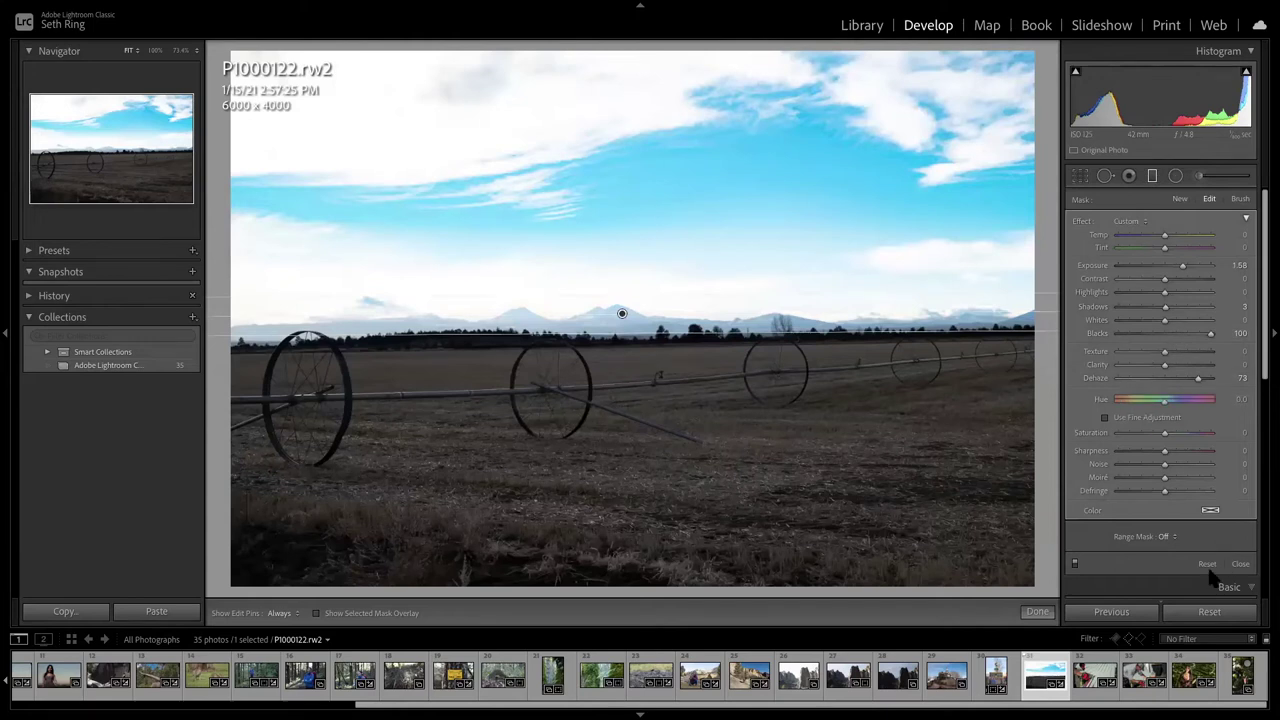
left_click_drag(1196, 378, 1172, 378)
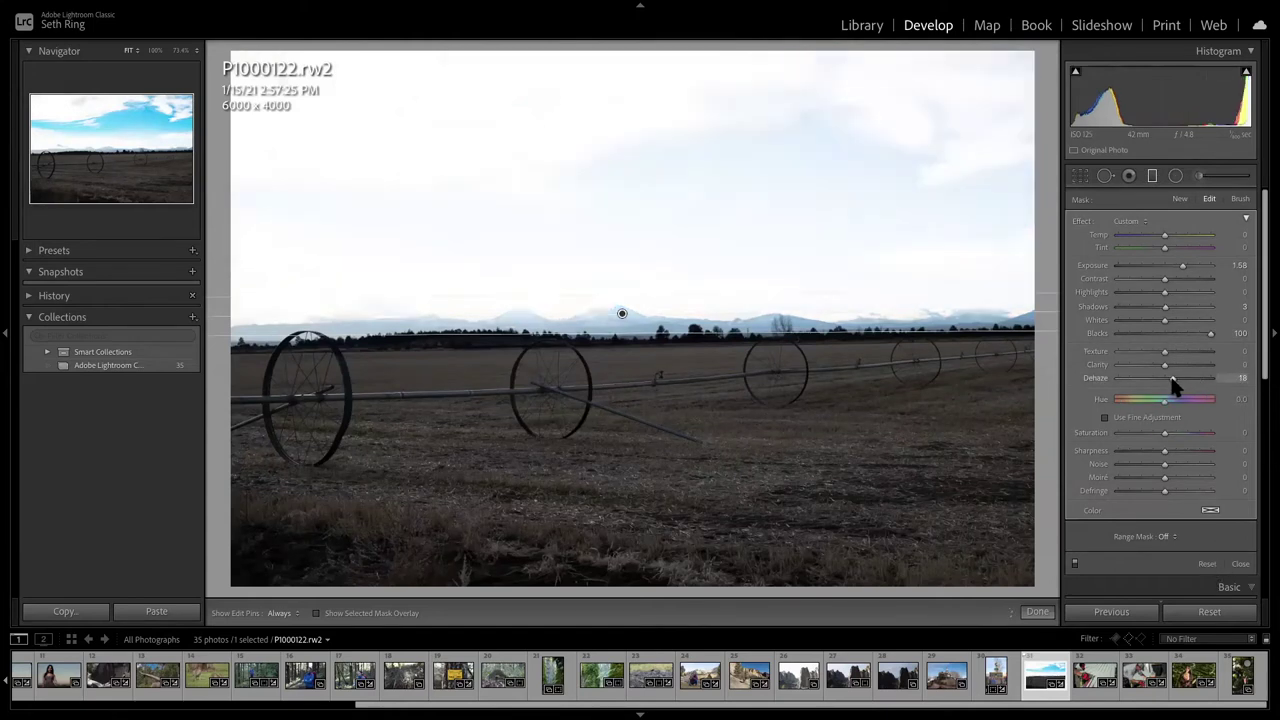
double_click(1088, 375)
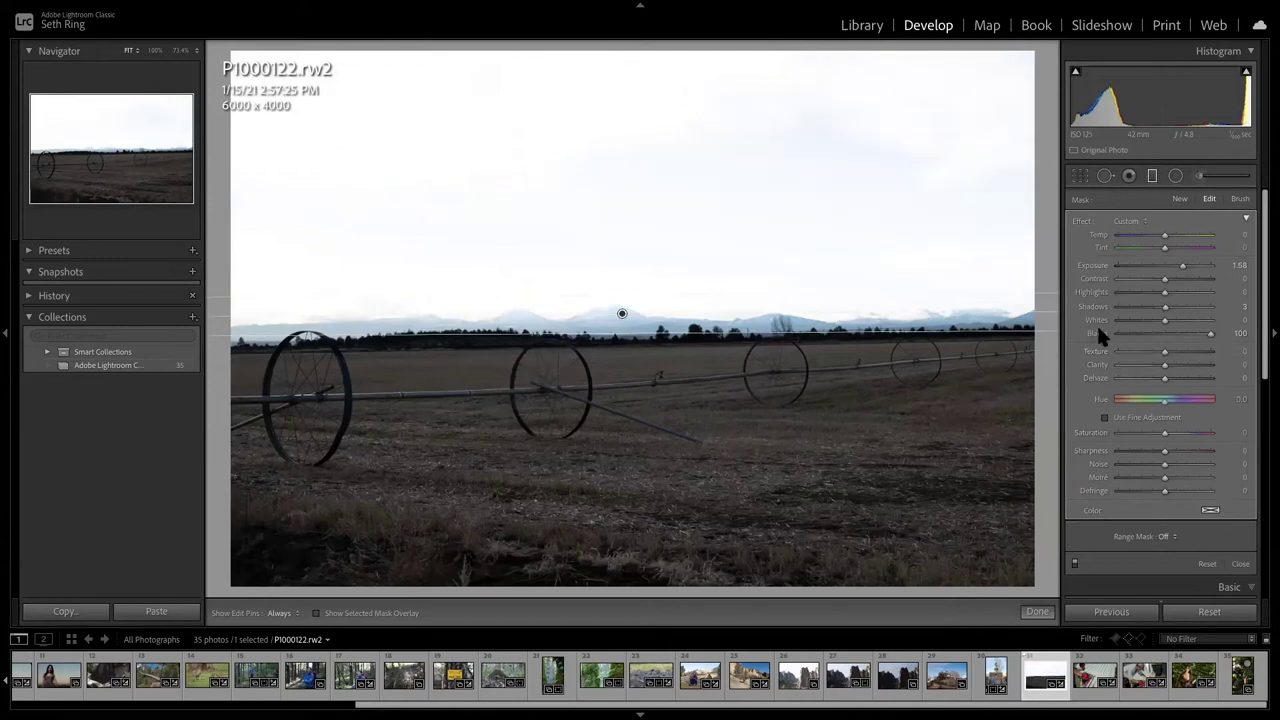
double_click(1097, 334)
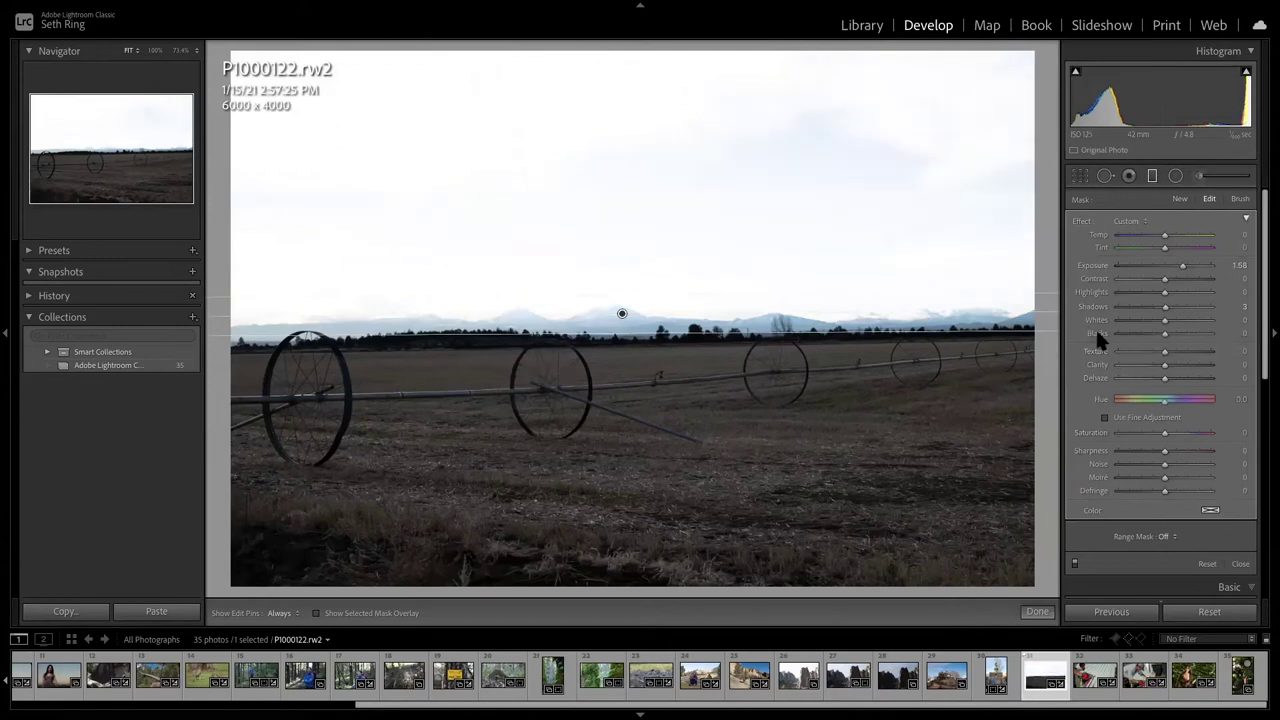
double_click(1087, 265)
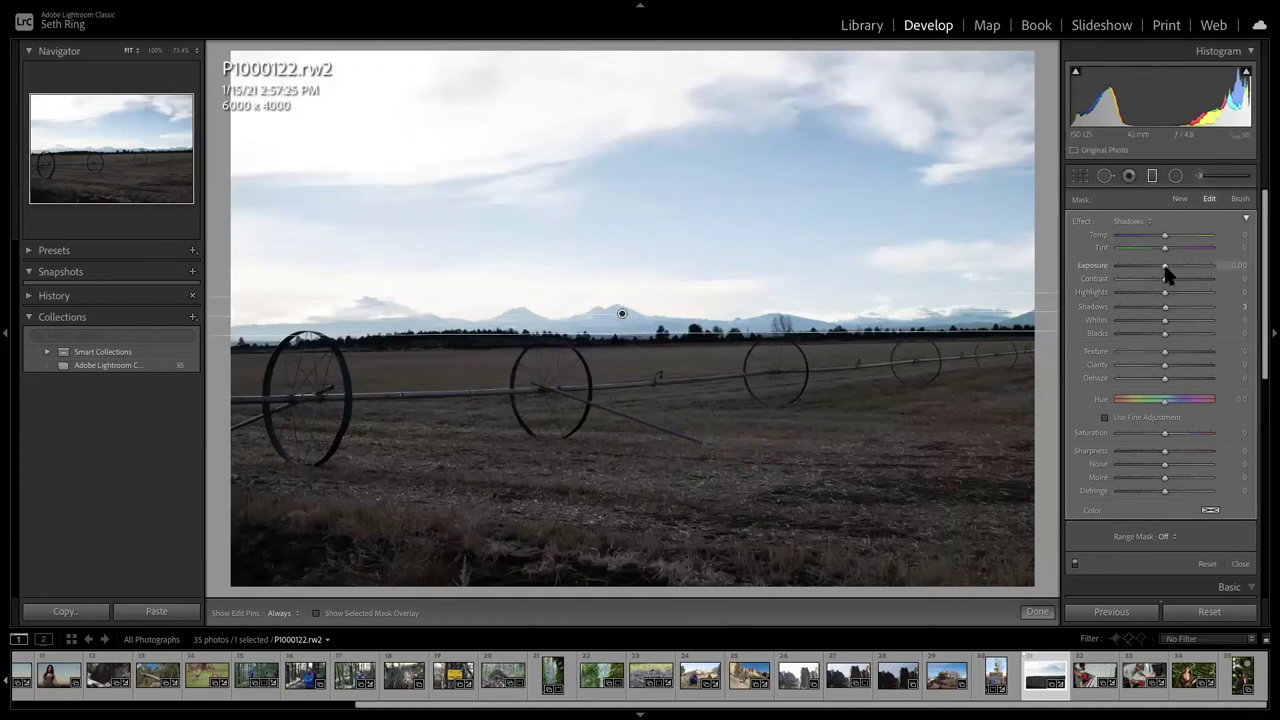
Set the sky gradient's Exposure to −1.04, widen its transition above and below the horizon, and close the Graduated Filter.
left_click_drag(1166, 270, 1155, 274)
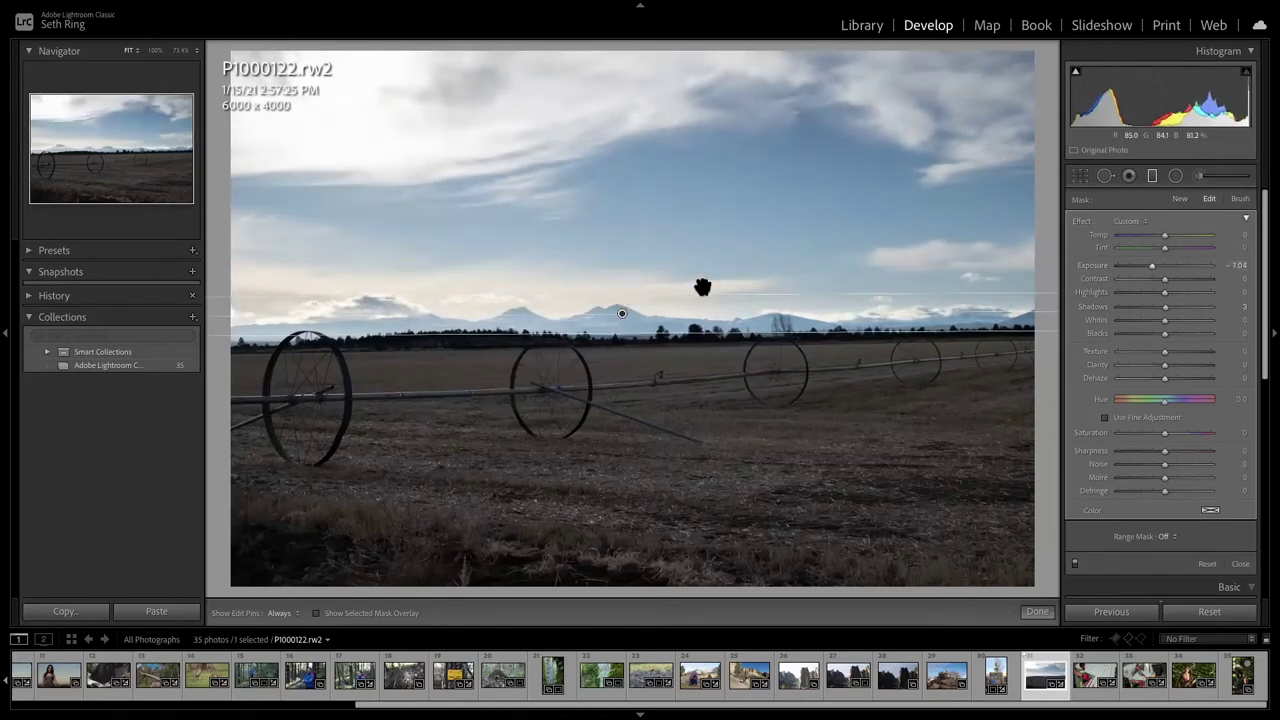
left_click_drag(624, 291, 632, 232)
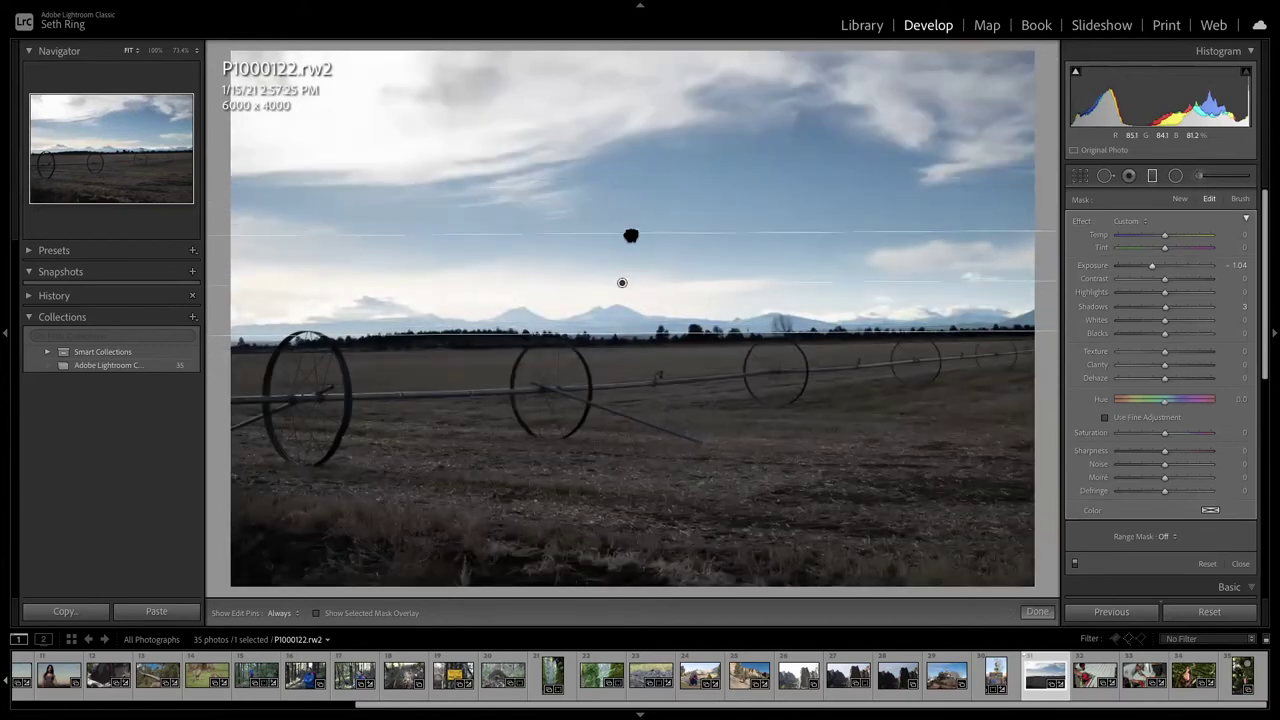
left_click_drag(626, 344, 624, 372)
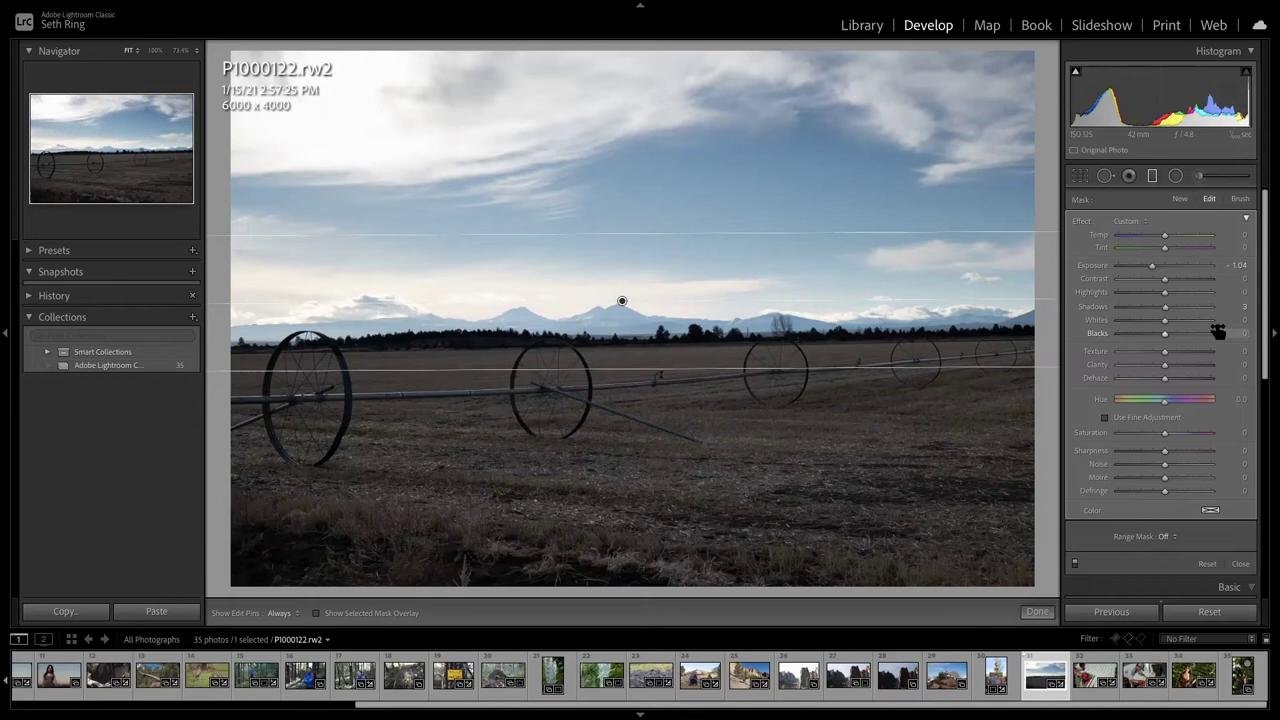
left_click(1152, 176)
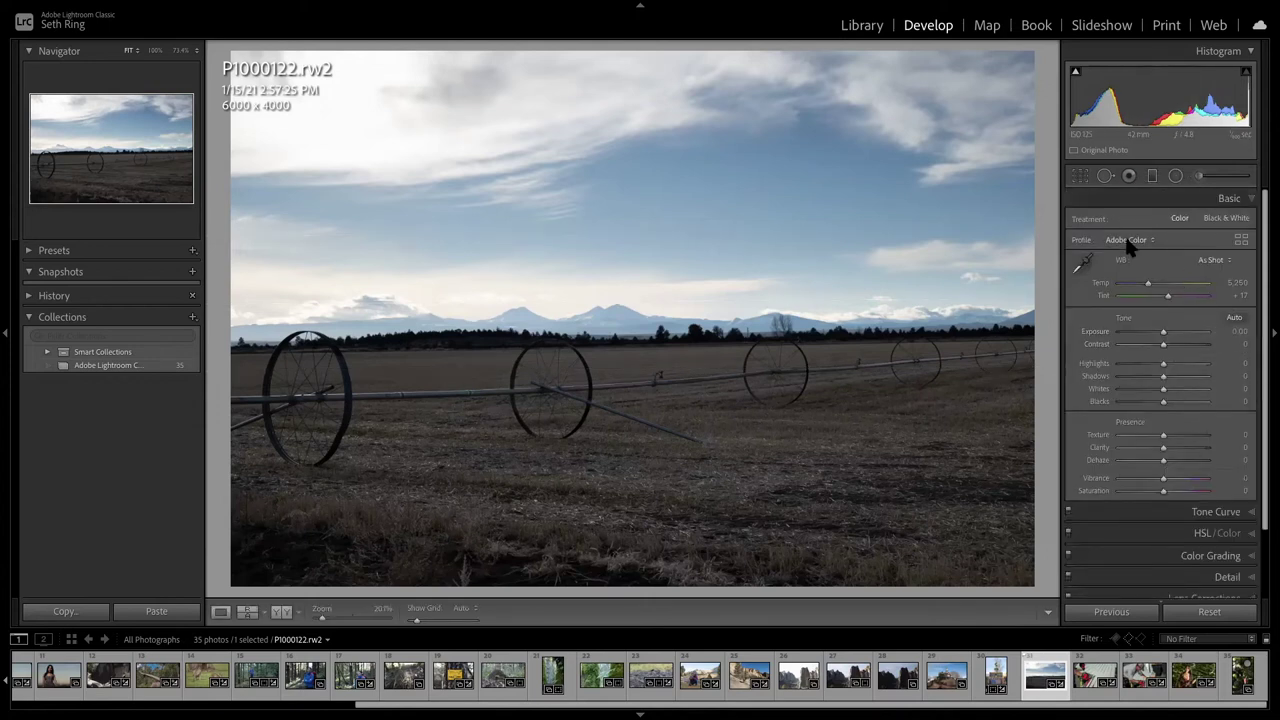
Set the field photo's overall Shadows to +83 and Saturation to +60.
scroll(1176, 305, "down", 1)
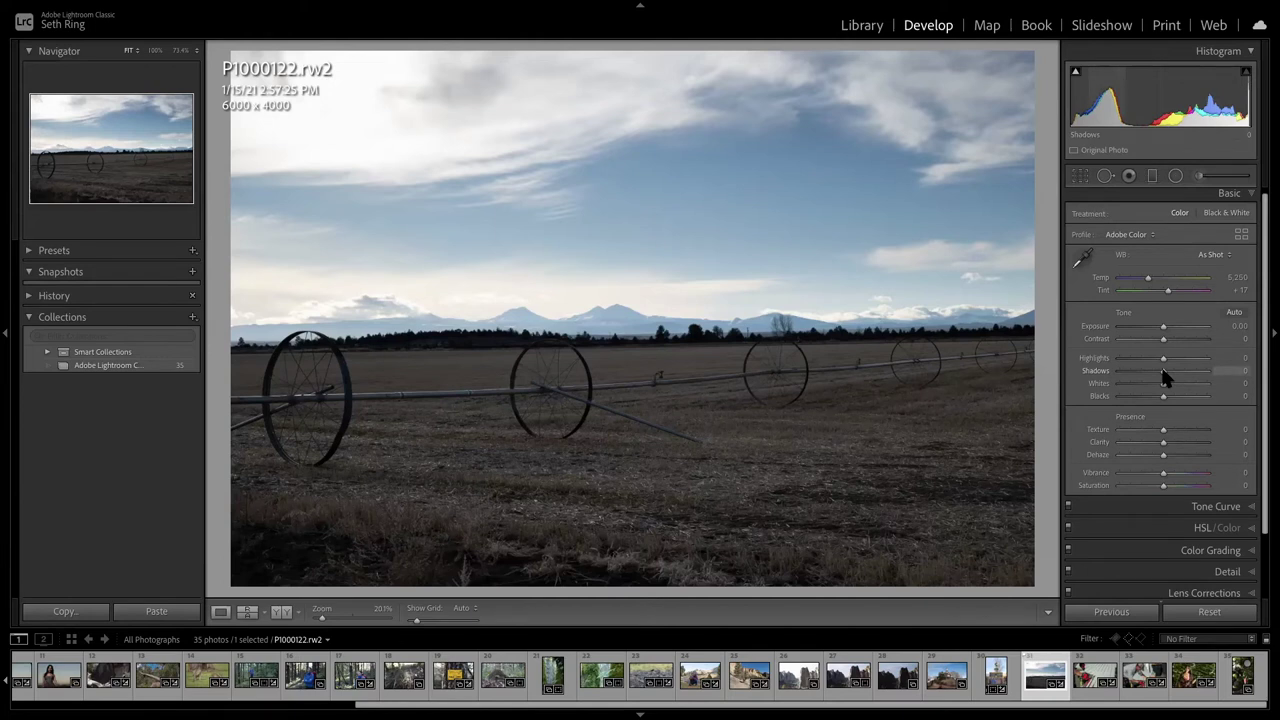
left_click_drag(1163, 369, 1200, 375)
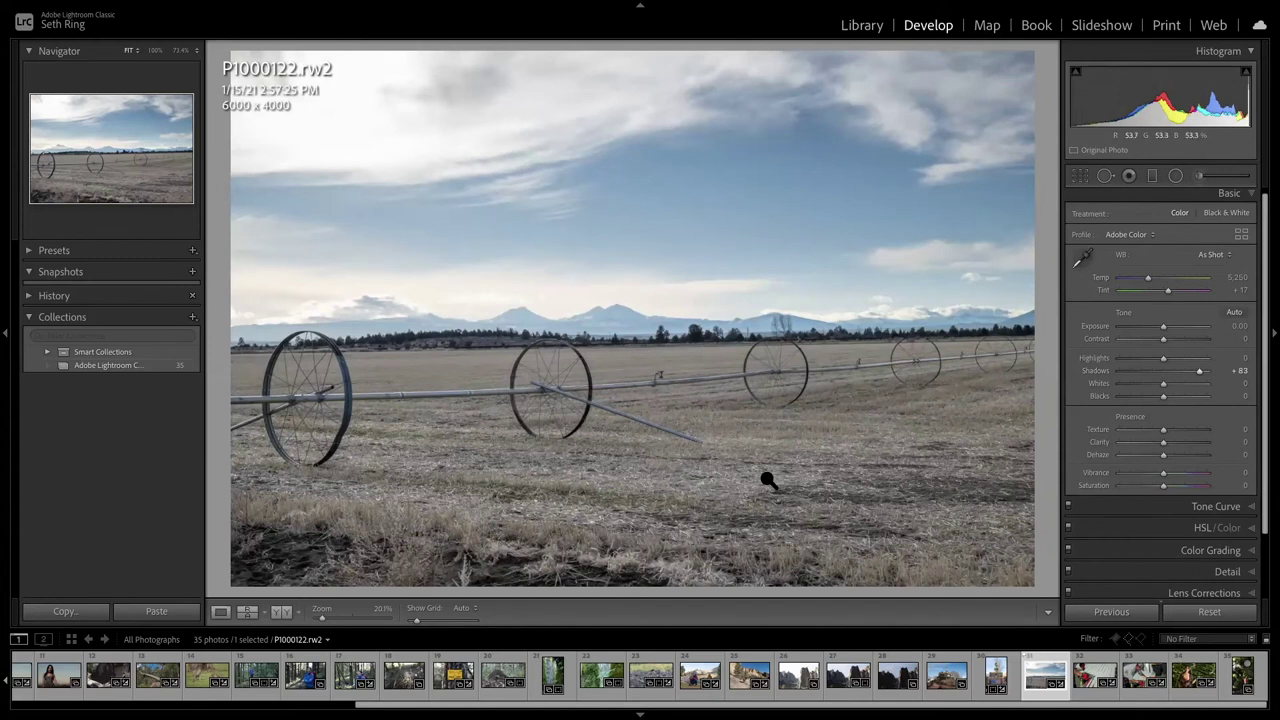
left_click_drag(1163, 486, 1191, 486)
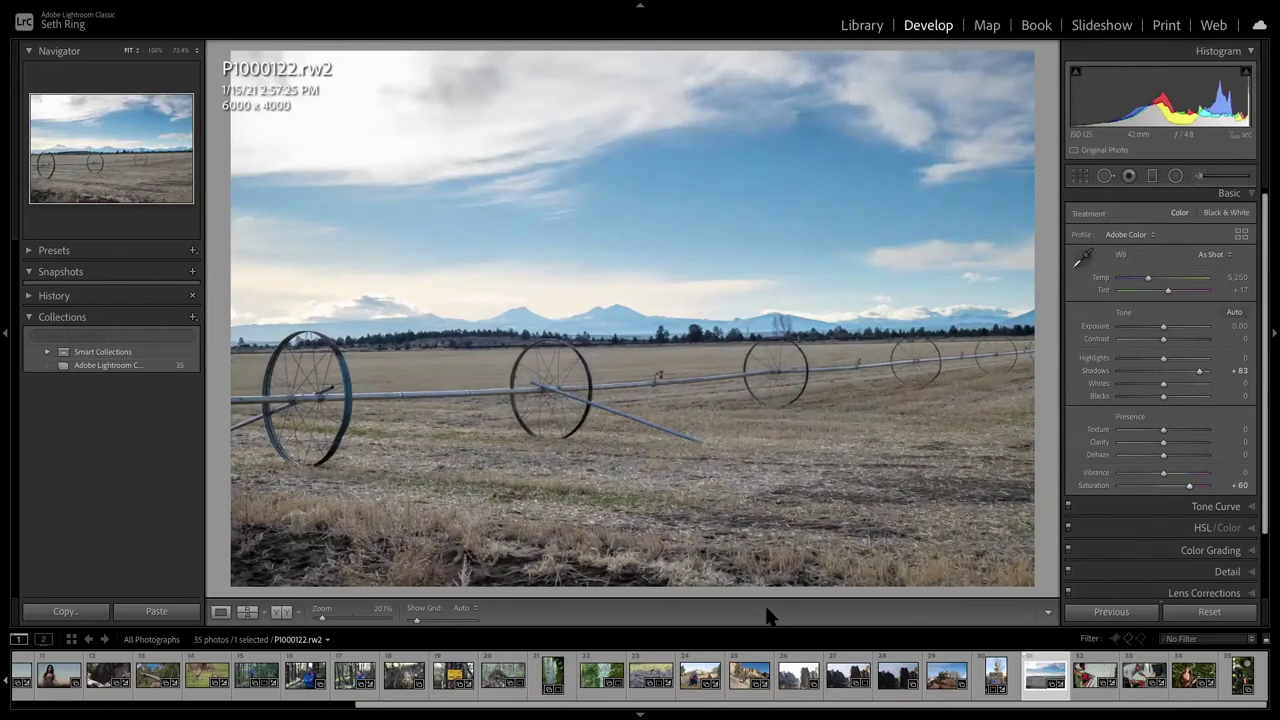
Compare the field photo before and after its adjustments, and examine the sky's graduated filter.
key("backslash")
key("backslash")
key("backslash")
key("backslash")
key("backslash")
key("backslash")
left_click(1153, 178)
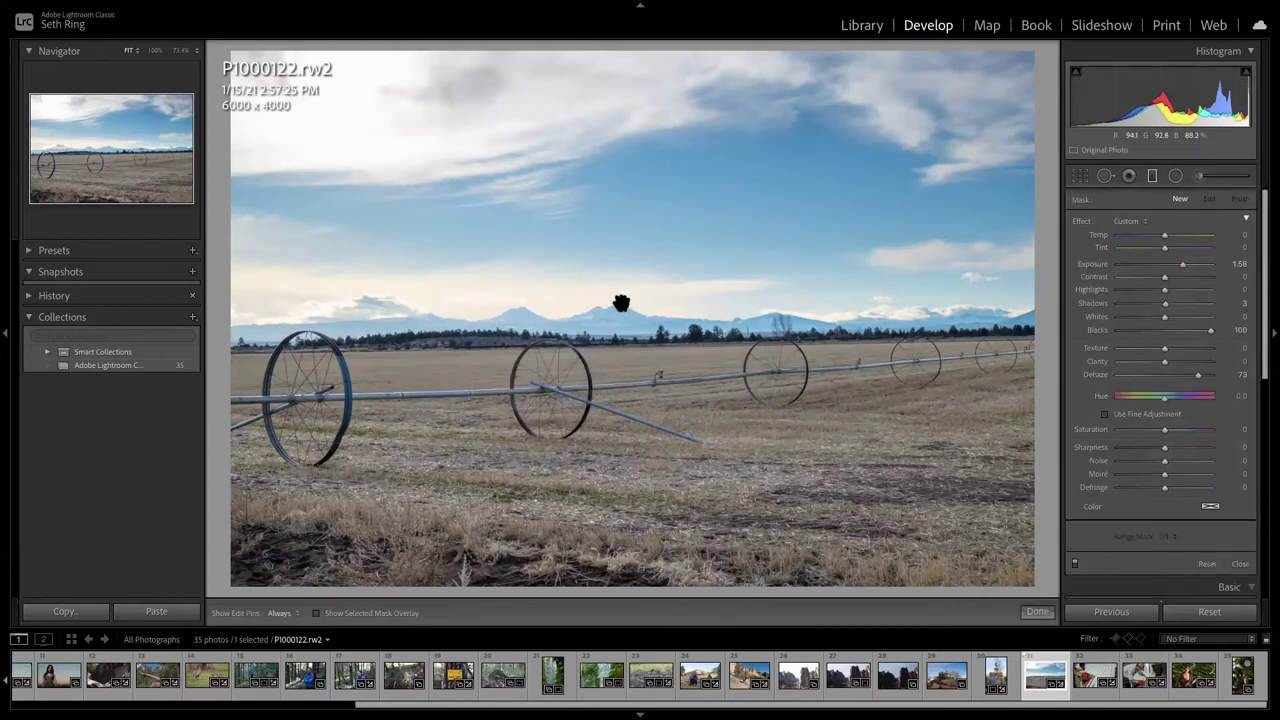
mouse_move(621, 303)
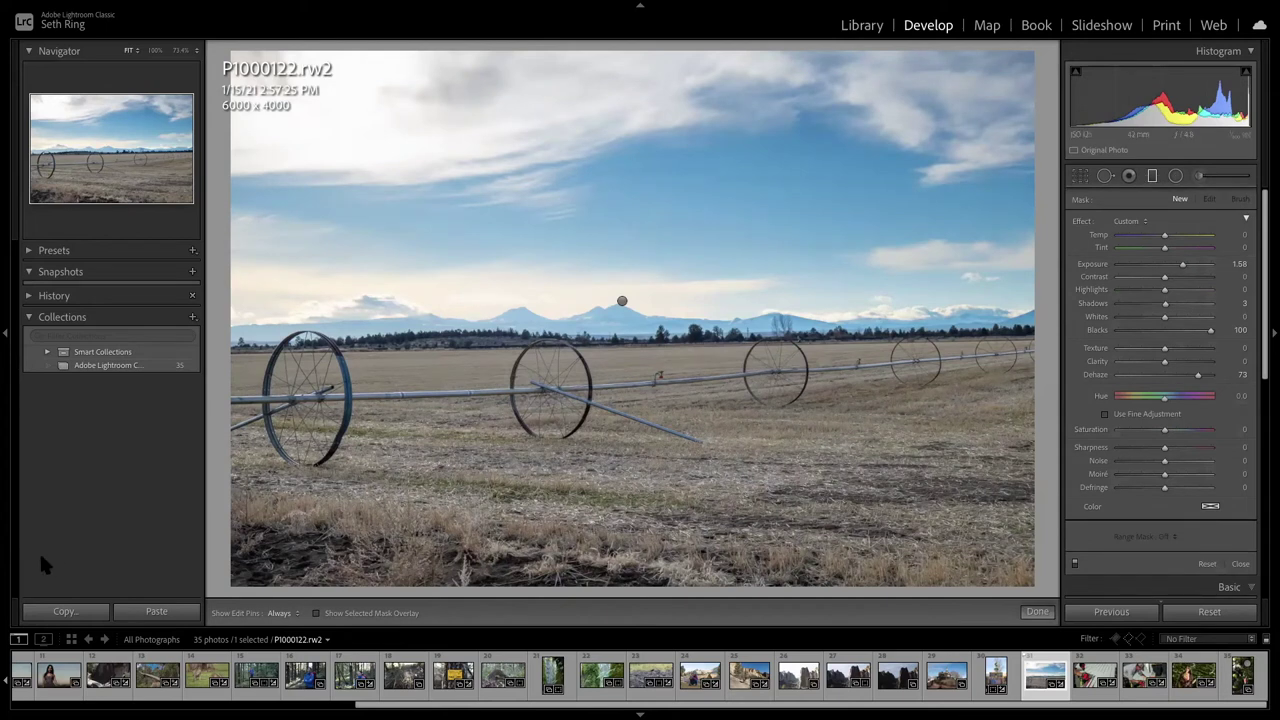
Open the portrait of the woman with the mountain behind her, close the Graduated Filter, and set overall Shadows to +59.
left_click(71, 682)
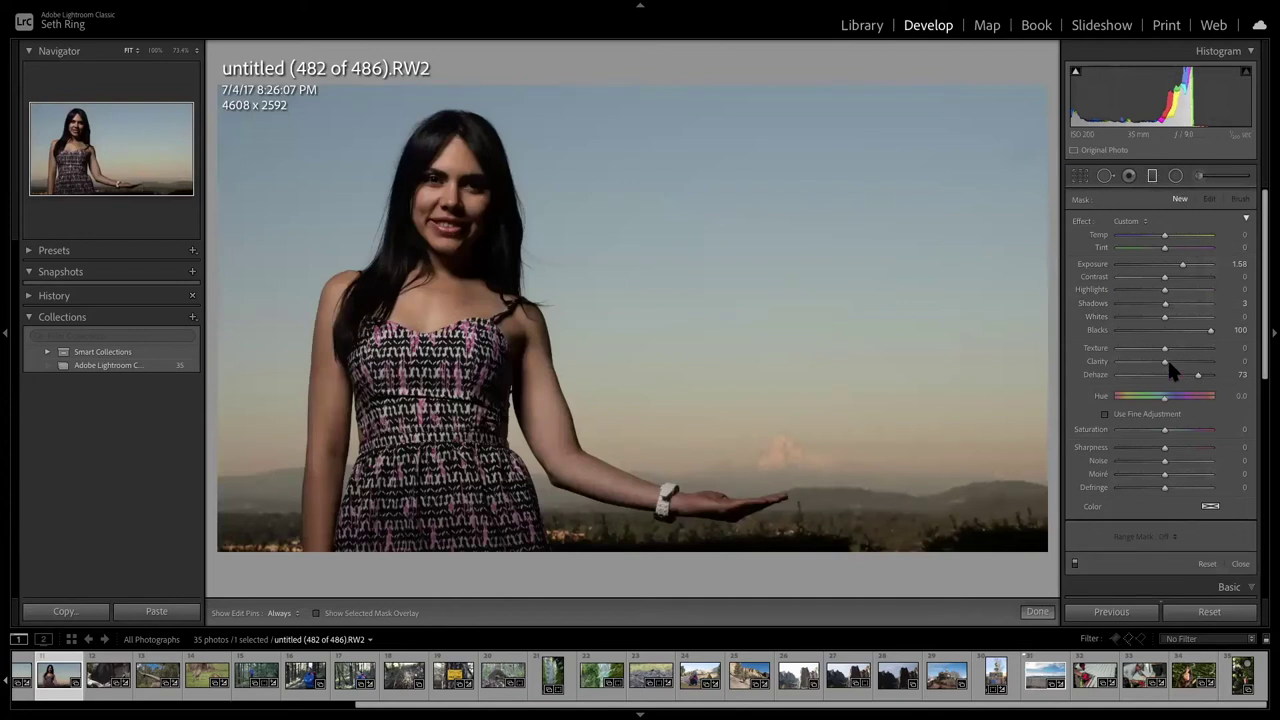
left_click(1153, 178)
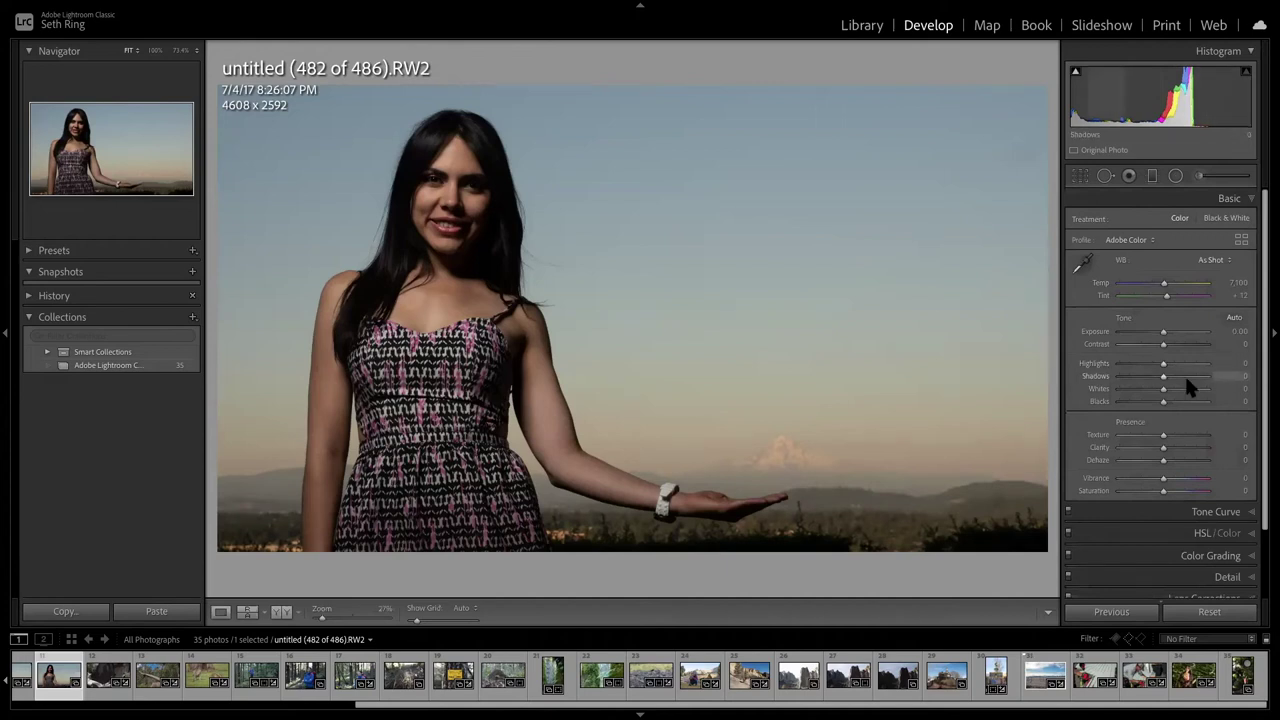
left_click_drag(1163, 377, 1189, 377)
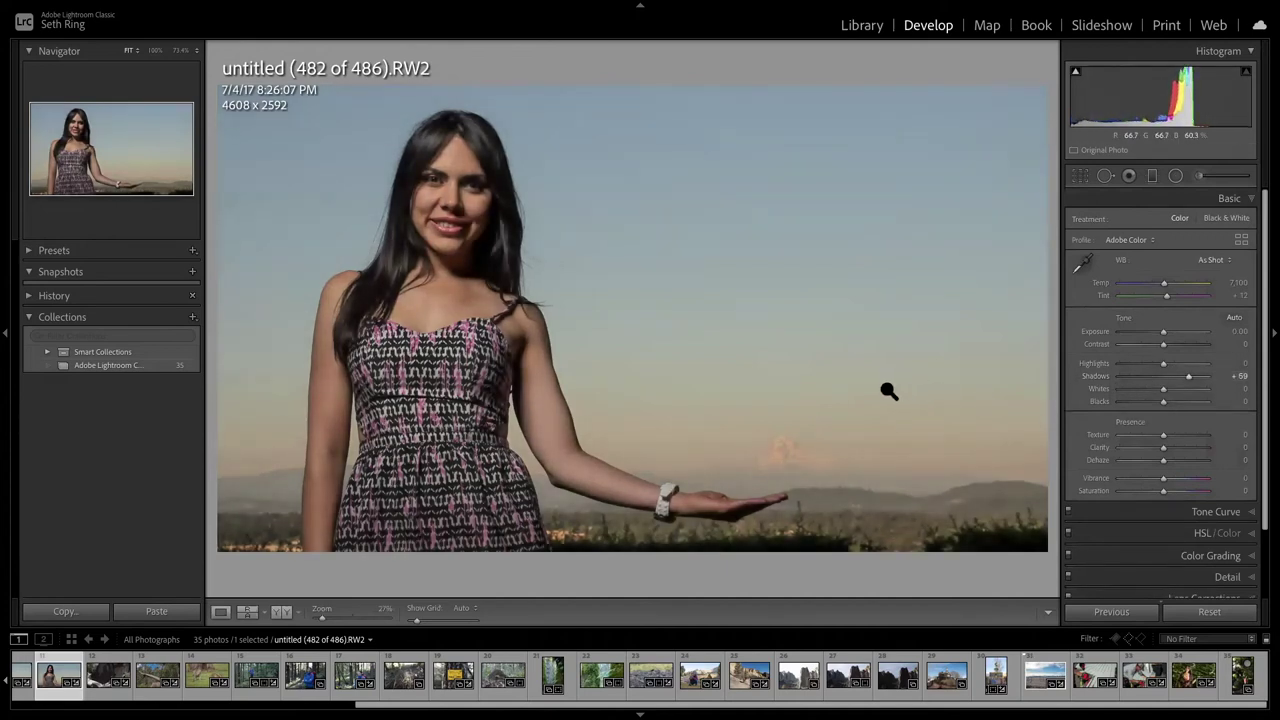
Set up an Adjustment Brush for the distant mountain with Size 5.0, Exposure 0.07, Blacks 0 and Dehaze 17.
left_click(788, 467)
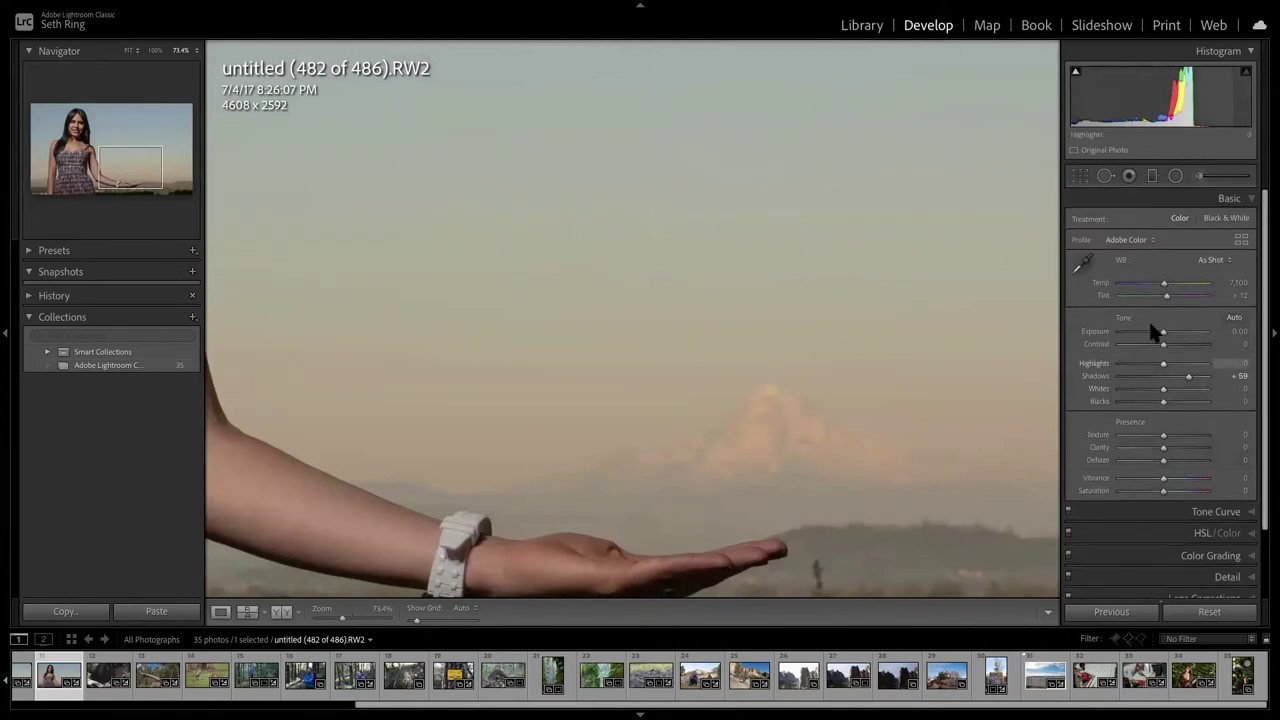
left_click(1201, 177)
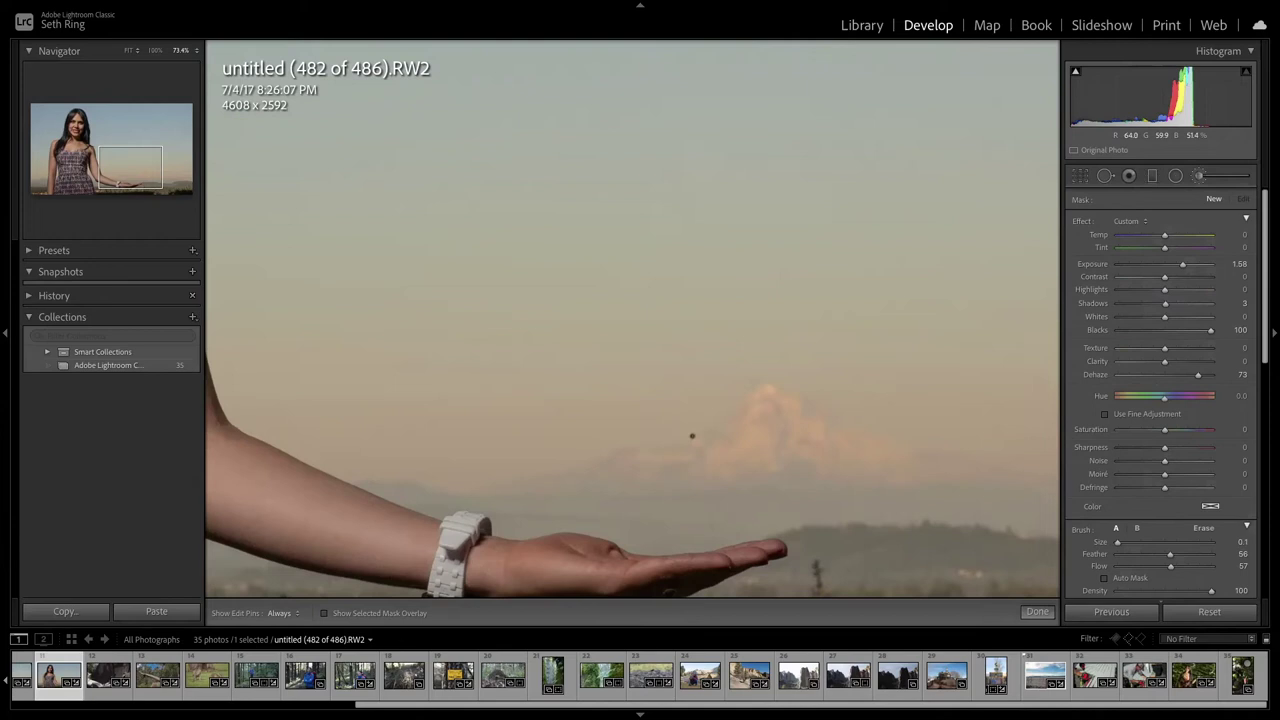
scroll(691, 436, "up", 3)
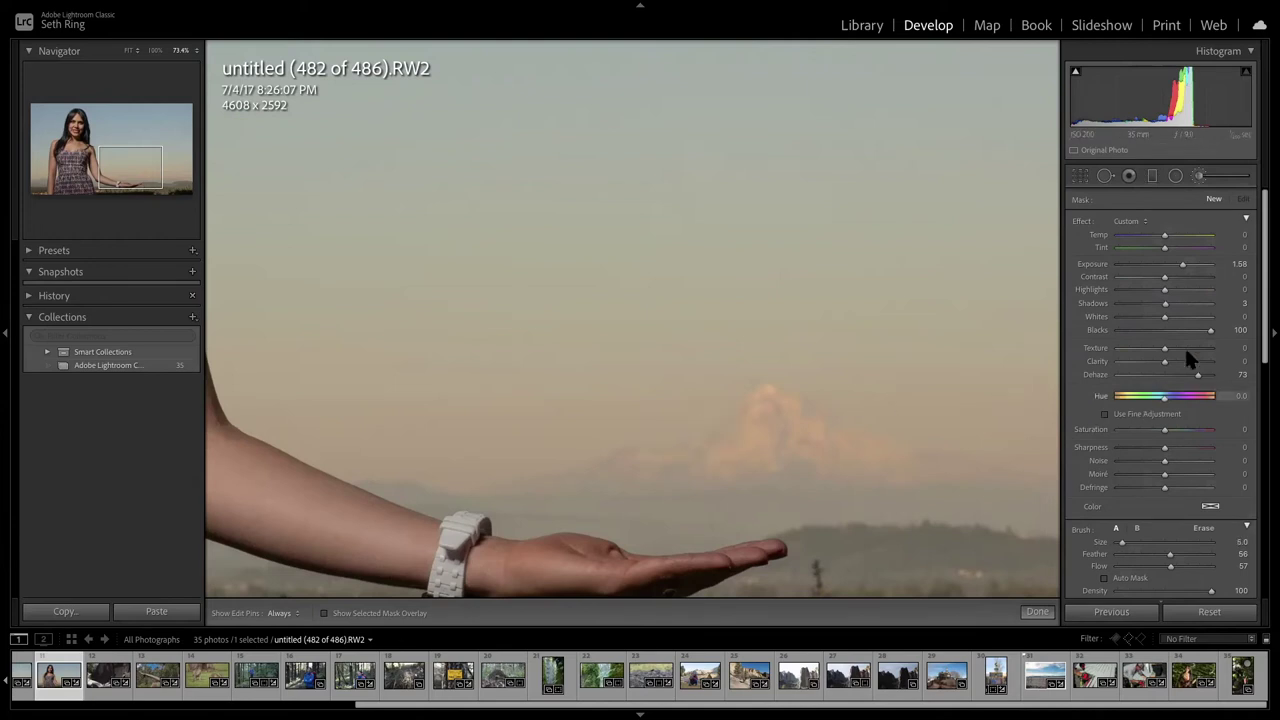
left_click_drag(1198, 378, 1164, 385)
left_click_drag(1211, 331, 1164, 333)
left_click_drag(1184, 265, 1167, 270)
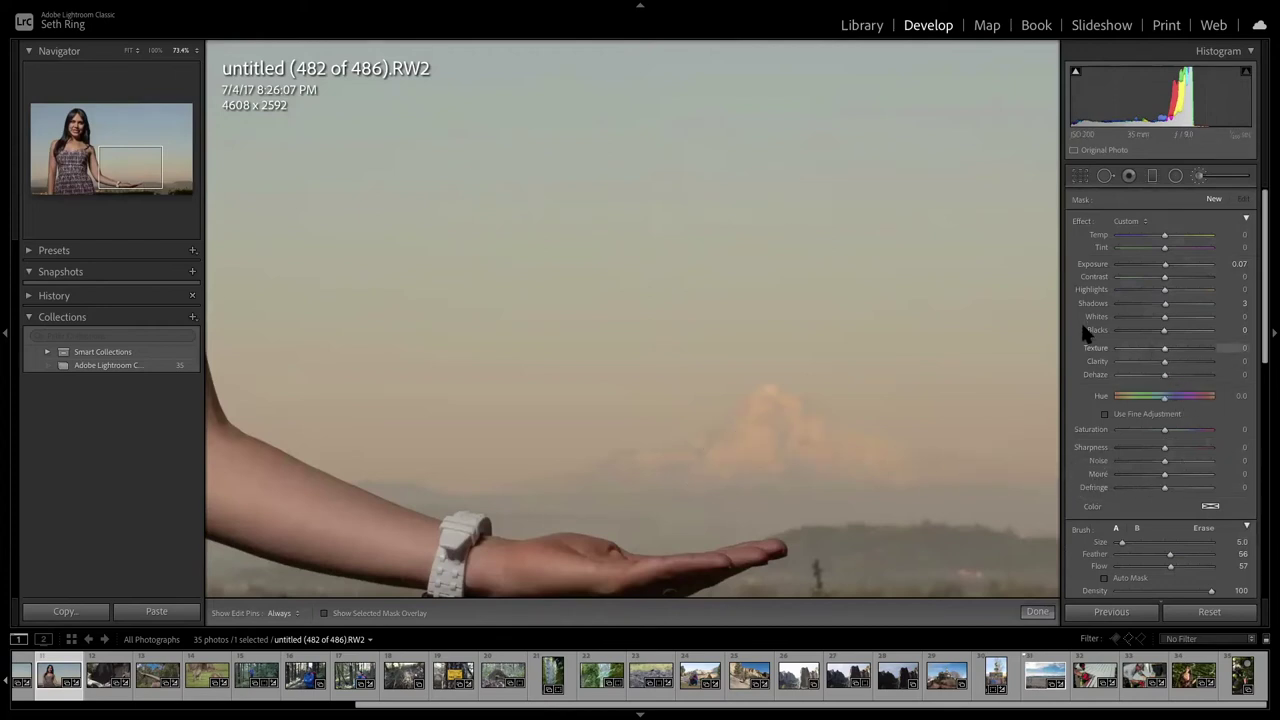
left_click_drag(1174, 376, 1175, 379)
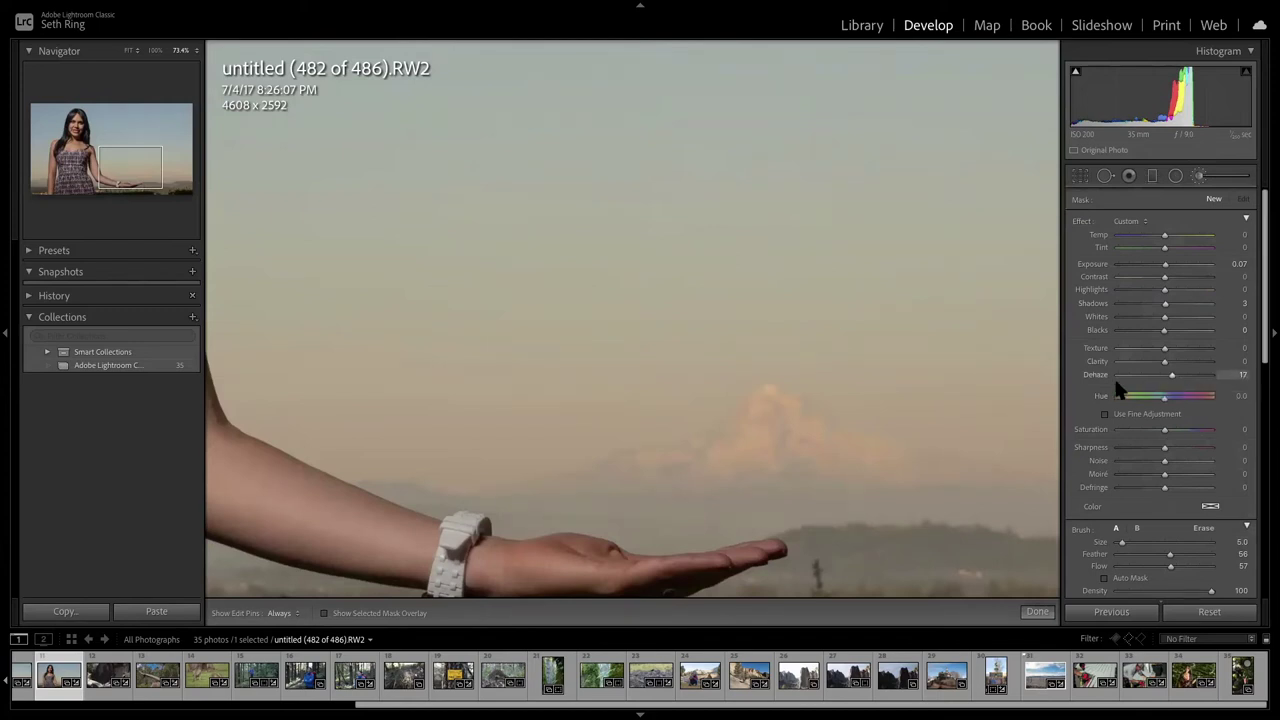
Paint the adjustment over the distant mountain beyond the hand and set the brushed area's Dehaze to 19.
key("h")
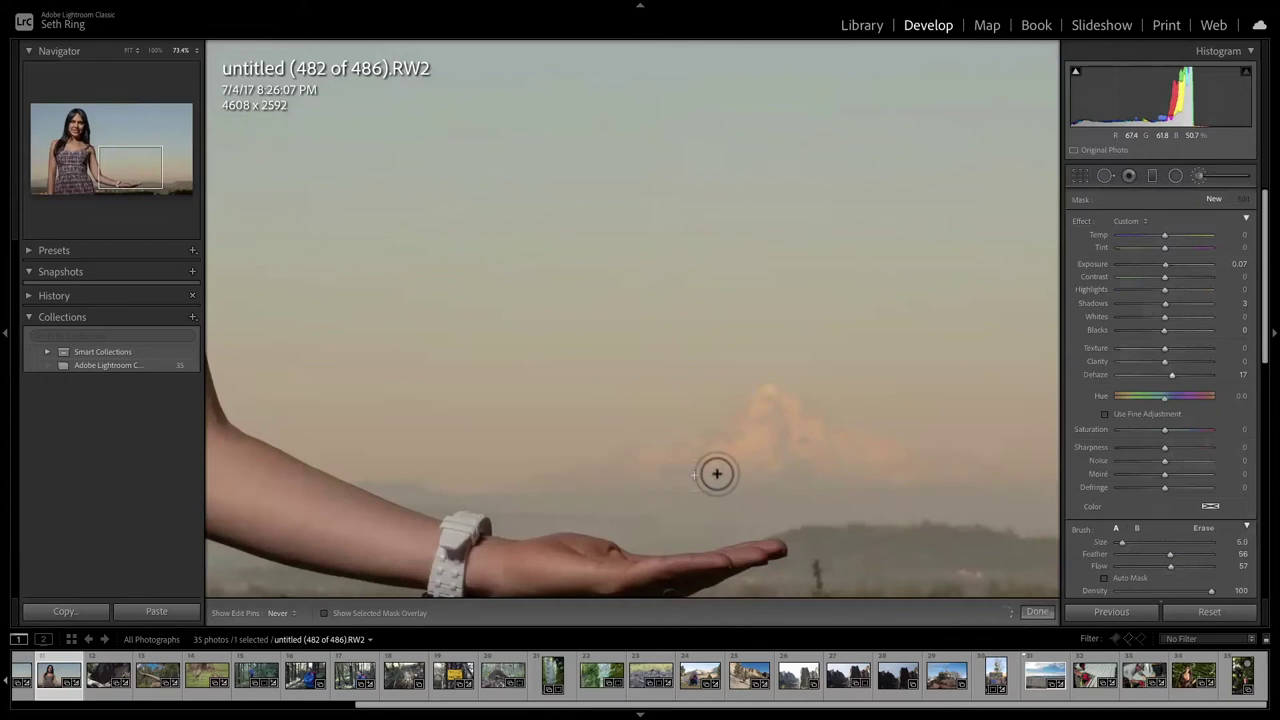
left_click_drag(993, 469, 975, 479)
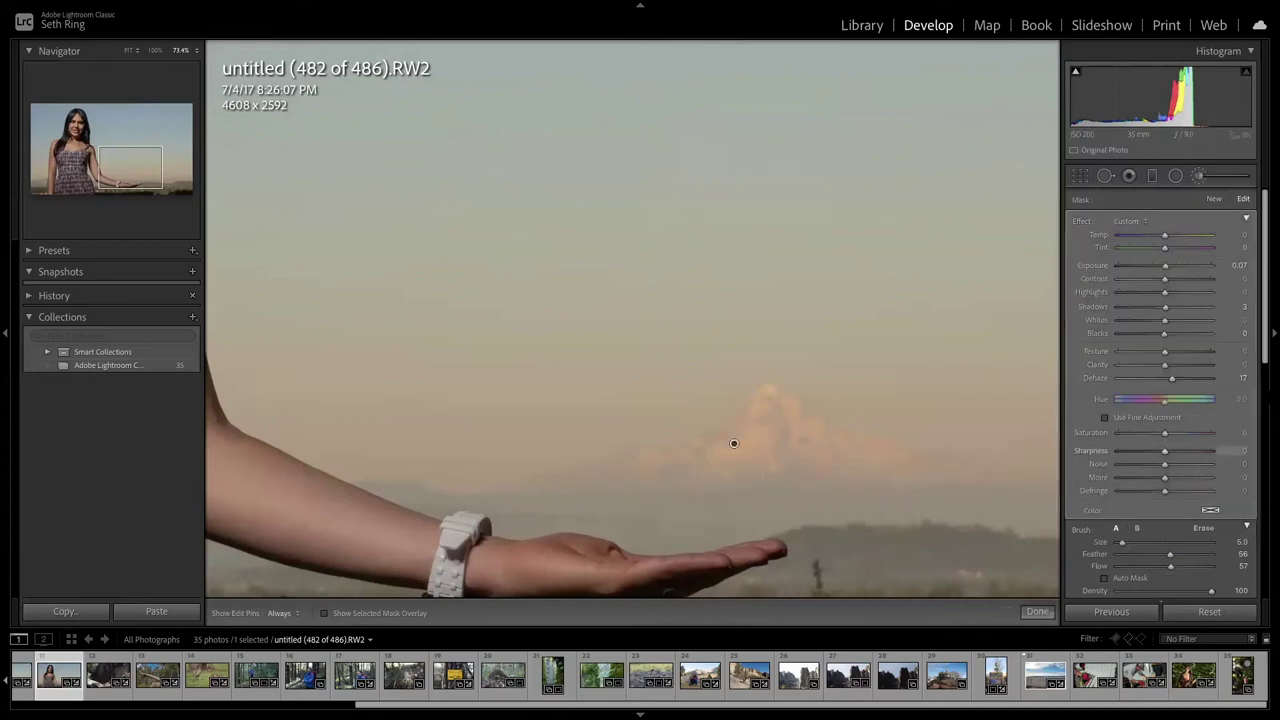
mouse_move(1174, 385)
left_mouse_down()
mouse_move(1212, 384)
mouse_move(1171, 380)
left_mouse_up()
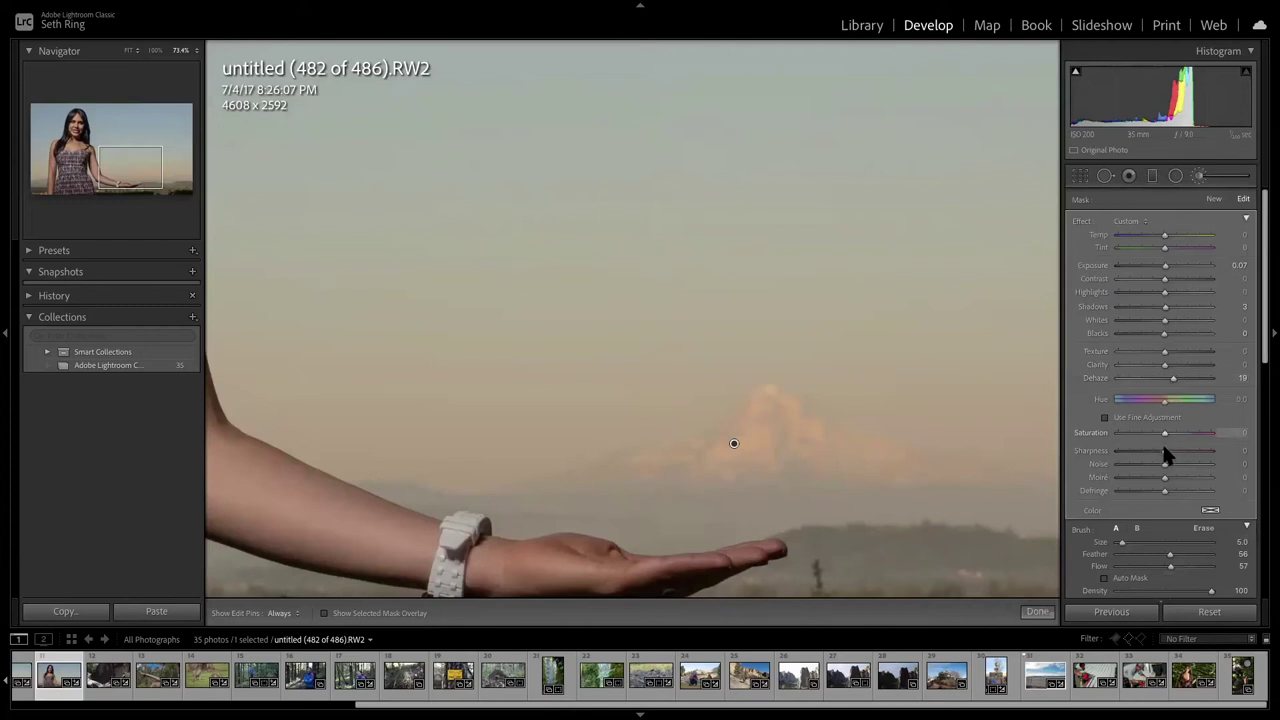
scroll(1166, 447, "down", 5)
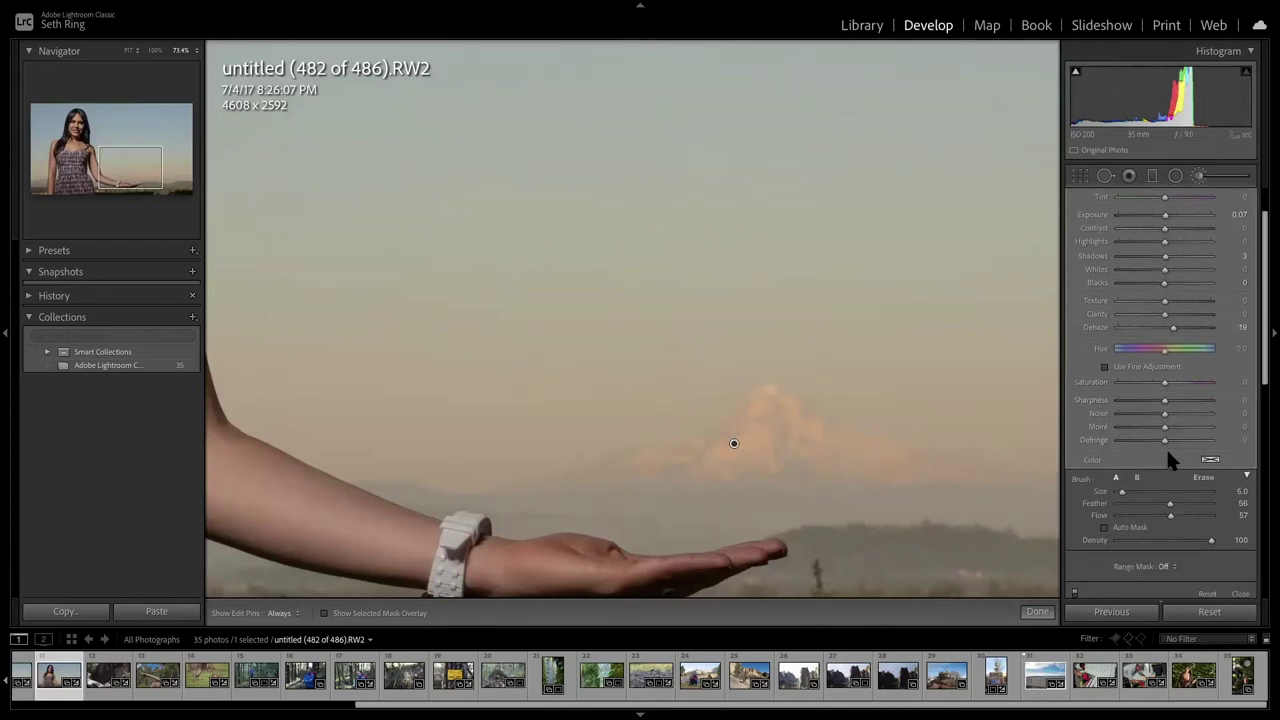
scroll(1168, 450, "up", 5)
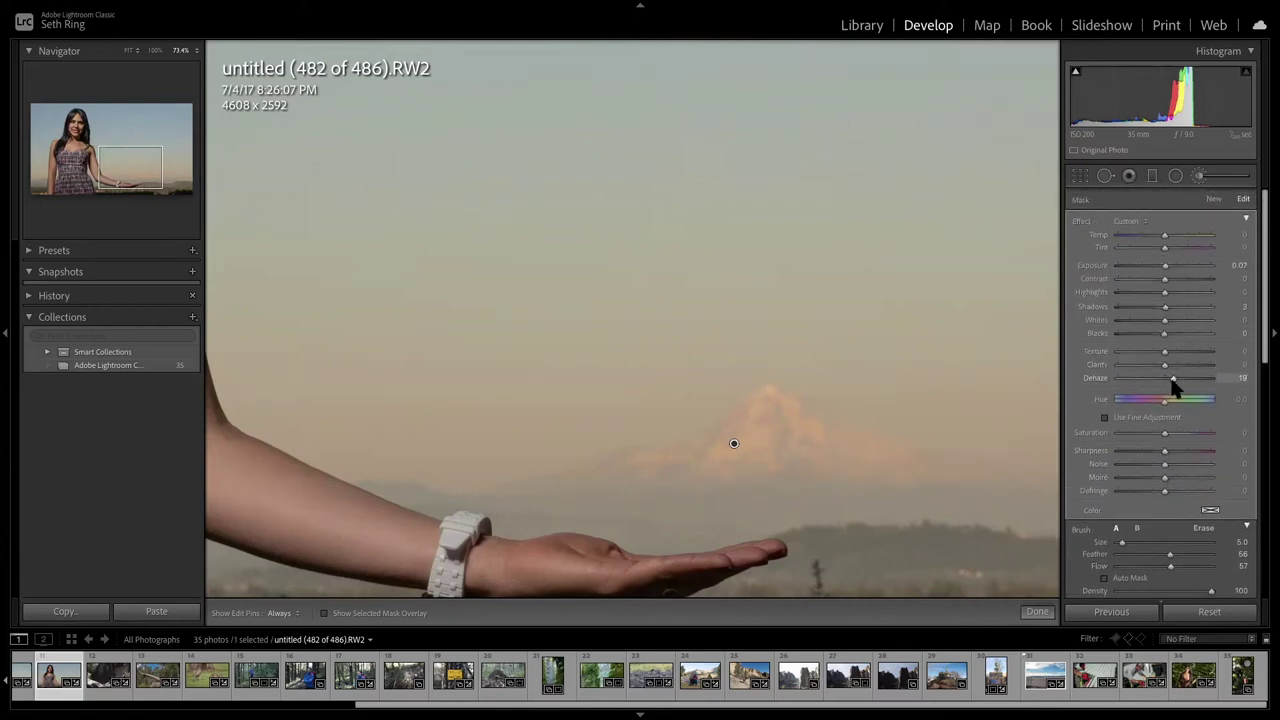
Refine the brushed mountain with Clarity 66, Texture 70, Blacks −22, Dehaze 1 and Shadows −25, adjust its Contrast, and close the brush.
left_click_drag(1164, 364, 1173, 366)
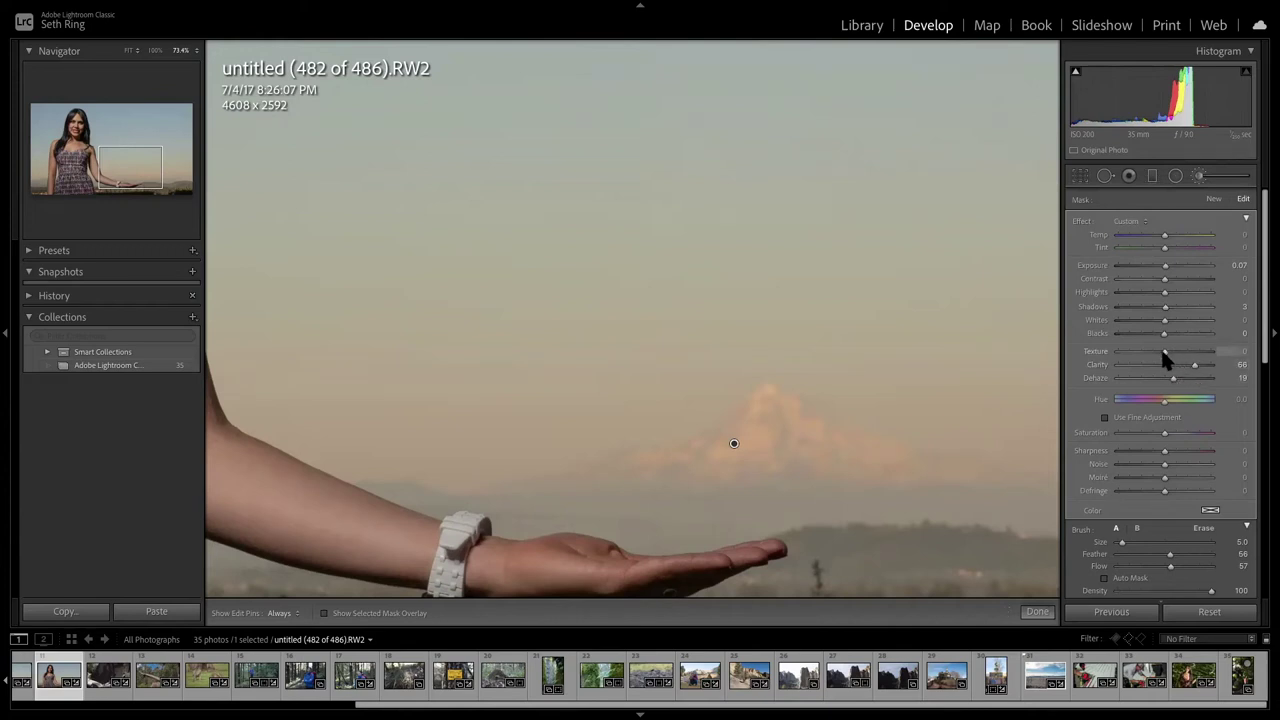
left_click_drag(1178, 351, 1197, 355)
left_click_drag(1176, 335, 1154, 334)
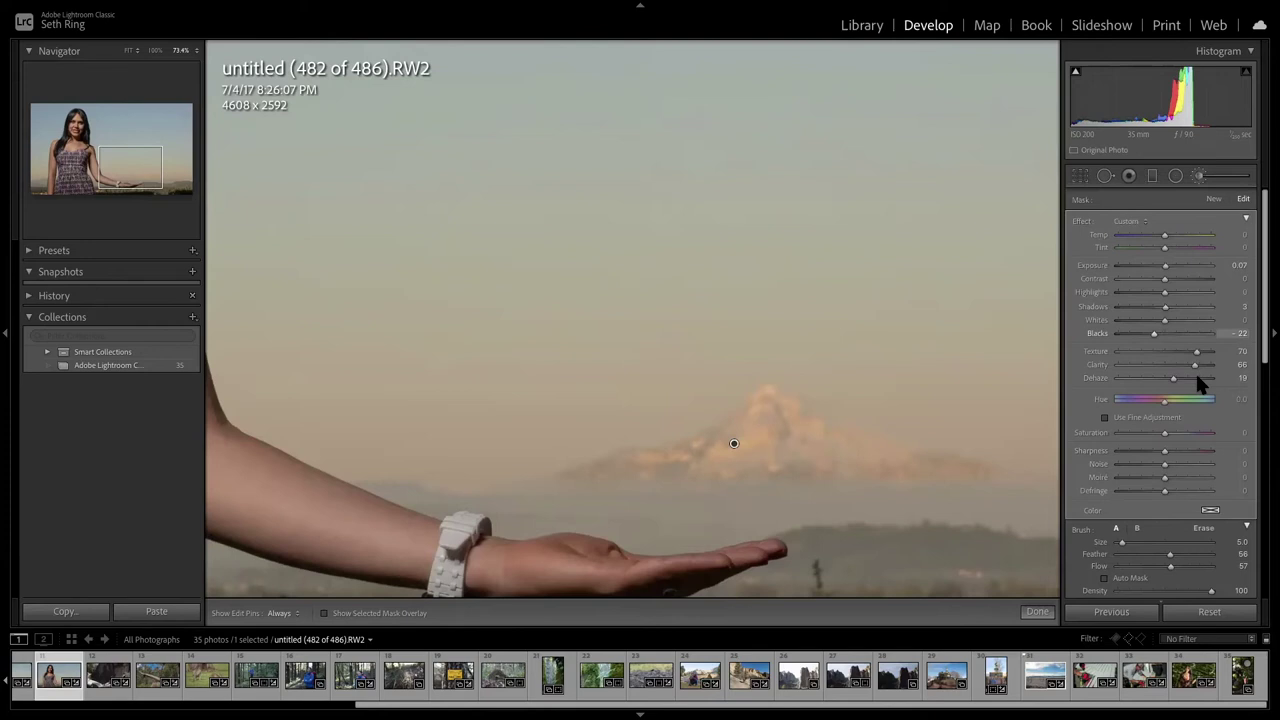
left_click_drag(1173, 380, 1164, 380)
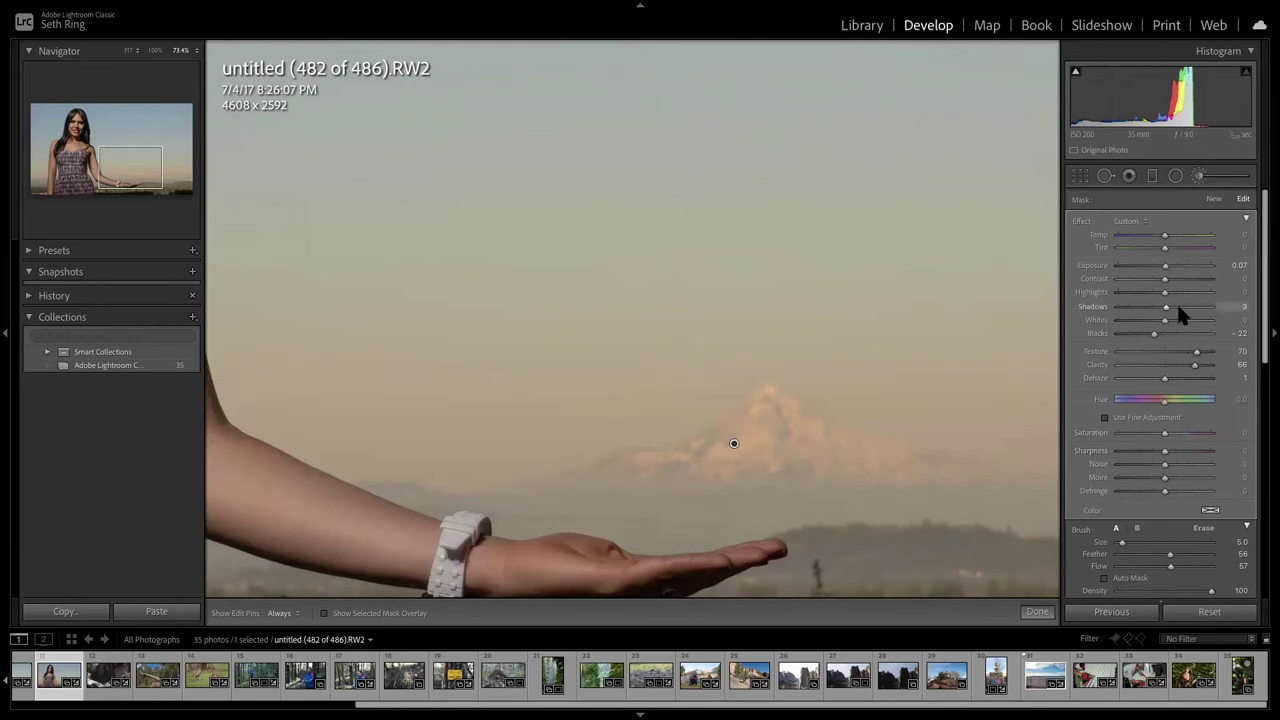
left_click_drag(1180, 309, 1154, 310)
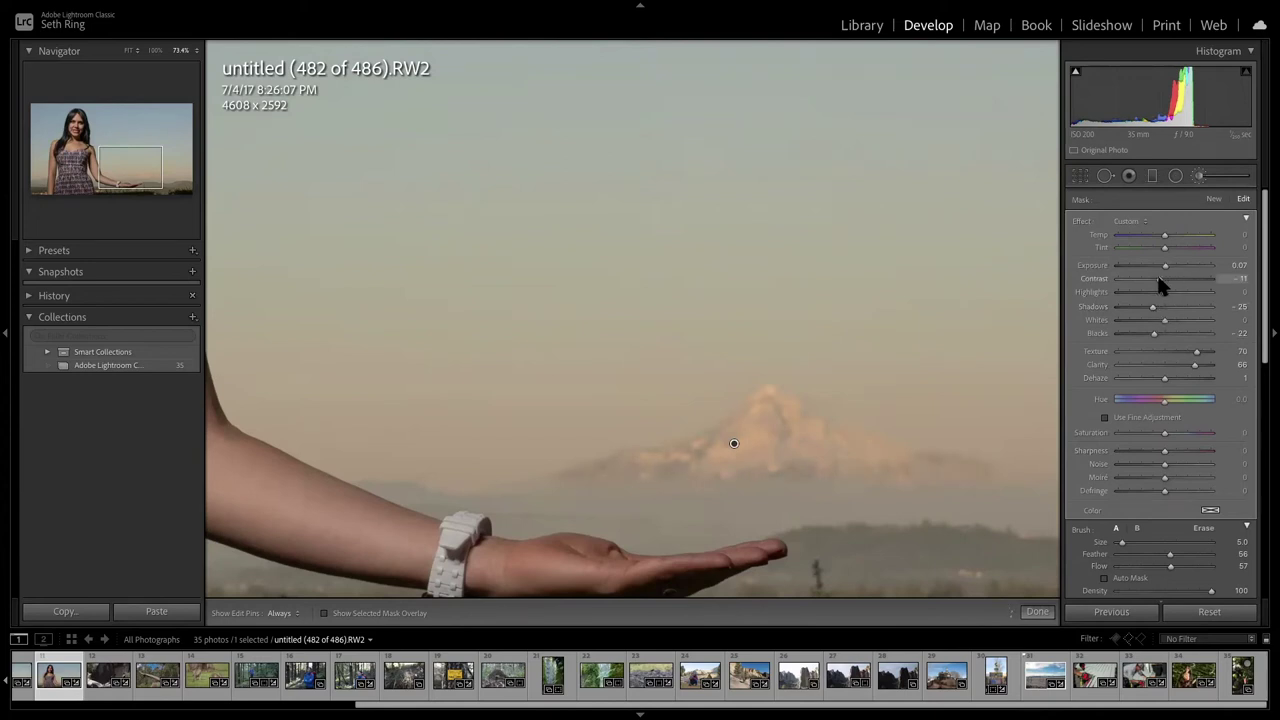
left_click(1162, 279)
left_click(1199, 176)
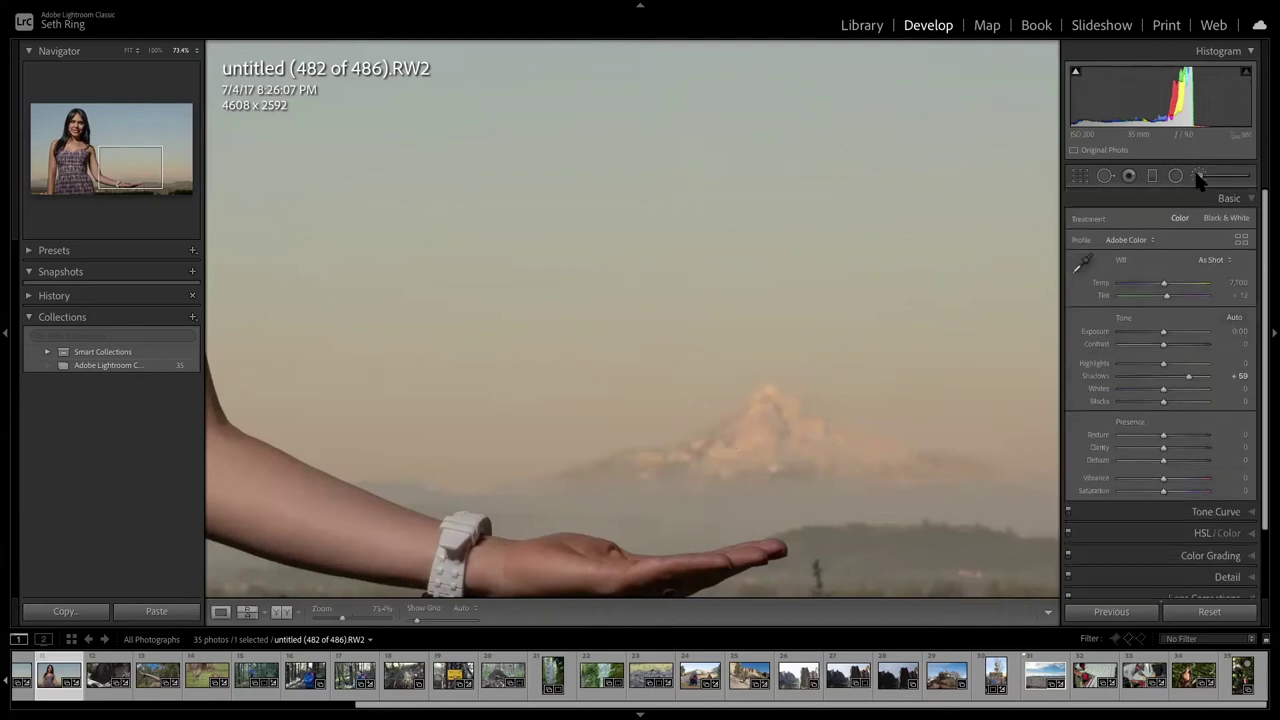
Set the portrait's Red hue to −45 in the HSL adjustments.
left_click(626, 403)
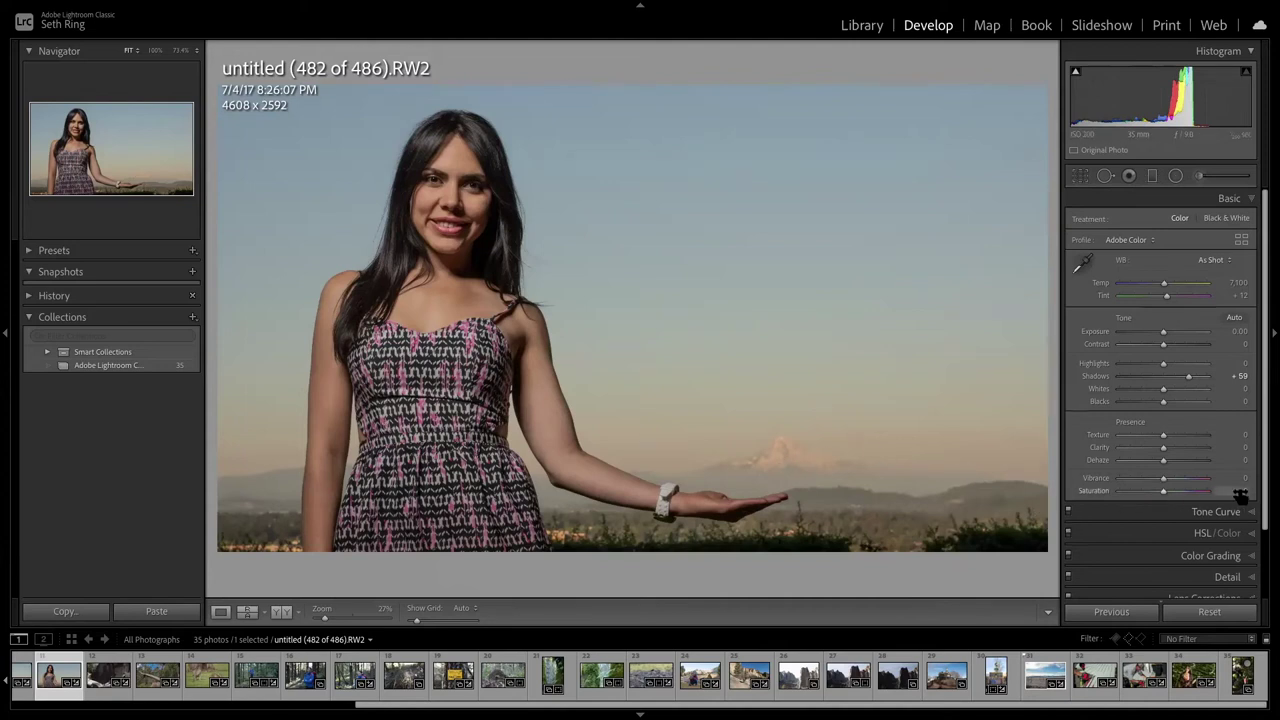
scroll(1266, 500, "down", 3)
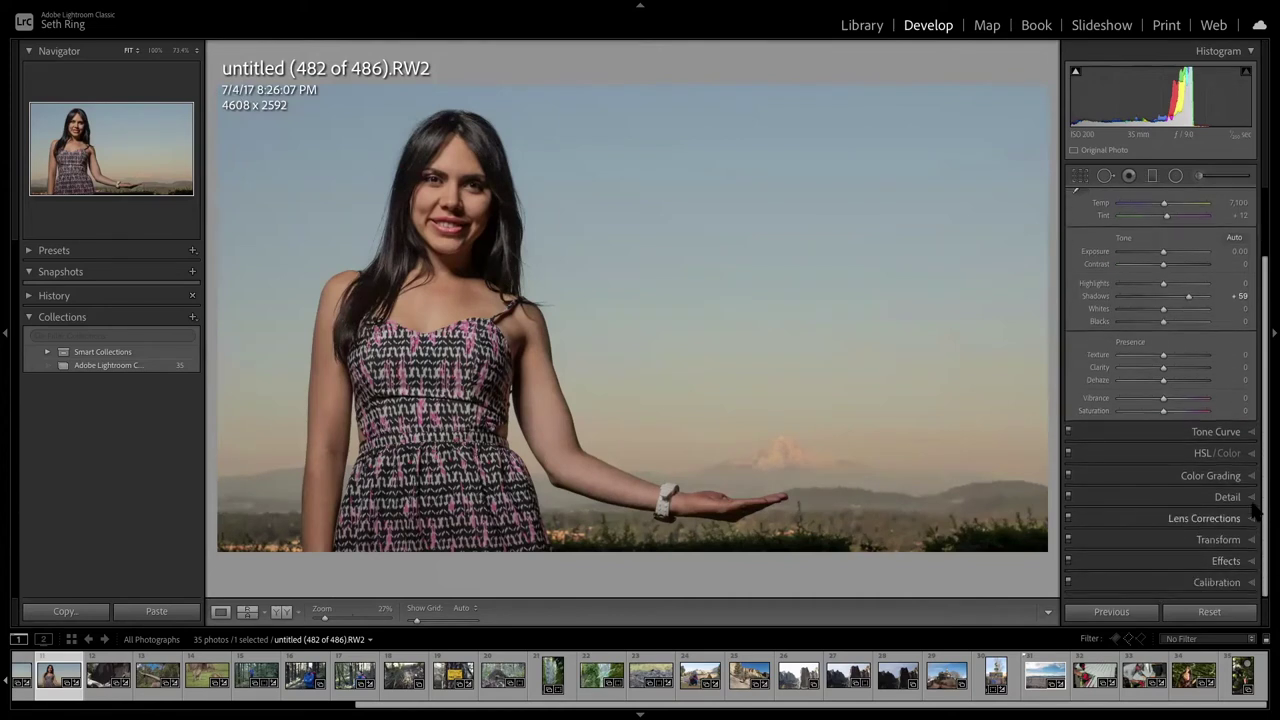
left_click(1248, 455)
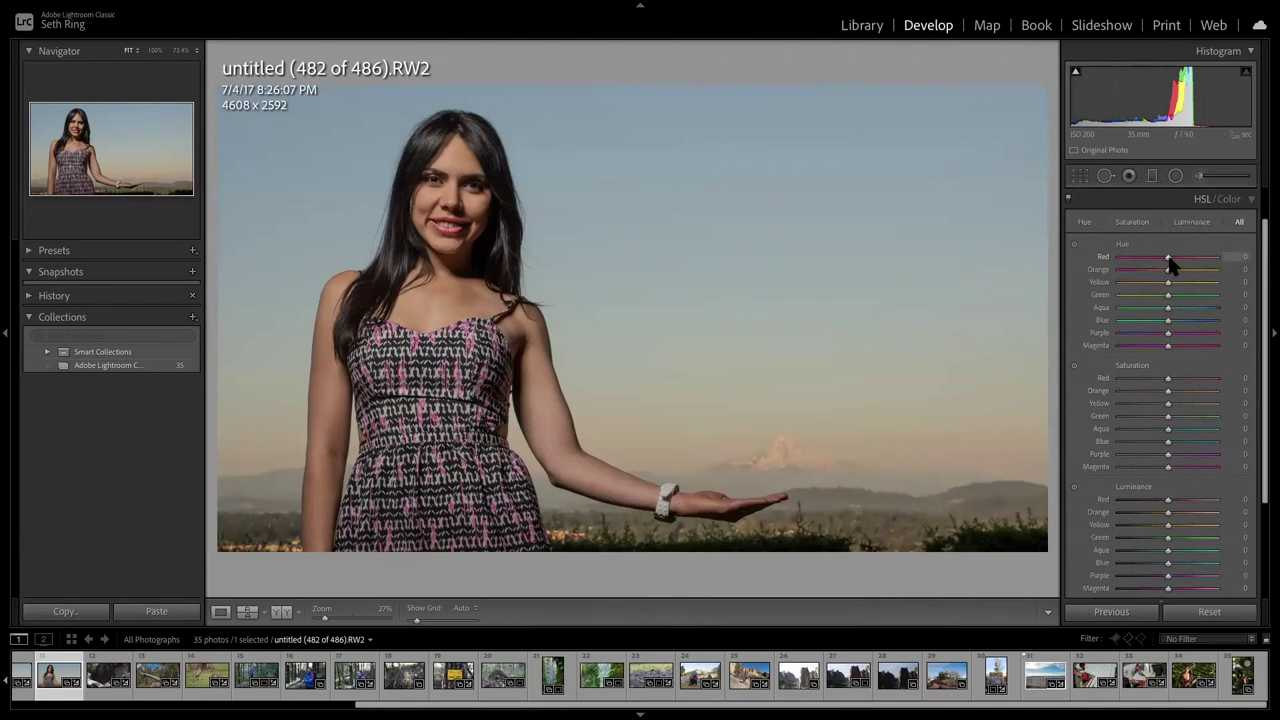
mouse_move(1169, 257)
left_mouse_down()
mouse_move(1134, 257)
mouse_move(1184, 258)
mouse_move(1124, 258)
mouse_move(1219, 257)
mouse_move(1146, 258)
left_mouse_up()
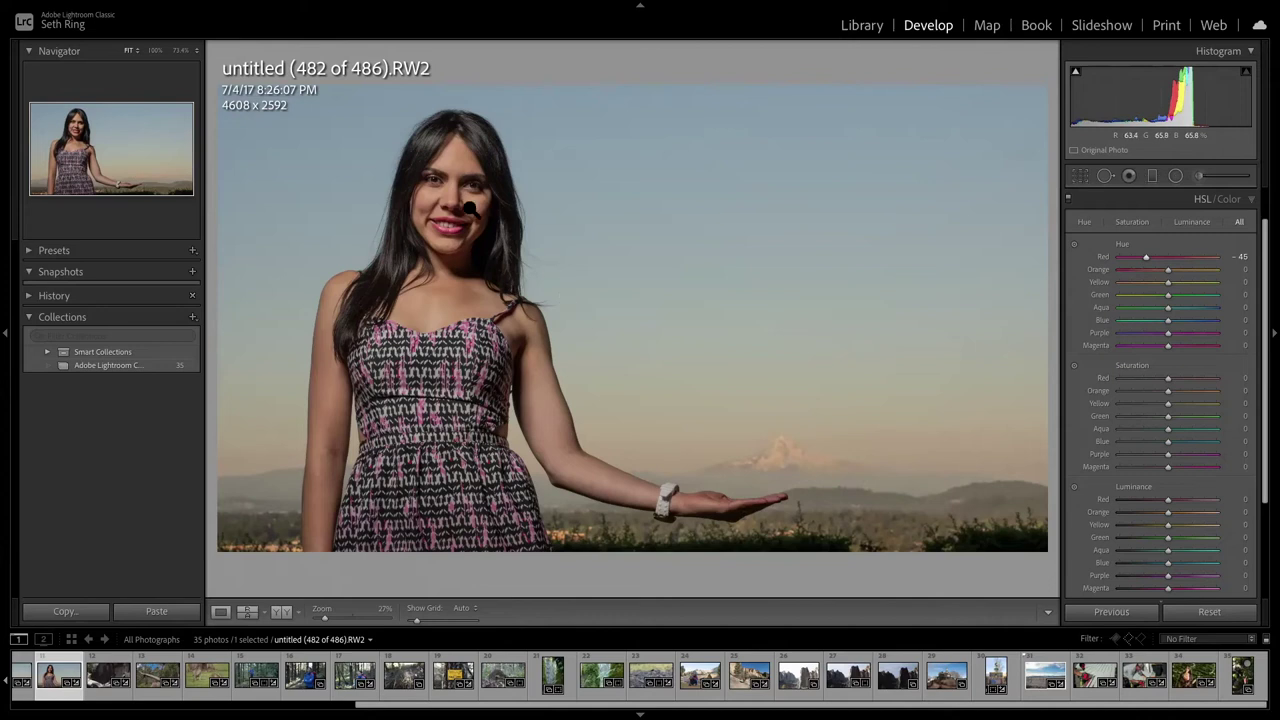
Set up a new Adjustment Brush for the woman's face with Exposure −0.15, Shadows 60 and Dehaze 1.
left_click(480, 228)
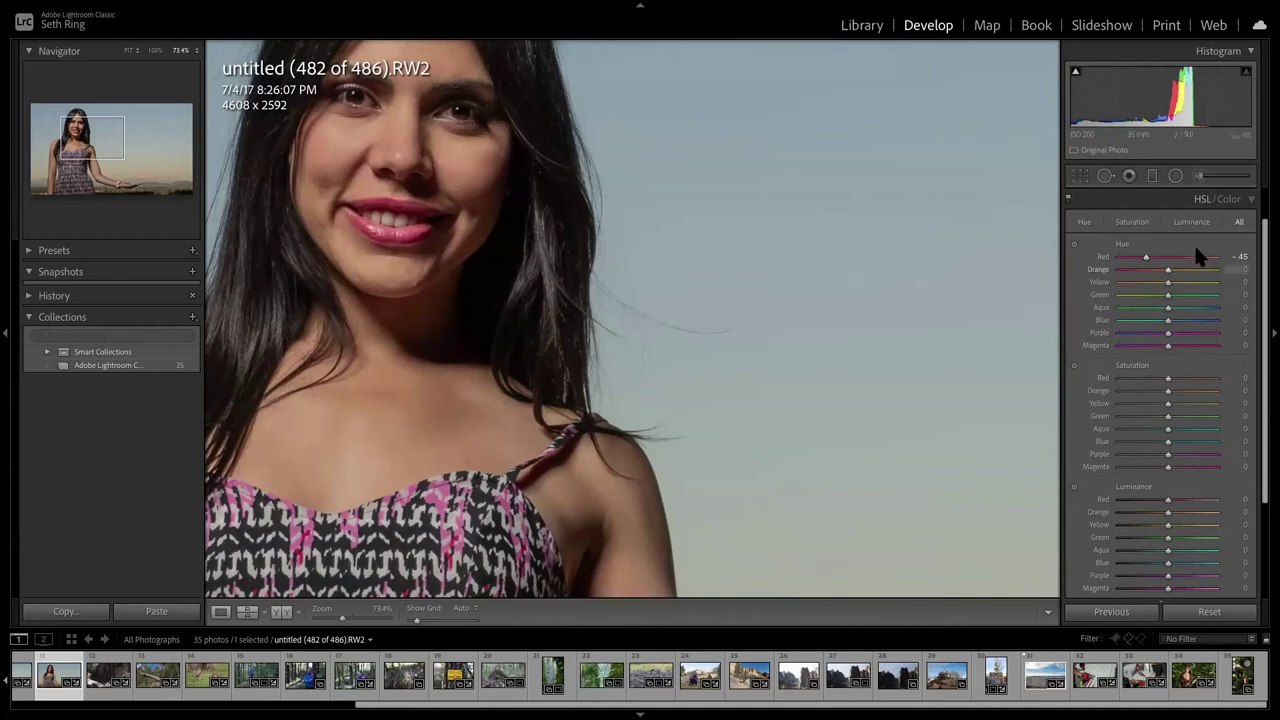
left_click(1198, 176)
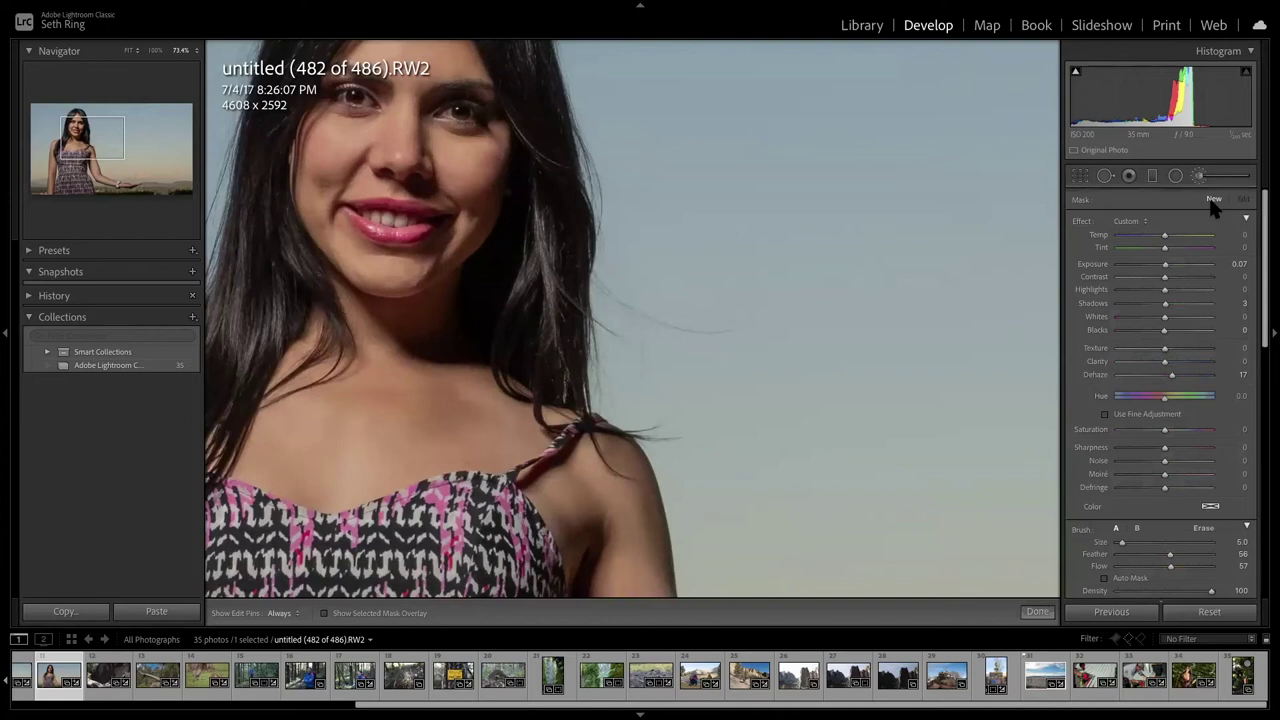
scroll(1146, 380, "down", 1)
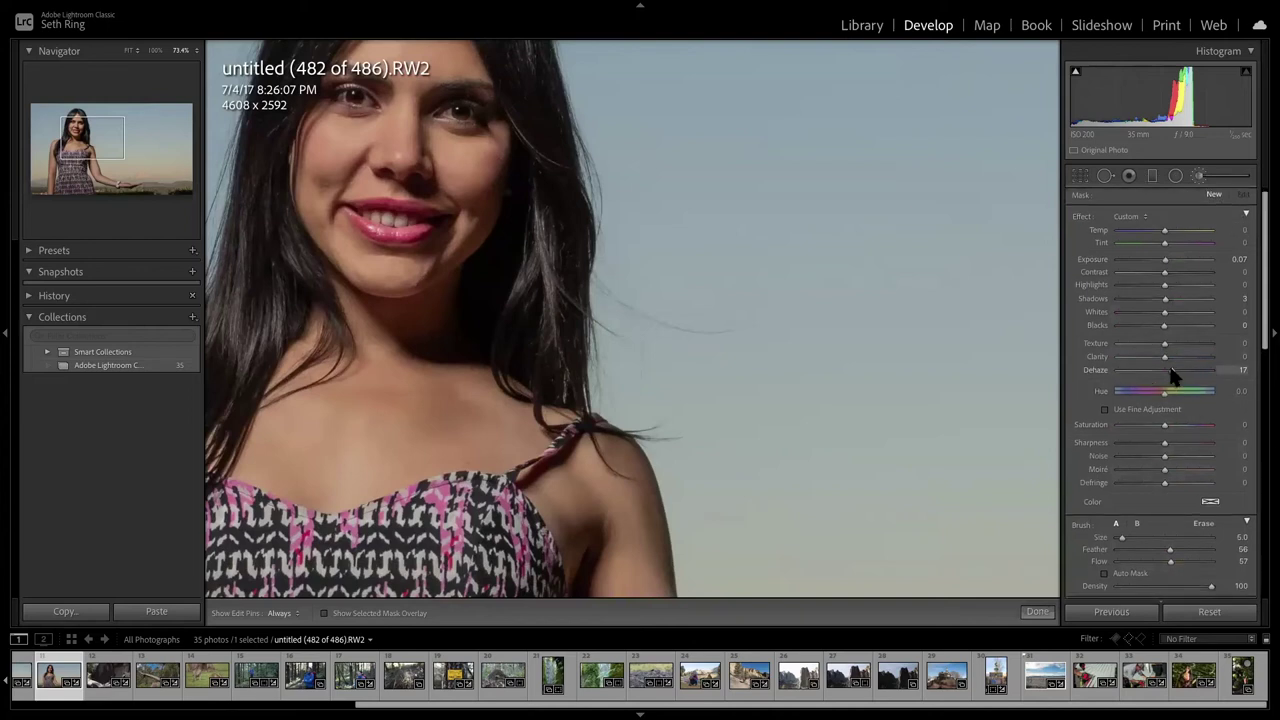
scroll(1170, 262, "down", 1)
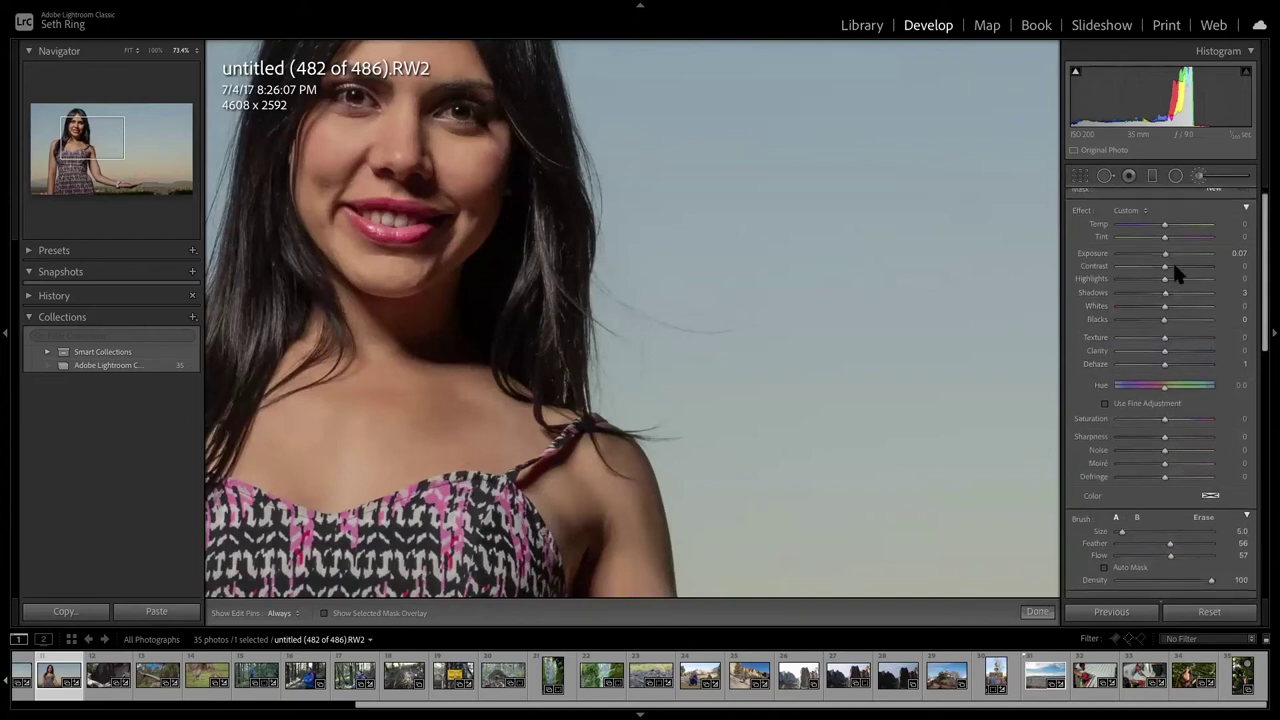
scroll(1167, 272, "down", 1)
left_click_drag(1165, 290, 1192, 290)
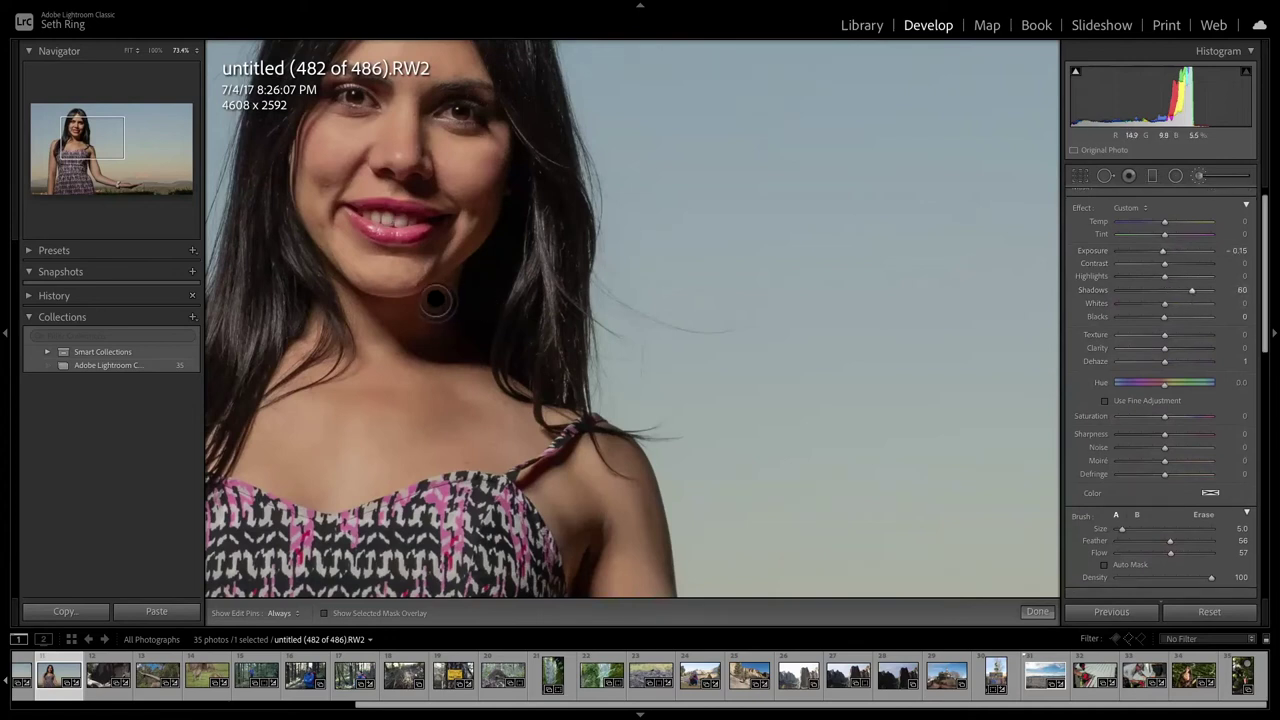
Paint the adjustment over the shaded cheek, jaw and neck, and show the selected mask overlay.
key("h")
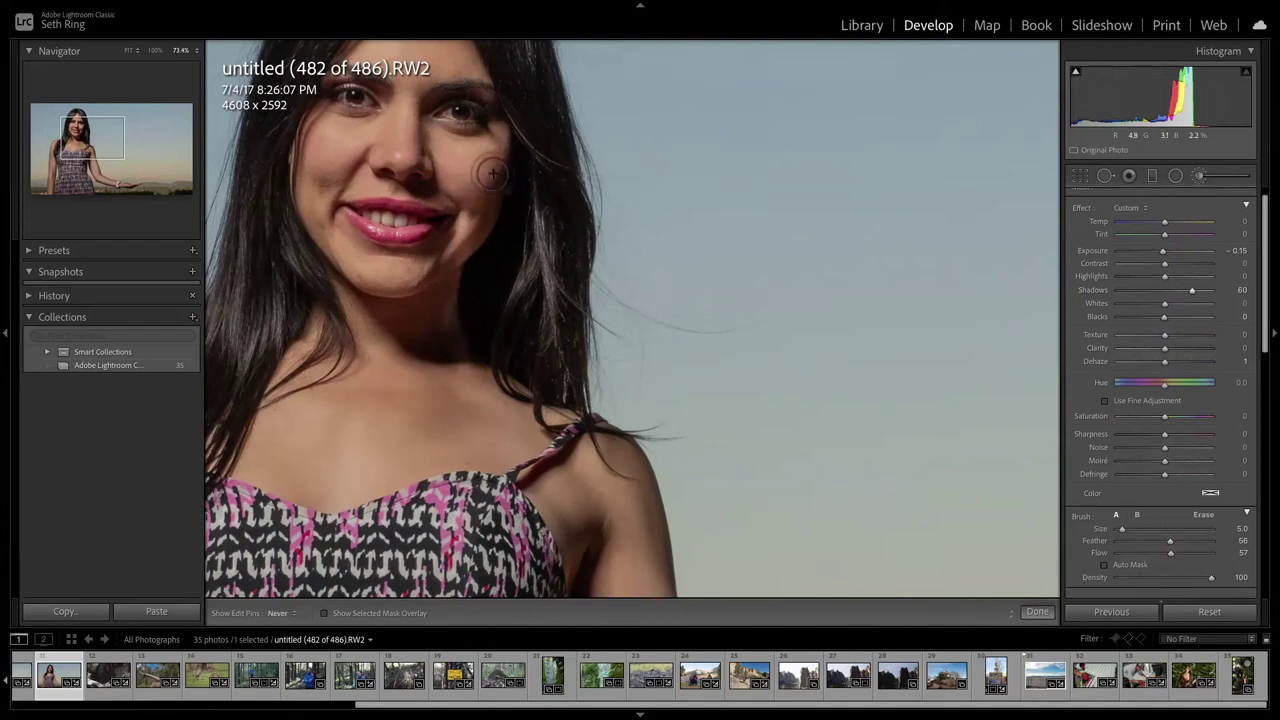
mouse_move(505, 177)
left_mouse_down()
mouse_move(495, 155)
mouse_move(486, 240)
mouse_move(426, 266)
mouse_move(456, 214)
mouse_move(448, 226)
mouse_move(467, 262)
left_mouse_up()
key("h")
key("bracketleft")
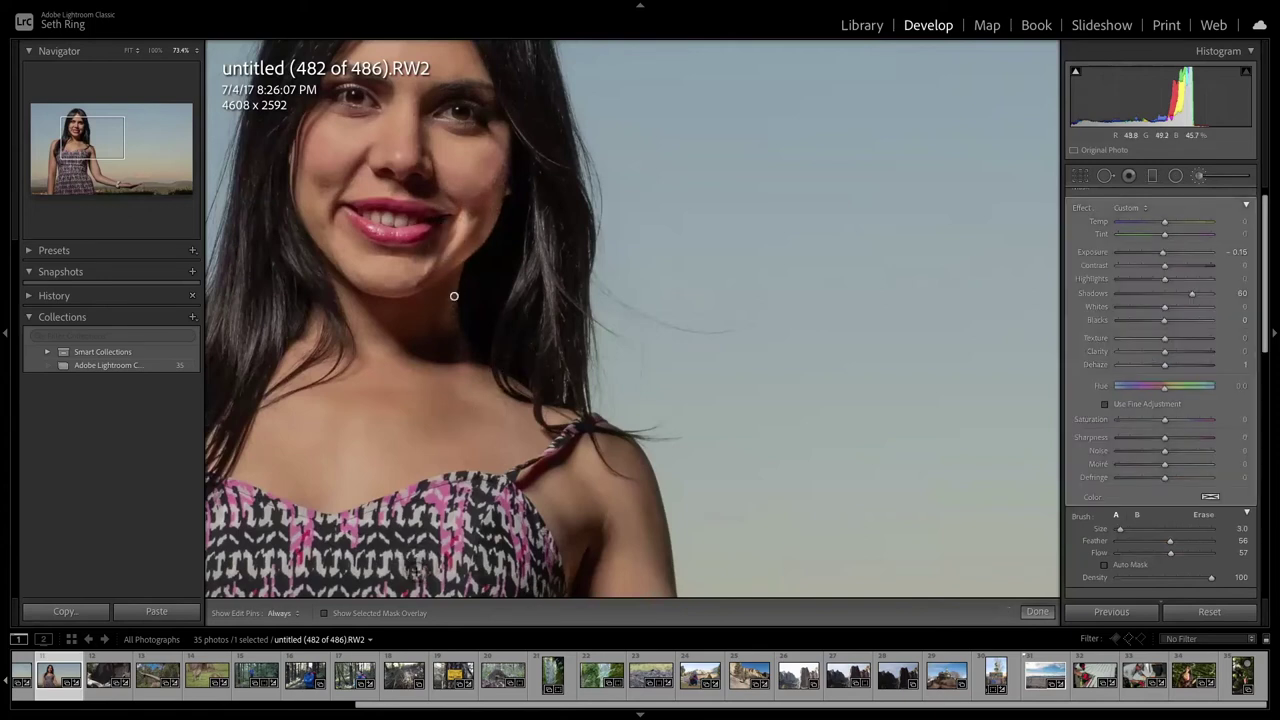
left_click(324, 614)
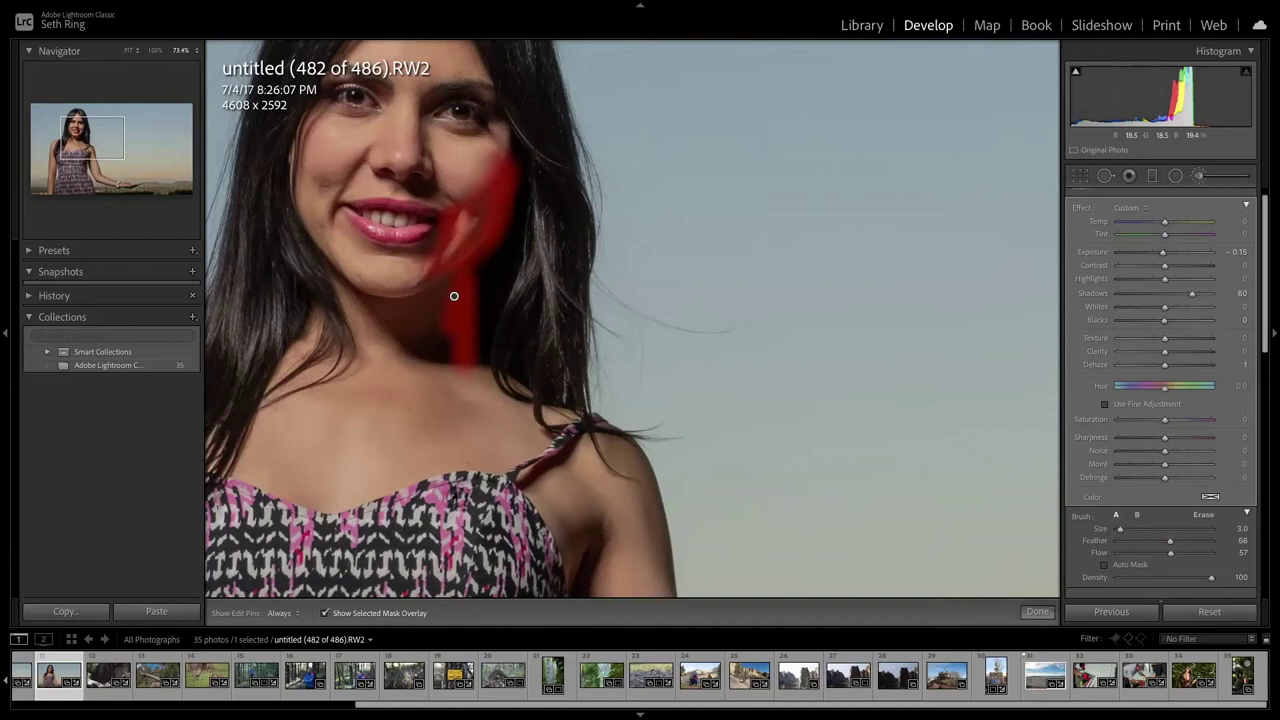
Erase the mask from the woman's neck, keeping it on the cheek and jaw, and reduce the eraser size to 2.0.
key("bracketright")
key("alt")
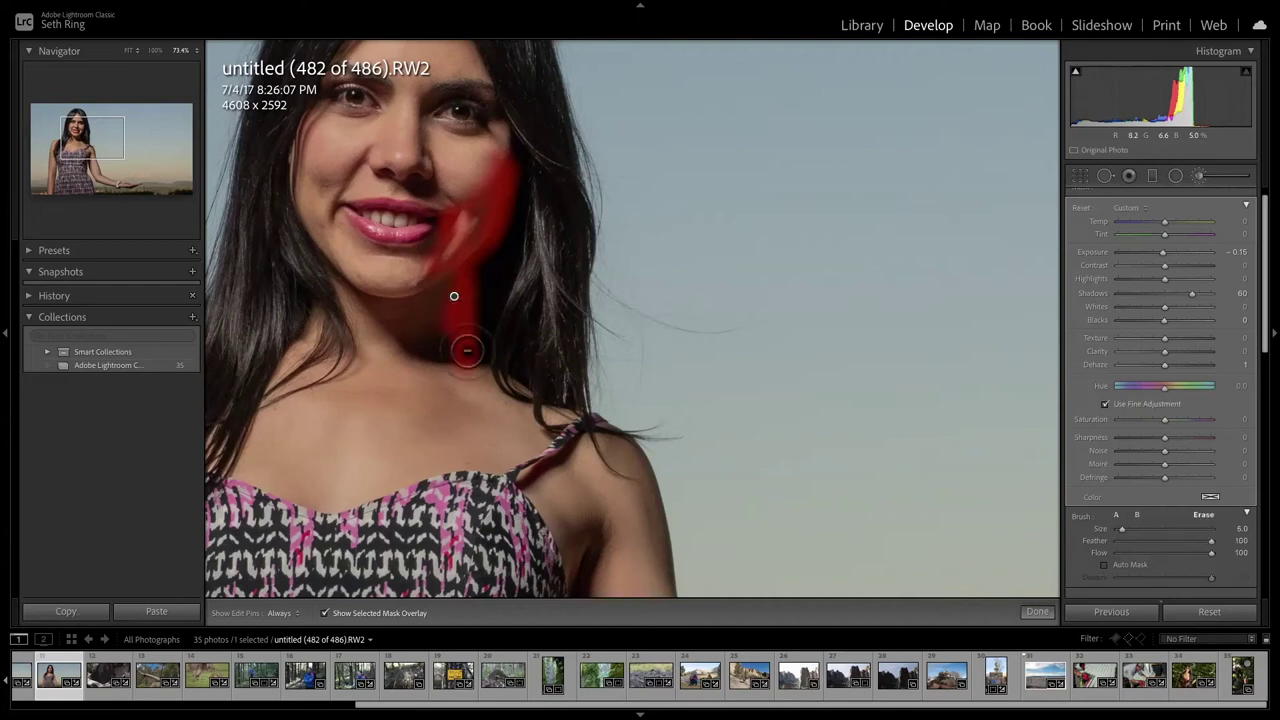
key("h")
mouse_move(466, 323)
left_mouse_down()
mouse_move(468, 370)
mouse_move(450, 323)
mouse_move(470, 278)
mouse_move(451, 297)
mouse_move(460, 308)
left_mouse_up()
scroll(460, 310, "down", 5)
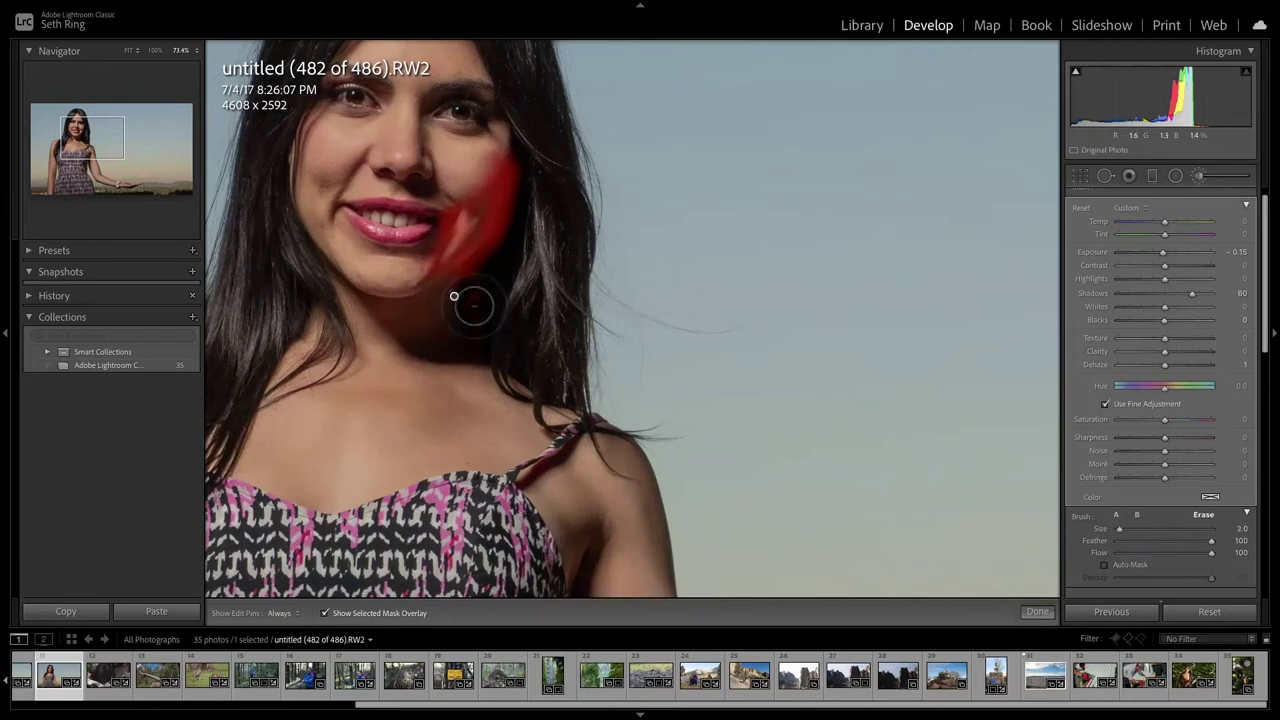
scroll(454, 296, "up", 5)
key("h")
key("h")
key("bracketleft")
key("bracketleft")
key("bracketleft")
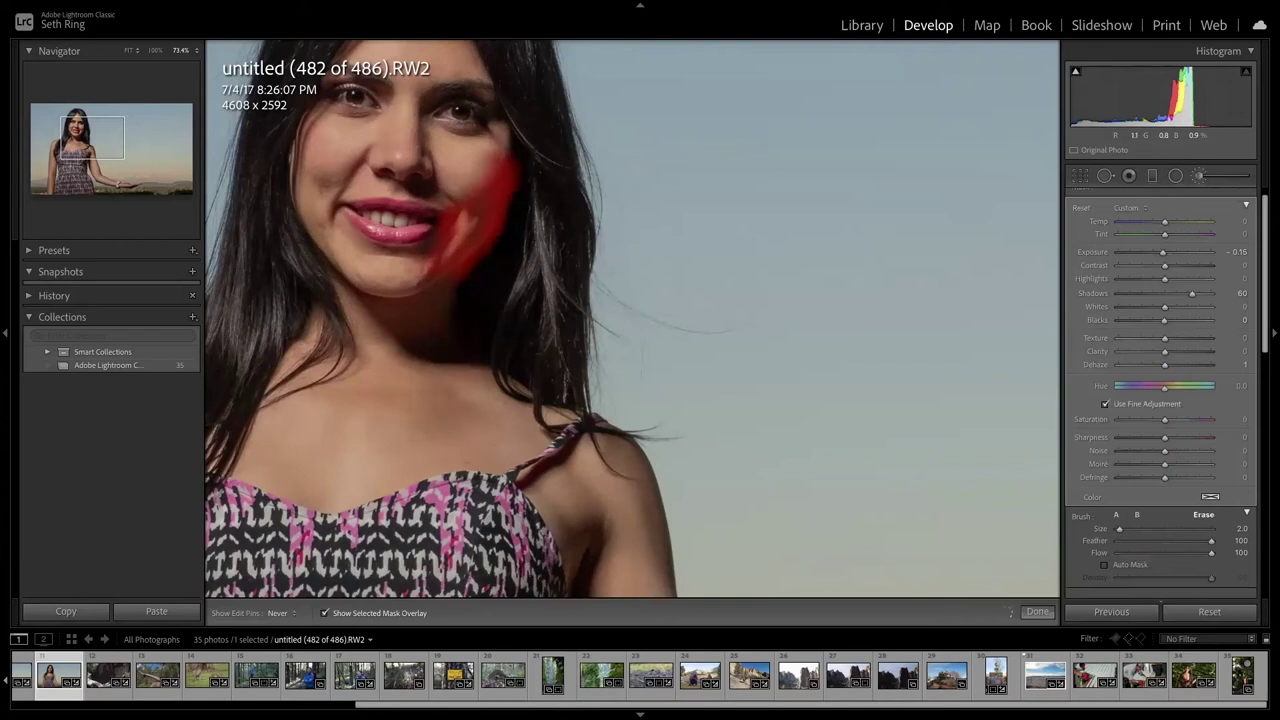
Hide the selected mask overlay and compare the portrait with the brush adjustments switched off and on.
key("alt")
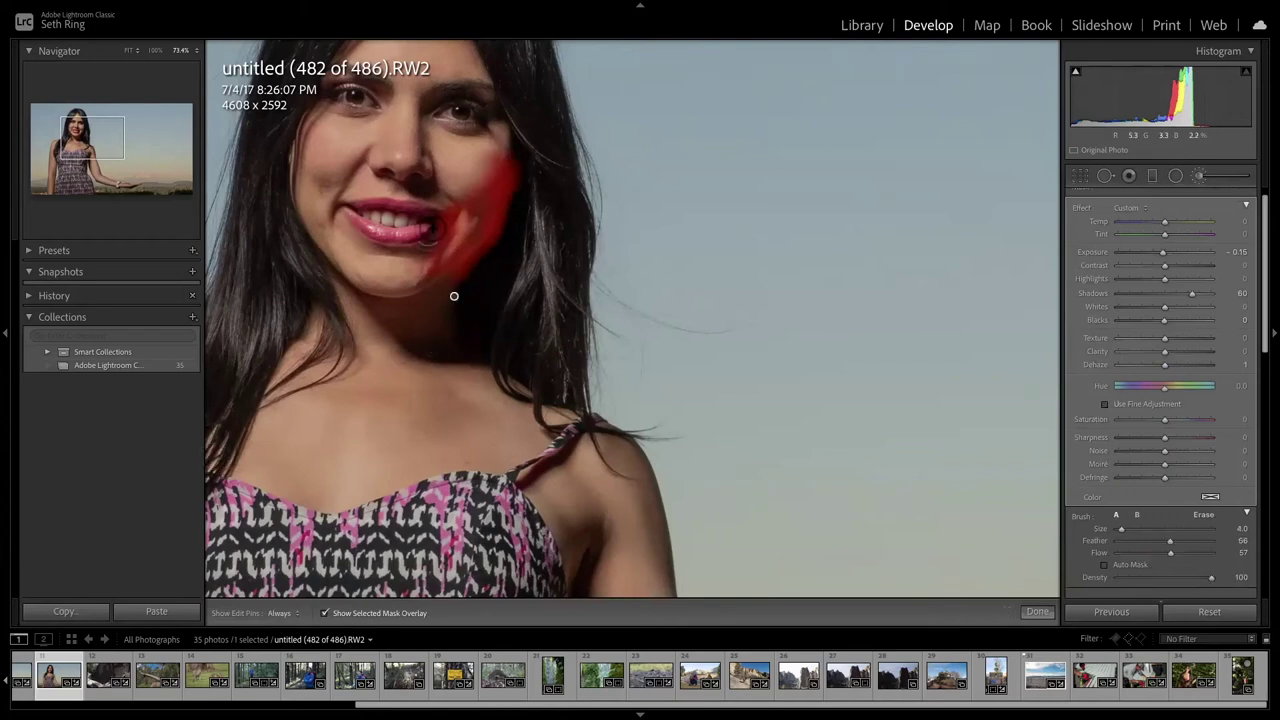
key("alt")
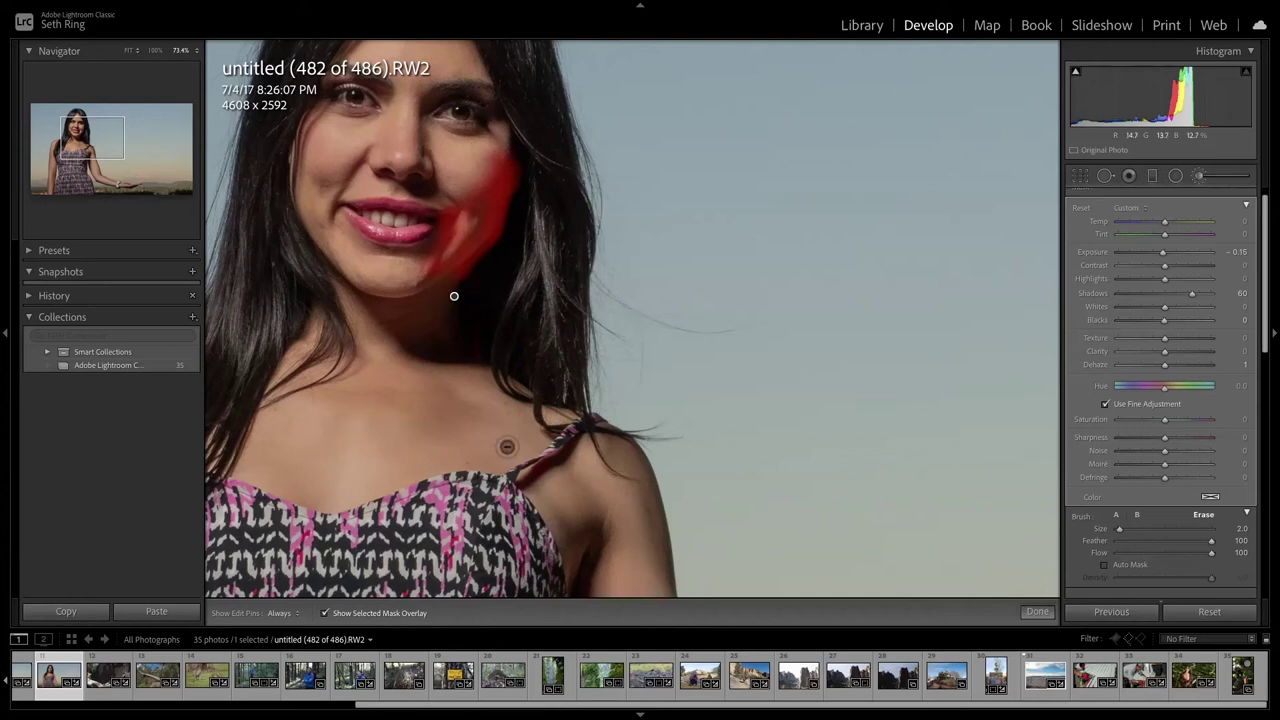
left_click(324, 614)
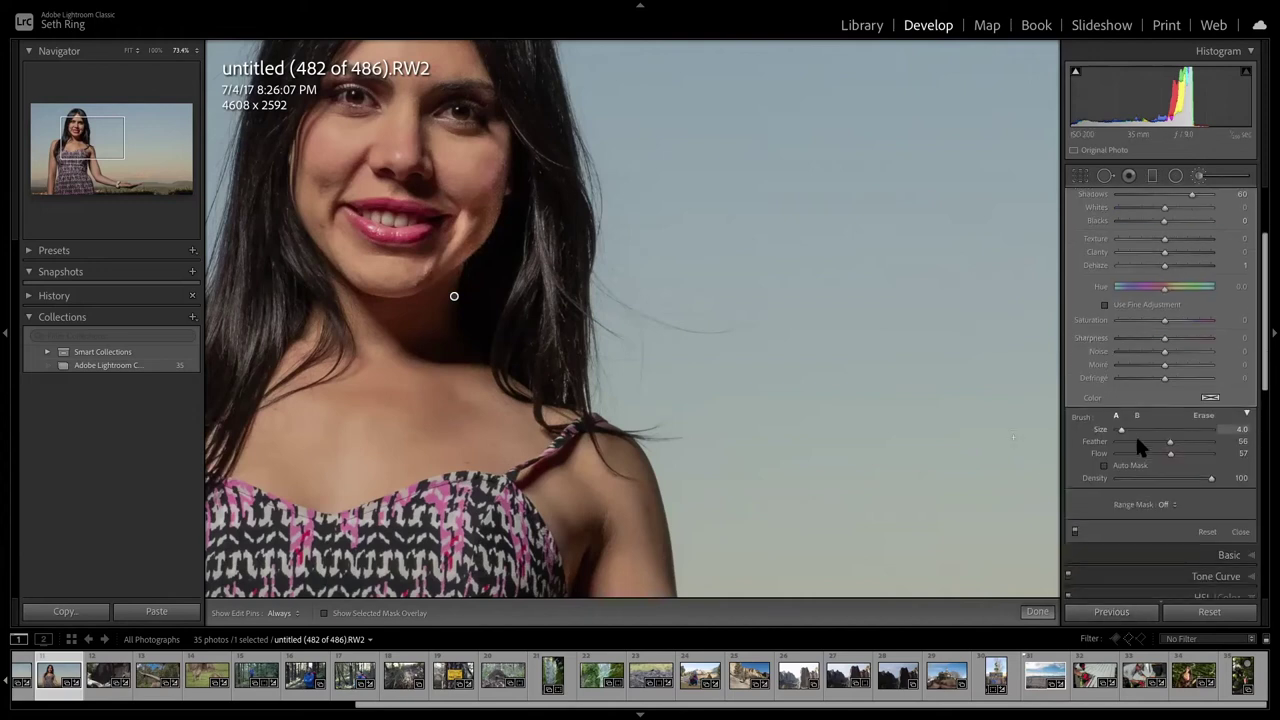
scroll(1135, 433, "up", 1)
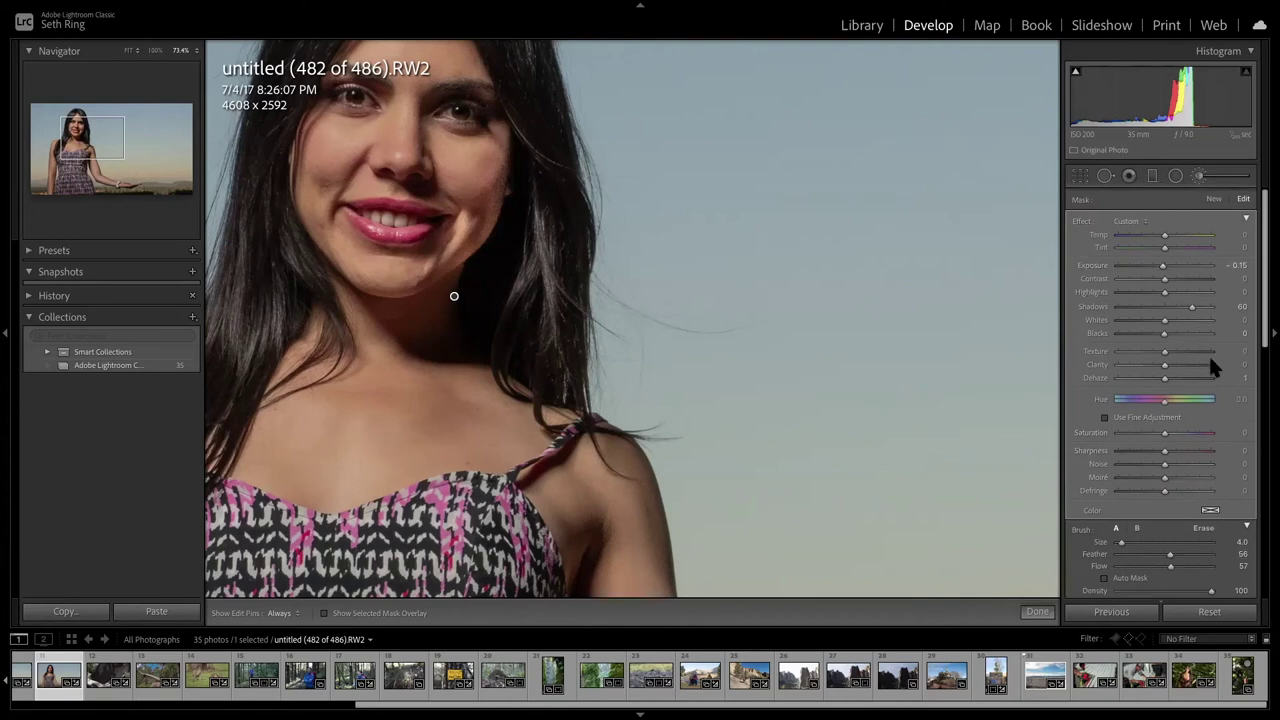
scroll(1212, 368, "down", 3)
scroll(1186, 468, "down", 2)
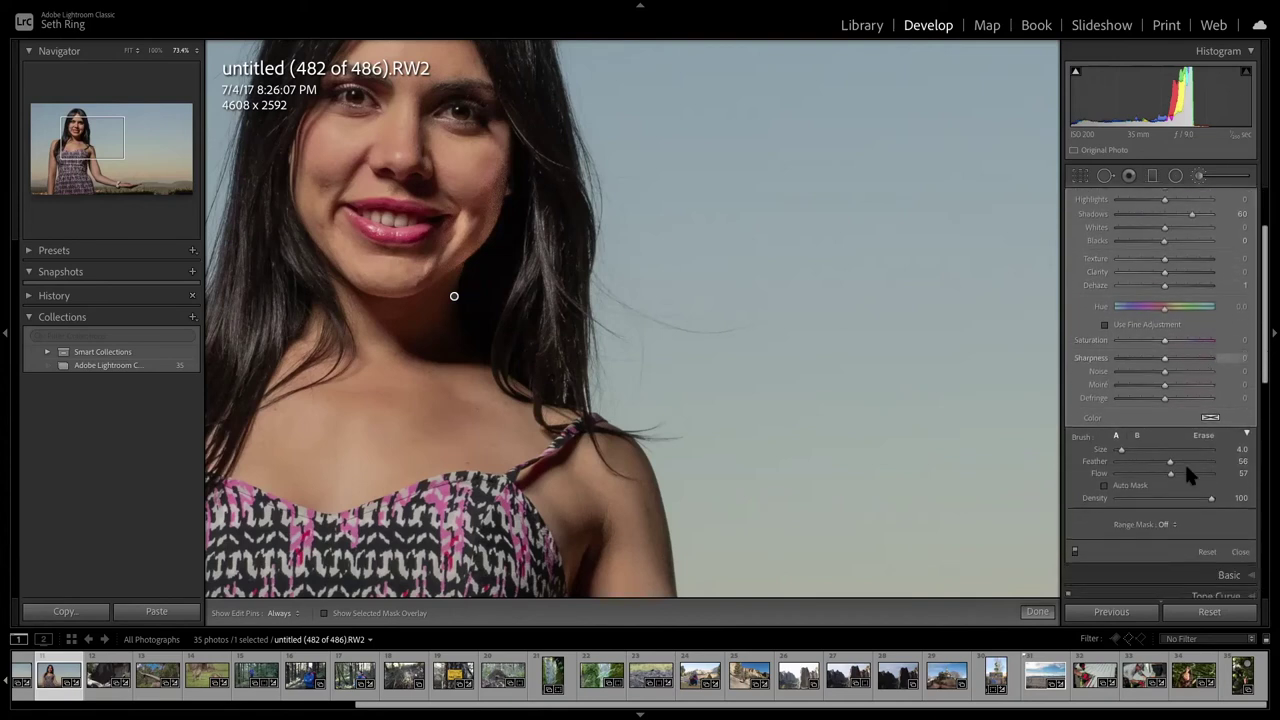
left_click(1074, 553)
left_click(1074, 553)
left_click(1074, 553)
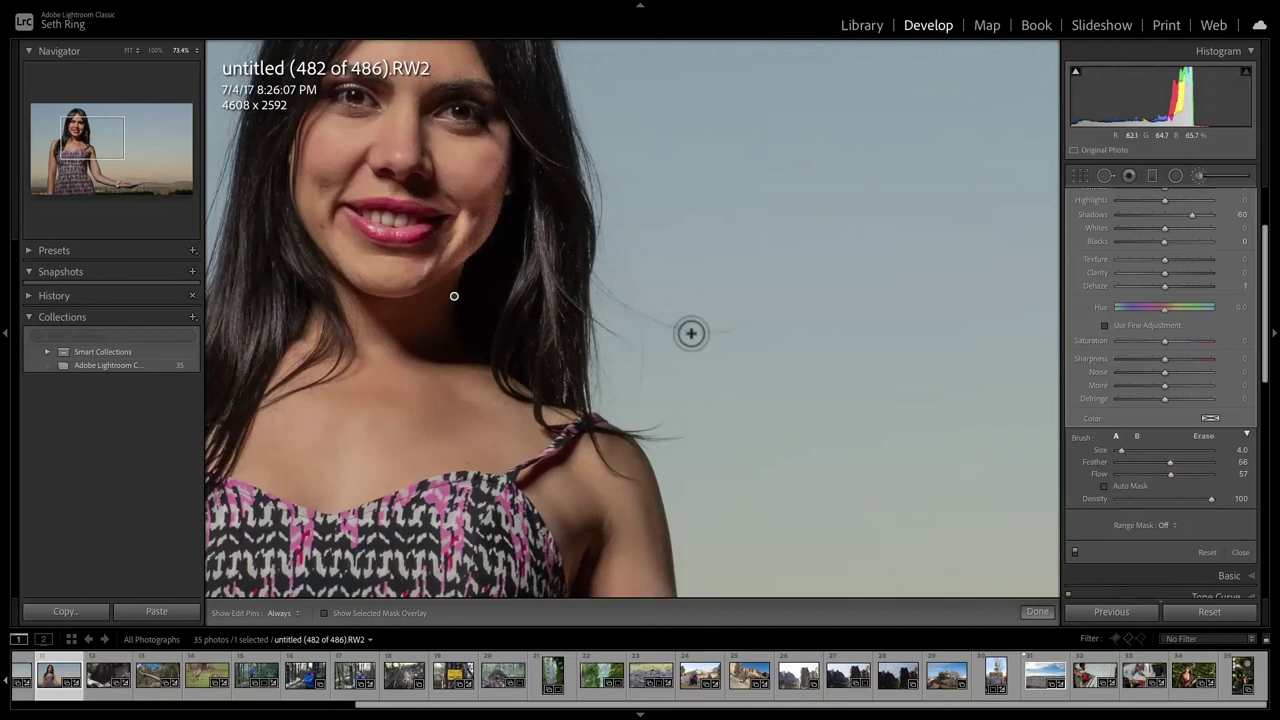
Set Noise to −81 for the brush adjustment on the woman's face.
left_click_drag(1164, 370, 1117, 372)
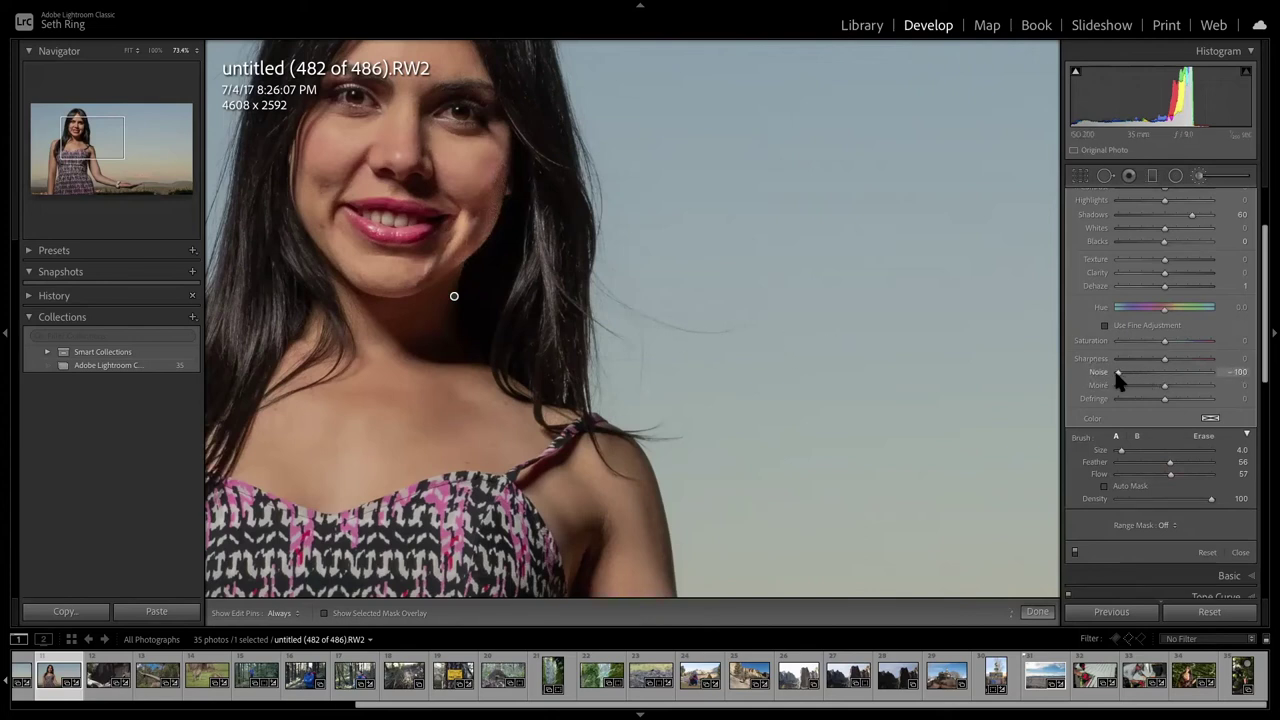
left_click_drag(1201, 370, 1131, 379)
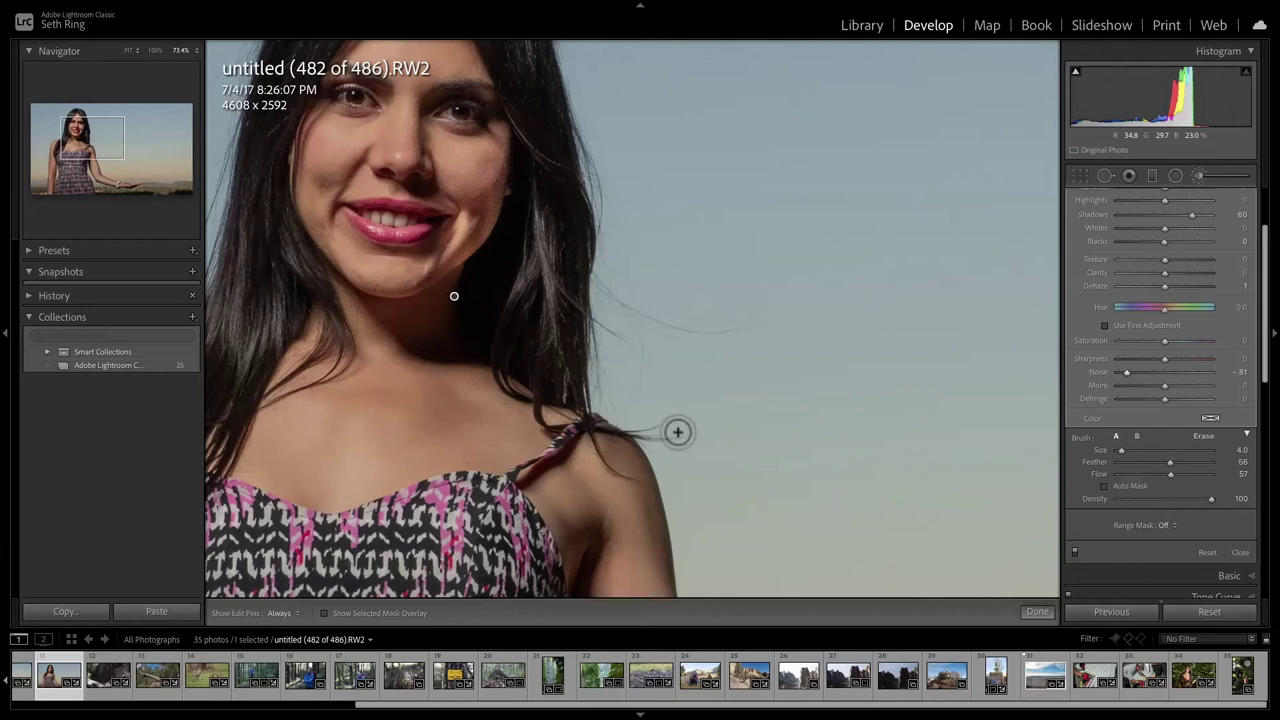
Switch to the hiker photo P1000040.rw2 and activate a new Adjustment Brush for the man's face.
left_click(306, 680)
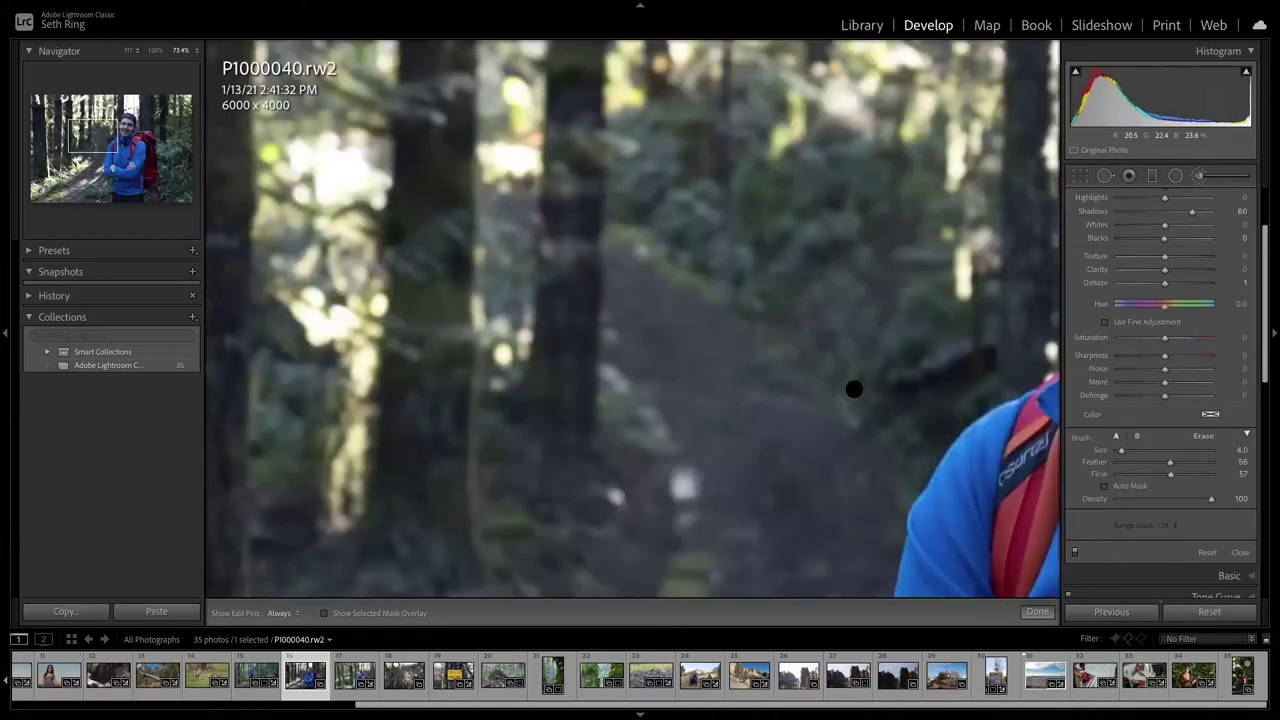
left_click_drag(854, 389, 210, 440)
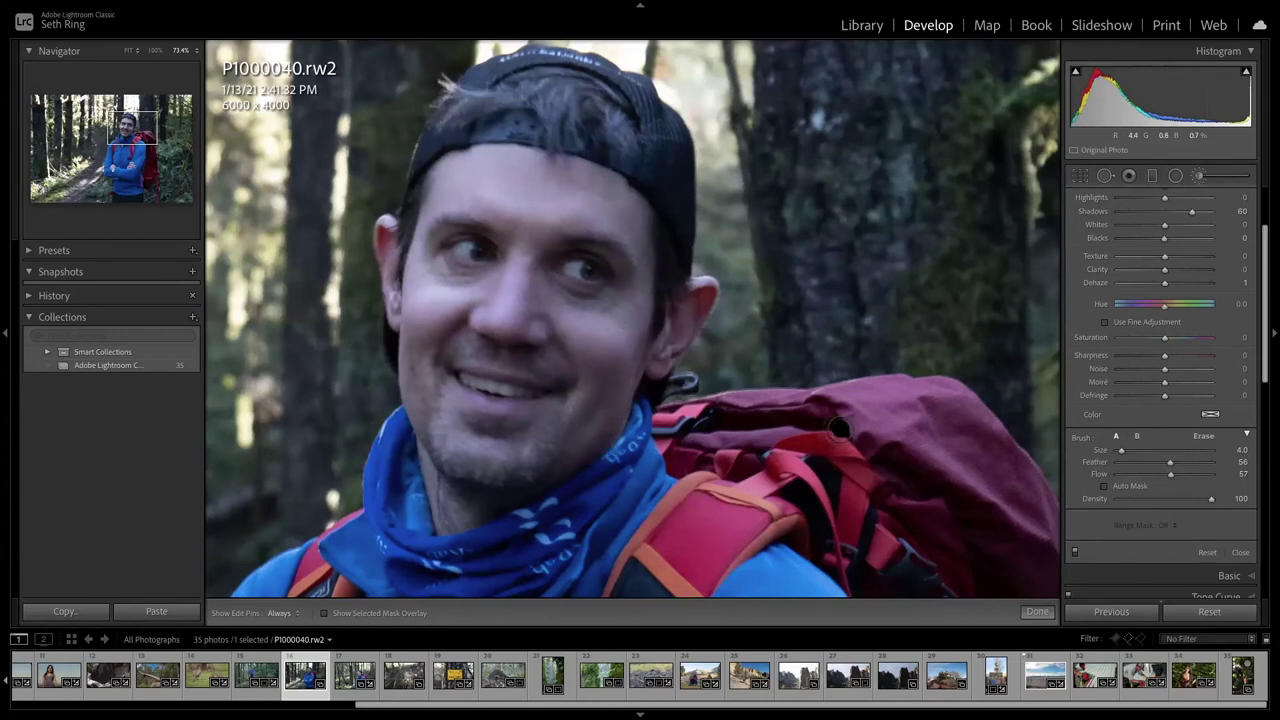
left_click(1199, 175)
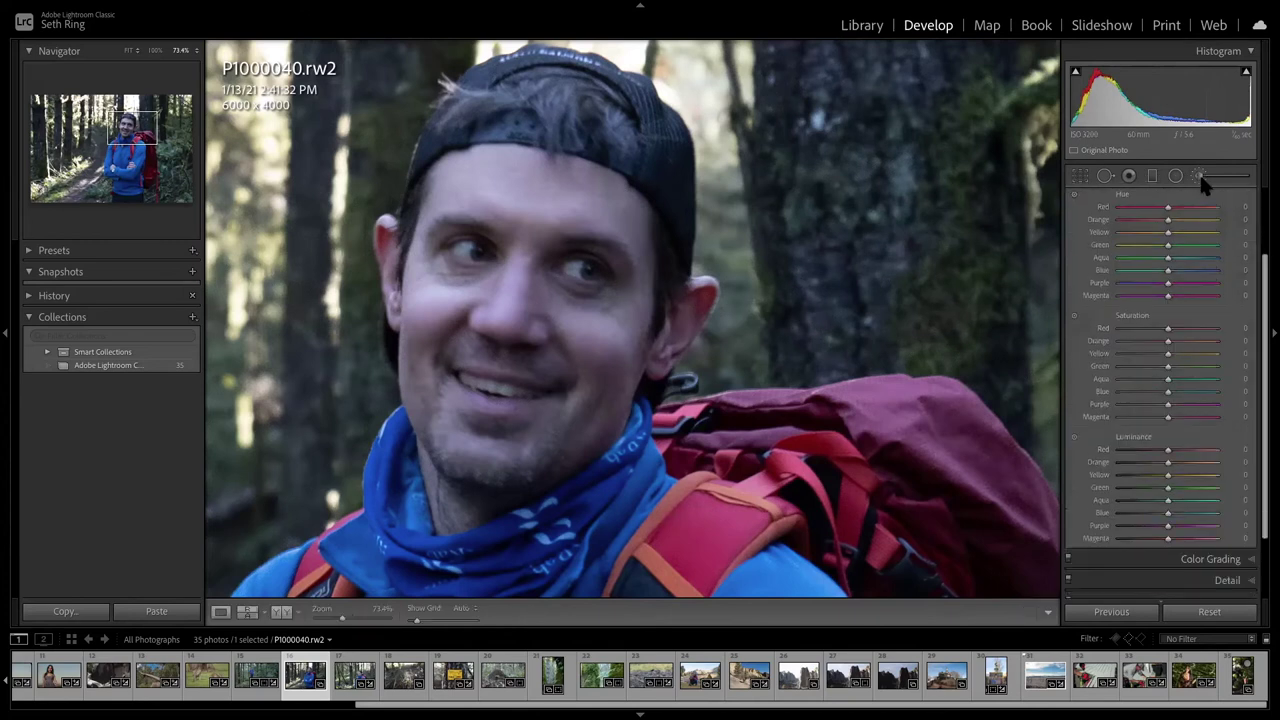
left_click(1198, 175)
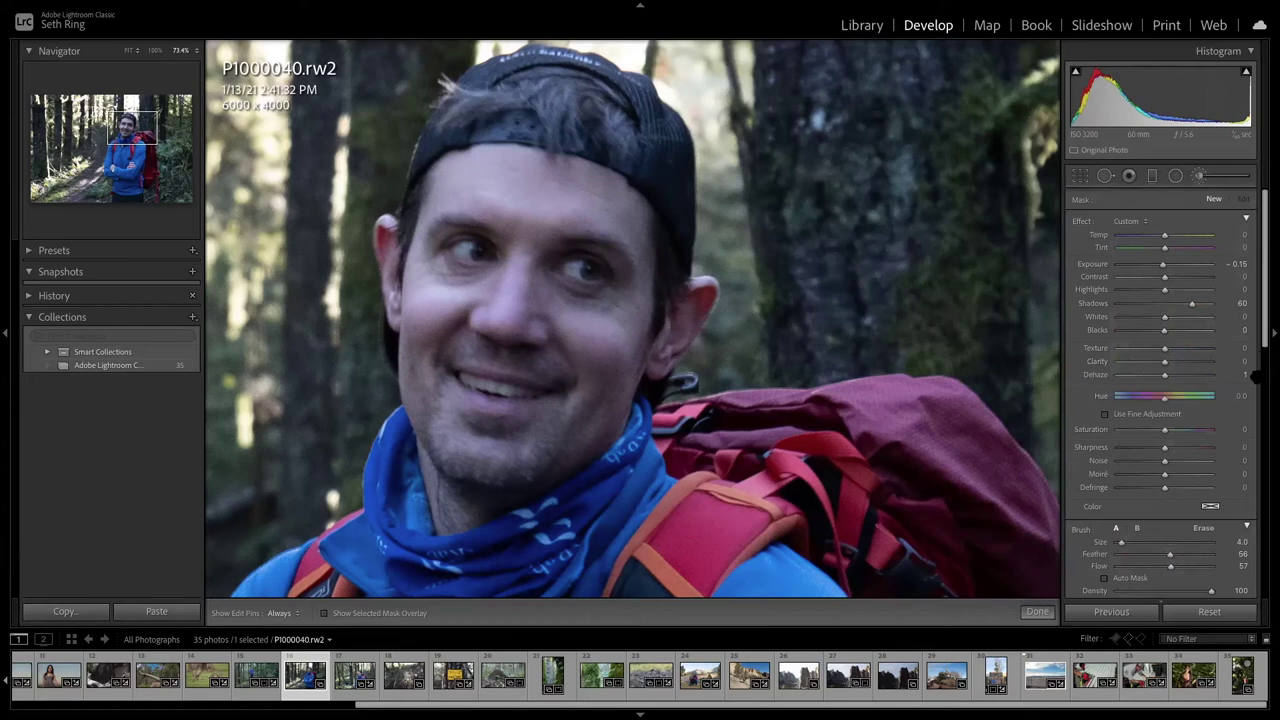
scroll(1258, 398, "down", 3)
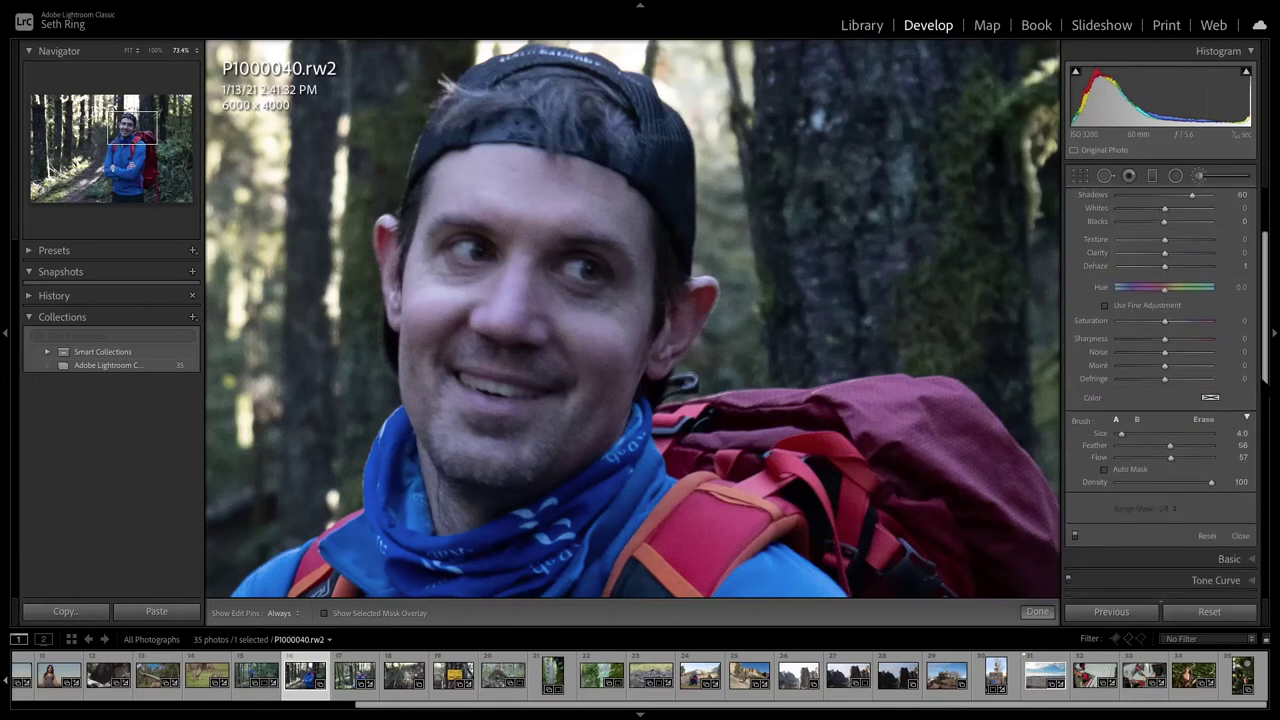
scroll(1150, 350, "up", 5)
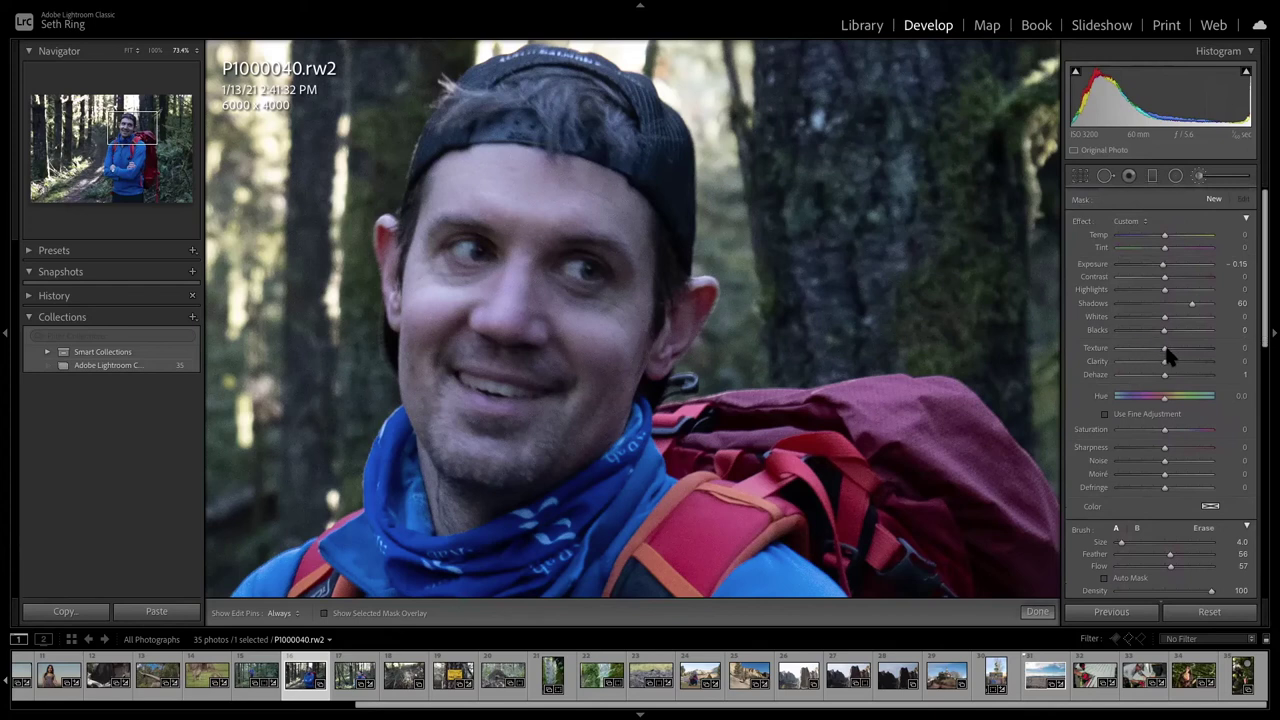
Set the brush's Texture to −55, hide the edit pins and paint over the skin of the man's face.
left_click_drag(1164, 349, 1138, 358)
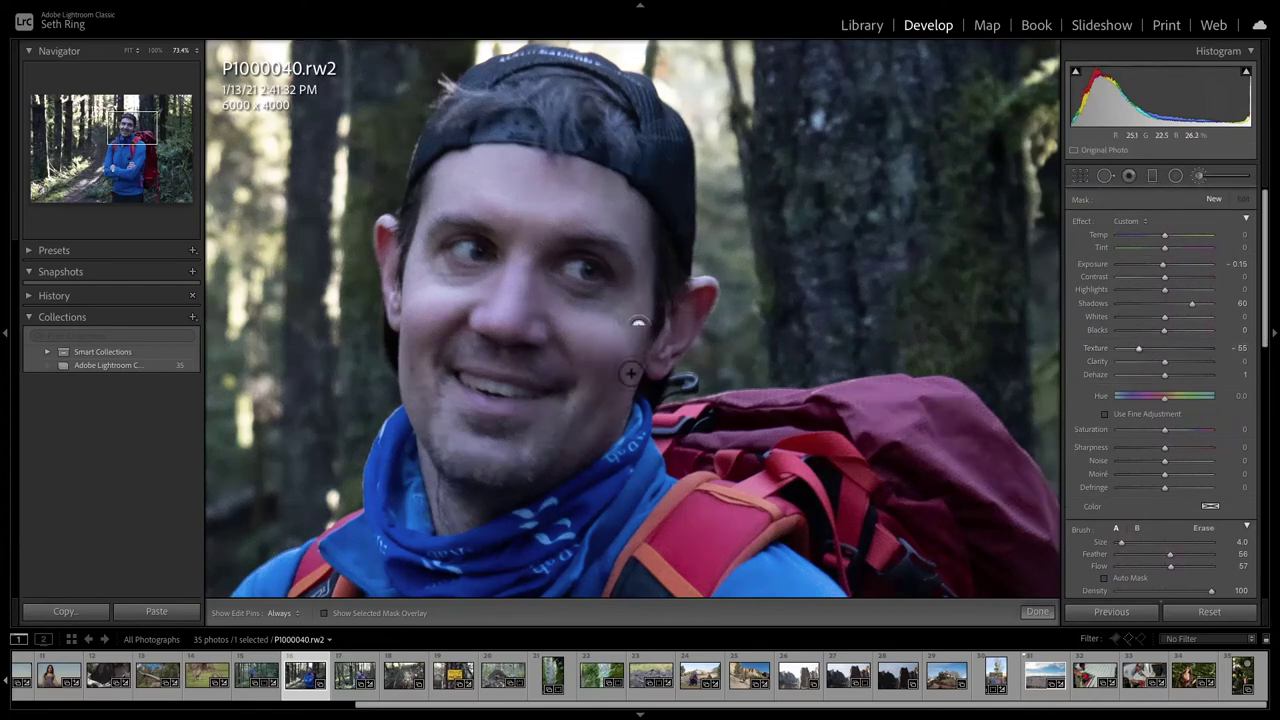
key("h")
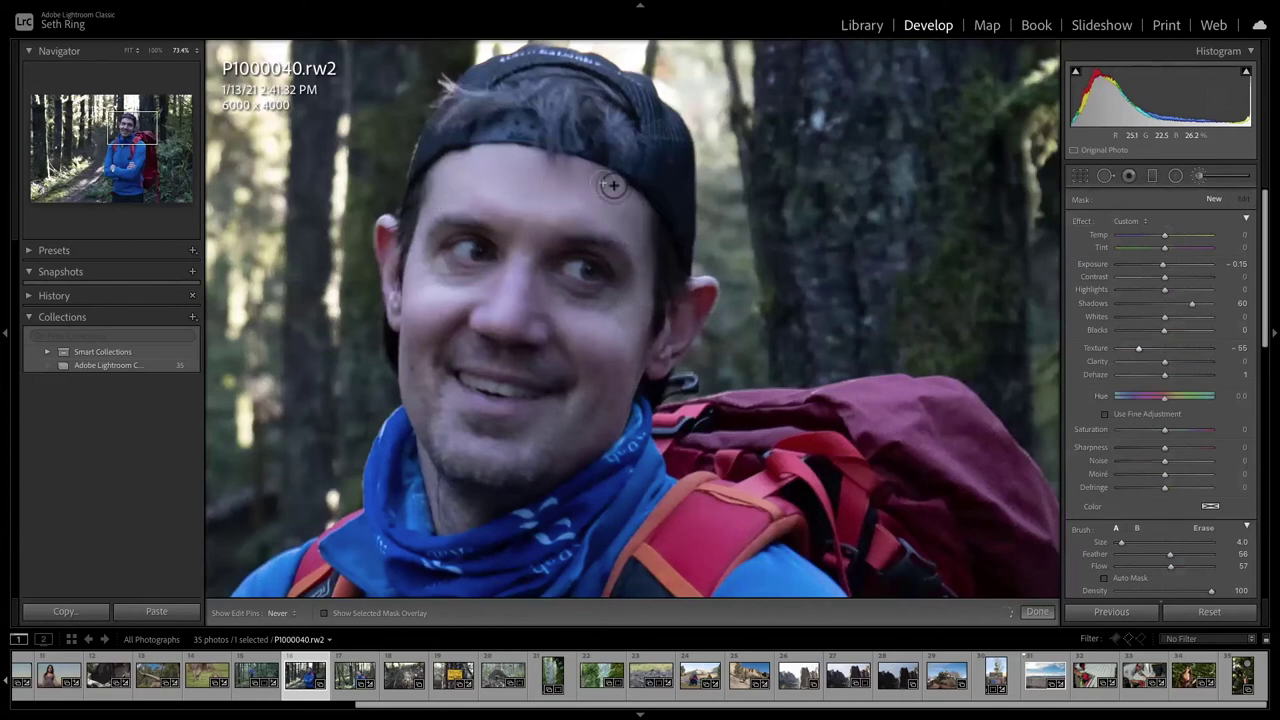
left_click(536, 203)
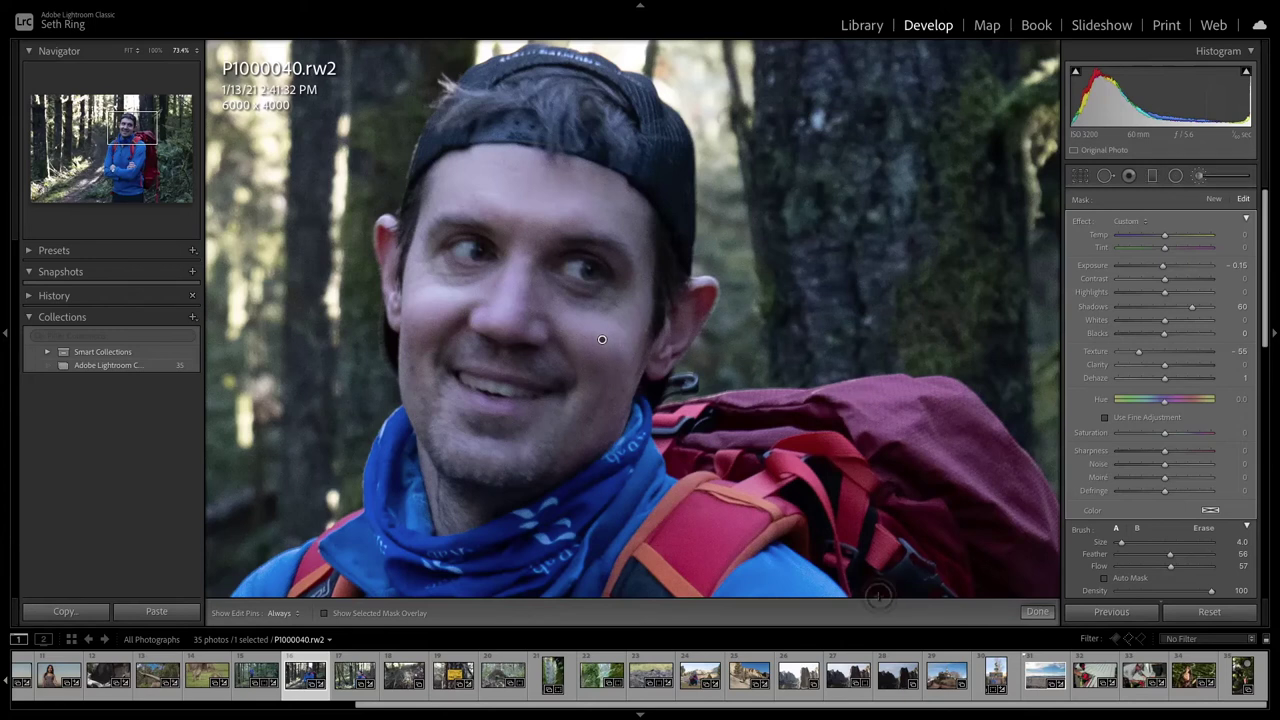
Find the bracketed rock cliff photos in the Library grid and view P1000170.rw2 fitted to the window.
left_click(800, 688)
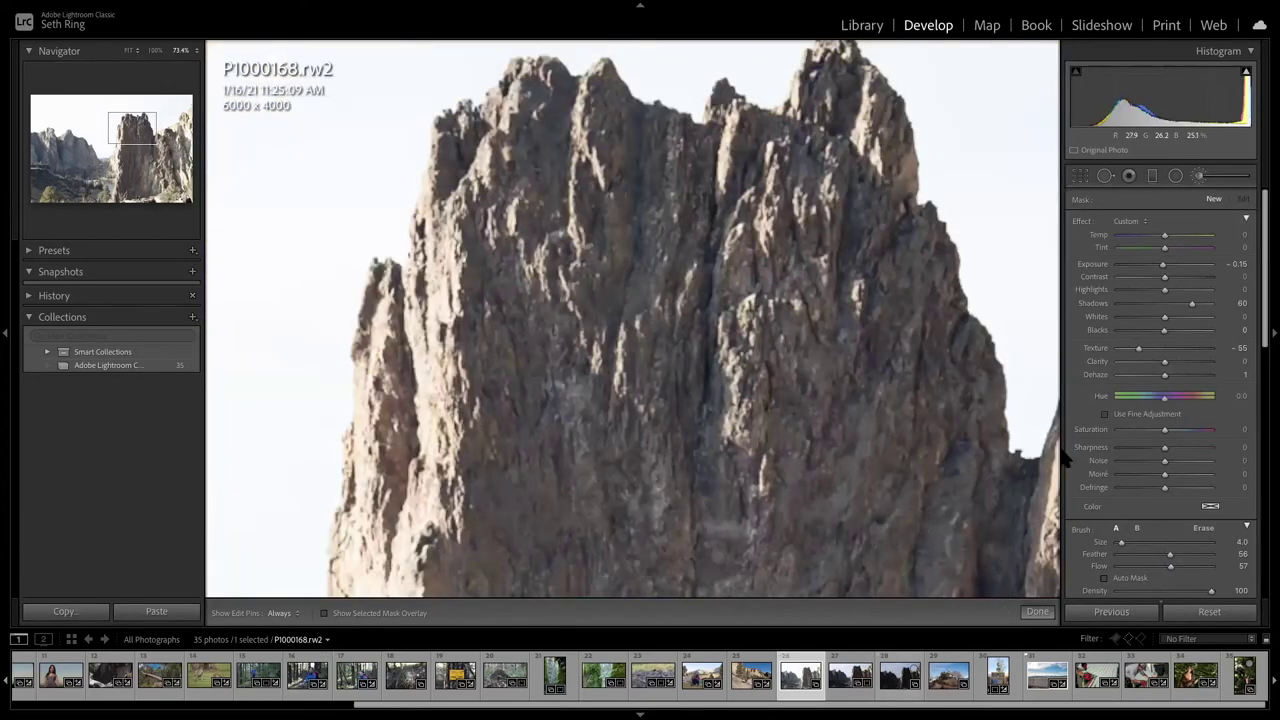
key("g")
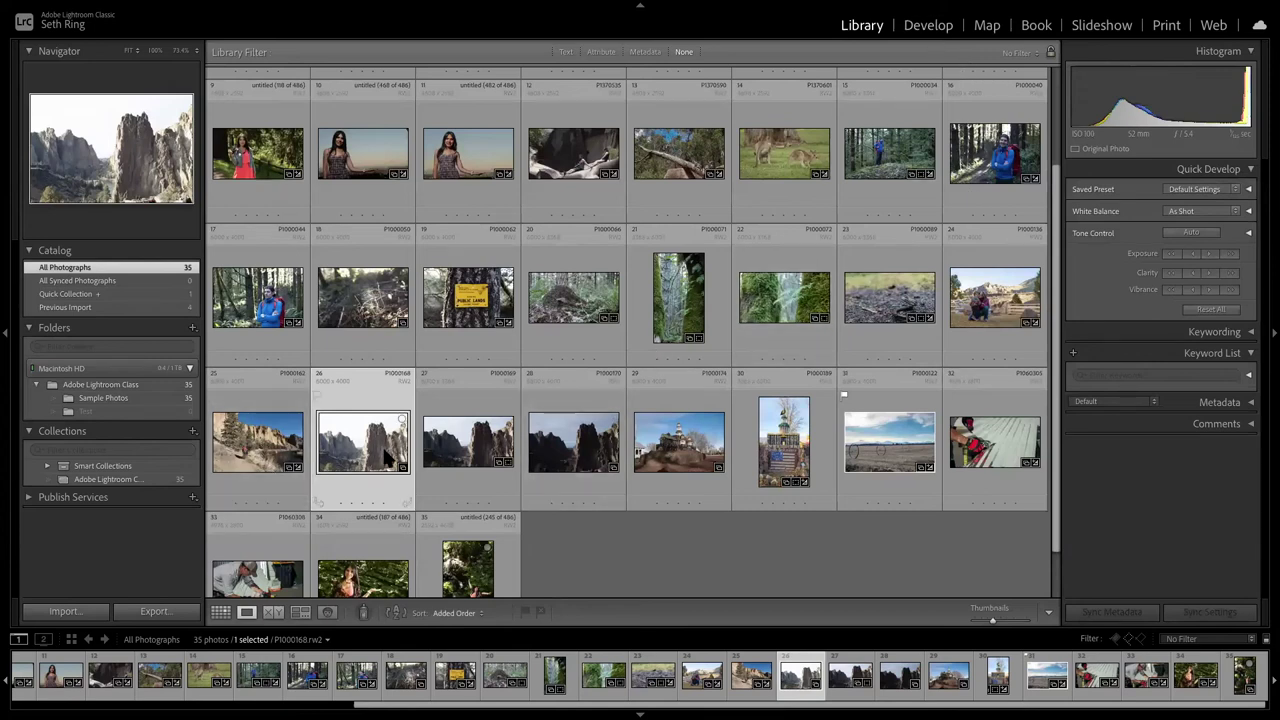
left_click(468, 441)
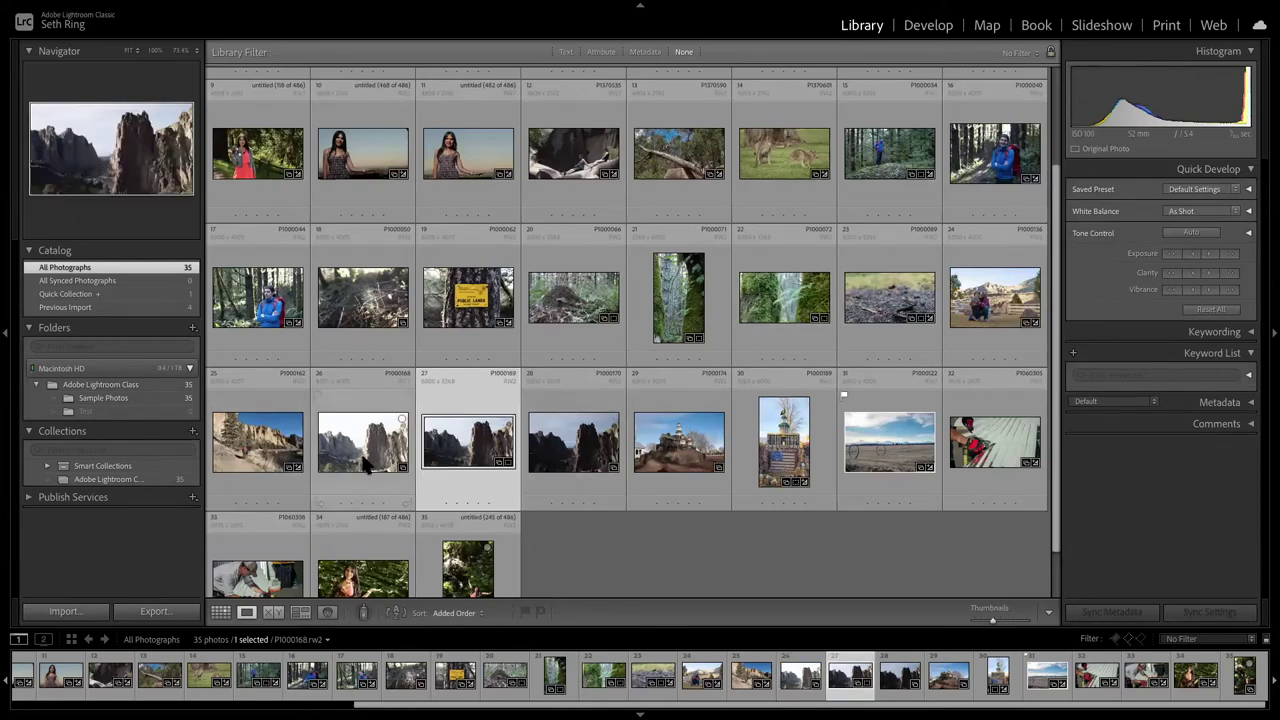
left_click(573, 441)
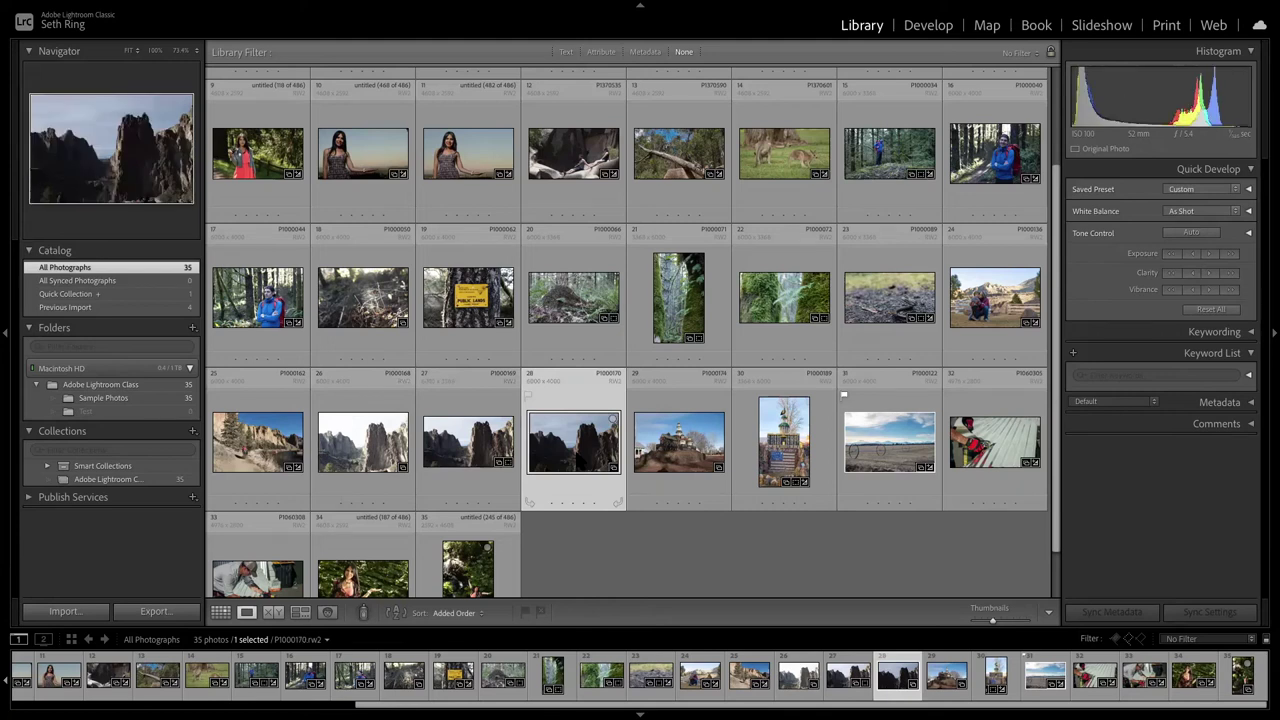
double_click(577, 460)
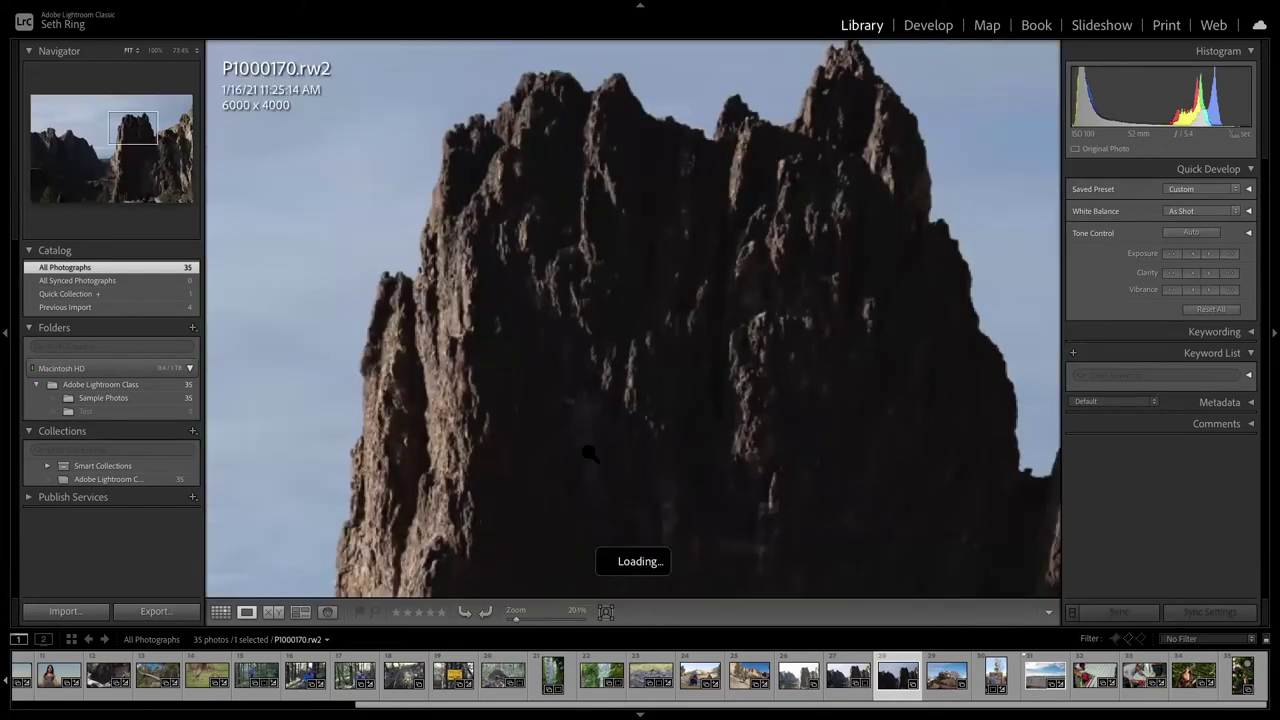
left_click(586, 452)
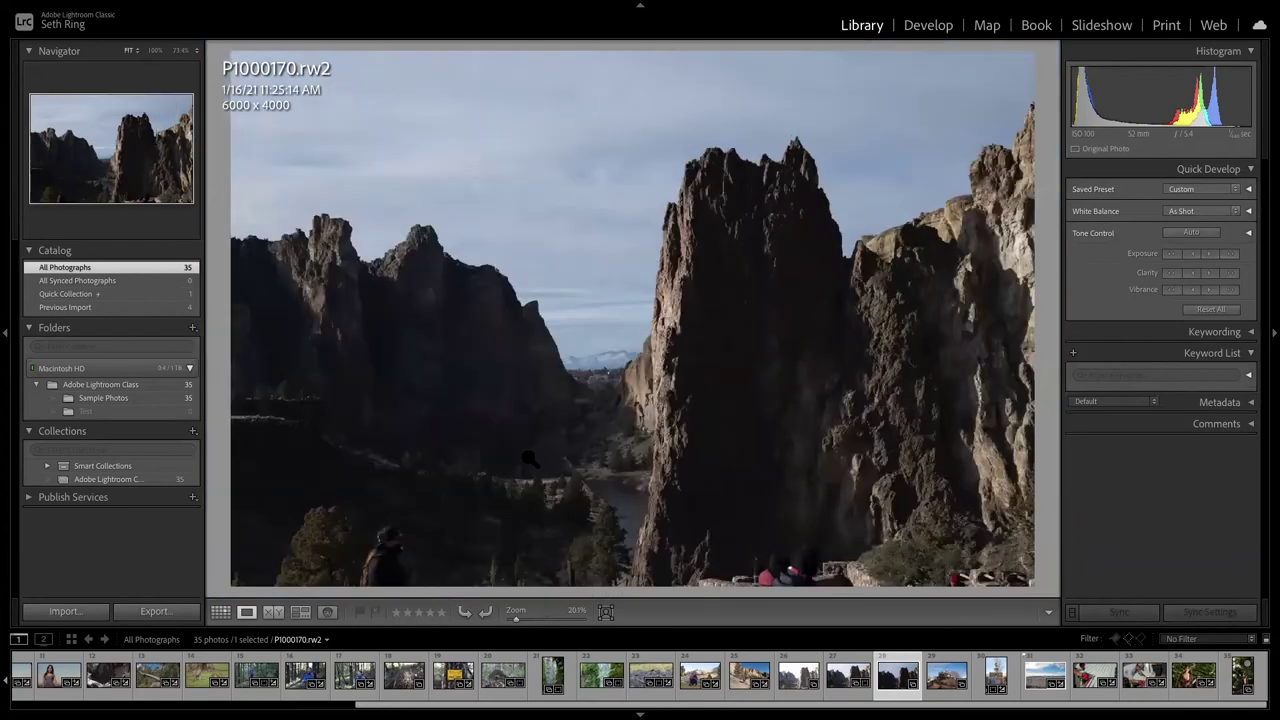
Compare the exposures of the three rock cliff photos P1000168.rw2, P1000169.rw2 and P1000170.rw2.
key("Left")
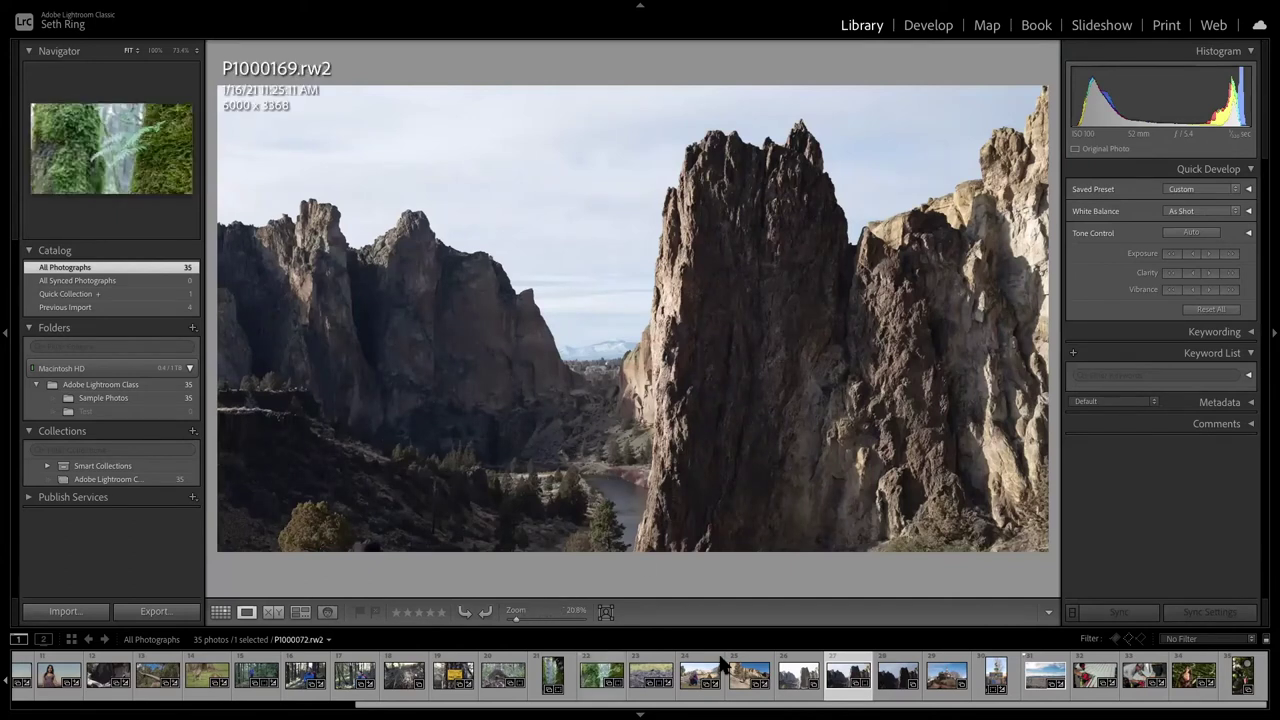
left_click(808, 680)
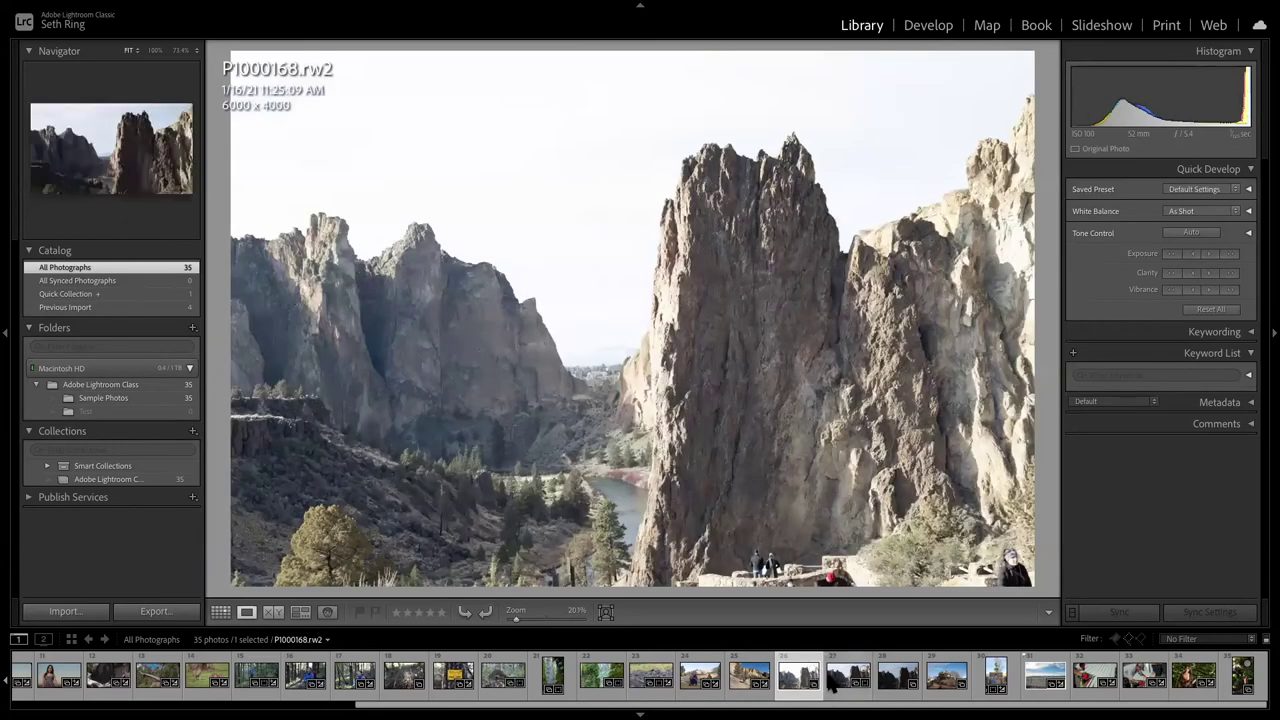
left_click(840, 683)
left_click(900, 680)
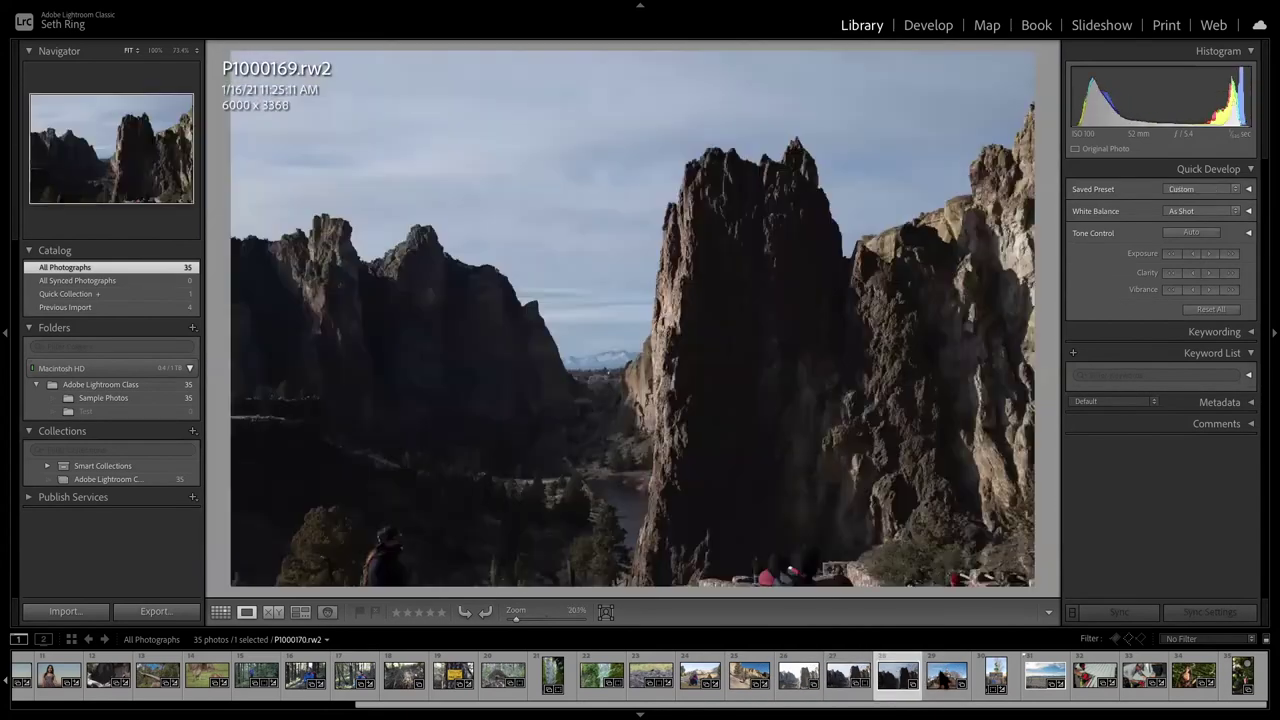
left_click(948, 679)
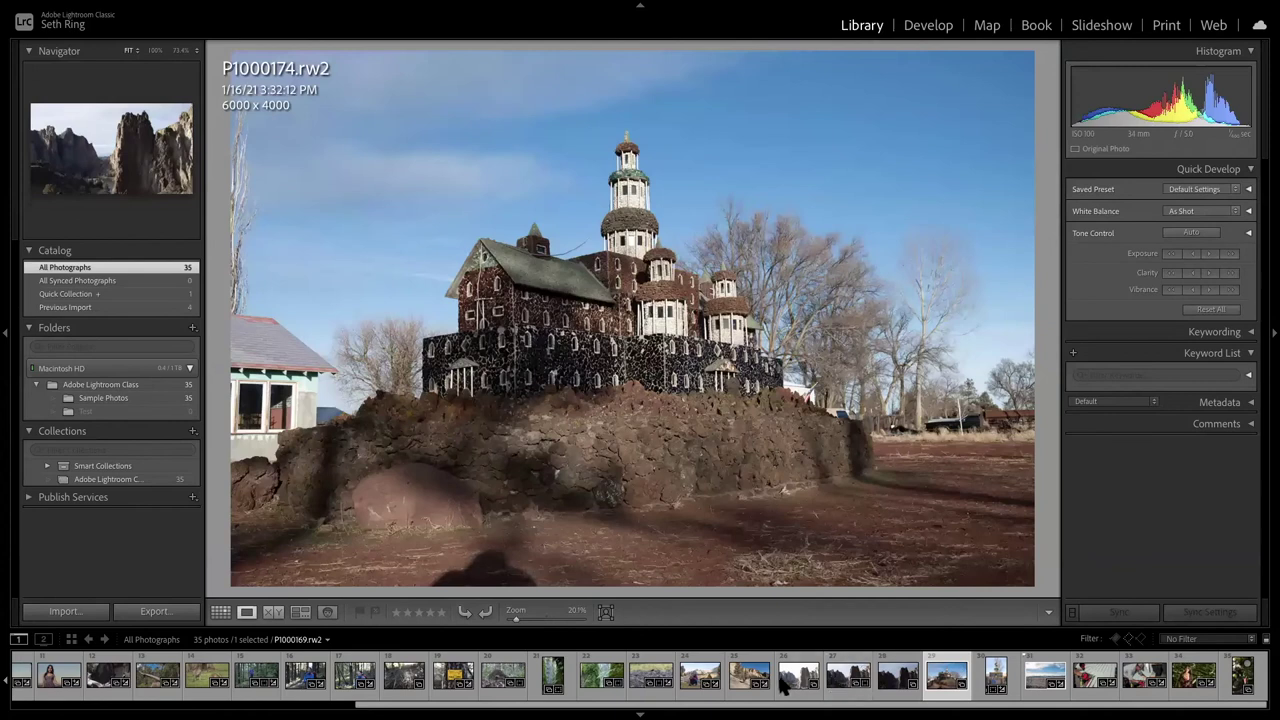
left_click(800, 681)
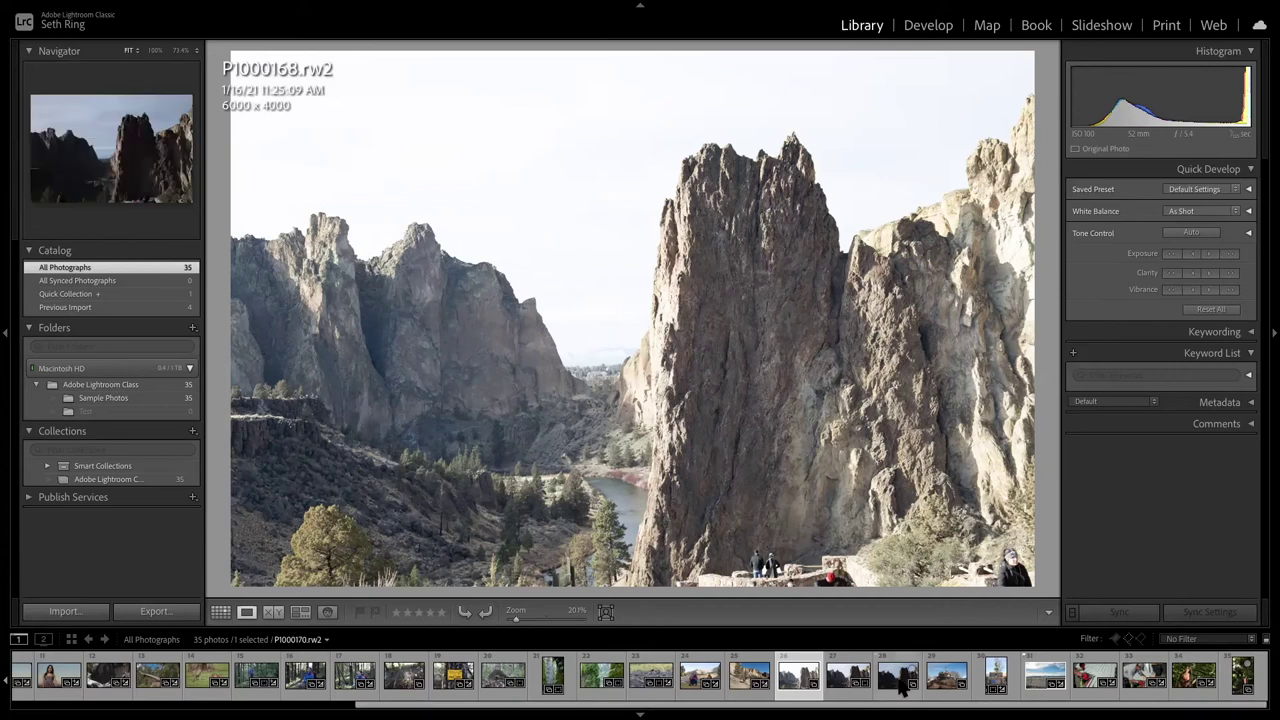
left_click(848, 683)
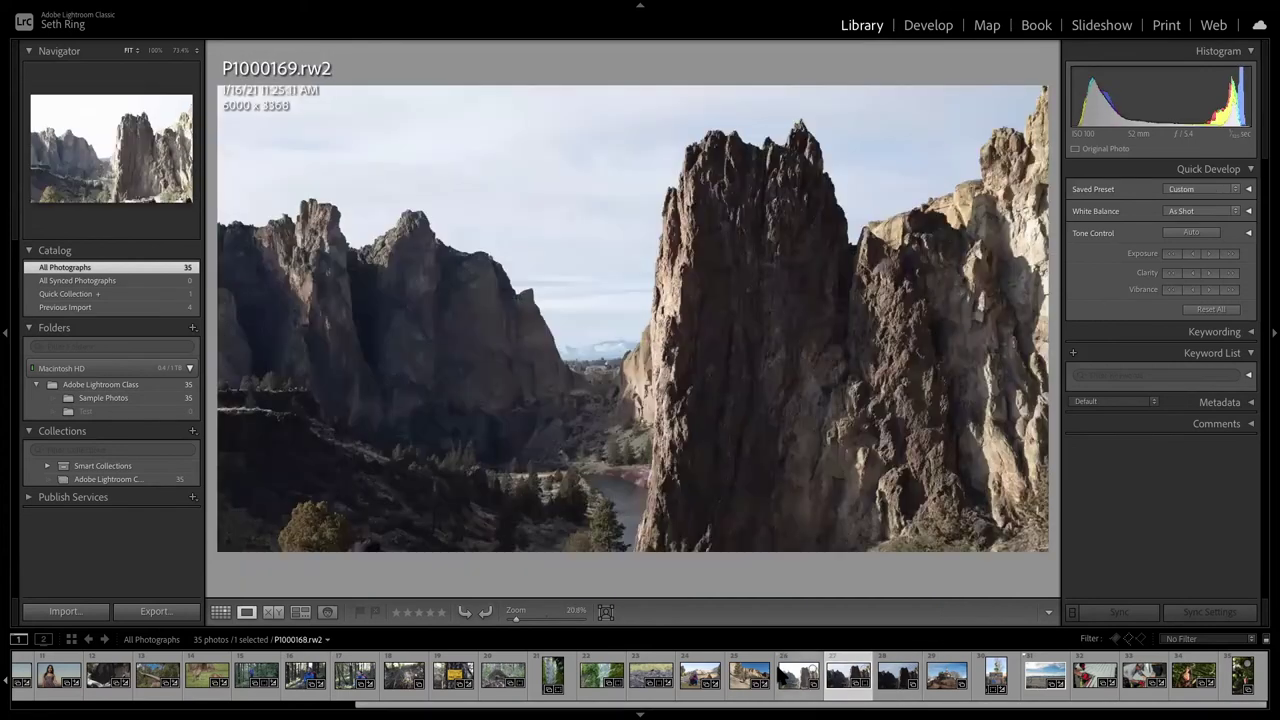
Select the three cliff exposures P1000168.rw2 through P1000170.rw2 and open their HDR Photo Merge preview.
key("Left")
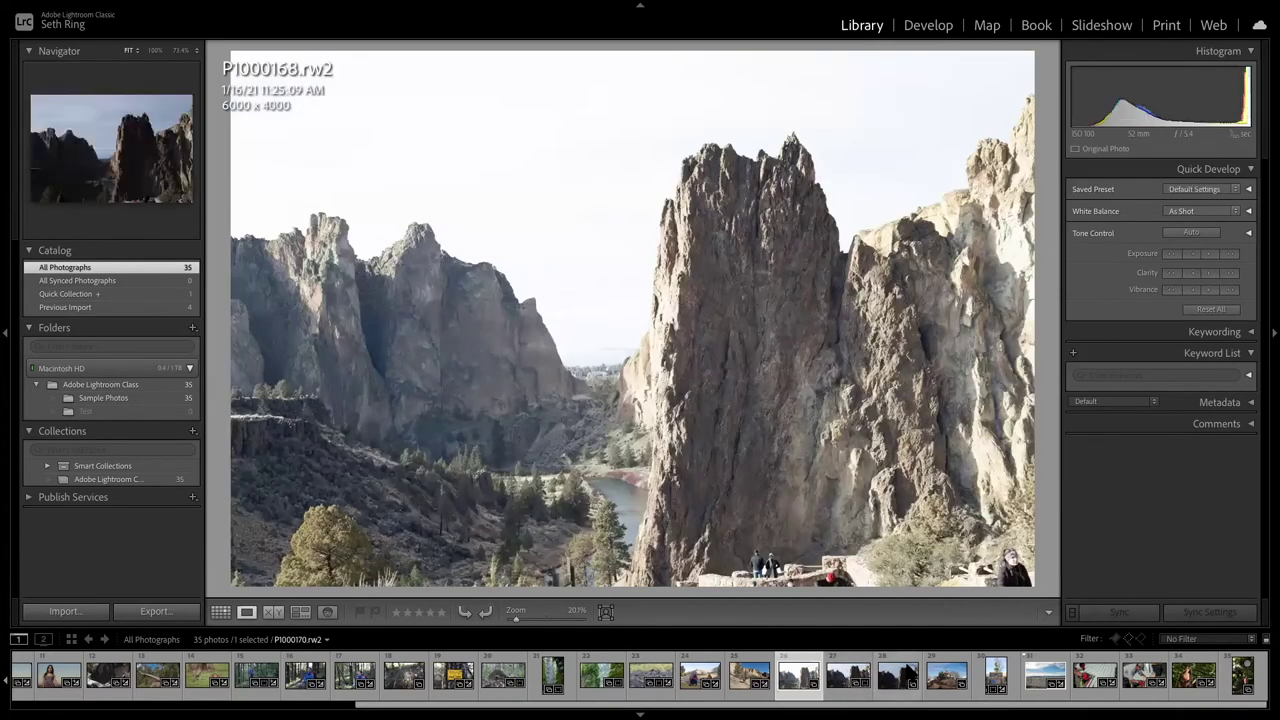
left_click(900, 676, "shift")
scroll(900, 673, "left", 1)
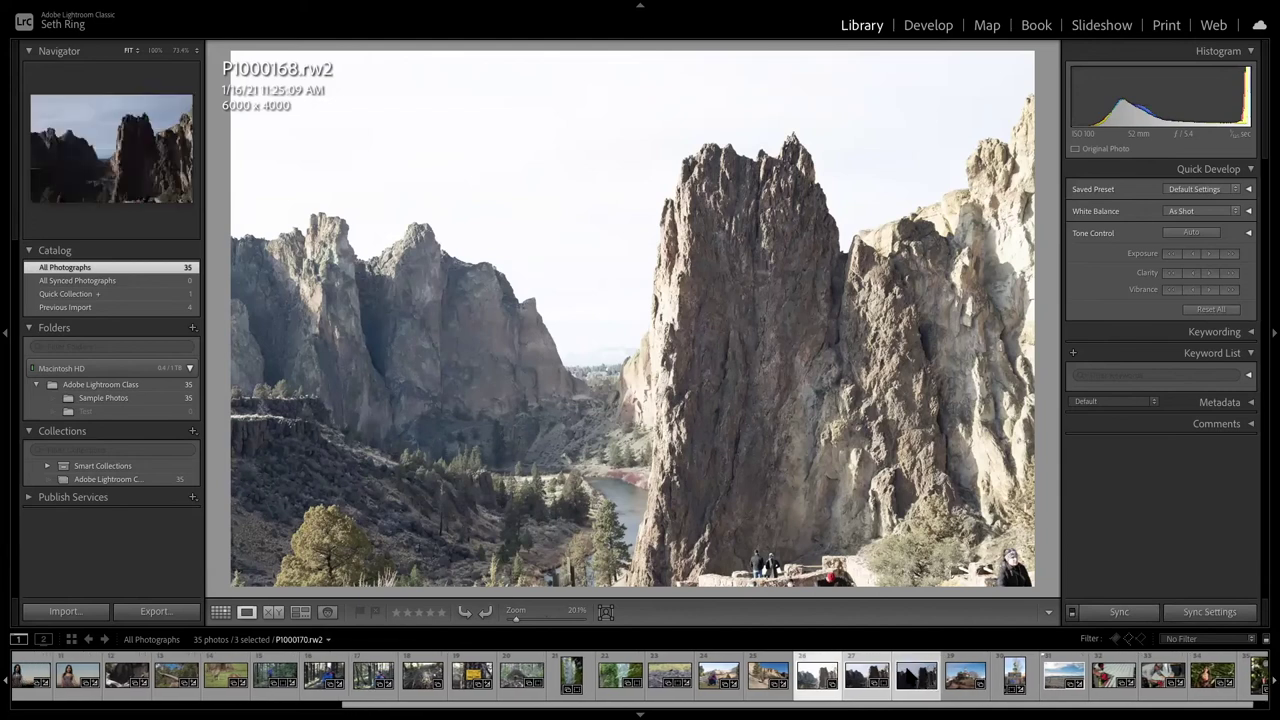
right_click(900, 673)
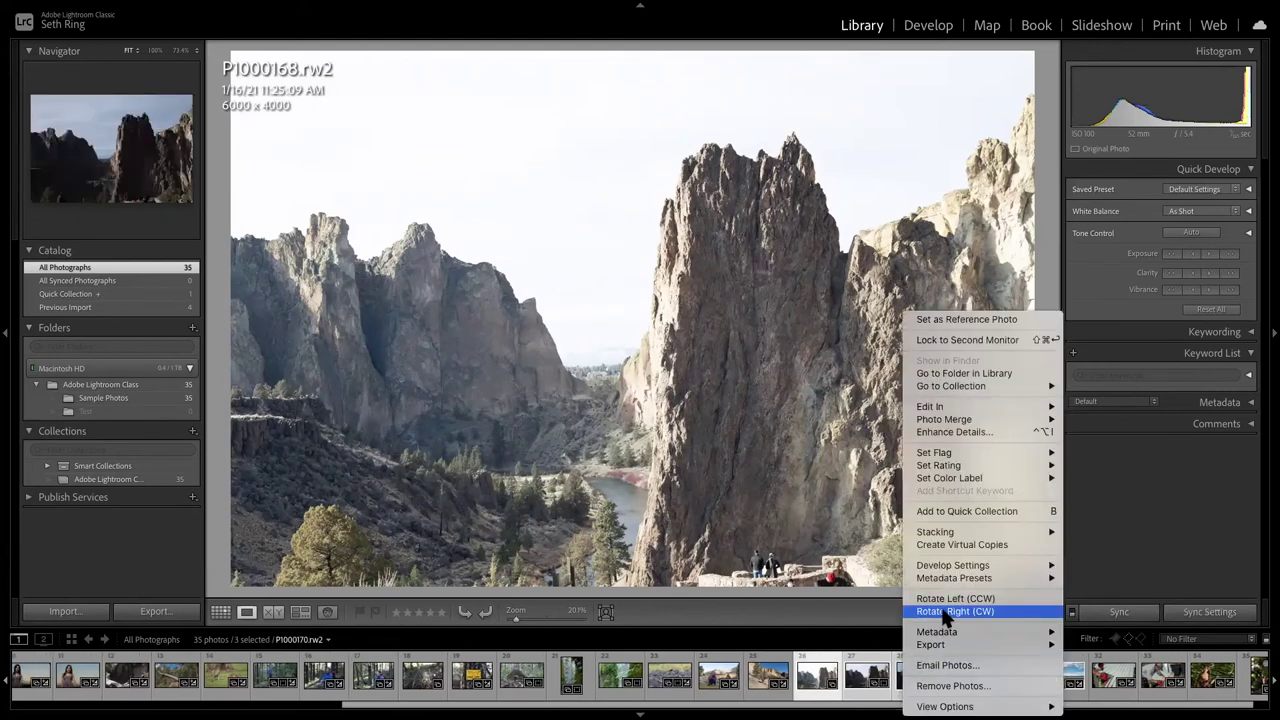
mouse_move(928, 638)
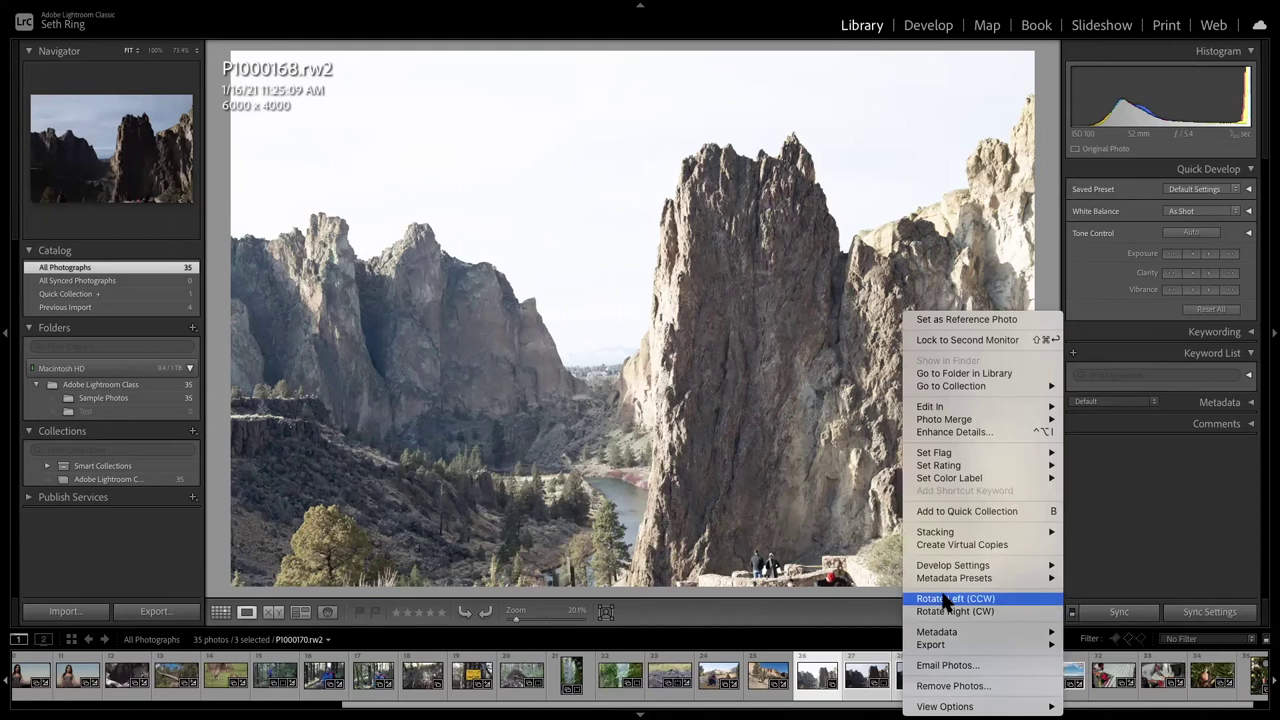
mouse_move(955, 424)
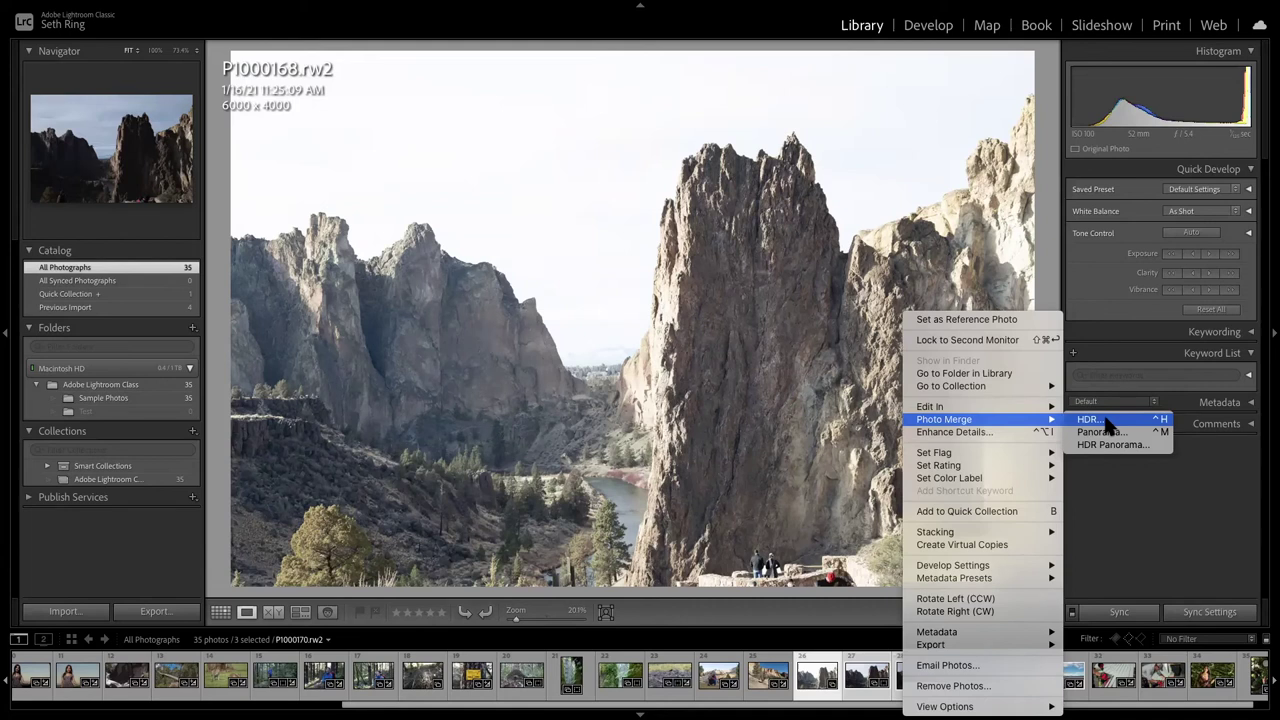
left_click(1090, 419)
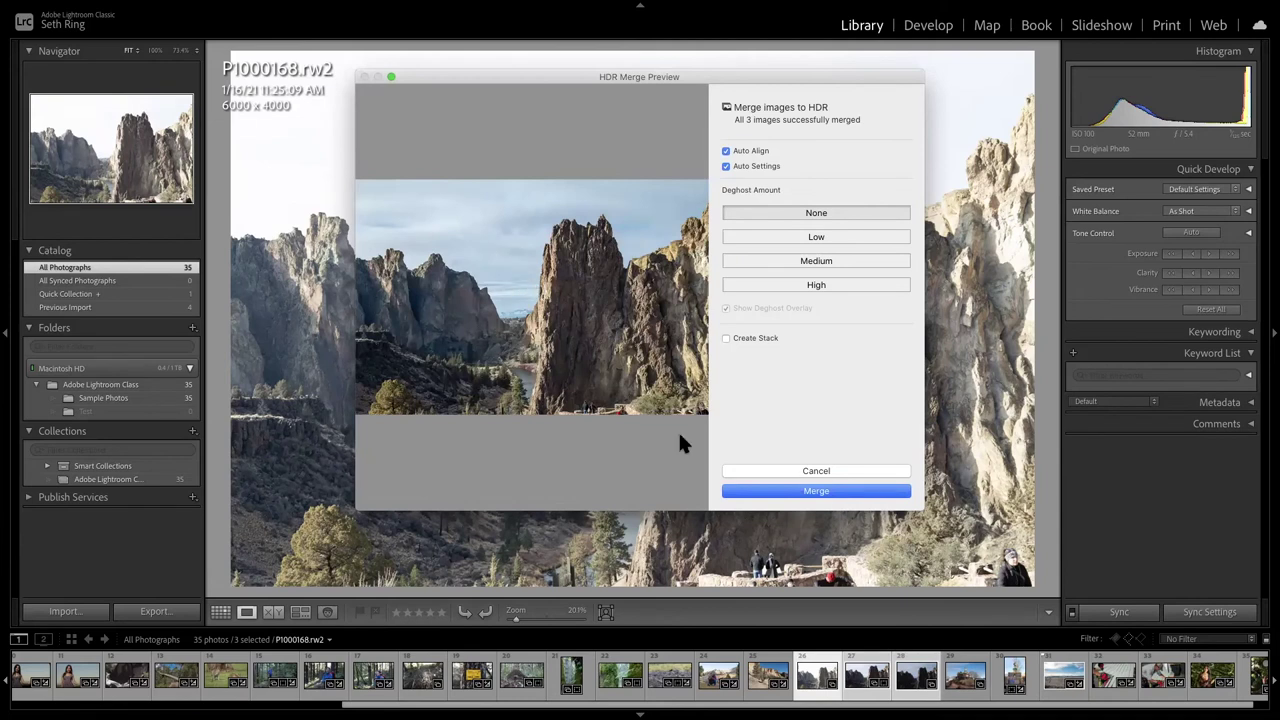
Merge the three cliff exposures into an HDR photo with Auto Align, Auto Settings and no deghosting, and find the result in the filmstrip.
left_click(778, 491)
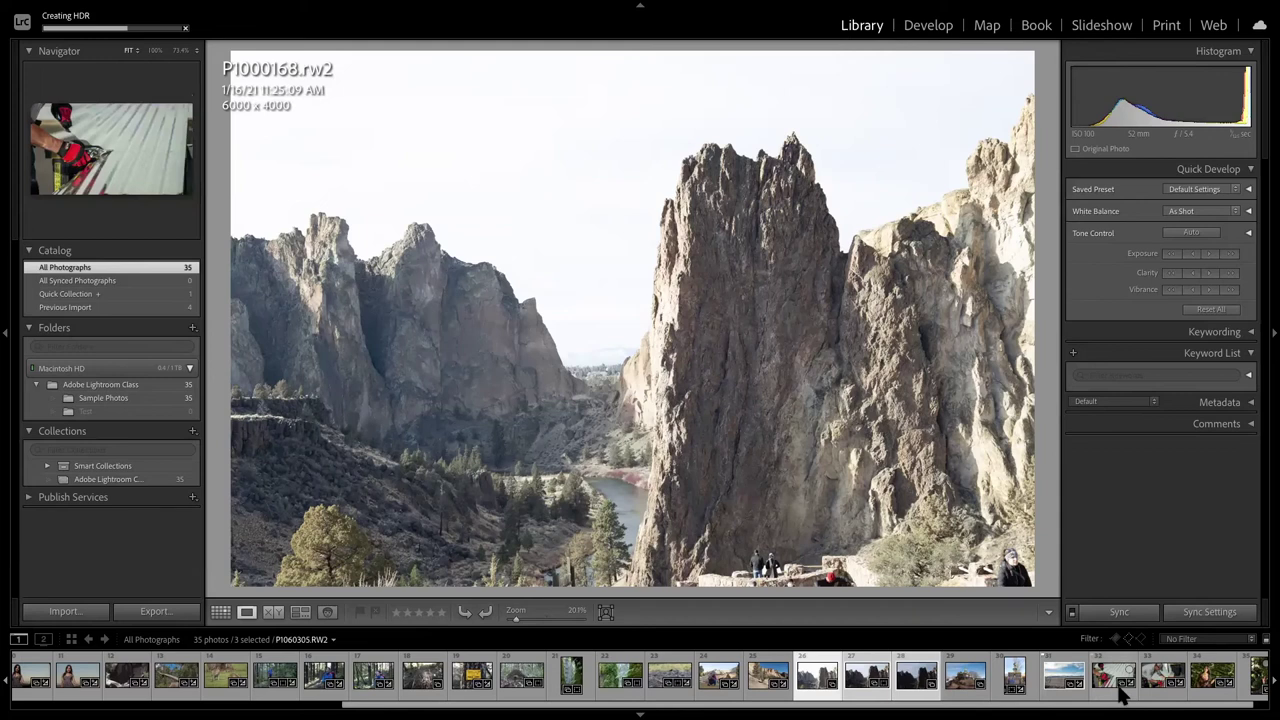
scroll(1110, 695, "down", 1)
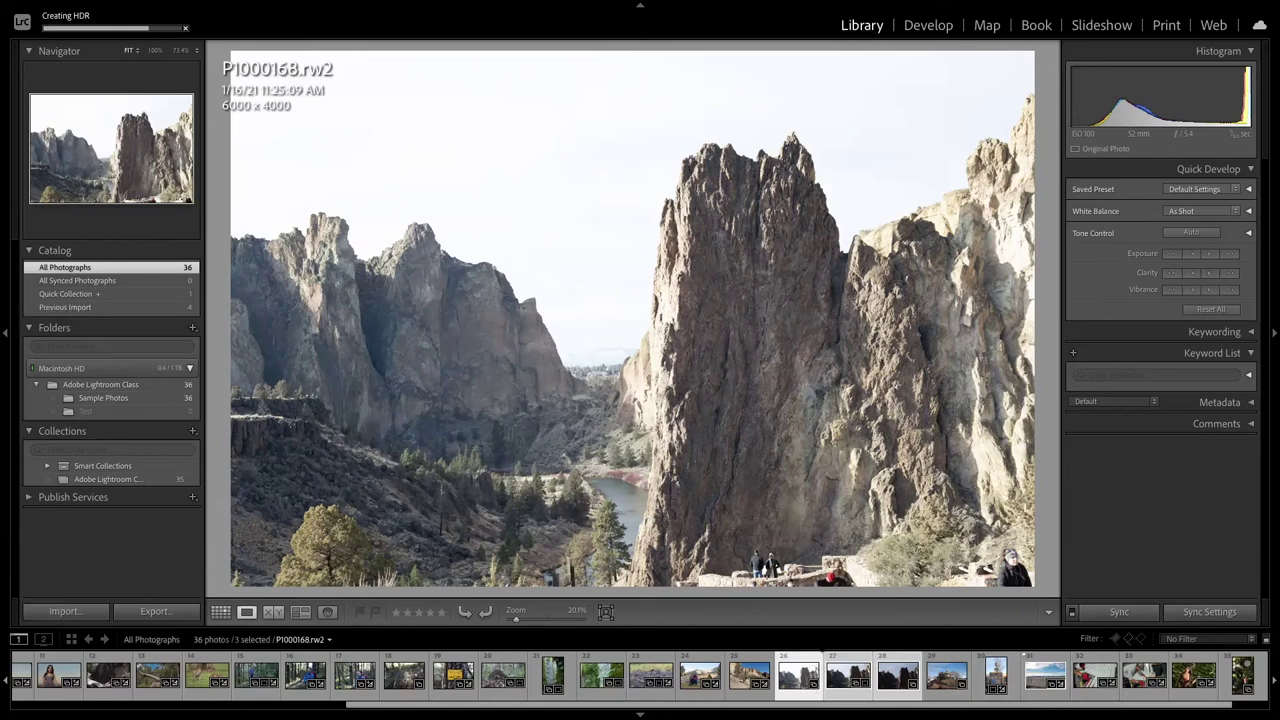
left_click(817, 634)
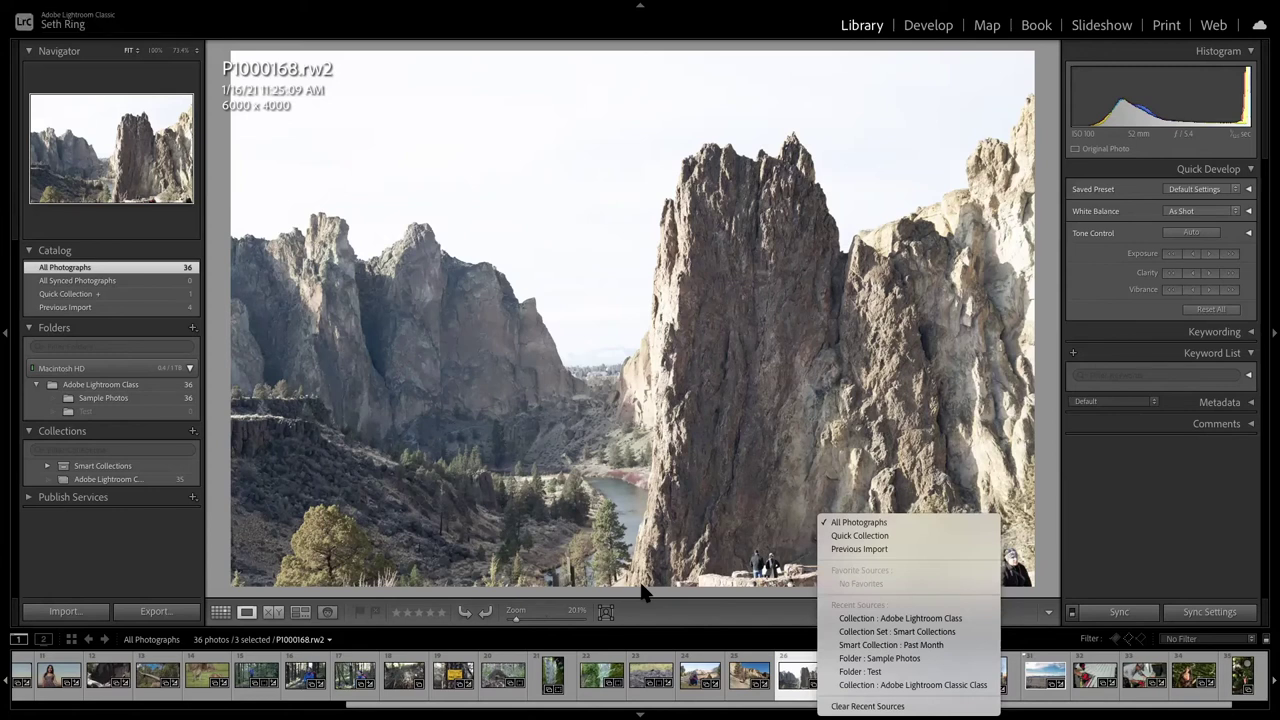
left_click(1215, 523)
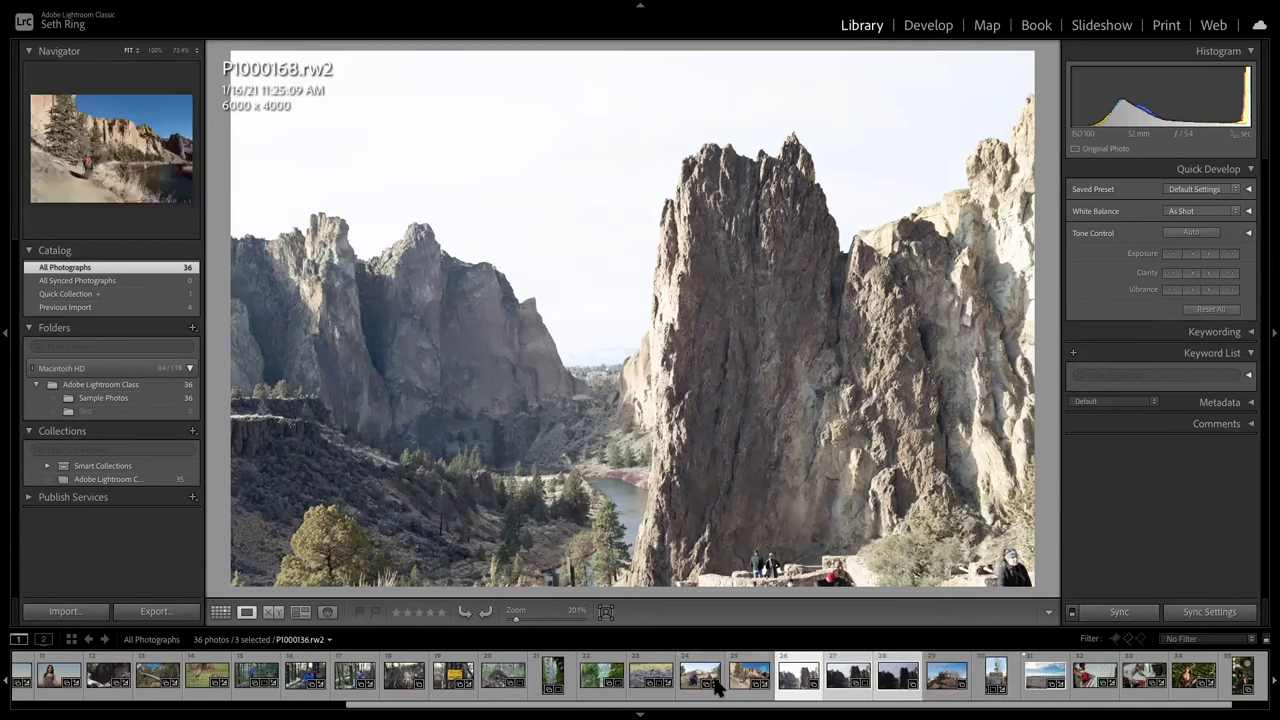
scroll(500, 690, "left", 5)
scroll(497, 688, "right", 6)
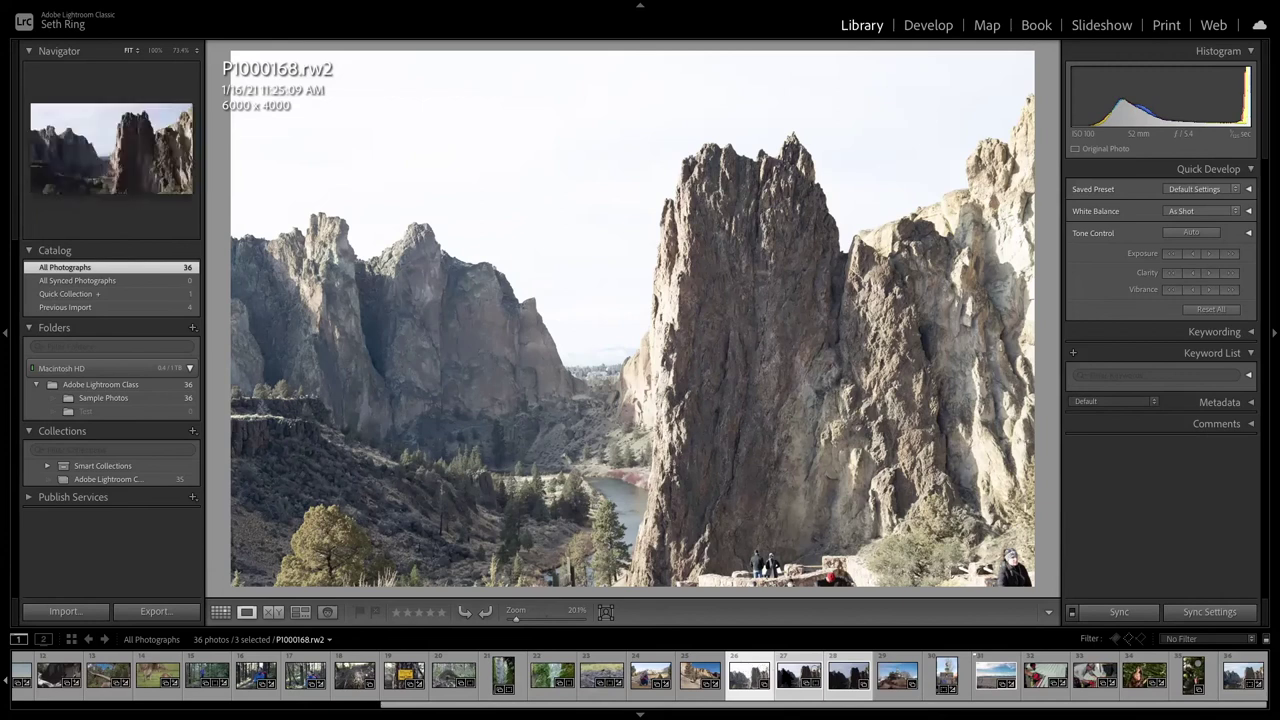
Compare the source exposures P1000168.rw2, P1000169.rw2 and P1000170.rw2 by viewing each one in turn.
left_click(792, 677)
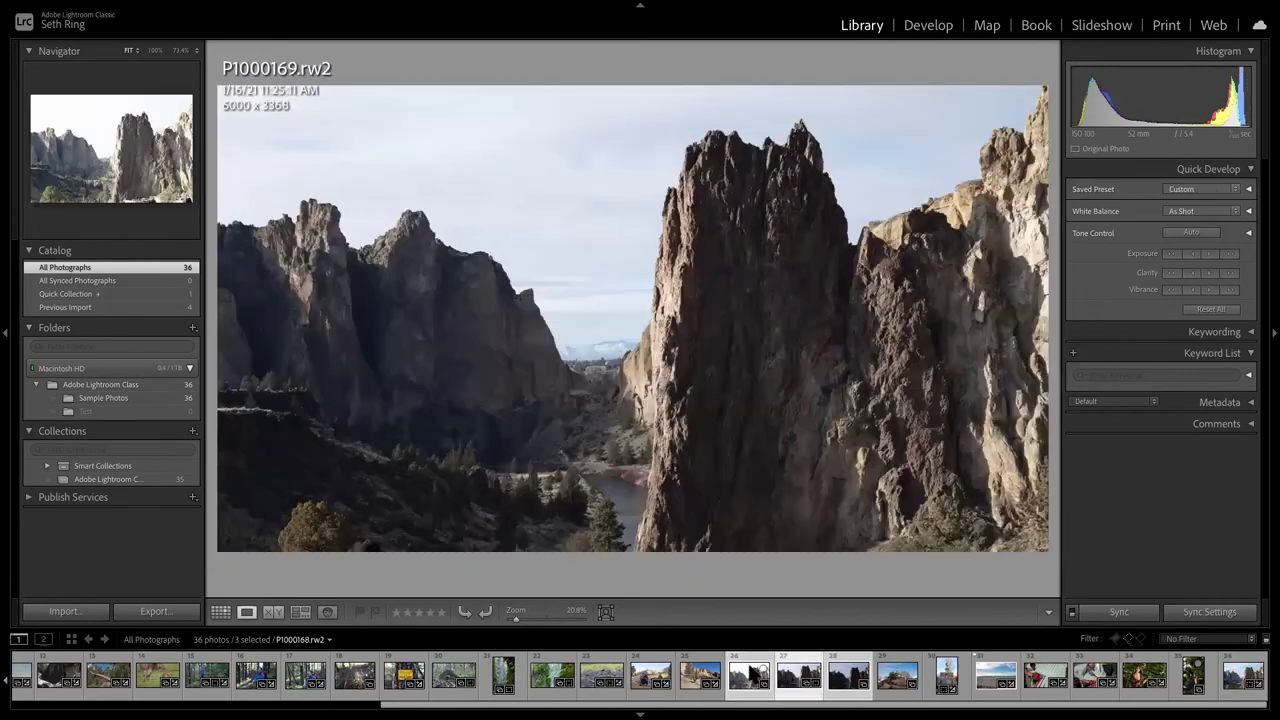
left_click(752, 677)
left_click(795, 675)
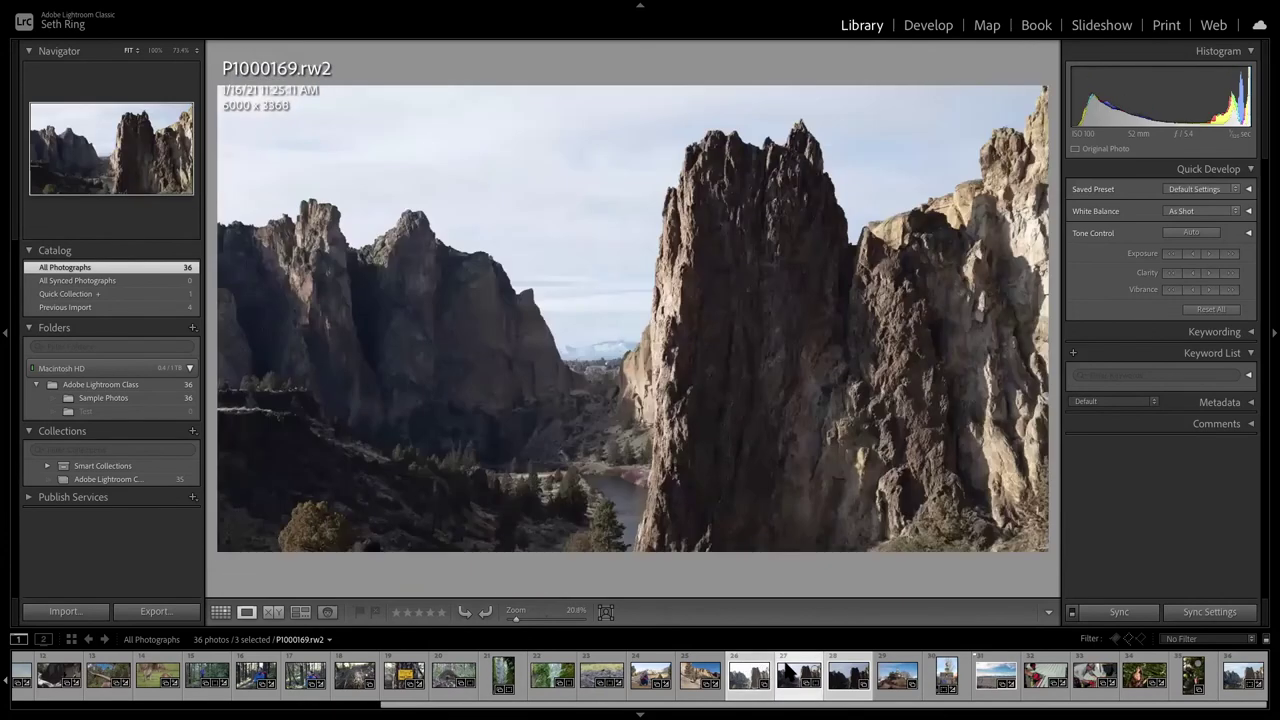
left_click(834, 670)
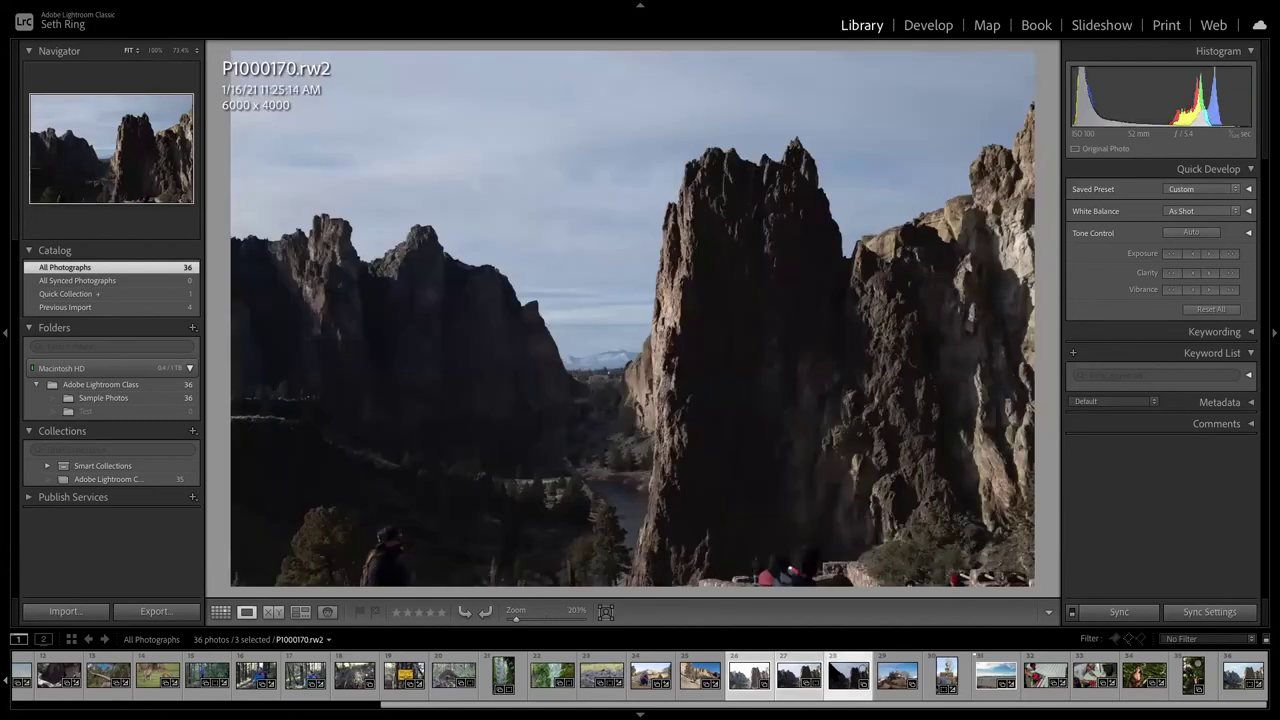
left_click(805, 672)
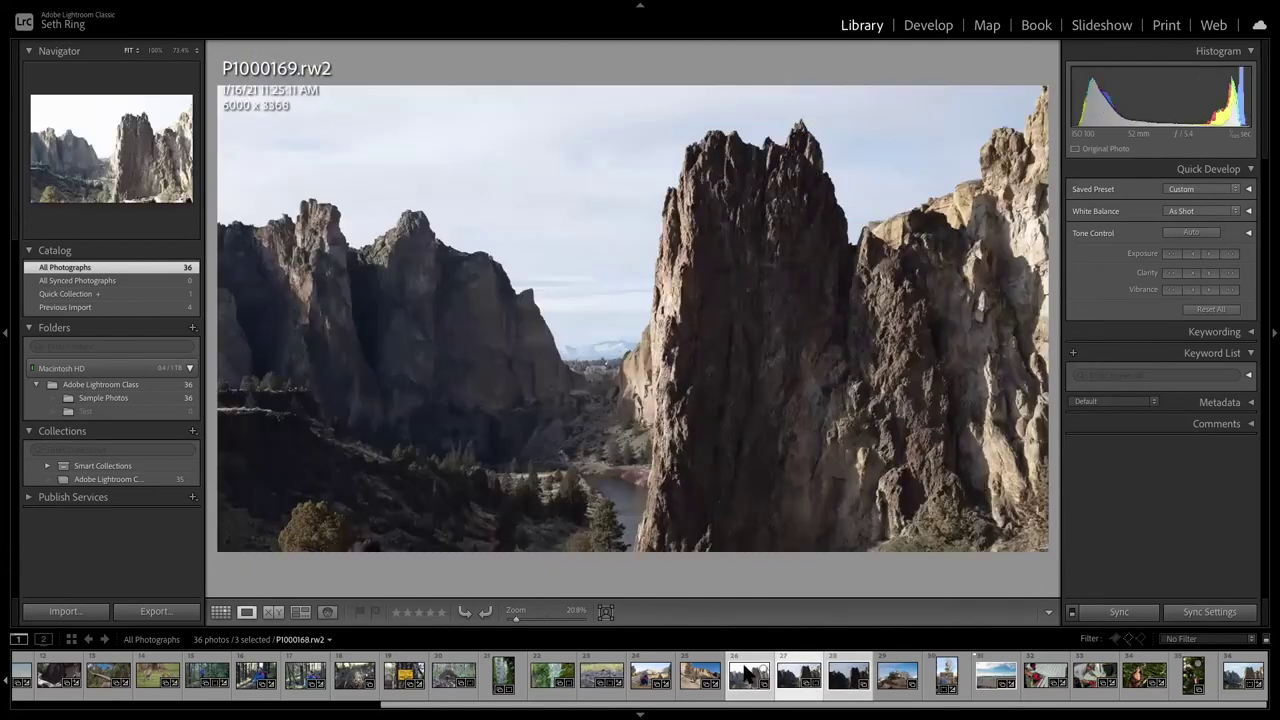
left_click(748, 675)
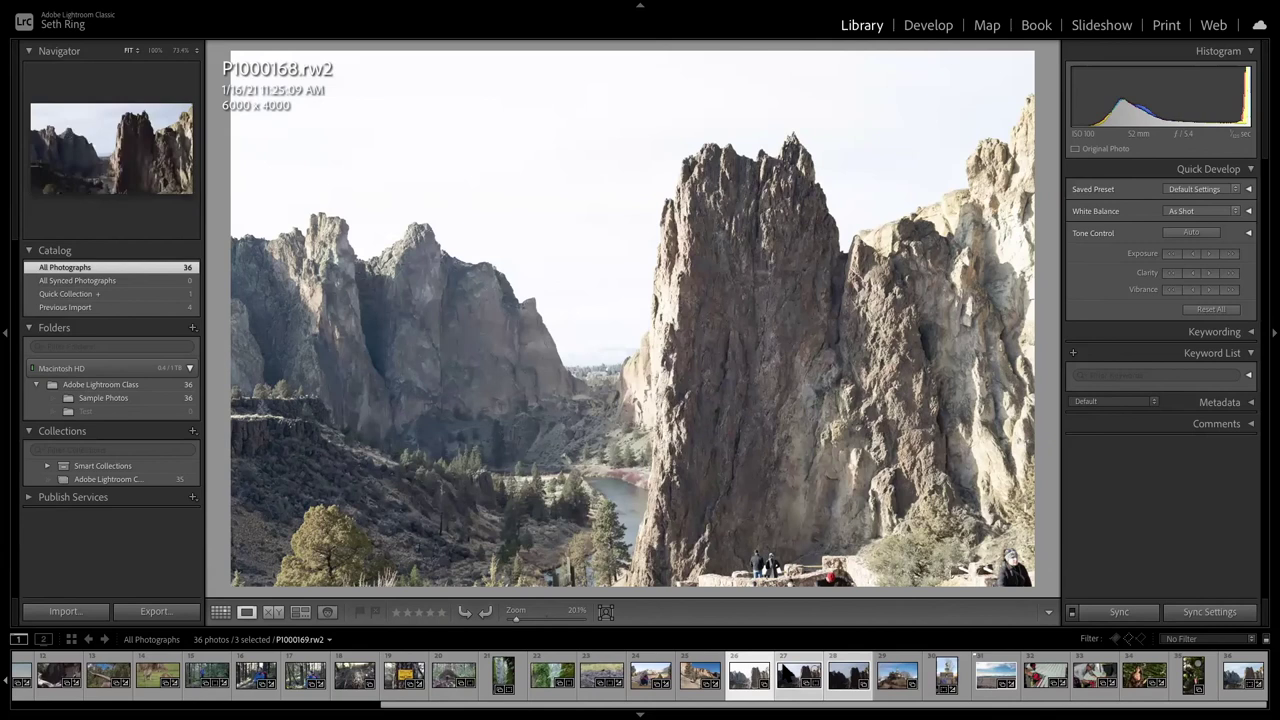
key("Right")
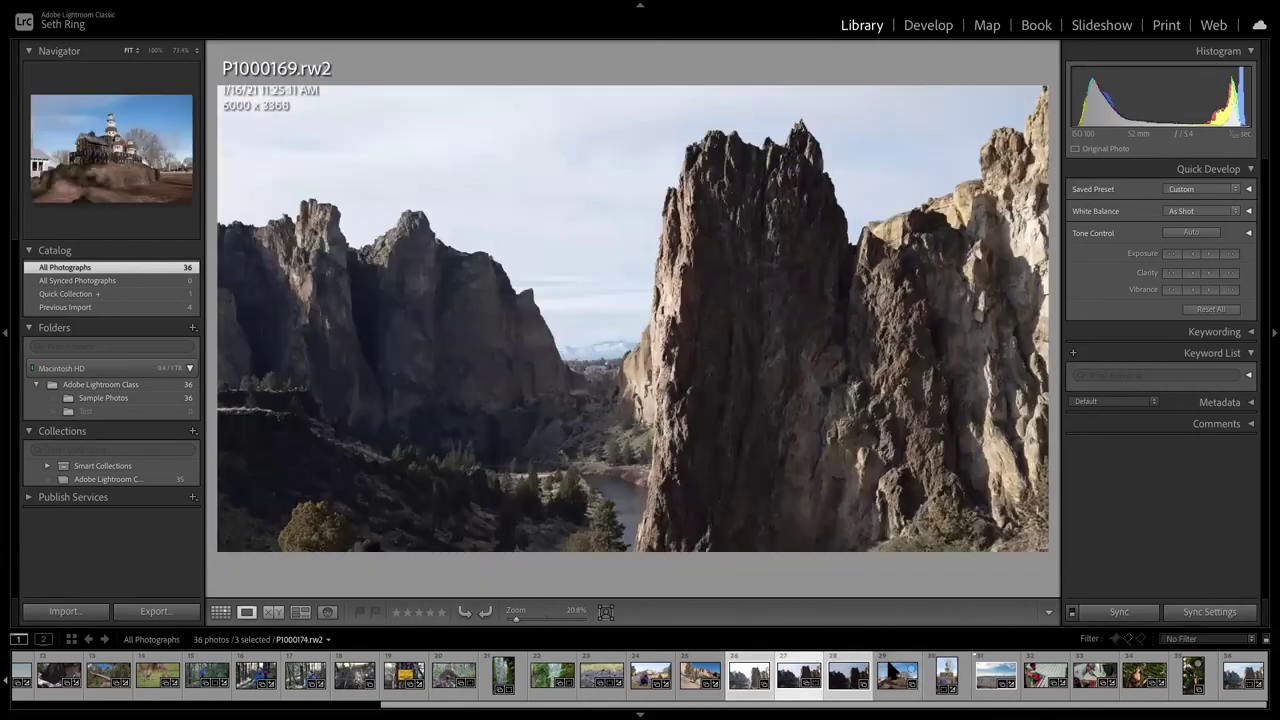
key("Right")
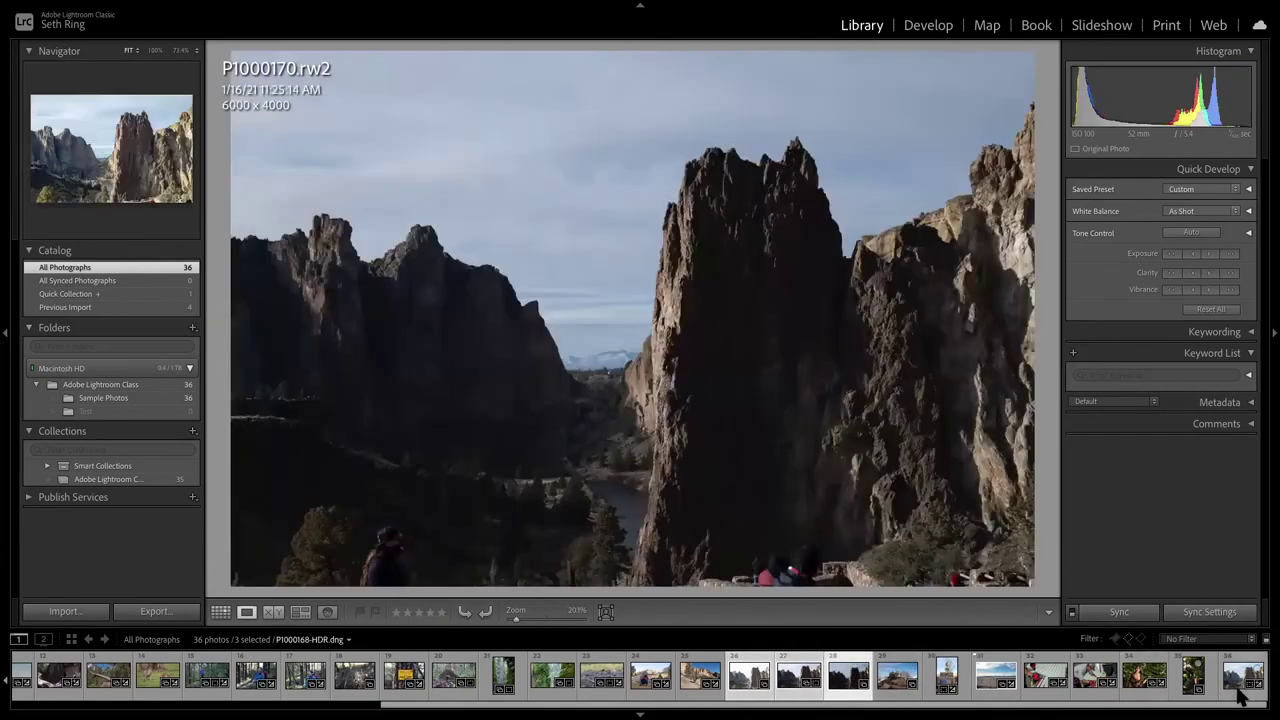
Open the merged P1000168-HDR.dng in the Develop module and raise its Shadows to +97.
left_click(1240, 676)
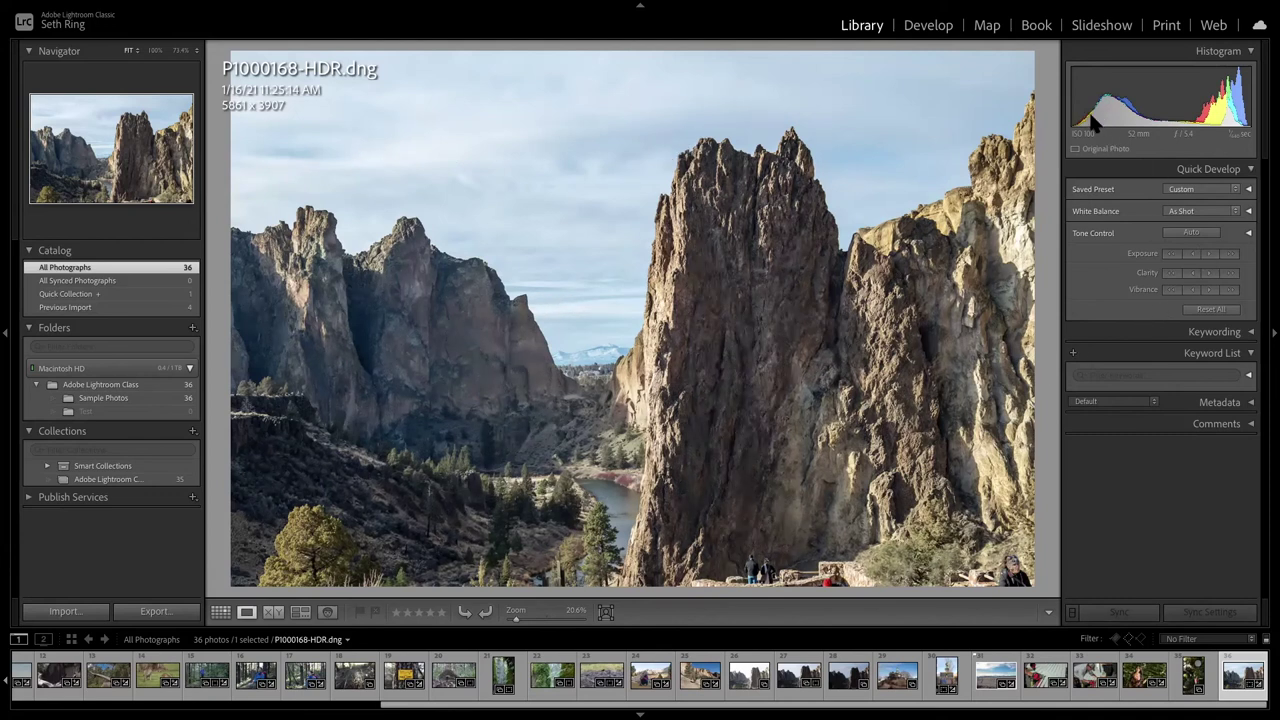
key("d")
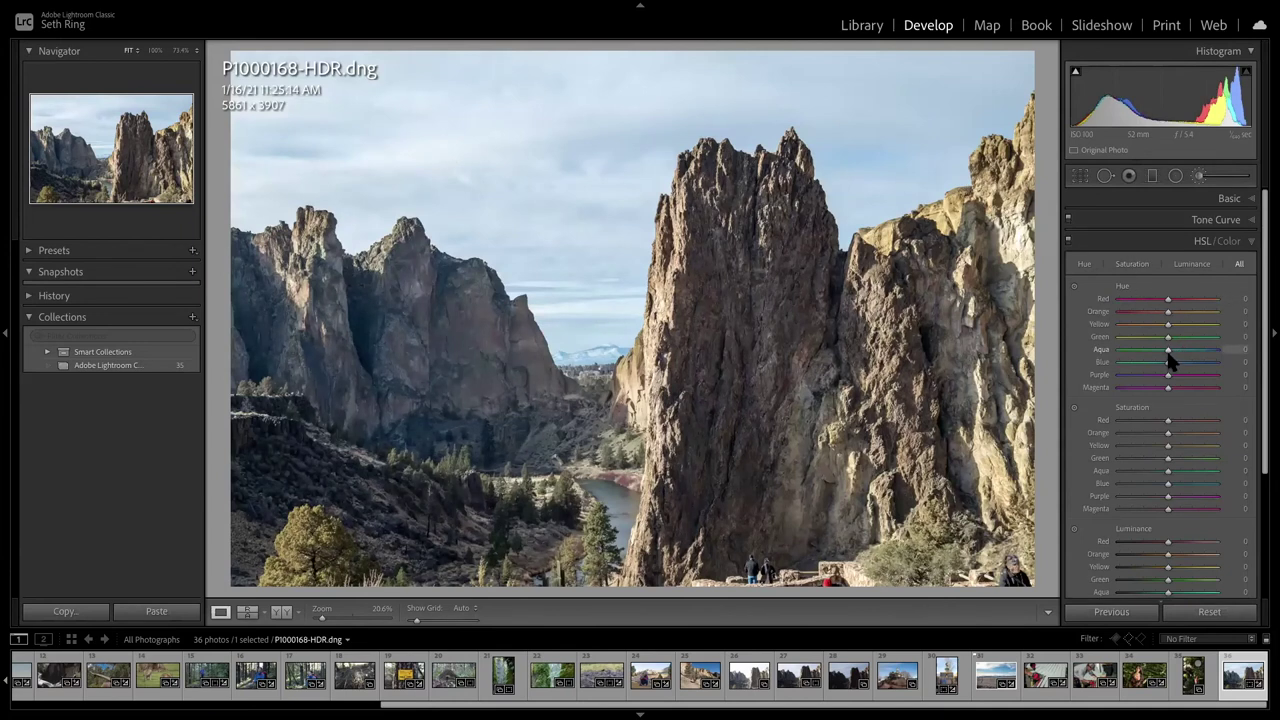
mouse_move(1169, 362)
left_mouse_down()
mouse_move(1196, 363)
mouse_move(1171, 363)
mouse_move(1176, 349)
left_mouse_up()
key("ctrl+z")
left_click(1254, 203)
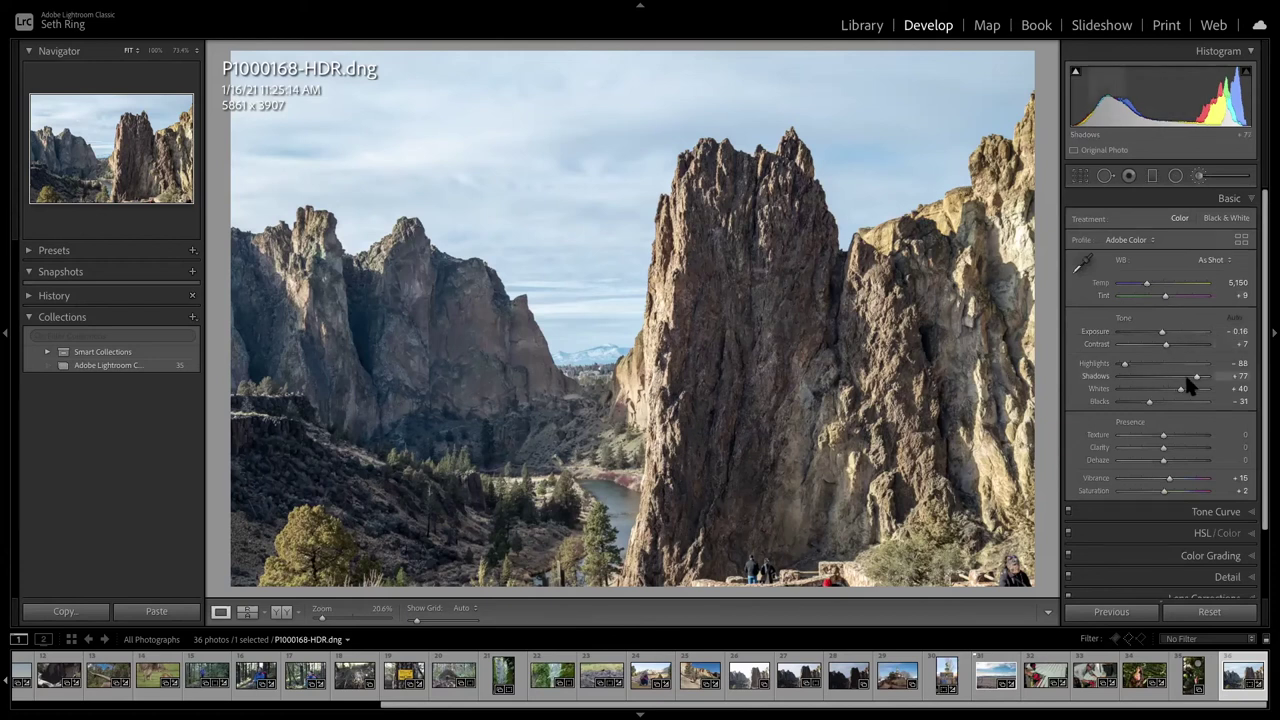
left_click_drag(1195, 377, 1204, 379)
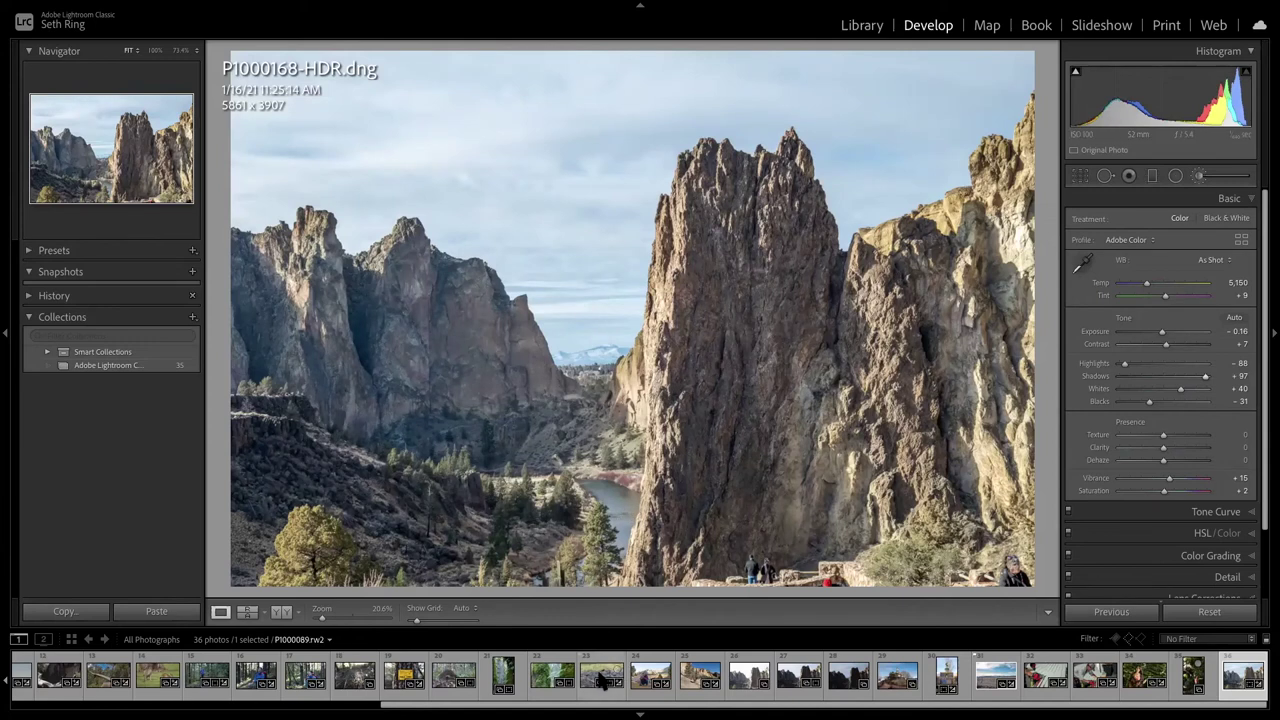
Inspect the distant snowy mountain in the HDR photo up close, return to the fitted view and browse the earlier filmstrip photos.
left_click(785, 680)
left_click(598, 357)
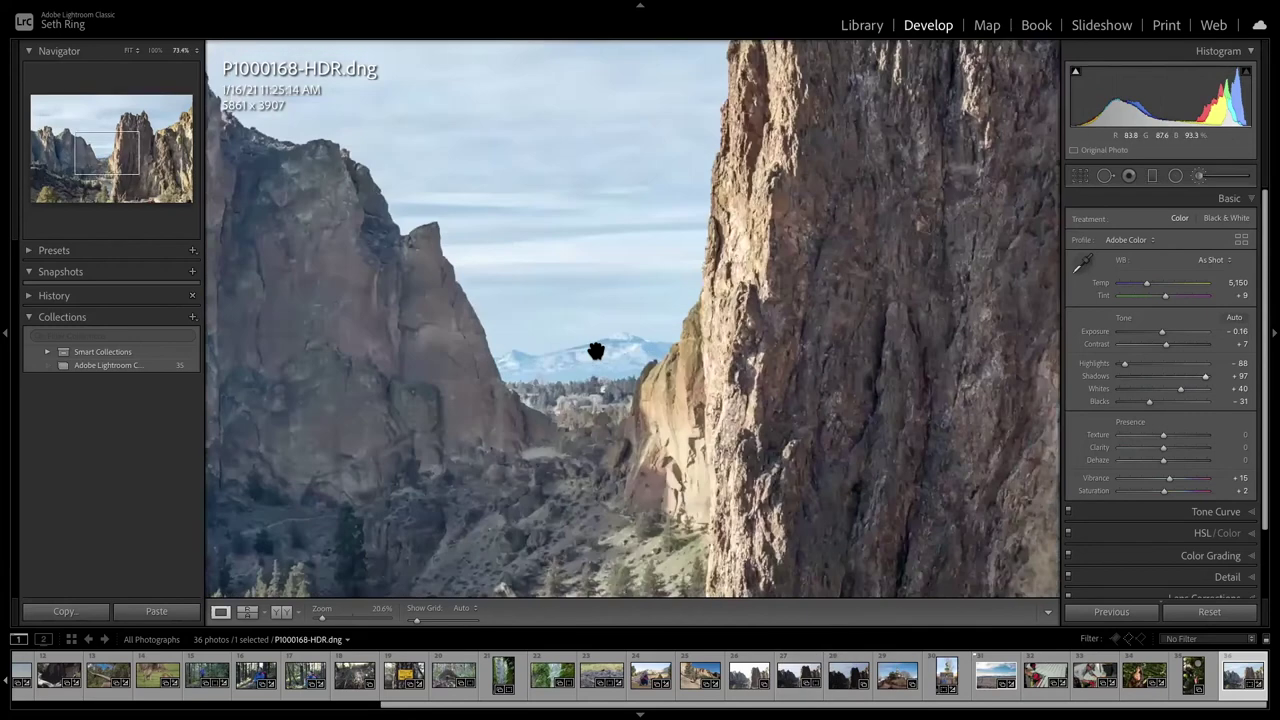
left_click(596, 352)
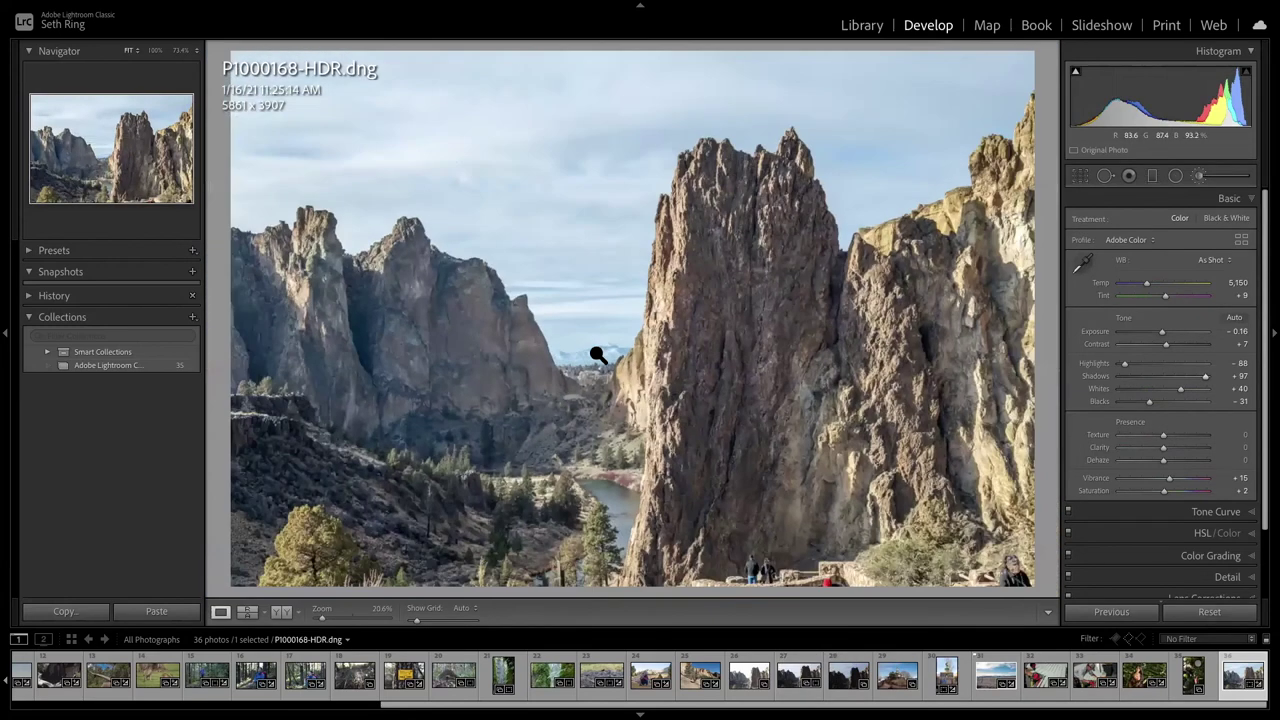
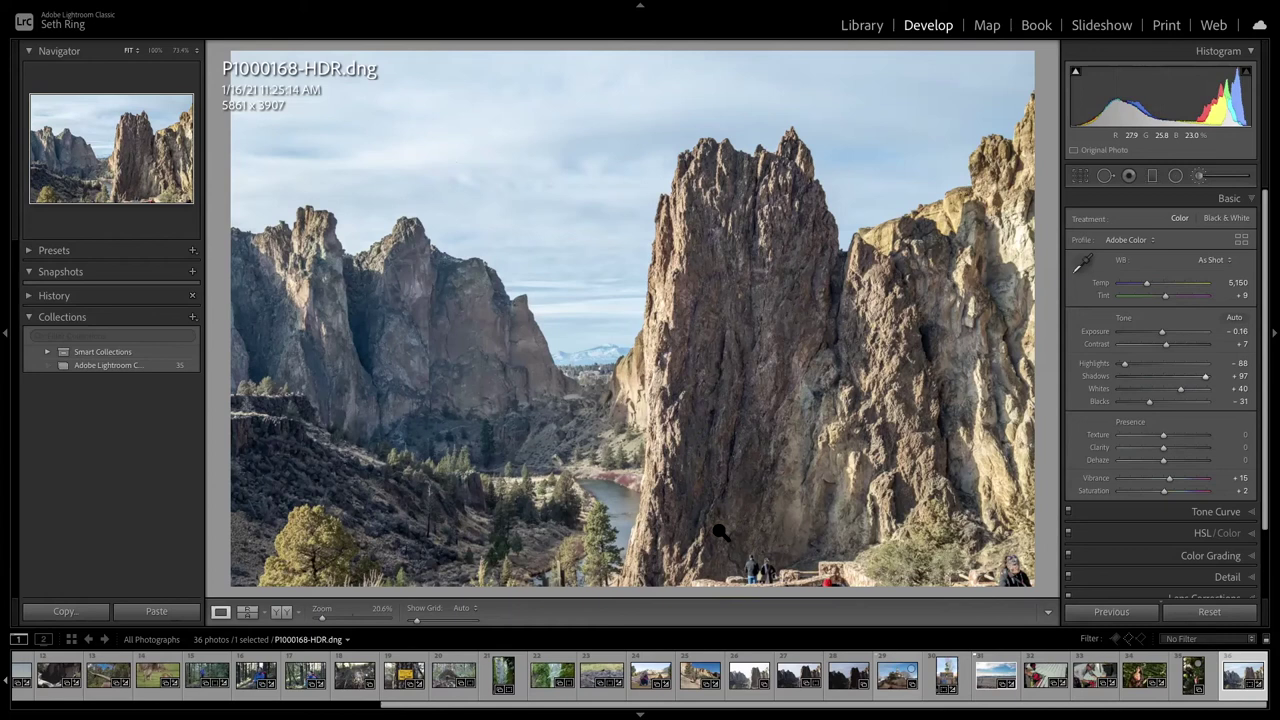
scroll(1236, 674, "up", 2)
scroll(1236, 674, "up", 4)
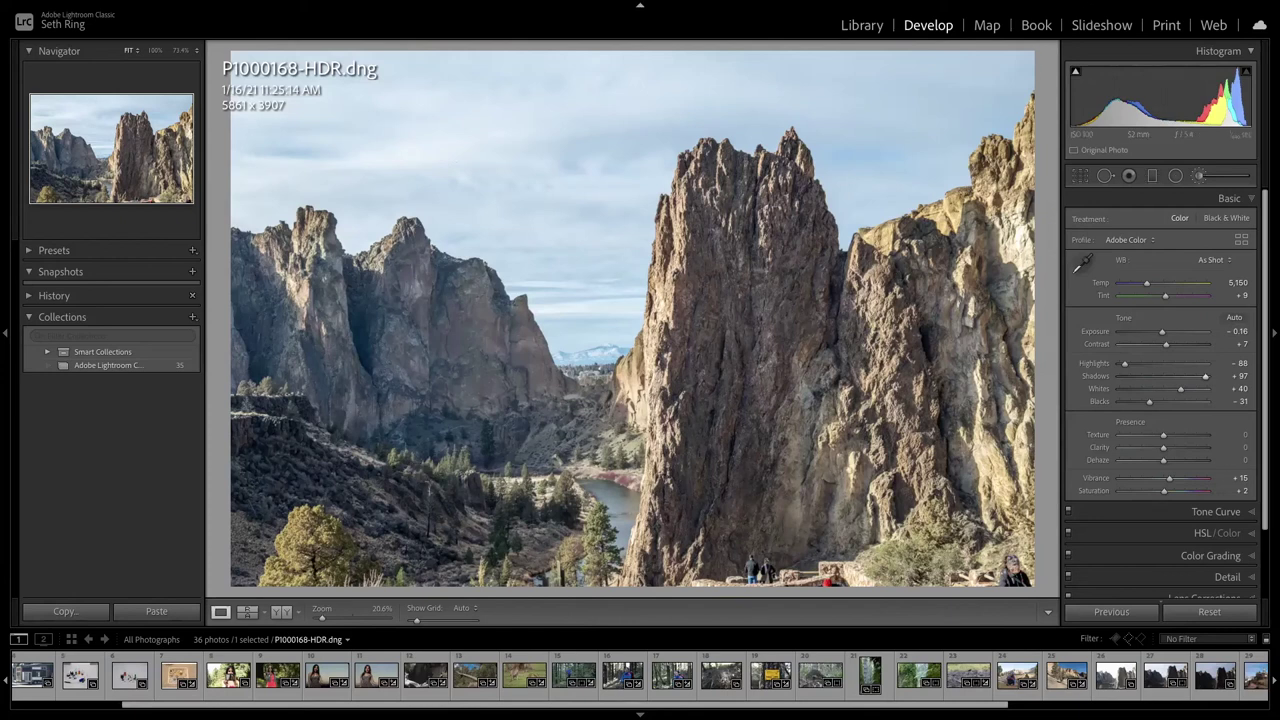
mouse_move(1040, 38)
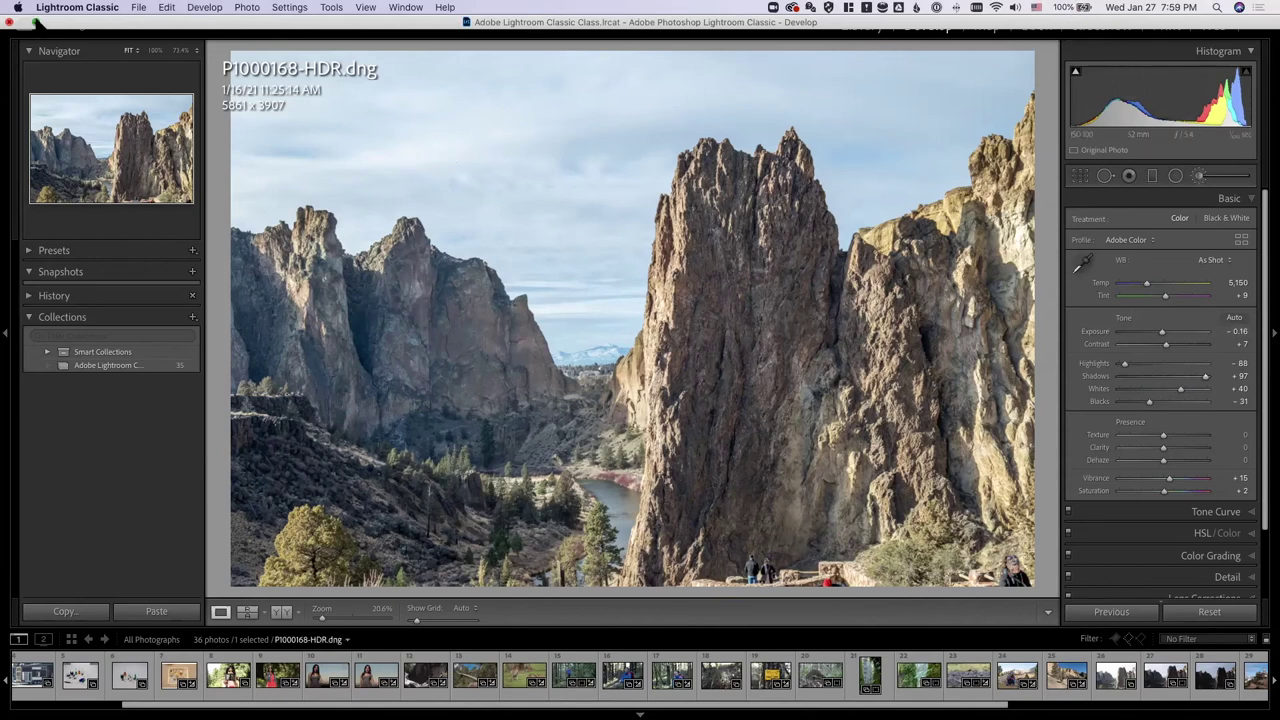
key("super+ctrl+f")
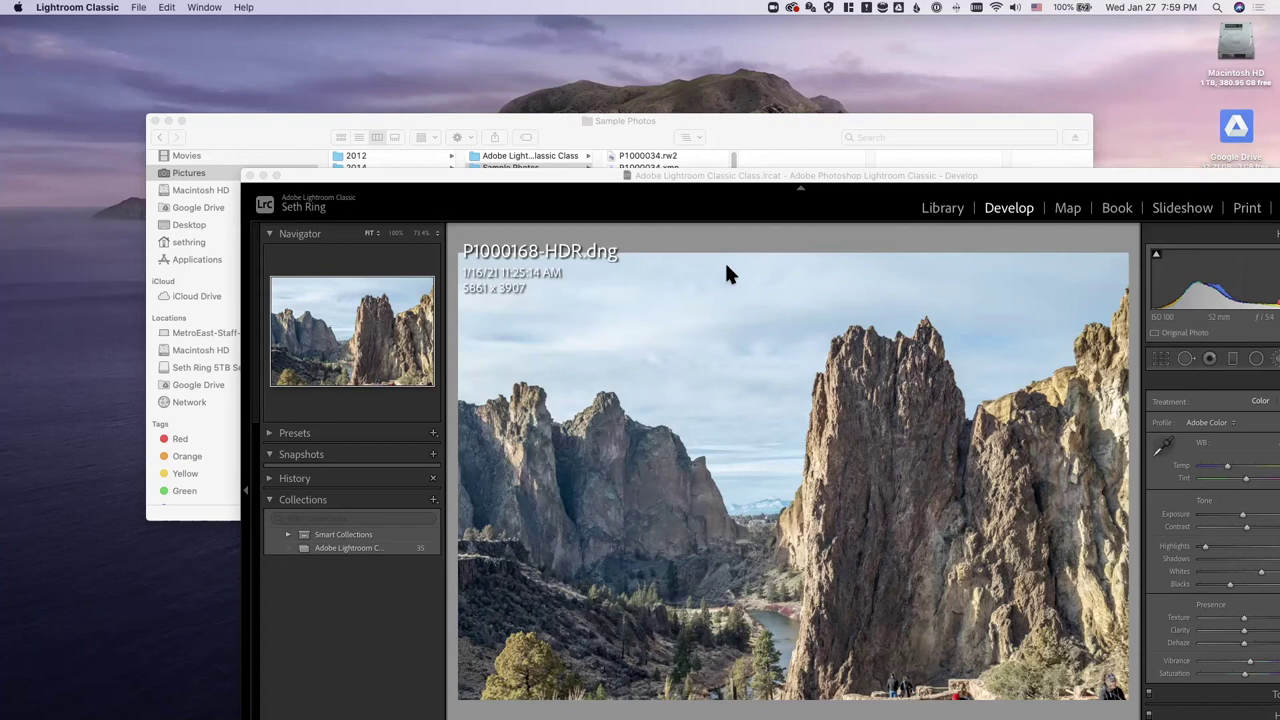
key("super+alt+4")
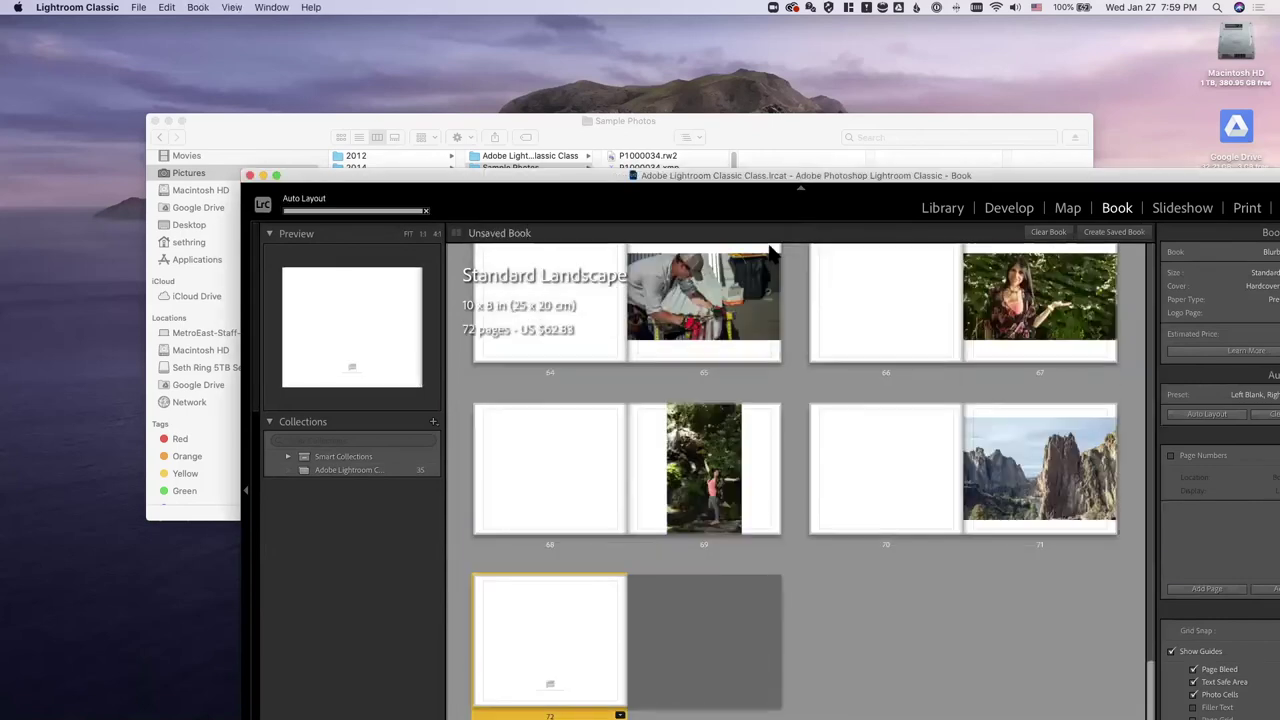
left_click(908, 588)
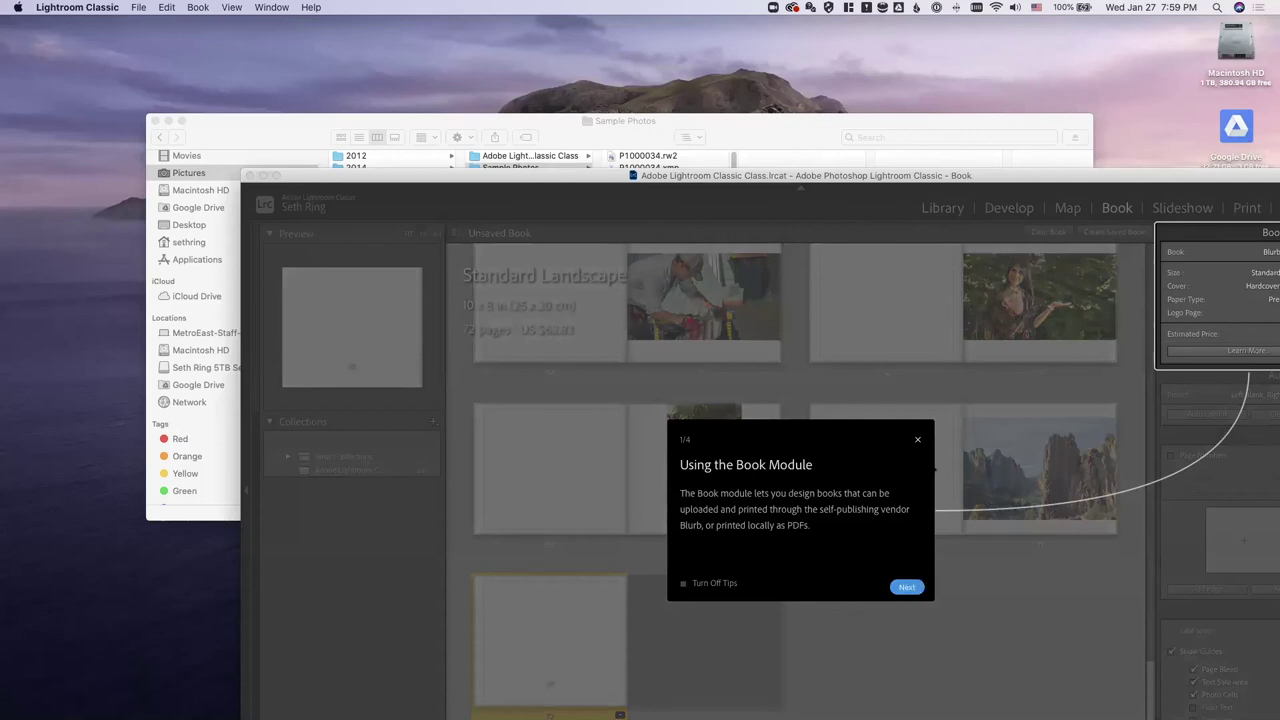
left_click(917, 440)
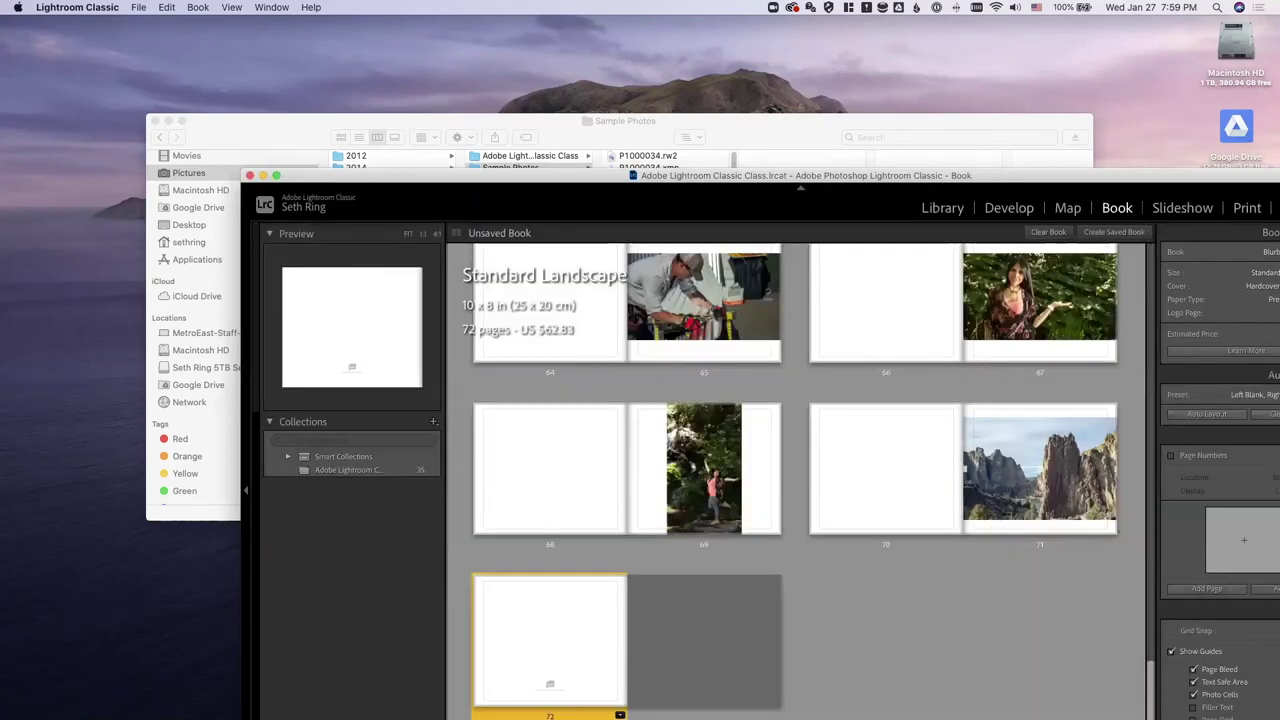
left_click(276, 175)
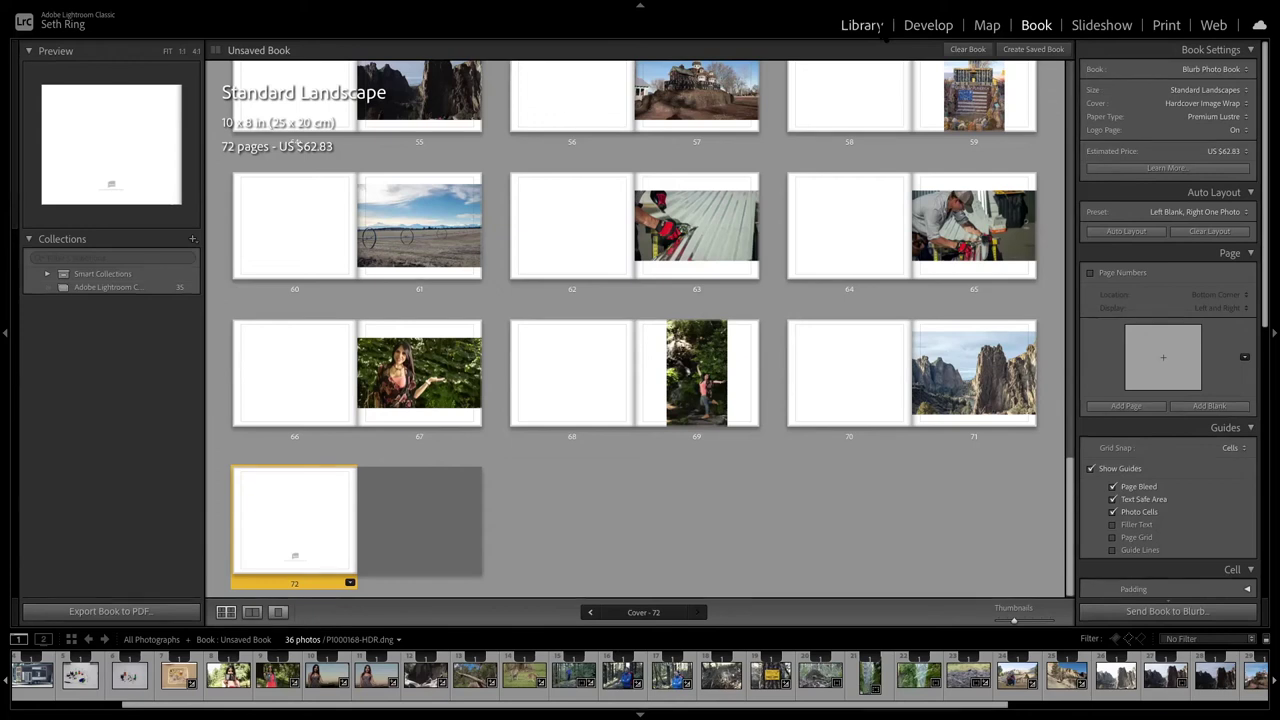
left_click(880, 27)
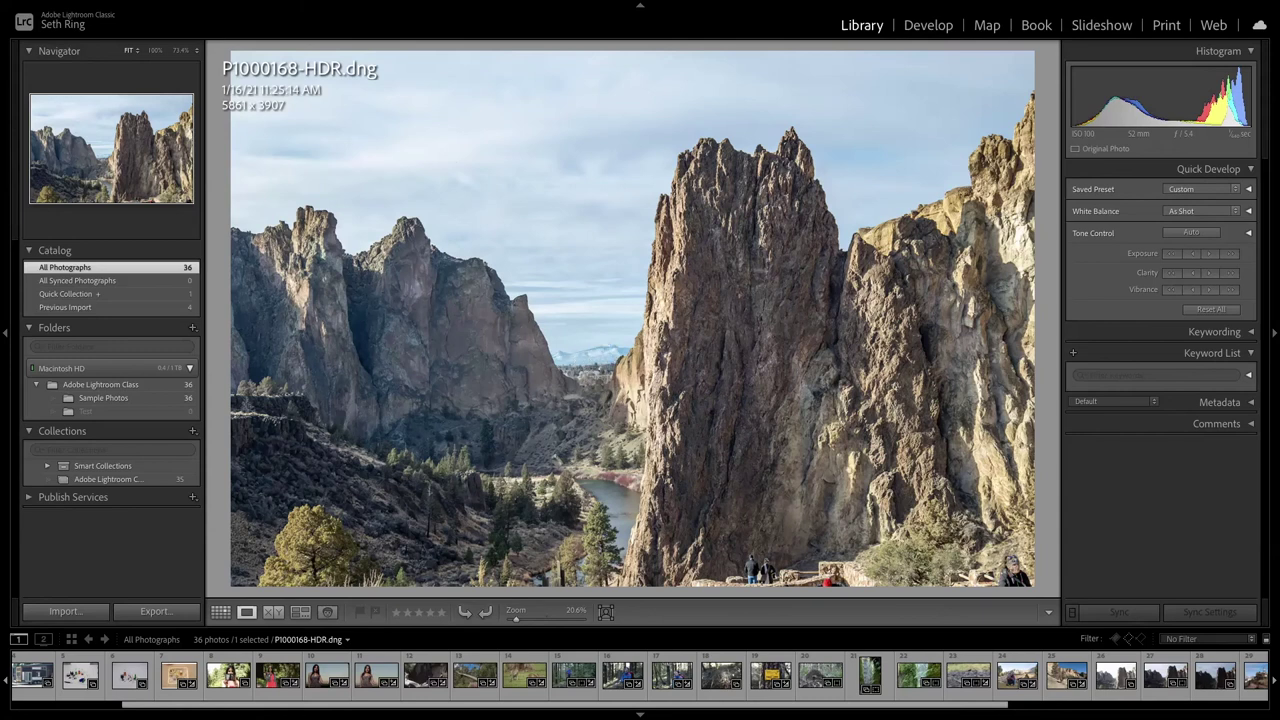
left_click(929, 36)
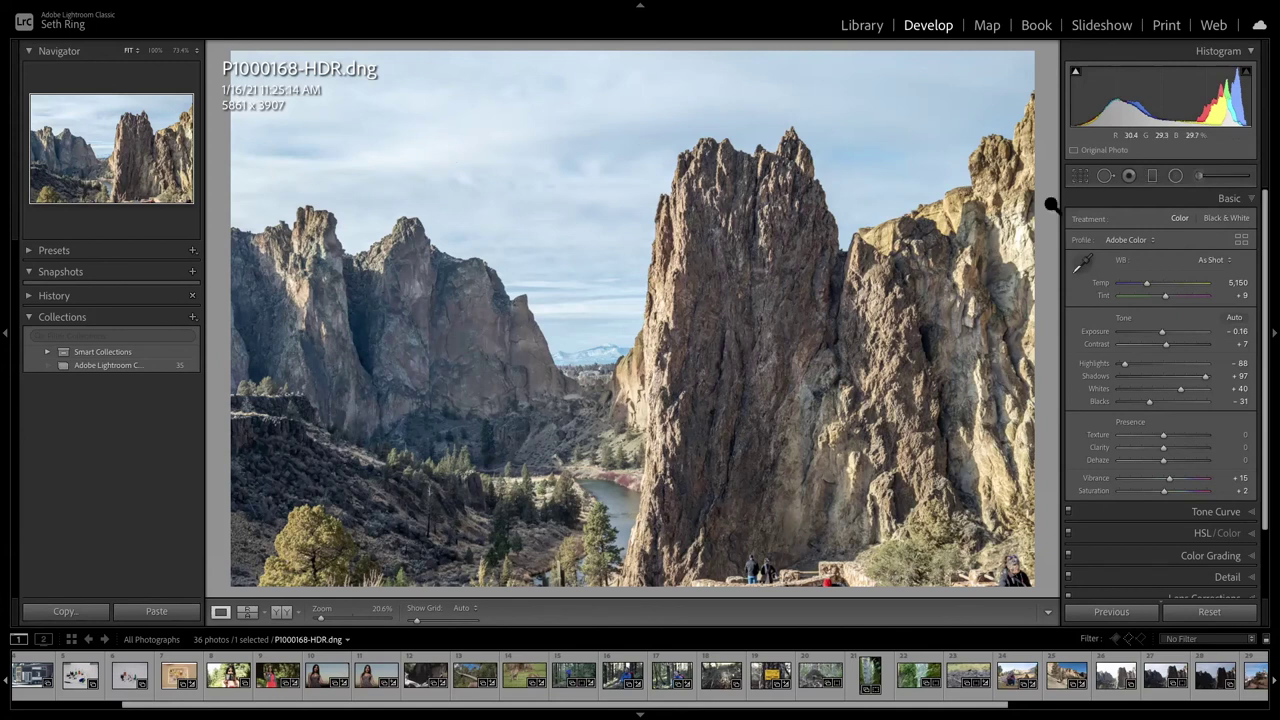
Set the Adjustment Brush's Shadows to 5, Texture to 3 and size to 0.1, and close the brush.
left_click(1200, 178)
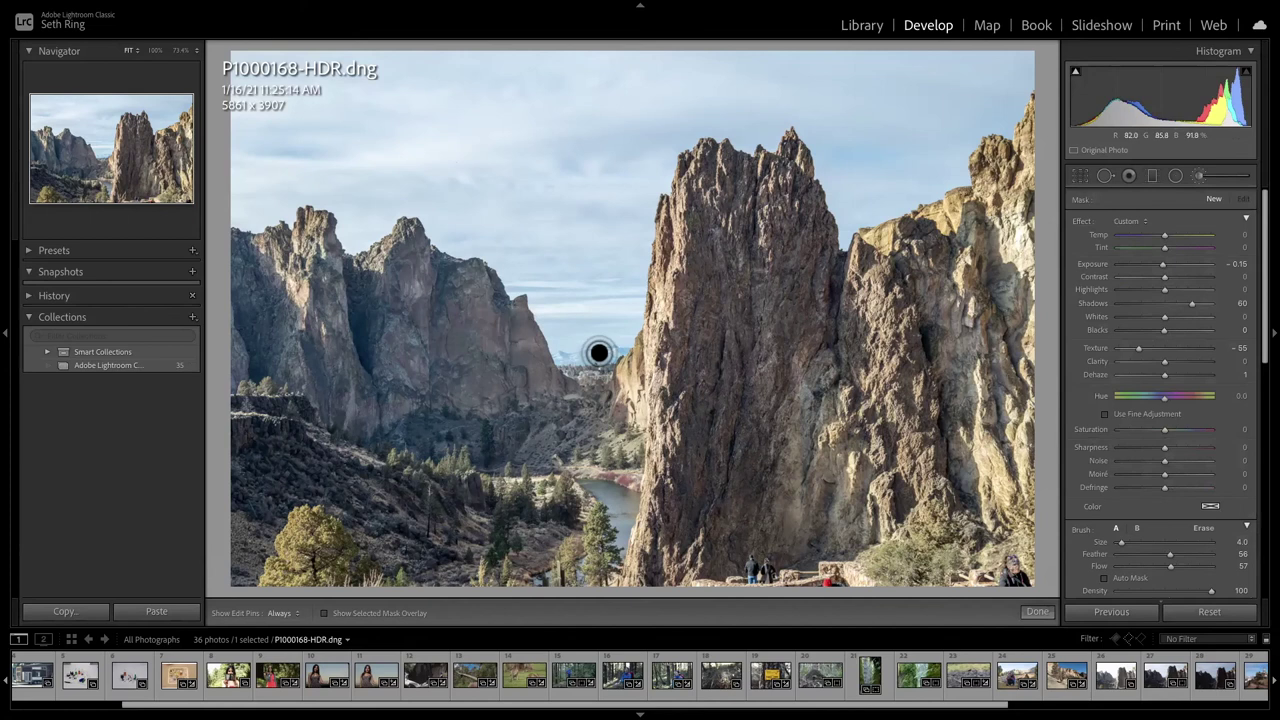
scroll(585, 357, "up", 7)
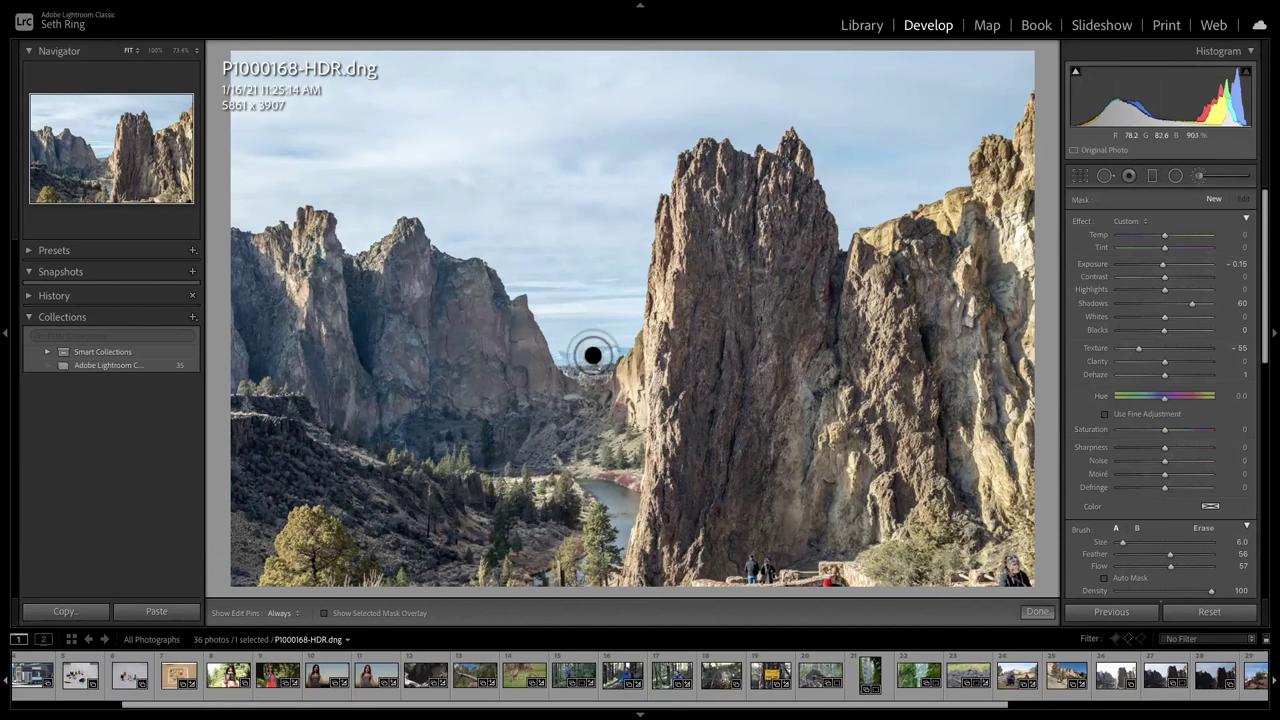
scroll(588, 352, "down", 4)
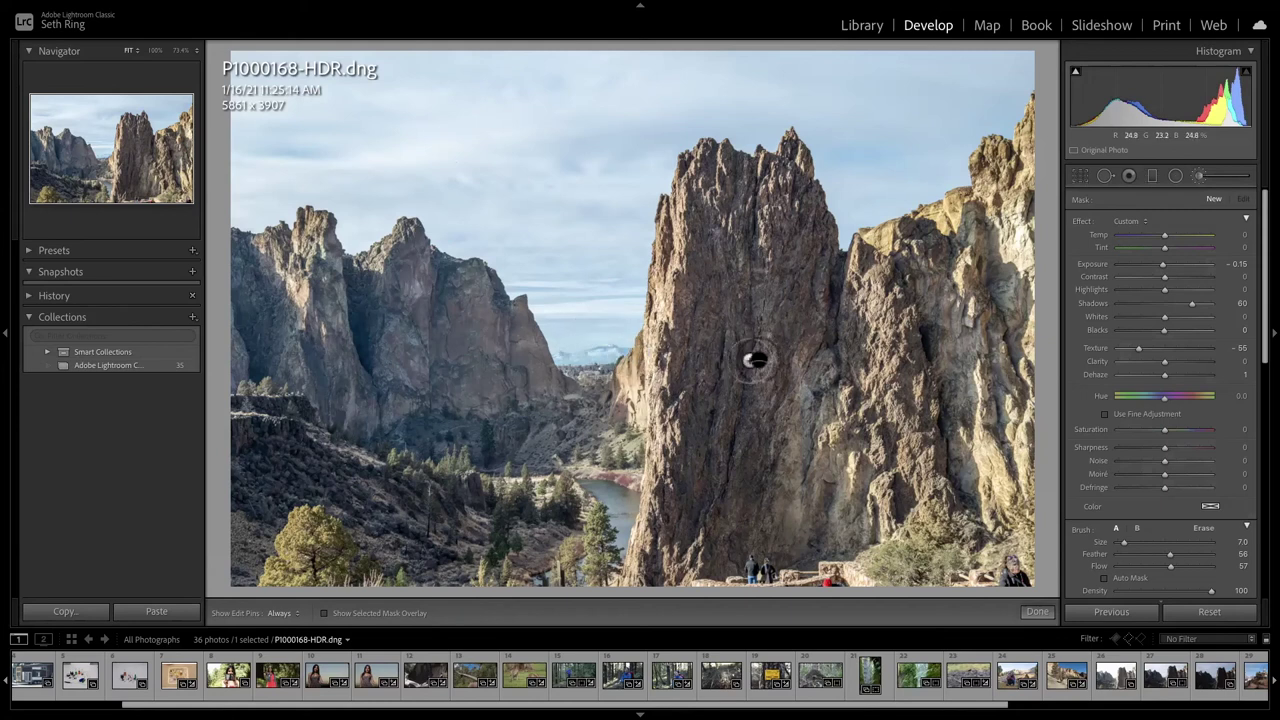
left_click(1200, 178)
left_click_drag(1193, 306, 1166, 306)
left_click_drag(1140, 349, 1165, 350)
scroll(873, 308, "down", 5)
scroll(1153, 244, "down", 2)
left_click(1049, 611)
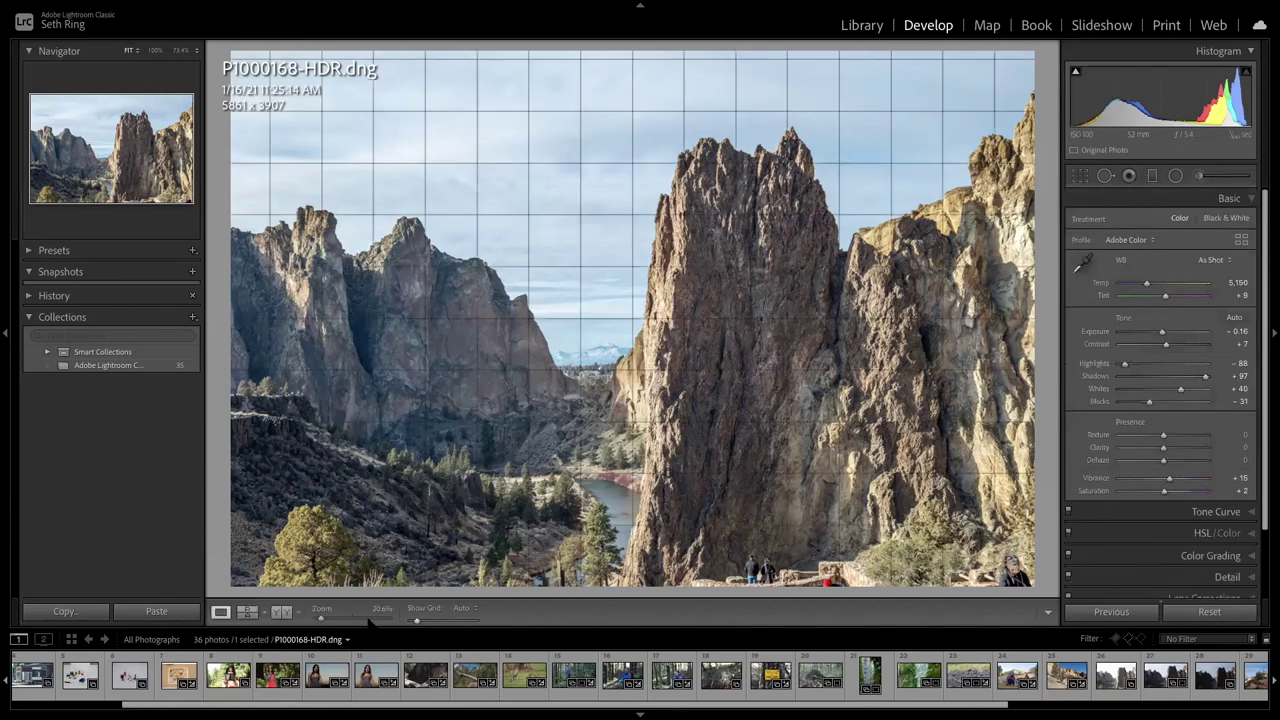
Magnify the HDR photo to 141% at the distant snowy mountain and check the Adjustment Brush settings.
left_click_drag(322, 618, 357, 622)
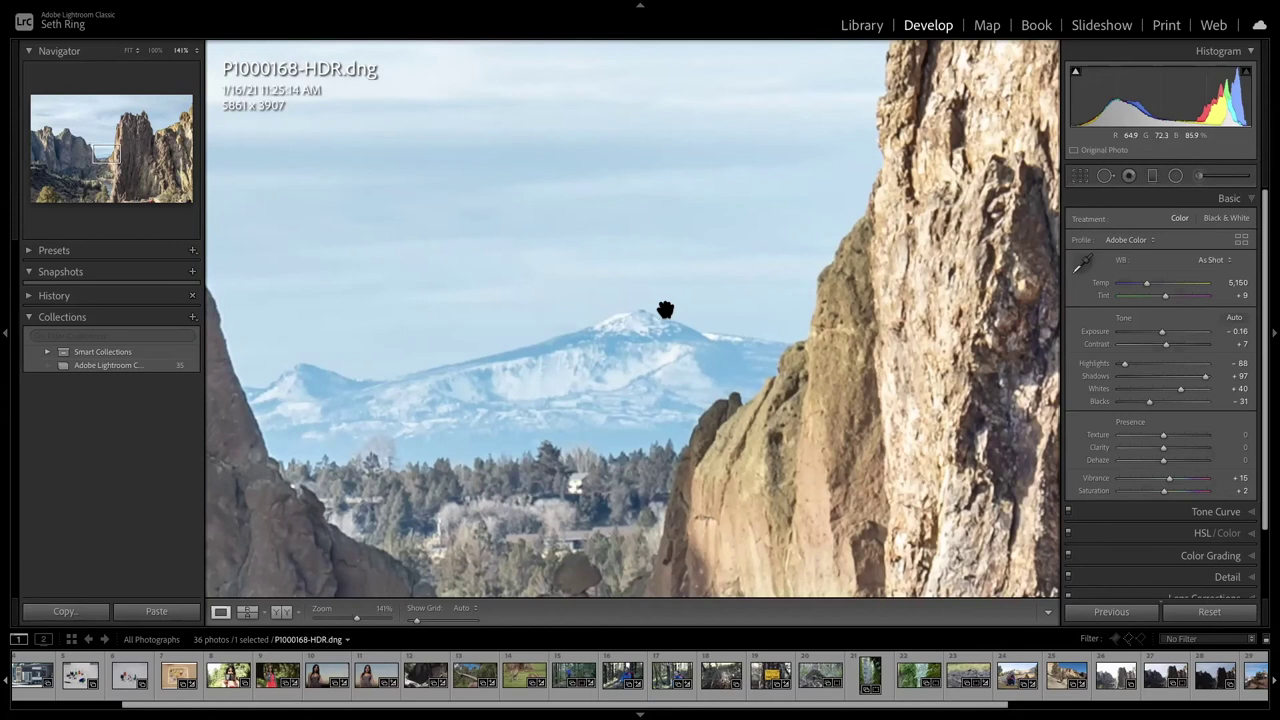
left_click(1200, 177)
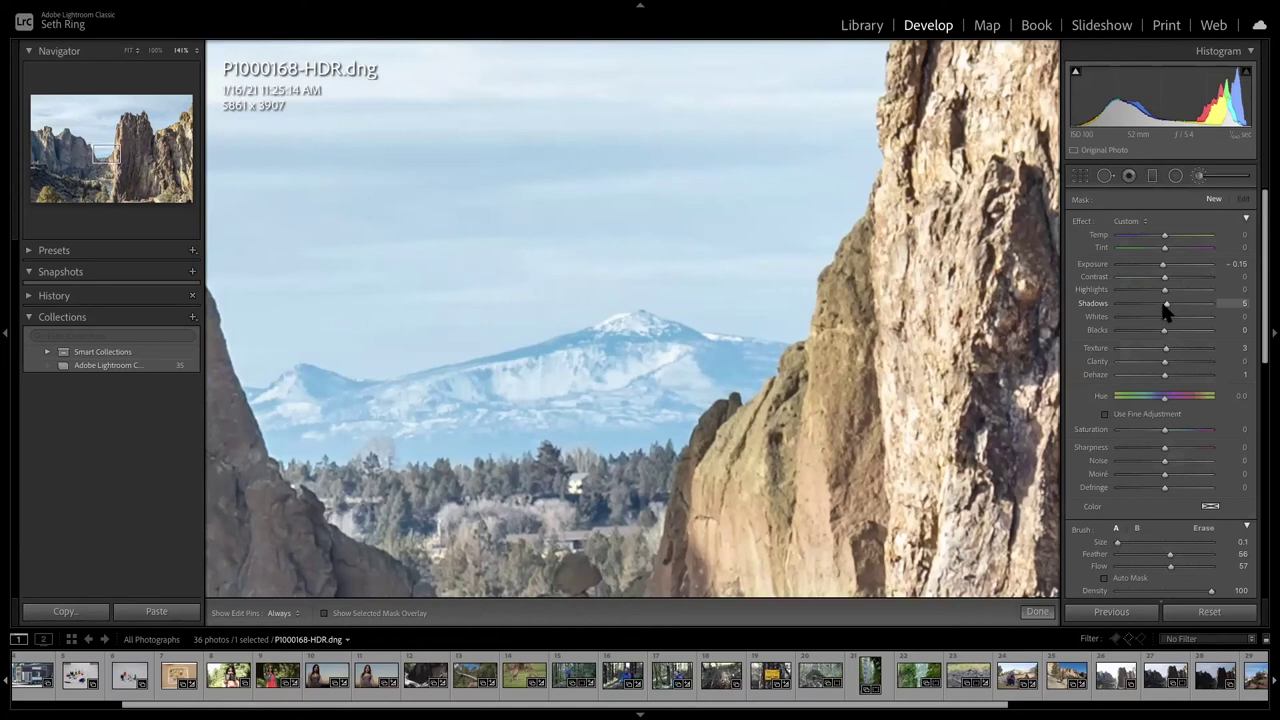
left_click(1200, 176)
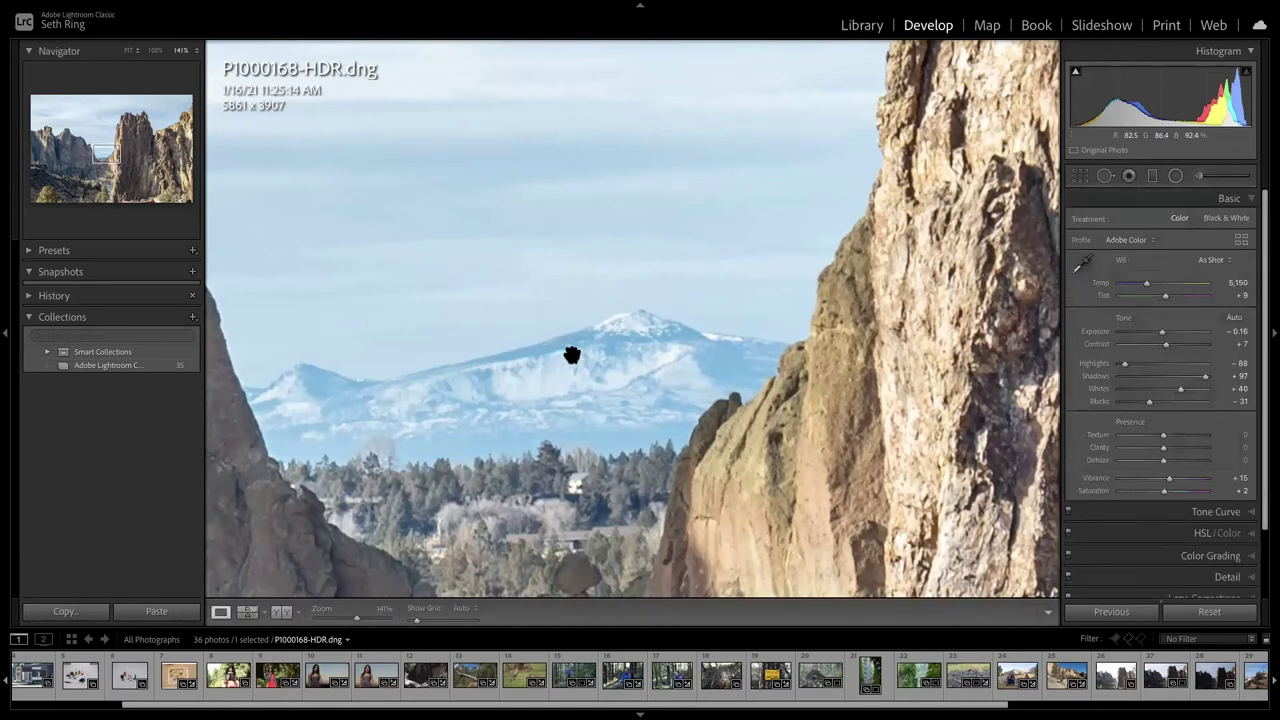
Paint an Adjustment Brush mask over the distant snowy mountain with the size at 7.0 and the selected mask overlay shown.
left_click(1200, 176)
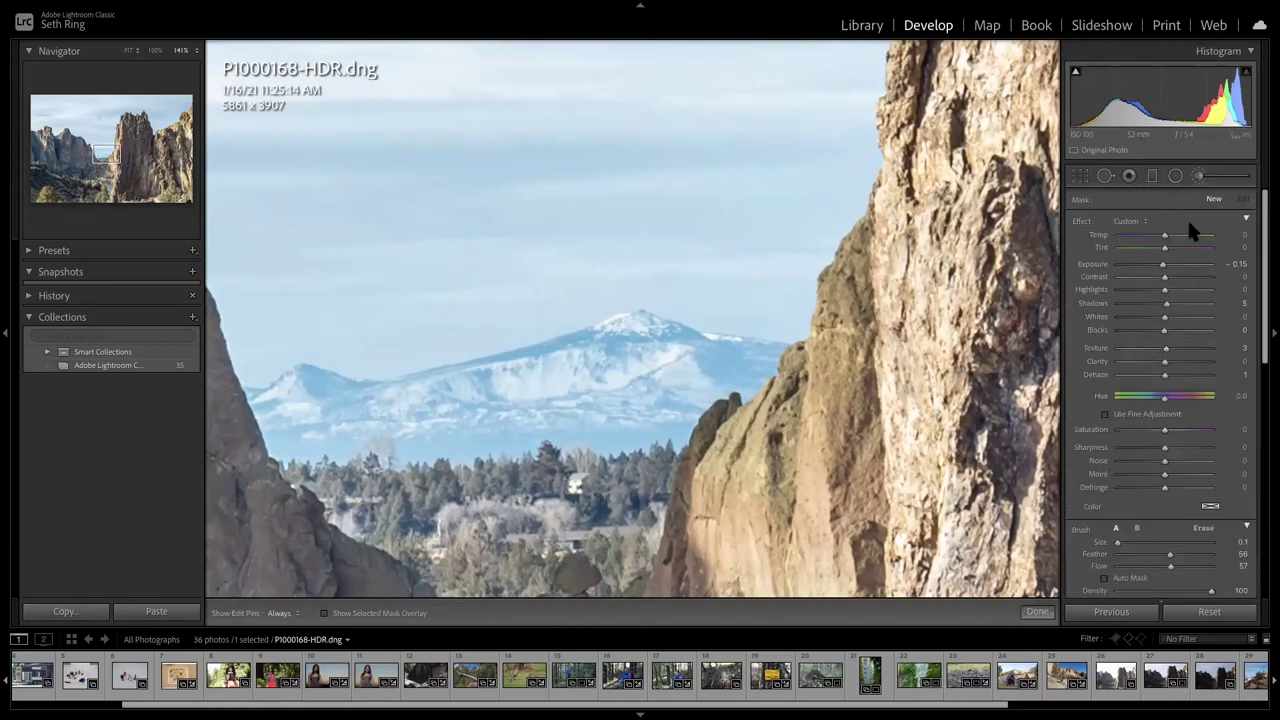
scroll(586, 351, "up", 8)
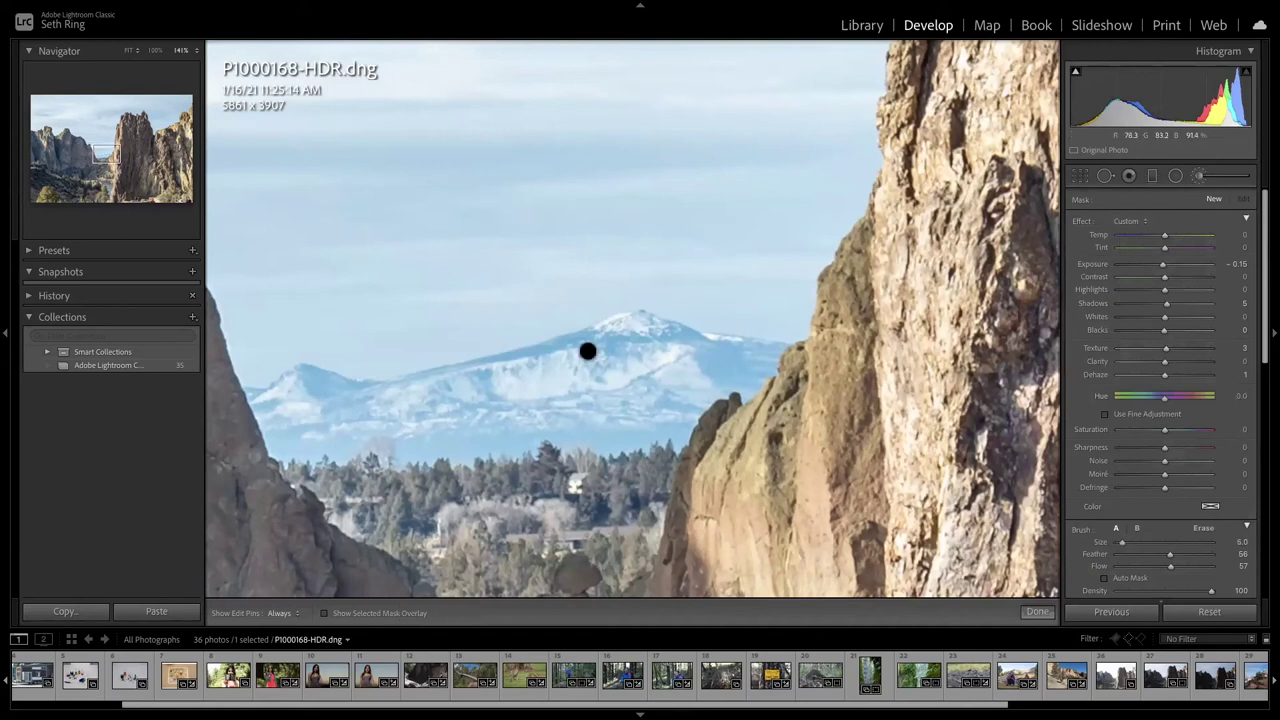
scroll(602, 349, "down", 1)
left_click(324, 614)
mouse_move(533, 354)
left_mouse_down()
mouse_move(291, 381)
mouse_move(289, 399)
mouse_move(304, 414)
mouse_move(429, 405)
mouse_move(669, 362)
mouse_move(633, 325)
mouse_move(770, 342)
mouse_move(707, 383)
mouse_move(744, 367)
mouse_move(729, 381)
mouse_move(743, 378)
mouse_move(641, 380)
mouse_move(683, 380)
mouse_move(704, 398)
mouse_move(663, 424)
mouse_move(535, 421)
mouse_move(729, 382)
mouse_move(516, 411)
mouse_move(657, 393)
mouse_move(630, 334)
mouse_move(610, 340)
mouse_move(622, 328)
mouse_move(535, 379)
mouse_move(447, 400)
mouse_move(731, 351)
mouse_move(558, 388)
mouse_move(652, 355)
mouse_move(751, 360)
mouse_move(734, 379)
mouse_move(545, 417)
mouse_move(311, 426)
mouse_move(261, 404)
mouse_move(290, 442)
mouse_move(319, 445)
mouse_move(381, 427)
mouse_move(449, 446)
mouse_move(631, 434)
mouse_move(749, 366)
left_mouse_up()
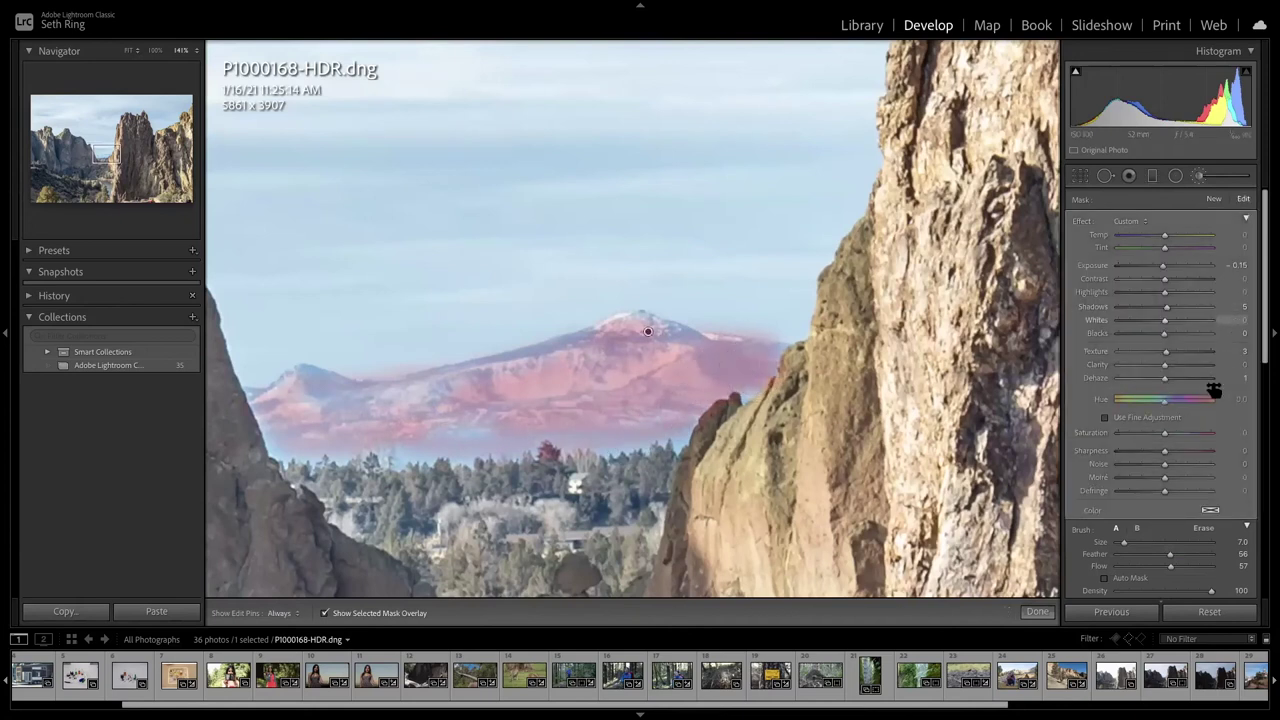
Set the brush flow to 58 and extend the mask over the mountain's ridge and onto the adjoining rock edge.
scroll(1118, 483, "down", 3)
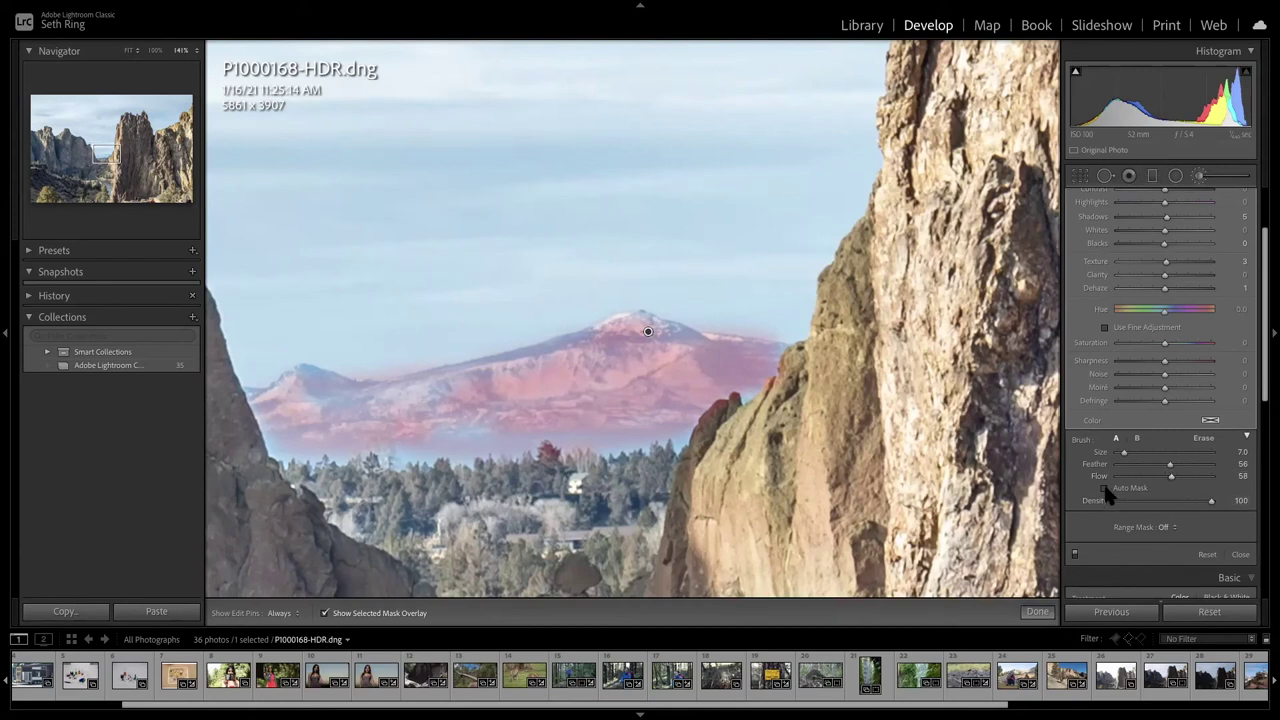
key("h")
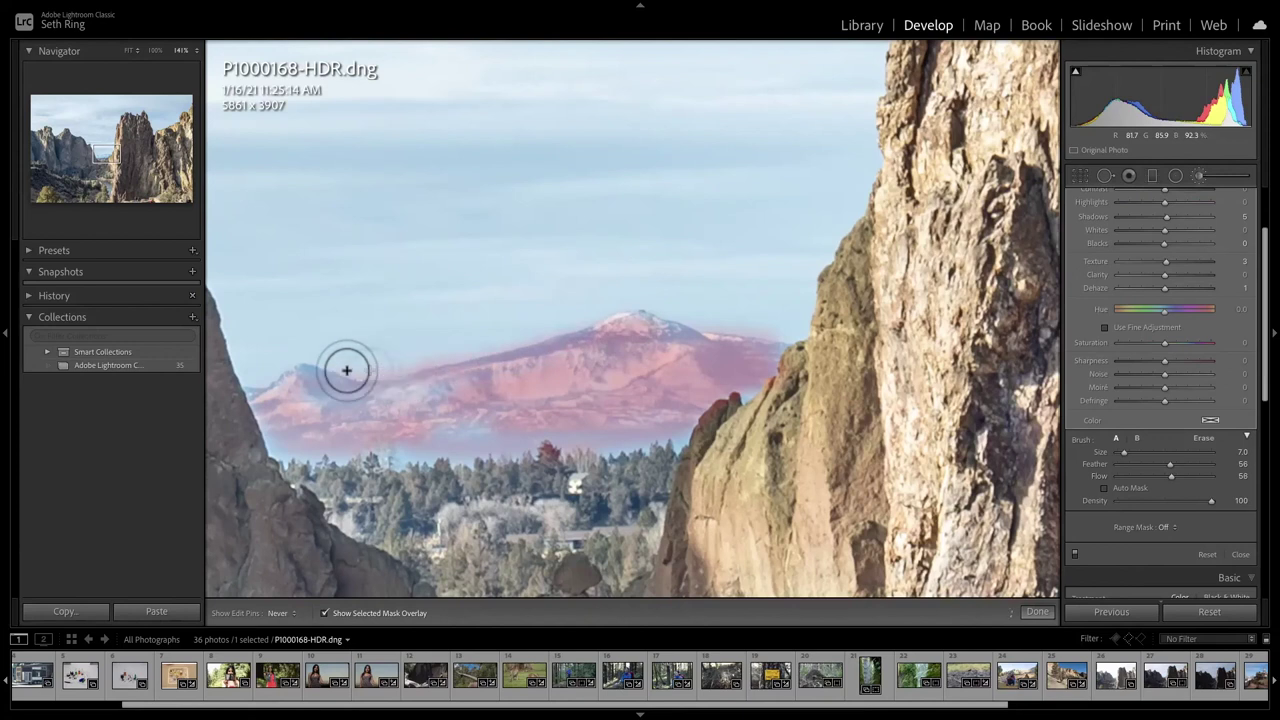
left_click_drag(820, 390, 697, 354)
key("h")
mouse_move(757, 412)
left_mouse_down()
mouse_move(842, 397)
mouse_move(804, 393)
left_mouse_up()
Erase the mask spill from the rock edge and the sky along the mountain's ridge, and hide the mask overlay.
key("alt")
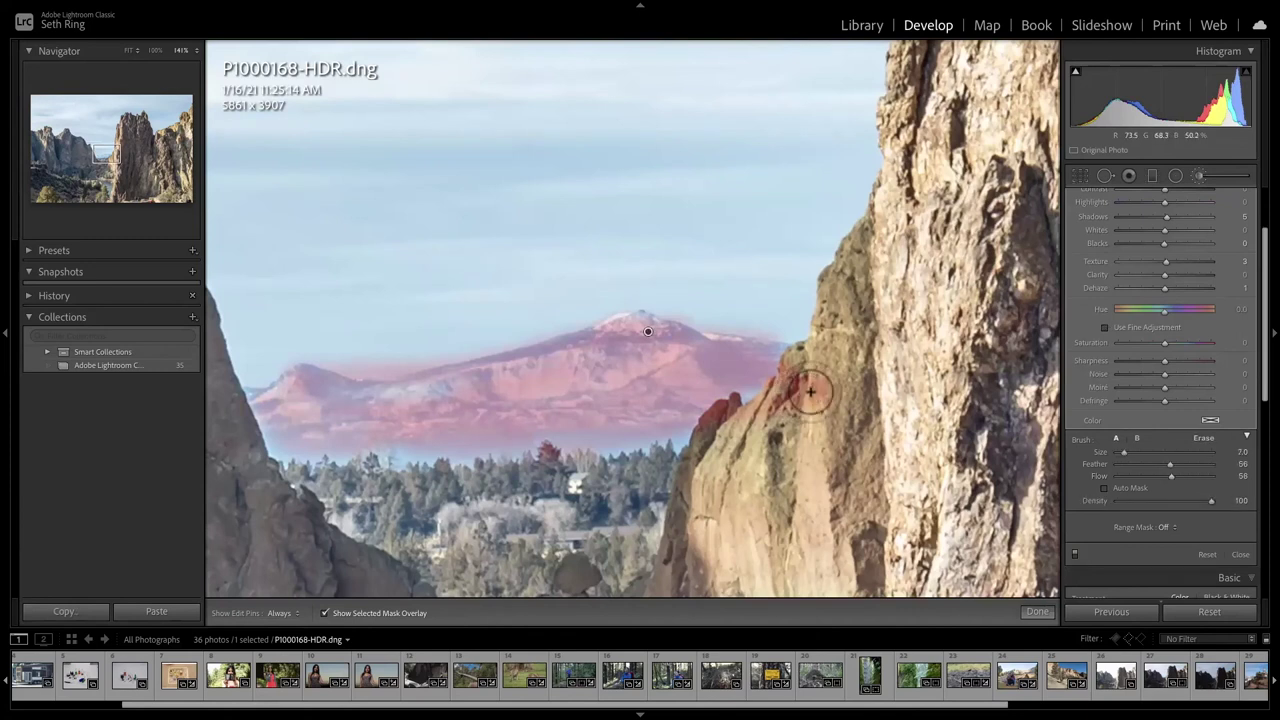
key("h")
key("alt")
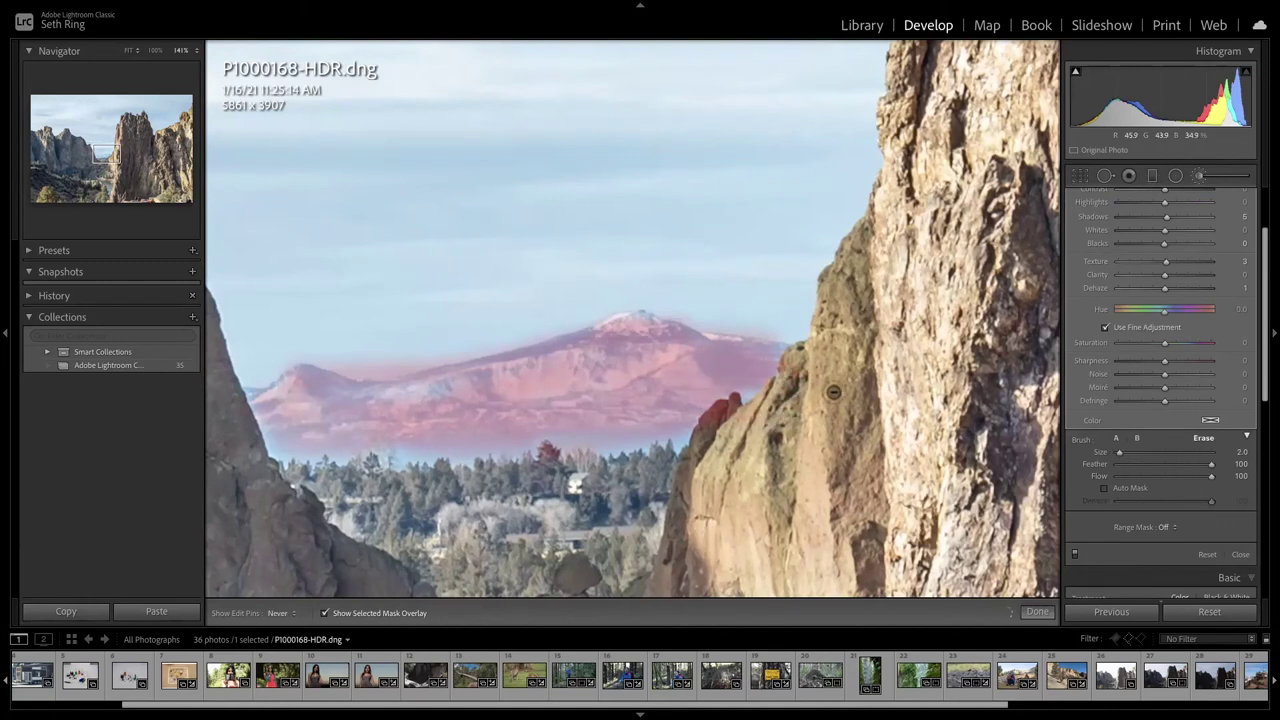
key("h")
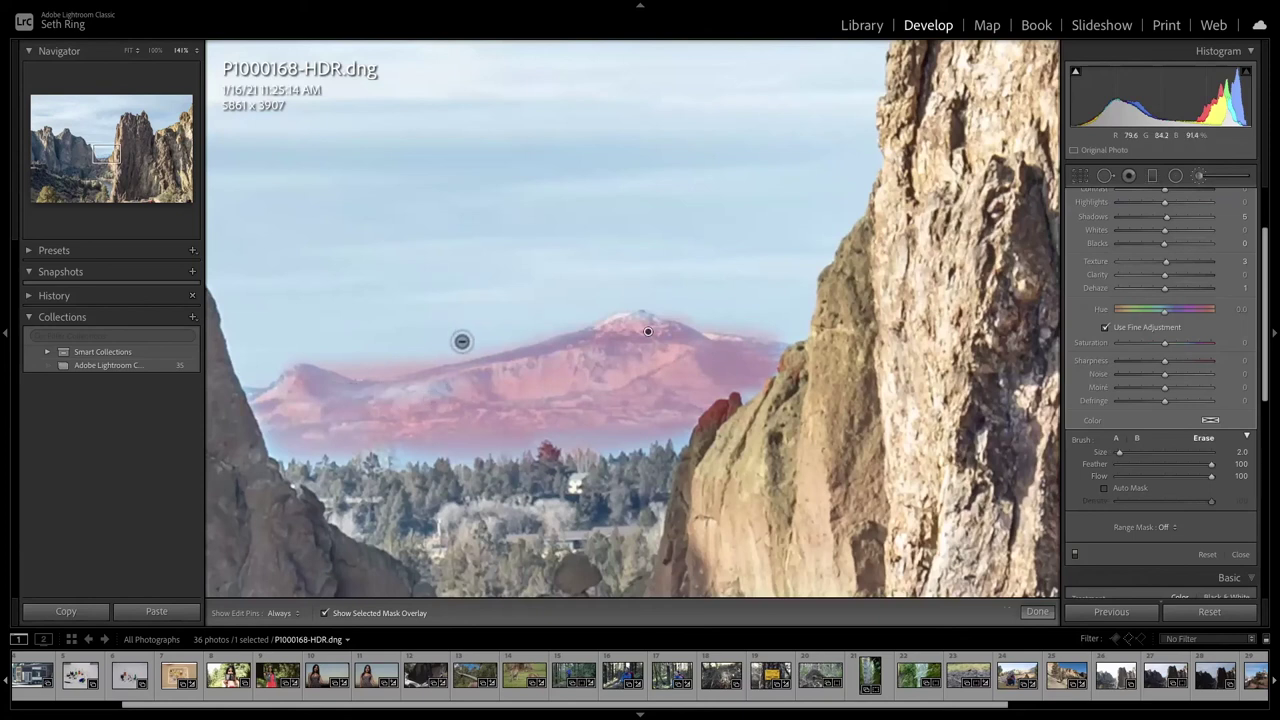
key("h")
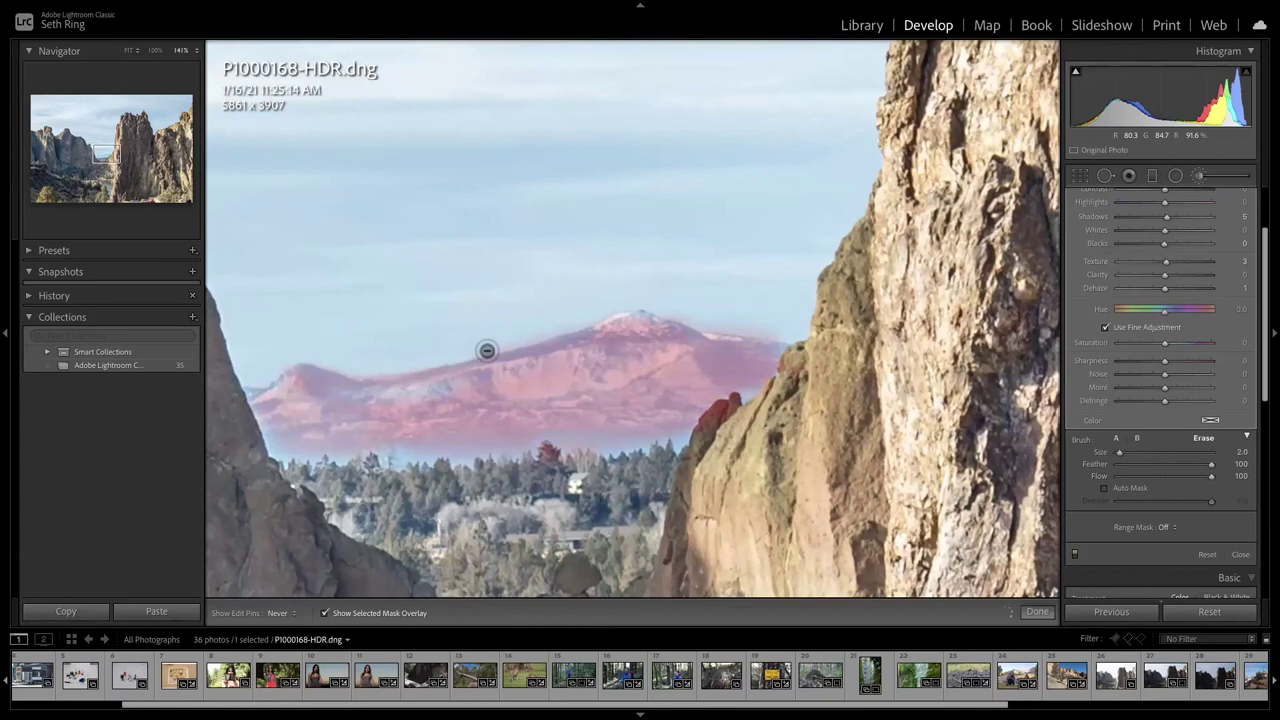
key("h")
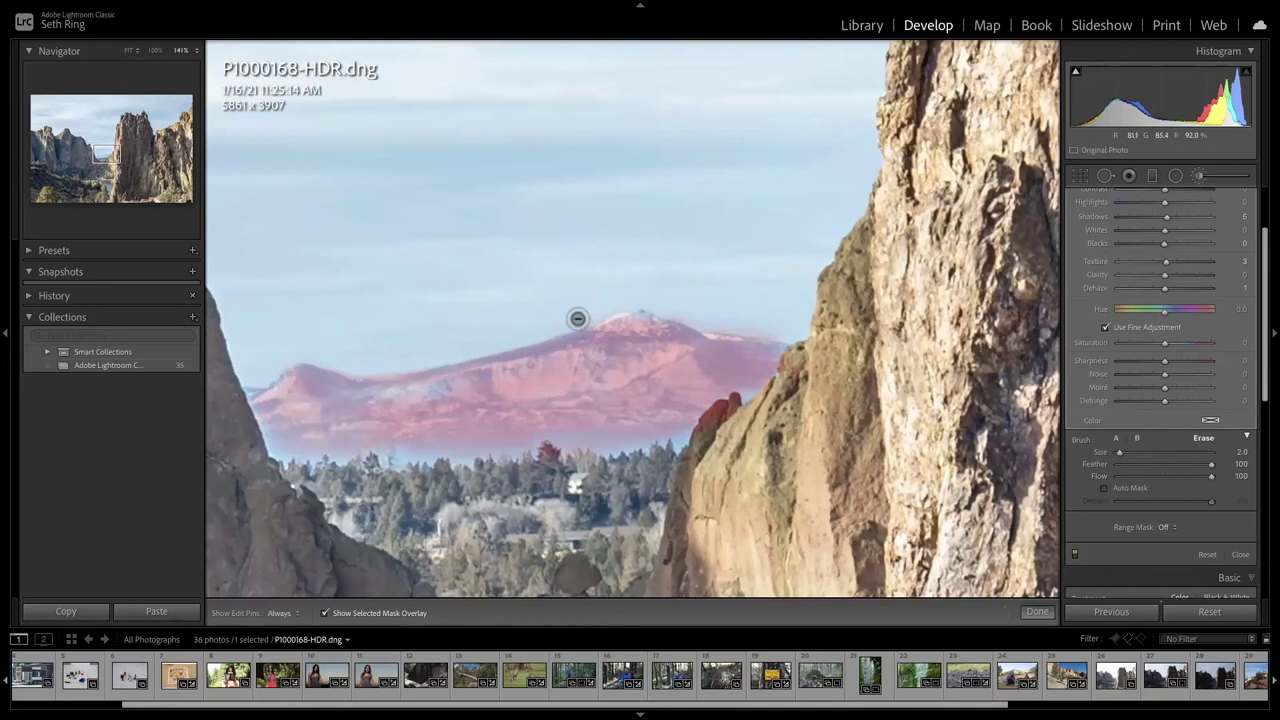
key("alt")
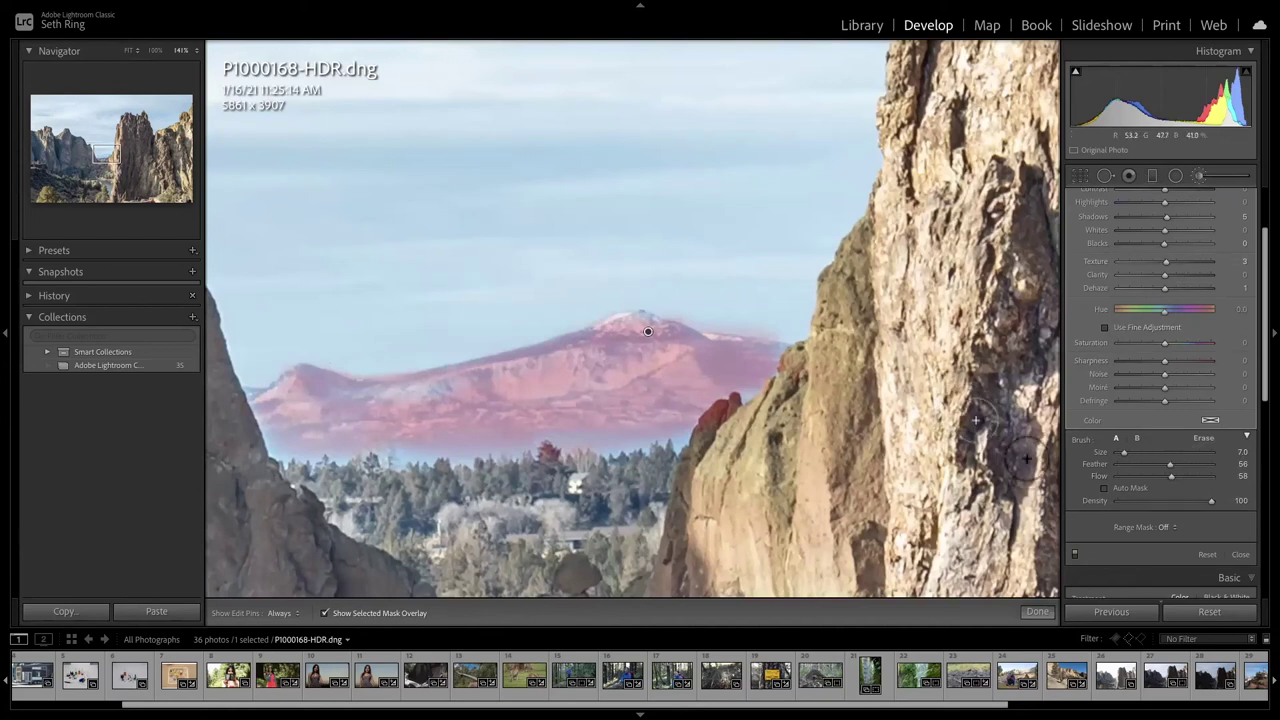
left_click(324, 613)
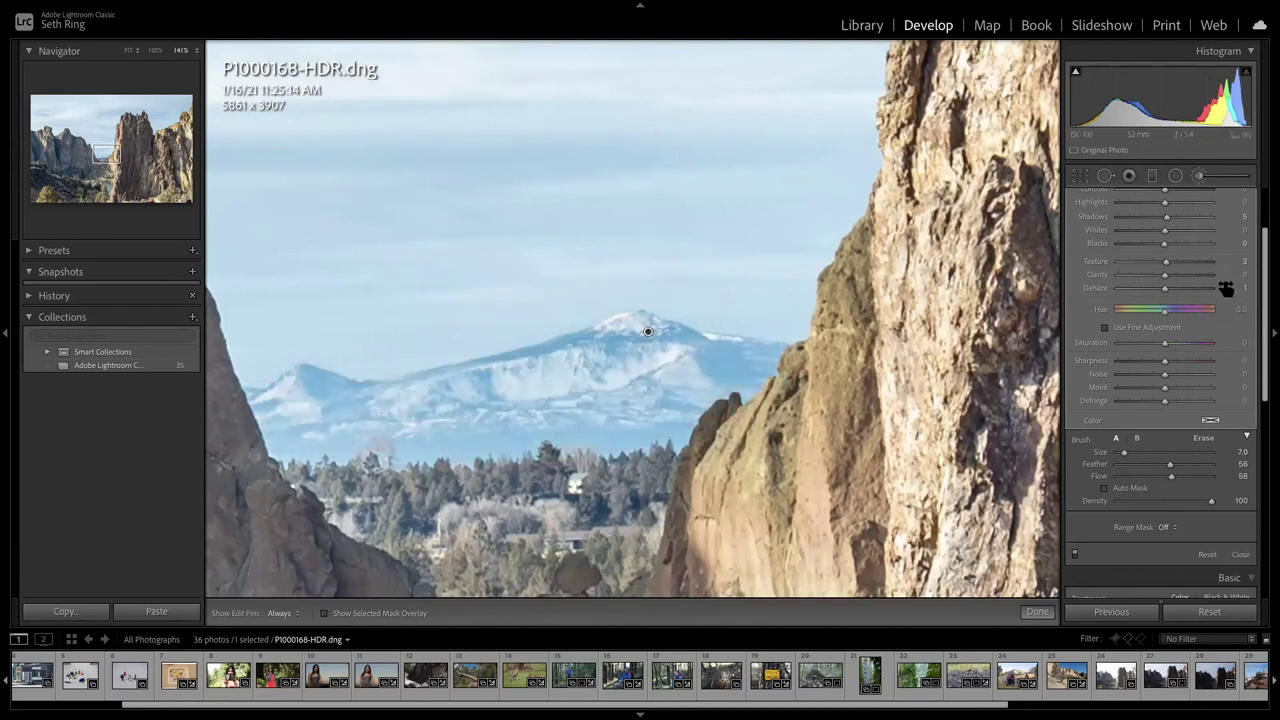
Raise the mountain mask's Texture to 100, adjust its Shadows, close the brush and return to the fitted view.
scroll(1160, 262, "up", 2)
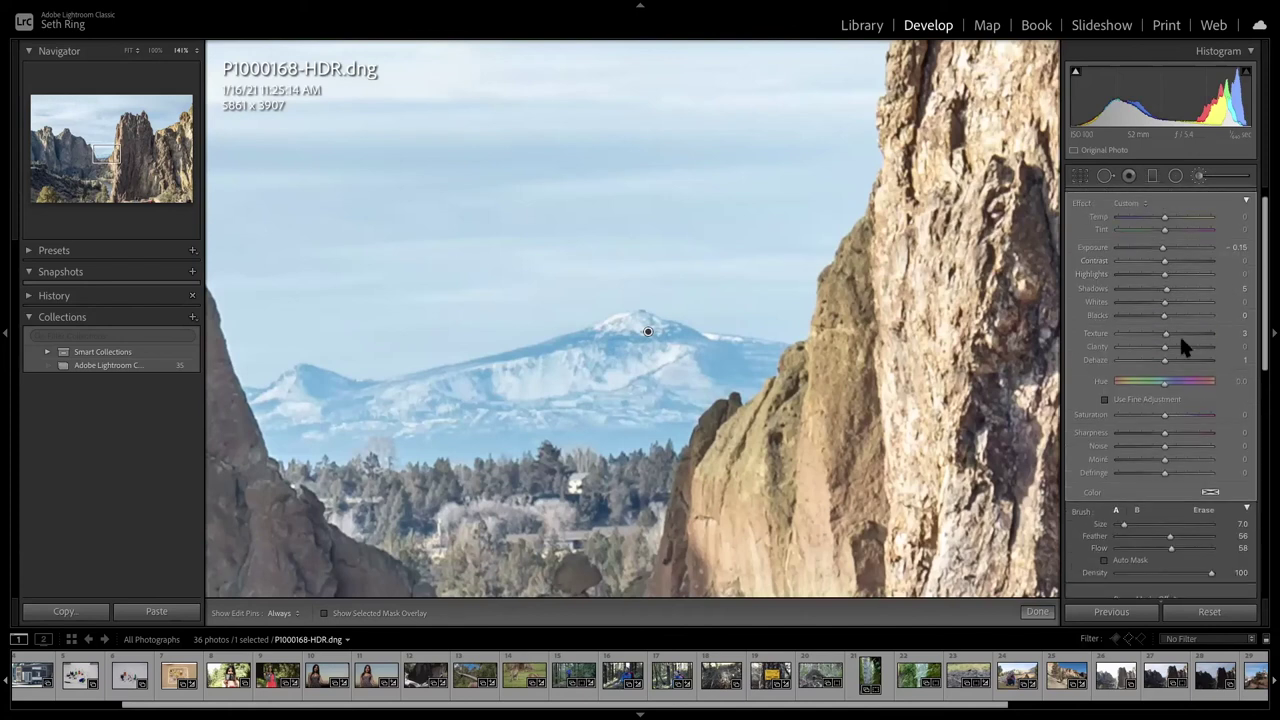
mouse_move(1167, 335)
left_mouse_down()
mouse_move(1200, 340)
mouse_move(1178, 341)
left_mouse_up()
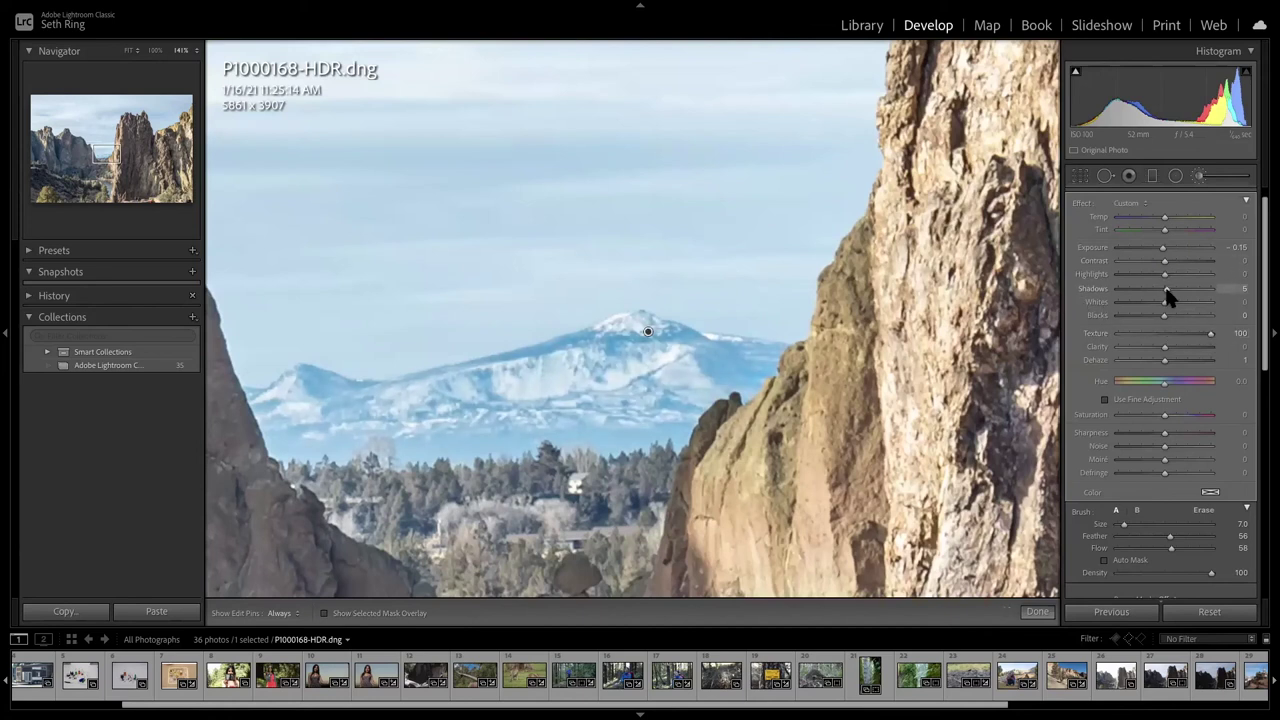
left_click_drag(1162, 288, 1130, 293)
left_click(1200, 176)
left_click(663, 357)
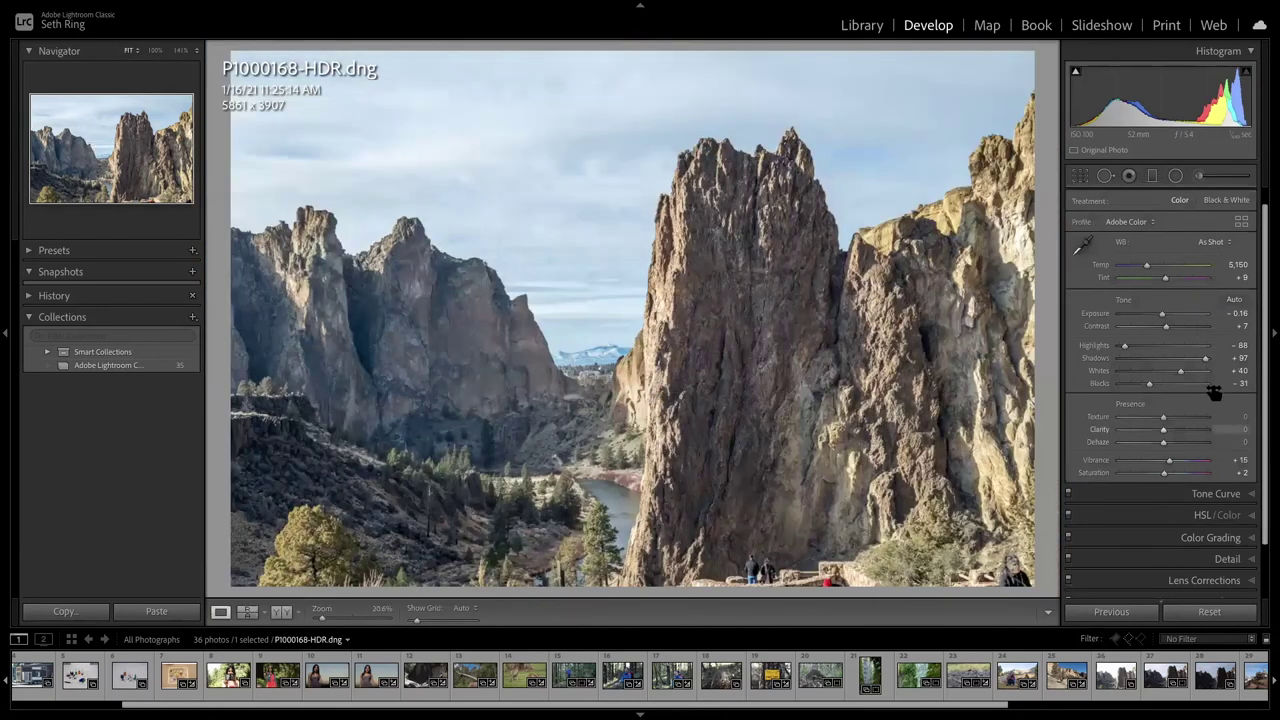
Reopen the Adjustment Brush, compare the HDR photo with brush adjustments off and on, review the settings and close the brush.
left_click(1198, 176)
scroll(1092, 534, "down", 3)
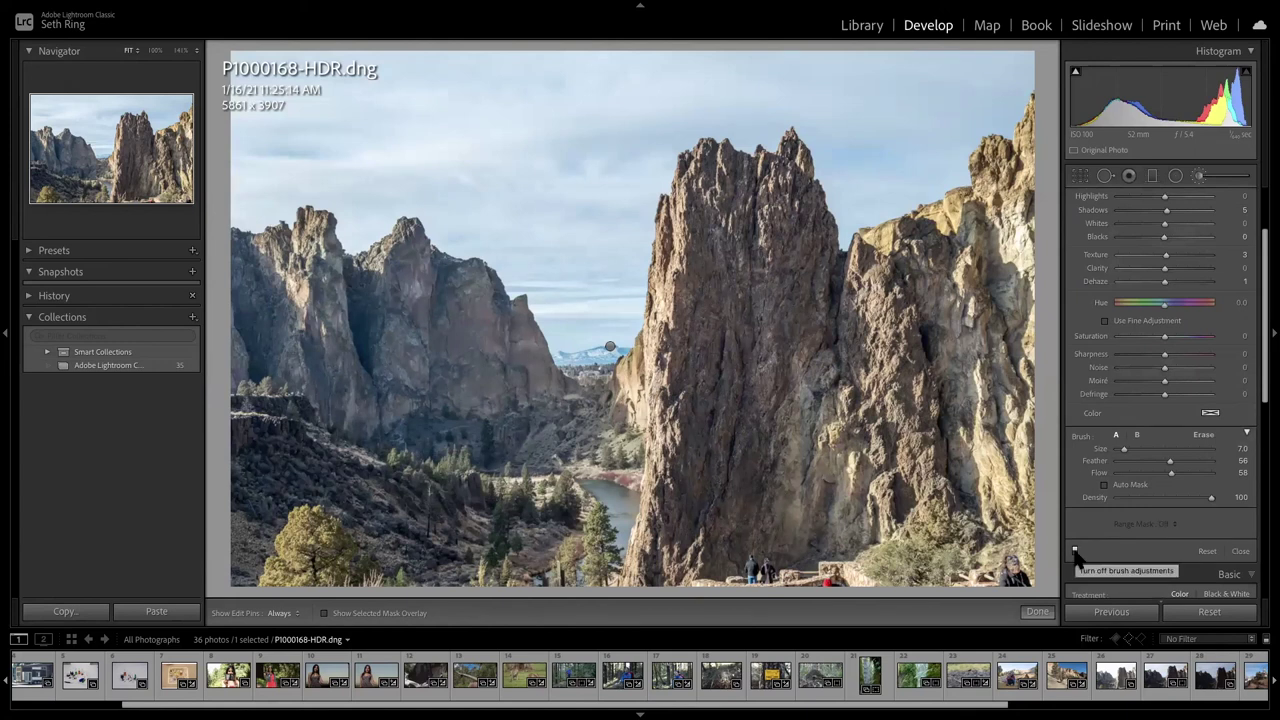
left_click(1075, 551)
left_click(1075, 551)
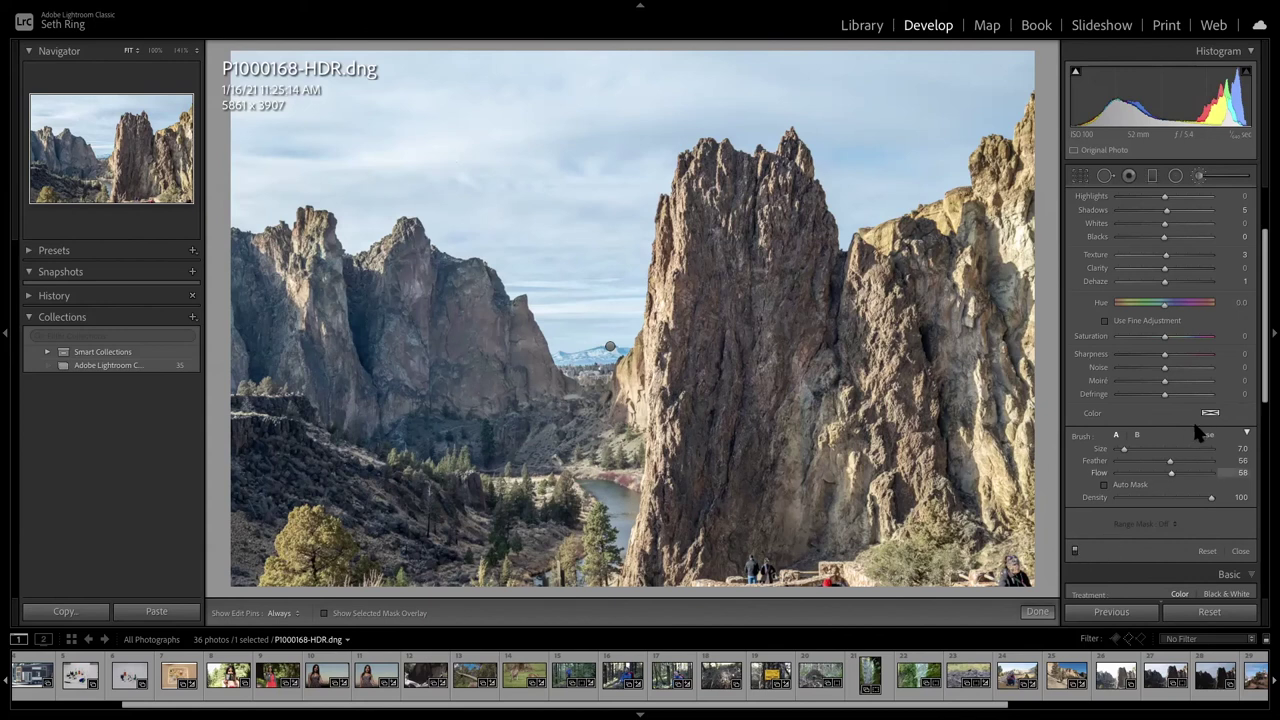
left_click_drag(1265, 388, 1265, 416)
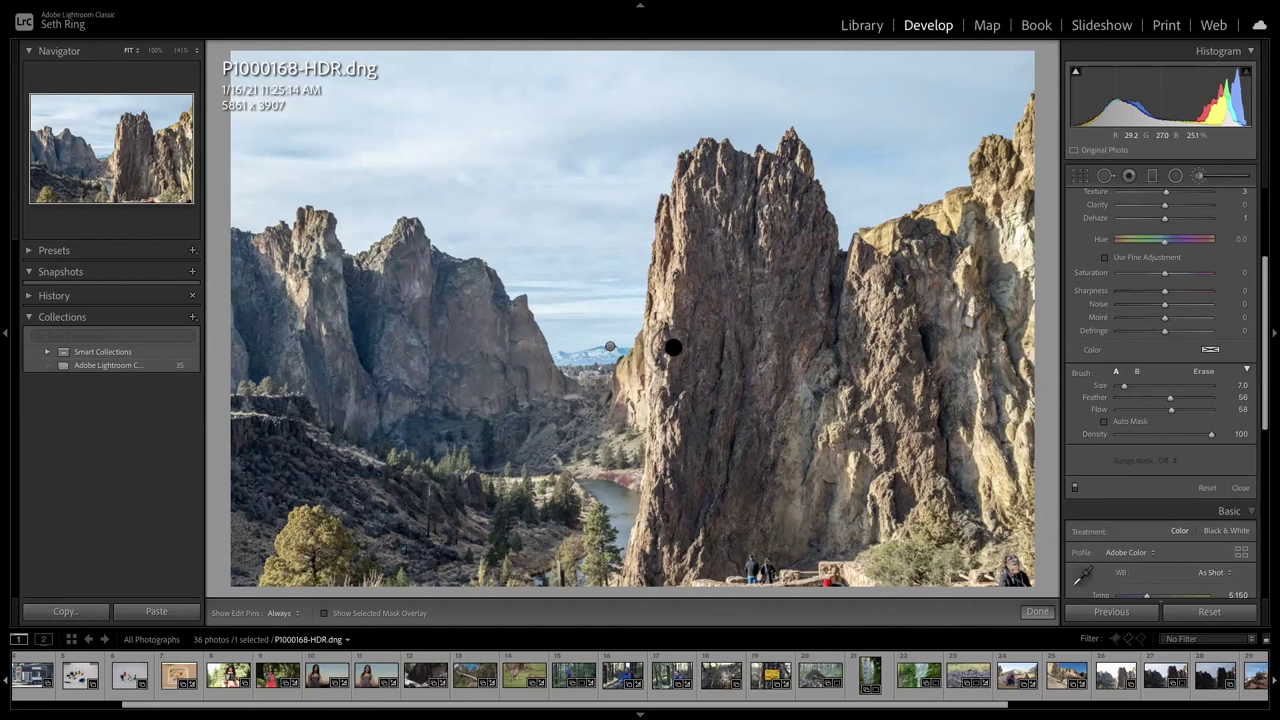
mouse_move(1265, 395)
left_mouse_down()
mouse_move(1255, 580)
mouse_move(1246, 220)
left_mouse_up()
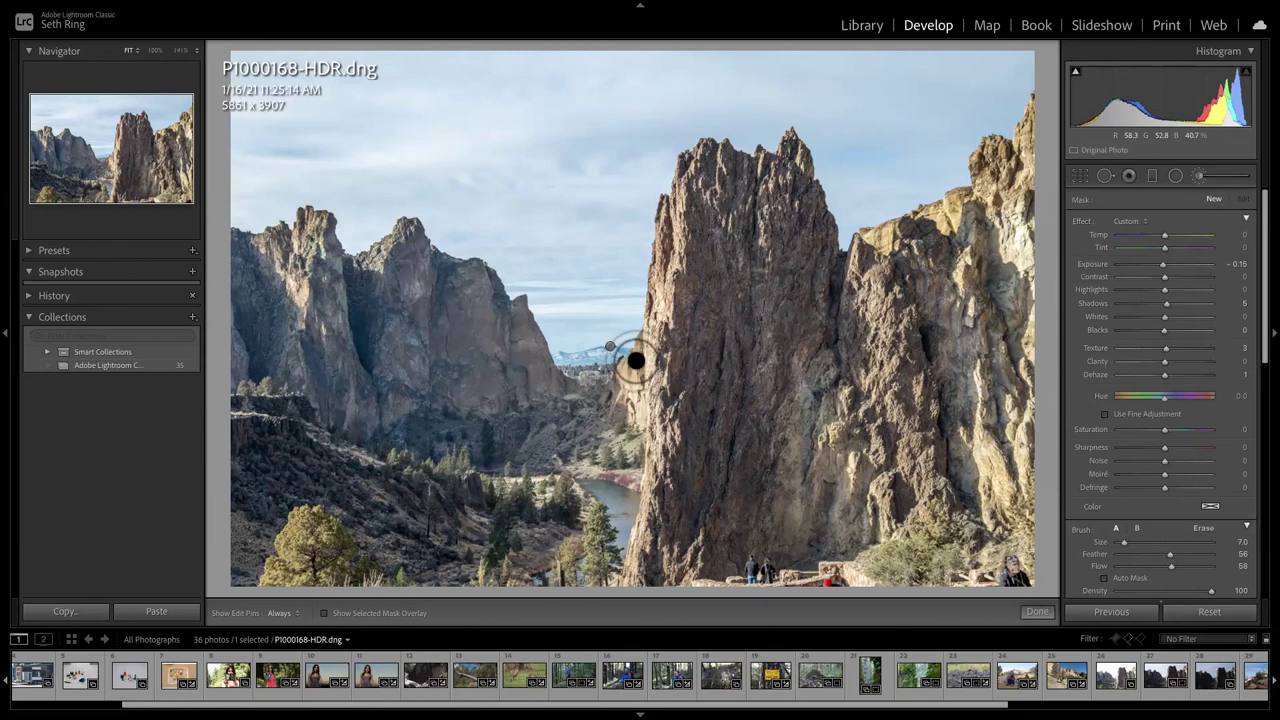
left_click_drag(1265, 352, 1248, 588)
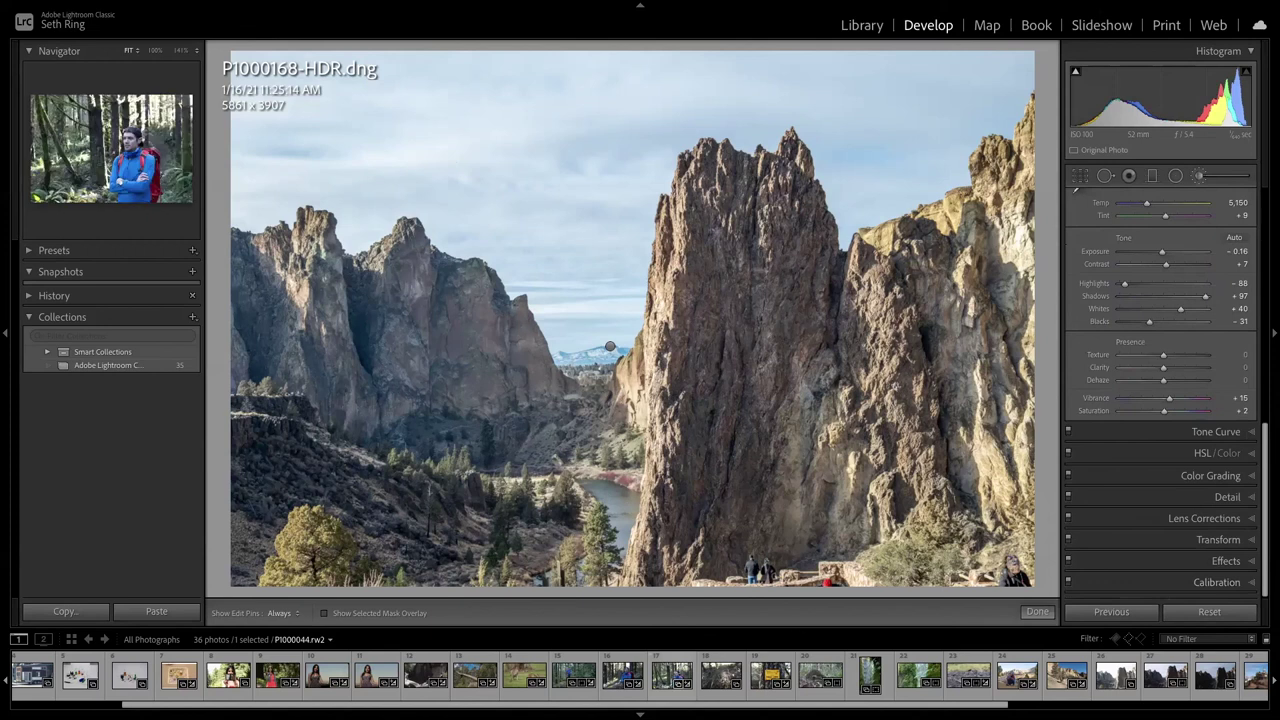
left_click(1038, 612)
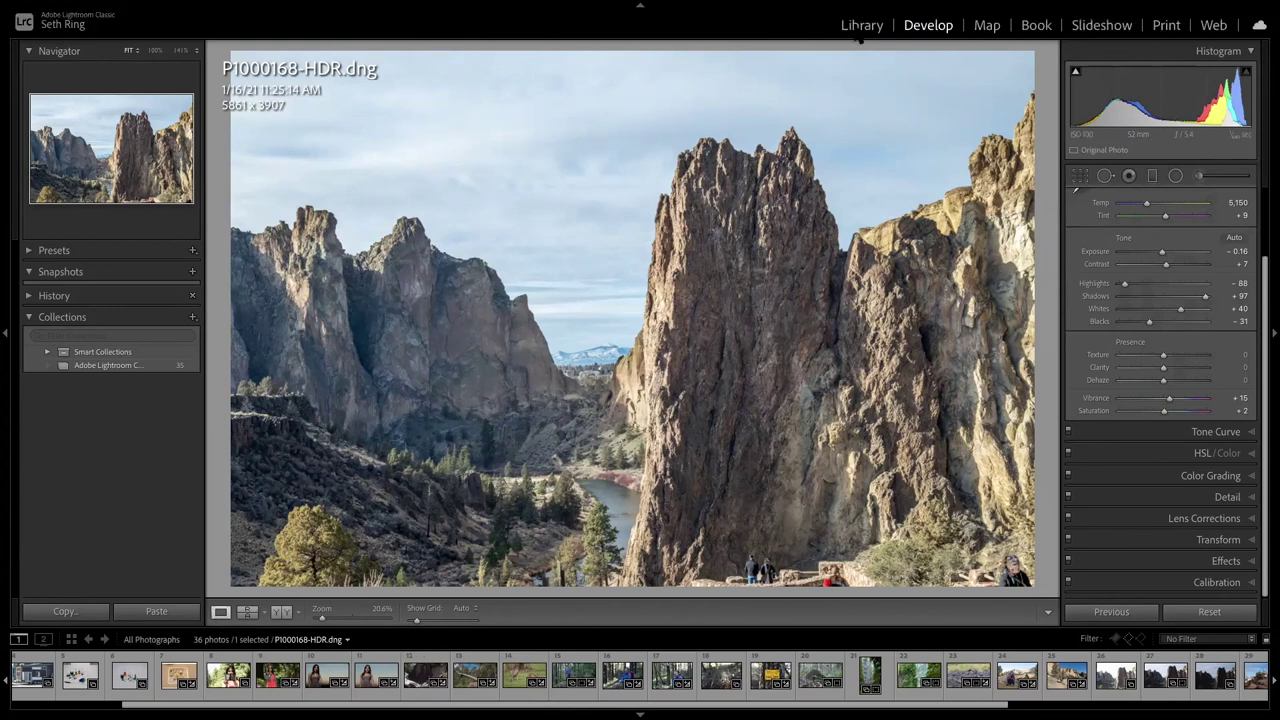
Switch to the Library grid and select all photos in the catalog.
left_click(861, 27)
scroll(495, 477, "down", 1)
scroll(563, 466, "up", 1)
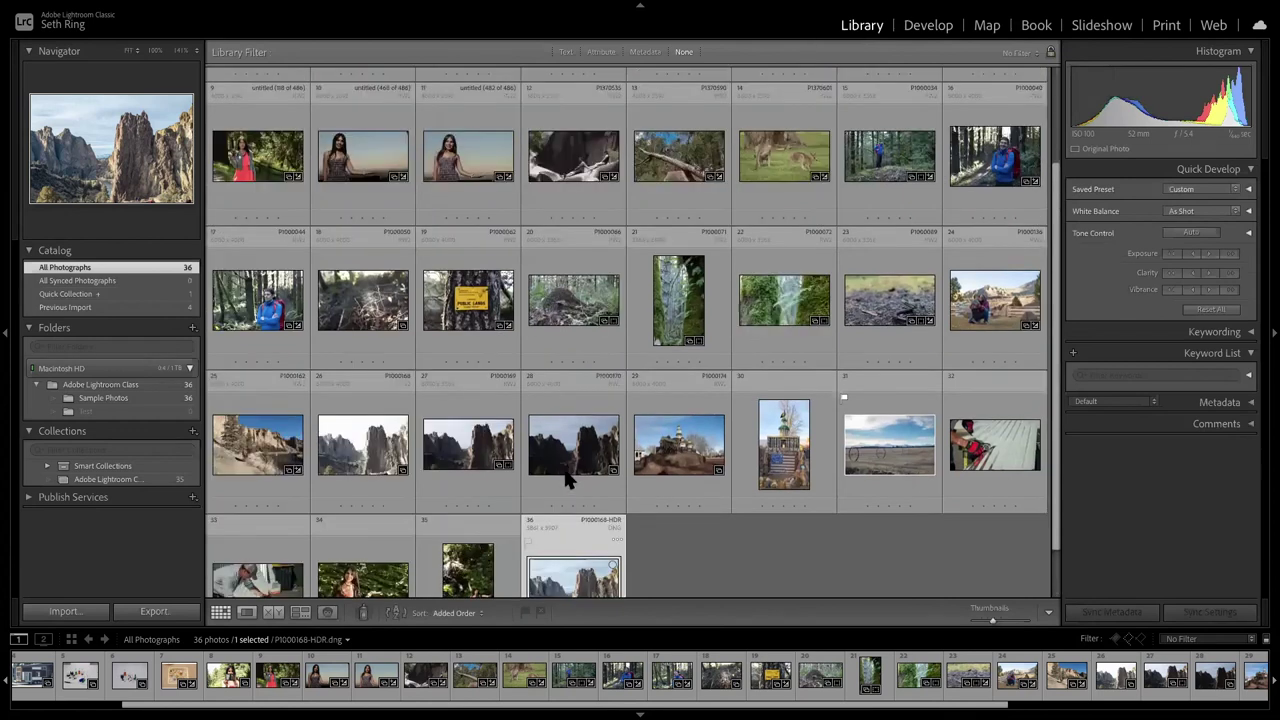
scroll(565, 478, "up", 1)
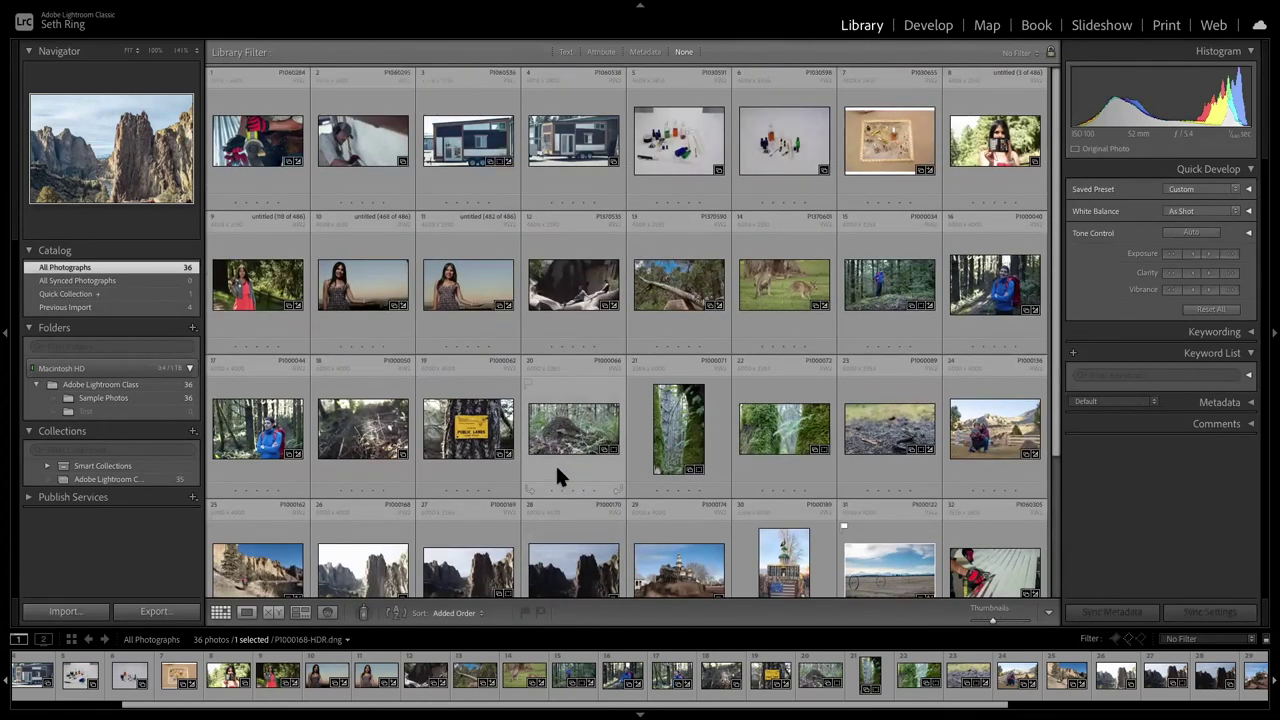
key("super+a")
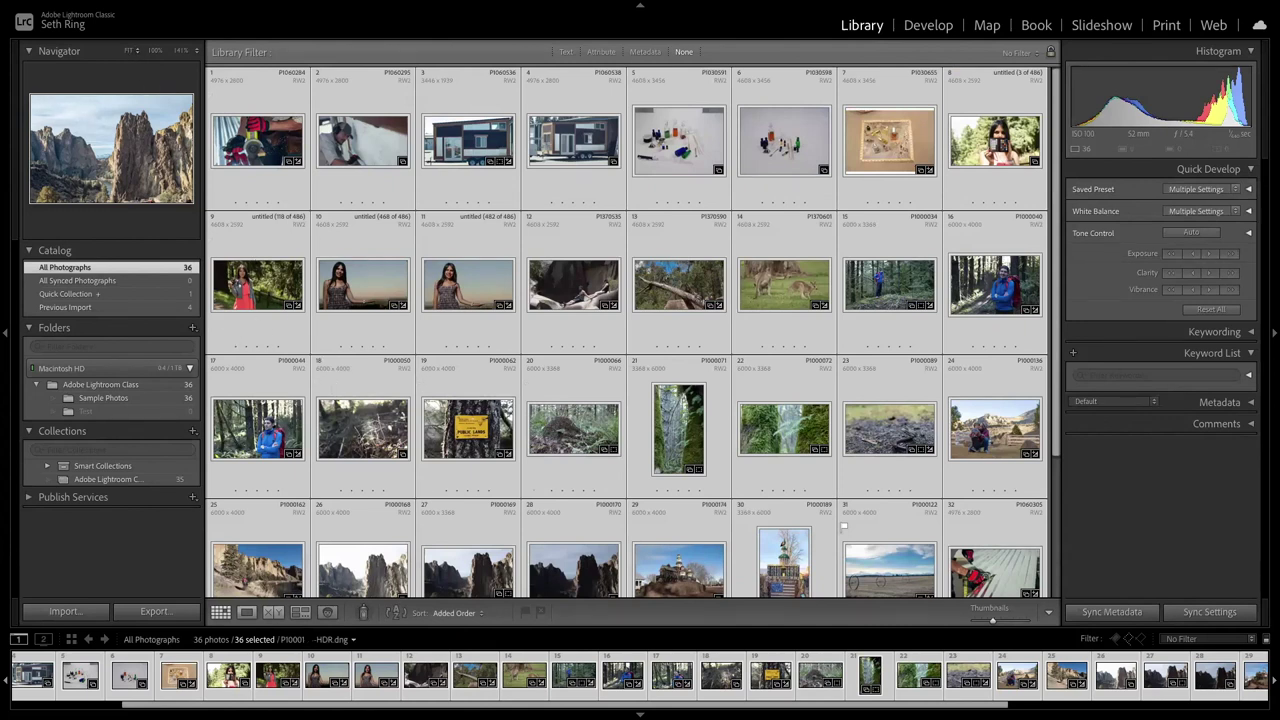
left_click(446, 510)
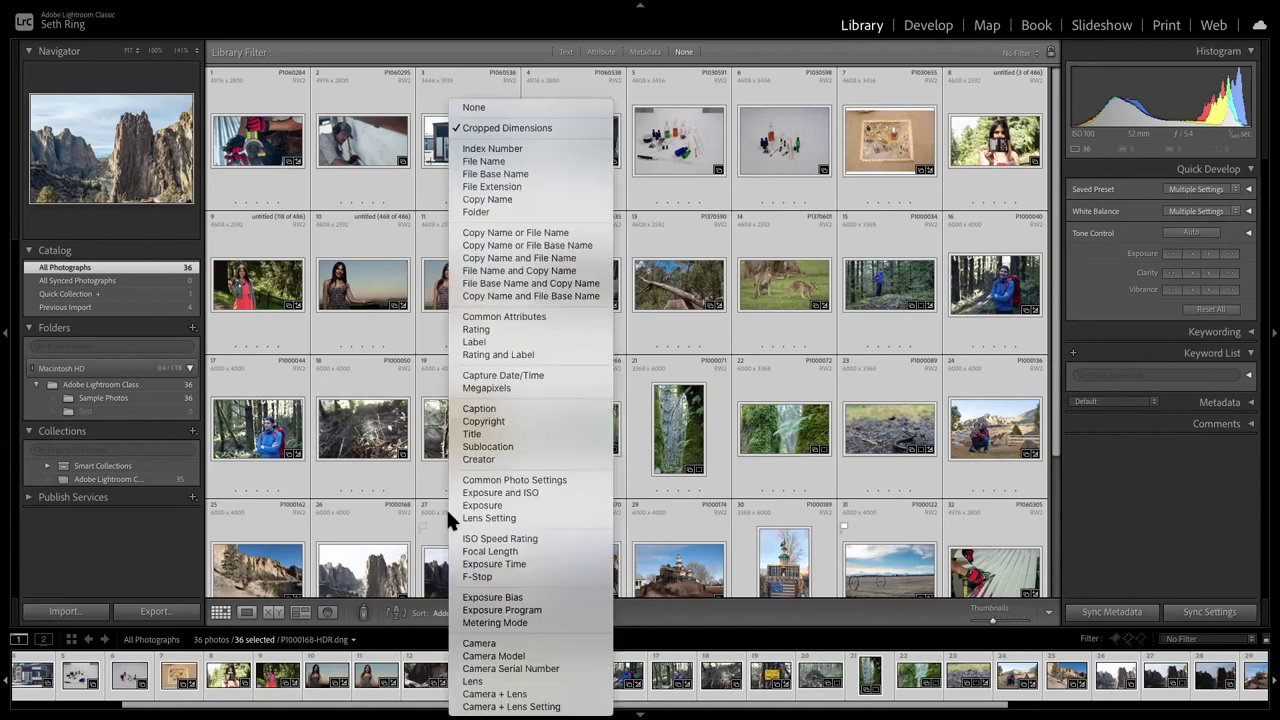
left_click(890, 472)
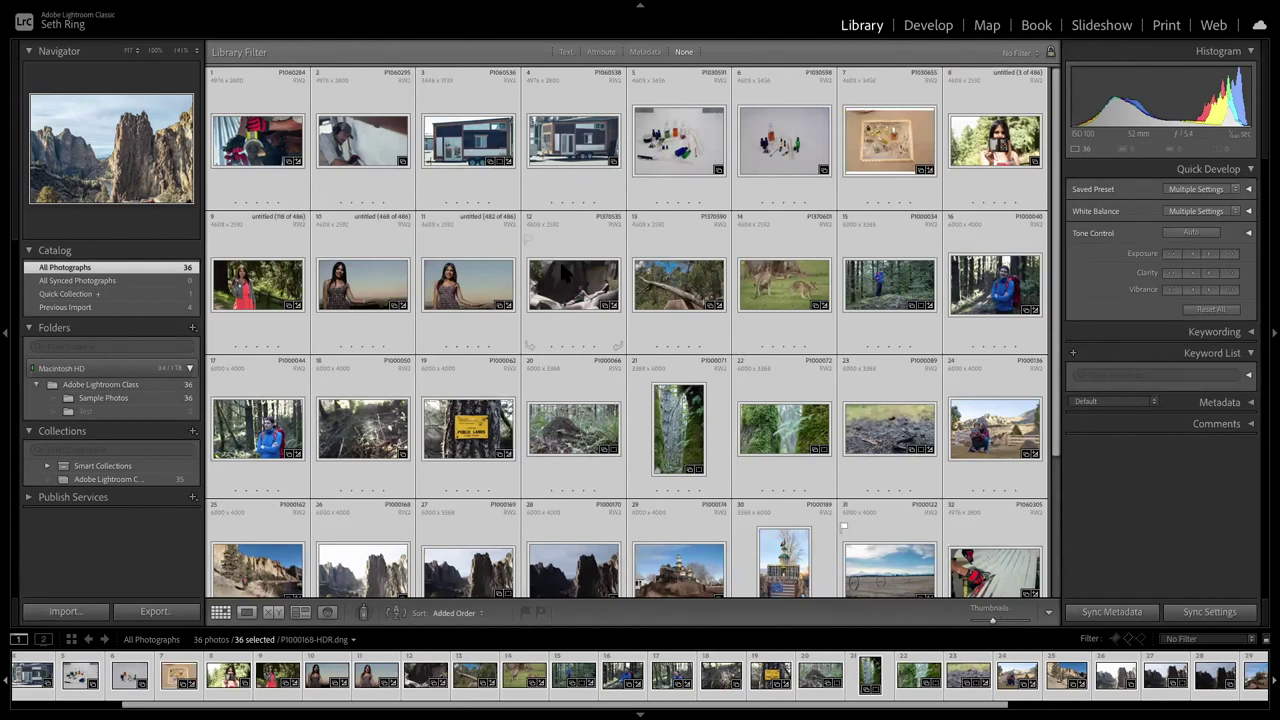
Start exporting the selected photos with the hard drive as destination and a specific folder as export location.
mouse_move(174, 5)
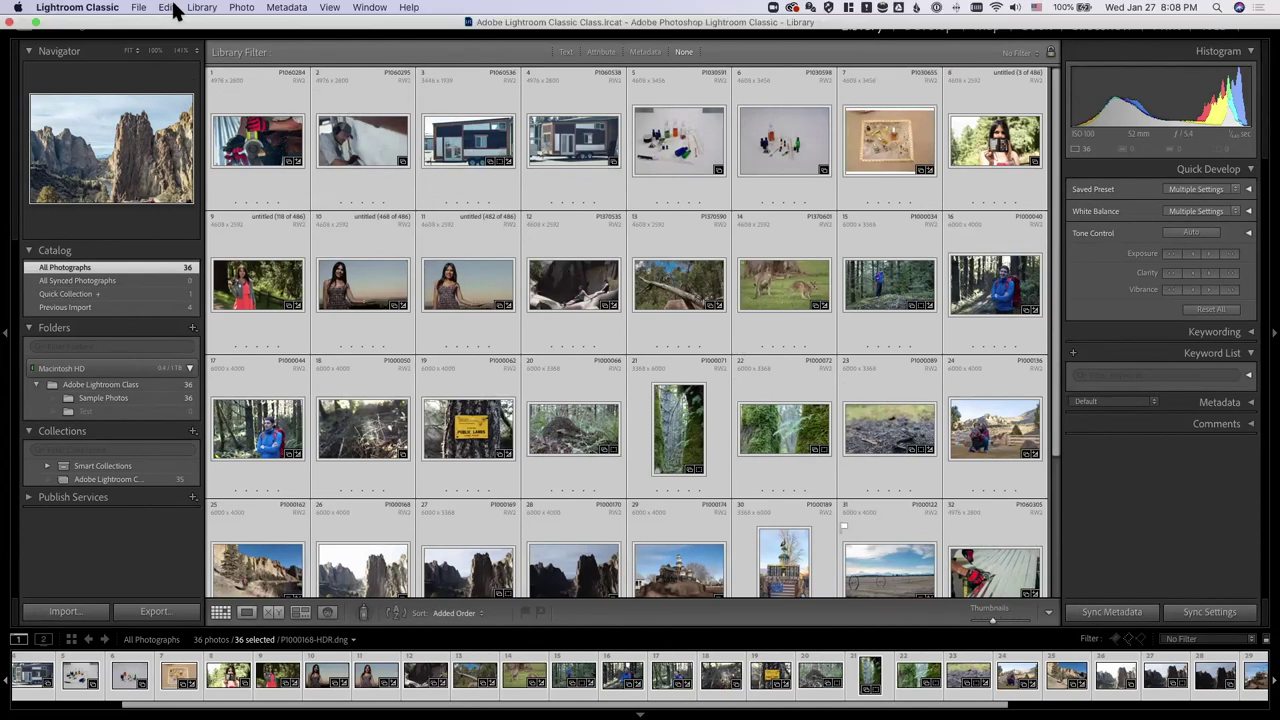
left_click(132, 8)
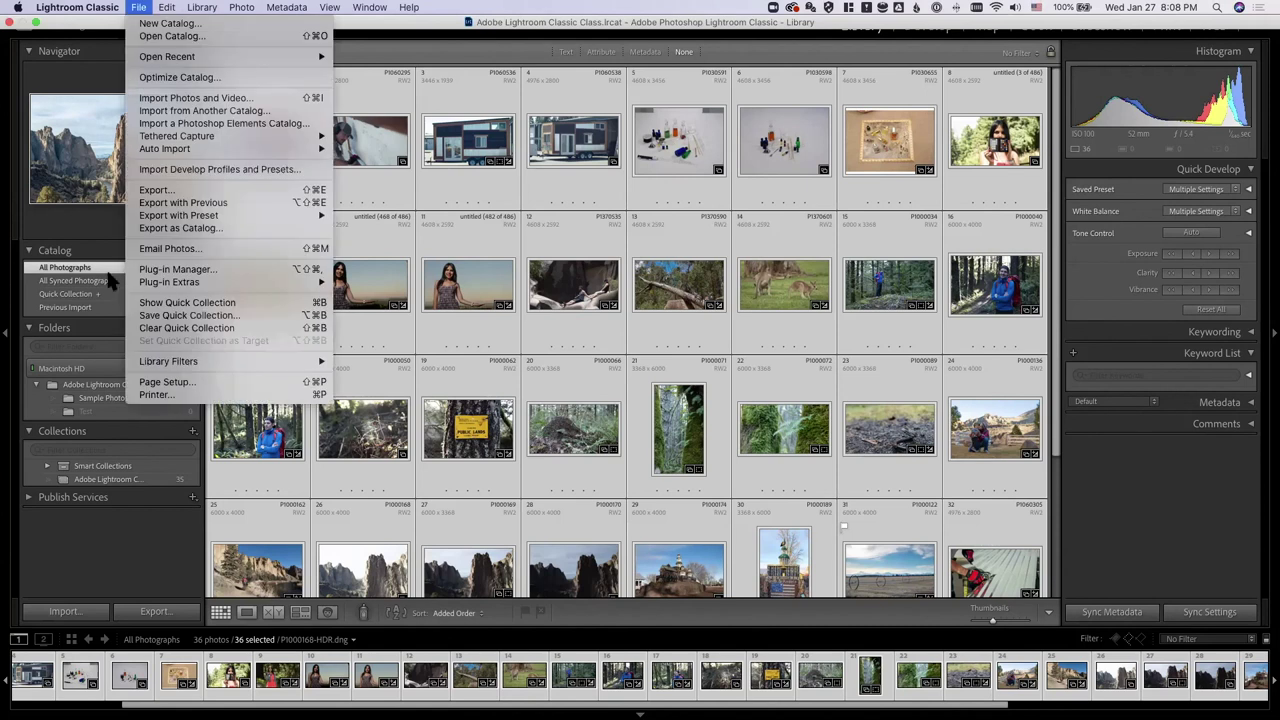
left_click(157, 620)
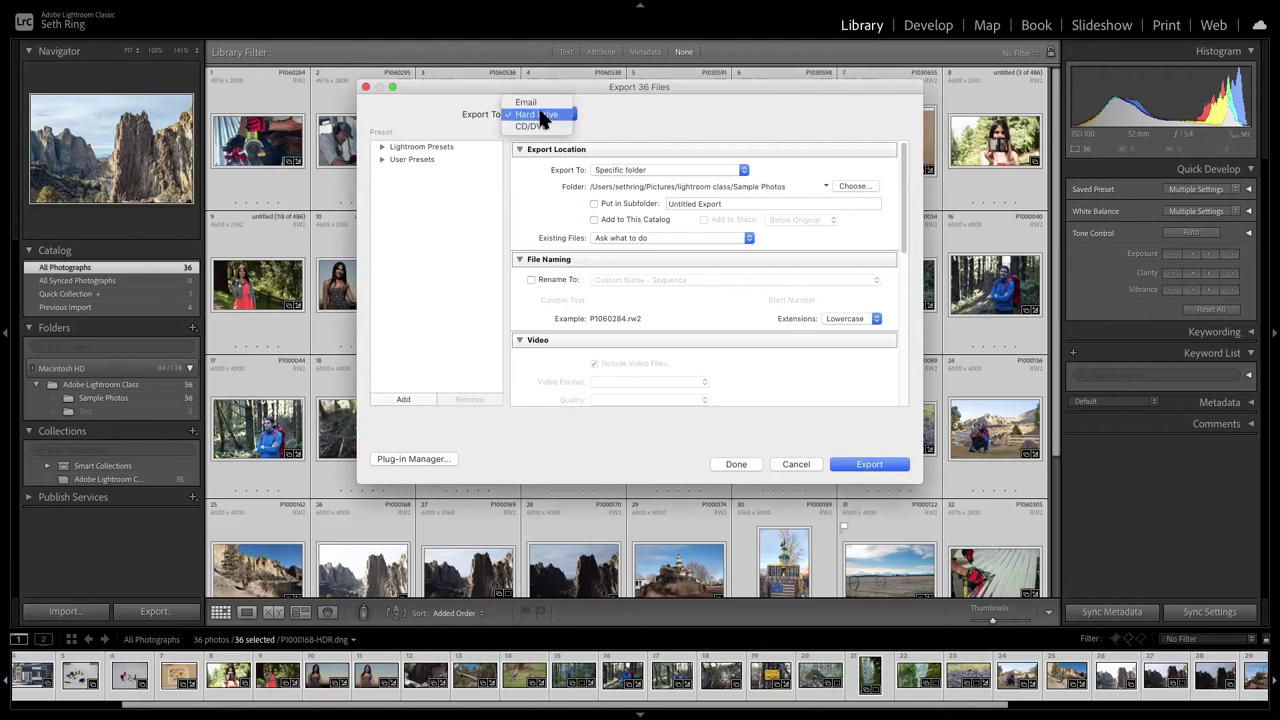
left_click(540, 116)
left_click(652, 168)
left_click(653, 170)
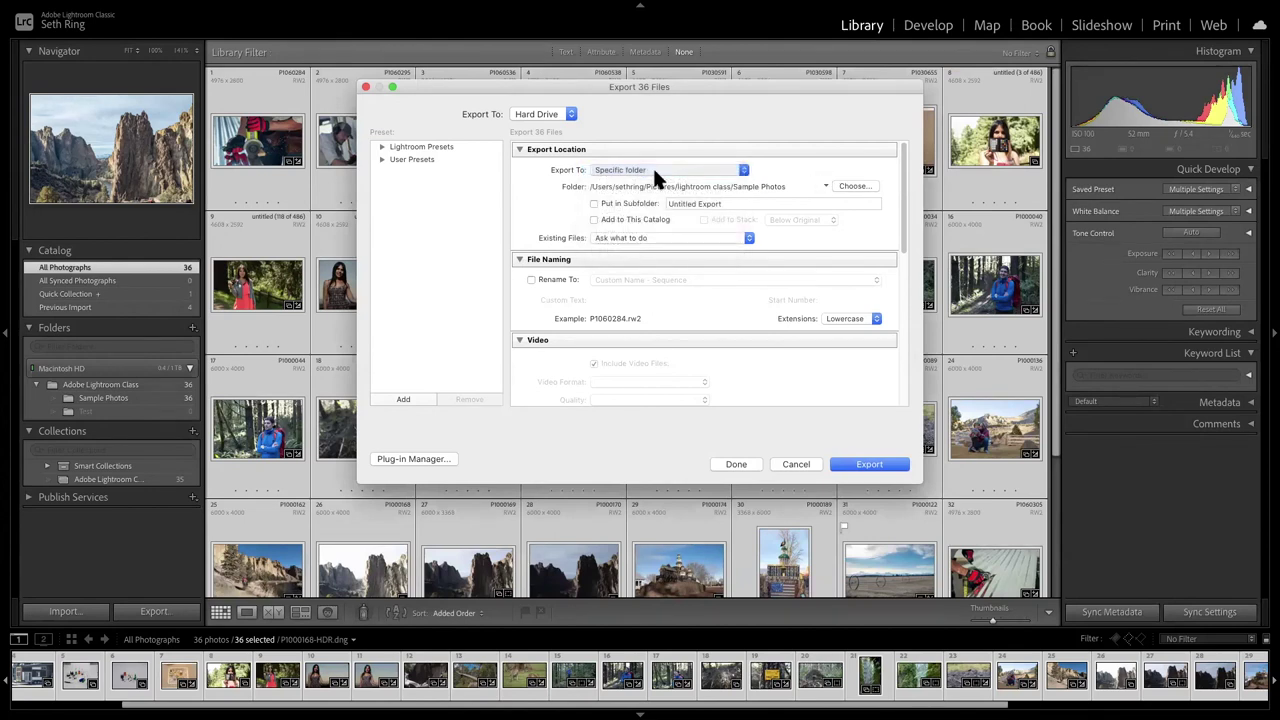
Create a folder named Exports inside Adobe Lightroom Class and choose it as the export folder.
left_click(856, 186)
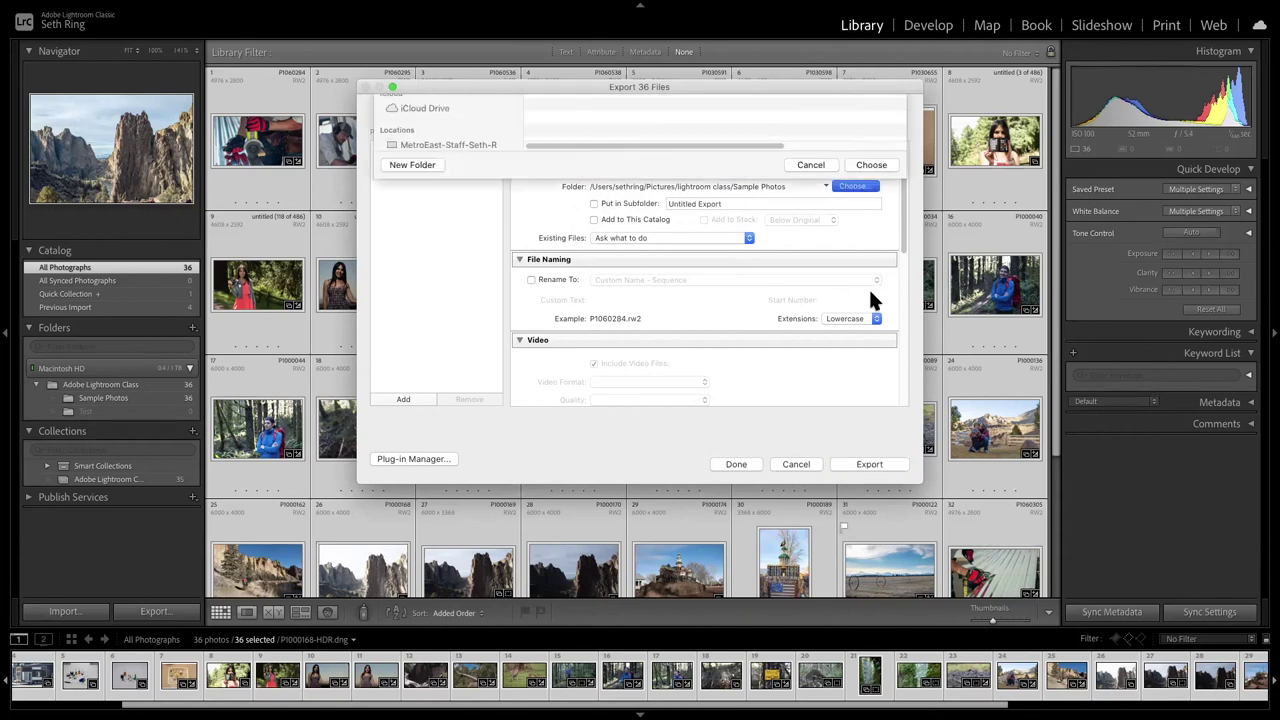
left_click(672, 107)
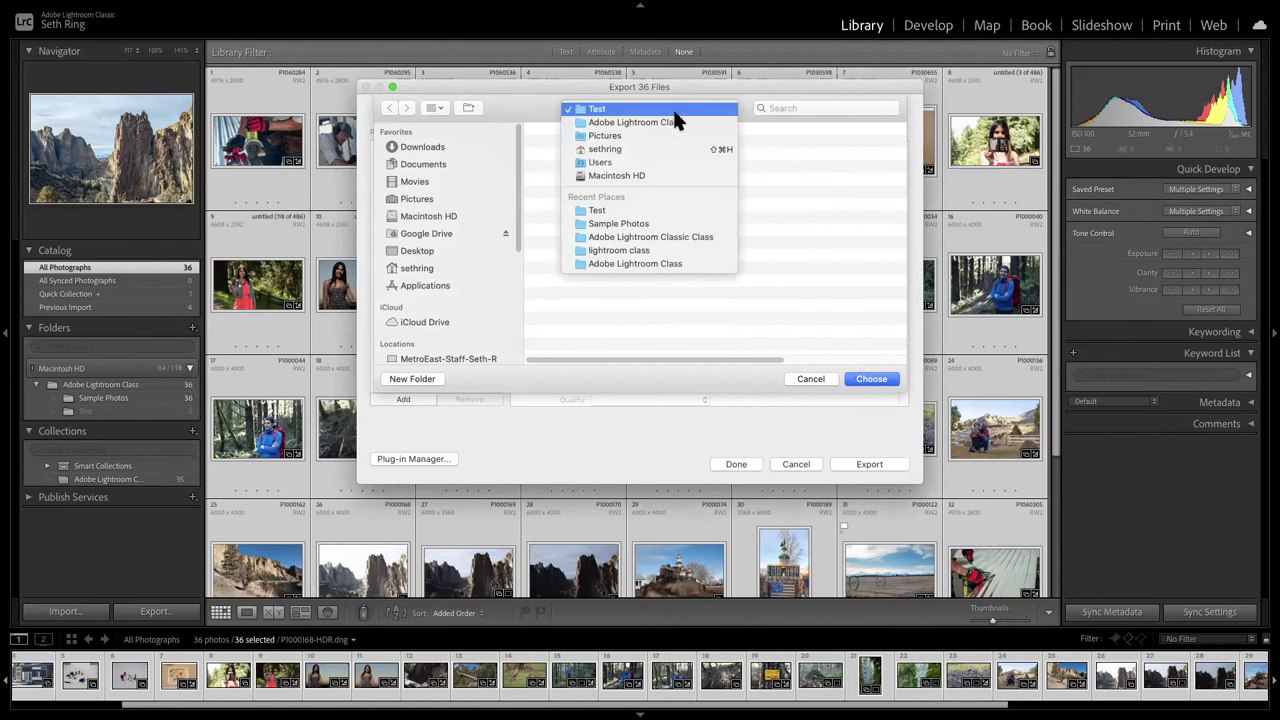
left_click(671, 122)
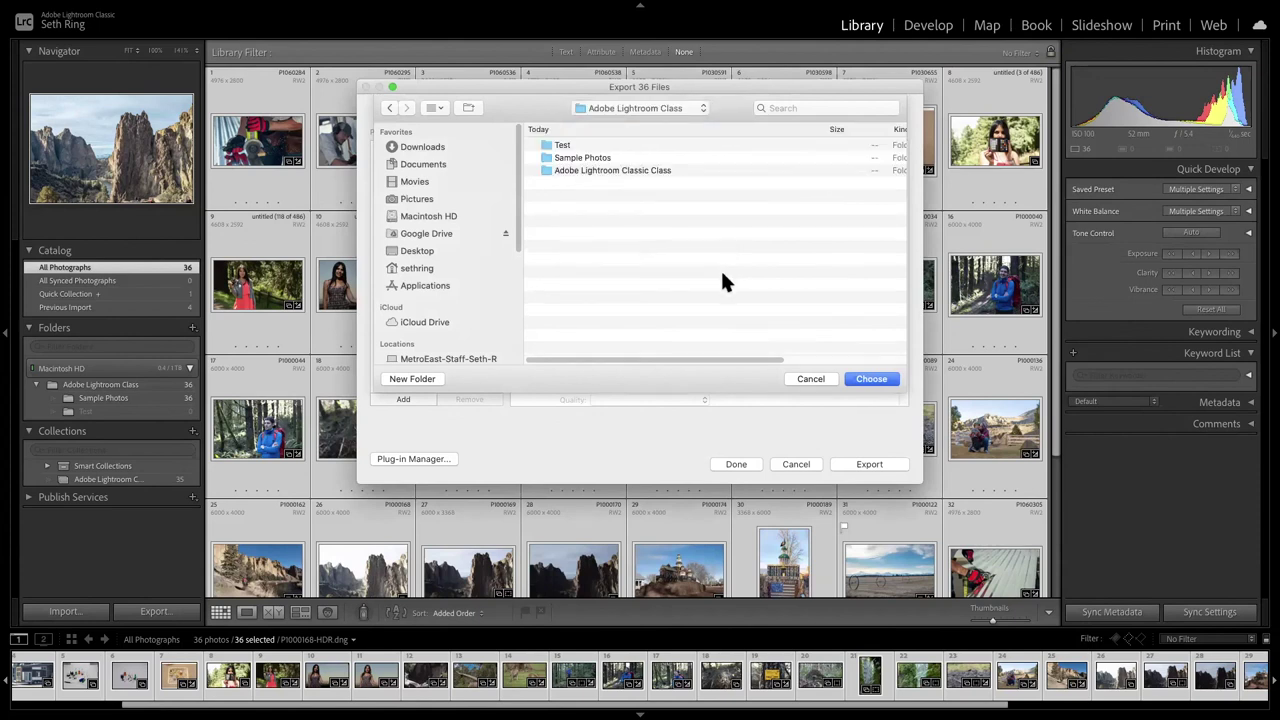
left_click(435, 378)
type("Exports")
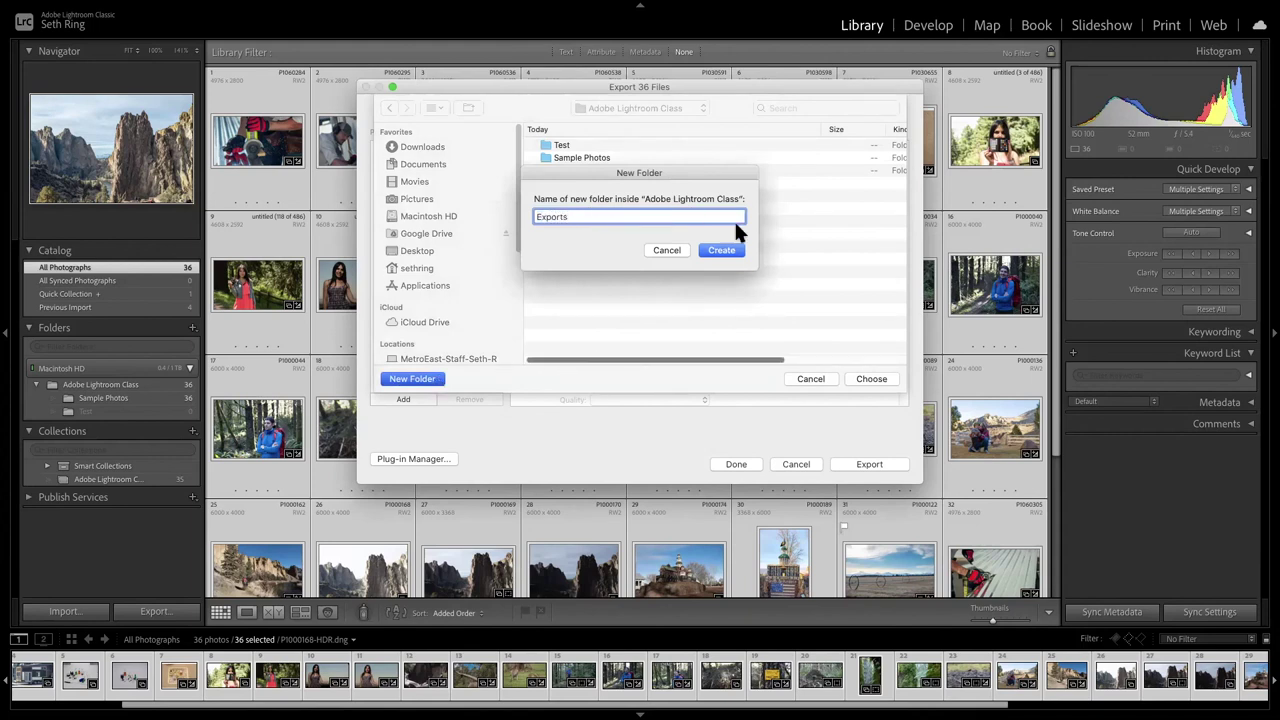
left_click(721, 249)
left_click(870, 379)
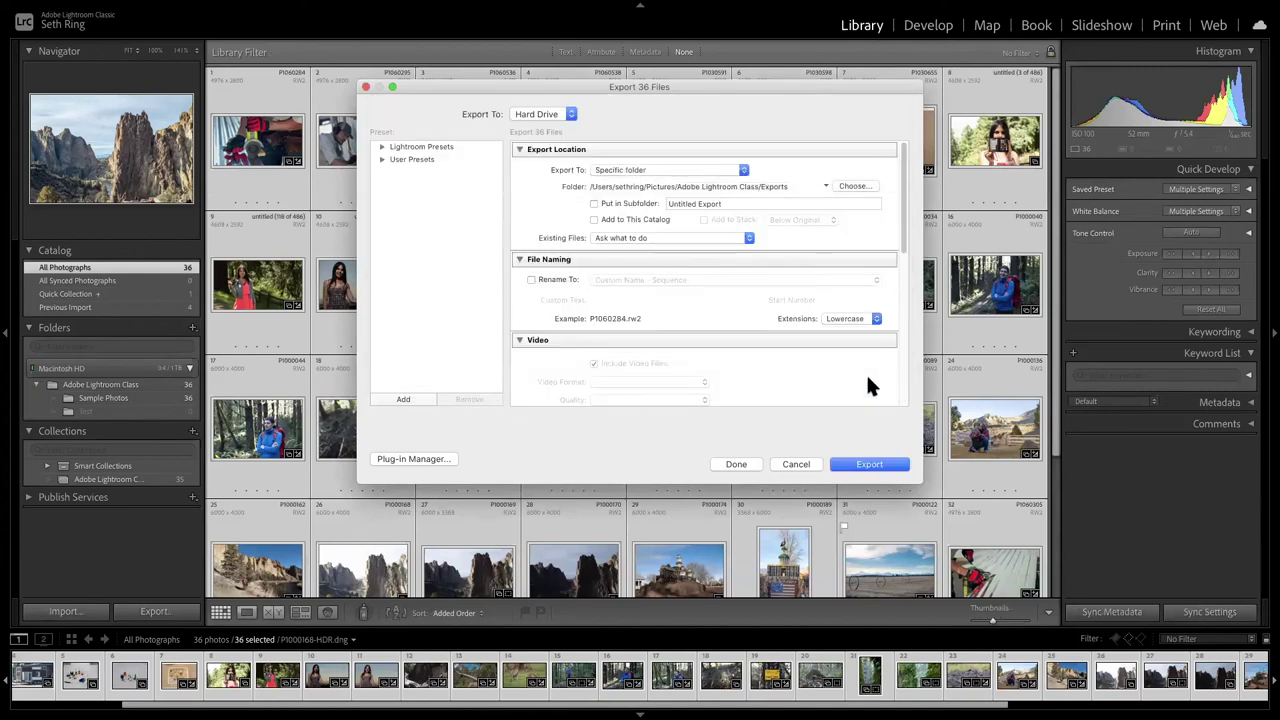
Review the choices for handling existing files in the export settings, keeping Ask what to do.
left_click(705, 238)
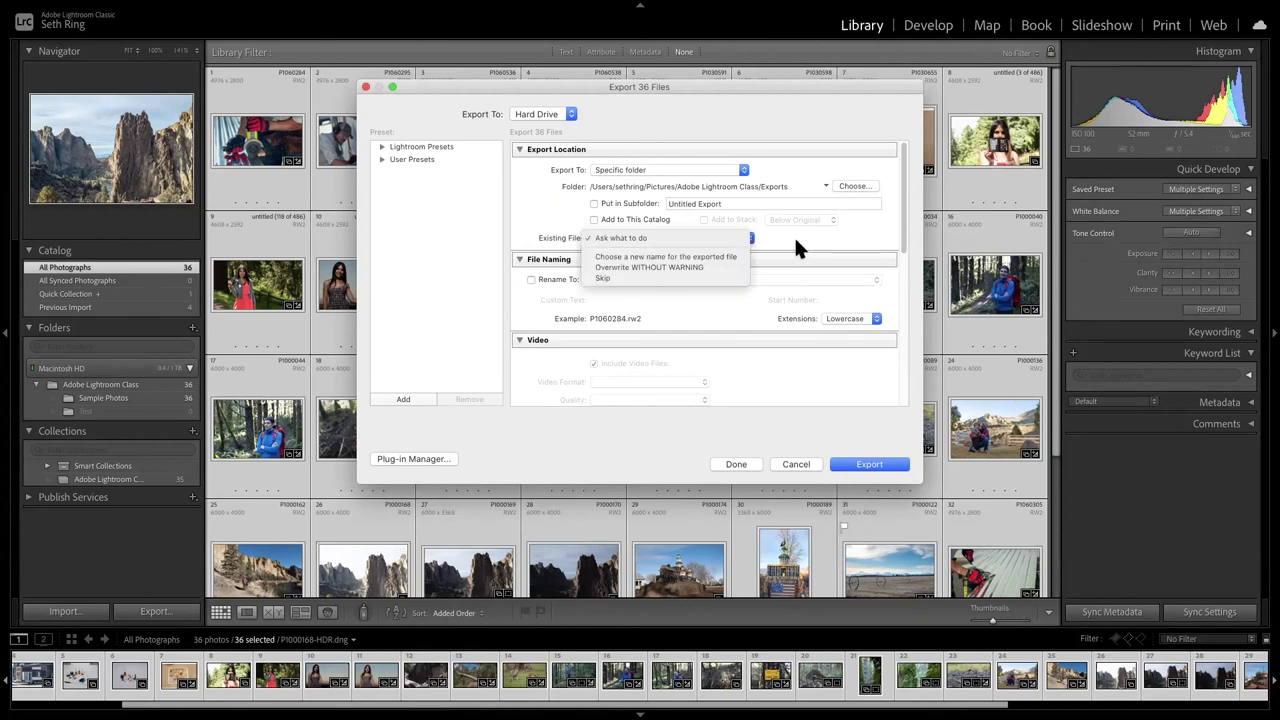
left_click(796, 245)
left_click(697, 240)
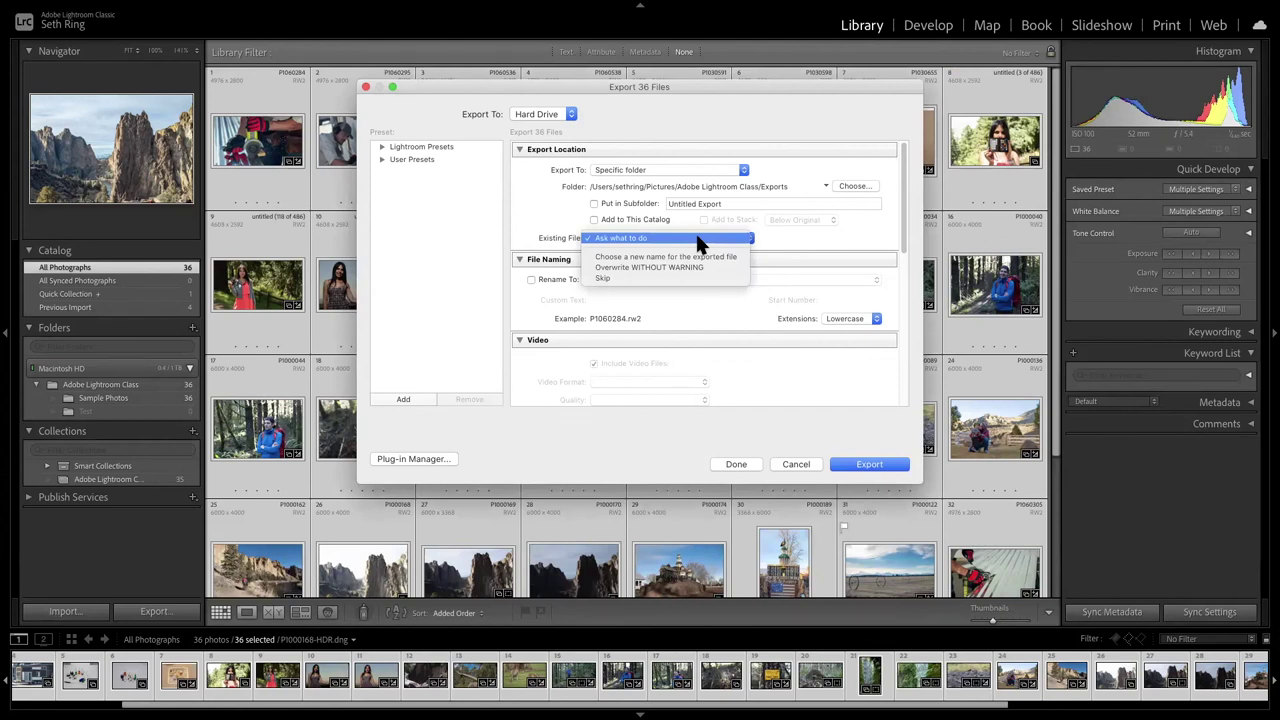
left_click(799, 240)
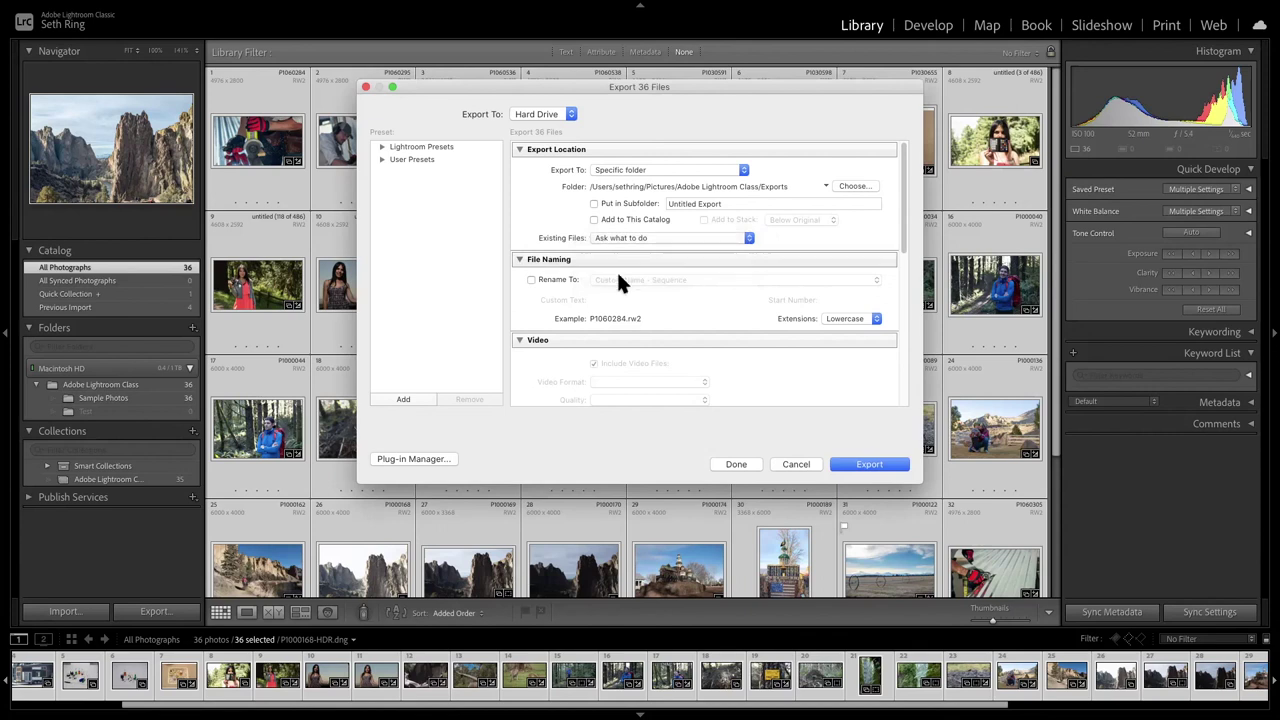
Enable renaming of the exported files using the Custom Name - Sequence template.
left_click(532, 280)
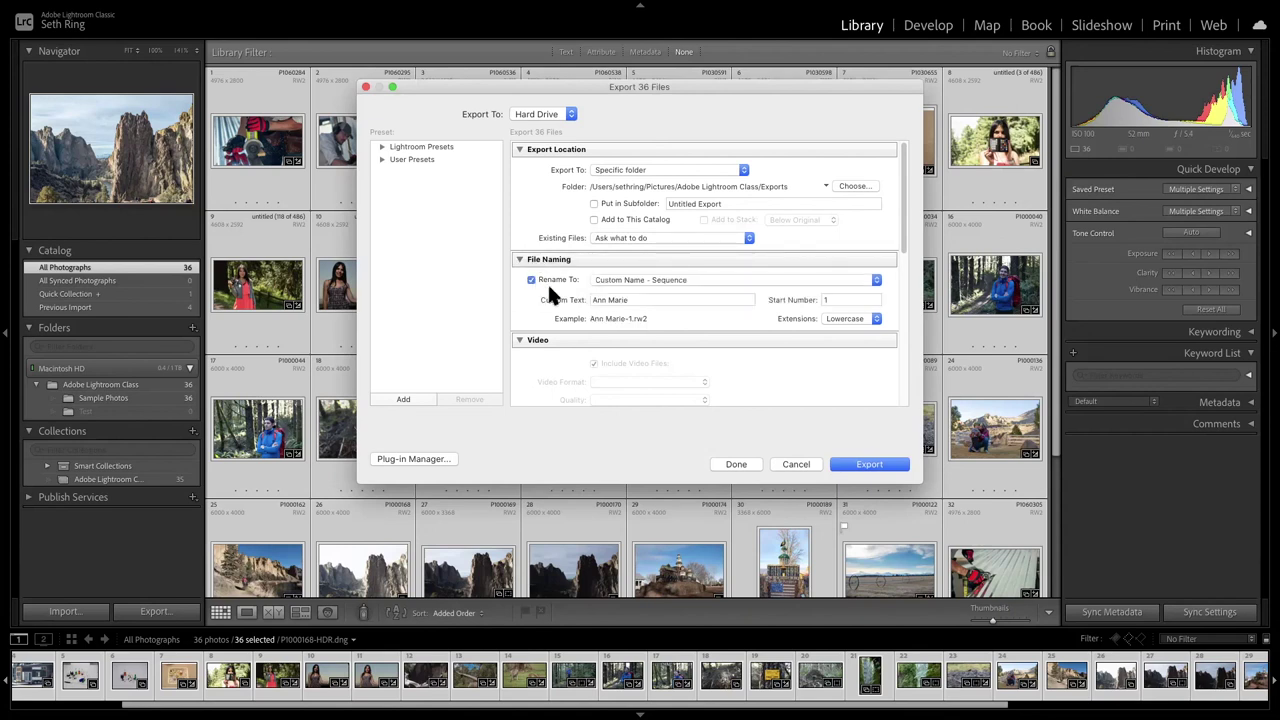
left_click(631, 283)
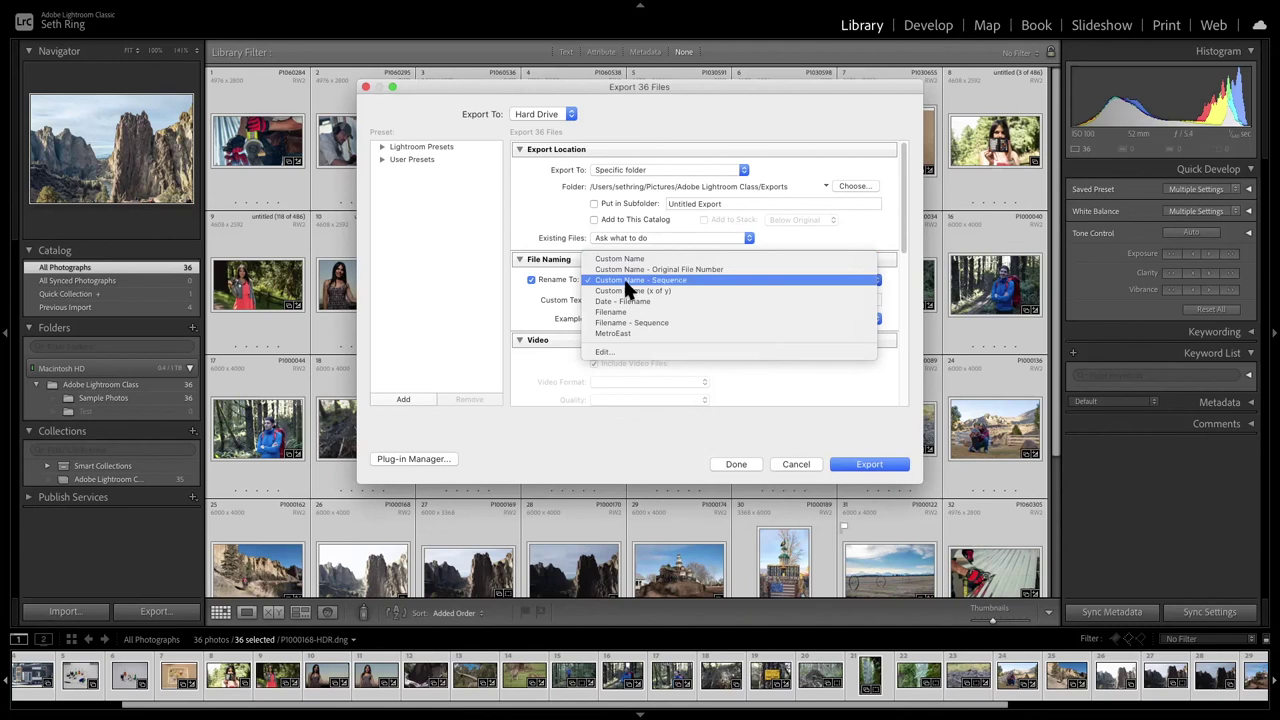
left_click(624, 280)
Set the custom text for the exported file names to Mate Shoot, keeping the start number at 1.
triple_click(623, 299)
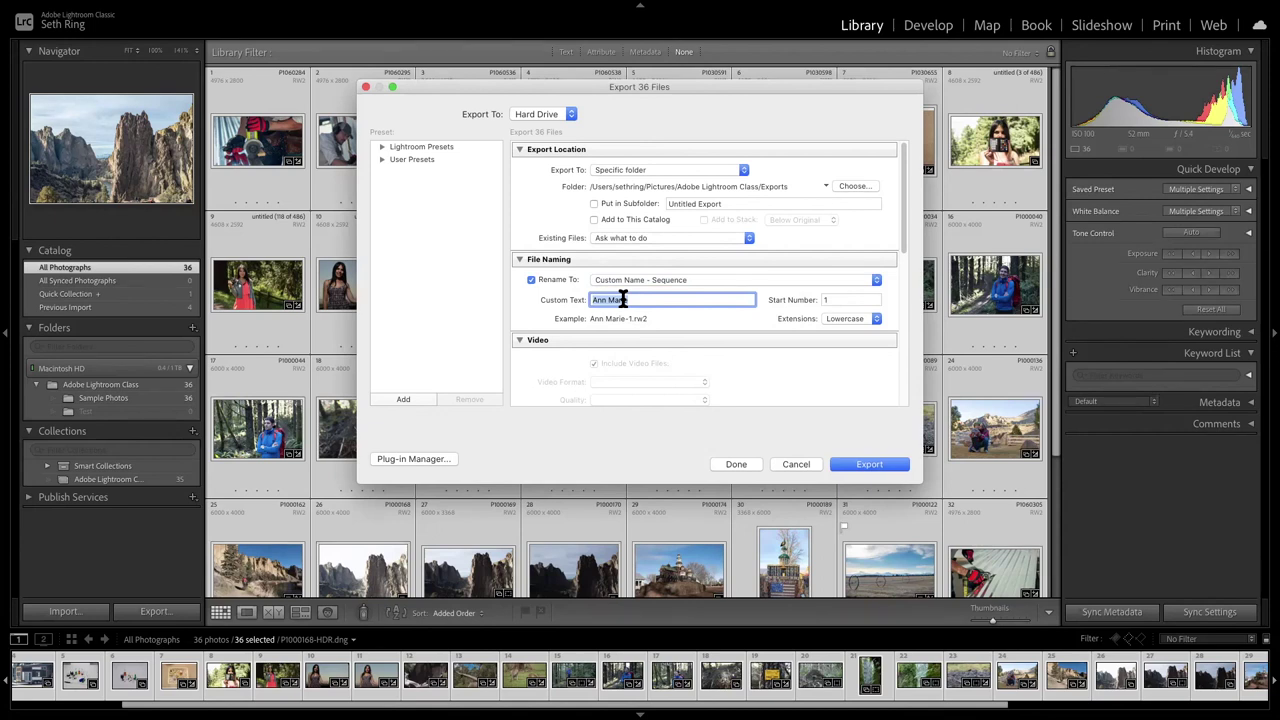
type("A")
key("BackSpace")
type("Variety Pho")
key("BackSpace")
key("BackSpace")
key("BackSpace")
key("BackSpace")
key("BackSpace")
key("BackSpace")
key("BackSpace")
key("BackSpace")
key("BackSpace")
key("BackSpace")
key("BackSpace")
type("Mate Shoot")
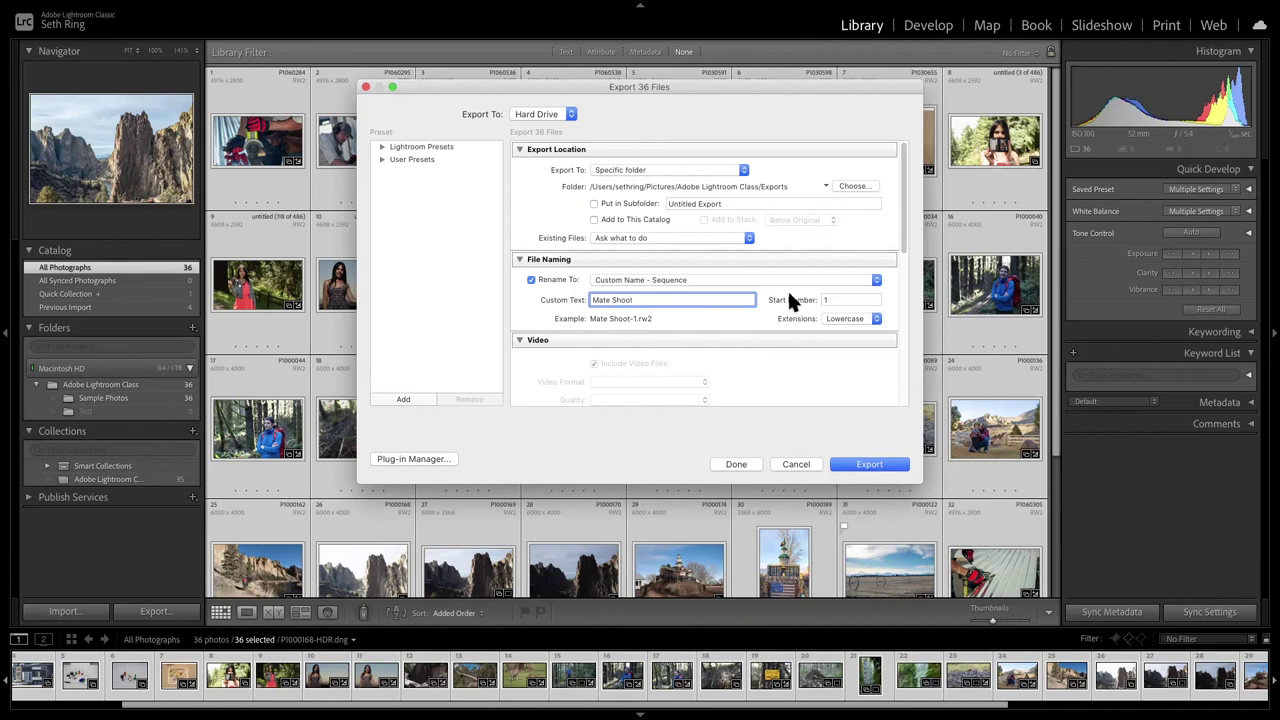
left_click(839, 298)
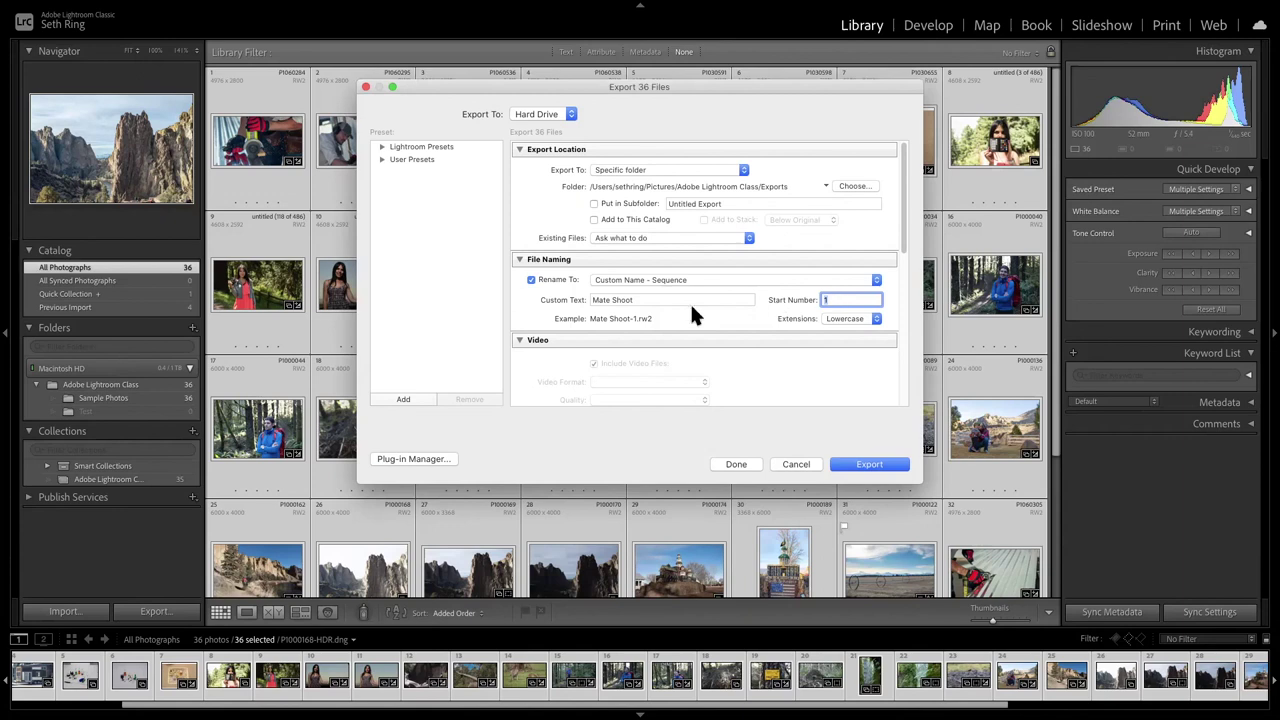
Set the export image format to JPEG and keep sRGB as the color space.
scroll(628, 315, "down", 2)
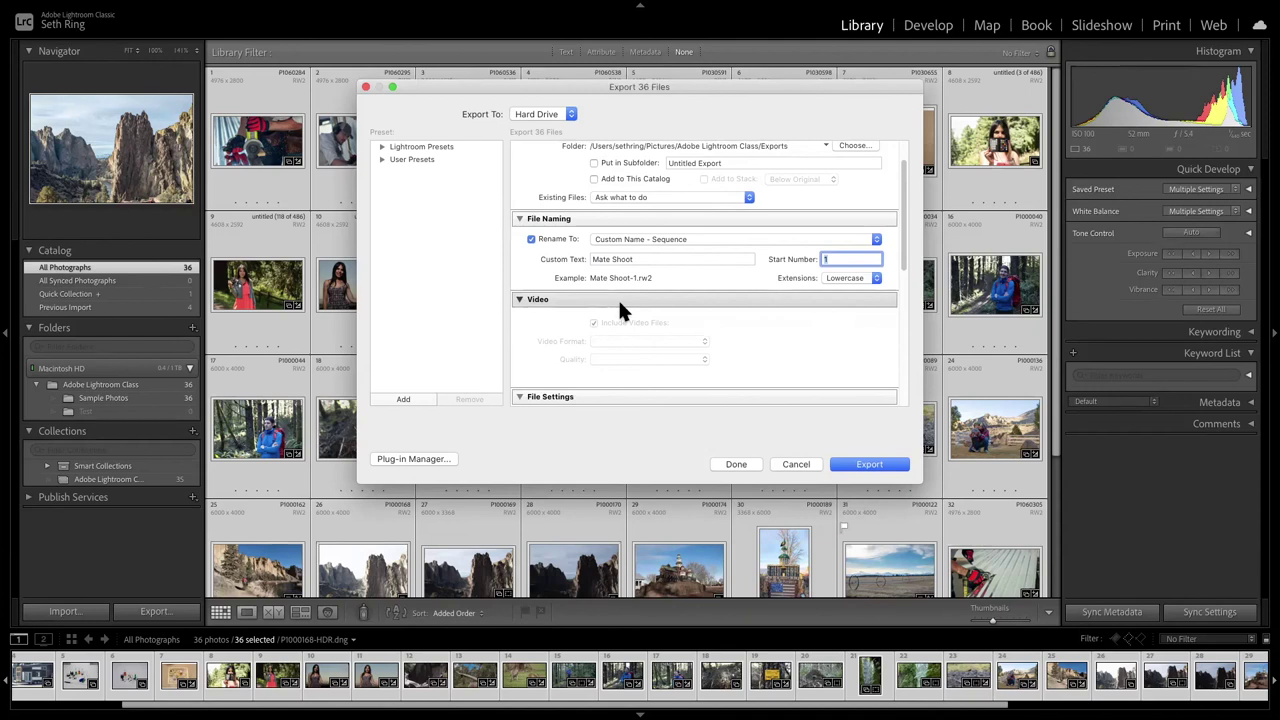
scroll(615, 301, "down", 3)
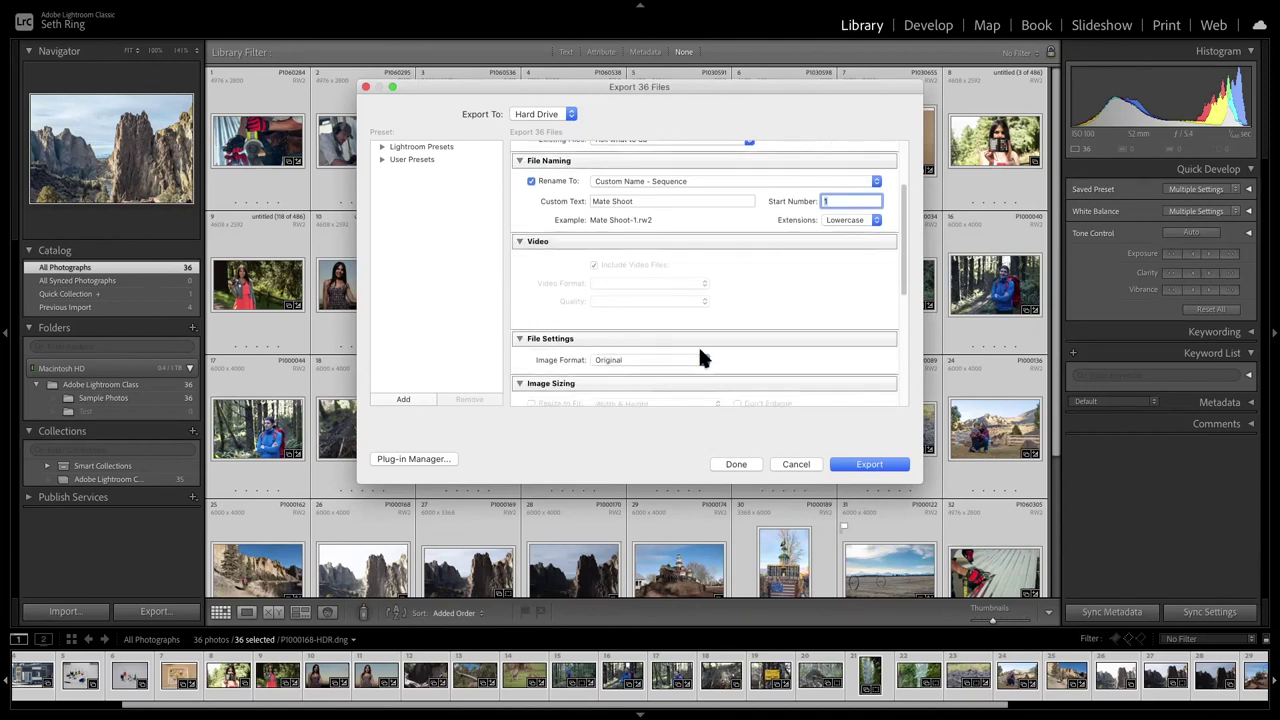
scroll(712, 312, "down", 5)
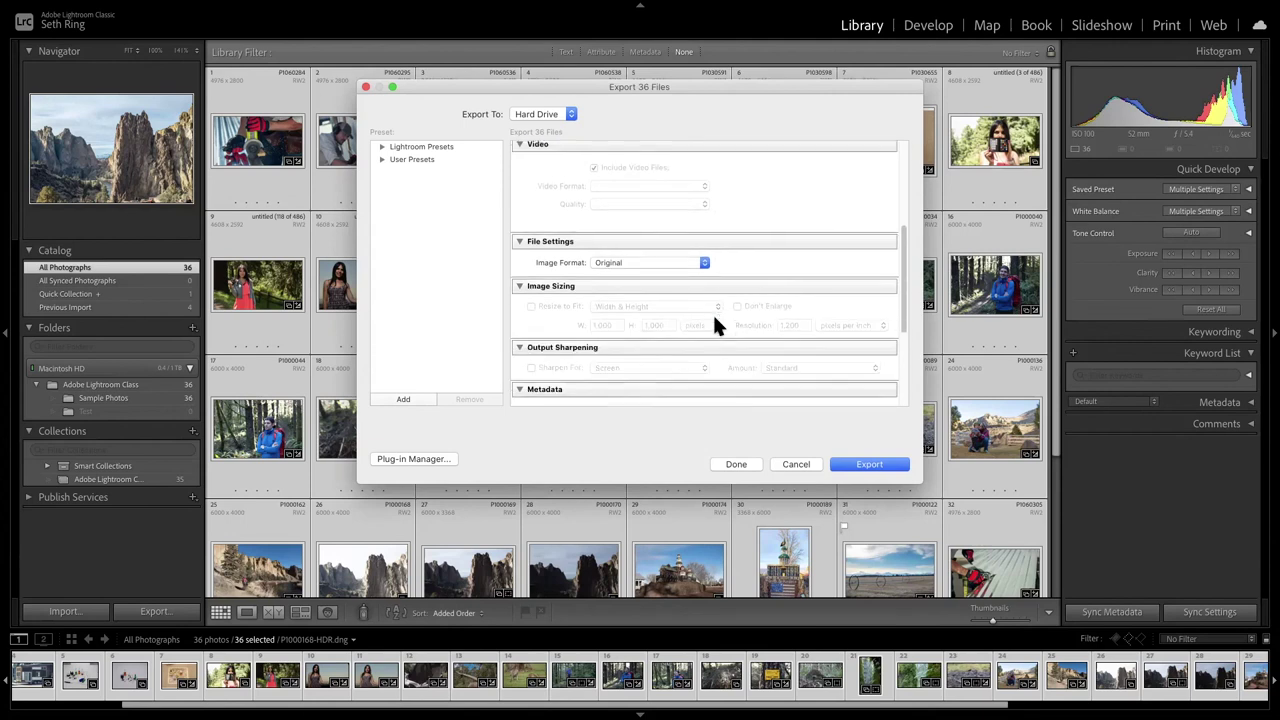
left_click(614, 256)
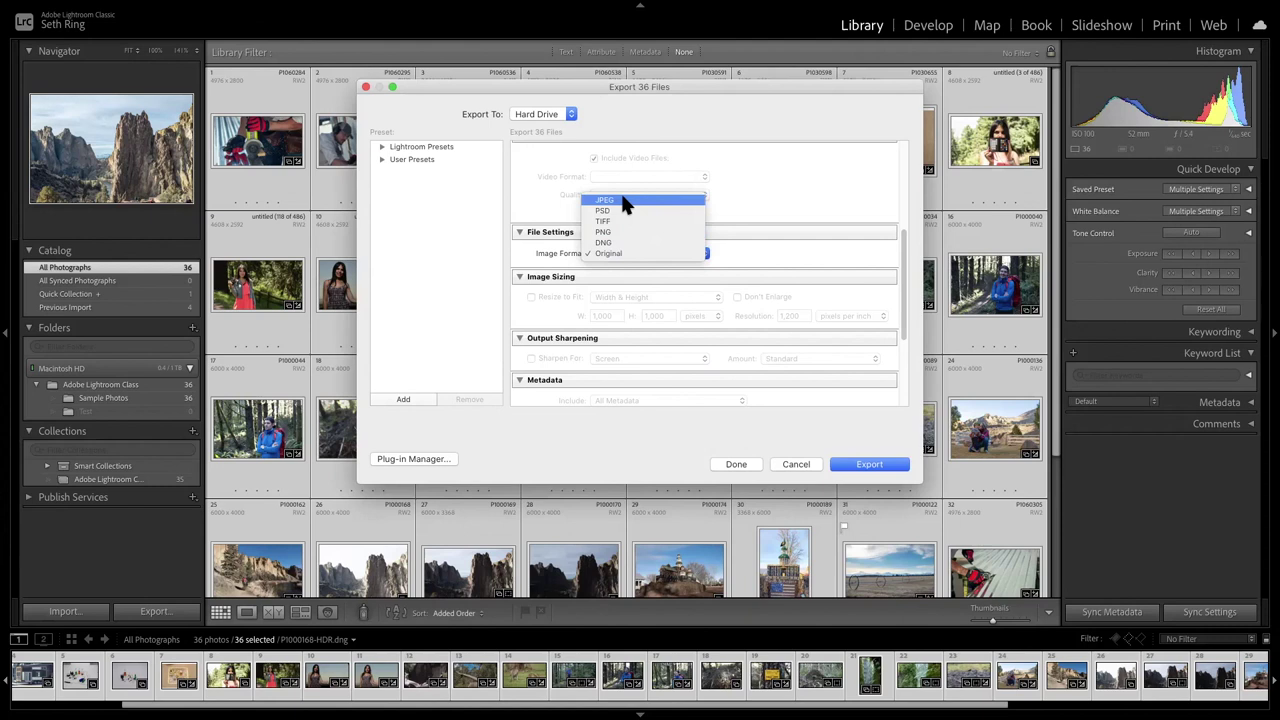
left_click(625, 201)
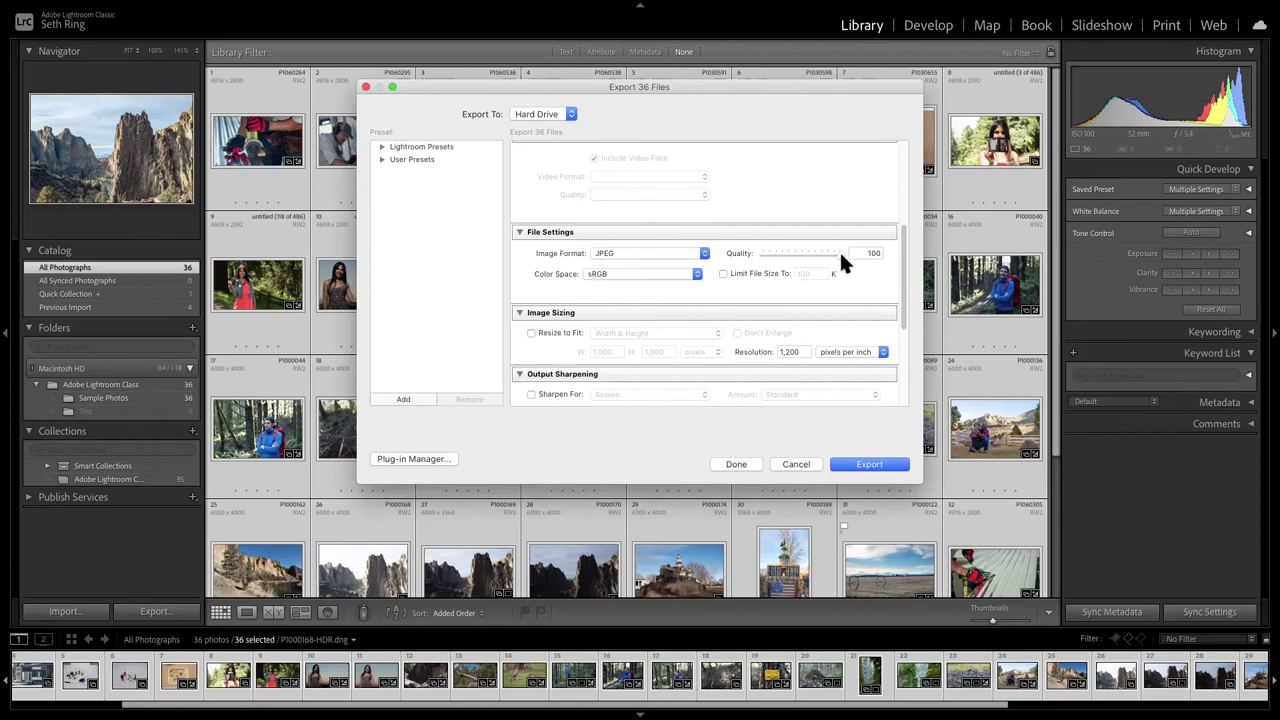
left_click(669, 275)
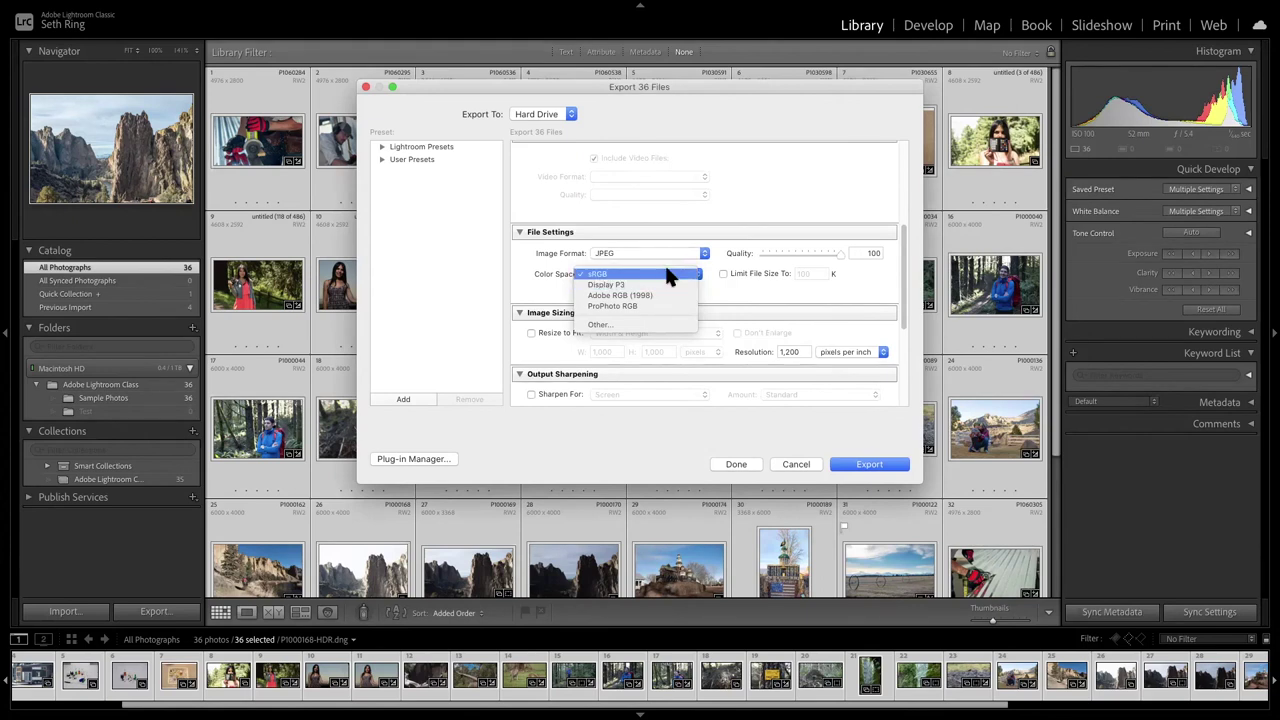
left_click(668, 273)
Review the image sizing, output sharpening and metadata export settings, keeping All Metadata included.
scroll(730, 310, "down", 3)
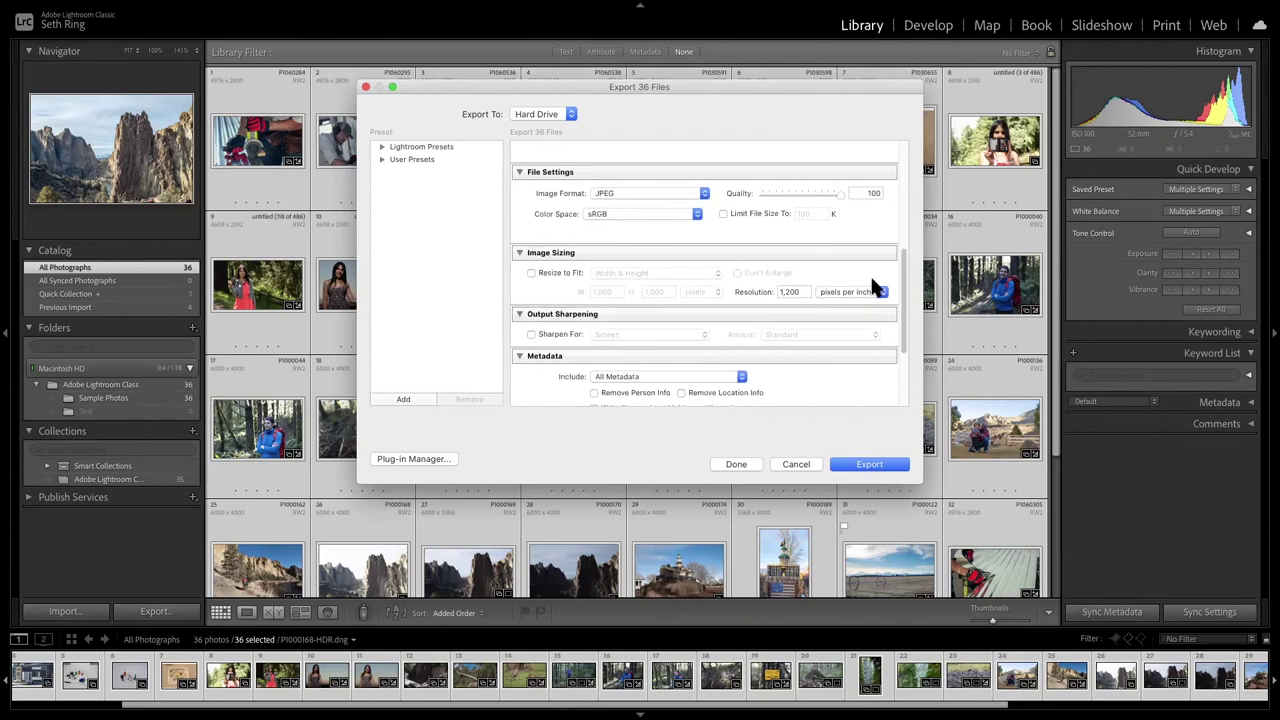
scroll(872, 288, "down", 3)
scroll(700, 287, "up", 1)
scroll(748, 338, "down", 1)
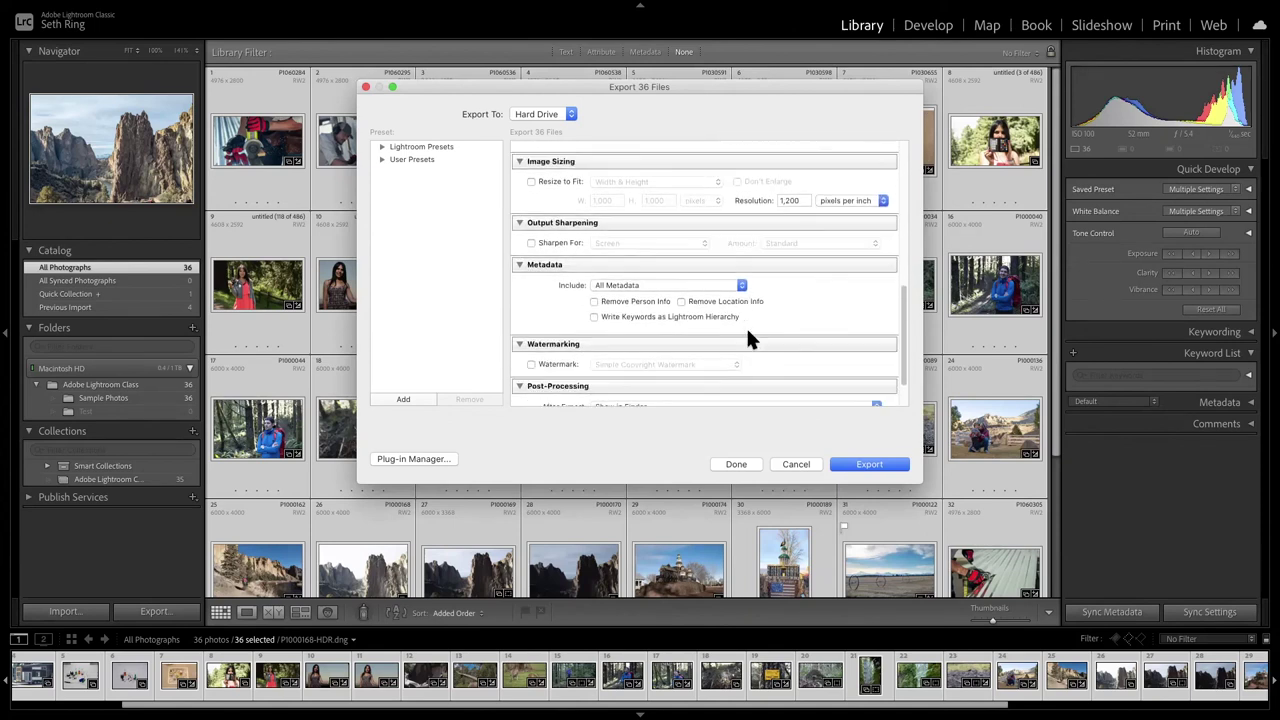
scroll(749, 331, "down", 1)
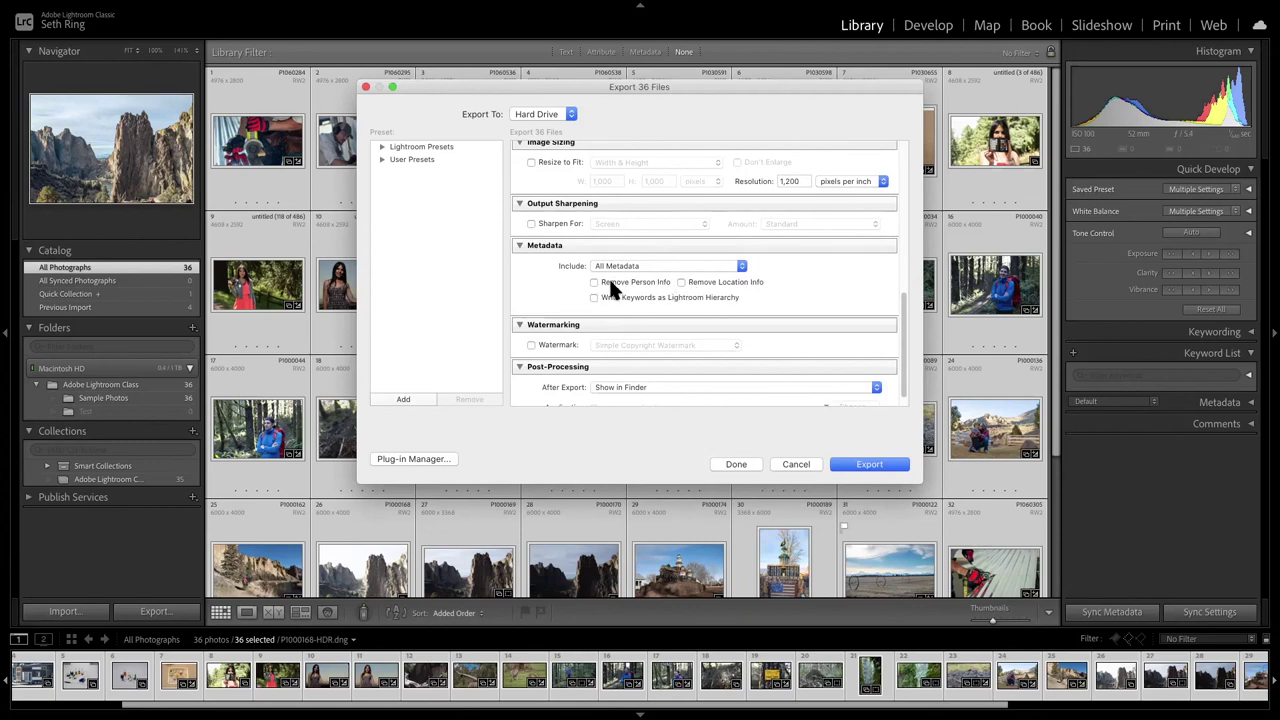
left_click(638, 266)
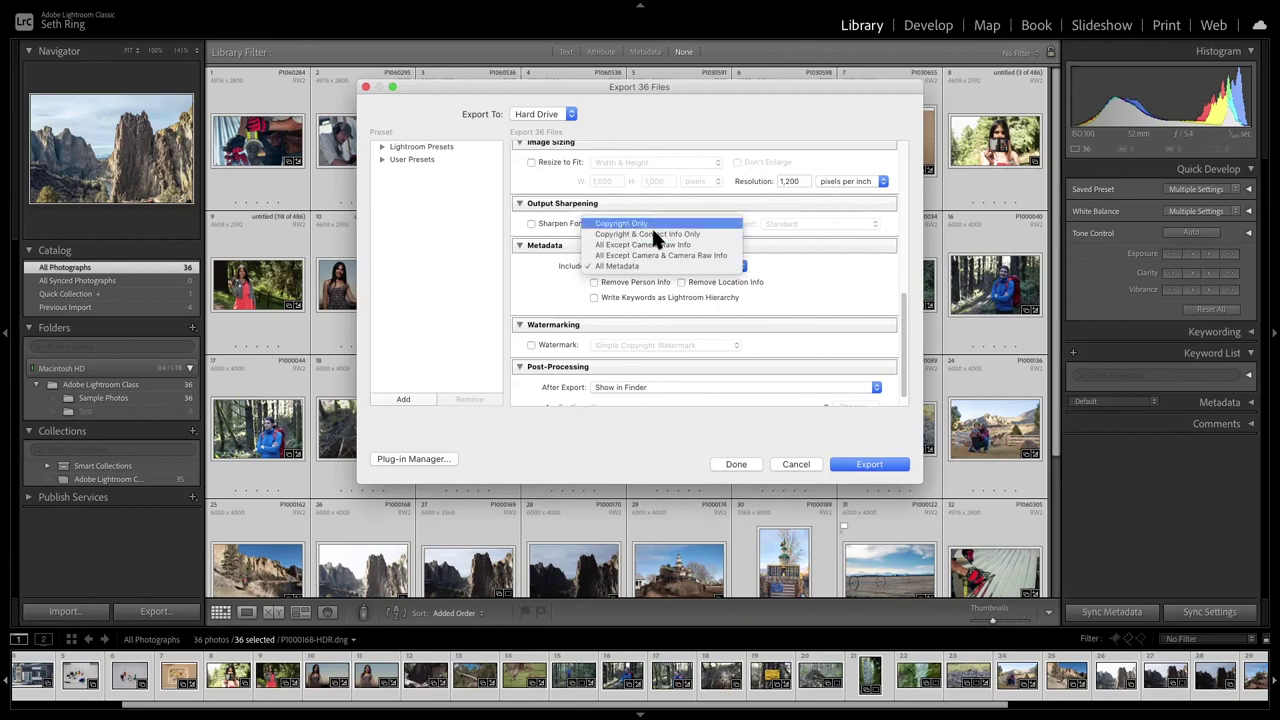
left_click(788, 271)
Try adding the Loco Lens Media watermark to the exported photos.
scroll(787, 271, "down", 2)
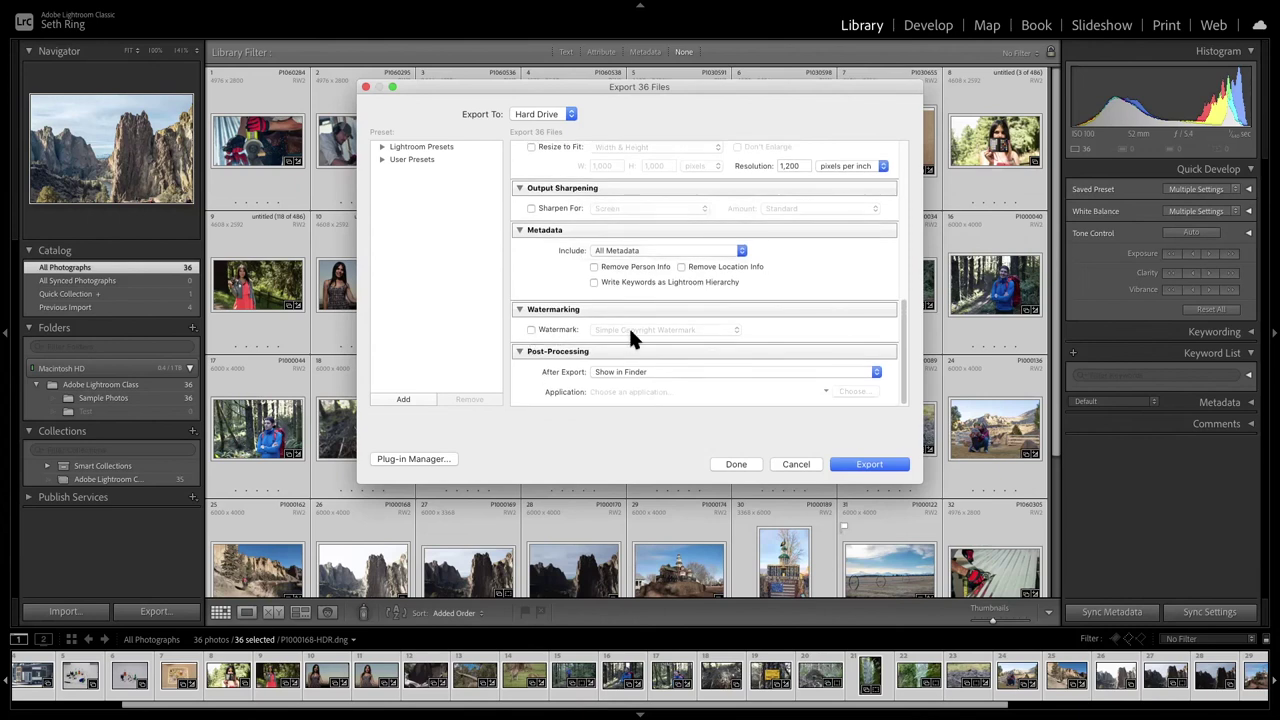
left_click(531, 331)
left_click(630, 334)
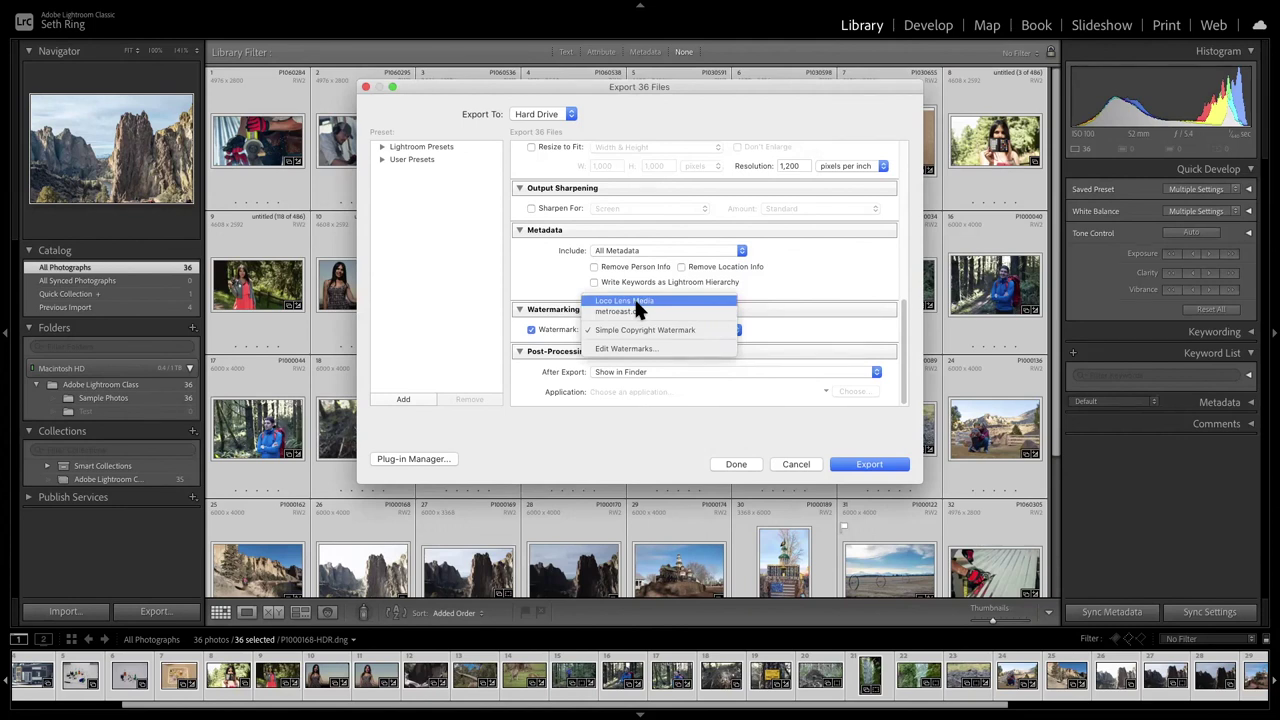
left_click(630, 301)
scroll(686, 351, "down", 2)
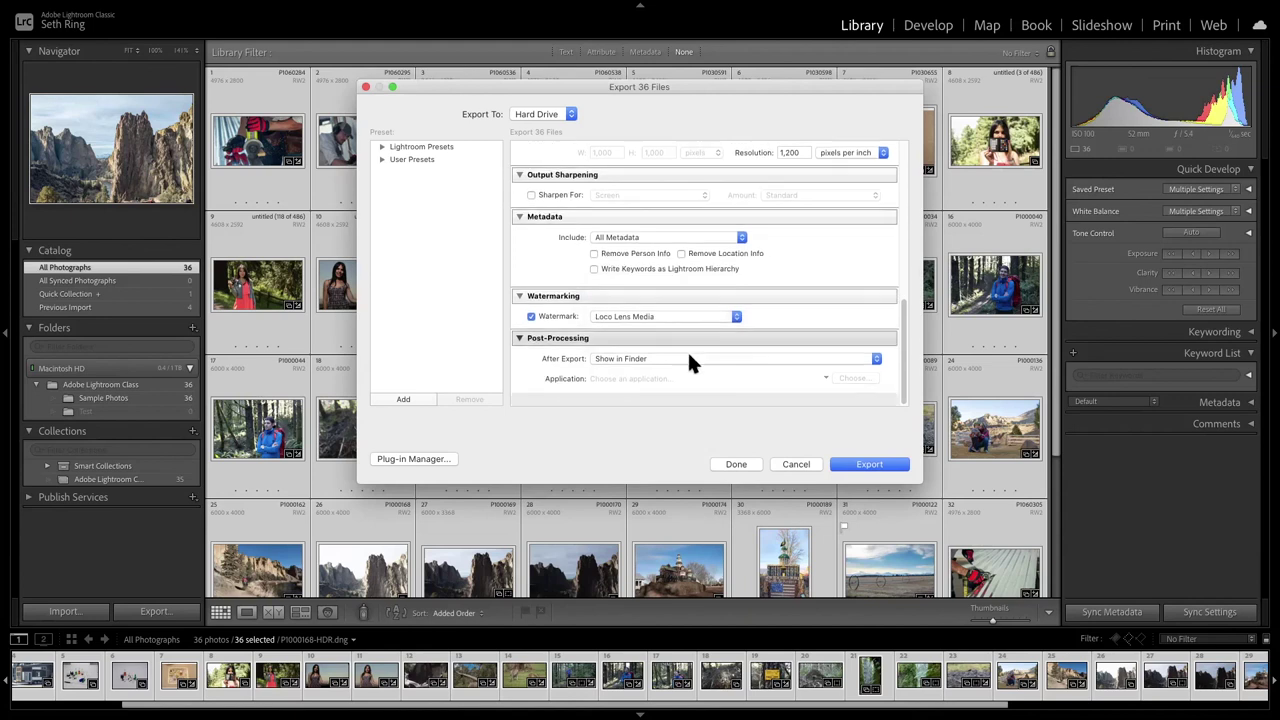
Look through the available watermarks and turn watermarking off for the export.
left_click(637, 333)
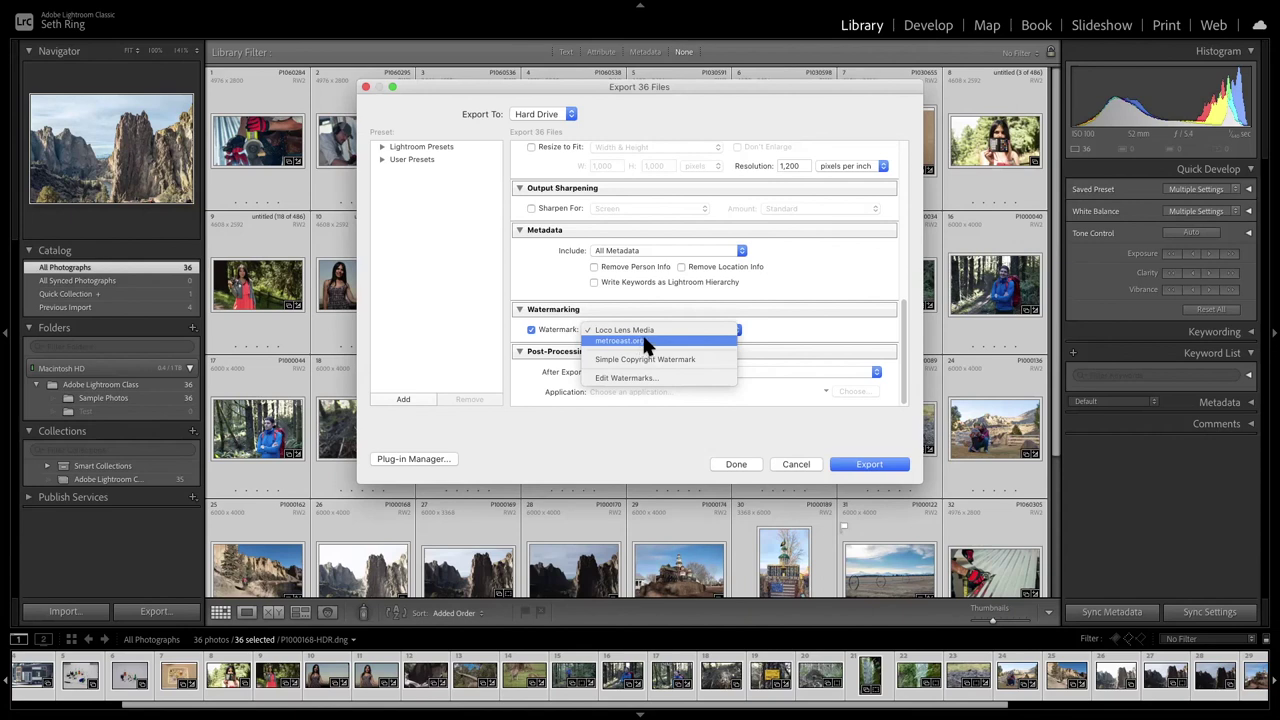
left_click(791, 317)
left_click(532, 330)
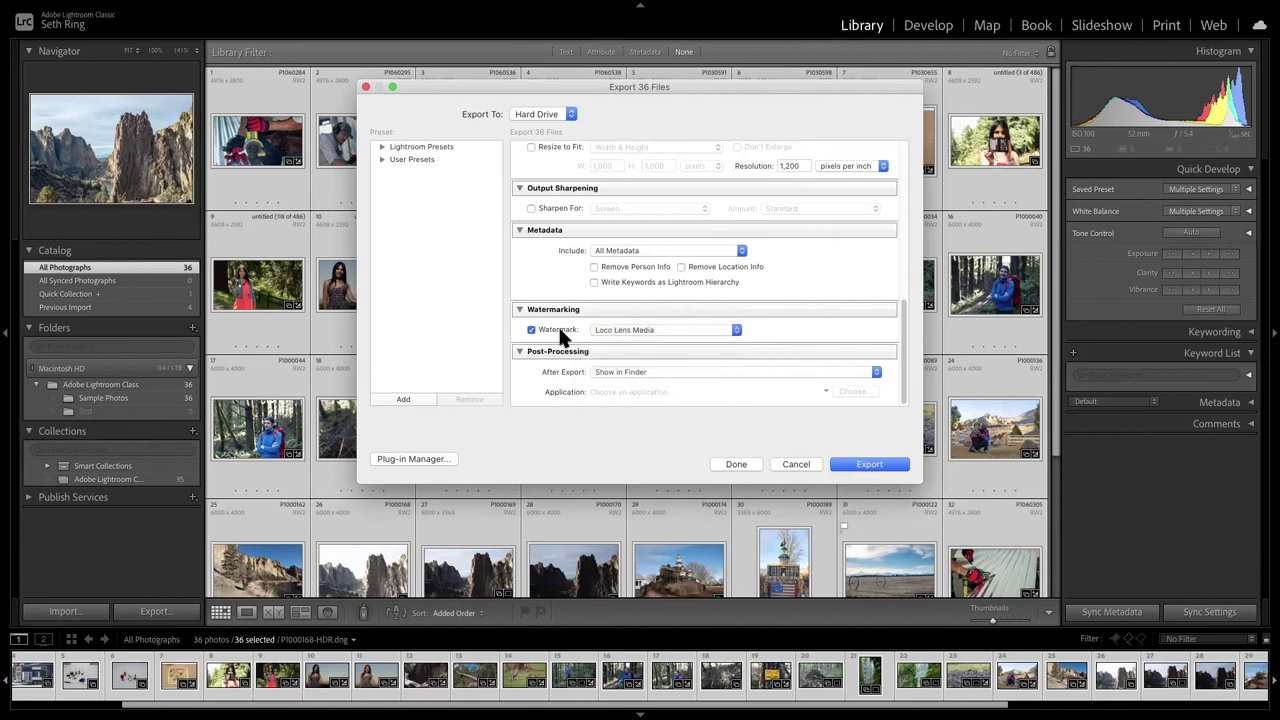
Review the After Export actions, keeping Show in Finder.
left_click(670, 371)
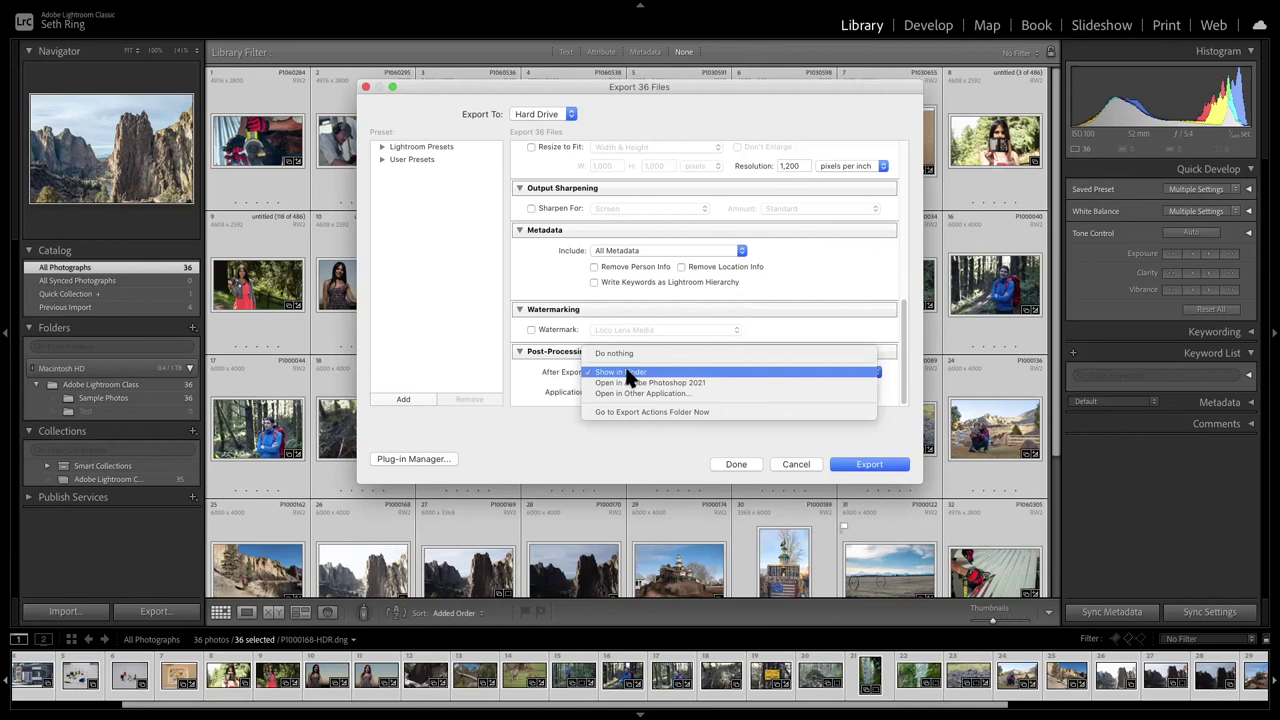
left_click(771, 429)
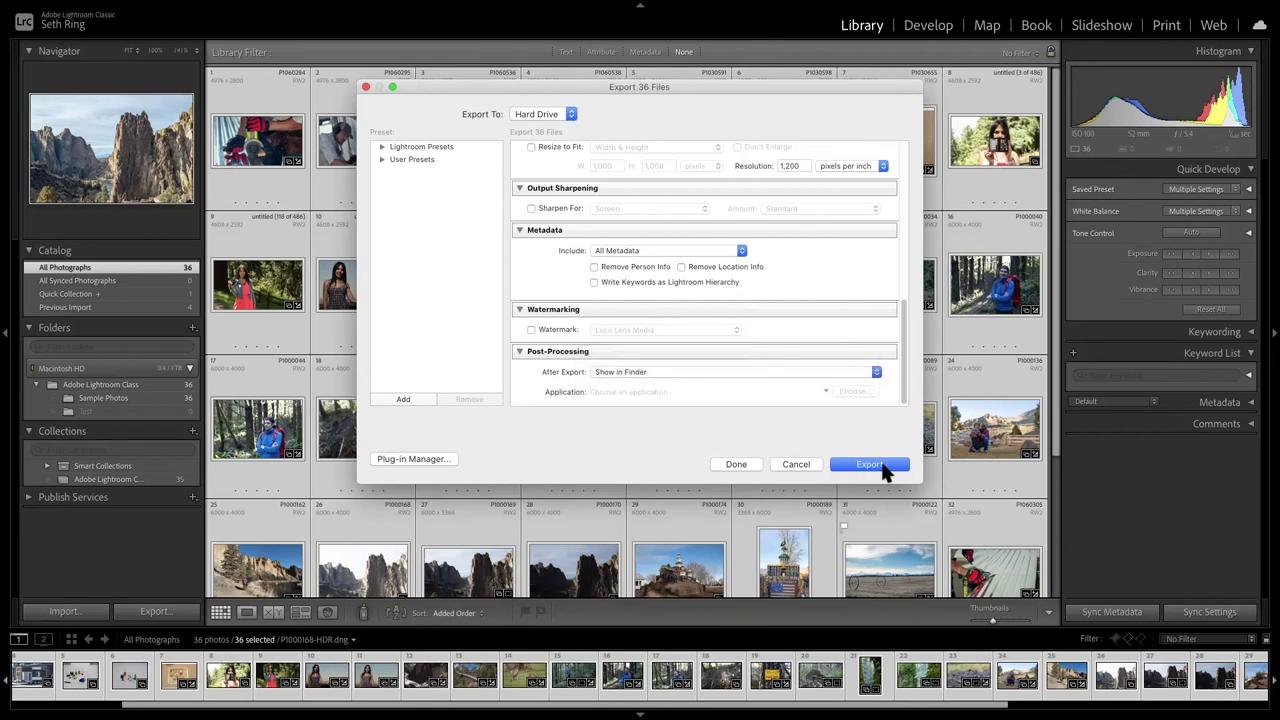